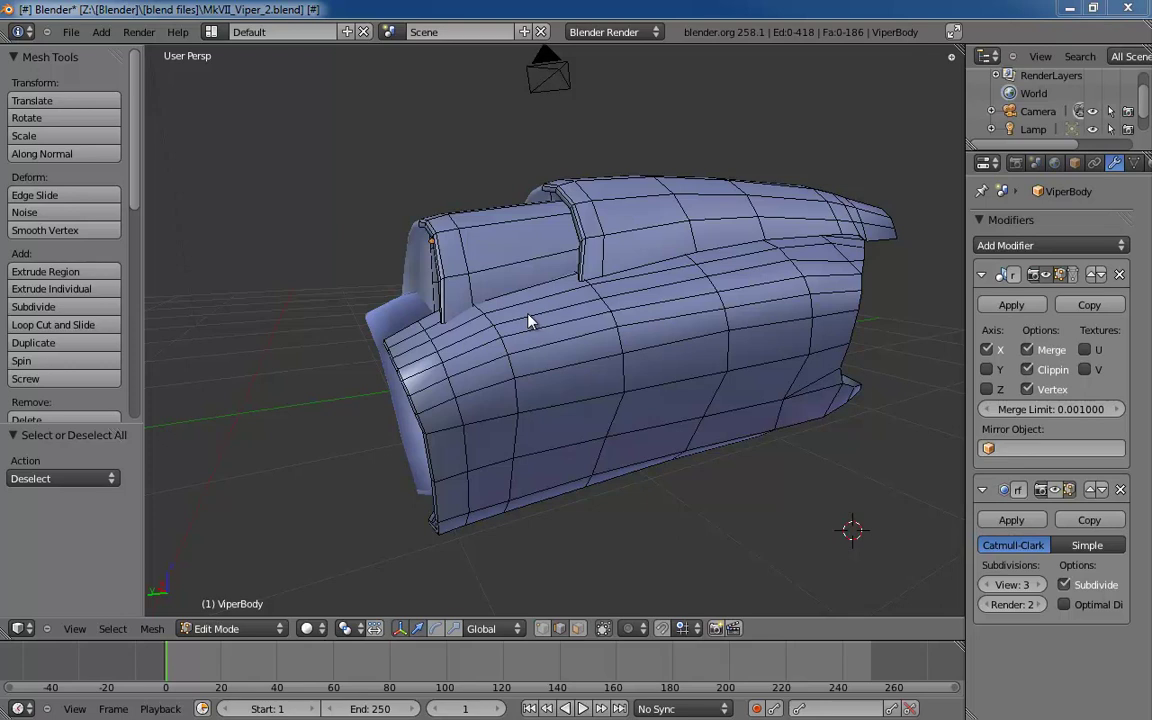
- In the left side view, frame the cockpit reference and add a plane to the Viper body mesh
key("ctrl+KP_3")
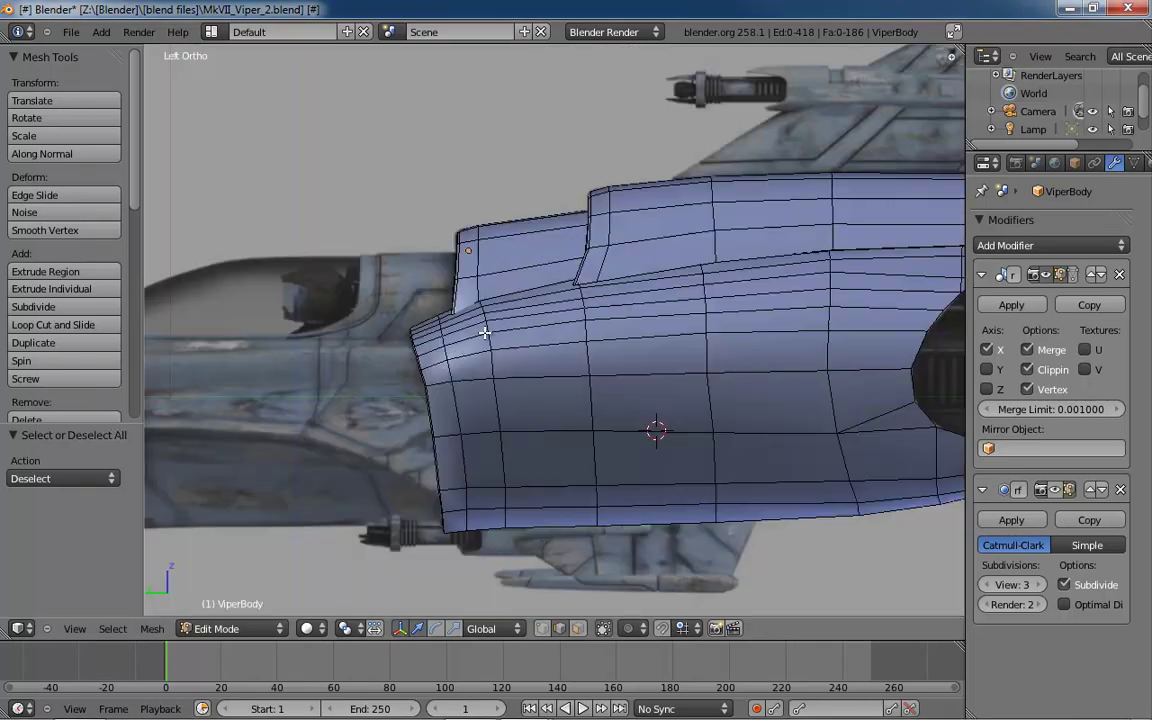
middle_click_drag(426, 321, 582, 328, "shift")
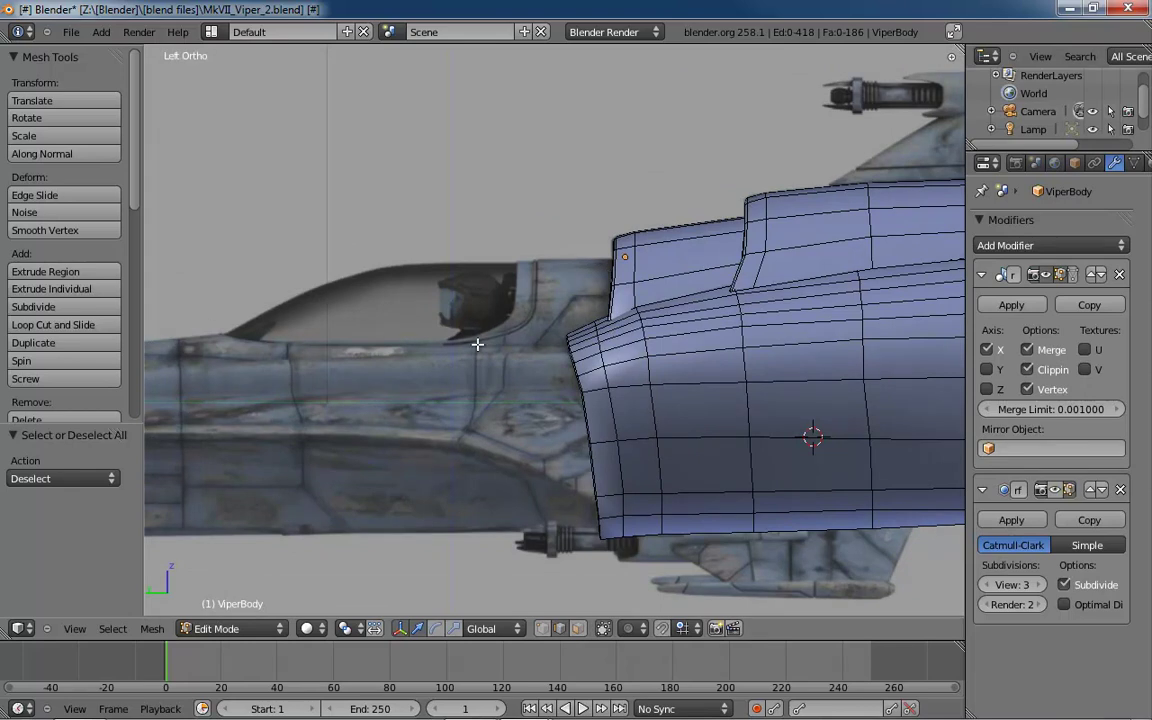
middle_click_drag(328, 334, 708, 311, "shift")
middle_click_drag(757, 391, 510, 431, "shift")
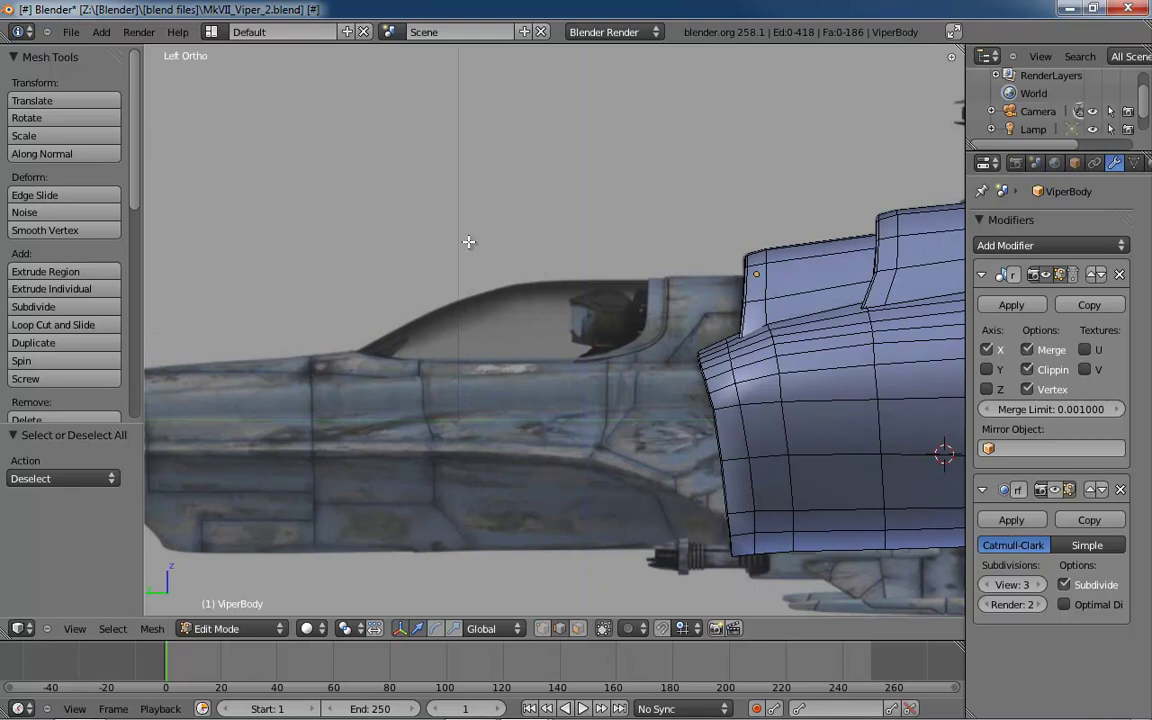
middle_click_drag(540, 285, 512, 309, "shift")
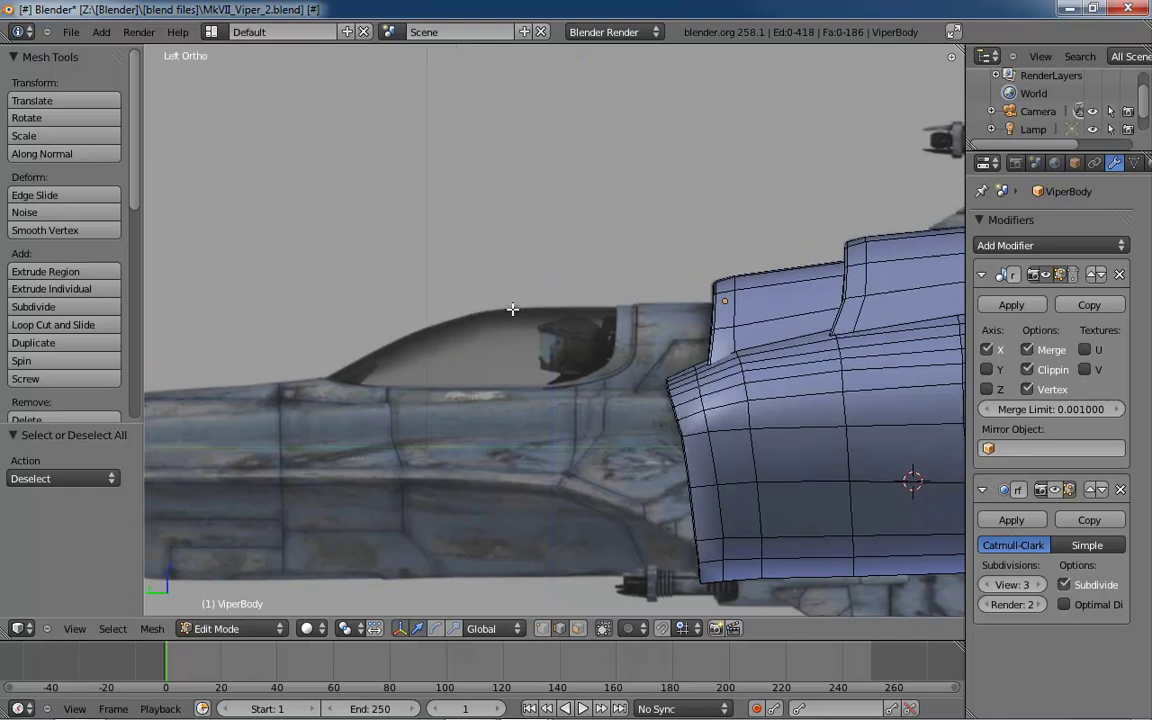
left_click(99, 33)
mouse_move(115, 50)
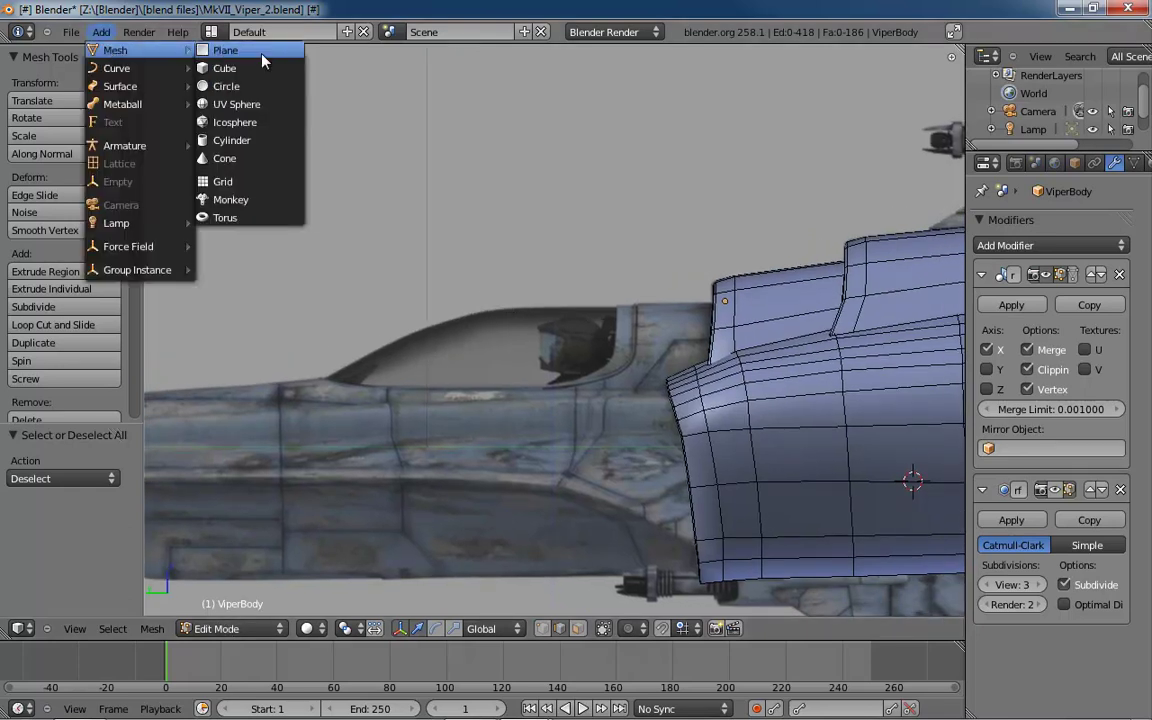
left_click(235, 48)
- Move the new plane along its axes to just ahead of the body's front opening, raising it about 1.377 units
middle_click_drag(514, 215, 734, 271)
left_click_drag(776, 314, 604, 420)
middle_click_drag(739, 306, 764, 241, "shift")
left_click_drag(657, 390, 550, 484)
middle_click_drag(723, 345, 767, 321, "shift")
scroll(545, 315, "down", 7)
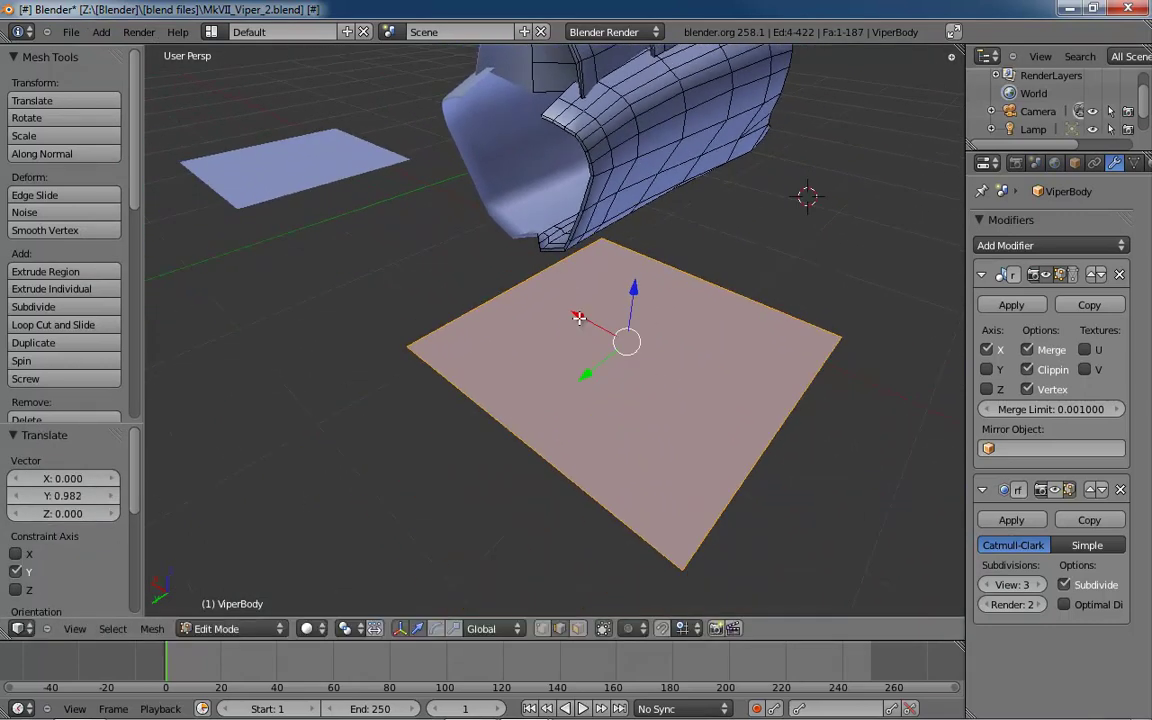
left_click_drag(563, 302, 508, 170)
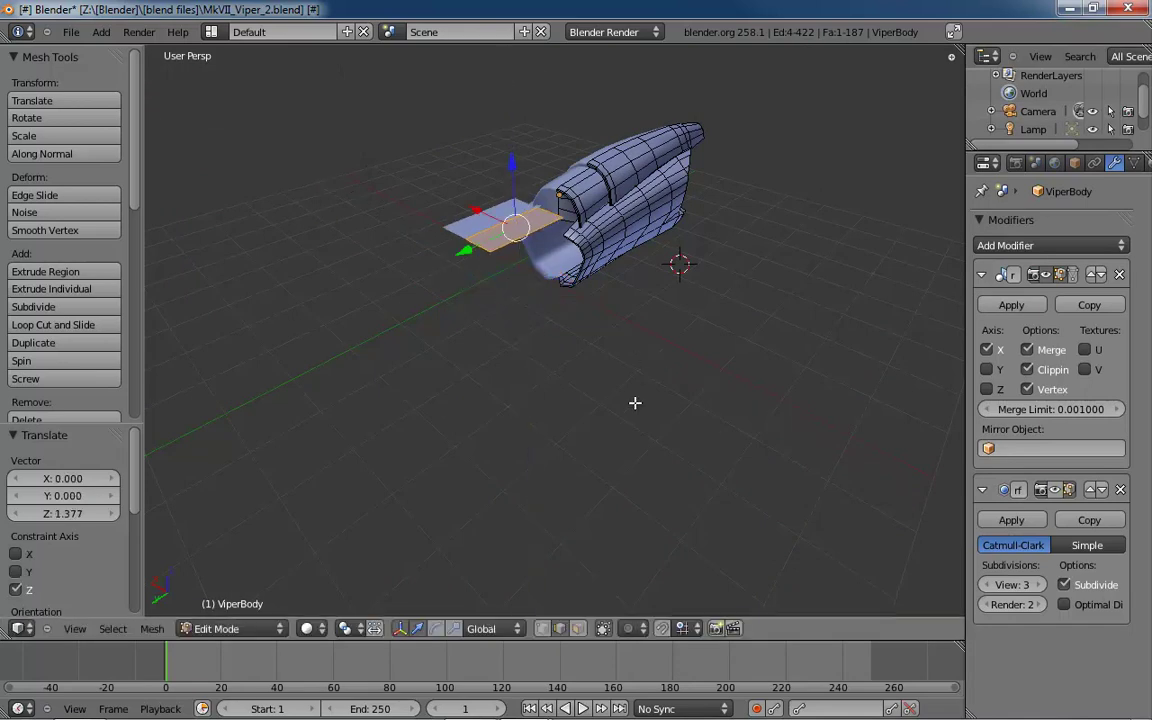
- Align the plane with the fuselage top behind the canopy in the side reference, shifting it about -1.046 in Y and 0.051 in Z
key("ctrl+KP_3")
middle_click_drag(609, 239, 556, 306, "shift")
scroll(556, 306, "up", 5)
scroll(556, 305, "up", 1)
left_click_drag(390, 312, 525, 303)
key("z")
- Switch to vertex selection and lower the plane's outer rear corner along Z, with a last move of about 0.234 units
scroll(608, 334, "up", 6)
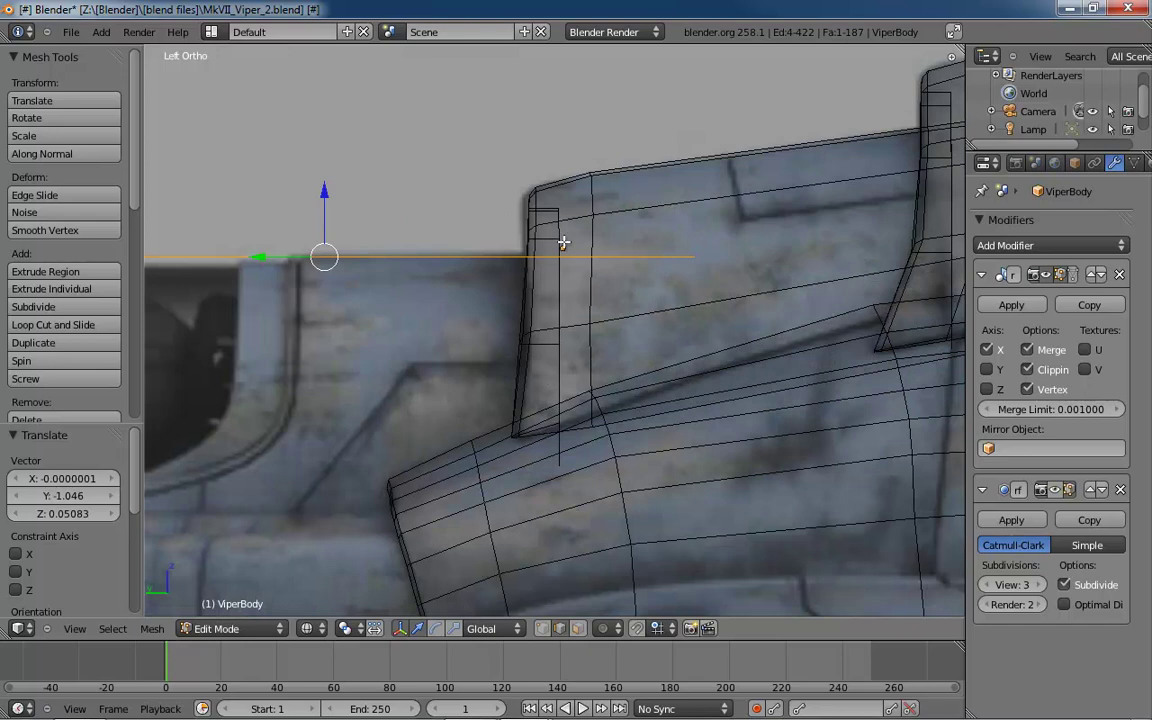
key("ctrl+Tab")
left_click(680, 255)
right_click(694, 257)
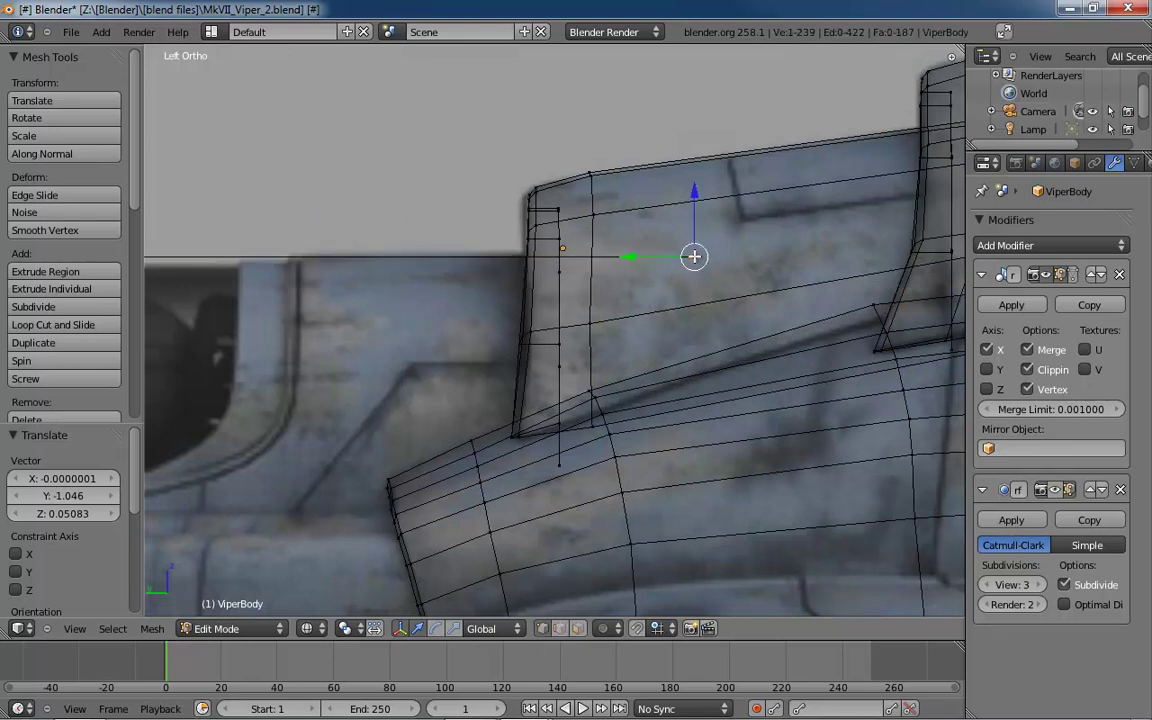
key("g")
left_click(697, 272)
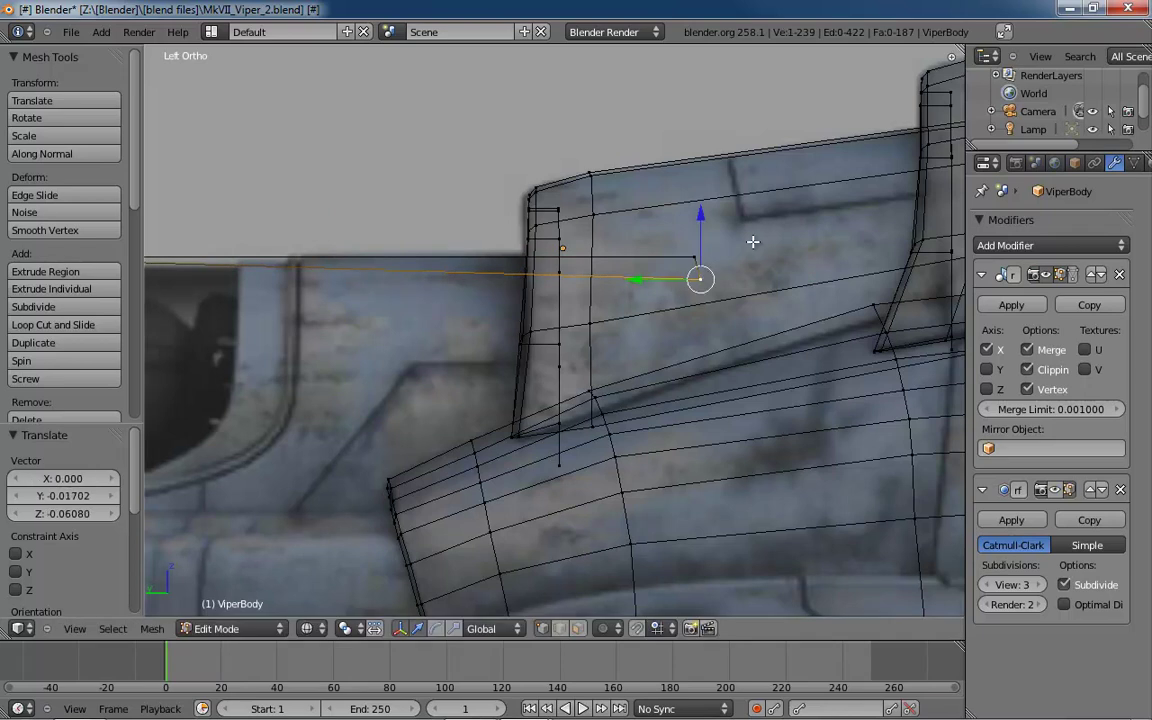
middle_click_drag(751, 239, 680, 279)
left_click_drag(662, 182, 657, 161)
right_click(728, 361)
left_click_drag(748, 318, 594, 334)
- Lower the plane's outer front corner vertex about 0.241 units along Z so the plane slopes down from the centre line
middle_click_drag(594, 334, 360, 372)
right_click(257, 395)
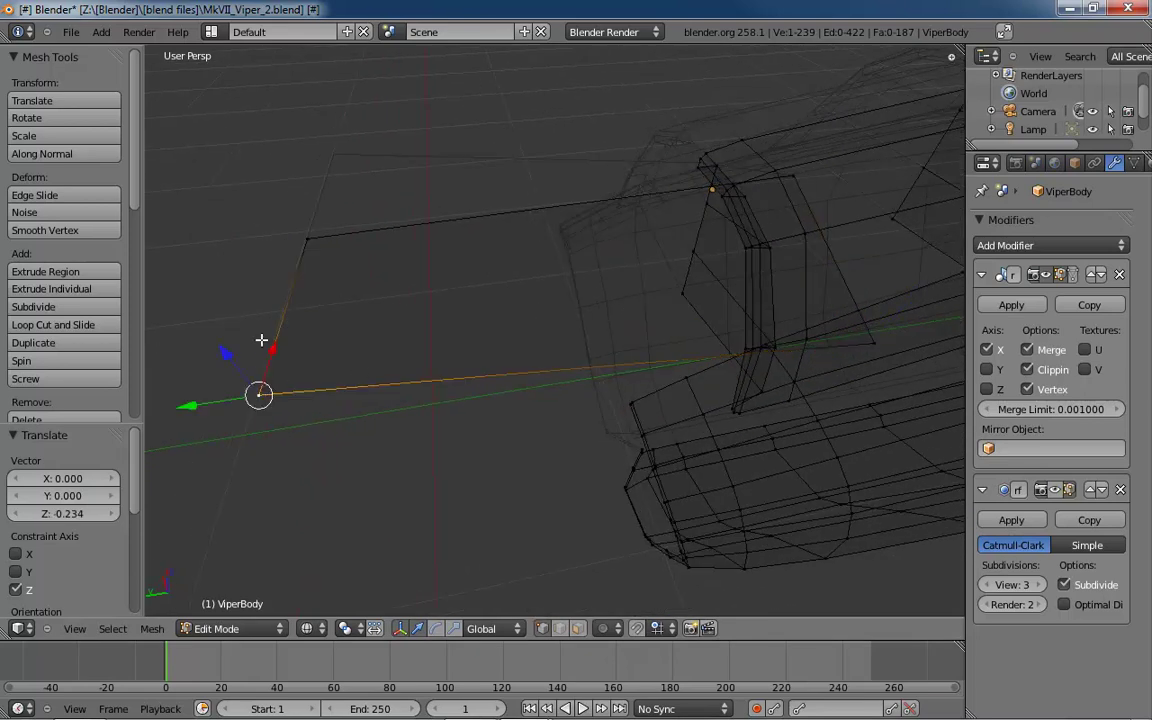
left_click_drag(224, 356, 254, 406)
key("z")
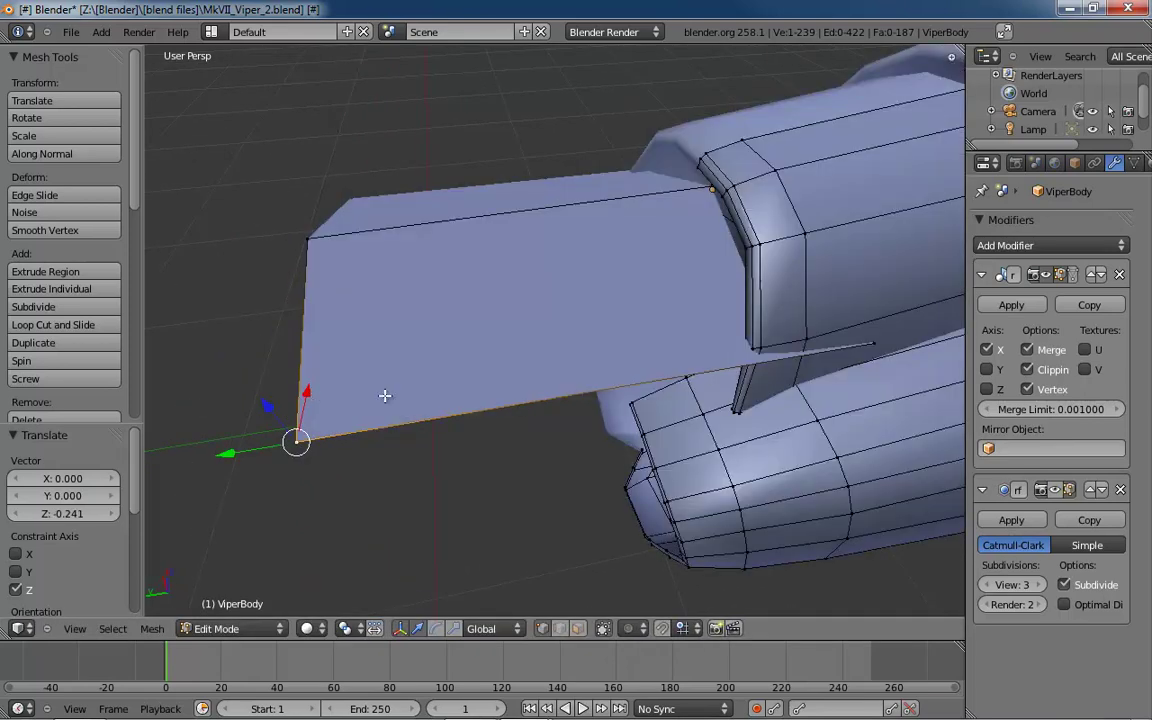
middle_click_drag(386, 396, 438, 330)
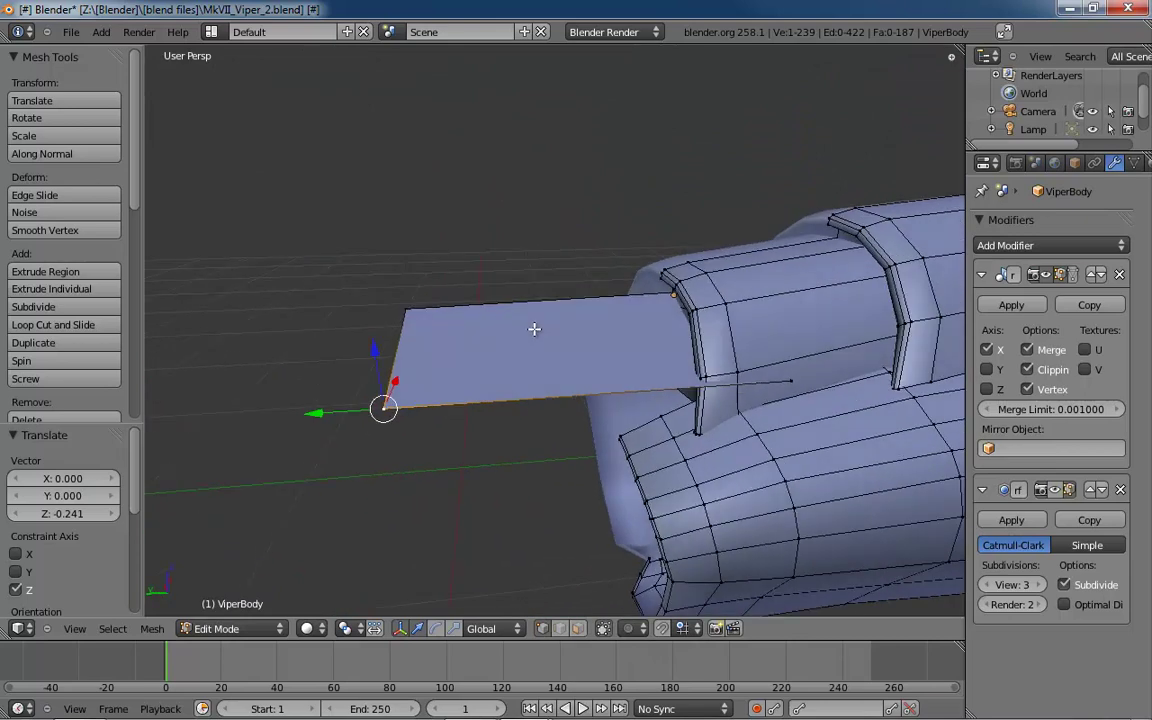
- In the side view, move the plane's two rear vertices forward about 0.326 and 0.345 in Y, just inside the intake lip
key("ctrl+KP_3")
key("z")
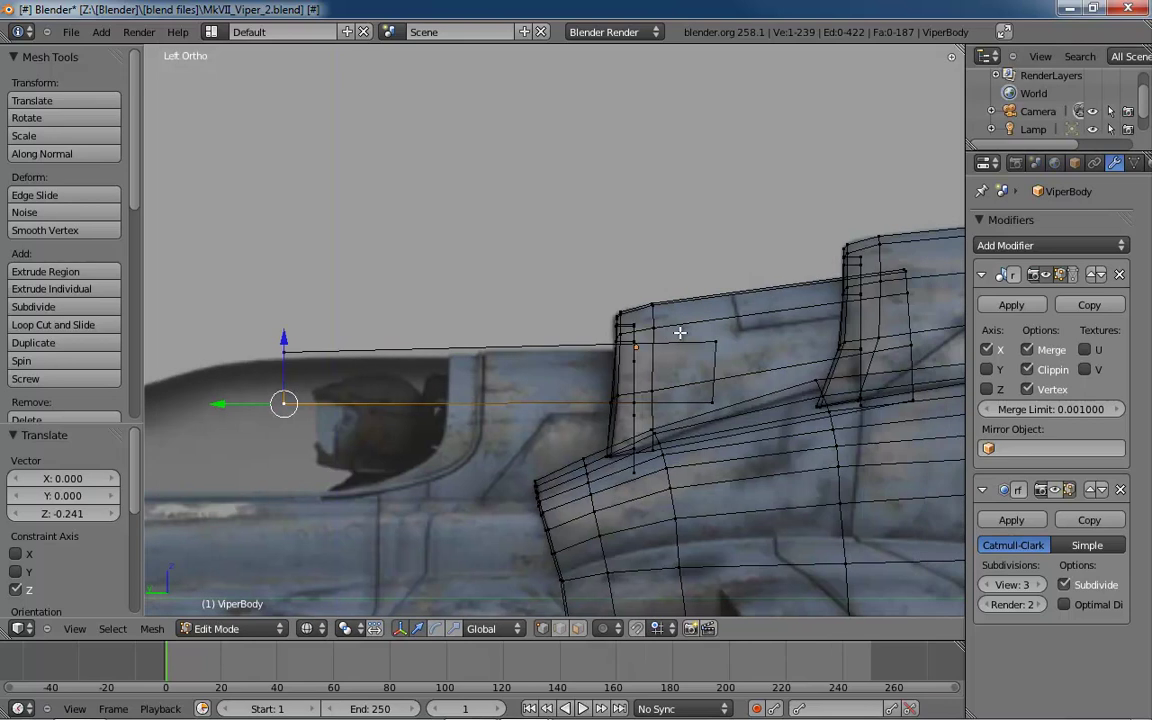
scroll(680, 332, "up", 4)
right_click(753, 352)
key("g")
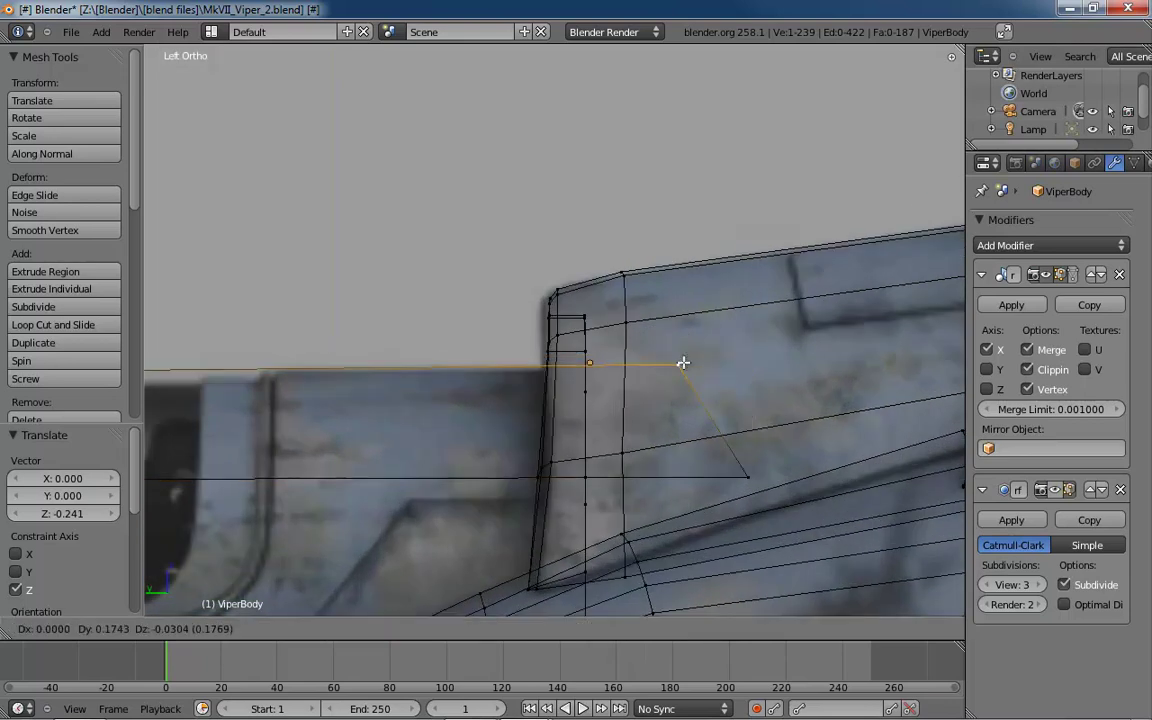
left_click(613, 368)
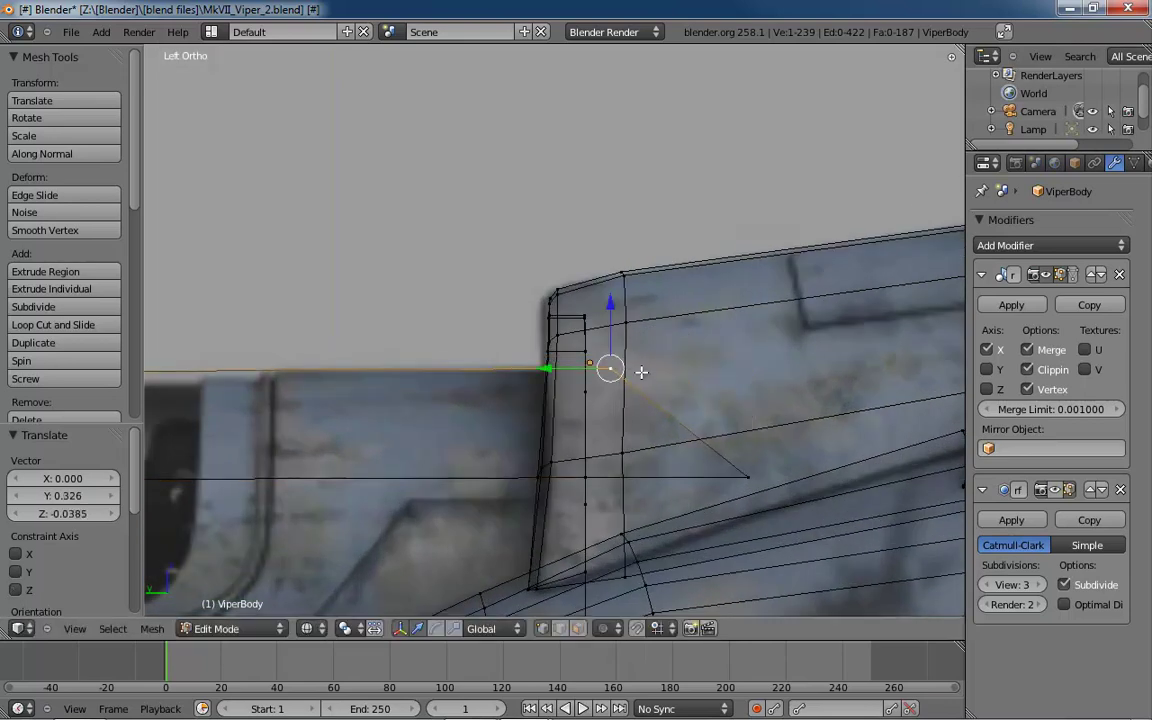
right_click(750, 474)
key("g")
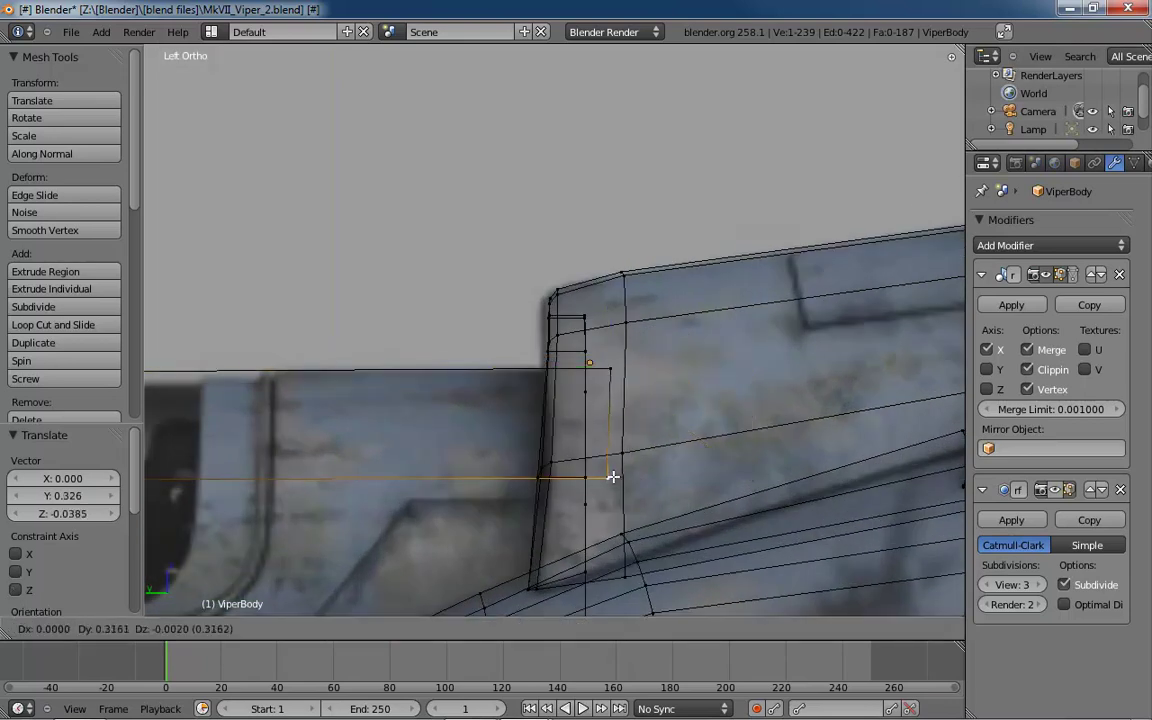
left_click(599, 476)
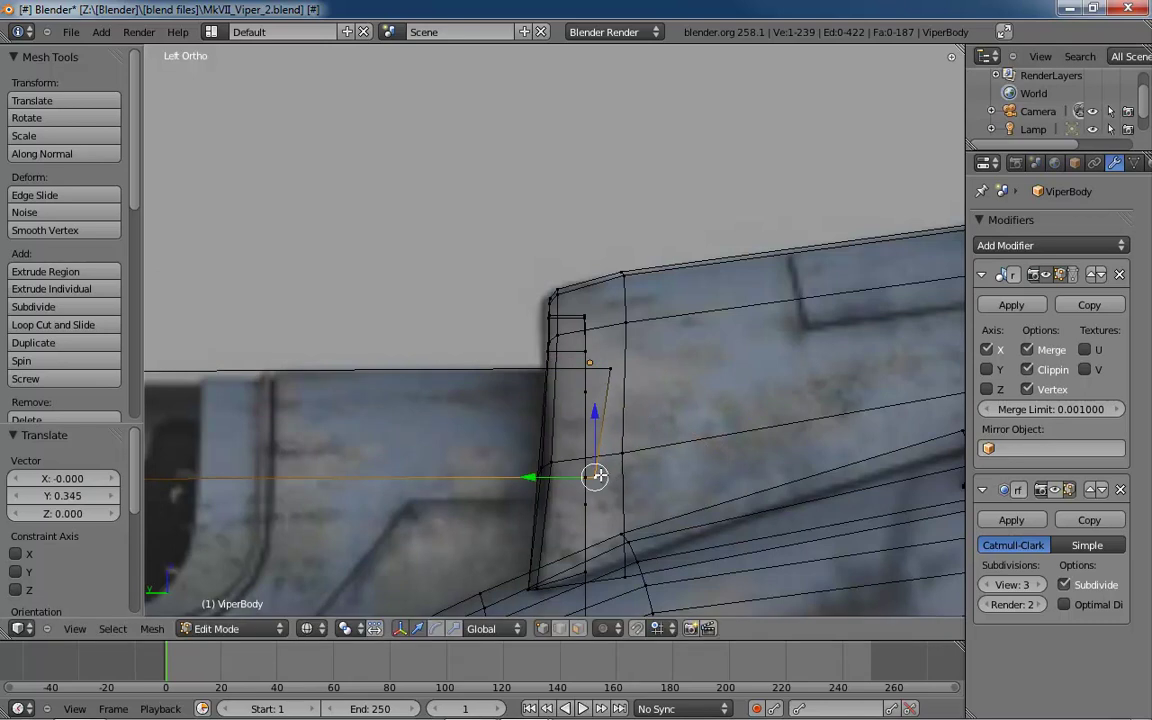
- Fine-tune the plane's rear edge by moving its upper vertex about 0.041 and its lower vertex about 0.004 forward in Y
right_click(610, 368)
key("g")
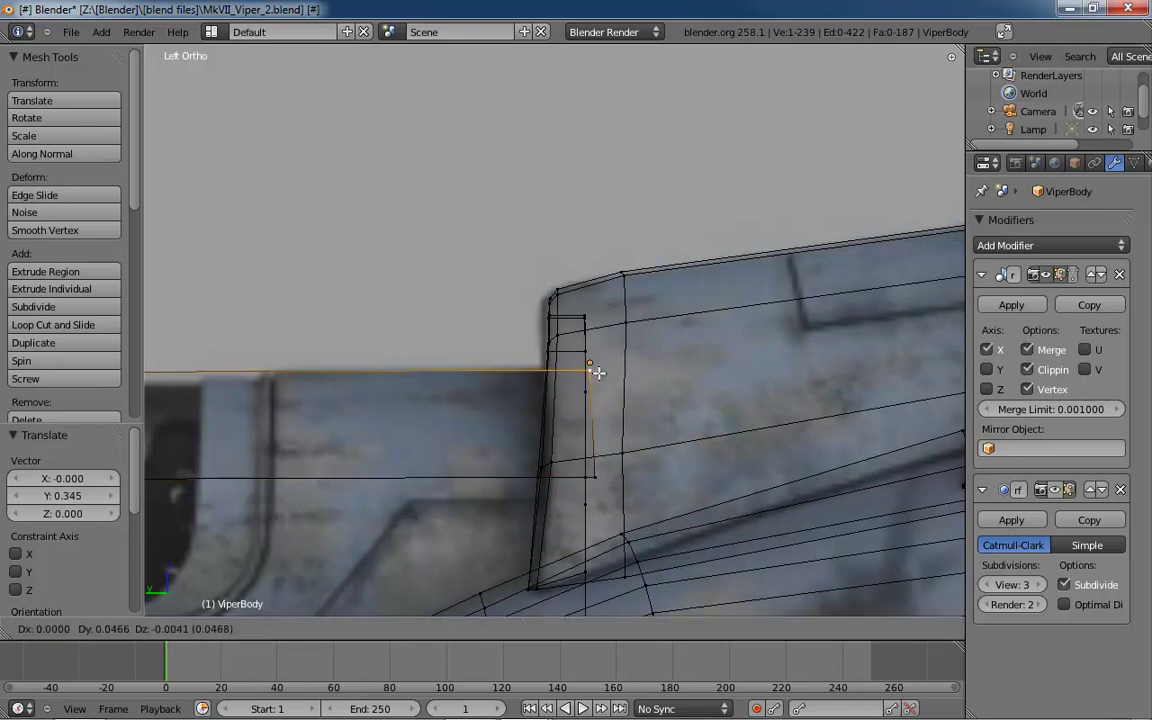
left_click(599, 371)
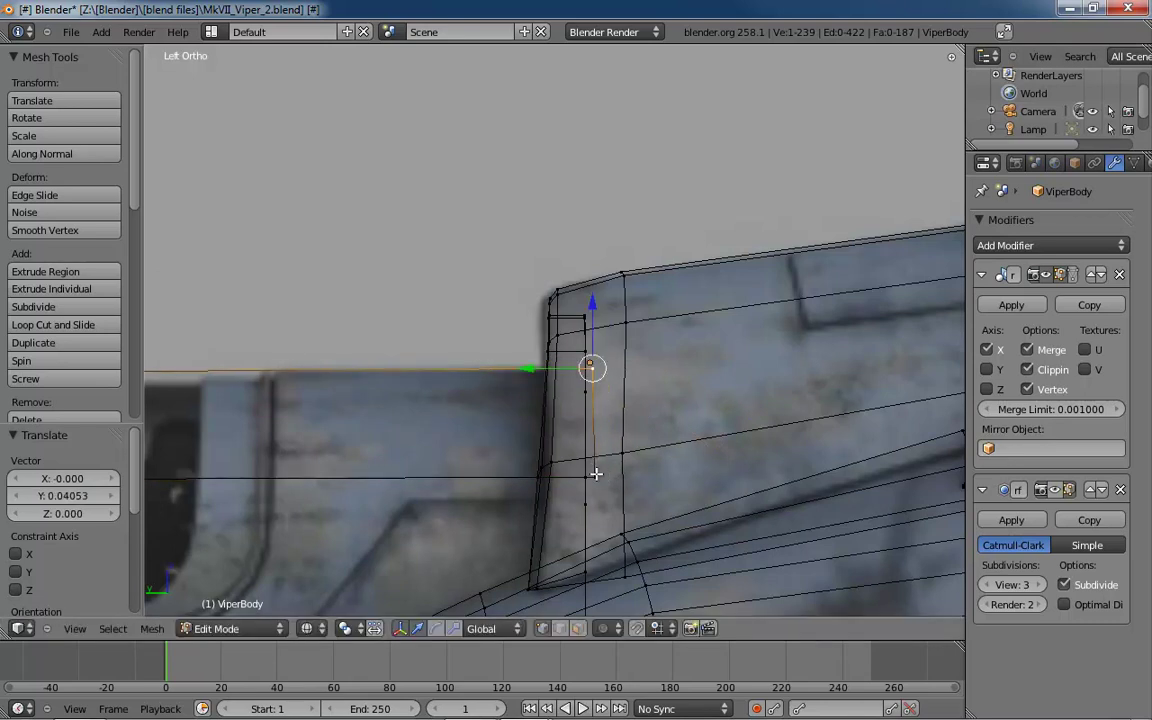
right_click(597, 474)
key("g")
left_click(599, 477)
- Lower the plane's front upper vertex about 0.029 in Z onto the canopy's top outline in the side reference
middle_click_drag(591, 383, 831, 279, "shift")
middle_click_drag(442, 368, 713, 349, "shift")
scroll(713, 349, "down", 1)
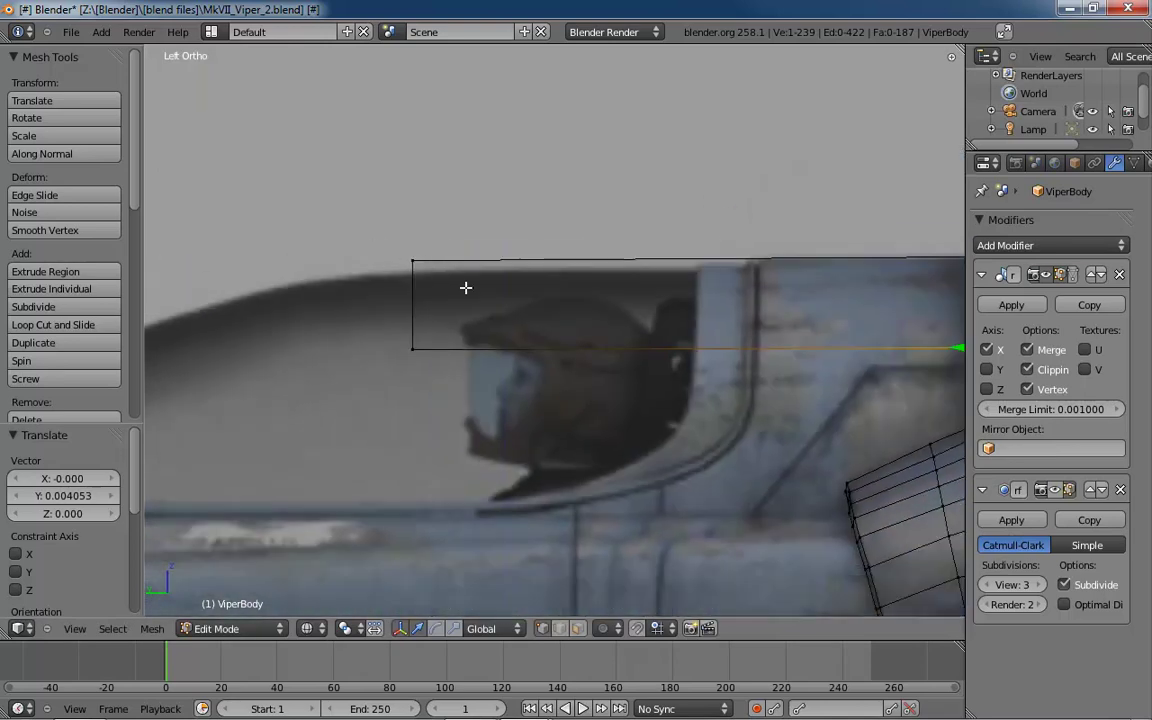
right_click(413, 260)
key("g")
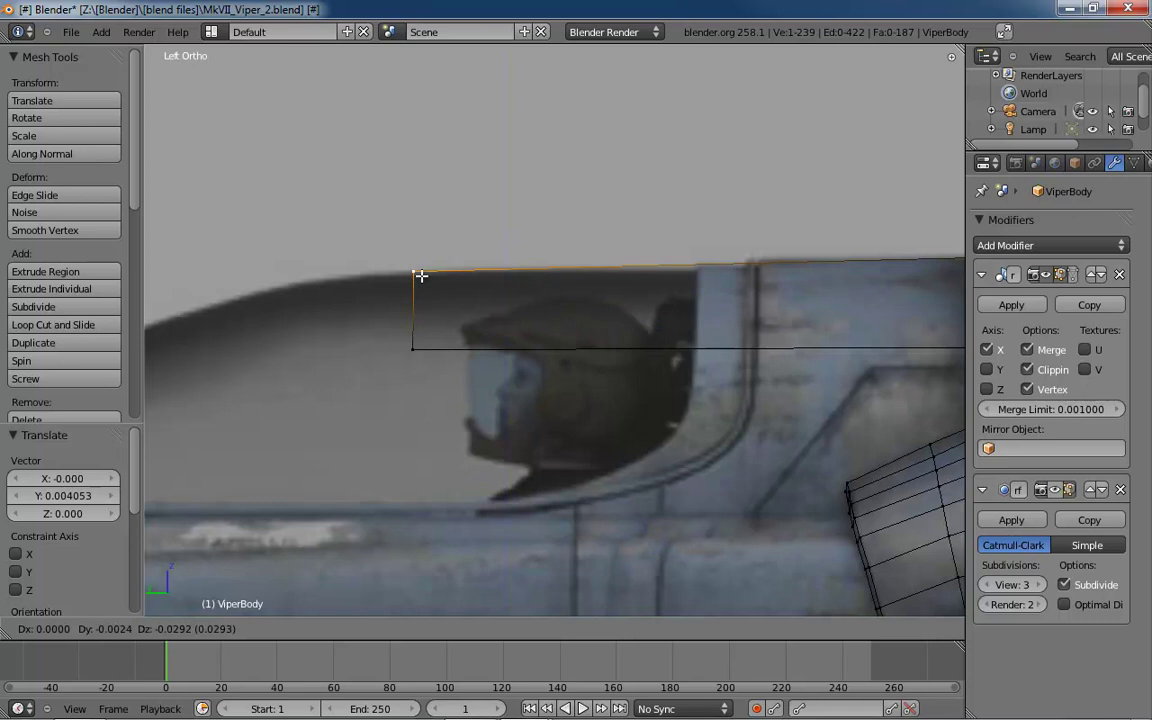
left_click(421, 275)
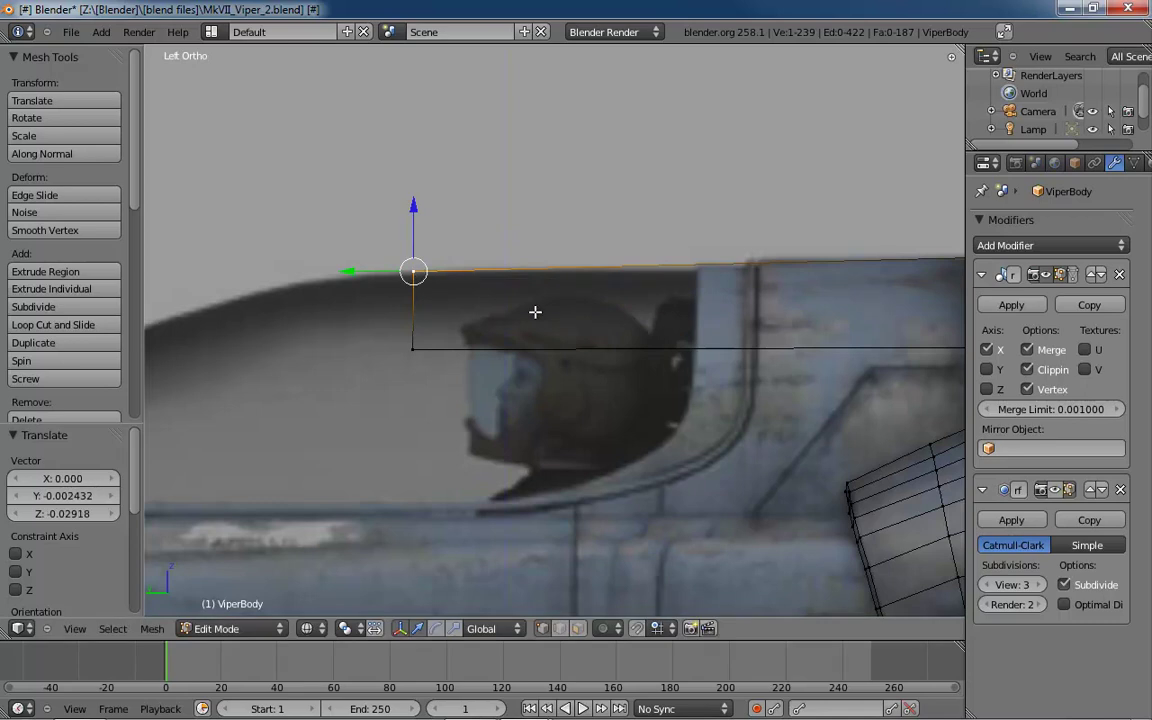
- Select the plane's two outer vertices and fit them to the canopy outline in the back view, lowering them about 0.027
key("ctrl+KP_1")
middle_click_drag(458, 310, 545, 364, "shift")
middle_click_drag(604, 318, 516, 521)
right_click(519, 516)
middle_click_drag(706, 307, 492, 396)
right_click(709, 403, "shift")
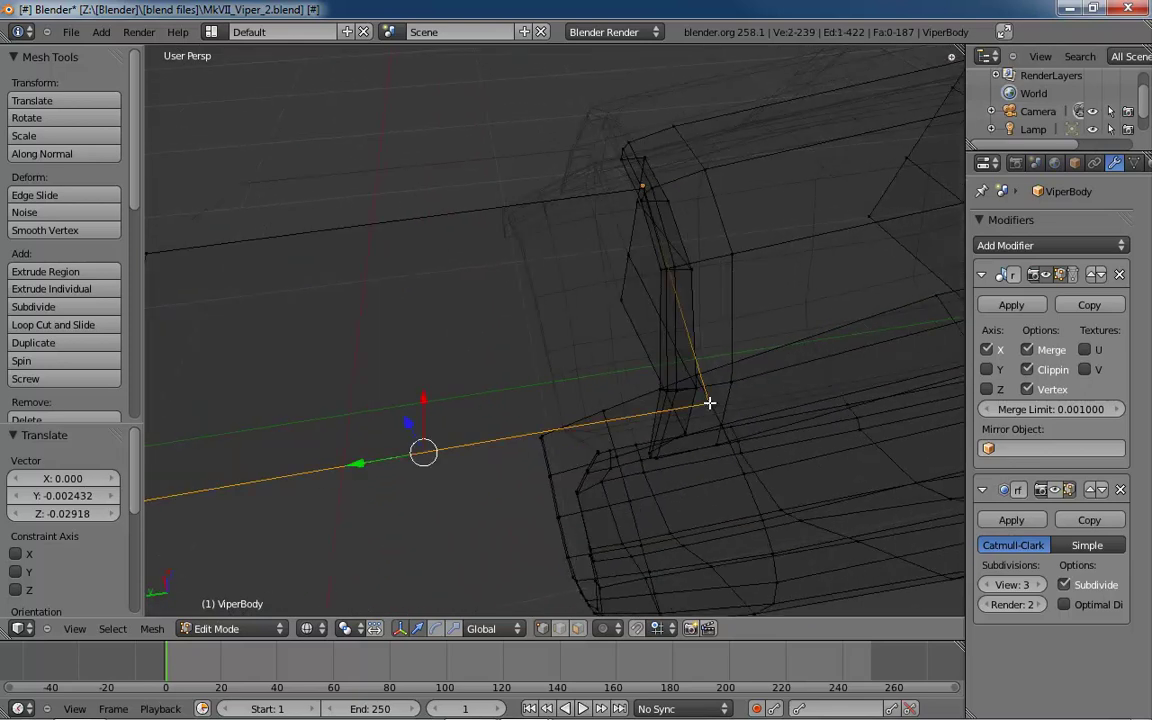
middle_click_drag(600, 444, 555, 412)
key("ctrl+KP_1")
left_click_drag(555, 412, 449, 416)
left_click_drag(514, 349, 514, 360)
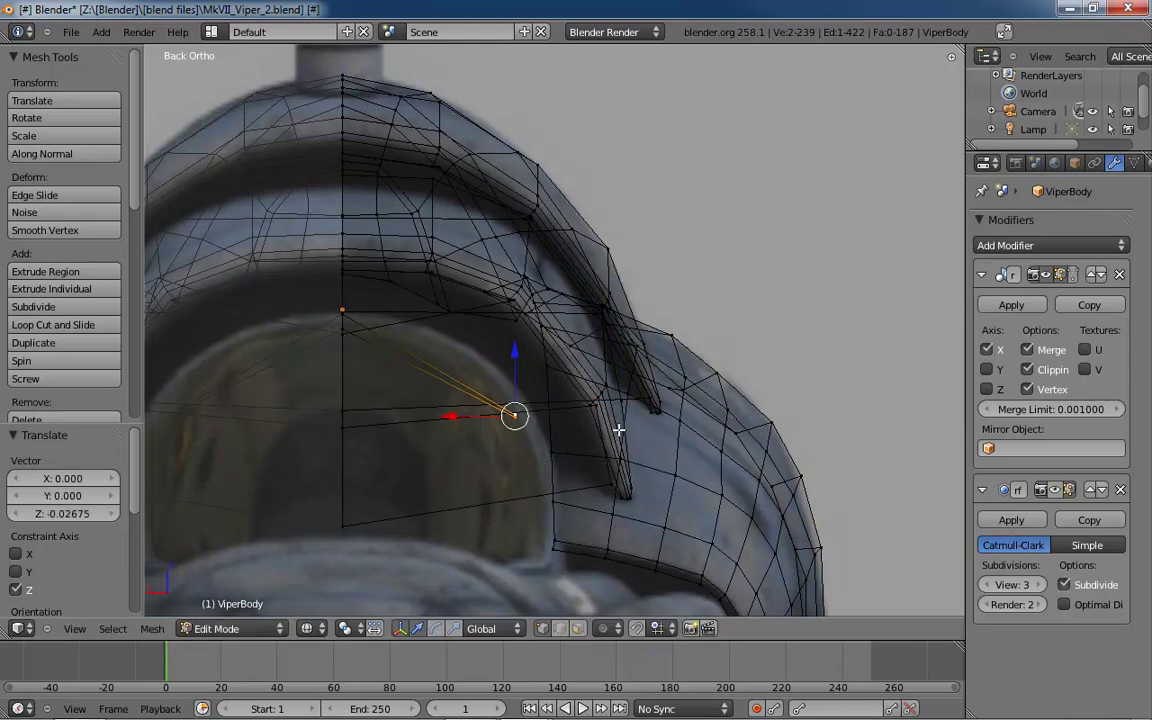
- Extrude the plane's outer edge down to the canopy base in the back view, by about -0.068 in X and -0.387 in Z
middle_click_drag(619, 430, 750, 320)
key("ctrl+Tab")
key("Escape")
middle_click_drag(501, 431, 427, 492)
right_click(373, 460)
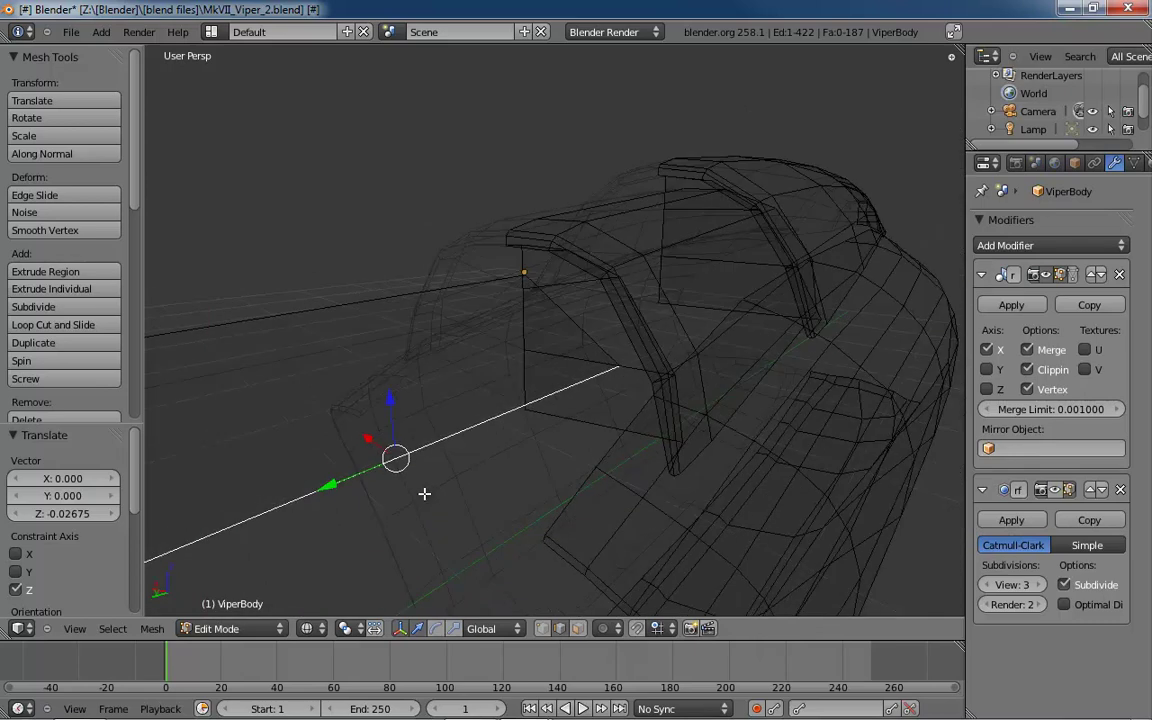
key("ctrl+KP_1")
middle_click_drag(524, 488, 529, 432, "shift")
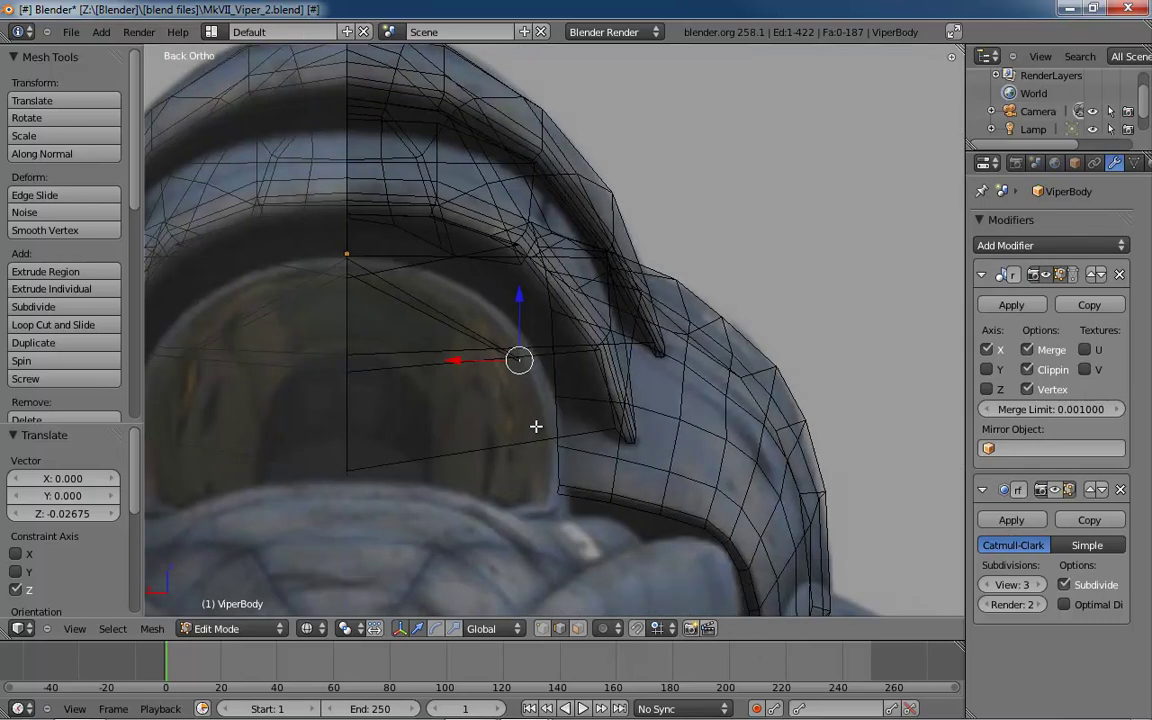
key("g")
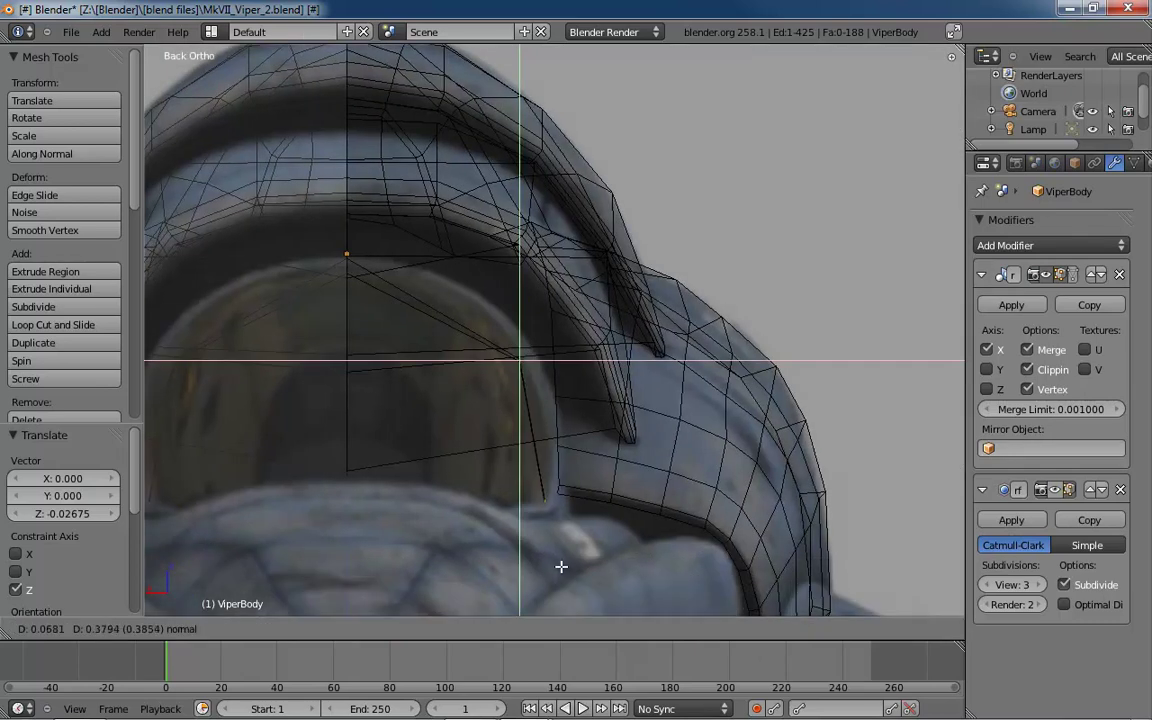
left_click(561, 569)
mouse_move(571, 566)
middle_mouse_down()
mouse_move(730, 388)
mouse_move(558, 437)
mouse_move(733, 352)
mouse_move(646, 385)
mouse_move(663, 368)
mouse_move(762, 357)
mouse_move(689, 383)
middle_mouse_up()
key("z")
scroll(586, 391, "down", 3)
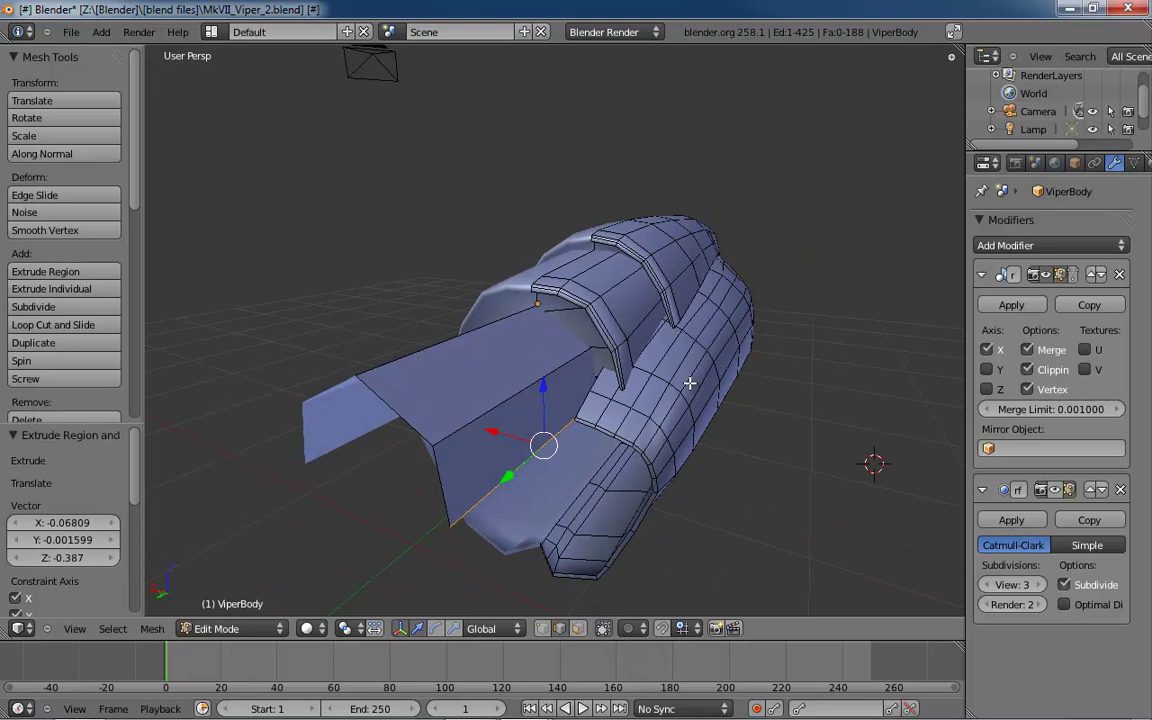
- In the top view, move the extruded lower edge outward about 0.061 units along X, beyond the cockpit opening's side
key("KP_7")
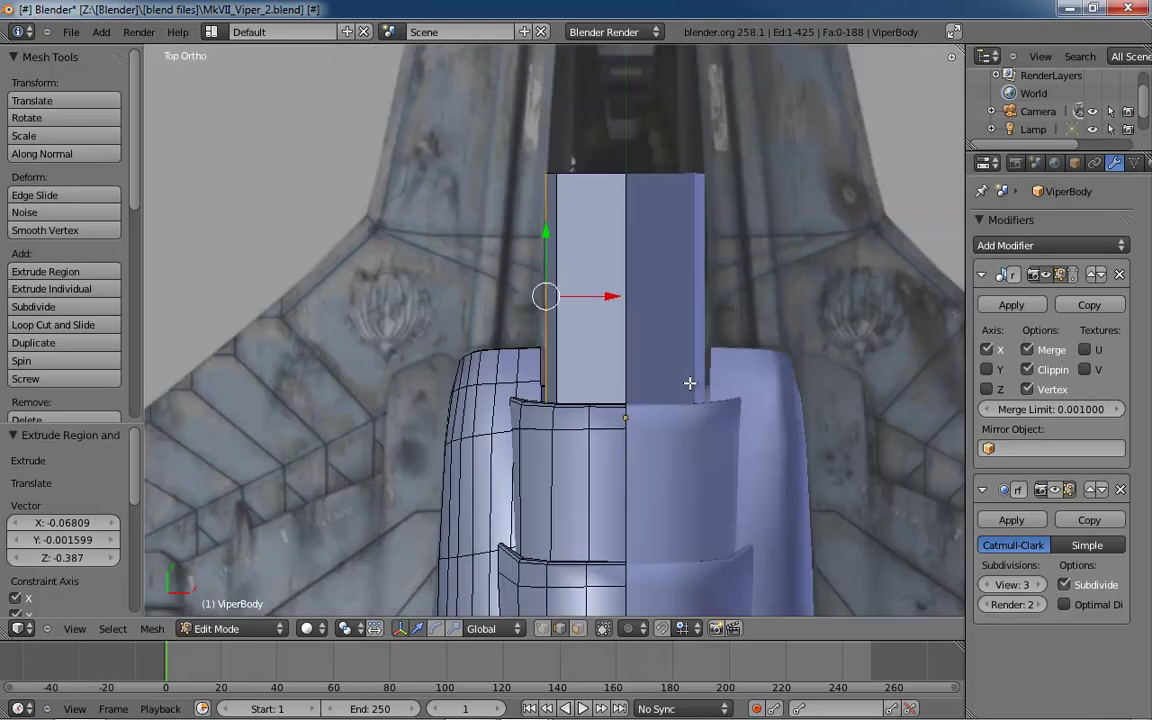
key("z")
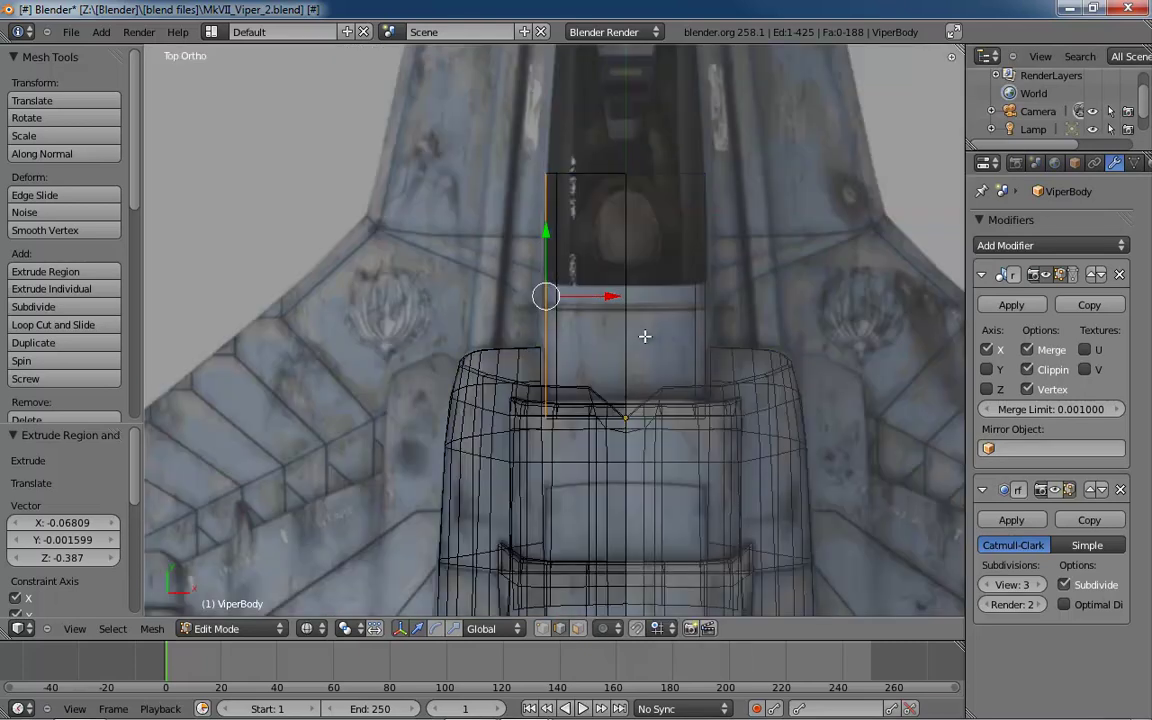
middle_click_drag(623, 326, 607, 416, "shift")
scroll(573, 419, "up", 4)
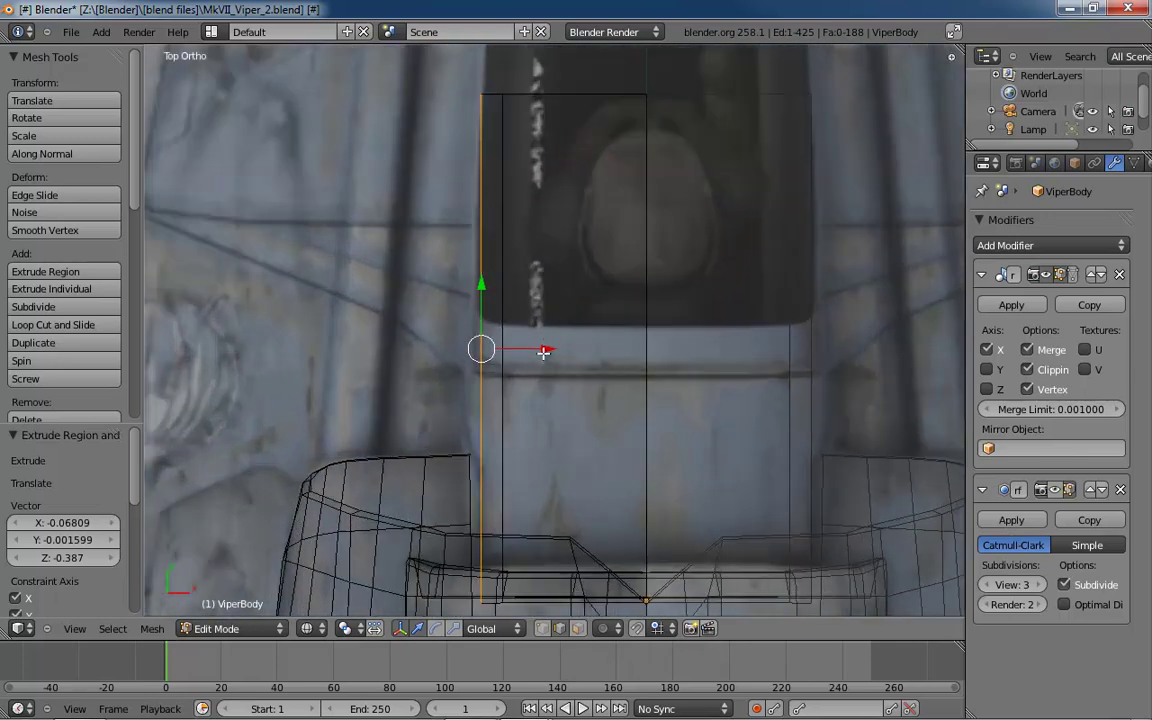
key("g")
key("x")
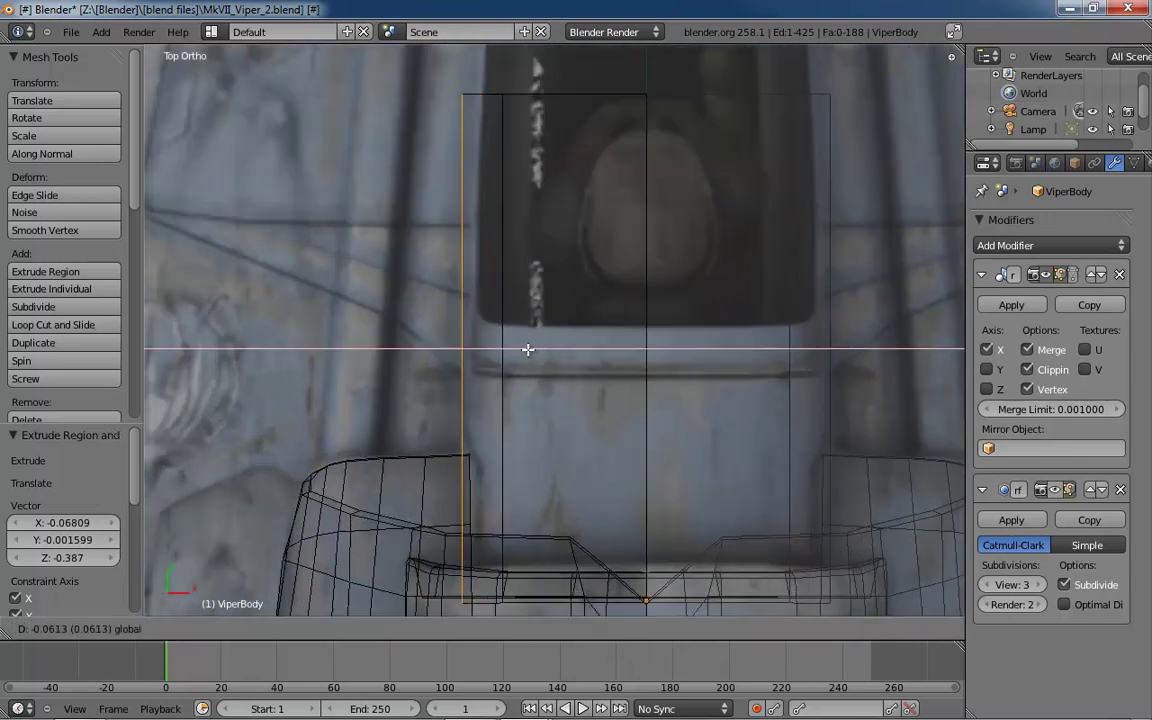
left_click(528, 349)
mouse_move(596, 491)
middle_mouse_down()
mouse_move(815, 334)
mouse_move(789, 458)
middle_mouse_up()
key("z")
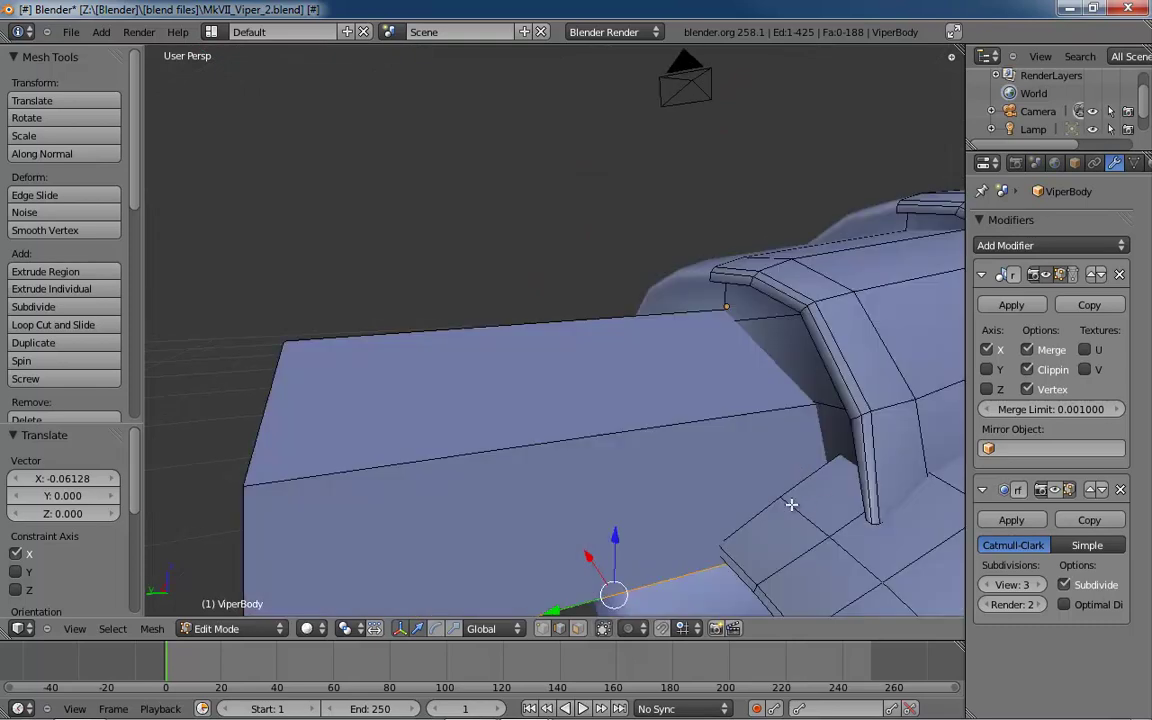
middle_click_drag(791, 505, 884, 473)
mouse_move(694, 463)
middle_mouse_down()
mouse_move(740, 457)
mouse_move(723, 478)
mouse_move(738, 453)
mouse_move(706, 478)
middle_mouse_up()
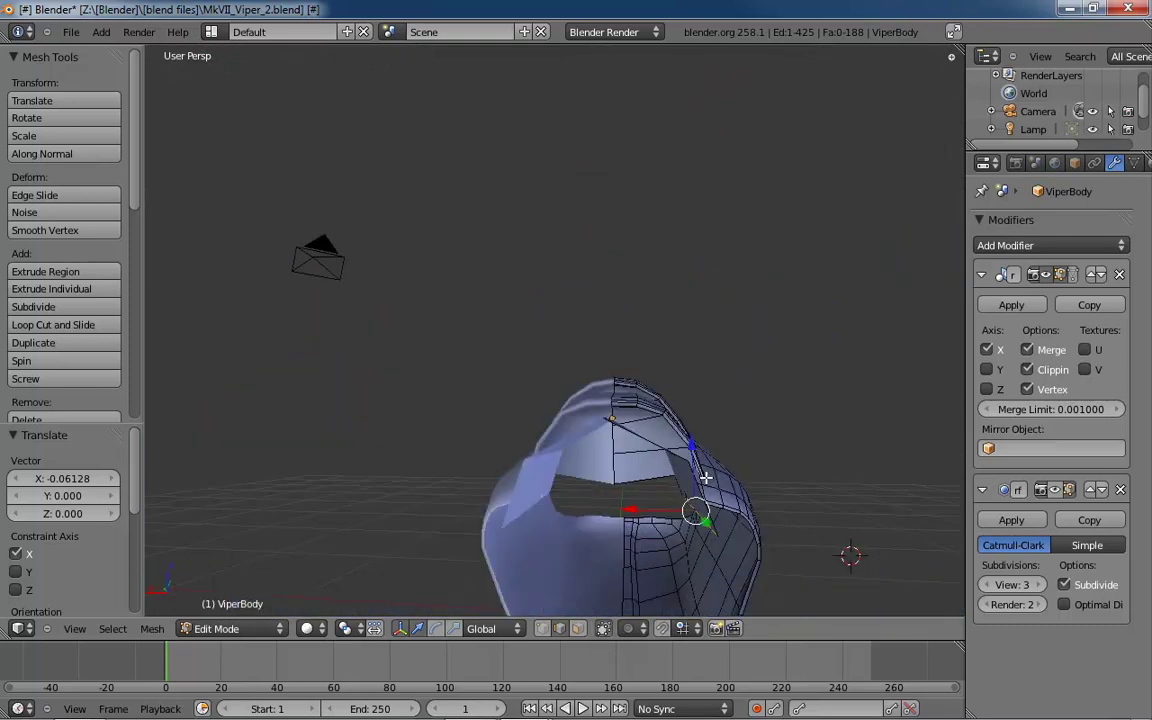
- In the back view, move the plane's front outer vertex about -0.015 in X and 0.052 in Z onto the canopy outline
key("ctrl+KP_1")
key("z")
scroll(706, 480, "up", 4)
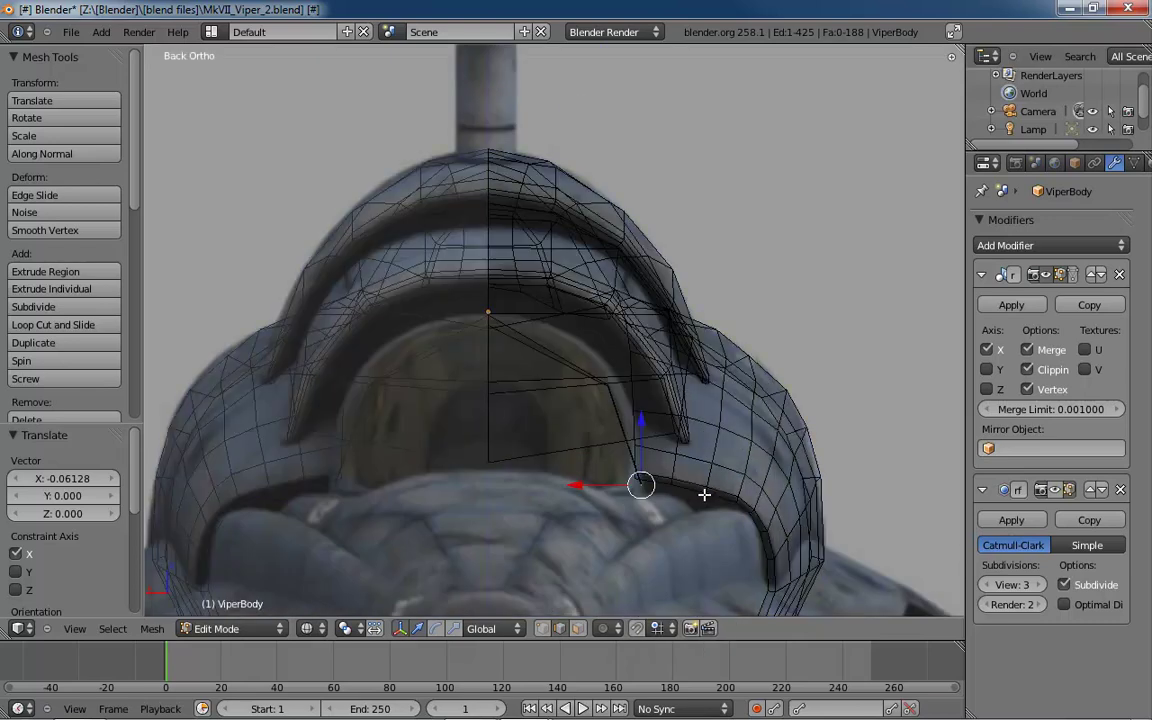
scroll(605, 413, "up", 4)
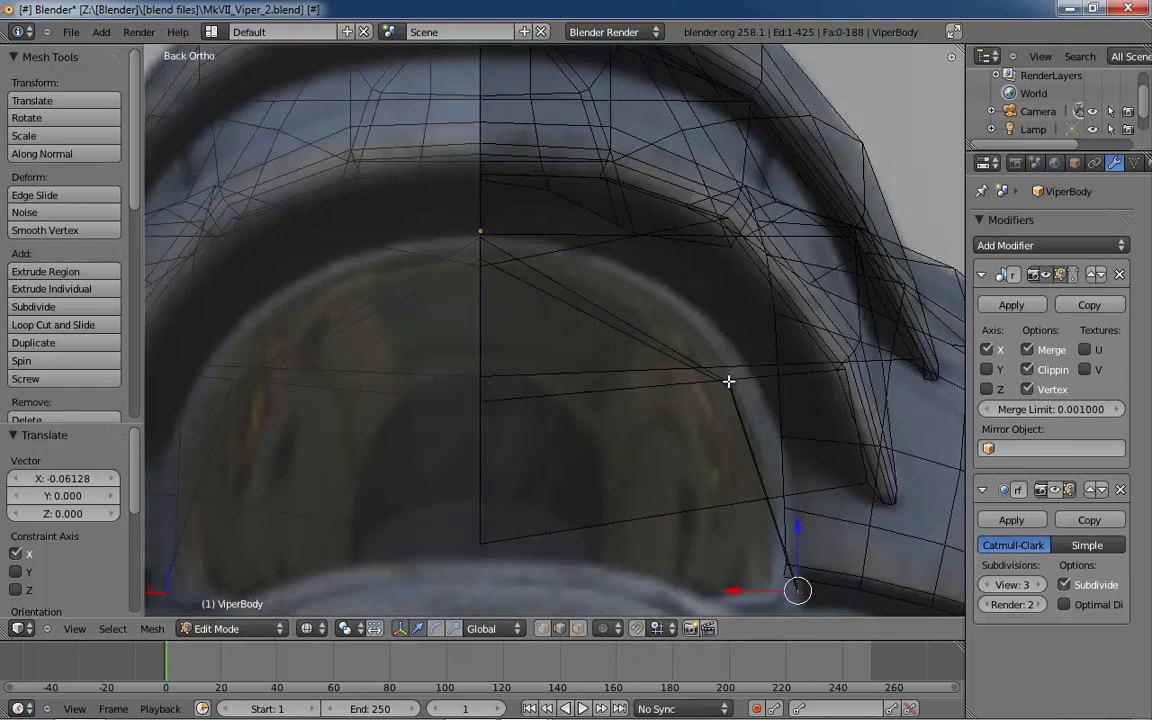
key("ctrl+Tab")
left_click(728, 381)
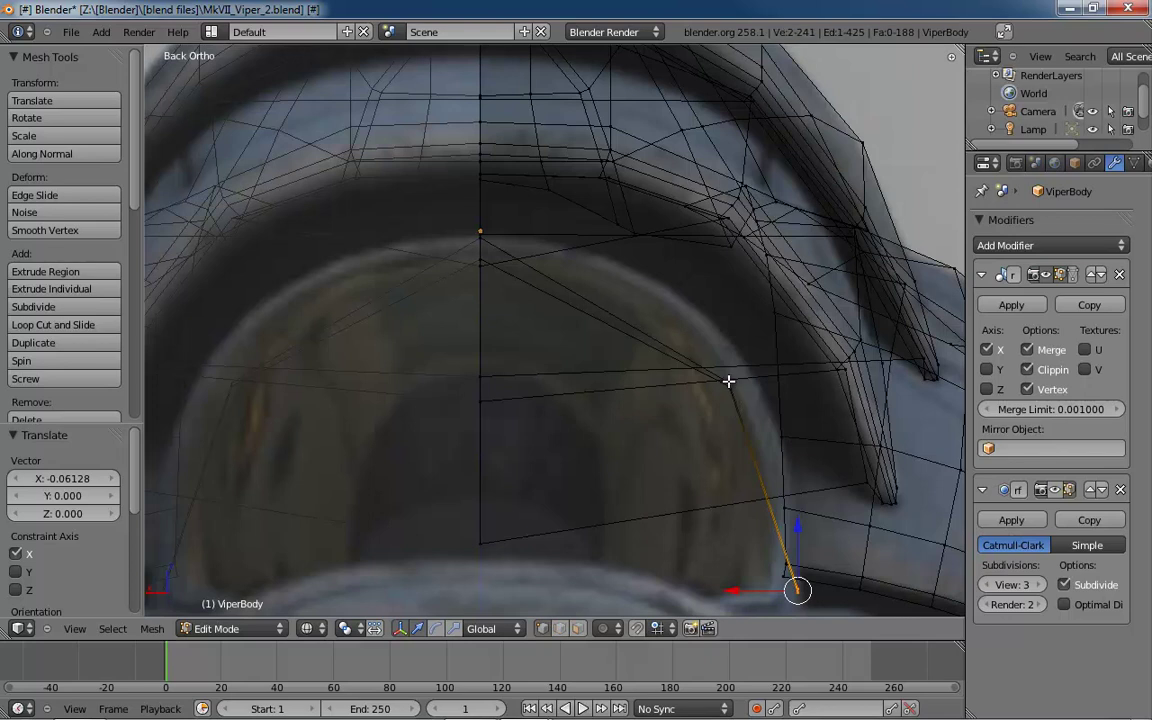
right_click(728, 381)
key("g")
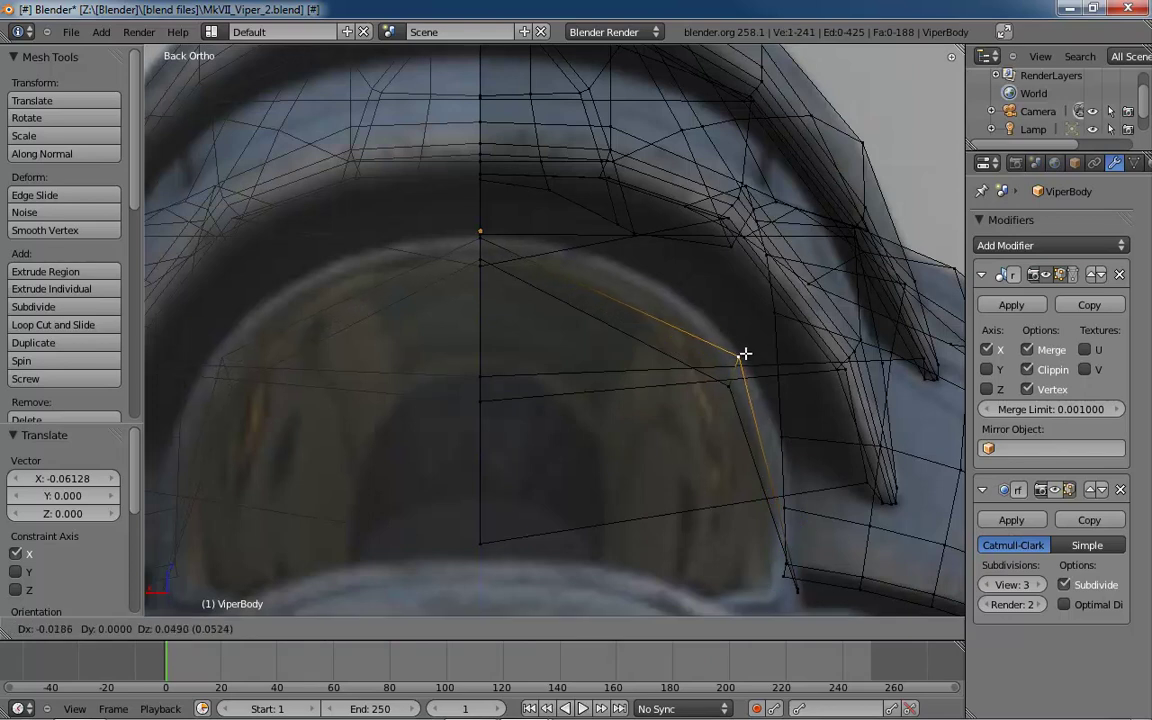
left_click(738, 354)
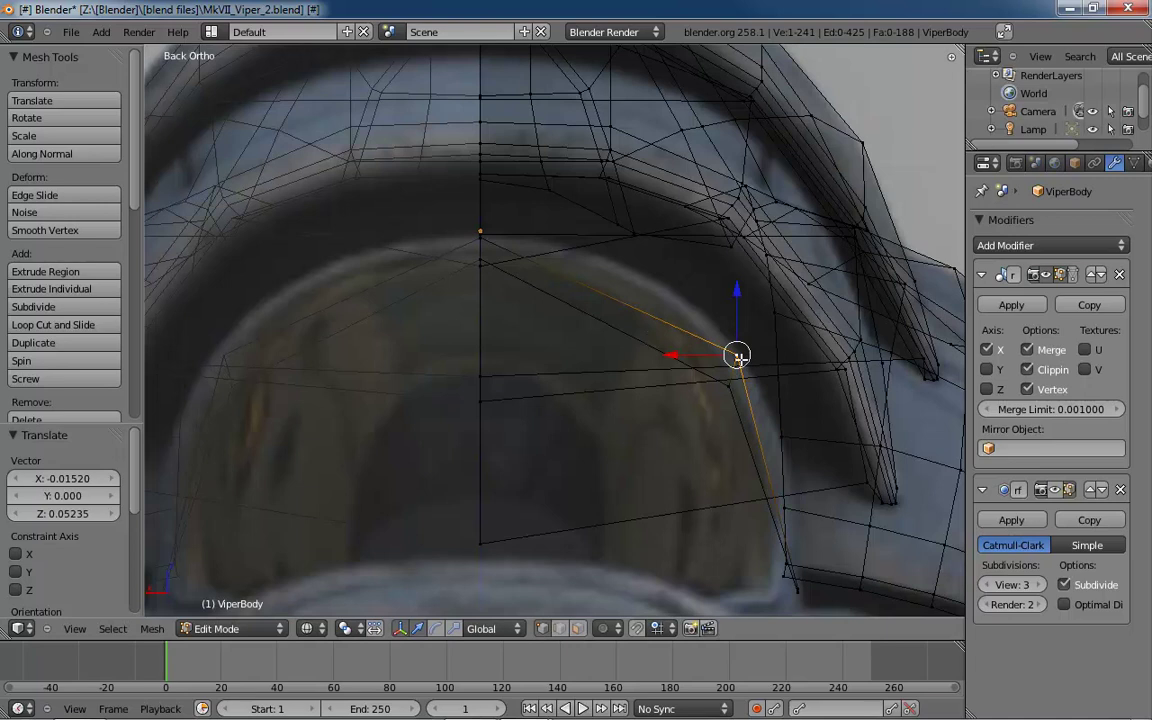
- Raise the plane's upper centre vertex about 0.007 in Z onto the top of the canopy outline
right_click(481, 238)
left_click_drag(485, 180, 484, 174)
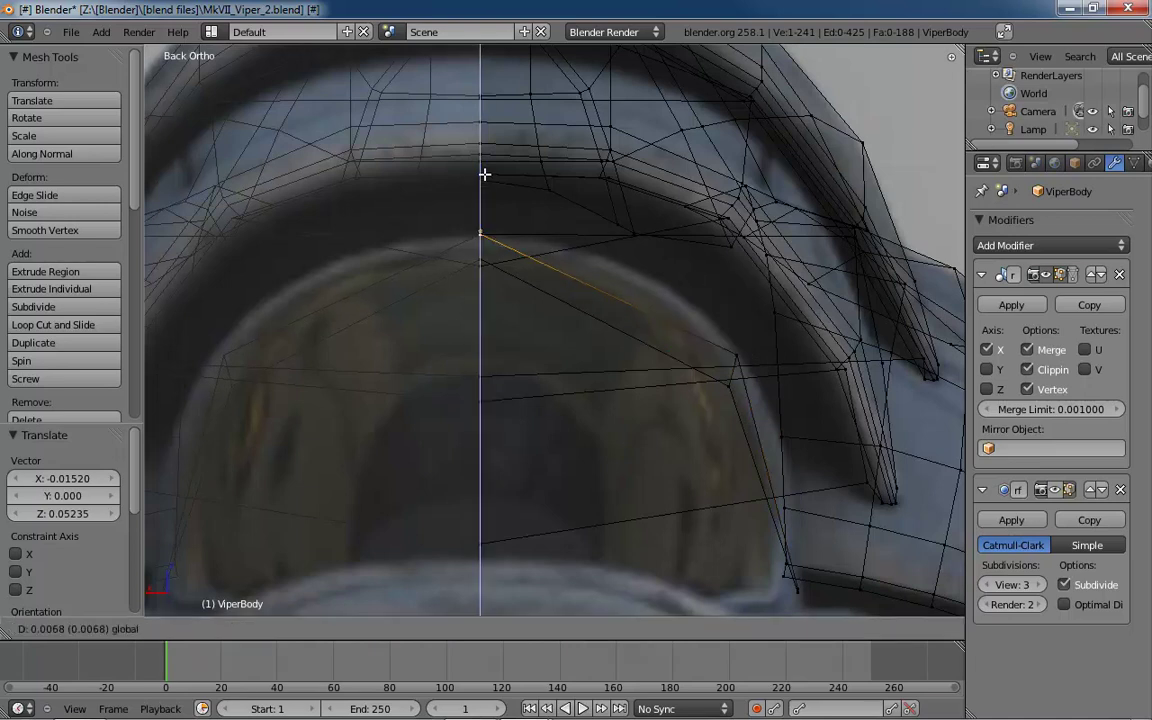
left_click(484, 174)
- Add a lengthwise loop cut through the upper canopy face and move it about -0.028 in X and 0.060 in Z onto the outline
middle_click_drag(841, 367, 800, 413)
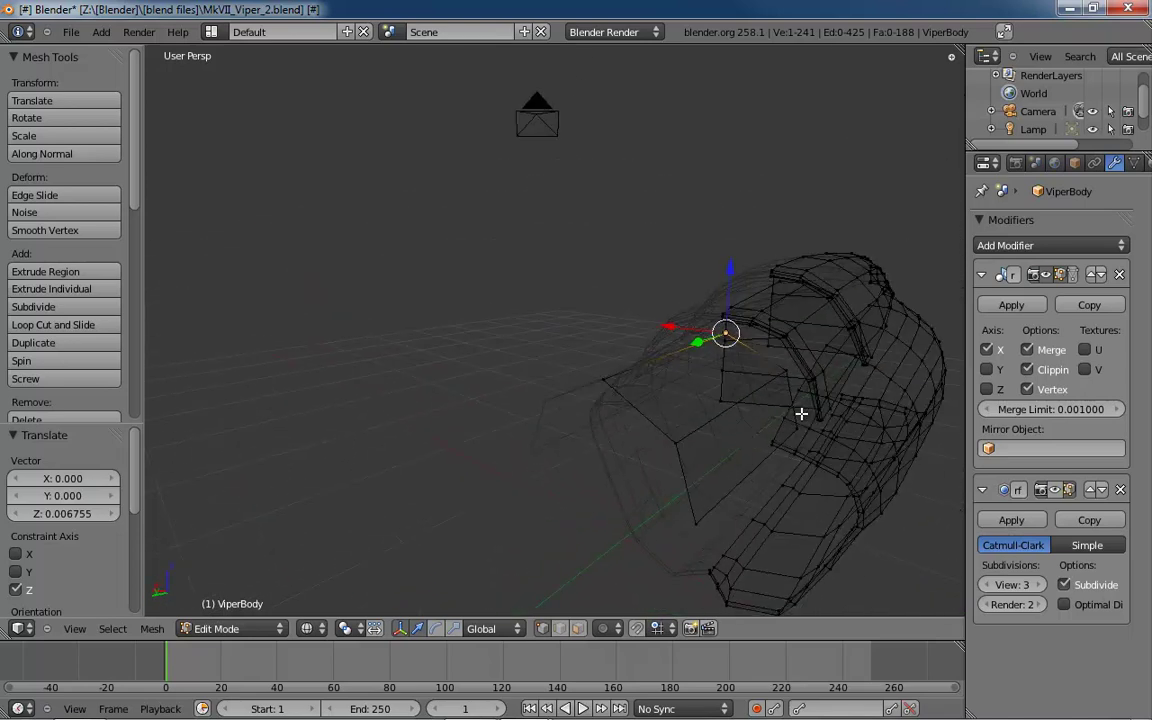
key("ctrl+KP_1")
scroll(738, 410, "up", 4)
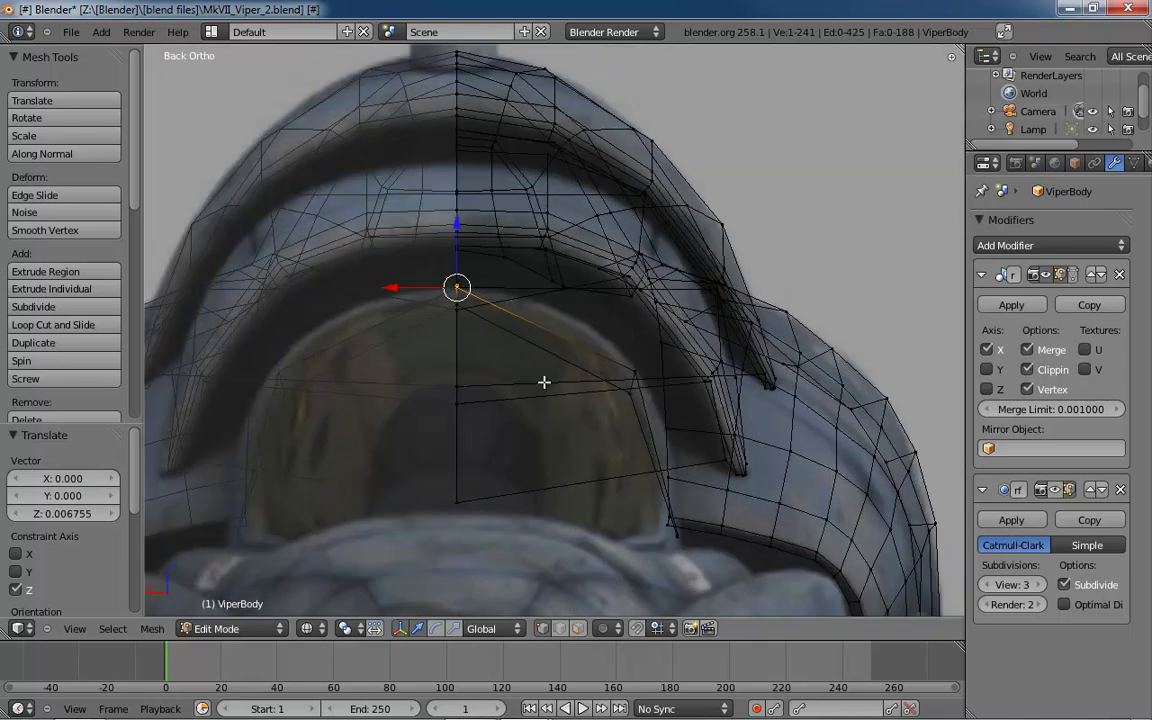
key("ctrl+r")
left_click(545, 347)
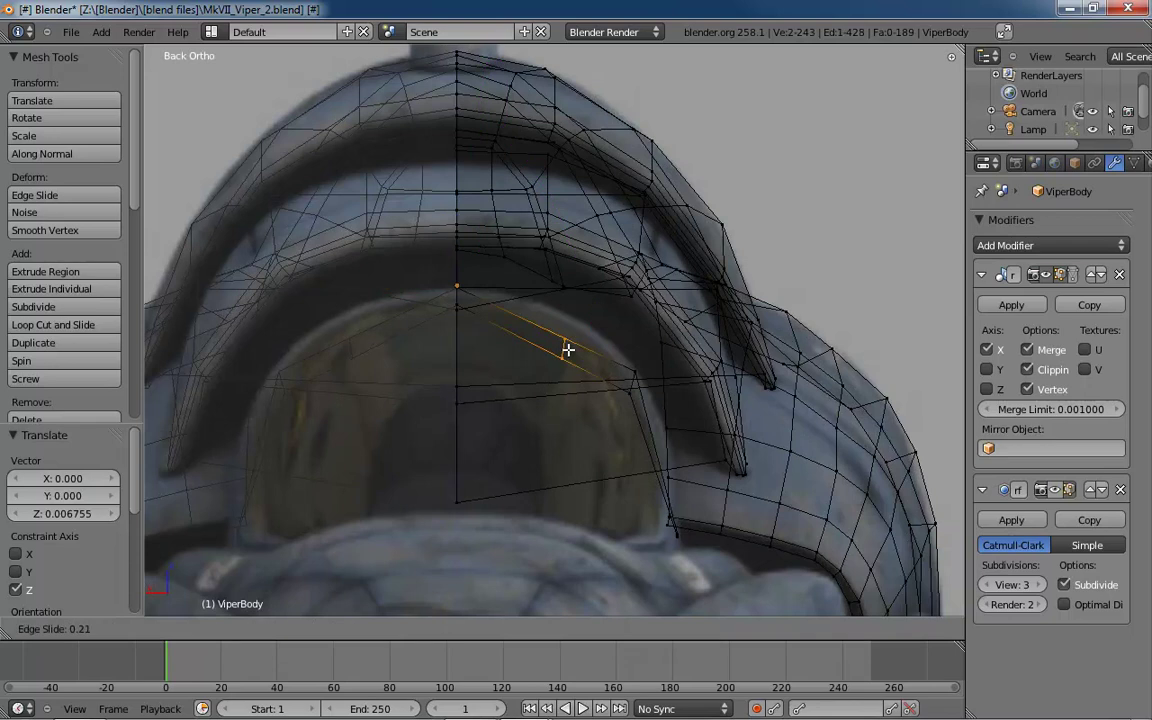
left_click(547, 347)
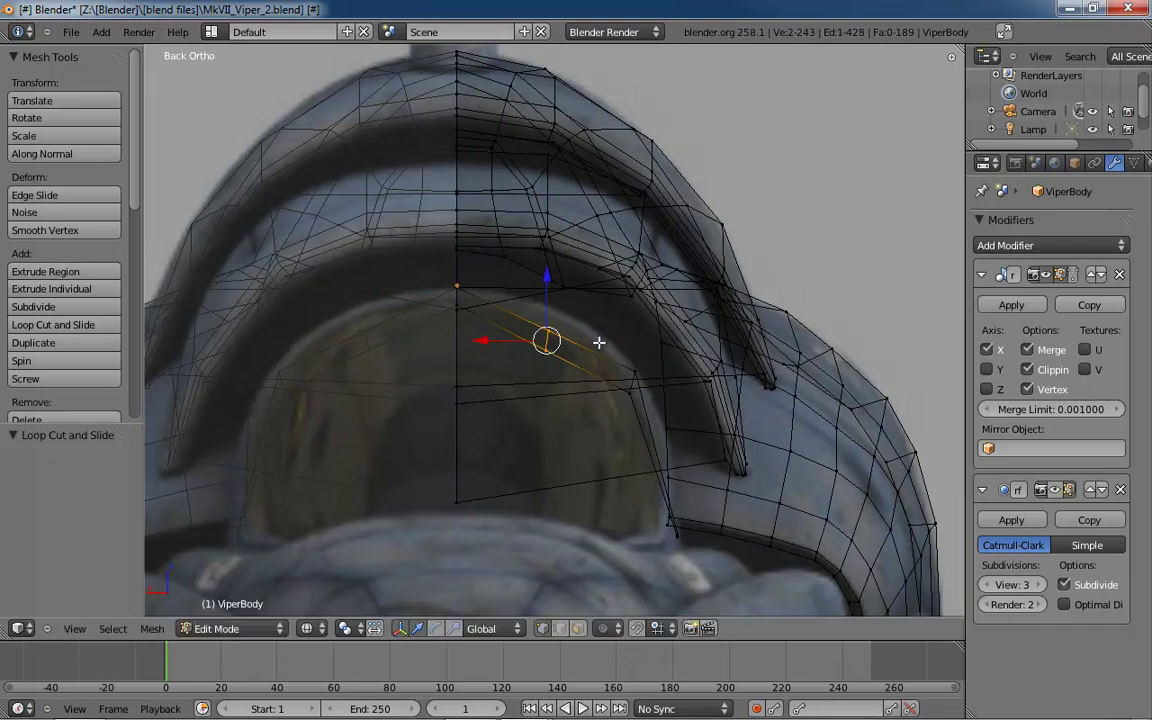
scroll(590, 350, "up", 4)
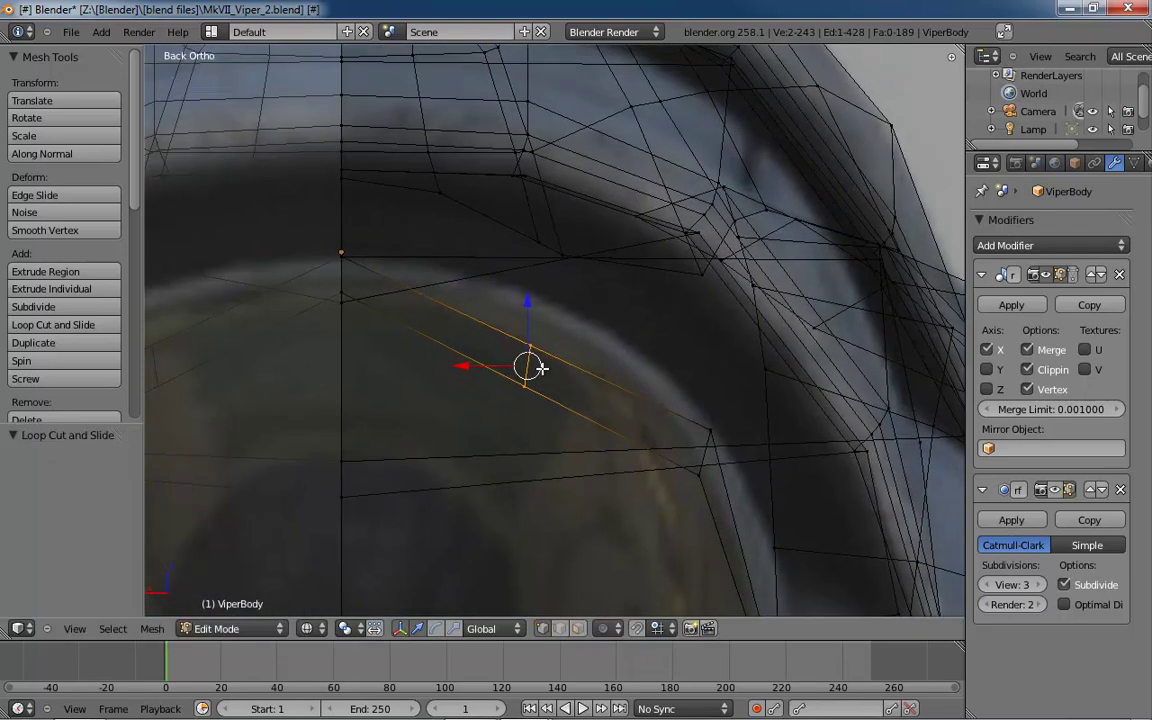
key("g")
left_click(558, 319)
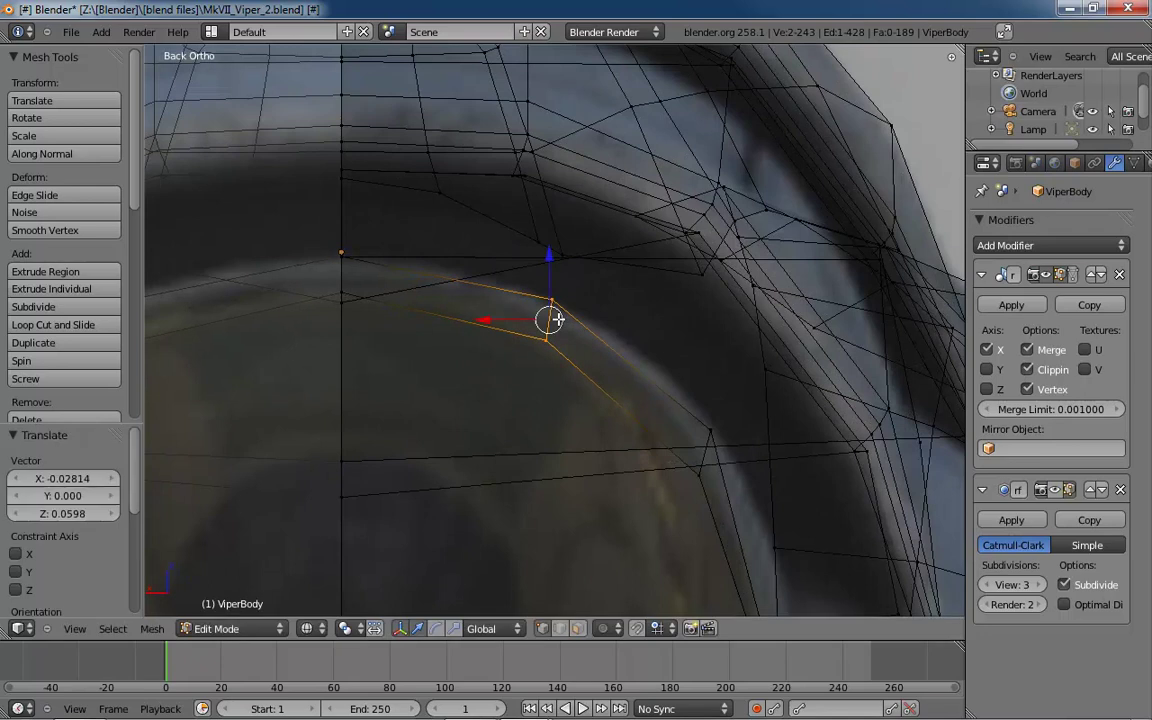
- Add a lengthwise loop cut through the canopy's lower side face
middle_click_drag(715, 413, 652, 297, "shift")
key("ctrl+r")
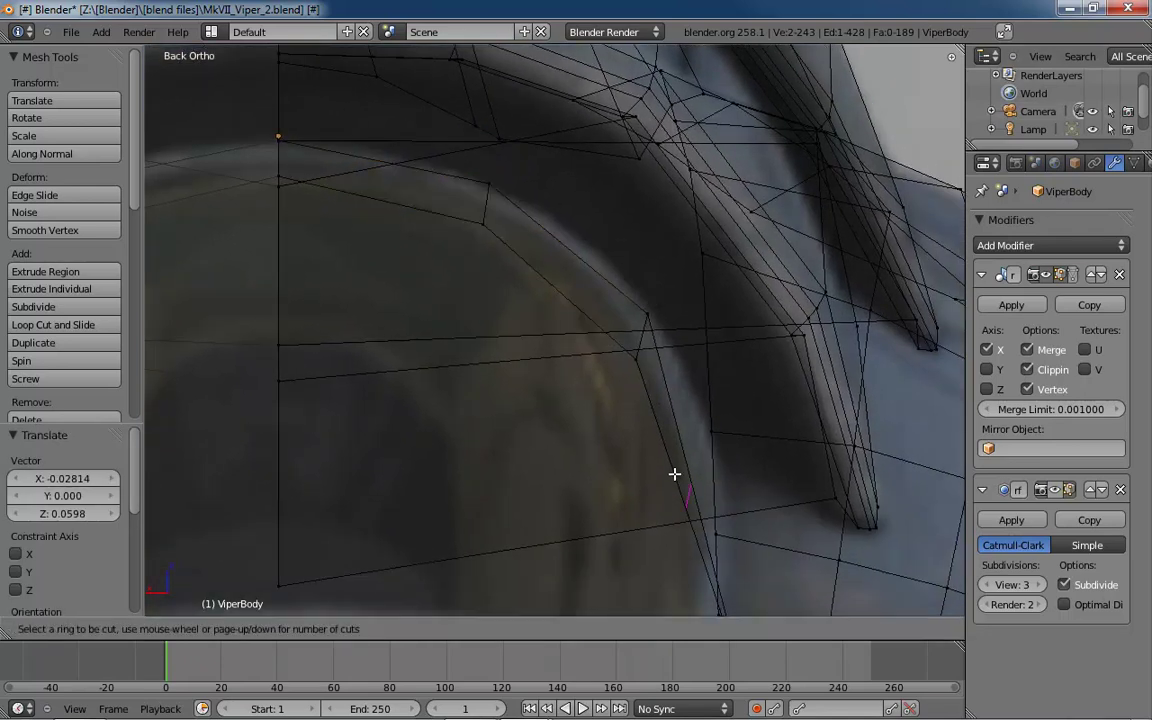
left_click(681, 476)
left_click(698, 495)
key("g")
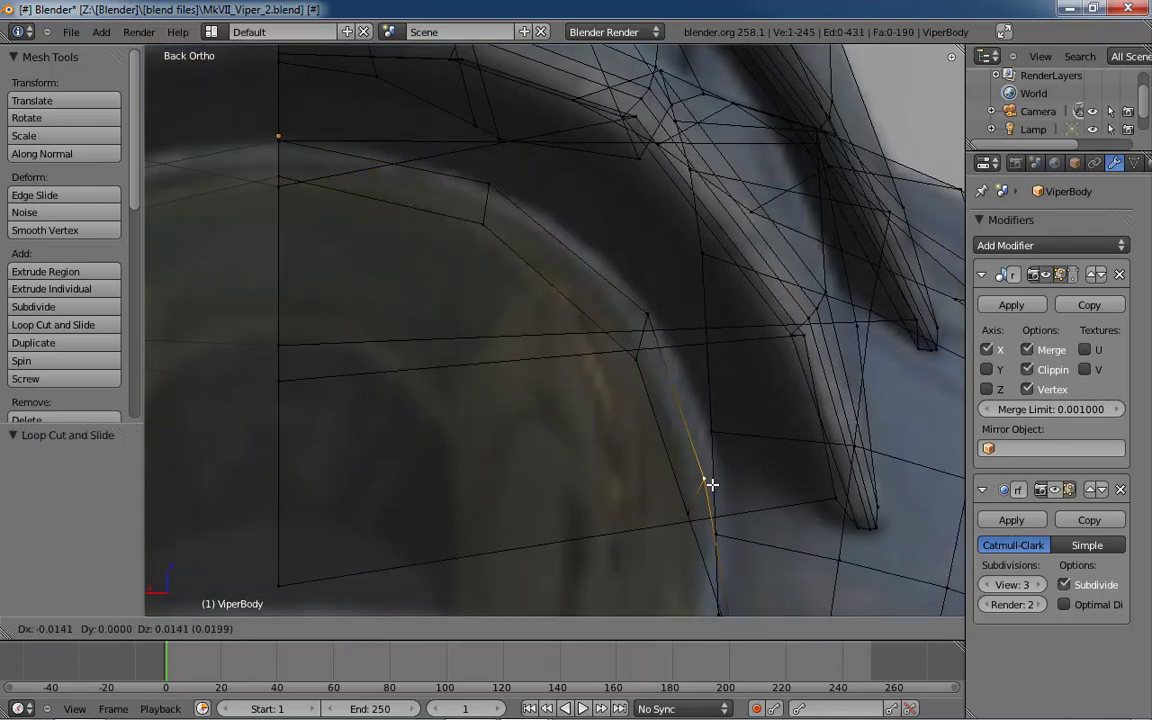
key("z")
right_click(733, 484)
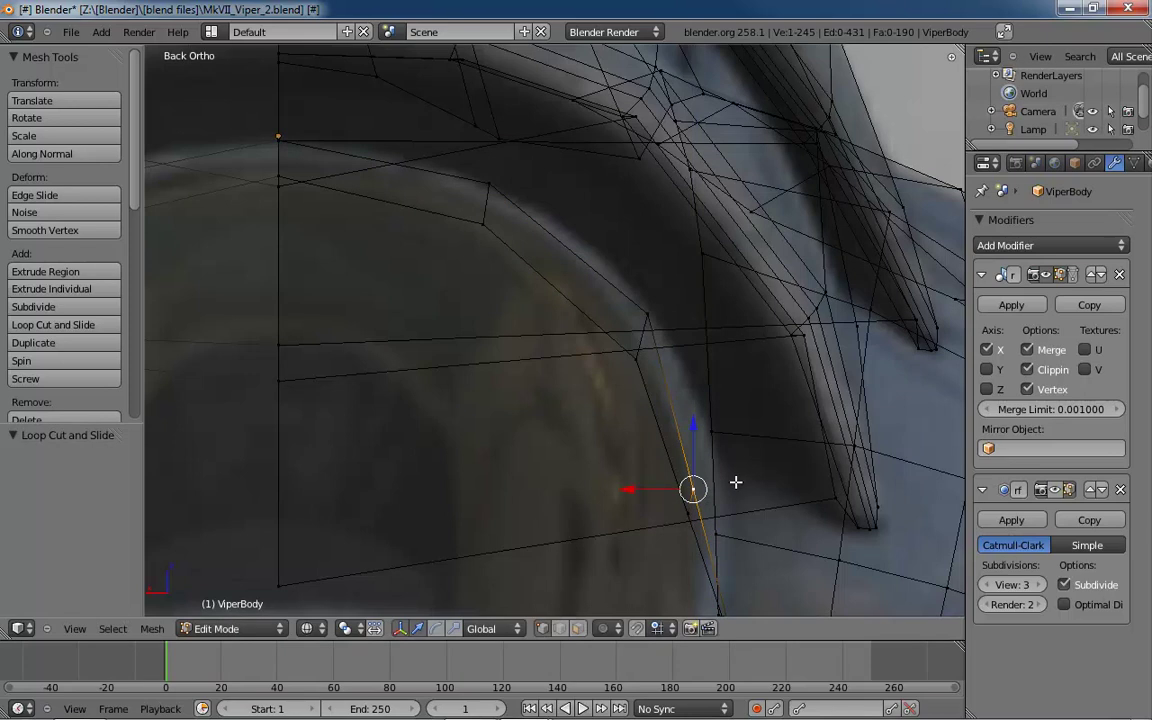
- Select both vertices of the lower loop and move them about -0.027 in X and 0.050 in Z onto the canopy outline
right_click(687, 514, "shift")
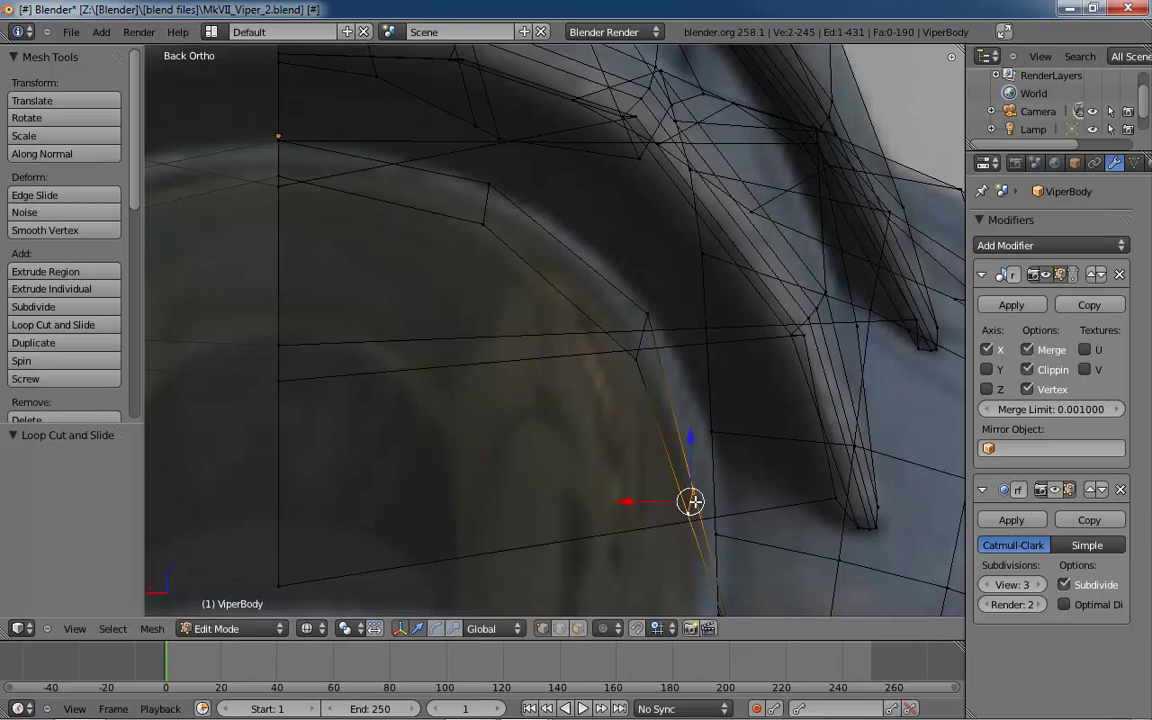
key("g")
key("z")
right_click(697, 502)
key("g")
key("x")
left_click(650, 496)
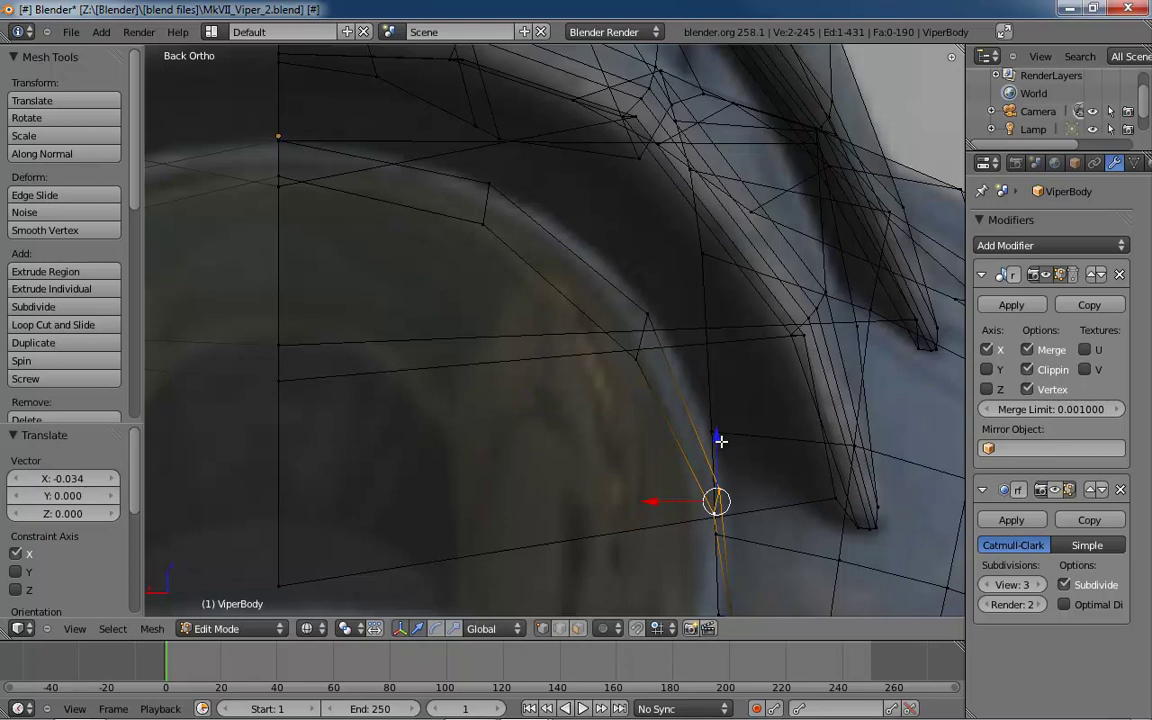
key("g")
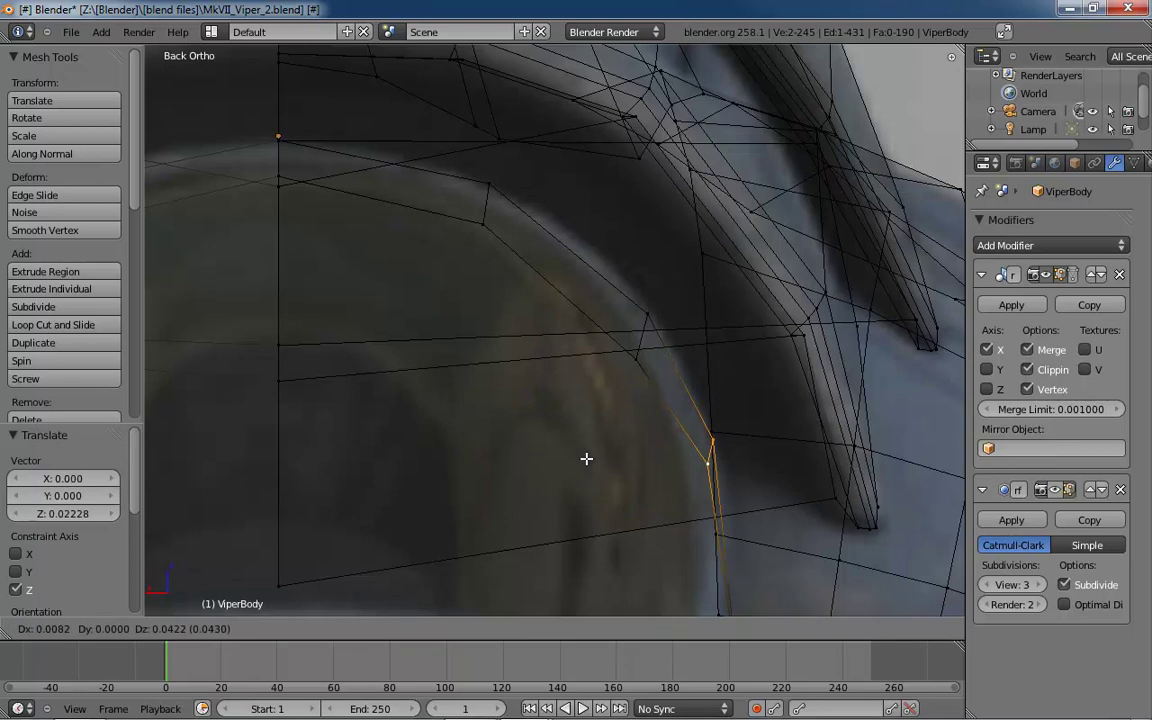
left_click(587, 470)
- Select the canopy side's front bottom vertex and move it inward about 0.042 along X in the back view
middle_click_drag(772, 486, 735, 380, "shift")
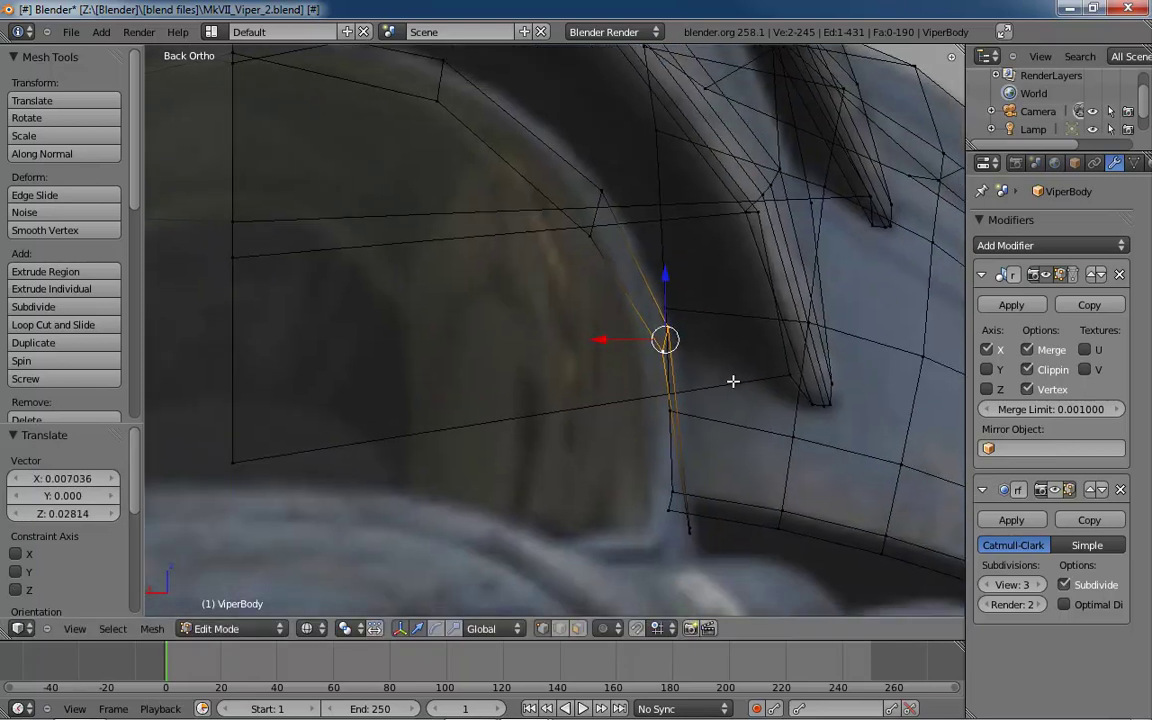
scroll(735, 380, "down", 2)
middle_click_drag(750, 445, 657, 494)
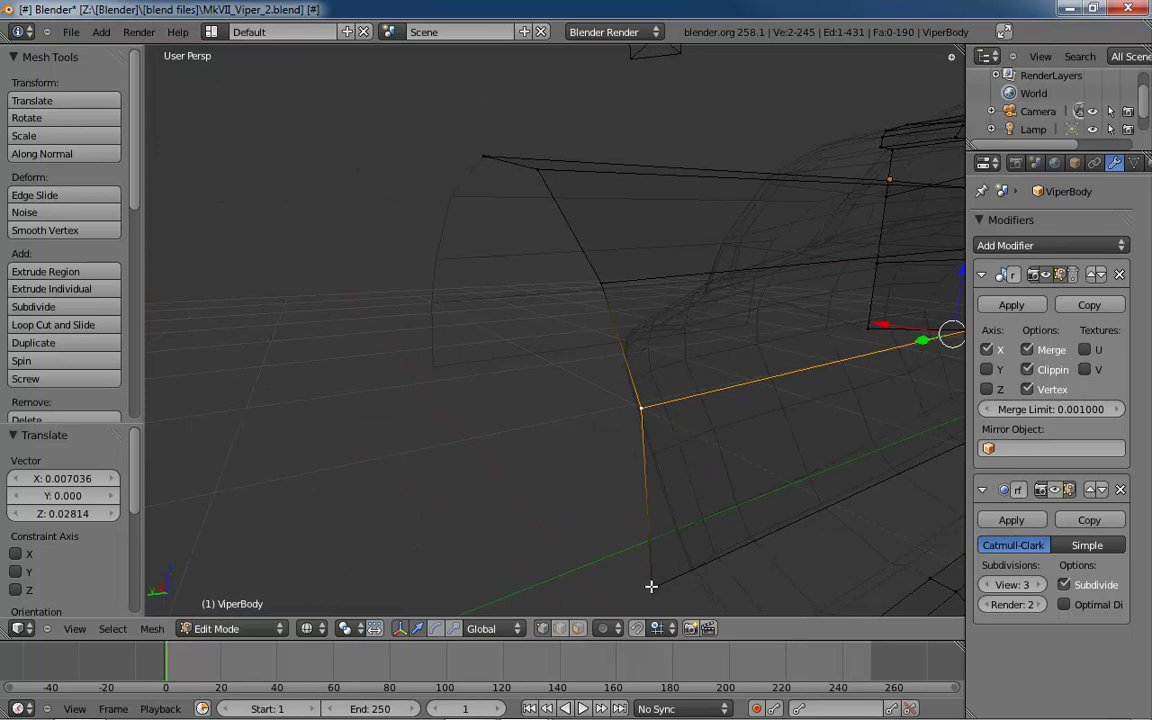
key("ctrl+KP_0")
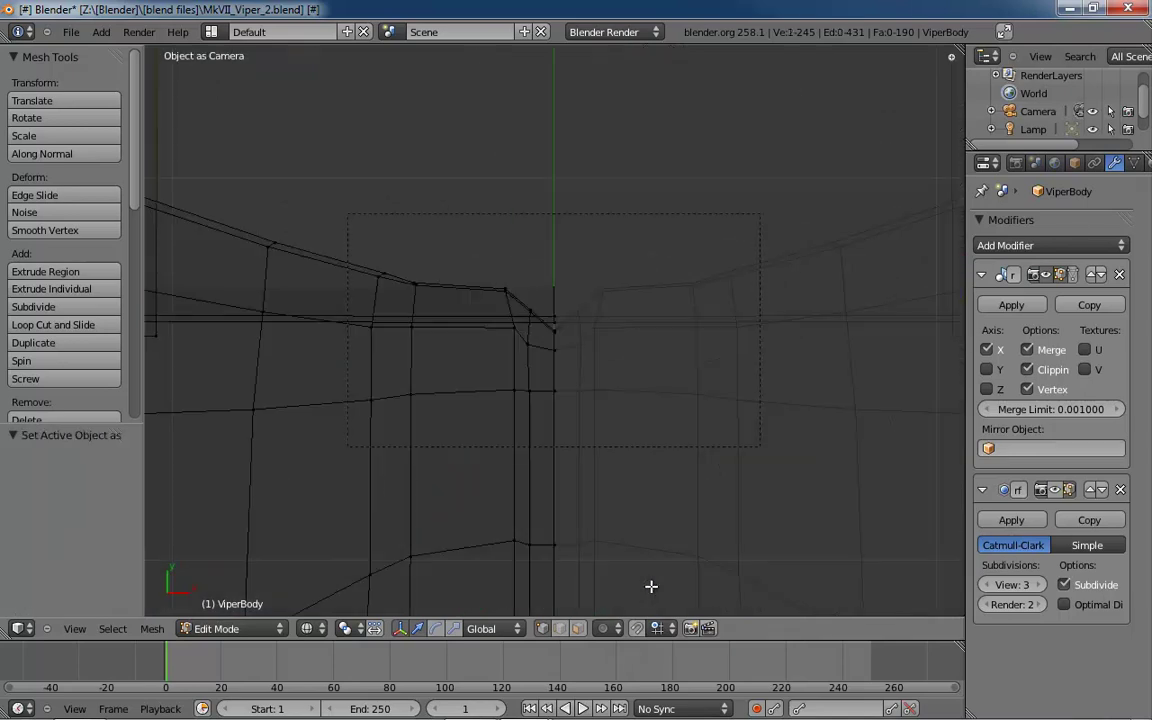
key("ctrl+KP_1")
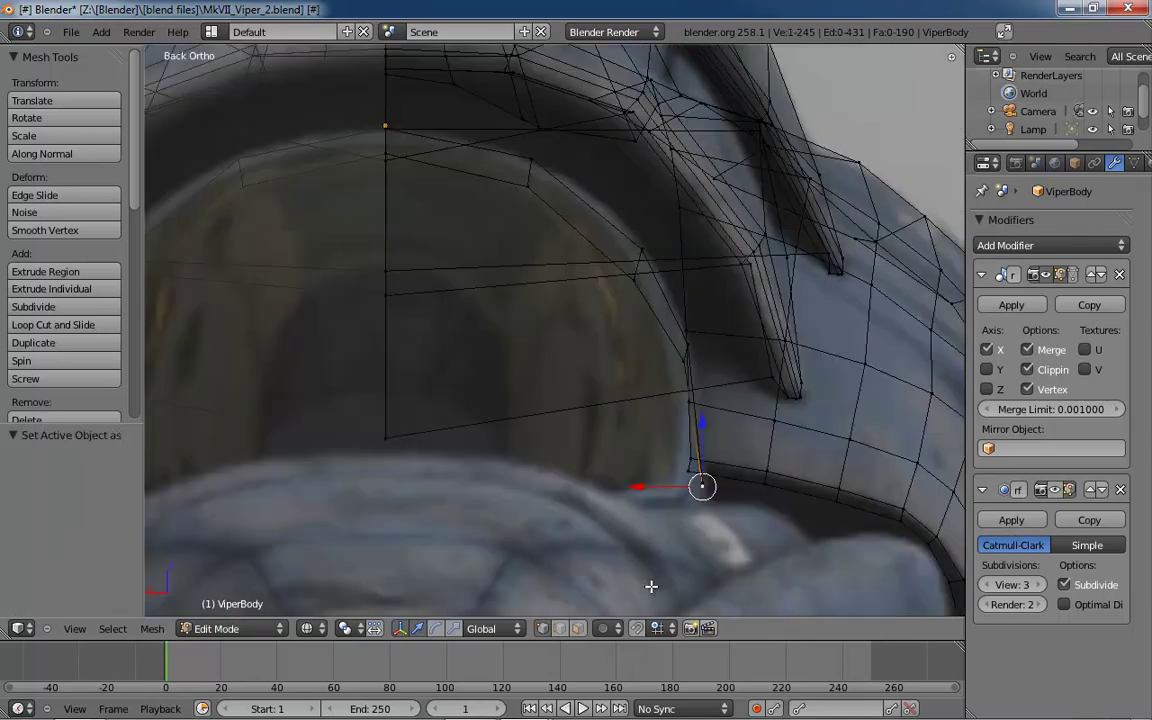
key("g")
key("x")
left_click(617, 483)
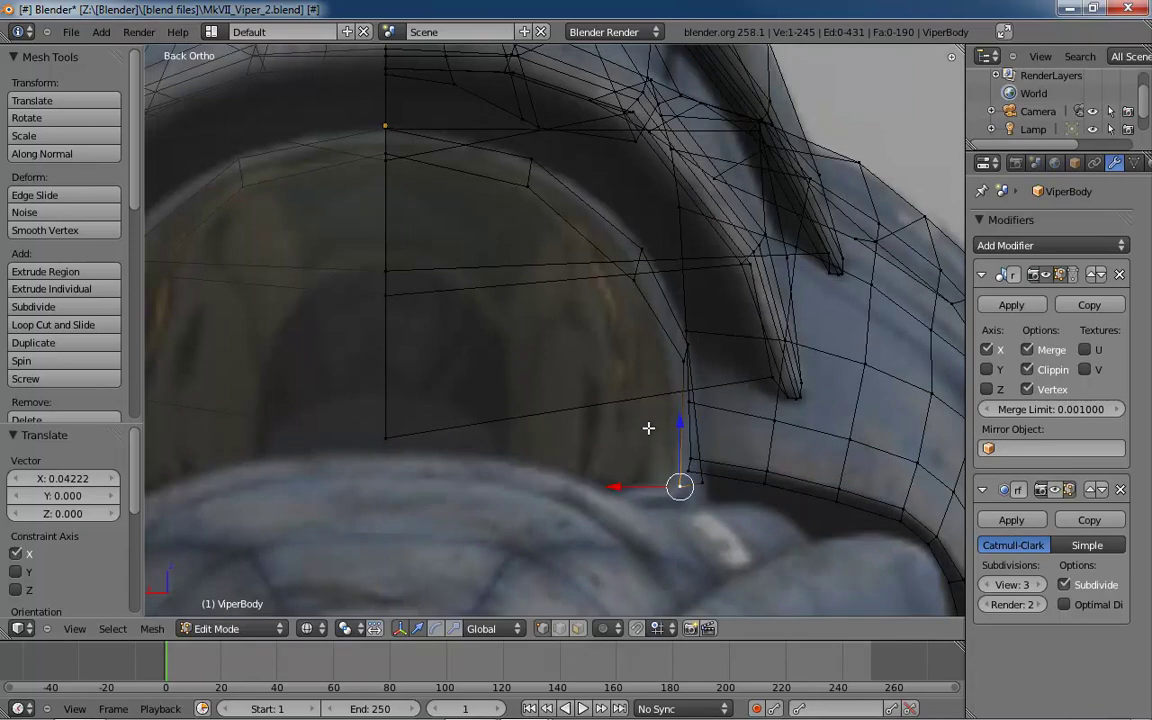
- Move the front side-loop vertex inward about 0.047 along X and the front bottom vertex a further 0.032
right_click(681, 363)
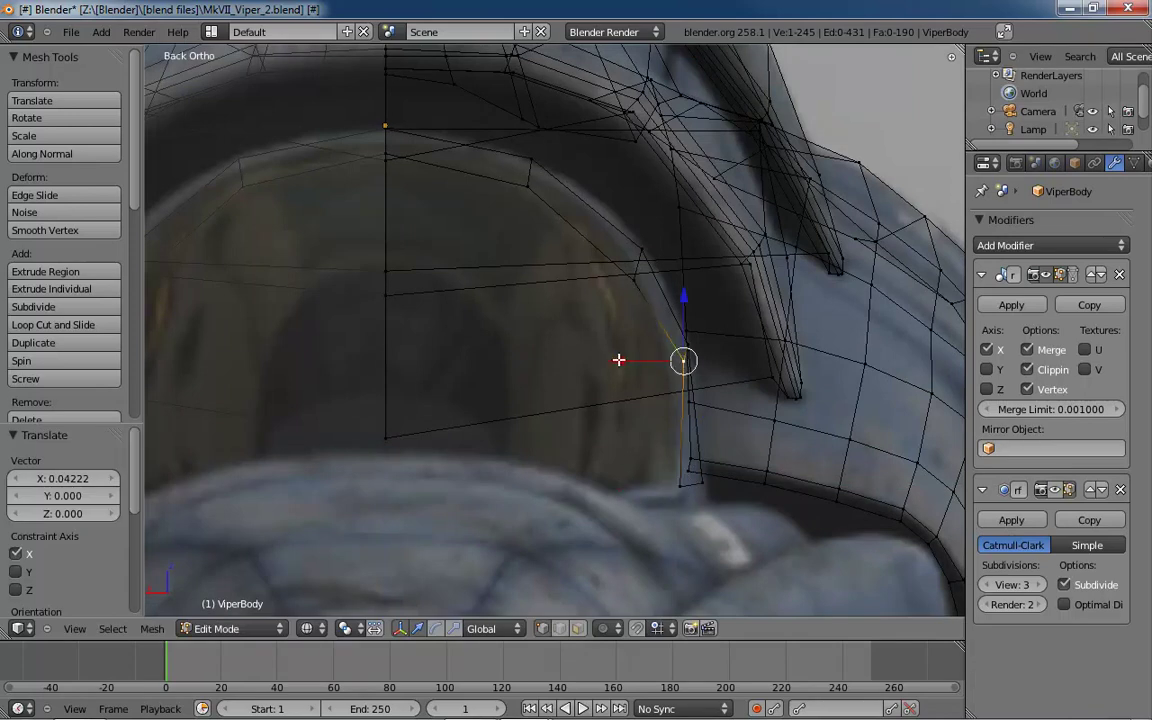
key("g")
key("x")
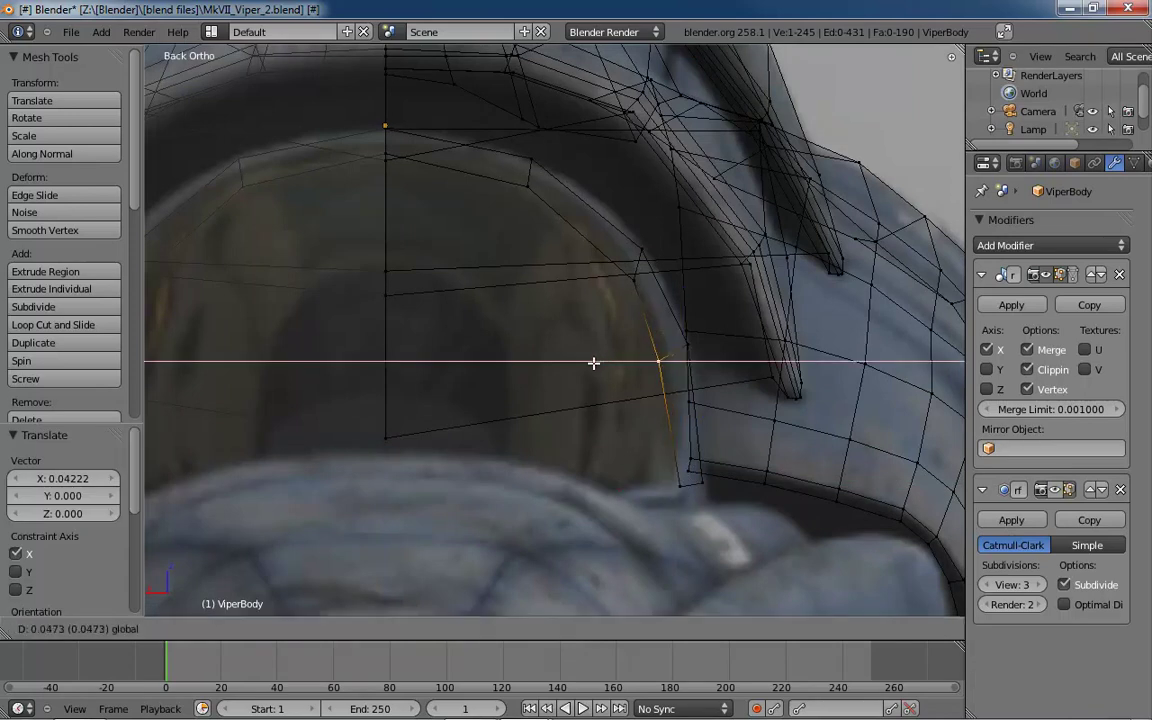
left_click(594, 363)
right_click(681, 484)
key("g")
key("x")
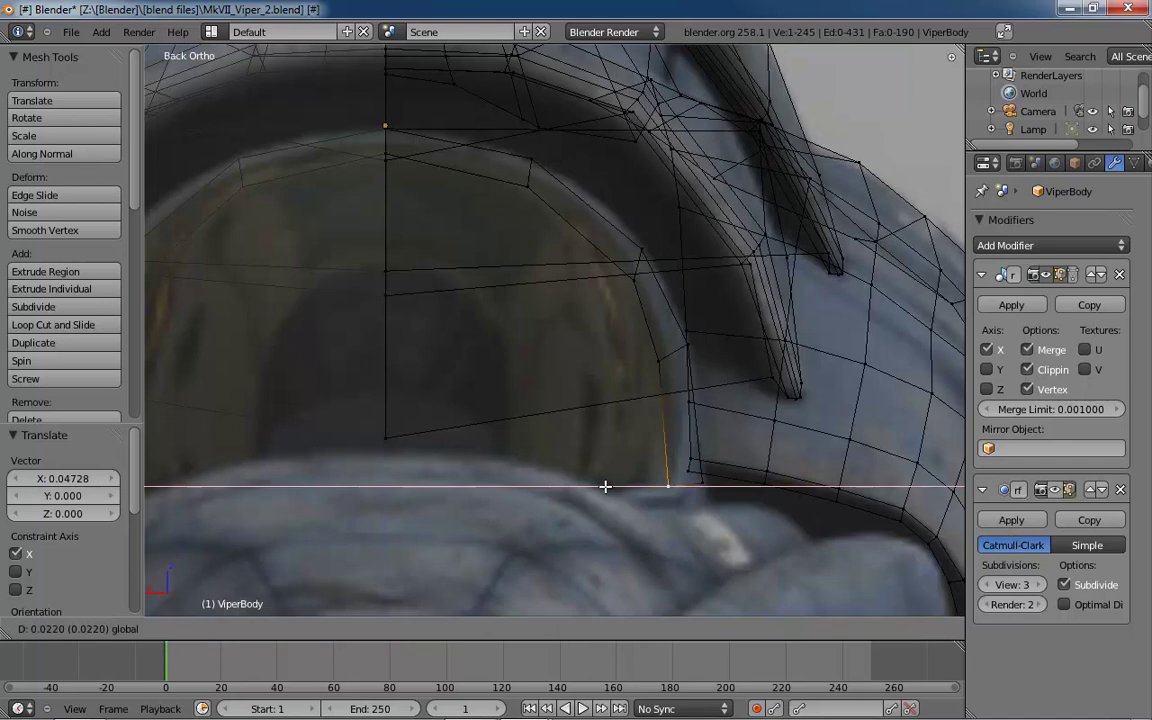
left_click(600, 488)
- Lower the canopy side's front and rear bottom vertices in Z below the cockpit opening's edge, ending with about -0.0135 on the rear one
right_click(703, 483)
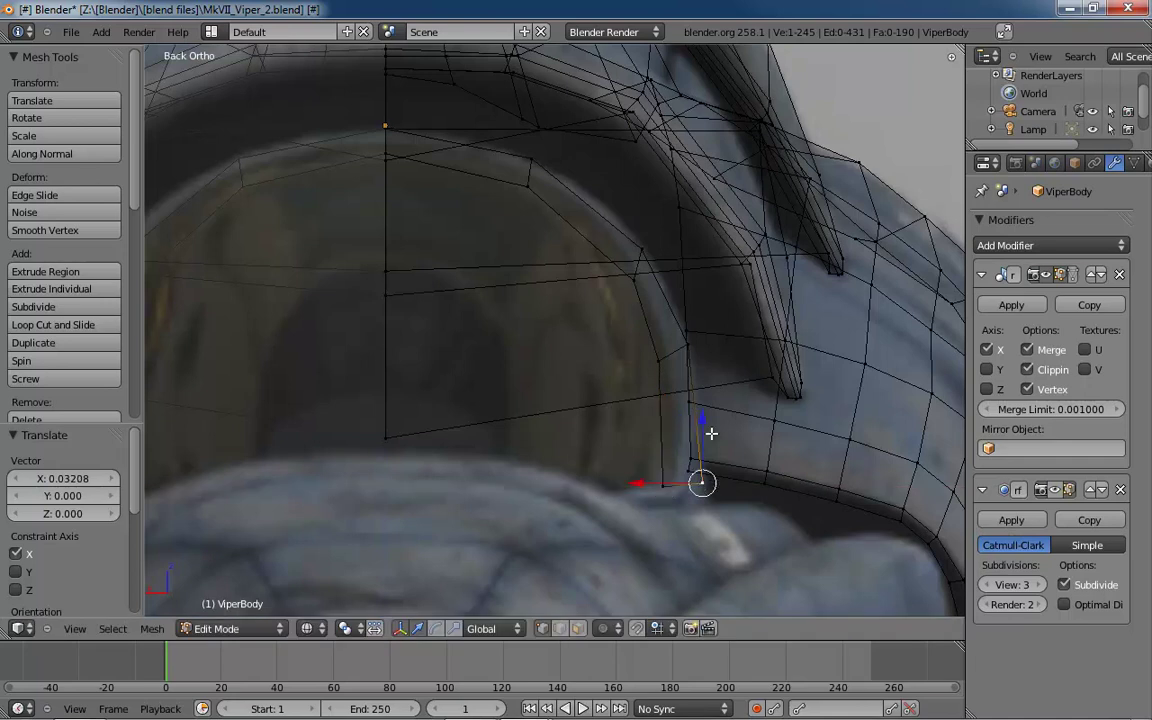
left_click_drag(704, 424, 703, 457)
right_click(663, 484)
right_click(703, 507)
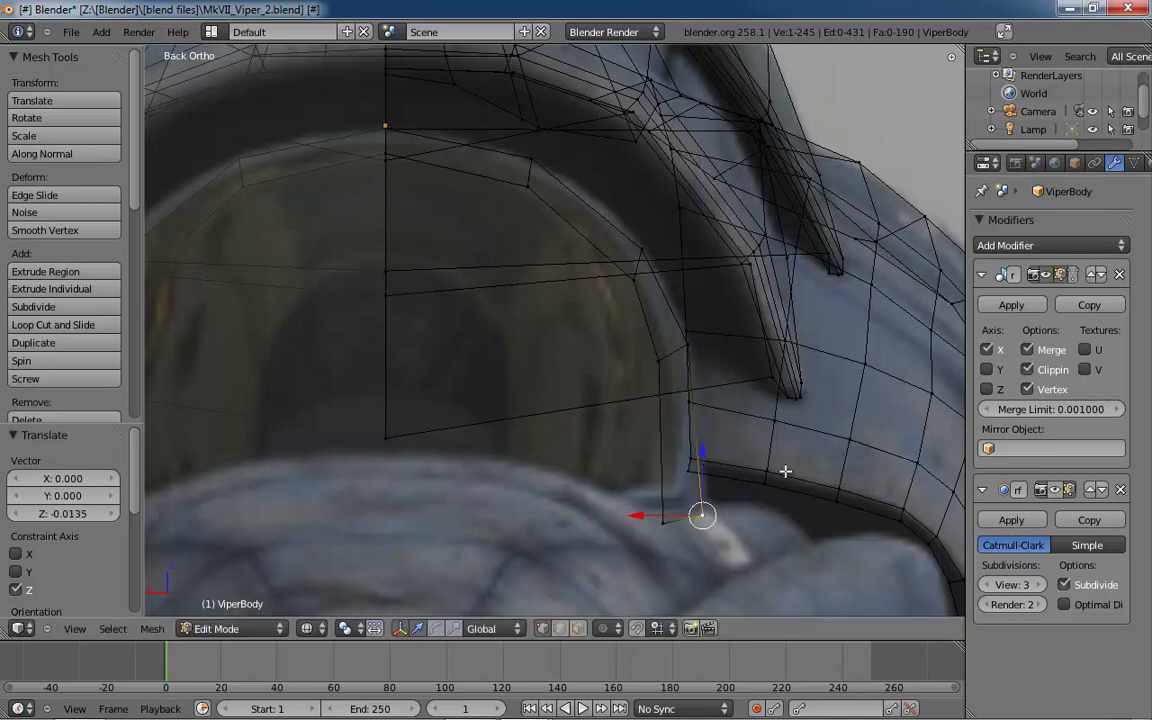
- In solid shading, select the canopy's lengthwise side-loop edge and lower it about 0.080 in Z
mouse_move(843, 494)
middle_mouse_down()
mouse_move(705, 517)
mouse_move(738, 517)
mouse_move(740, 465)
mouse_move(702, 453)
mouse_move(766, 478)
mouse_move(772, 468)
middle_mouse_up()
key("z")
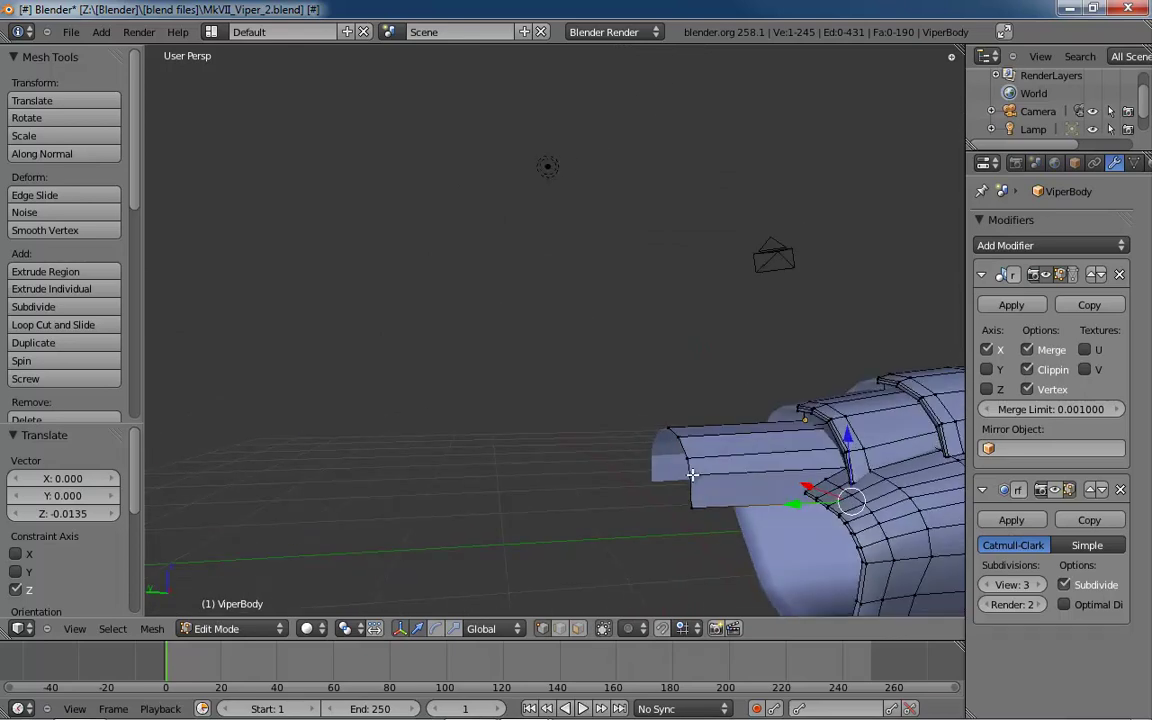
right_click(691, 475)
key("ctrl+Tab")
left_click(750, 468)
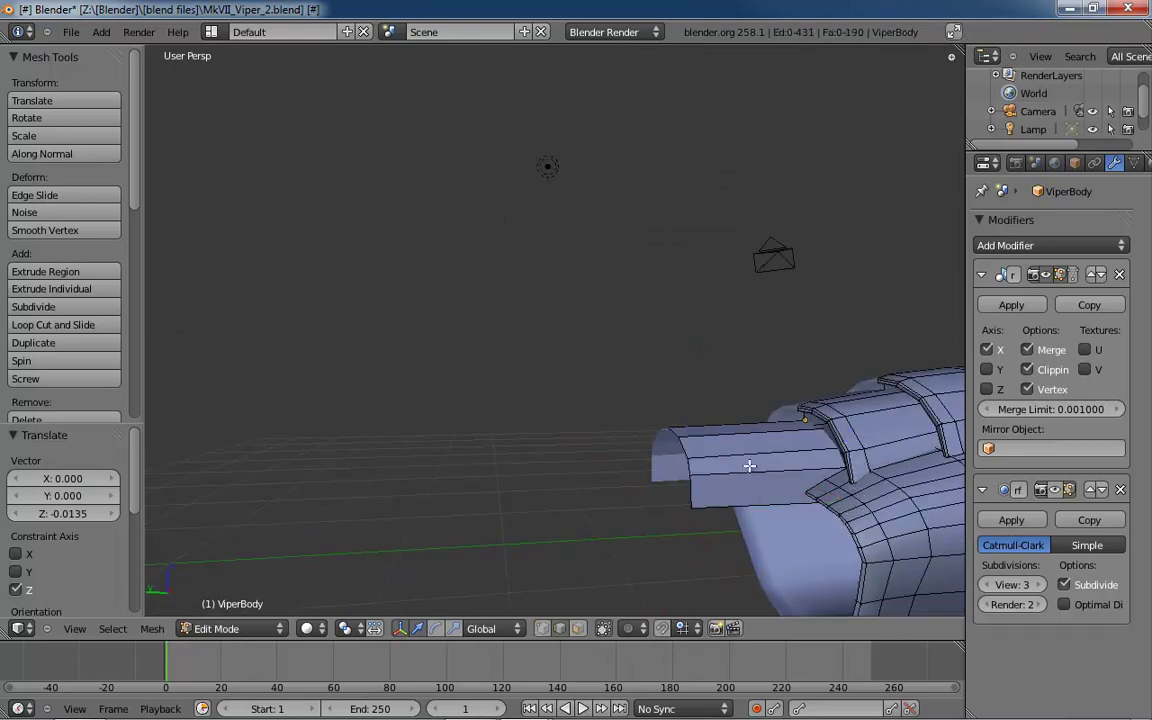
right_click(760, 470)
left_click_drag(768, 411, 766, 421)
middle_click_drag(697, 440, 749, 395)
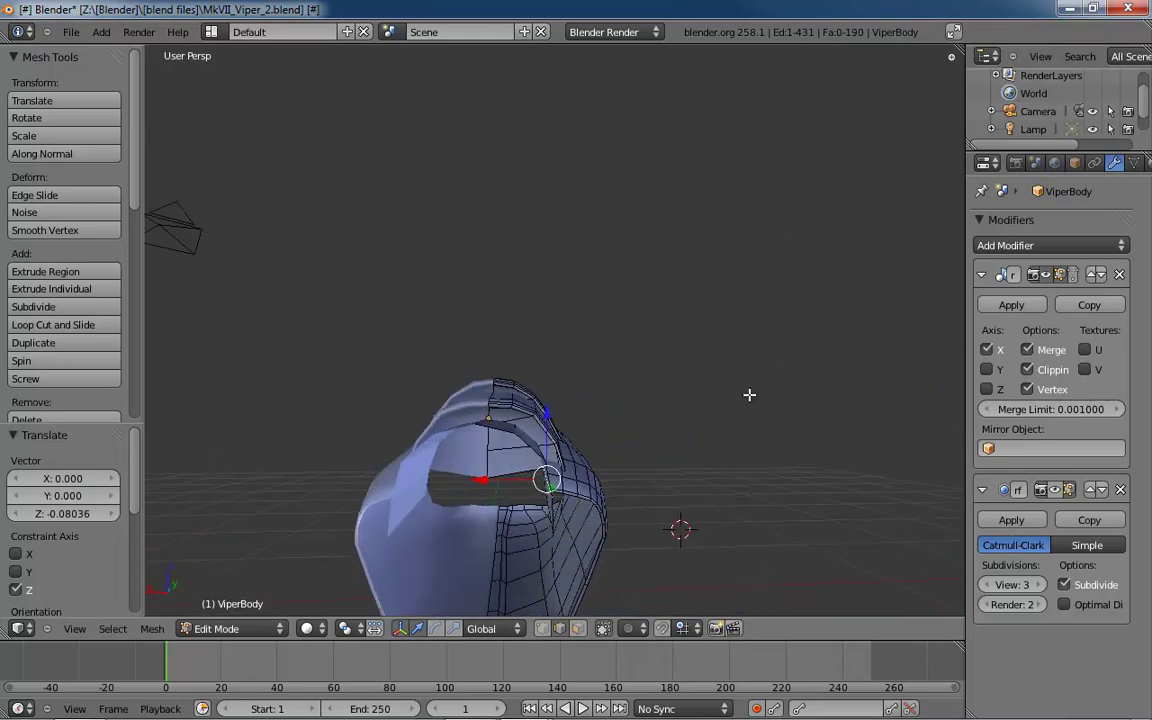
- Inspect the canopy against the smoothed body in Object Mode and return to Edit Mode
middle_click_drag(648, 401, 476, 363)
key("Tab")
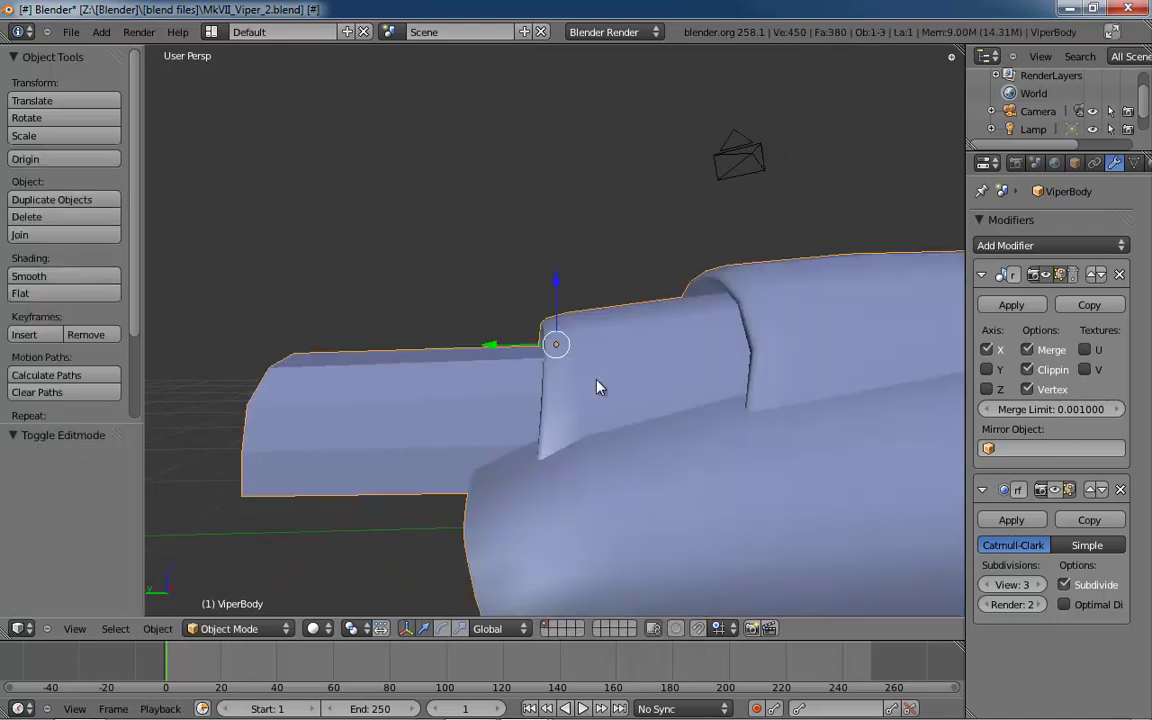
scroll(600, 390, "down", 5)
middle_click_drag(609, 398, 518, 406)
key("Tab")
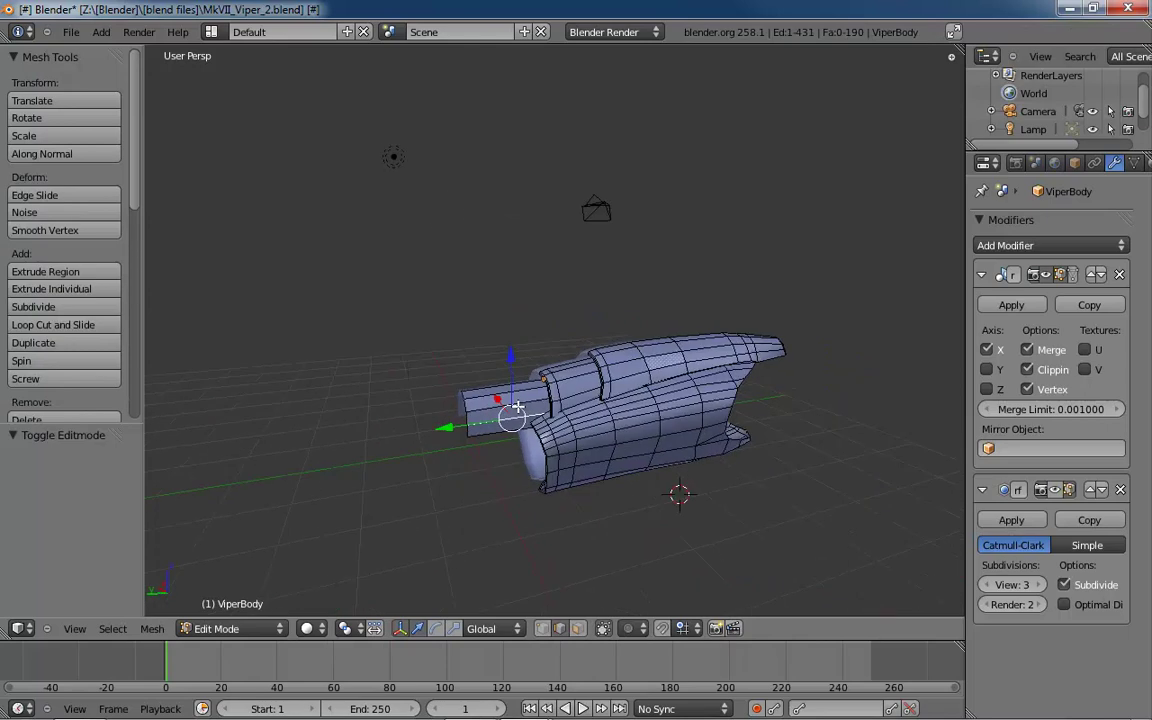
scroll(518, 406, "up", 8)
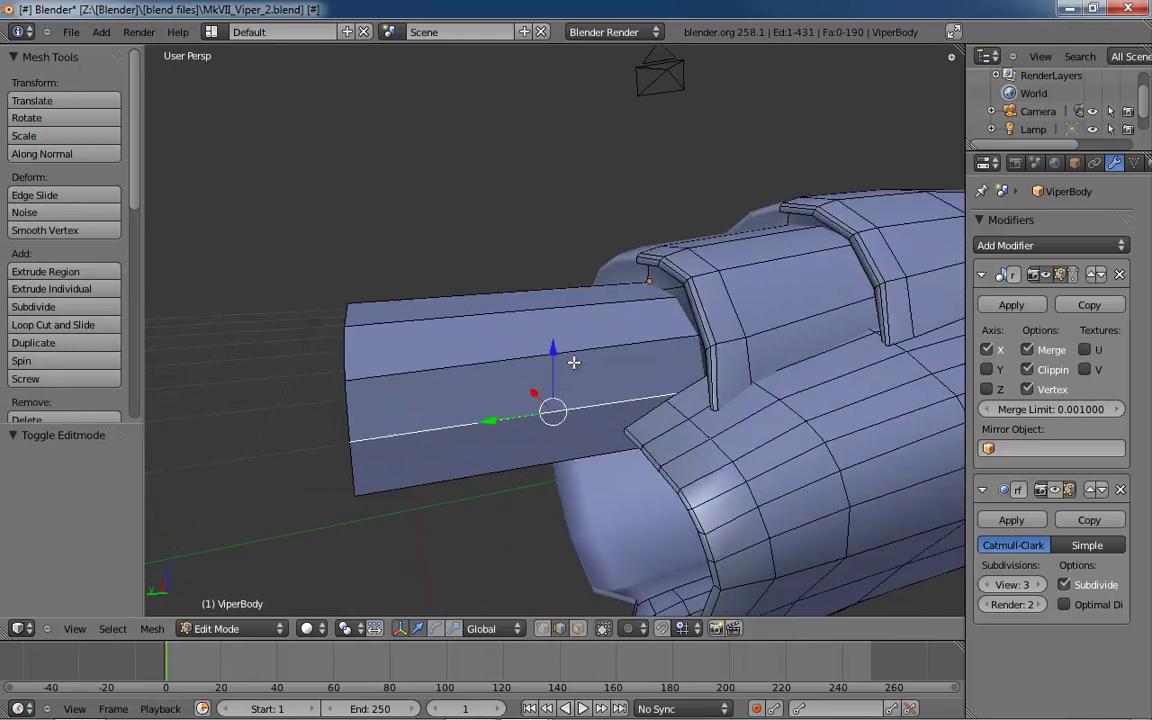
middle_click_drag(573, 362, 632, 354, "shift")
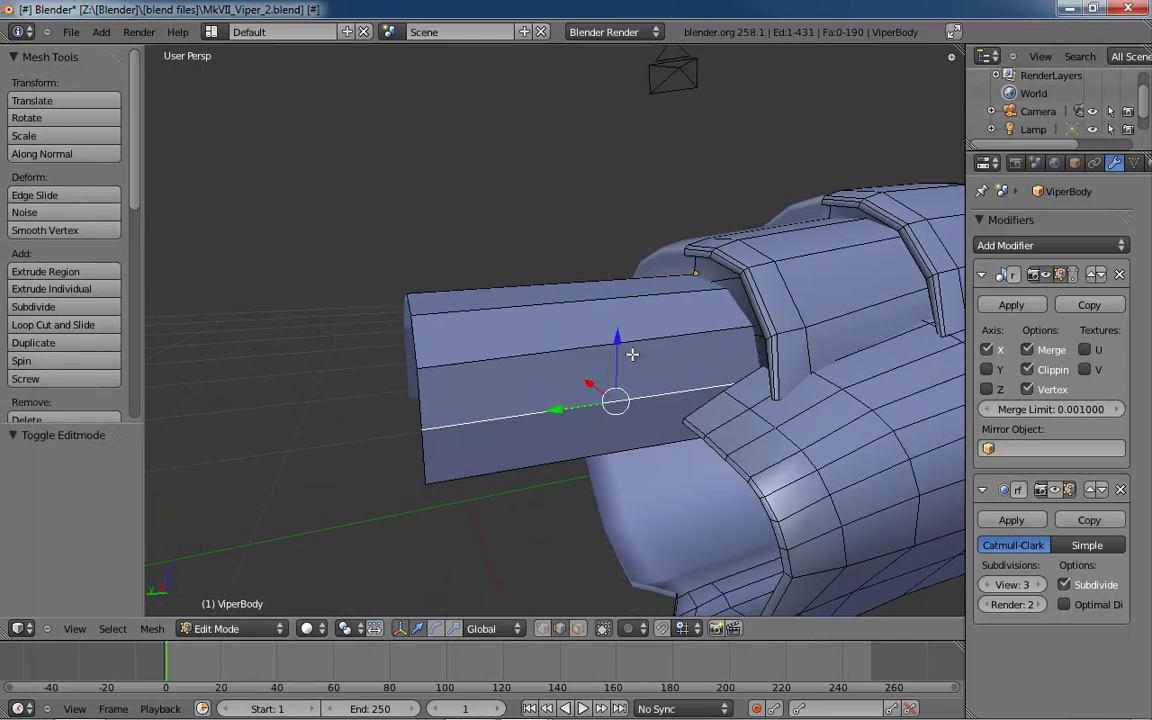
- Apply smooth shading to the Viper body in Object Mode and check the canopy's surface
middle_click_drag(607, 332, 542, 342)
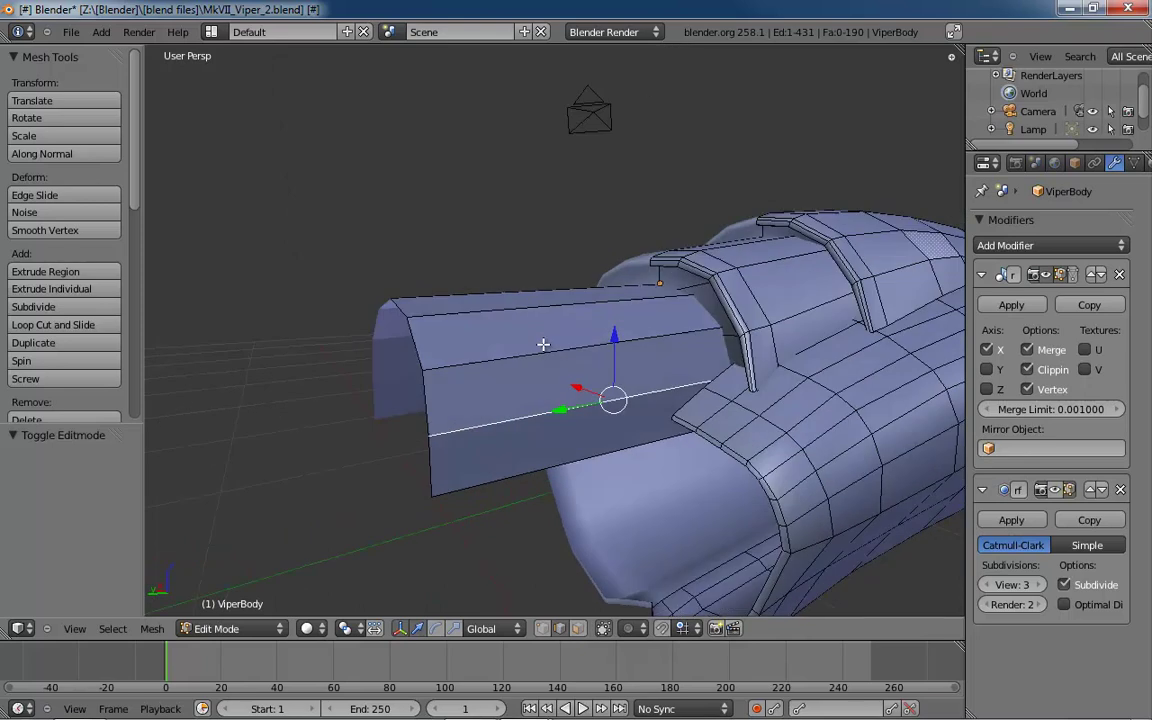
key("z")
key("z")
key("Tab")
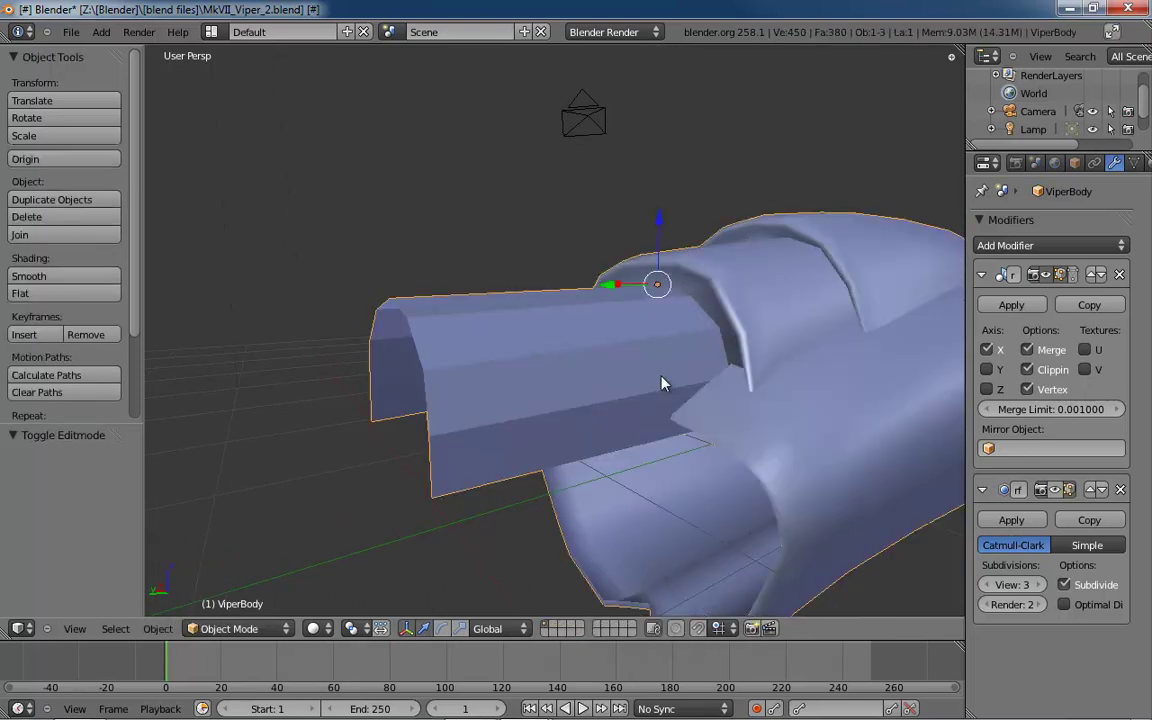
middle_click_drag(662, 383, 432, 399)
left_click(45, 279)
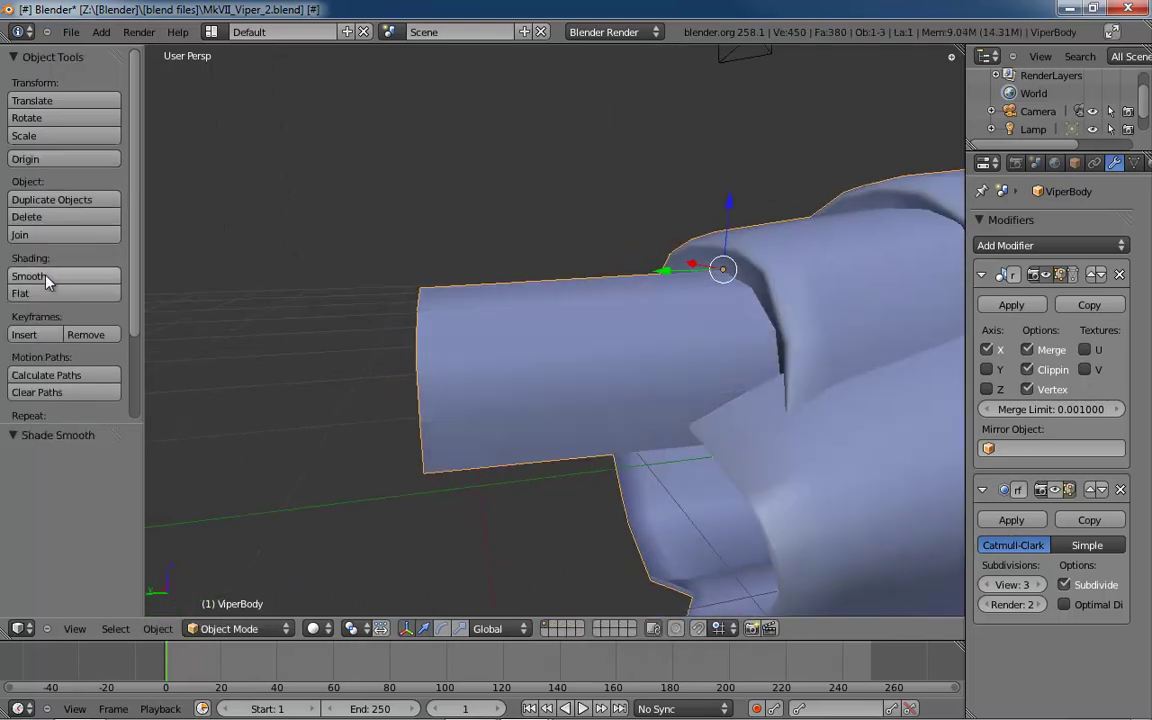
middle_click_drag(560, 370, 648, 408)
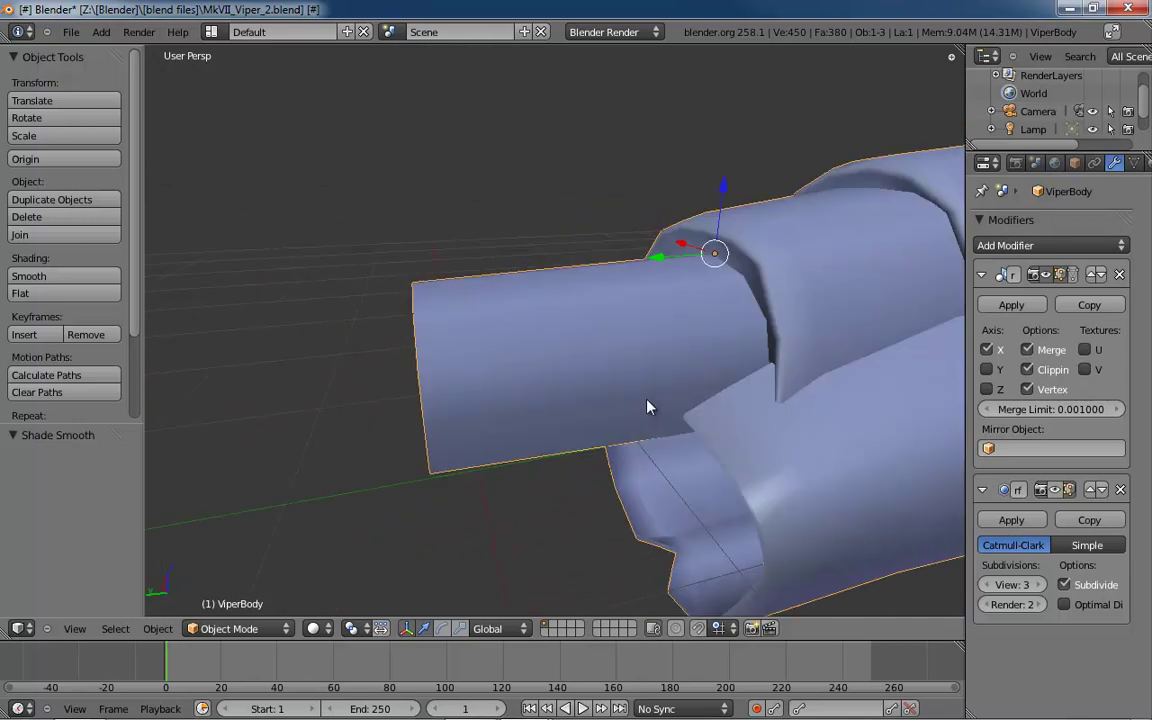
- In the left wireframe view, select the canopy's front edge loop in Edit Mode and move it about 0.068 forward along Y
key("ctrl+KP_3")
key("z")
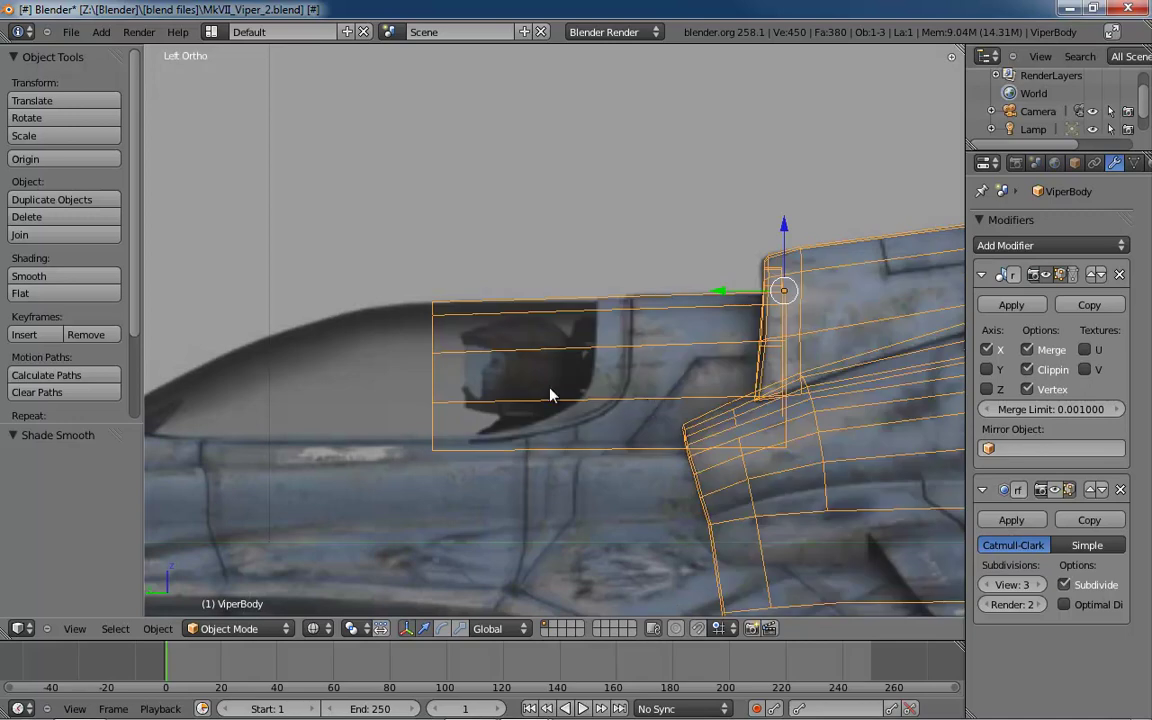
middle_click_drag(550, 393, 700, 385, "shift")
key("ctrl+Tab")
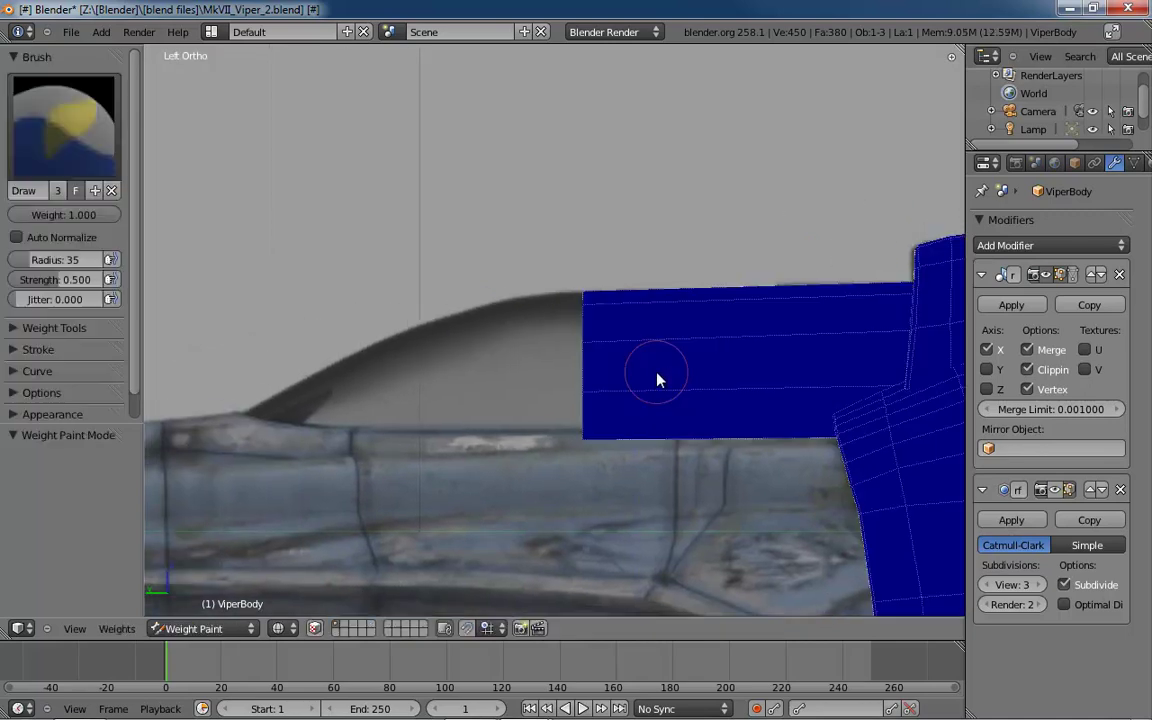
left_click(222, 627)
left_click(200, 588)
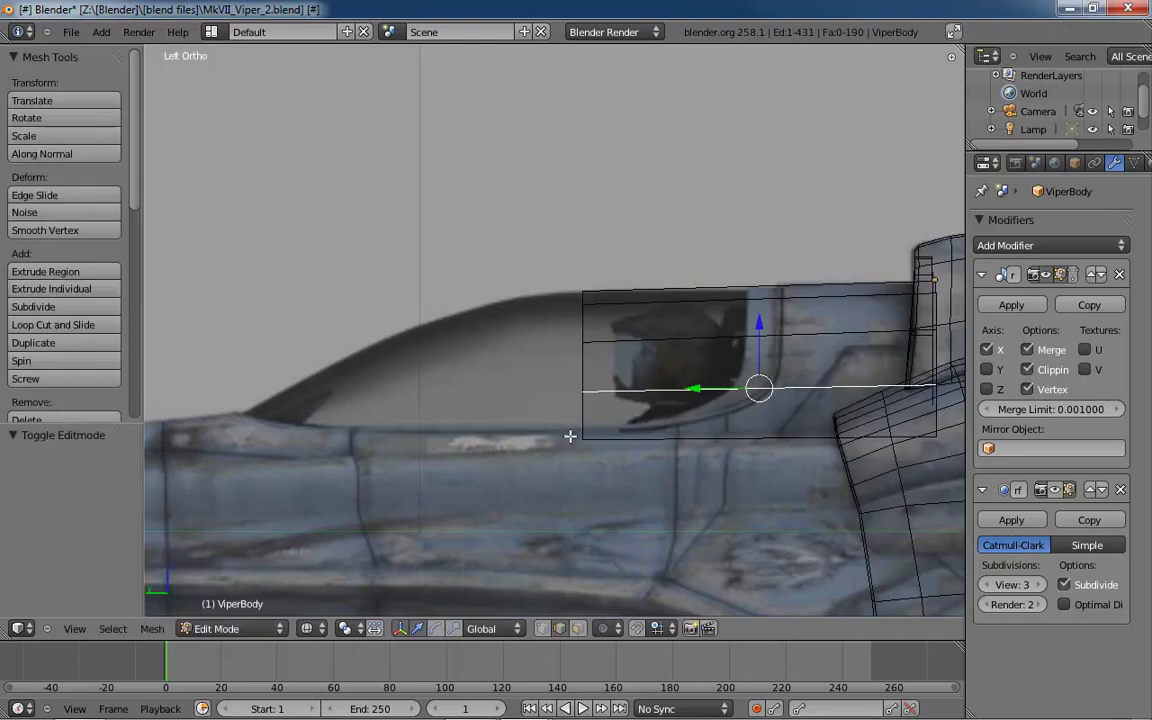
right_click(585, 378)
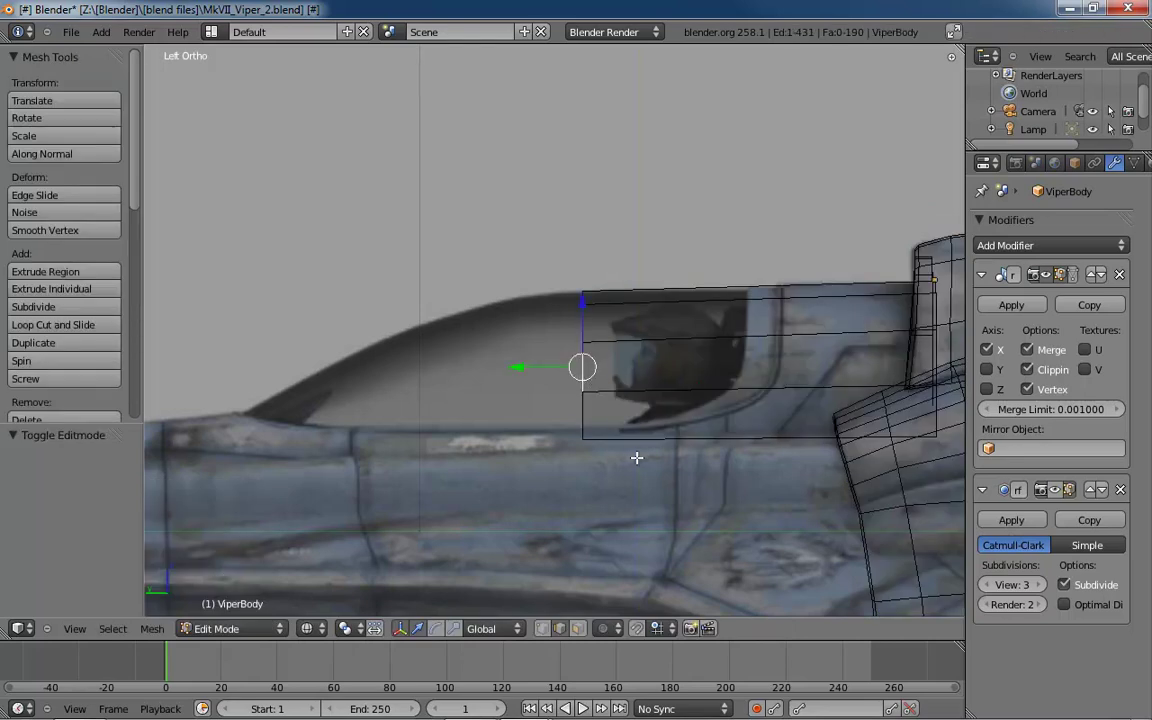
right_click(583, 424, "alt")
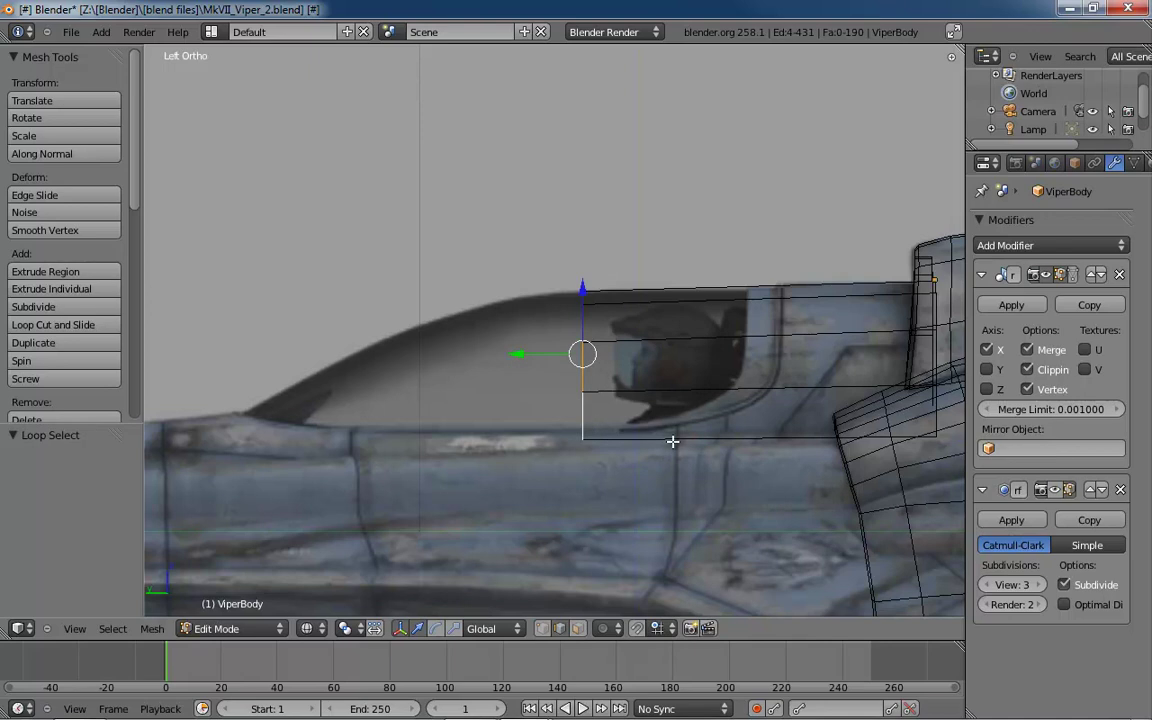
middle_click_drag(663, 431, 697, 468, "shift")
scroll(686, 456, "up", 3)
left_click_drag(504, 347, 481, 350)
middle_click_drag(643, 397, 814, 431, "shift")
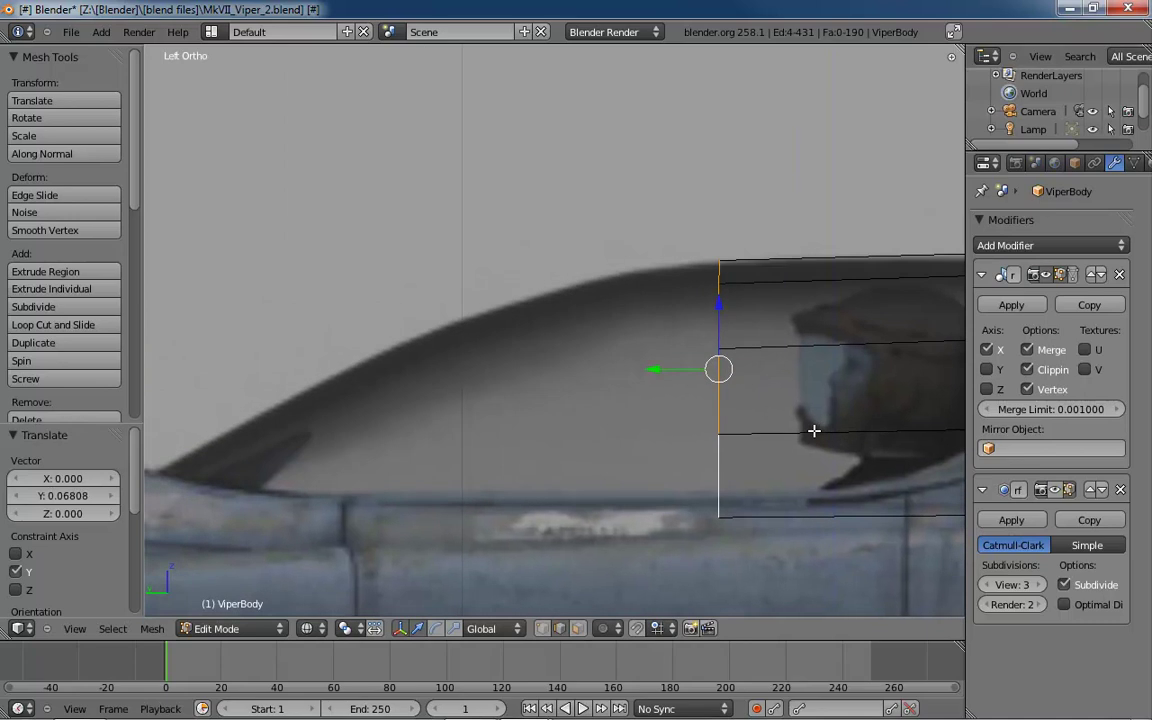
- Extrude the canopy's front edge loop to the windshield's front tip, about 1.505 in Y and -0.557 in Z, and check its shape
key("e")
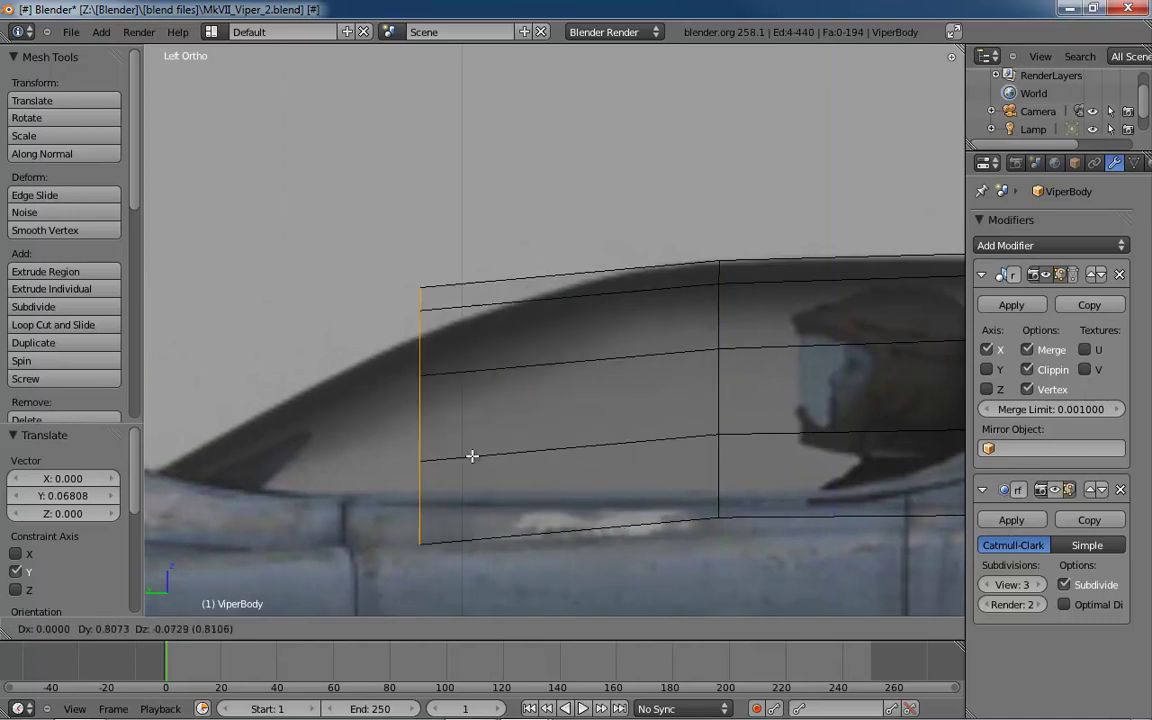
left_click(248, 60)
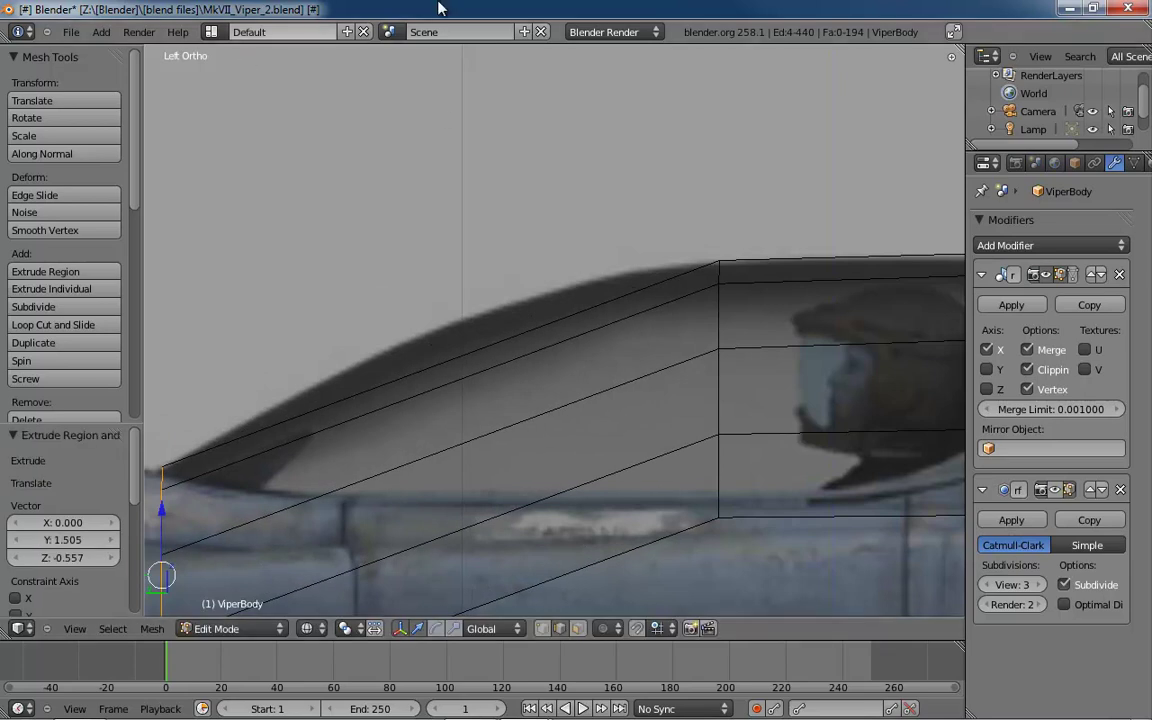
scroll(463, 162, "down", 5)
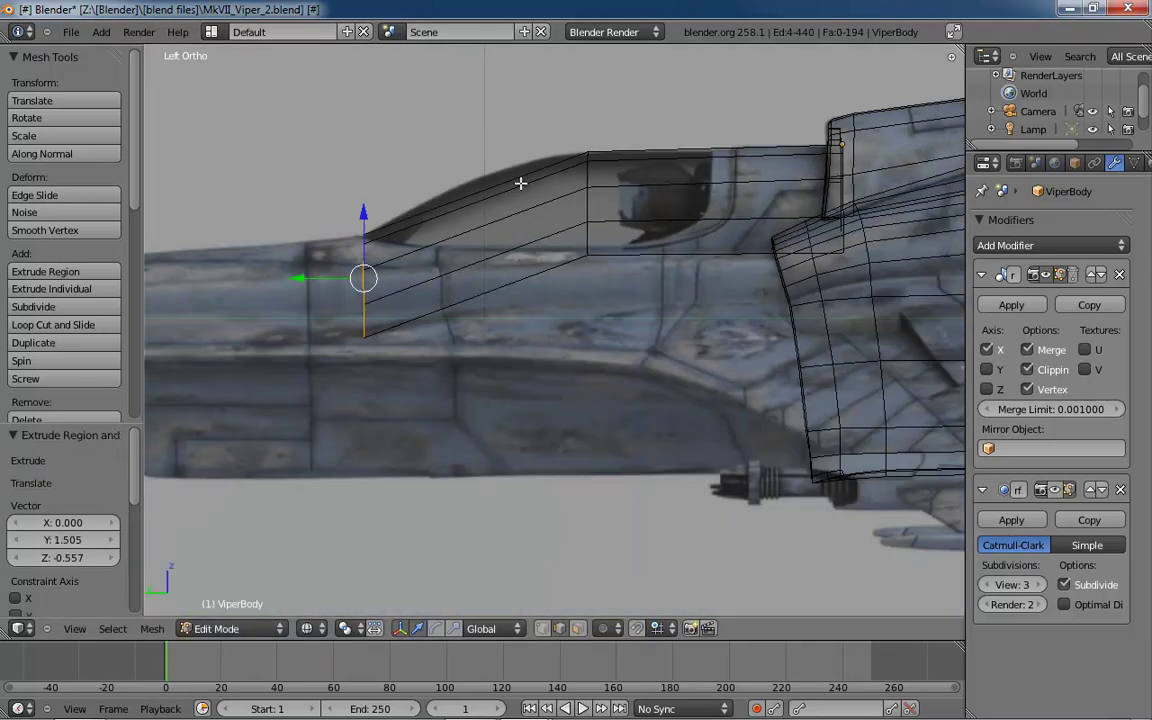
middle_click_drag(519, 183, 740, 290)
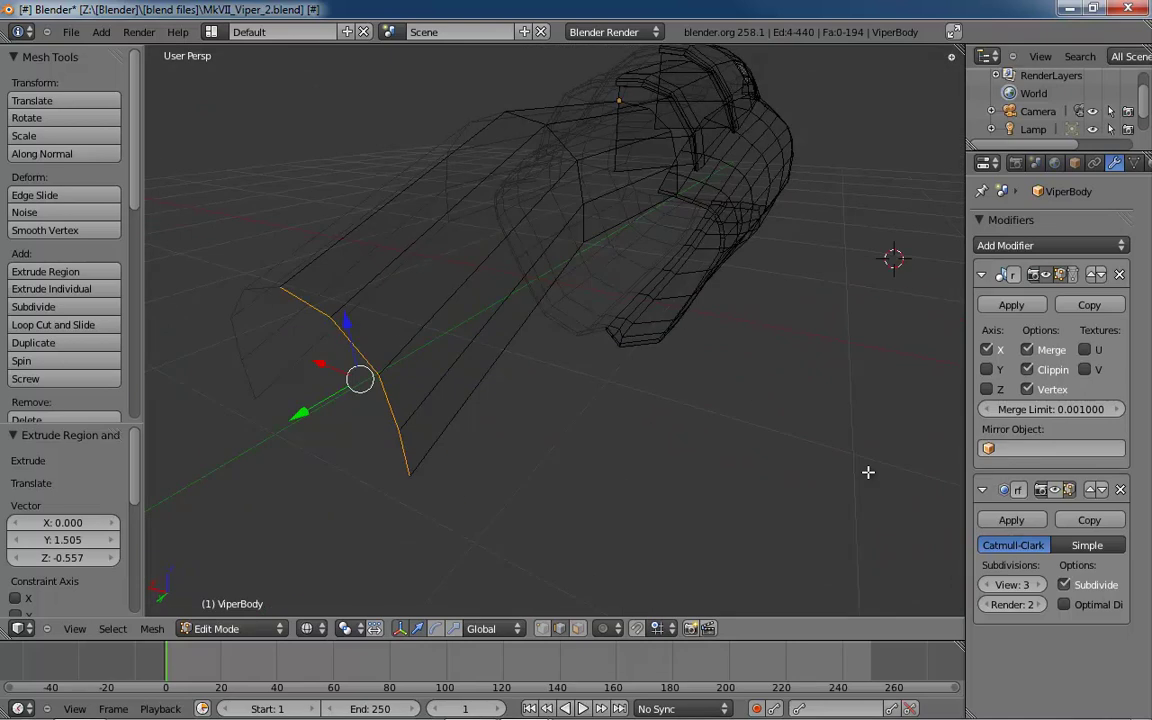
key("ctrl+KP_1")
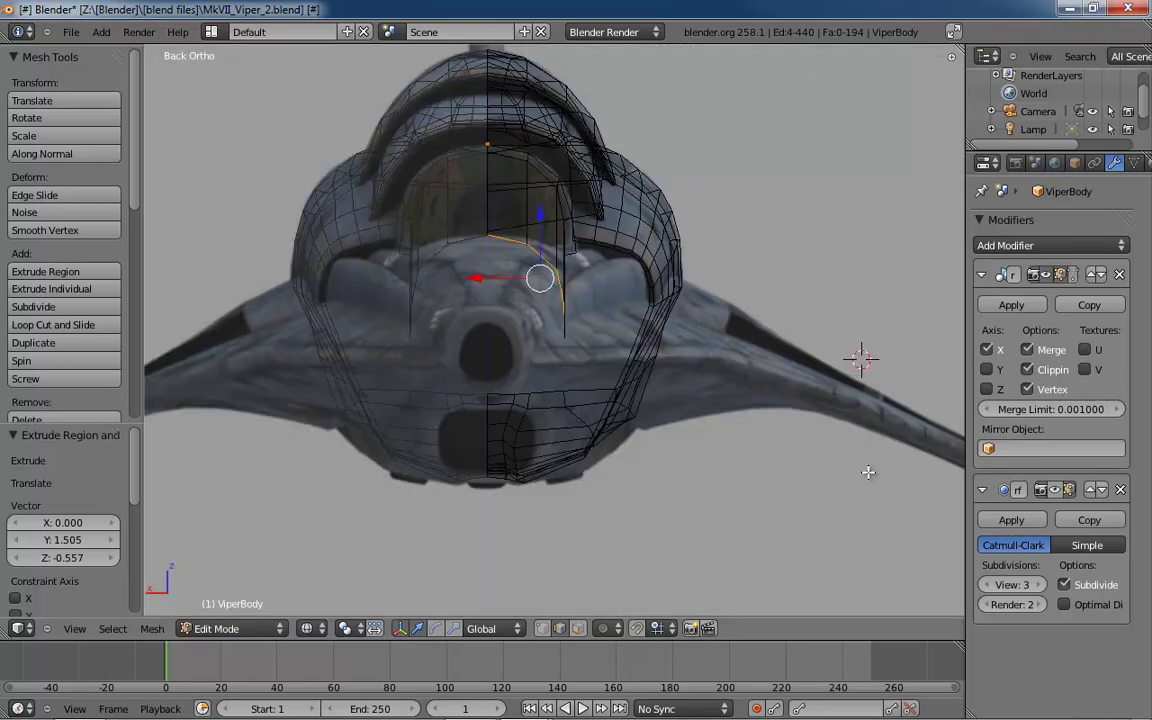
key("ctrl+KP_3")
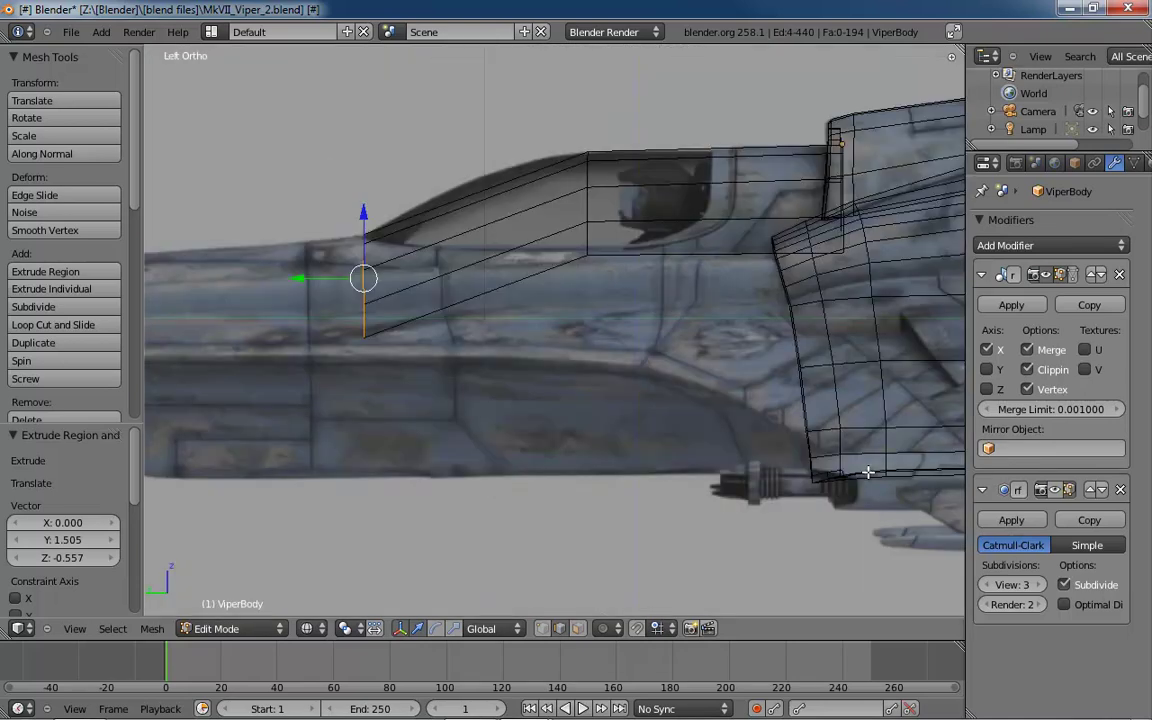
- In vertex select mode, move the extruded edge's lowest vertex onto the canopy's lower outline, about -1.126 in Y and 0.531 in Z
middle_click_drag(669, 438, 665, 526, "shift")
scroll(522, 437, "up", 4)
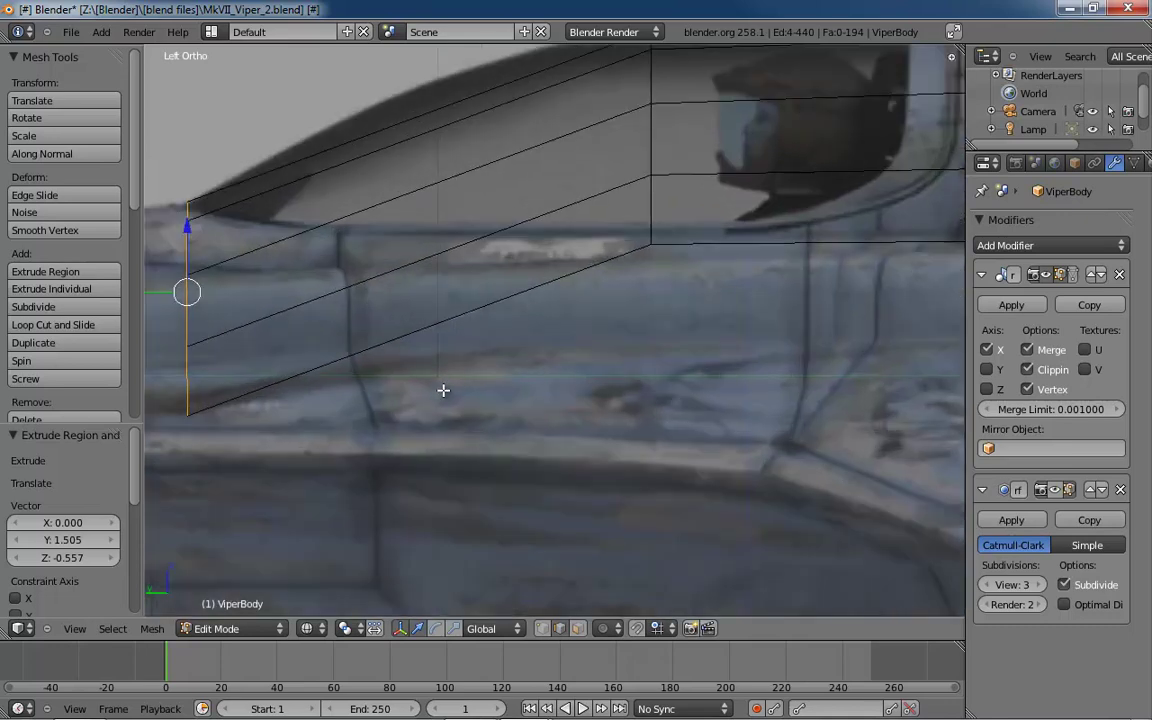
middle_click_drag(442, 391, 573, 486, "shift")
key("ctrl+Tab")
left_click(320, 354)
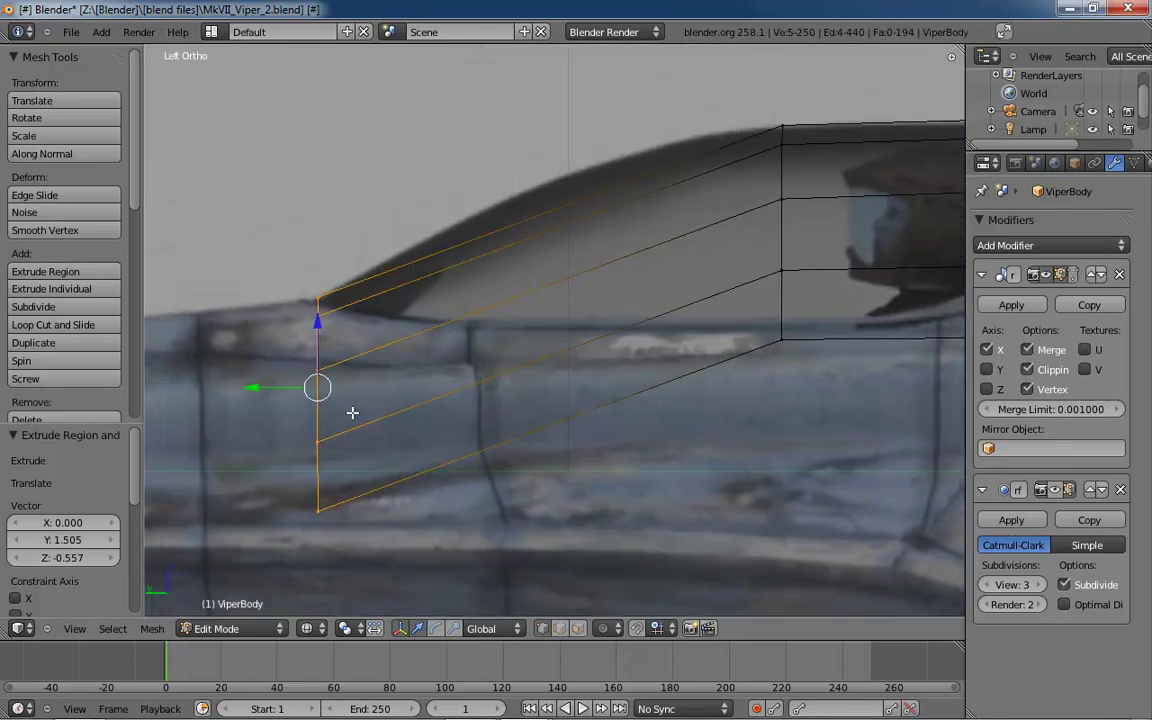
right_click(320, 508)
key("g")
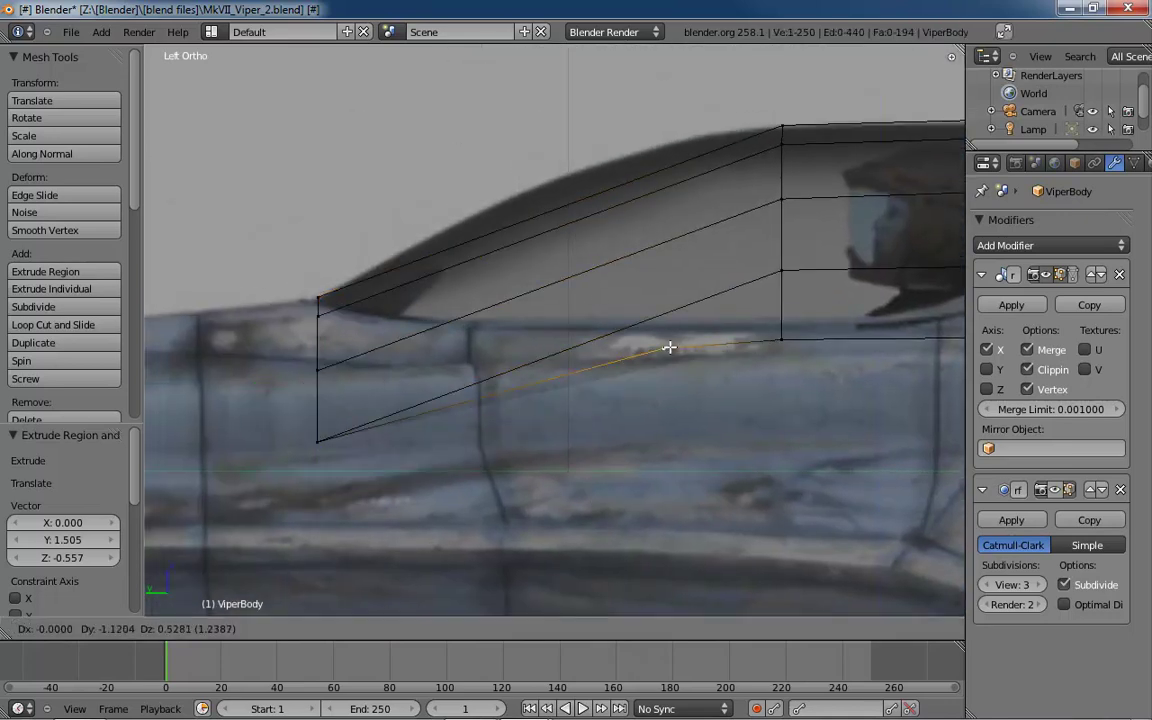
left_click(665, 347)
- Move the second-lowest front vertex about -0.586 in Y and 0.371 in Z, and nudge the lowest one 0.038 in Y and 0.041 in Z
right_click(315, 443)
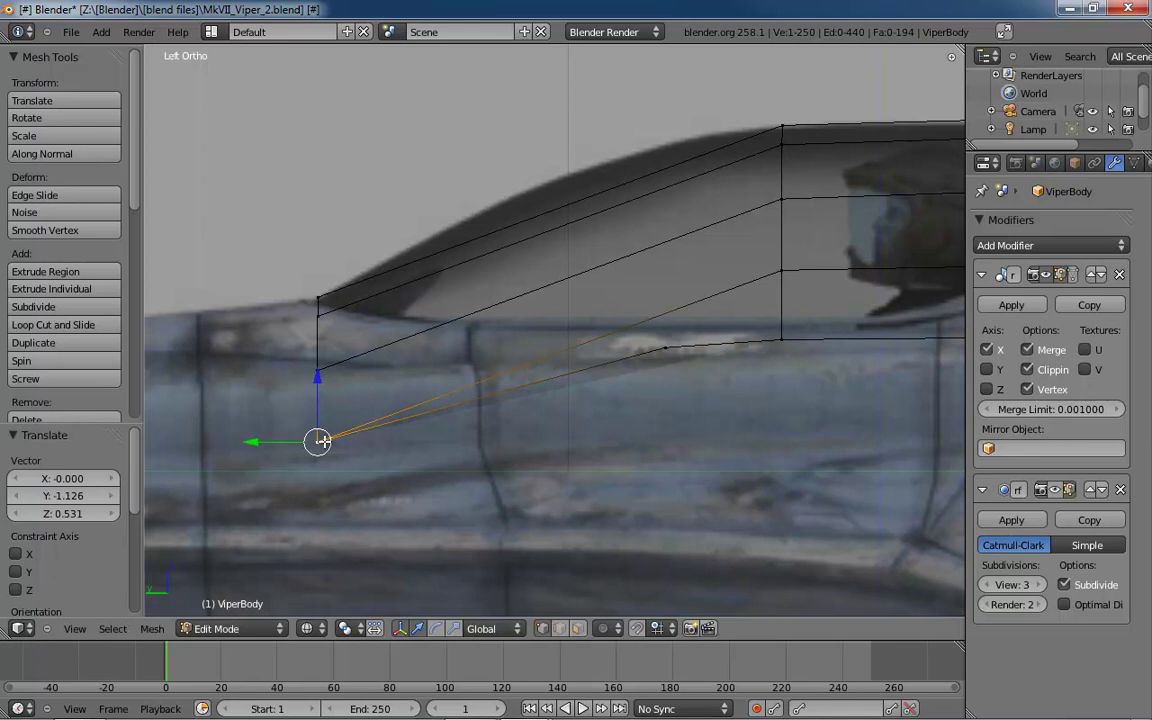
key("g")
left_click(504, 327)
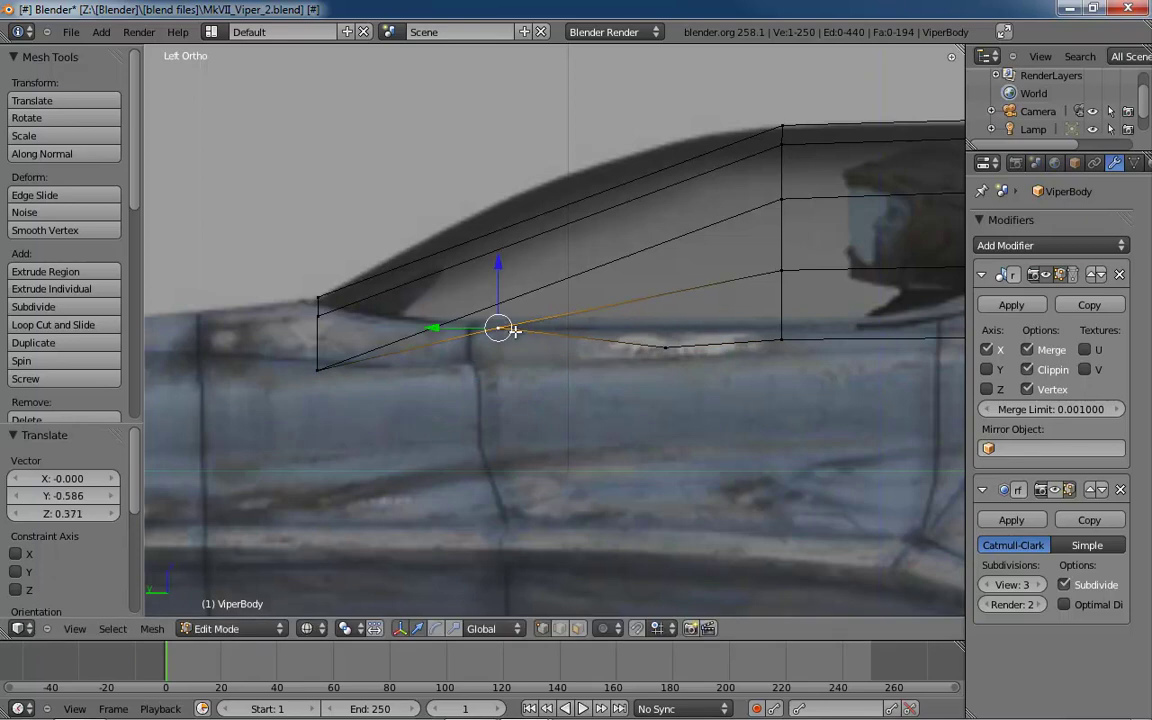
right_click(665, 346)
key("g")
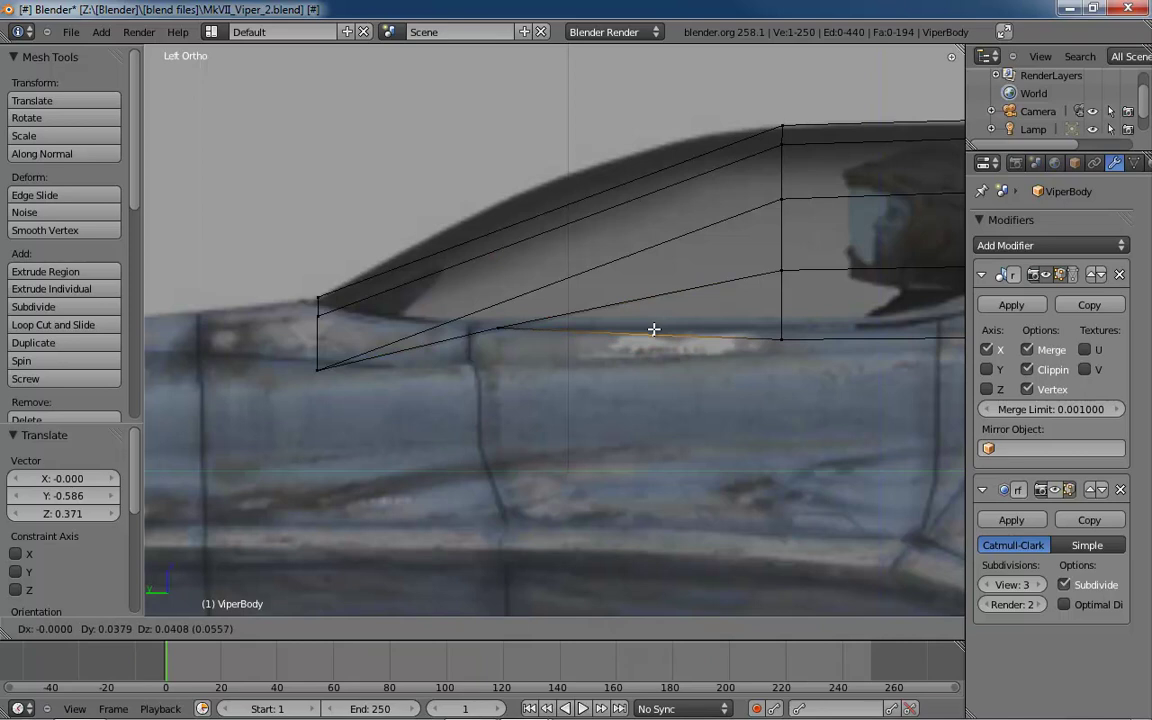
left_click(653, 332)
- Fit the upper three front vertices to the windshield's lower outline, moving them about -0.277, -0.076 and 0.026 in Y with small Z adjustments
right_click(320, 368)
key("g")
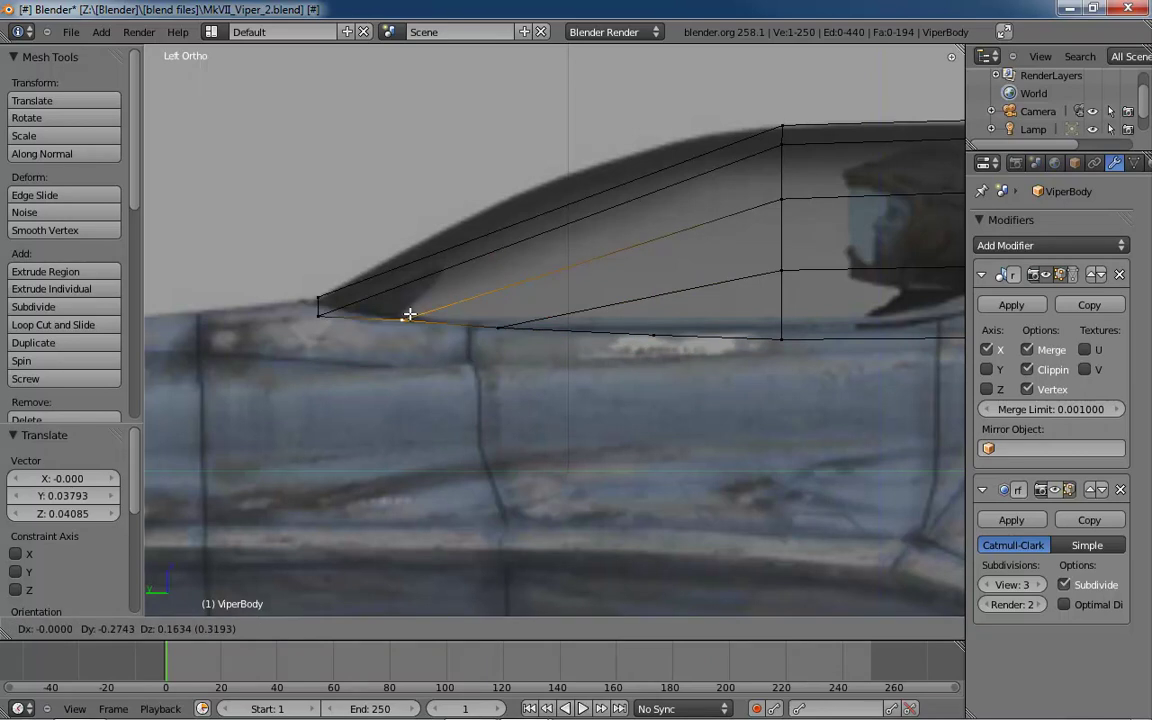
left_click(409, 314)
right_click(316, 314)
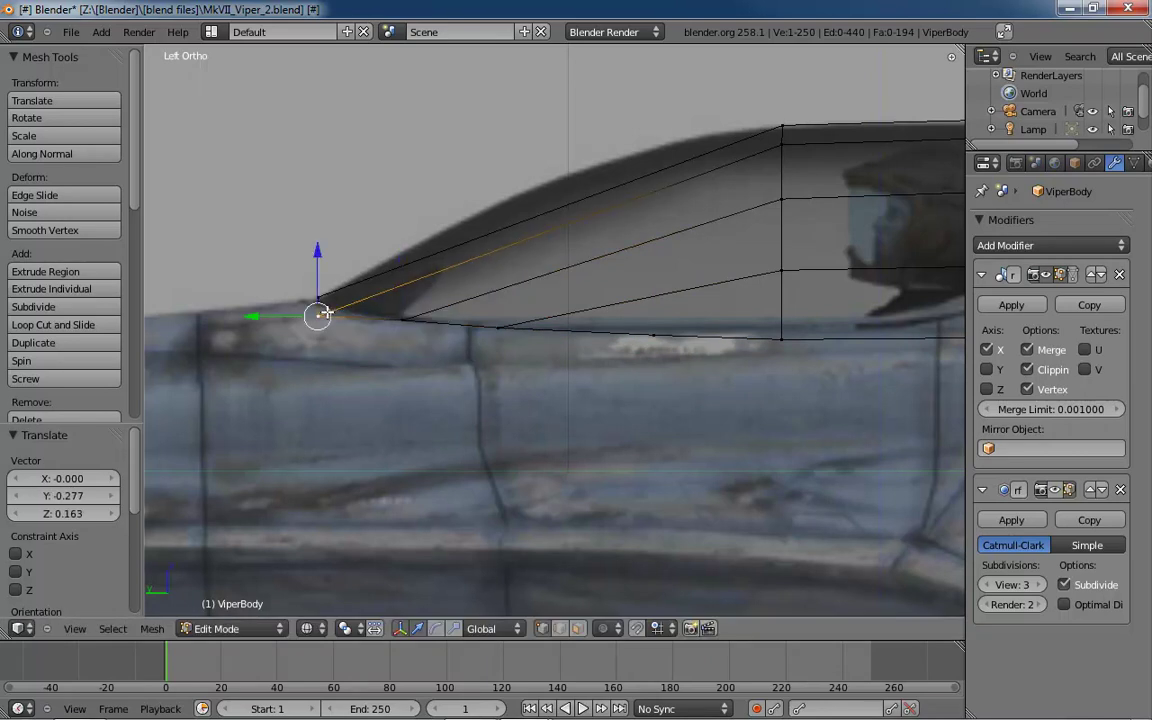
key("g")
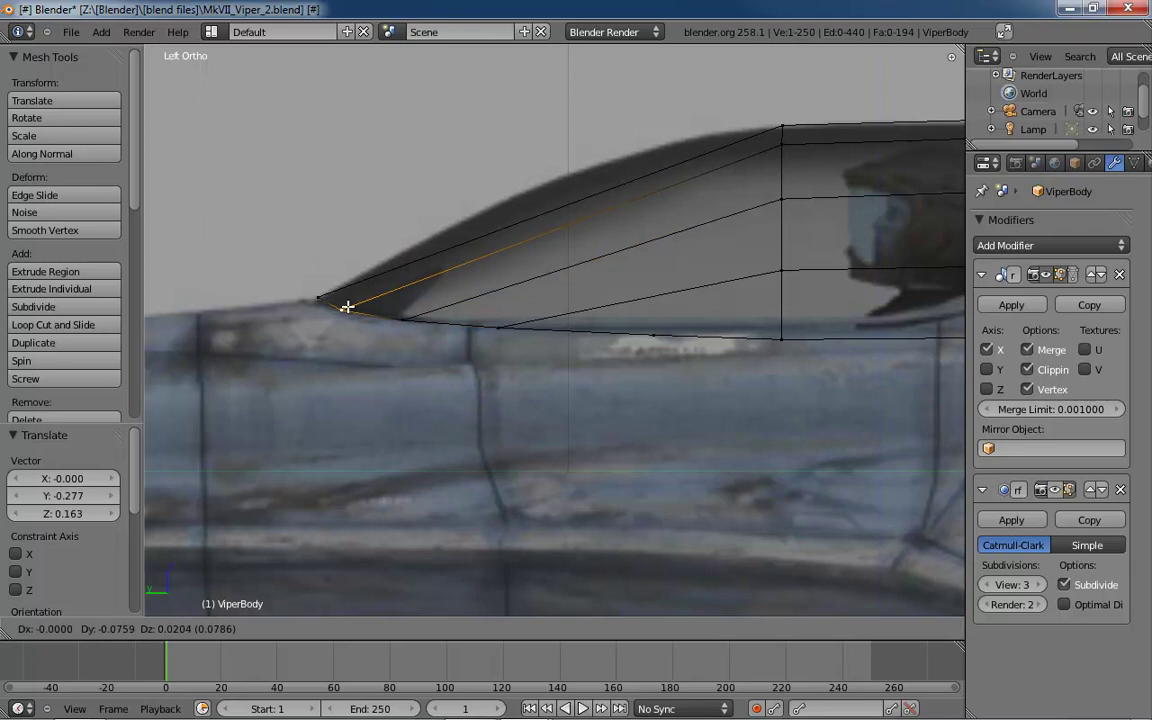
left_click(342, 309)
key("g")
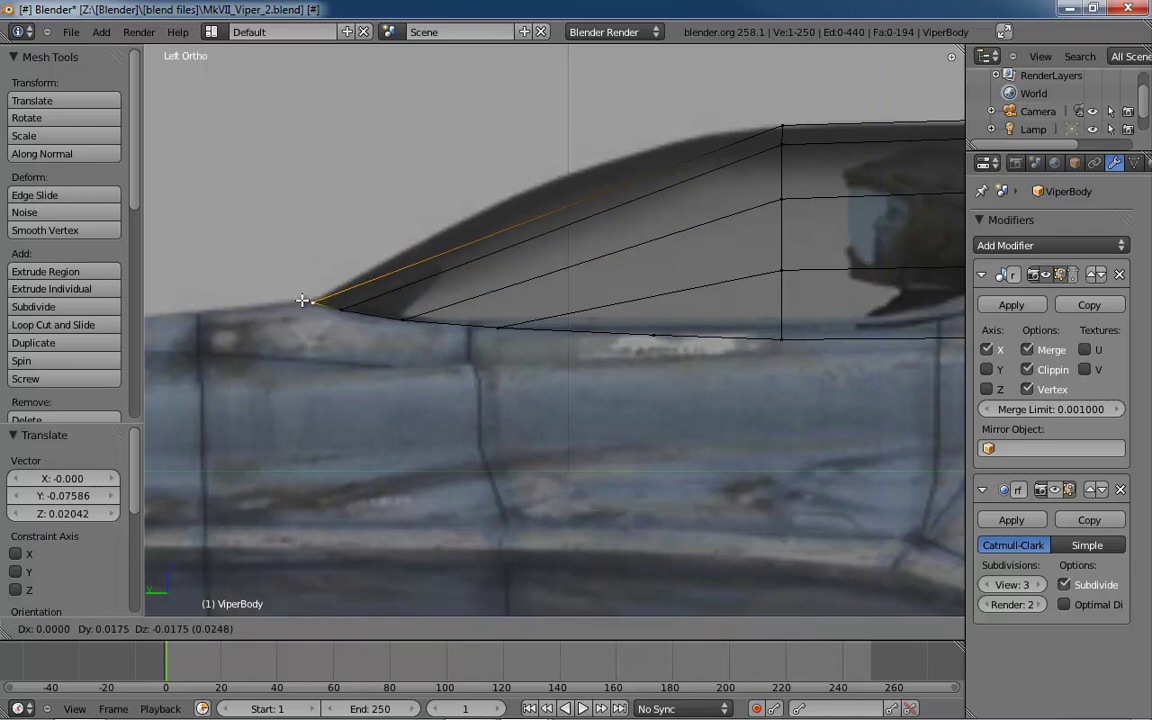
left_click(301, 300)
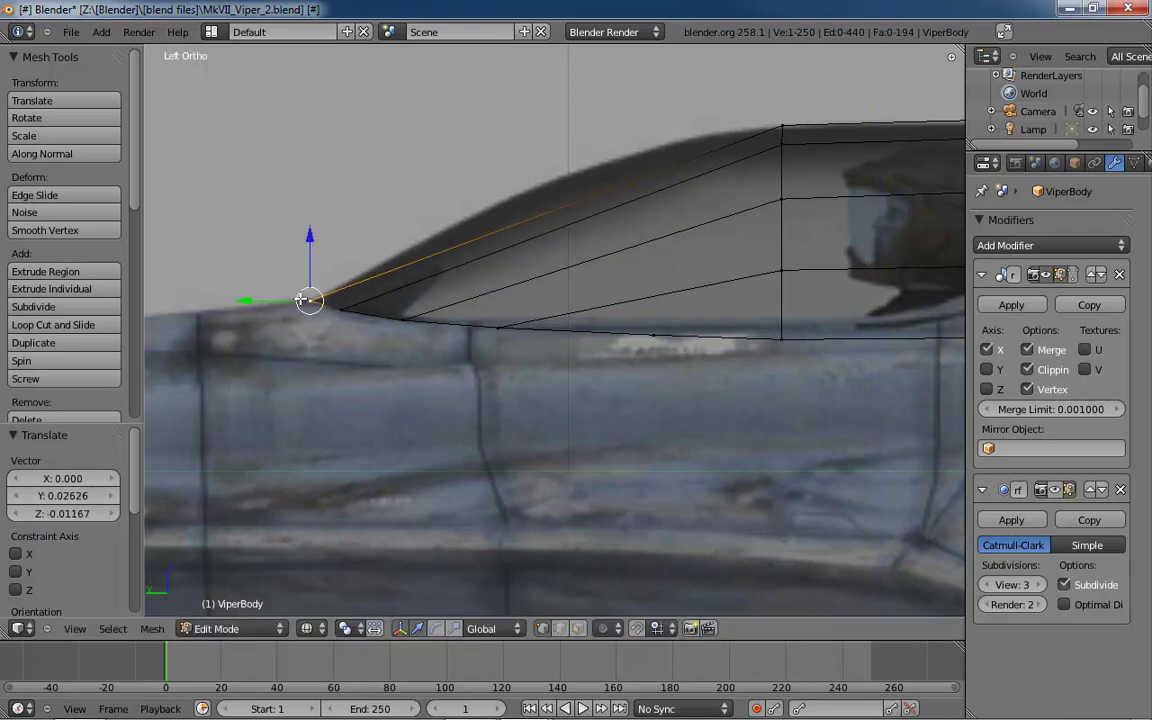
- In the top view, move the vertex beside the canopy's front tip about 0.026 in X and 0.058 in Y onto the curved outline
key("KP_7")
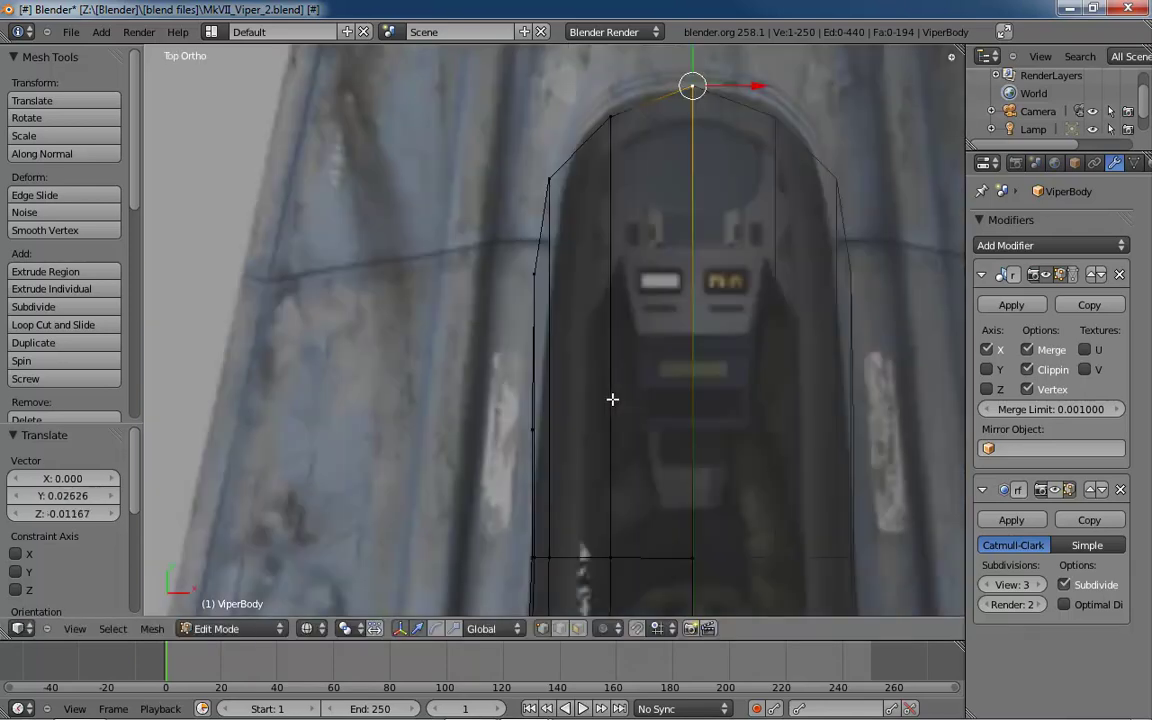
middle_click_drag(612, 399, 553, 390, "shift")
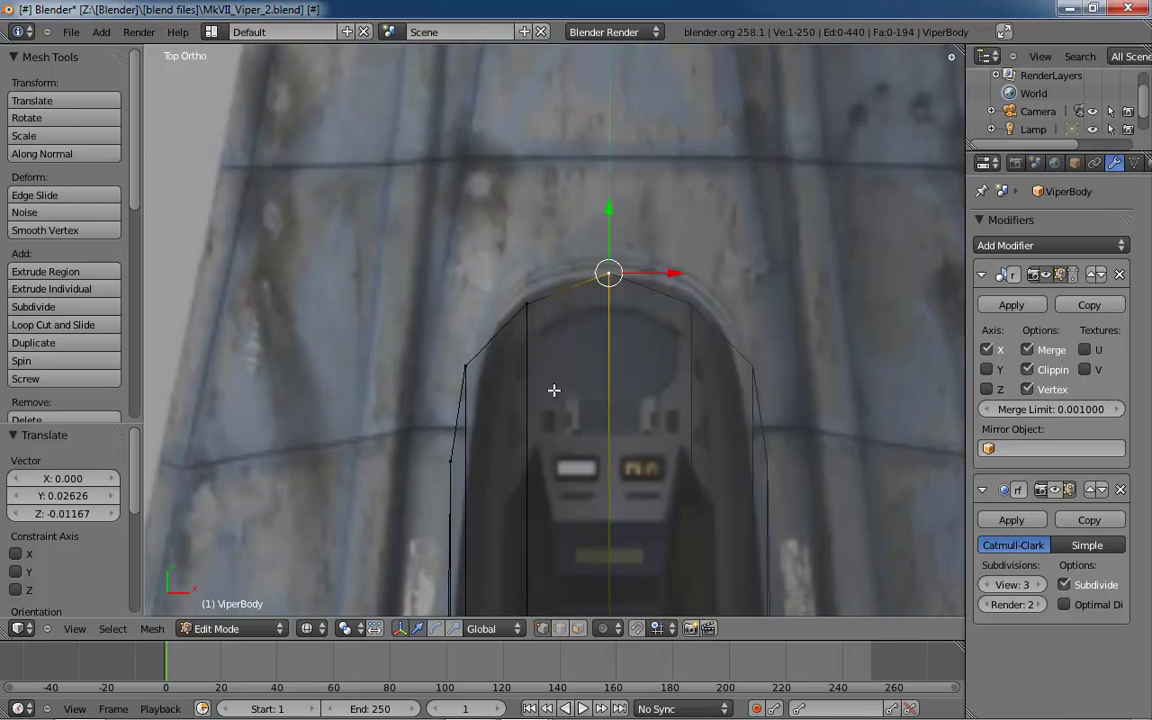
right_click(524, 302)
key("g")
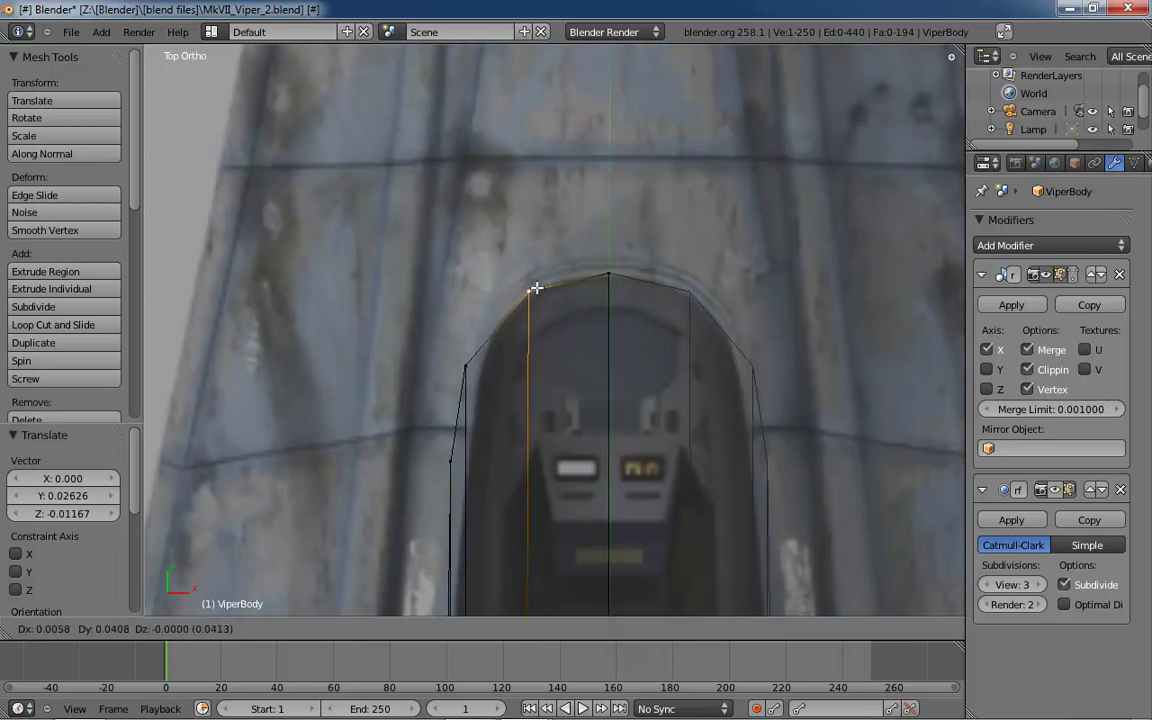
left_click(539, 285)
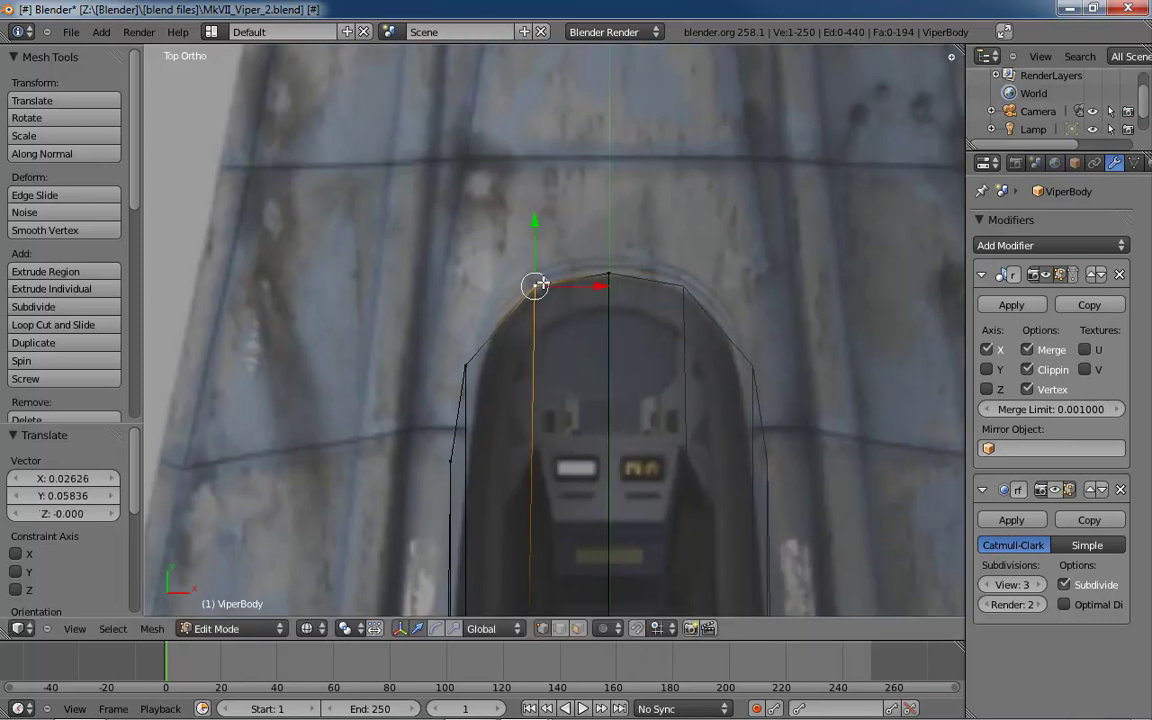
- Move the next three canopy side vertices inward along X to the cockpit outline, about 0.055 for the first and 0.015 for the last
middle_click_drag(612, 380, 634, 263, "shift")
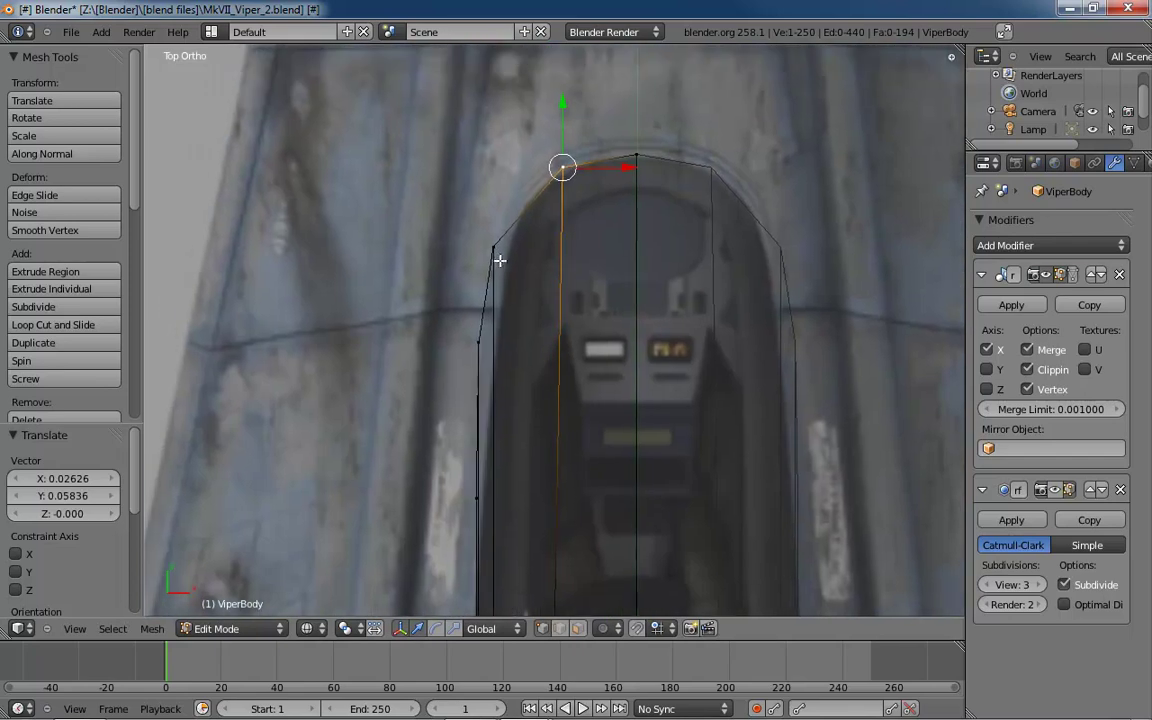
right_click(492, 246)
left_click_drag(555, 245, 571, 245)
right_click(477, 342)
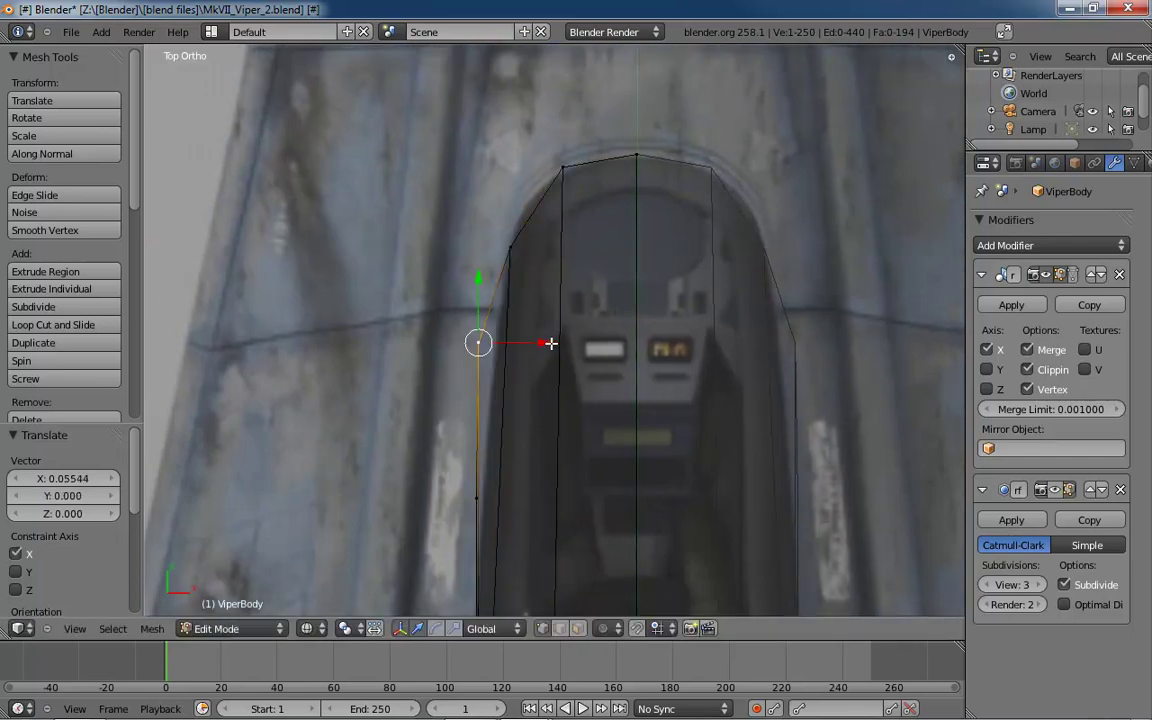
left_click_drag(553, 342, 560, 341)
middle_click_drag(597, 422, 612, 279, "shift")
right_click(490, 356)
left_click_drag(557, 356, 563, 356)
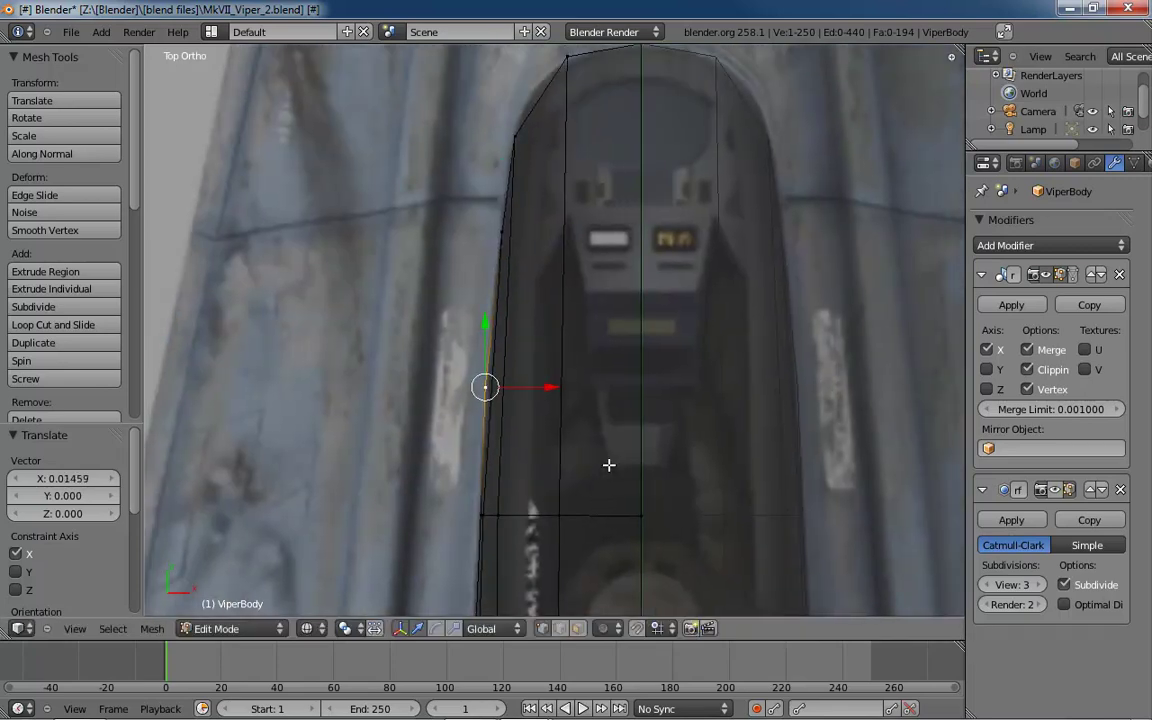
middle_click_drag(607, 465, 545, 293)
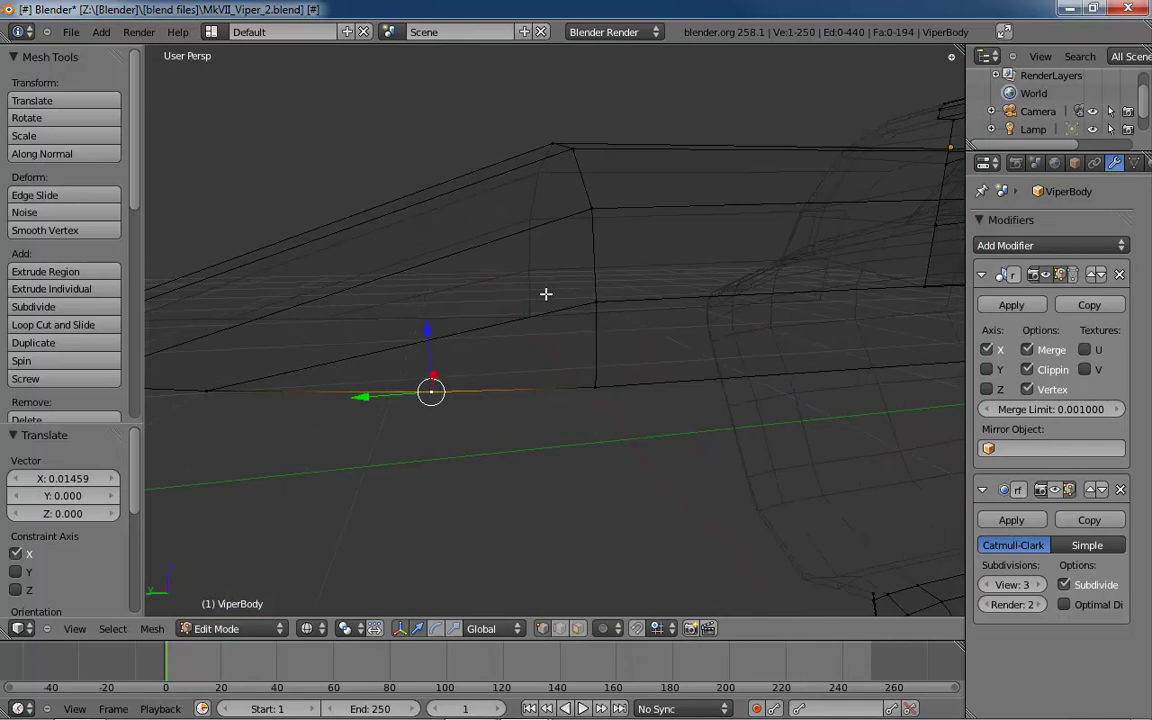
- Add a loop cut across the windshield section, slid toward the canopy's front edge loop, and show it in the left view
scroll(549, 291, "down", 3)
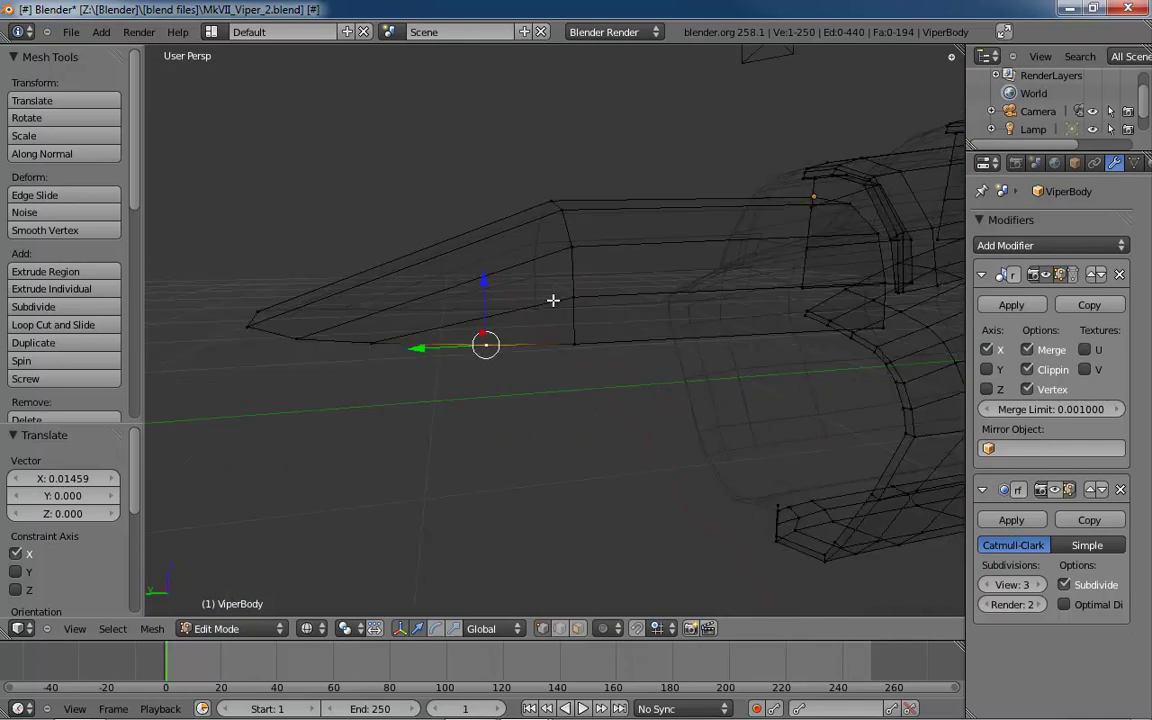
key("ctrl+r")
left_click(517, 305)
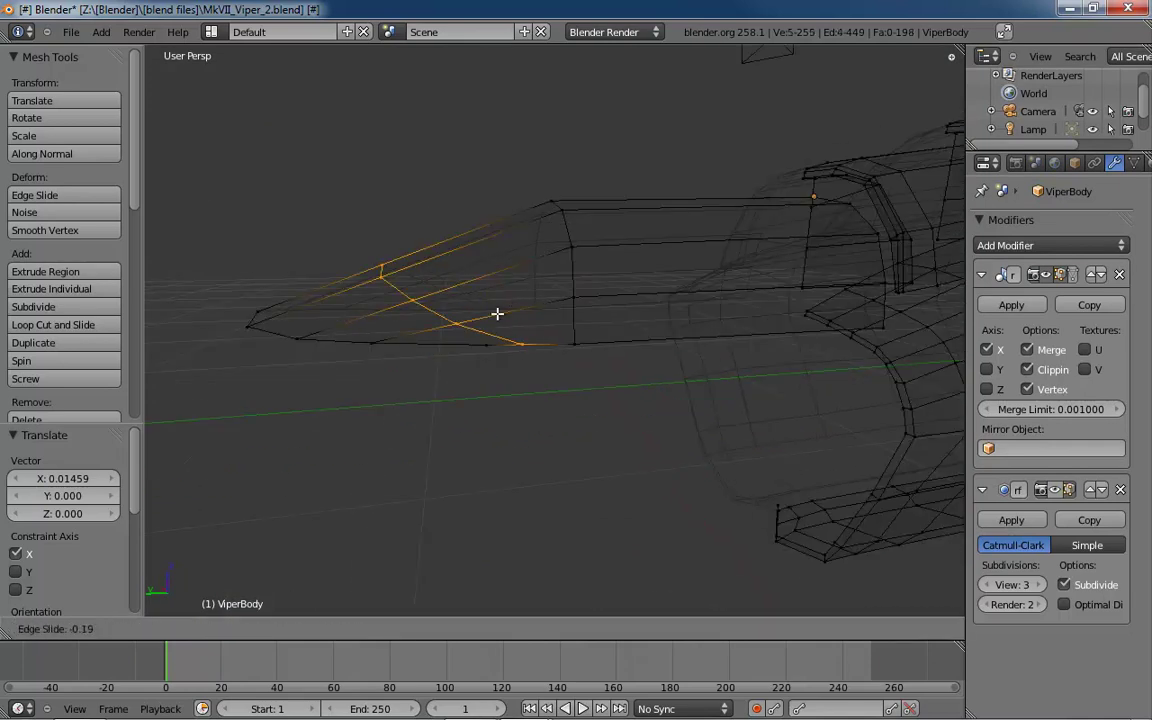
left_click(536, 307)
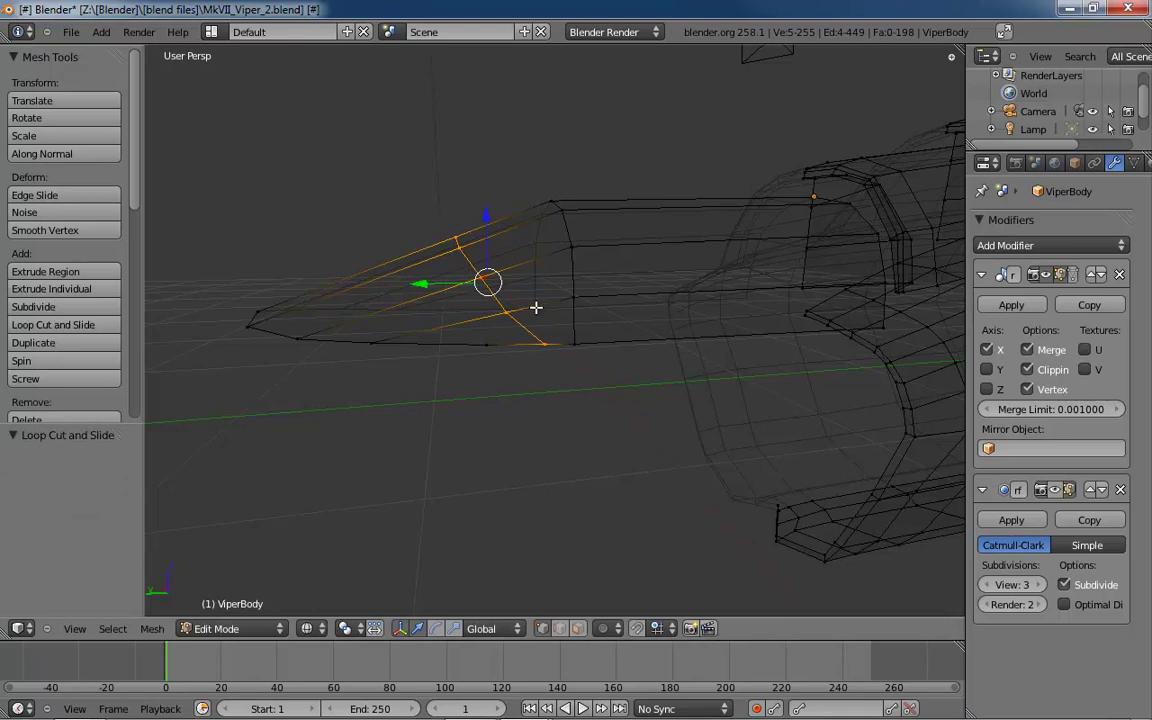
middle_click_drag(651, 306, 698, 411)
key("ctrl+KP_3")
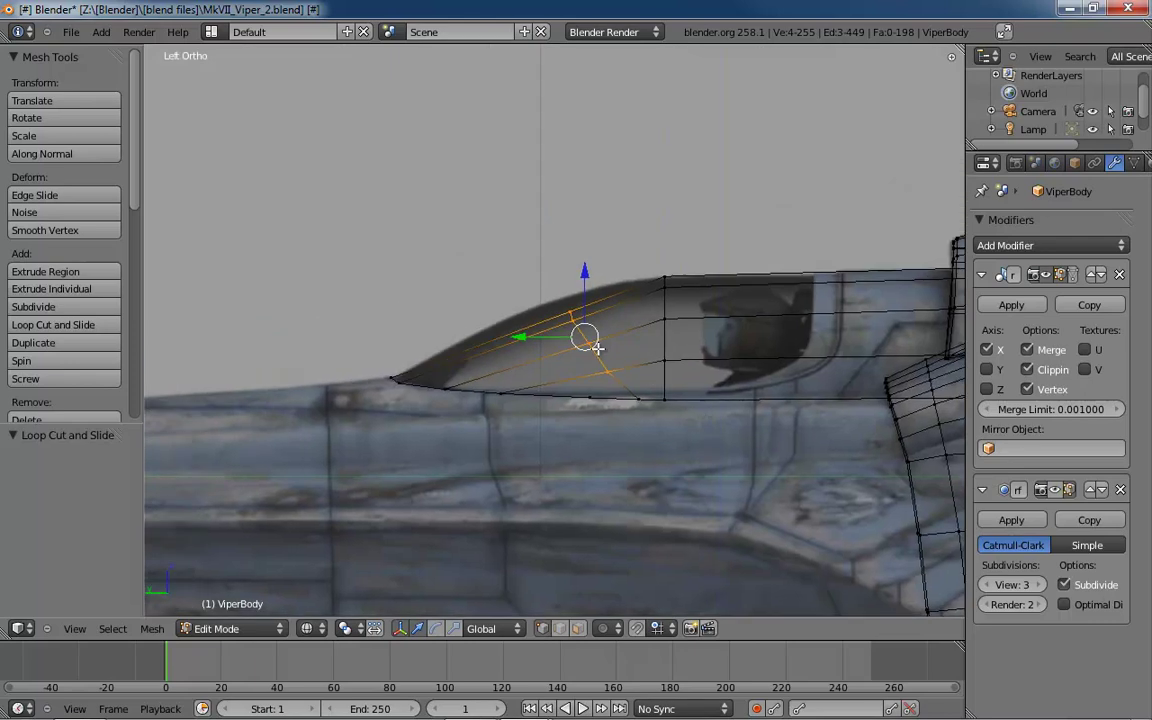
right_click_drag(589, 338, 645, 333)
key("z")
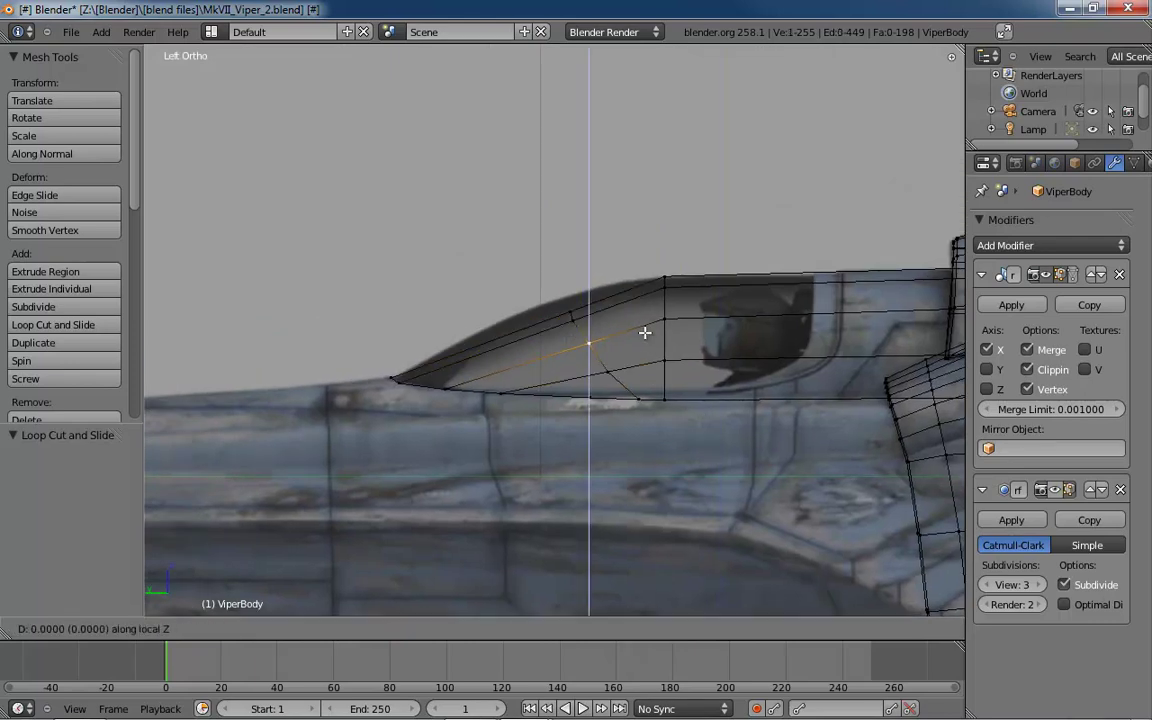
right_click(562, 296)
key("ctrl+z")
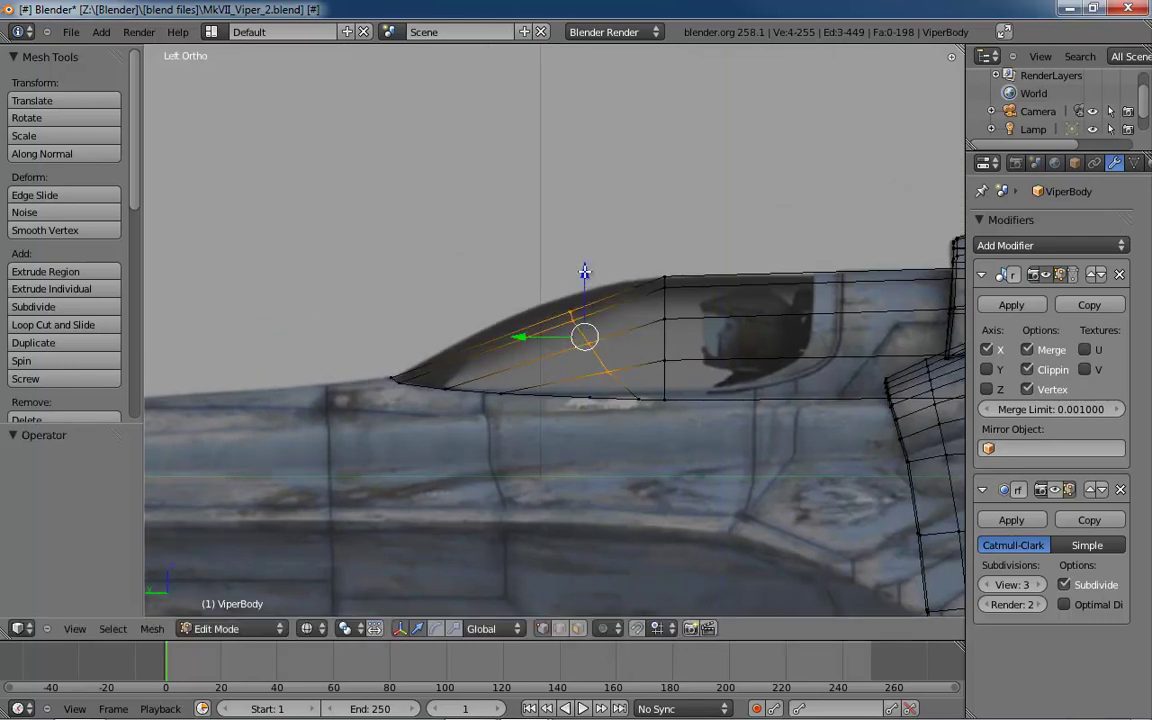
- Move the new loop's four selected vertices forward along Y onto the windshield's upper outline, finishing with a Z move of about -0.121
left_click_drag(585, 272, 587, 251)
left_click_drag(523, 315, 478, 324)
left_click_drag(541, 251, 545, 272)
- Move the loop's three vertices below the top back along Y, from lowest to highest about -0.166, -0.106 and -0.061, raising each slightly
right_click(566, 368)
key("g")
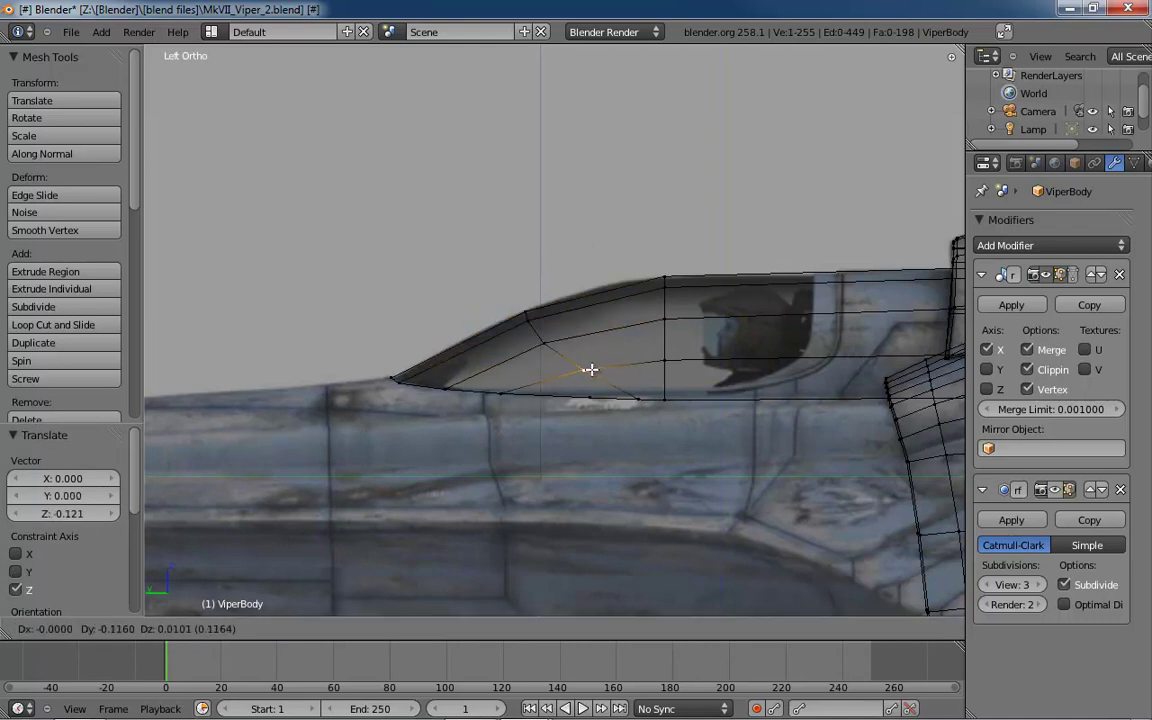
left_click(598, 365)
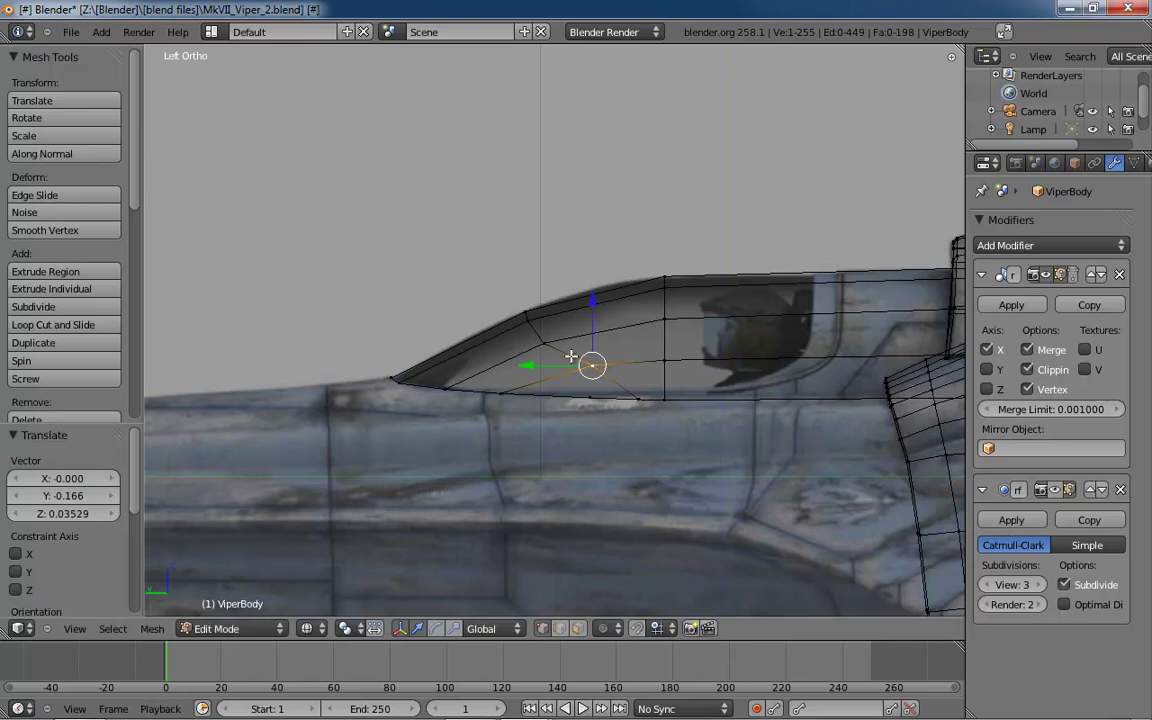
key("g")
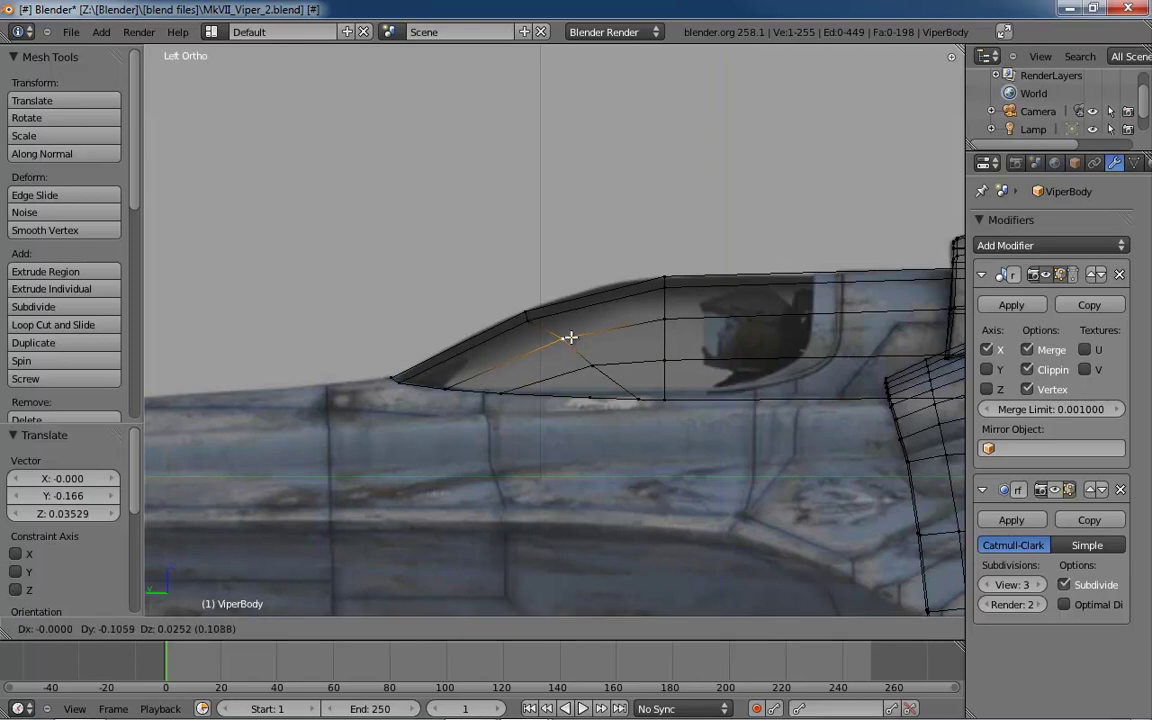
left_click(568, 338)
key("g")
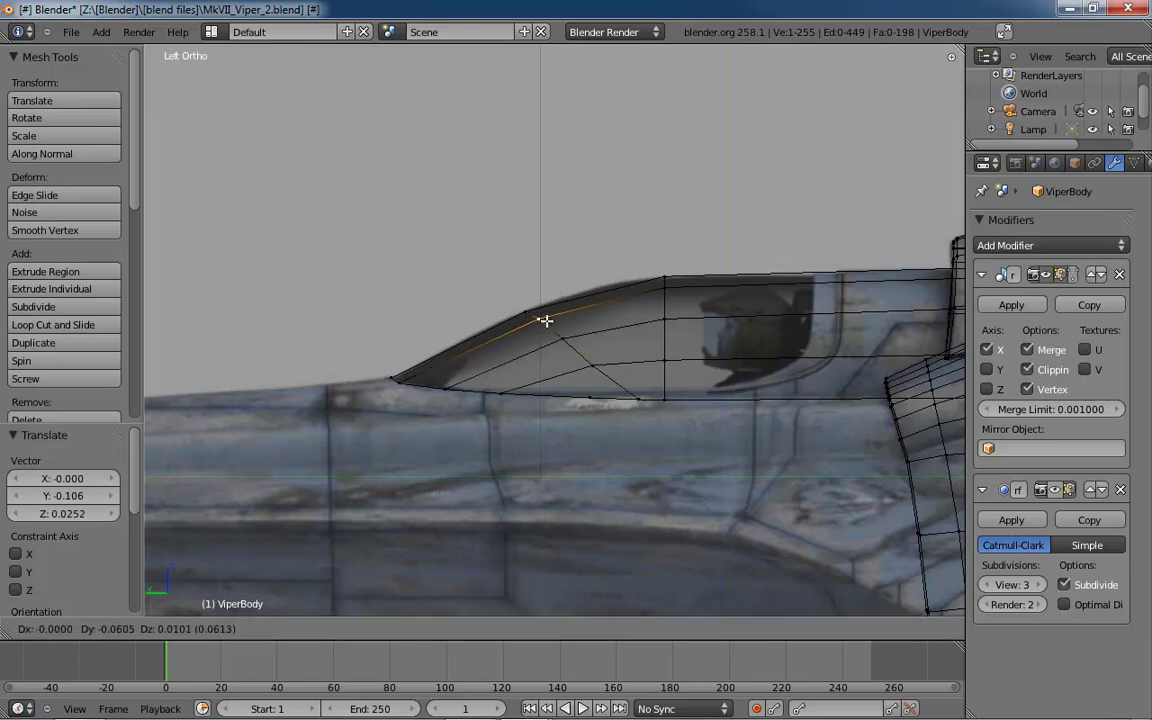
left_click(545, 320)
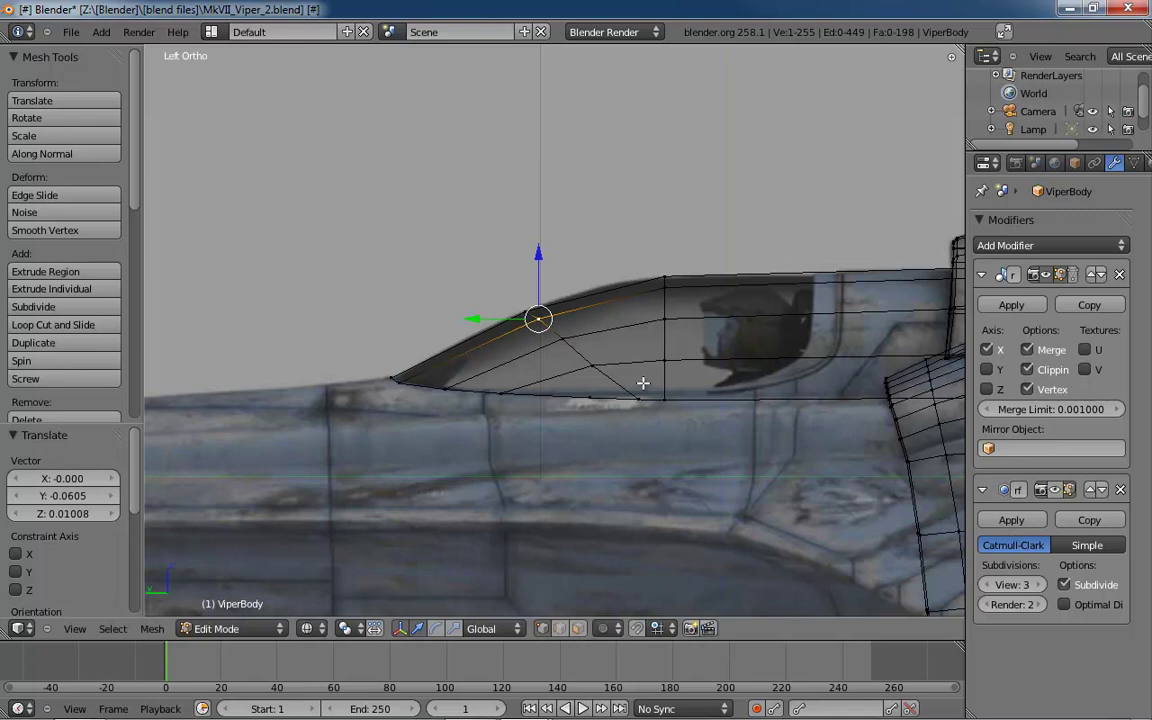
- Add a second loop cut between the windshield loop and the canopy's vertical front edge loop, with an edge slide of about 0.13
key("ctrl+r")
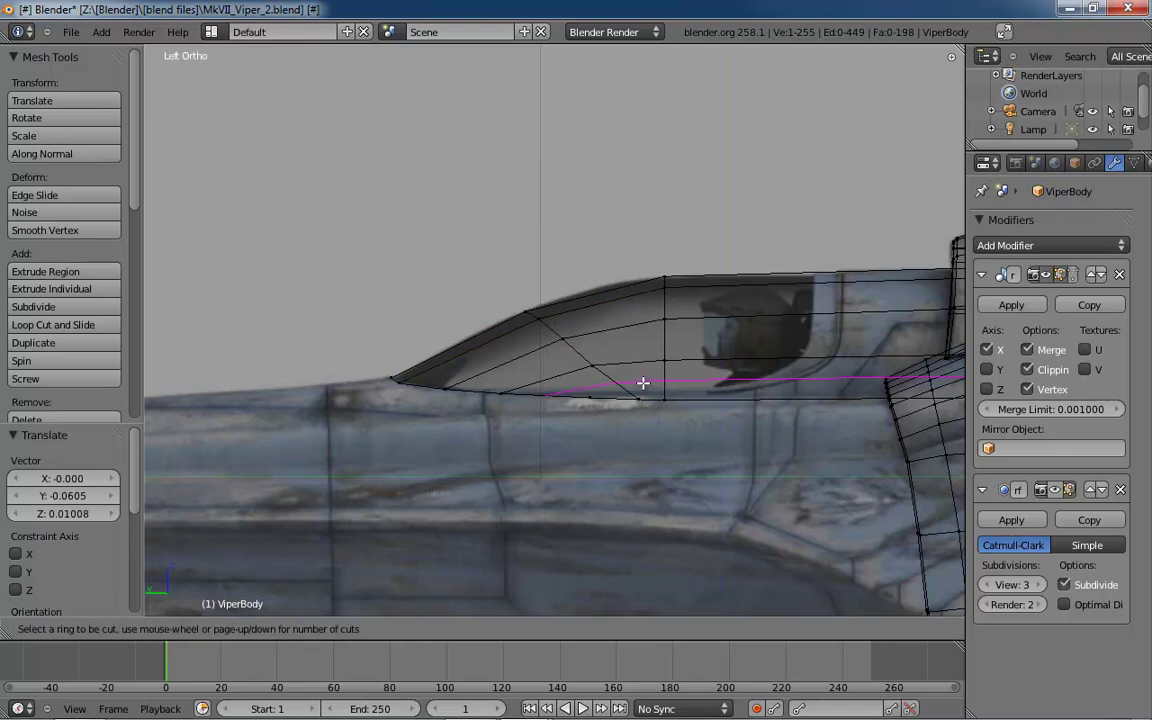
left_click(633, 360)
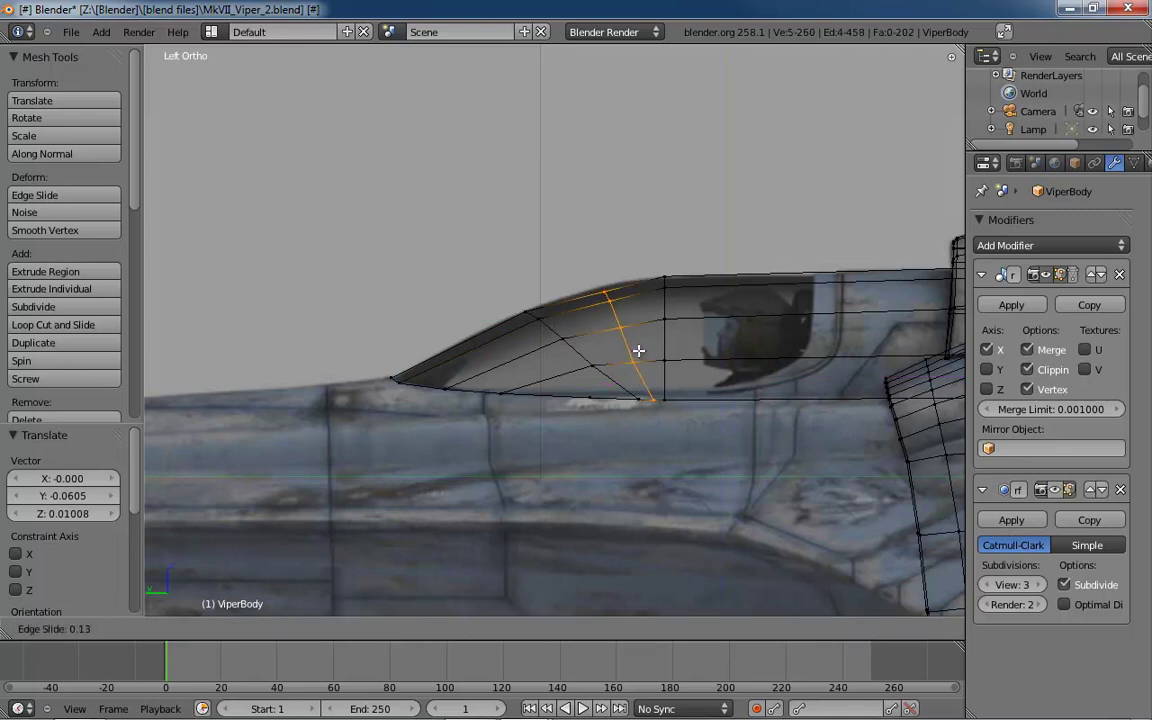
left_click(637, 352)
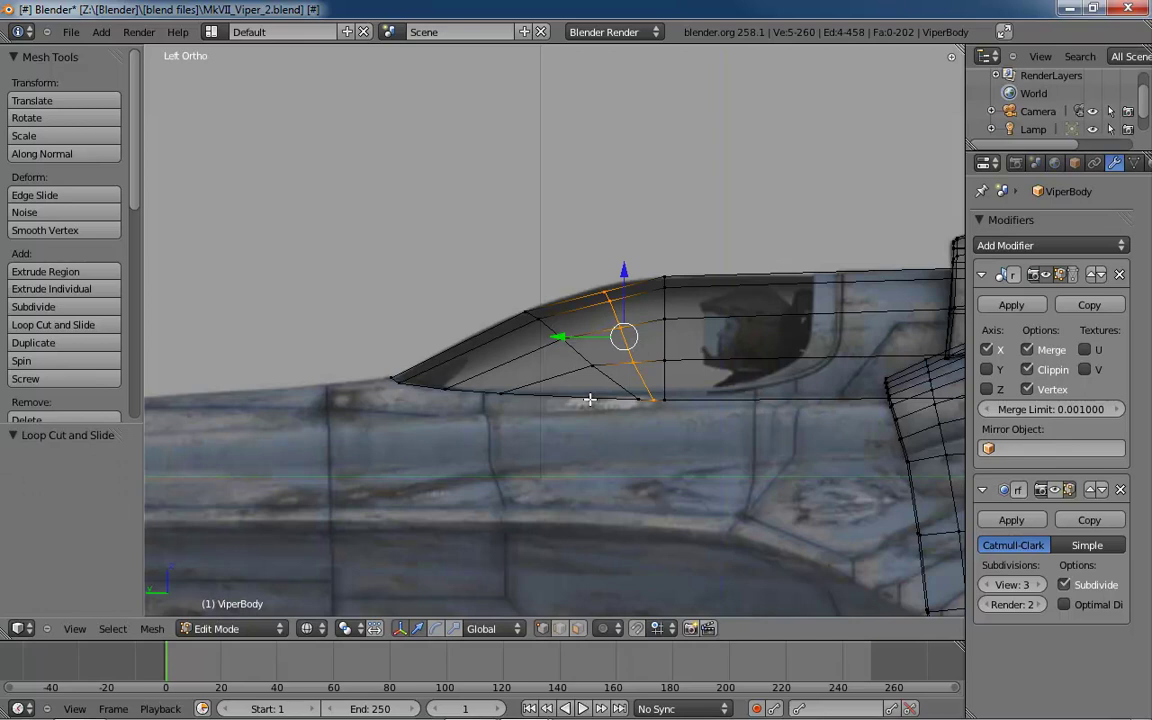
- In face select mode, delete the long lowest face in front of the first windshield loop
scroll(590, 400, "up", 7)
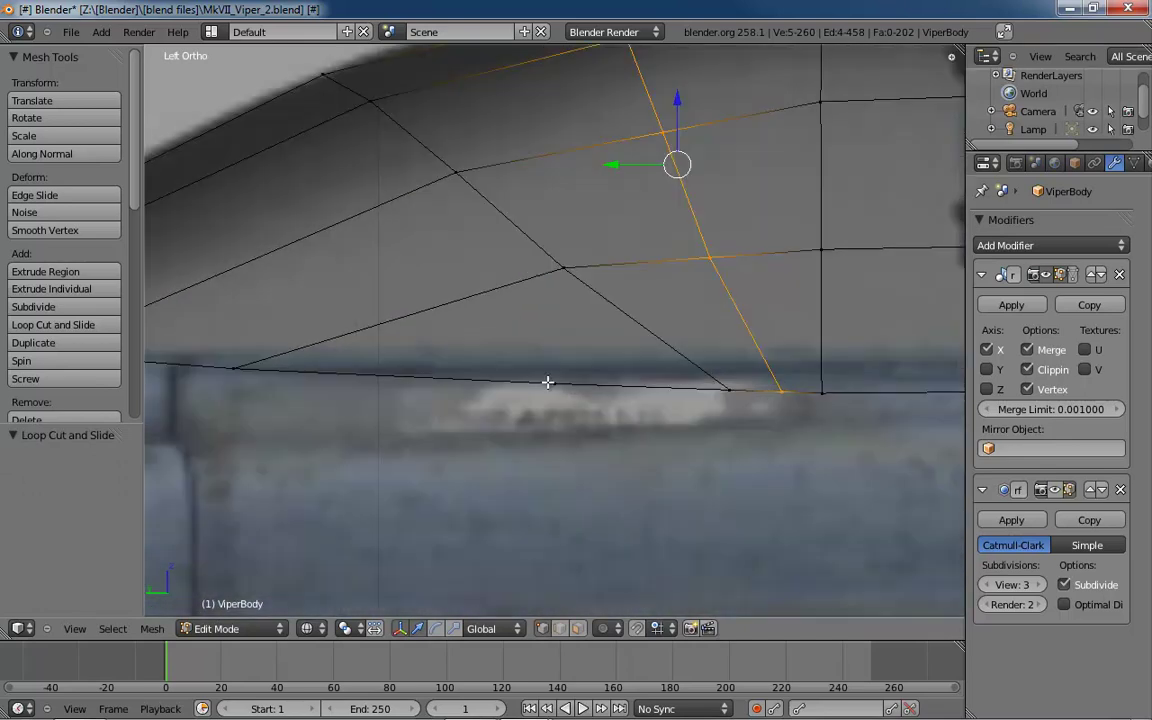
key("ctrl+Tab")
left_click(547, 419)
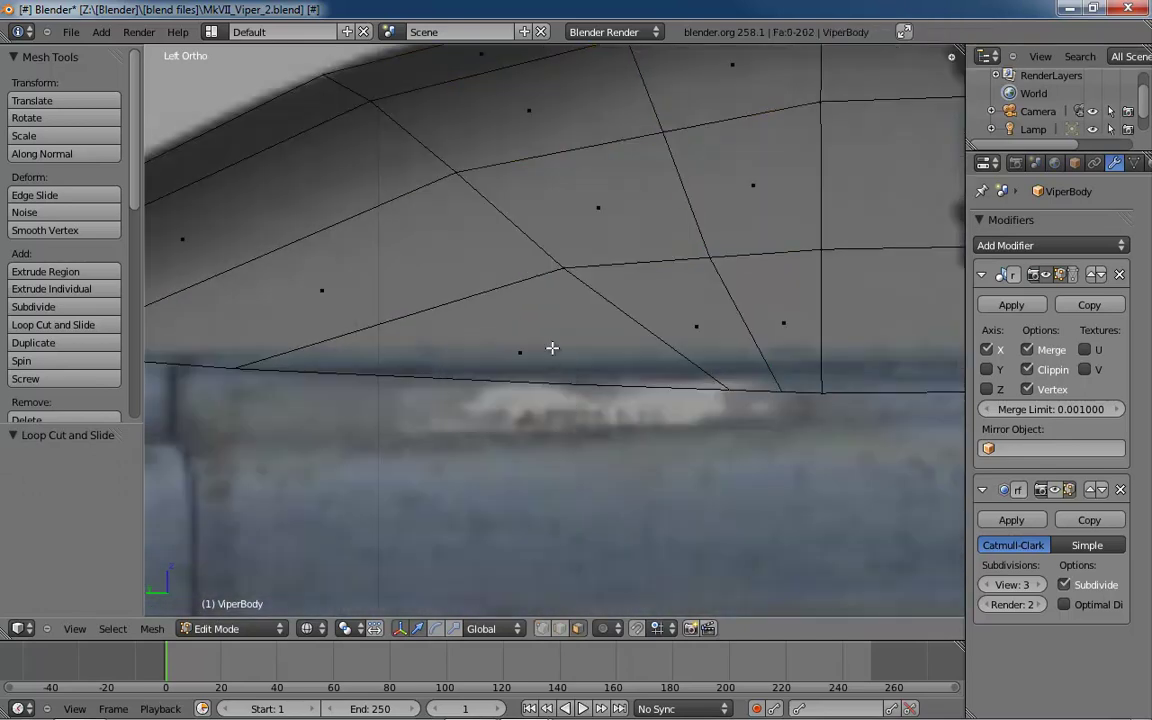
right_click(517, 355)
key("x")
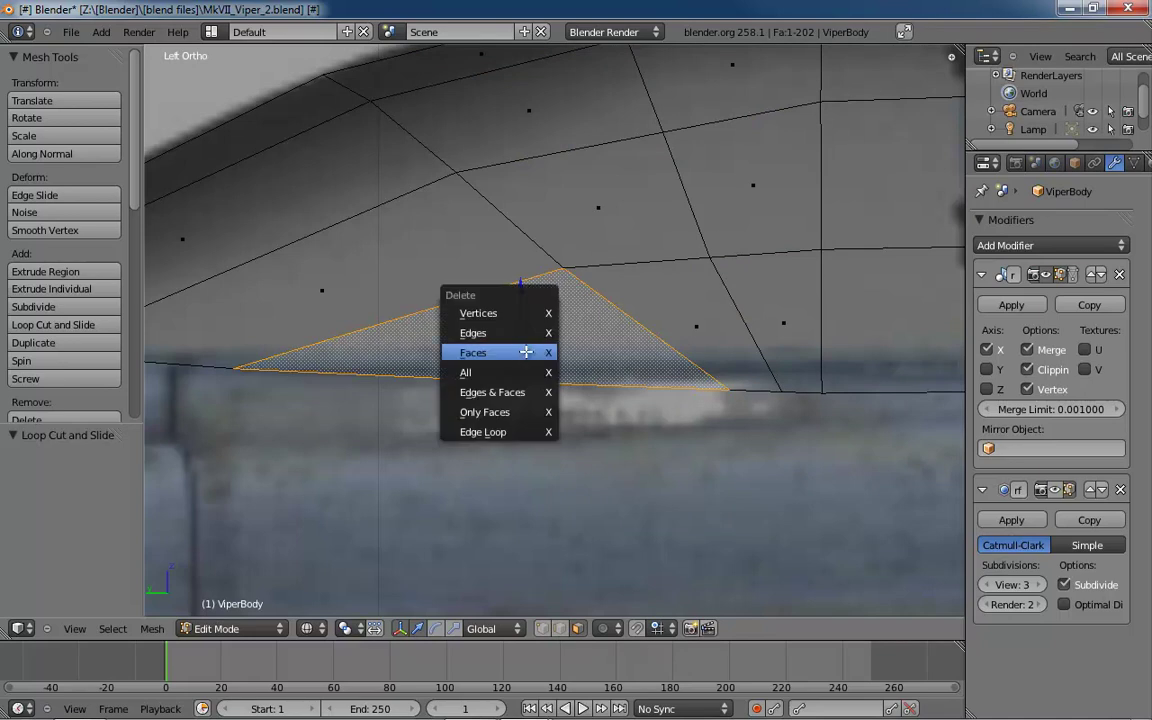
left_click(497, 352)
- In edge select mode, fill the gap with a face made from its upper and rear edges
key("ctrl+Tab")
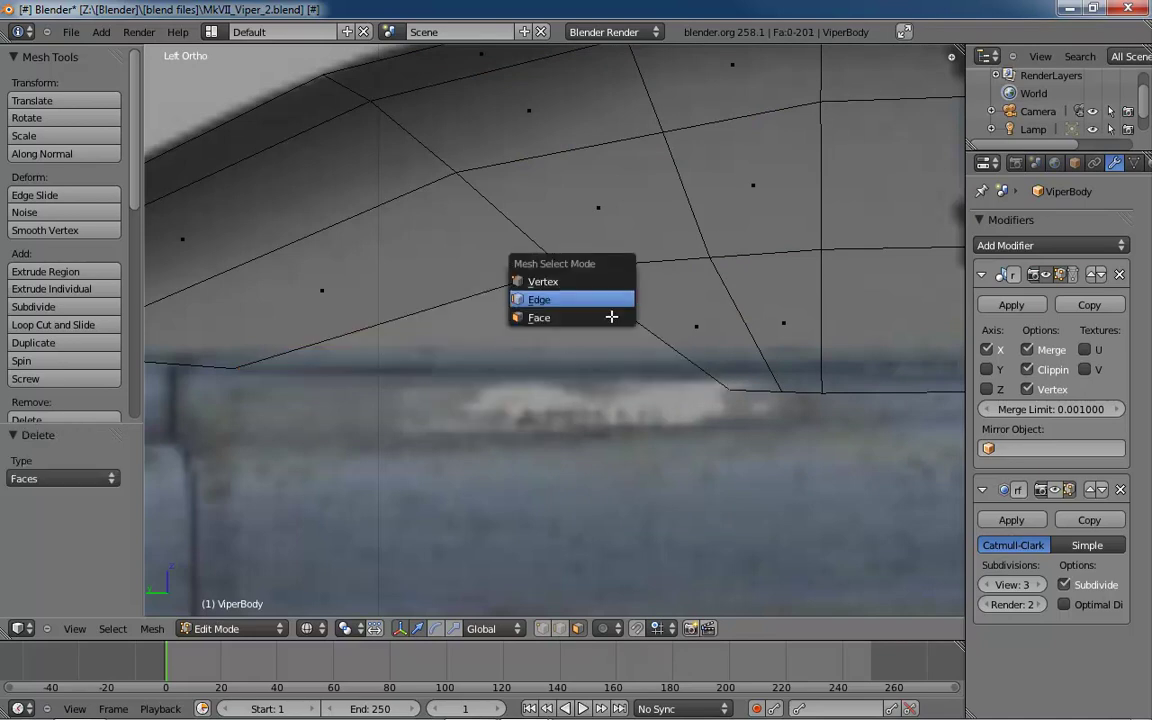
left_click(615, 304)
right_click(620, 306)
right_click(505, 284, "shift")
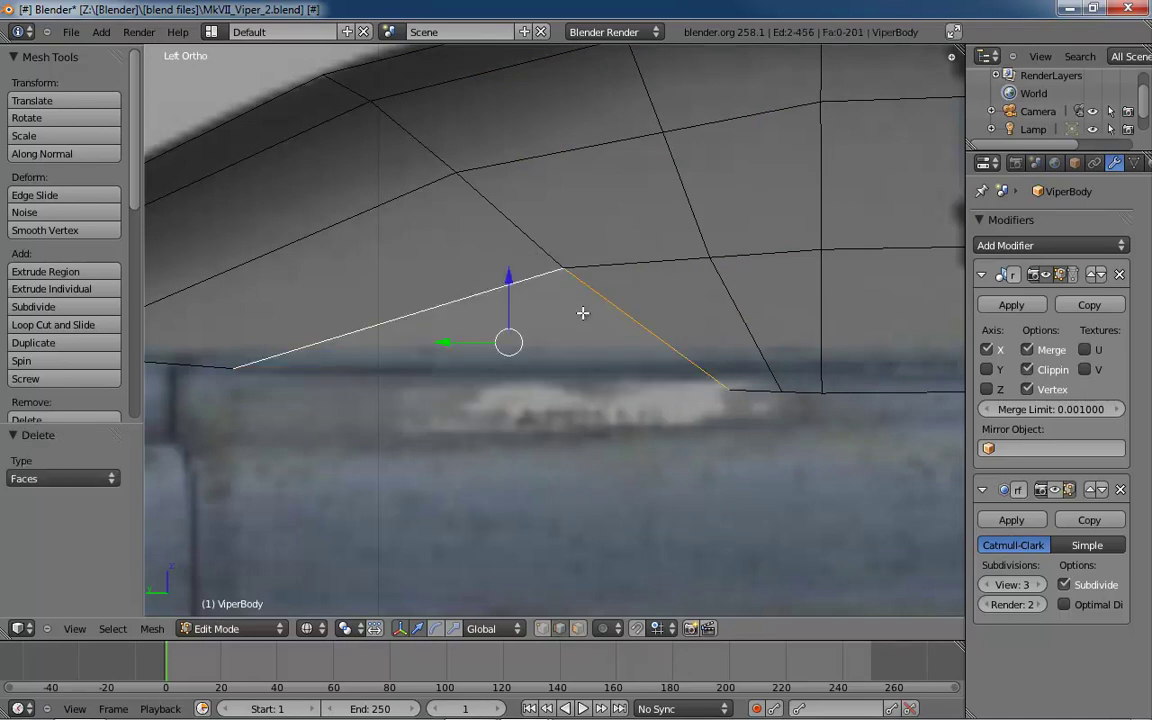
key("f")
middle_click_drag(639, 349, 630, 378, "shift")
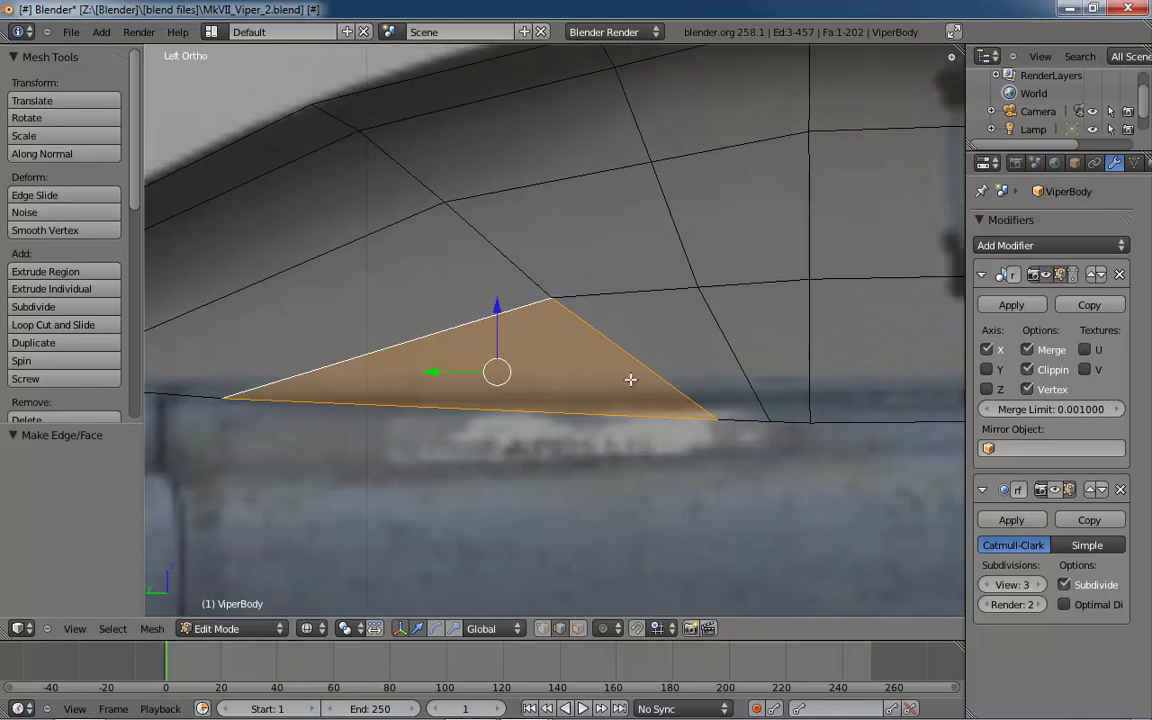
- In vertex mode, move the new face's rear bottom vertex about 0.135 forward in Y, then slightly up and further forward along the canopy's lower outline
key("ctrl+Tab")
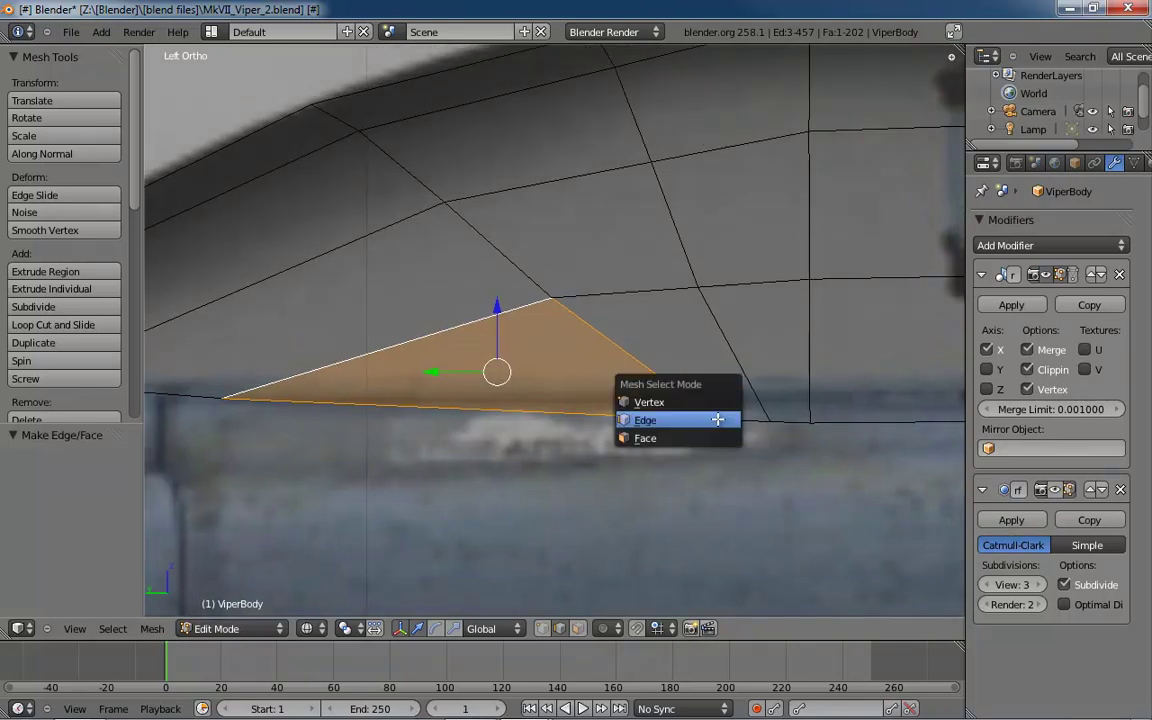
left_click(647, 402)
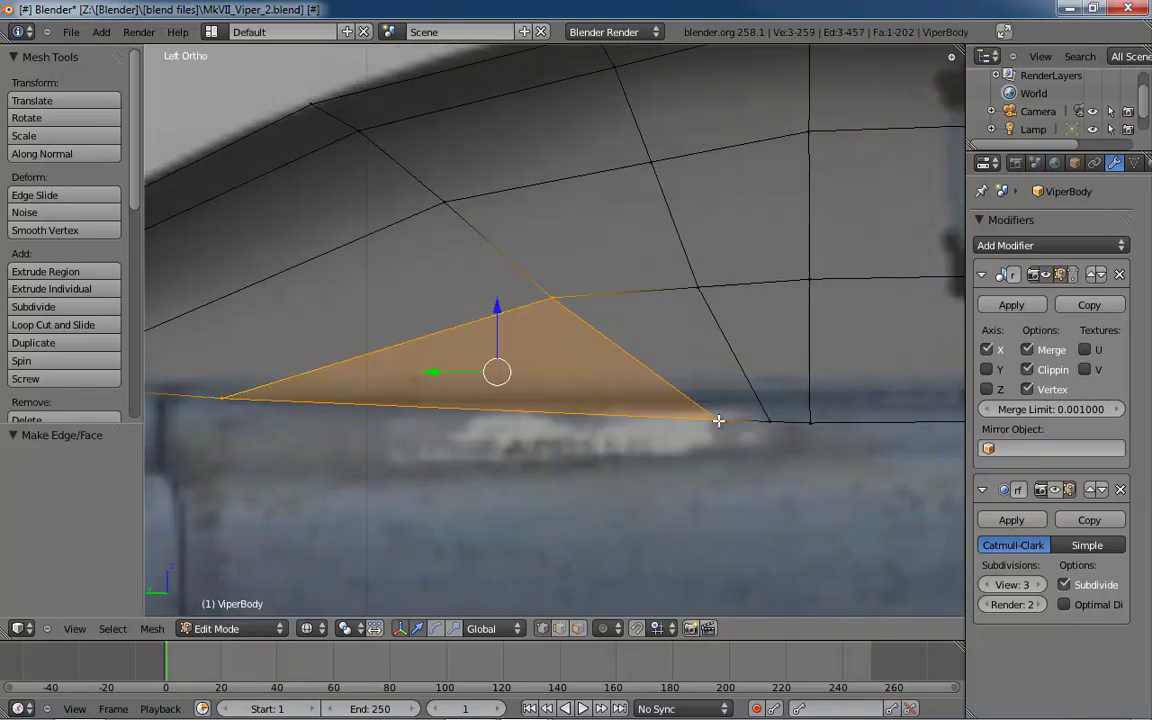
right_click(720, 419)
key("g")
key("y")
left_click_drag(567, 414, 566, 414)
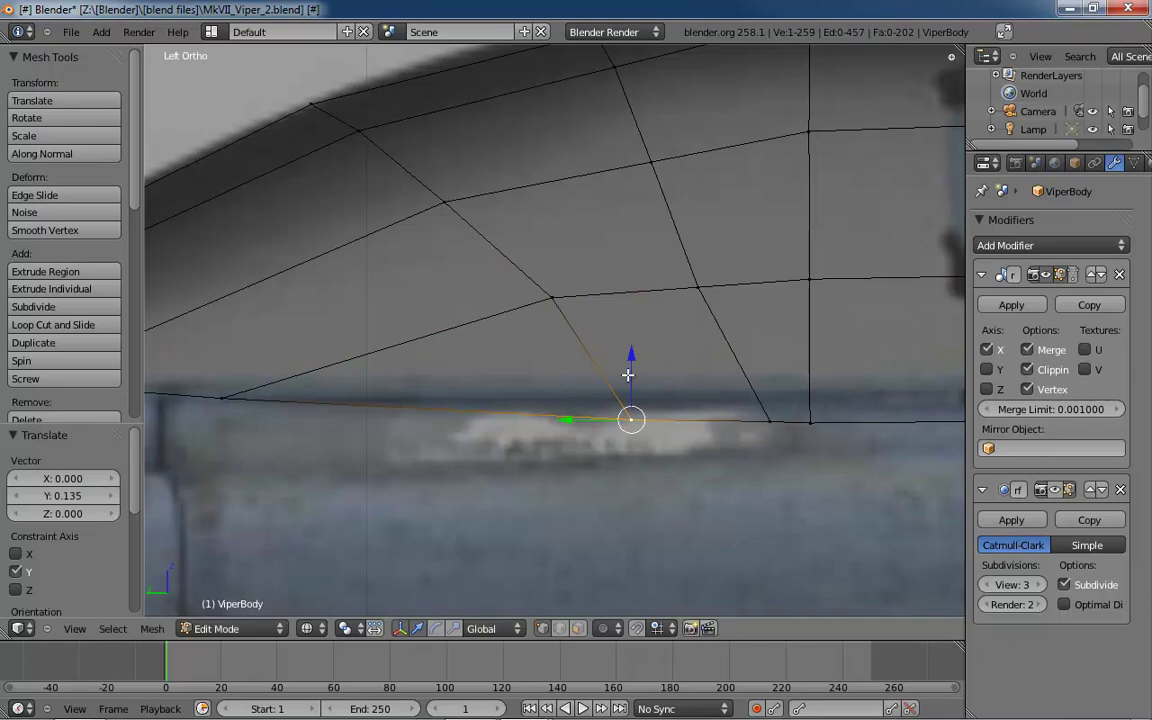
left_click_drag(633, 363, 636, 351)
left_click_drag(638, 402, 586, 406)
- Nudge the vertex above forward, move the second loop's bottom vertex 0.111 in Y and 0.020 in Z, and raise the next bottom vertex about 0.027
right_click_drag(551, 300, 526, 310)
right_click_drag(767, 419, 697, 404)
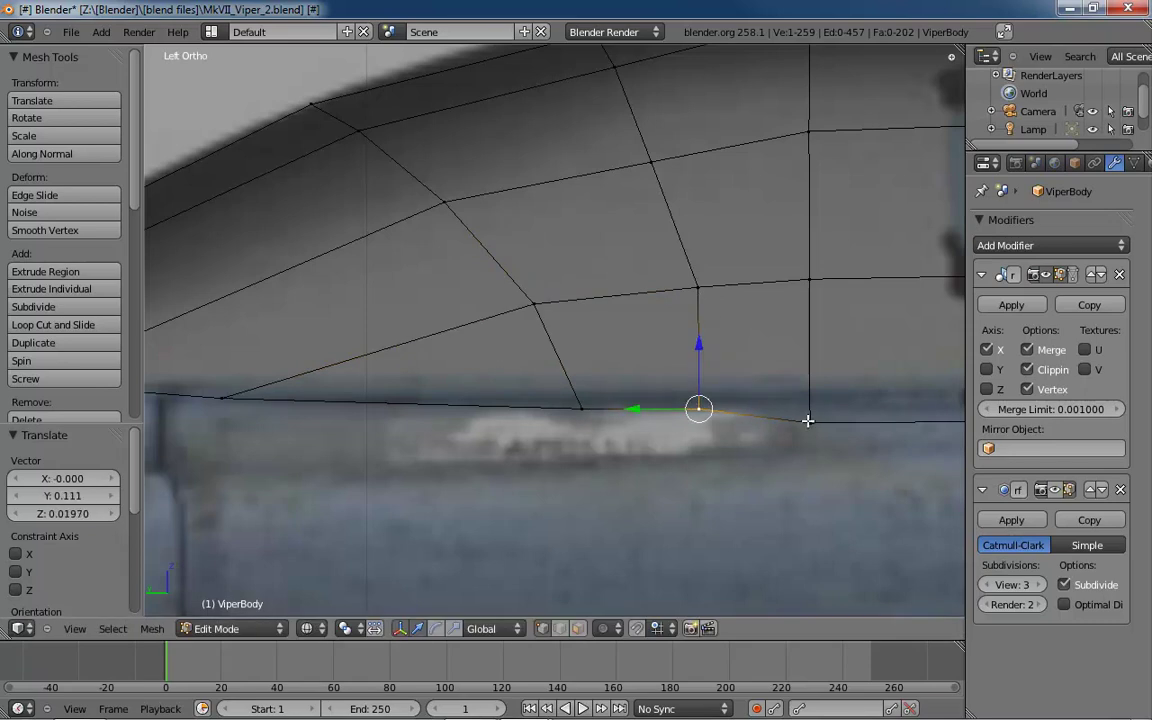
mouse_move(808, 418)
right_mouse_down()
mouse_move(819, 404)
mouse_move(800, 375)
mouse_move(821, 397)
mouse_move(811, 401)
right_mouse_up()
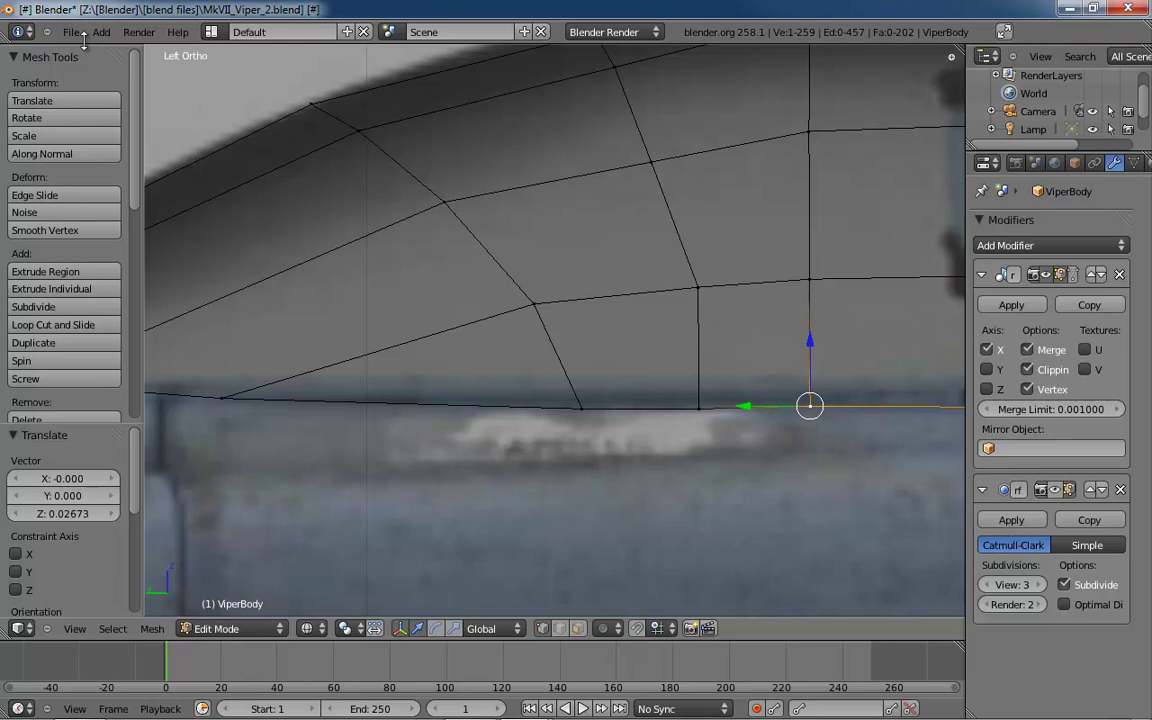
- Open the user preferences and examine the Input and Interface settings, covering mouse selection, orbit and zoom options, the 3D View keymap and view manipulation
left_click(71, 32)
left_click(100, 204)
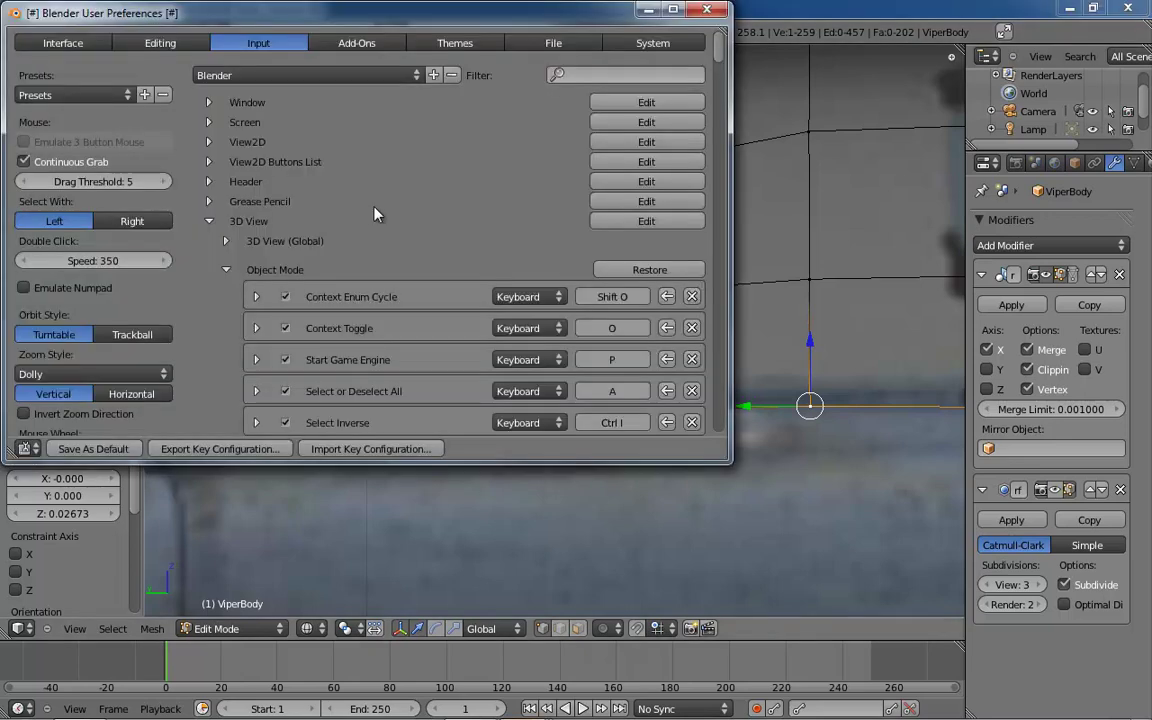
left_click(58, 44)
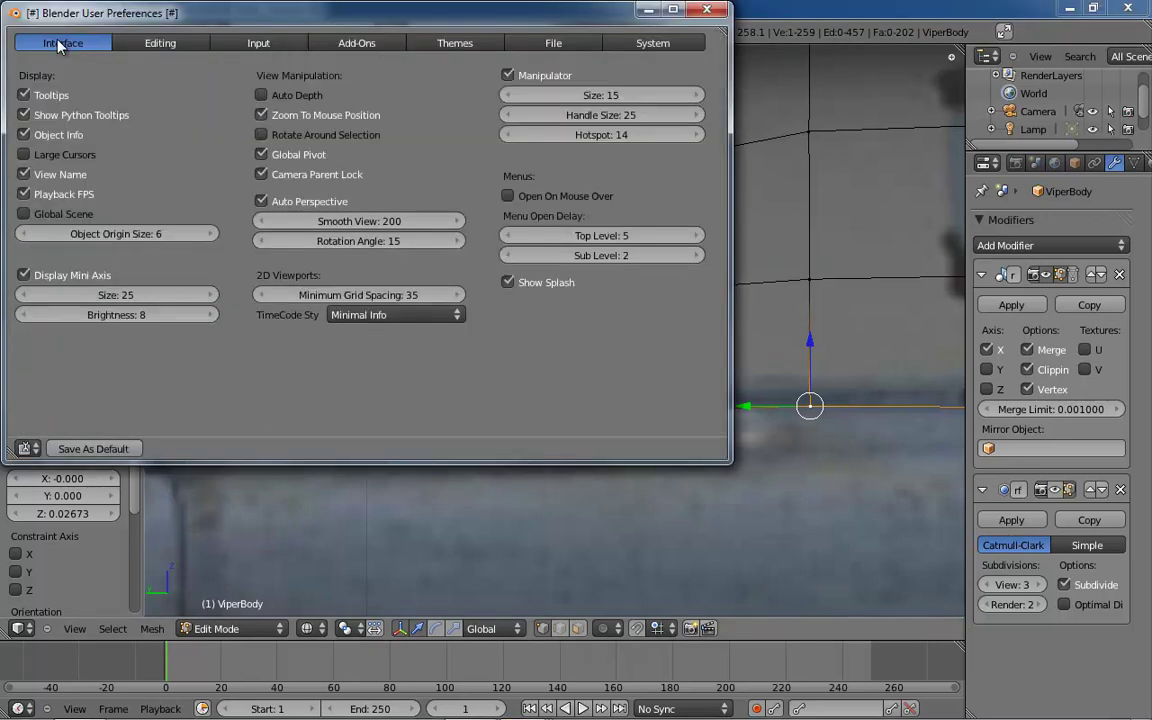
left_click(250, 43)
scroll(188, 237, "down", 3)
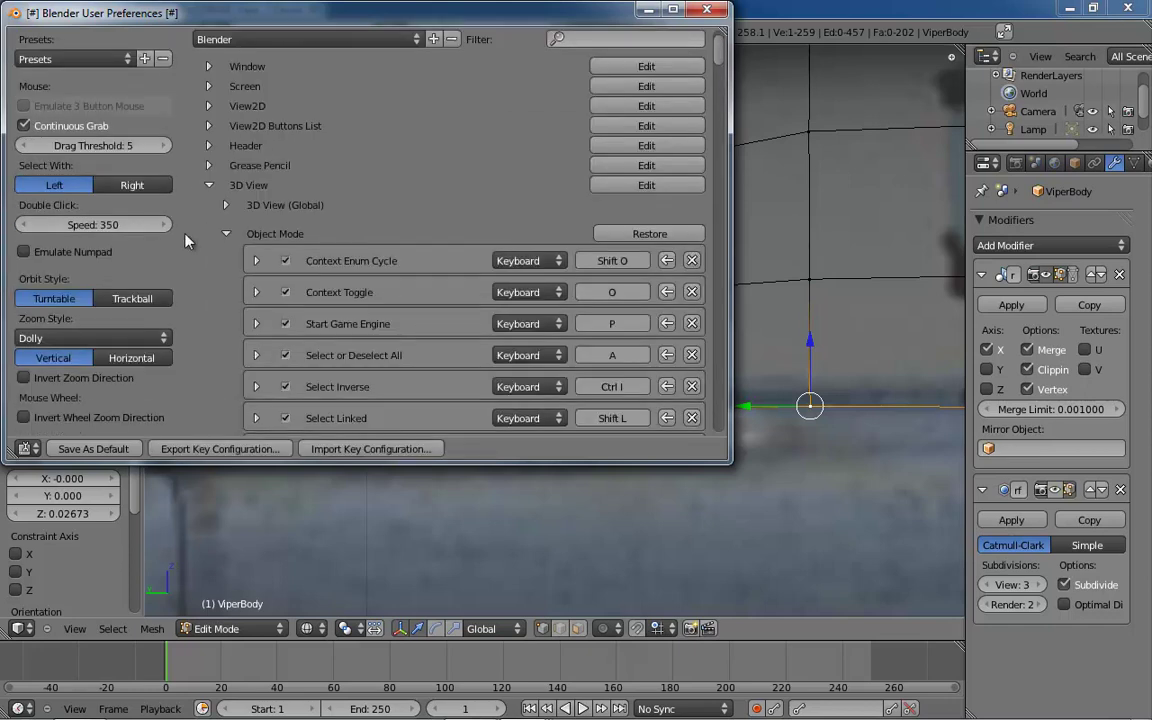
scroll(214, 291, "up", 3)
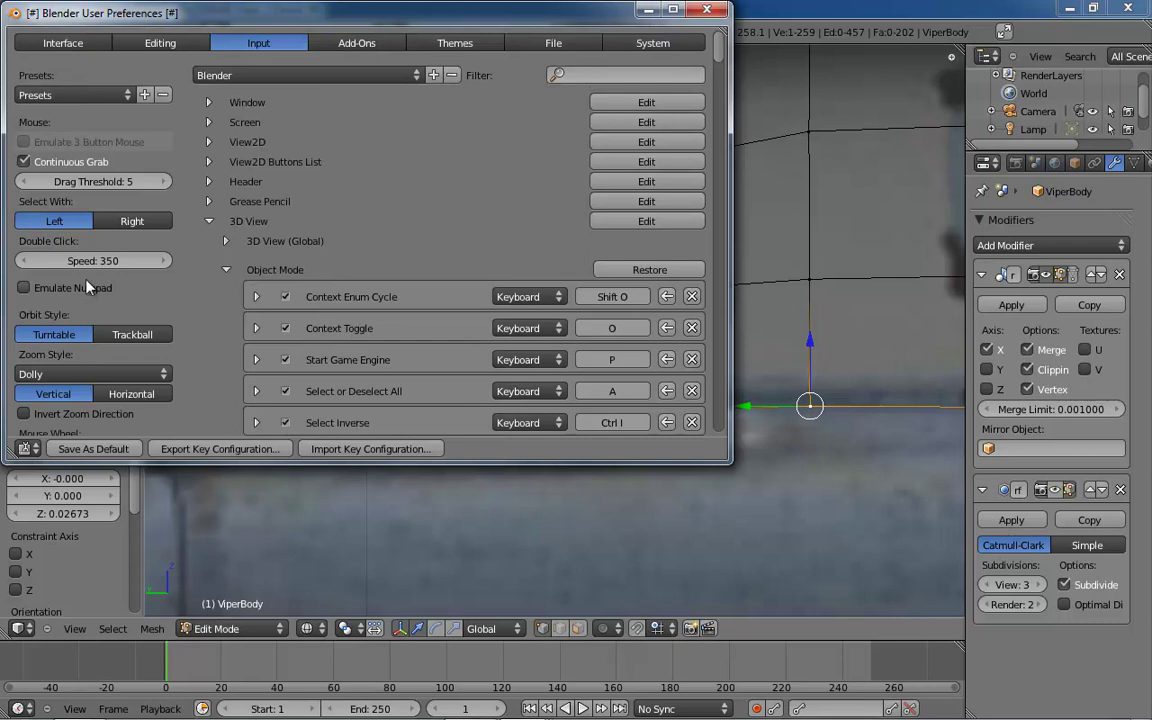
scroll(222, 336, "down", 2)
scroll(222, 336, "up", 2)
left_click(66, 45)
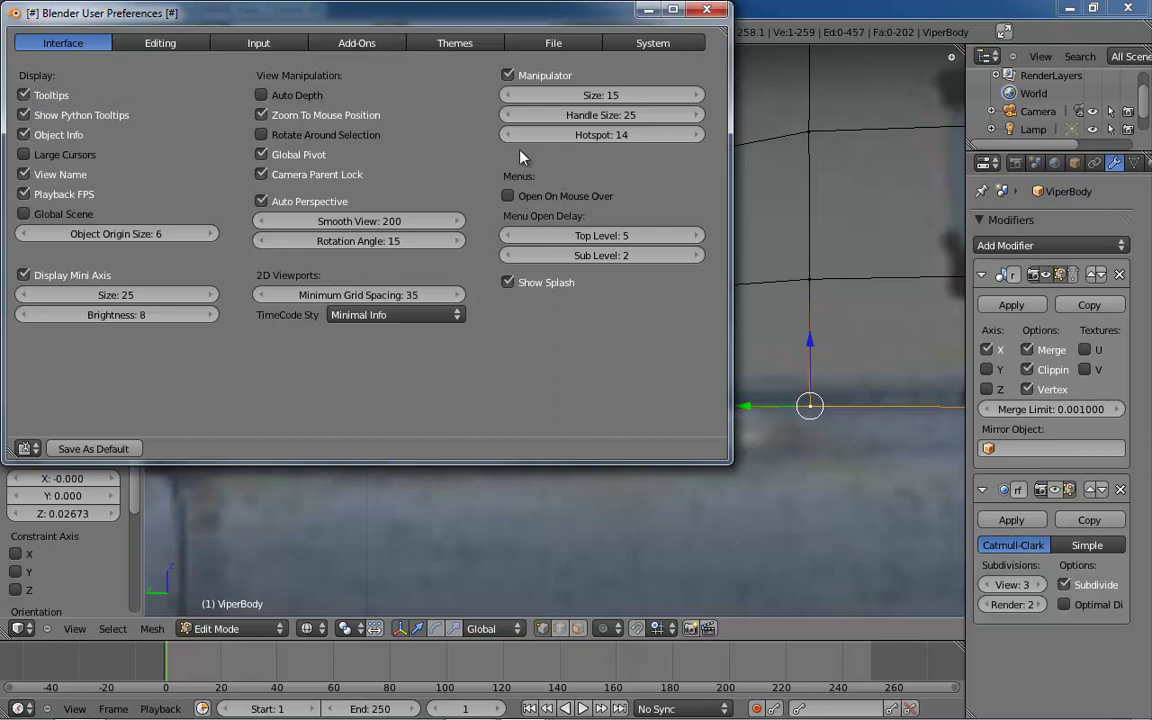
left_click(262, 45)
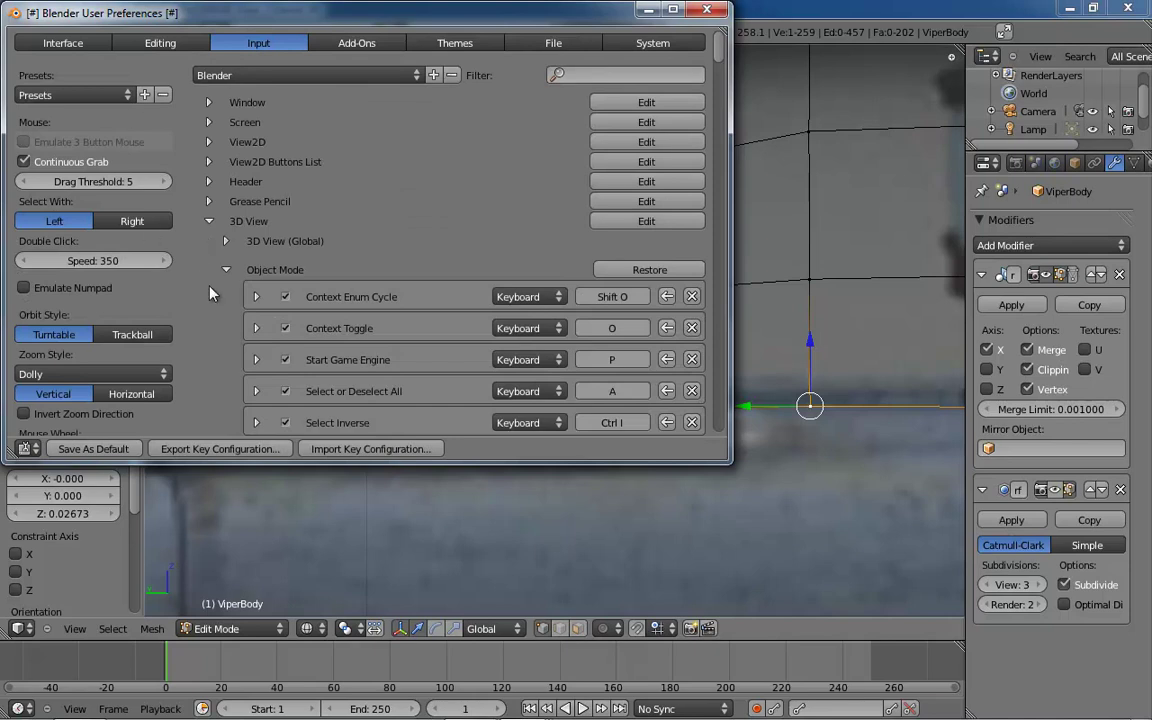
left_click(208, 223)
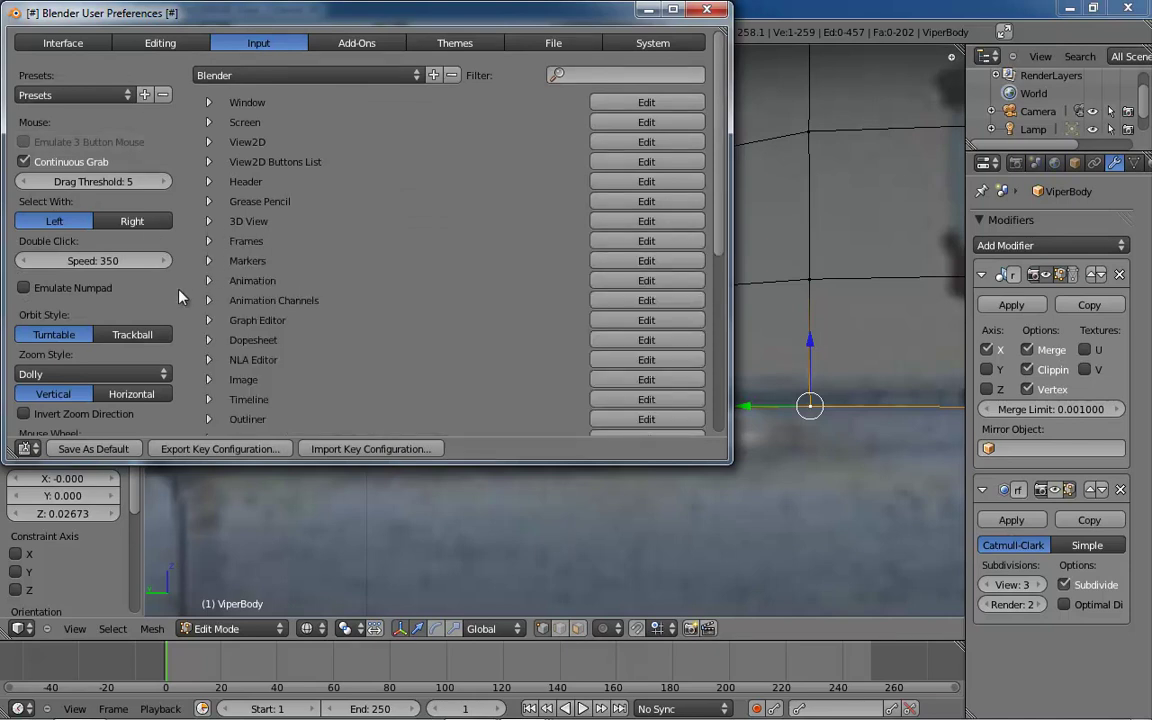
scroll(180, 297, "down", 3)
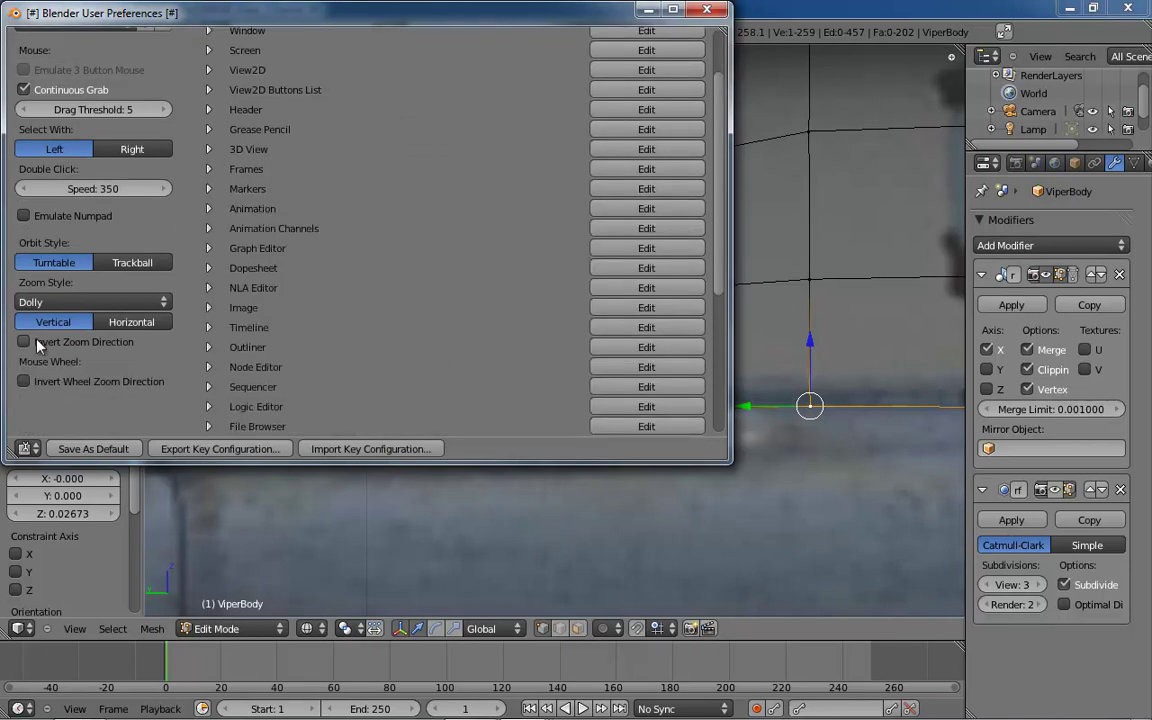
scroll(110, 190, "up", 3)
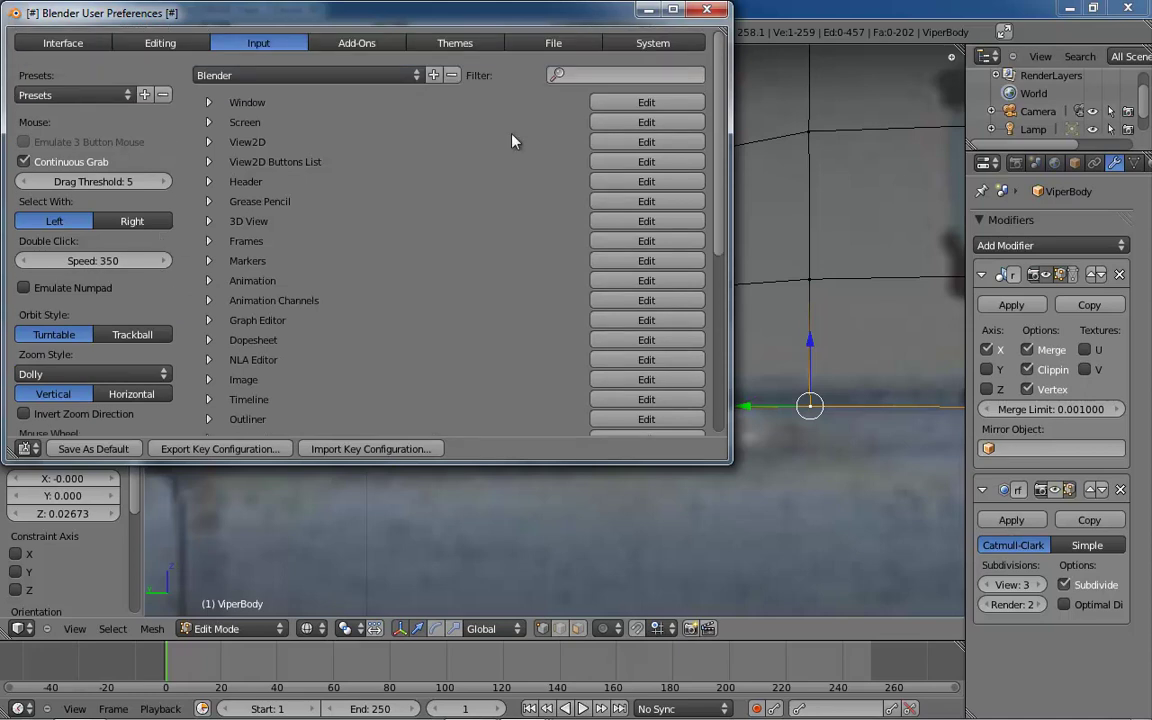
left_click(55, 43)
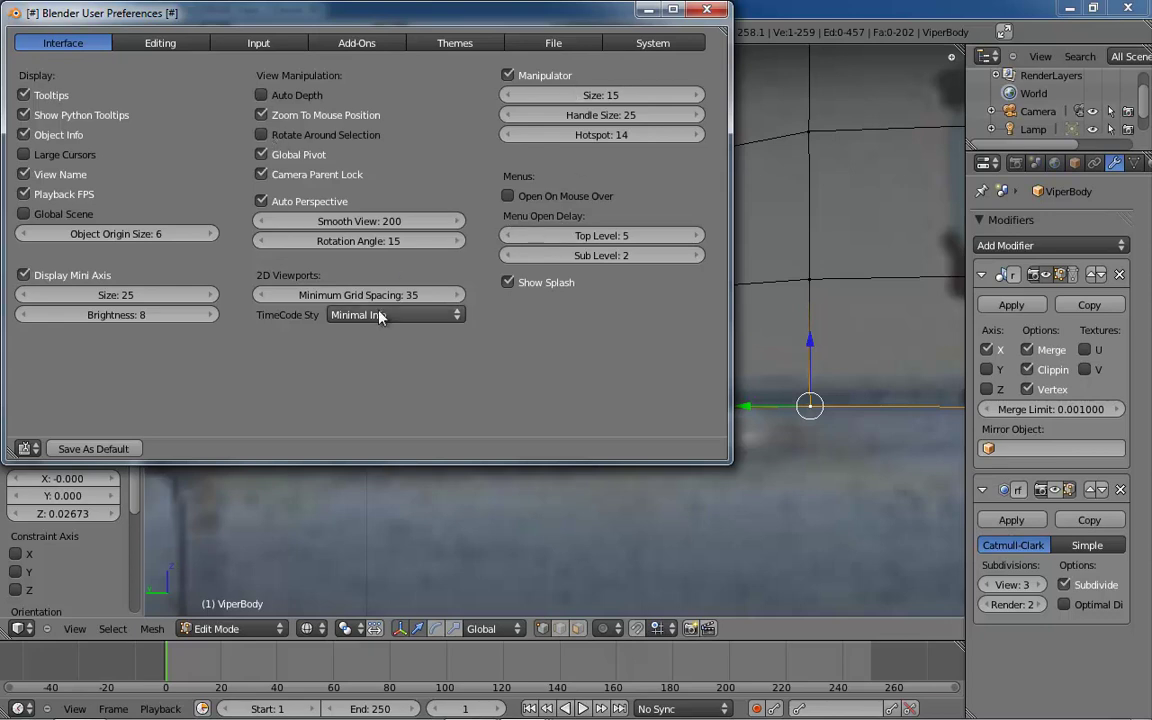
- Close the preferences and, in top view, fit the canopy's two front corner vertices to the reference outline, then nudge the side vertex behind them 0.007 in X and Y
left_click(708, 12)
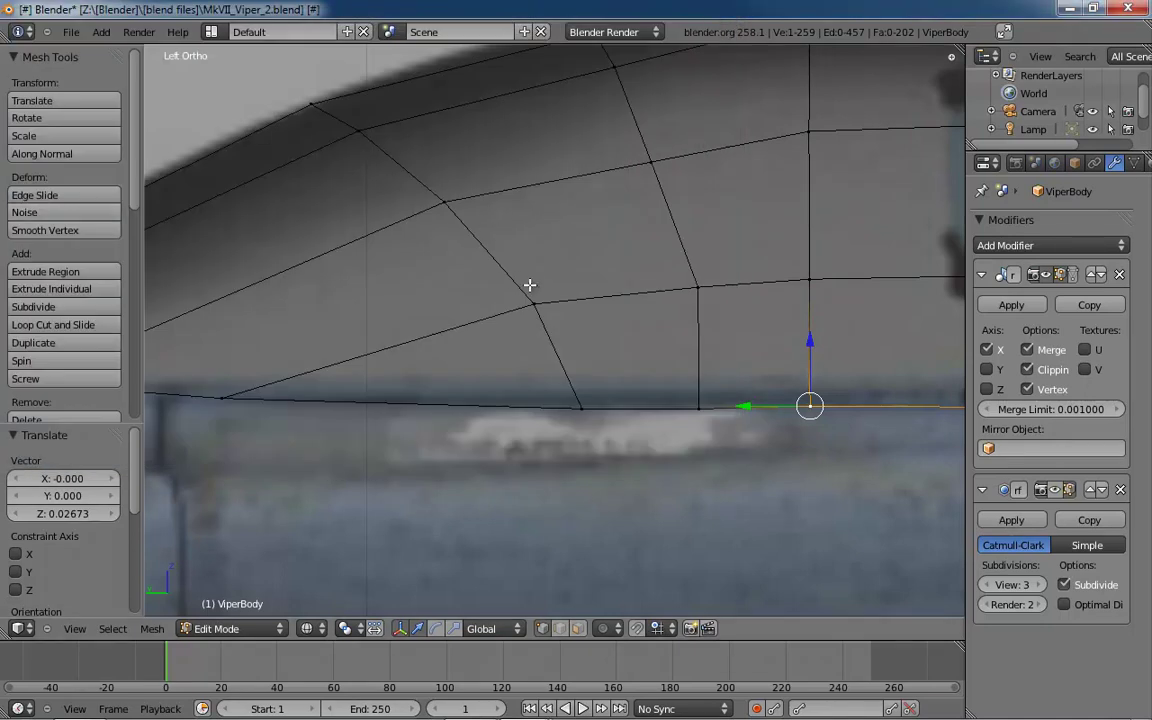
middle_click_drag(530, 150, 490, 457)
scroll(566, 357, "down", 5)
key("KP_7")
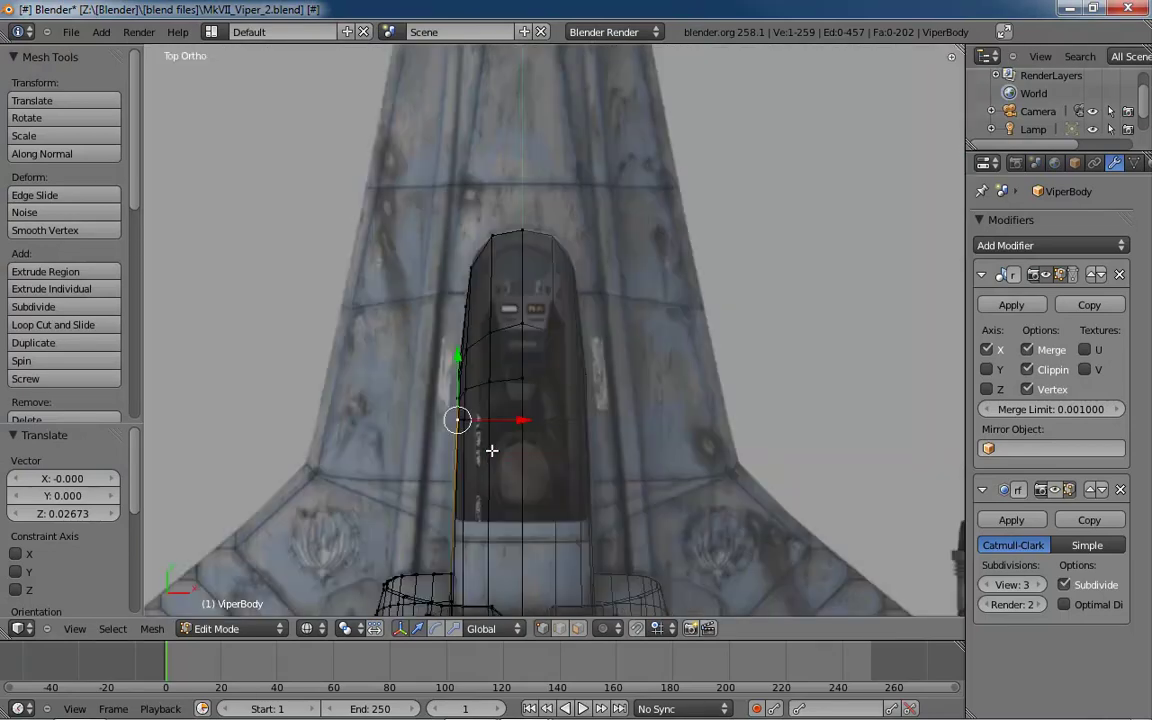
scroll(514, 399, "up", 4)
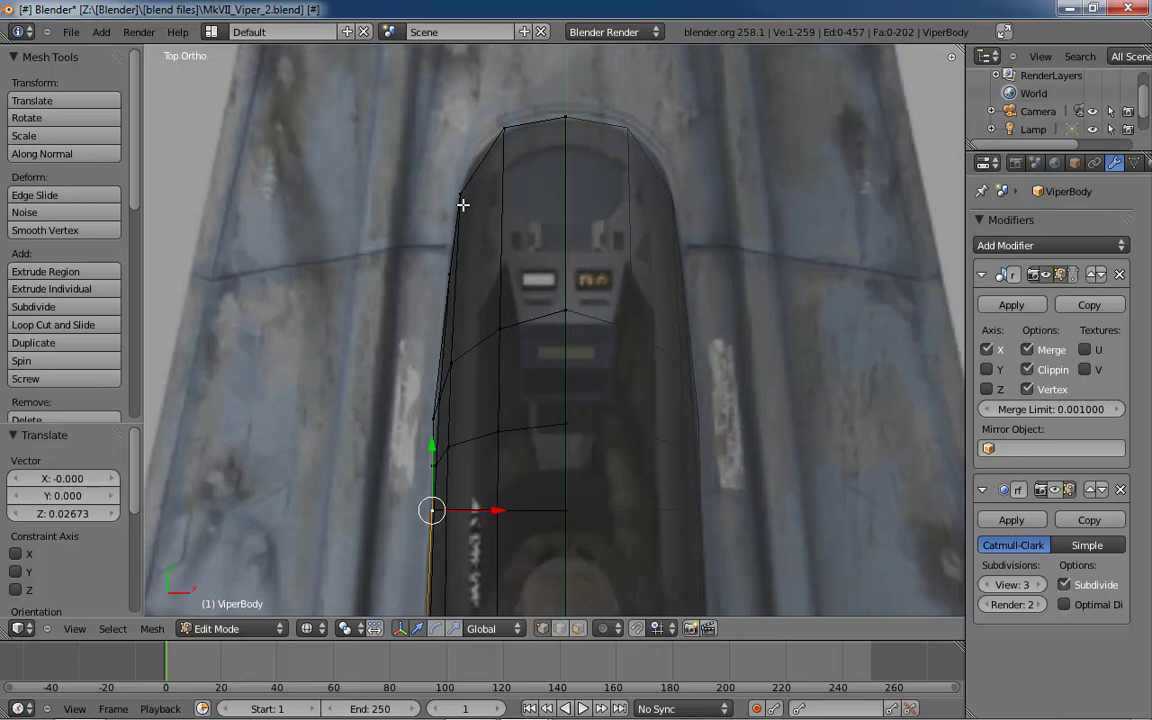
left_click_drag(461, 193, 507, 136)
right_click(502, 131)
right_click(453, 363)
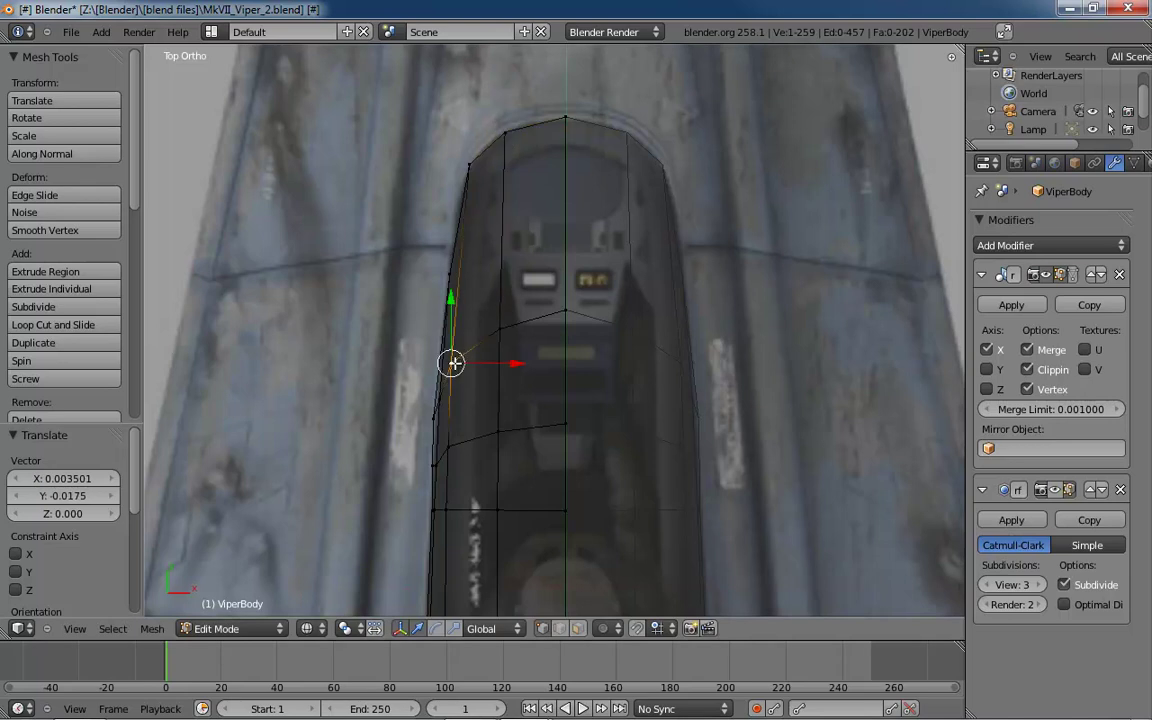
left_click_drag(455, 362, 463, 358)
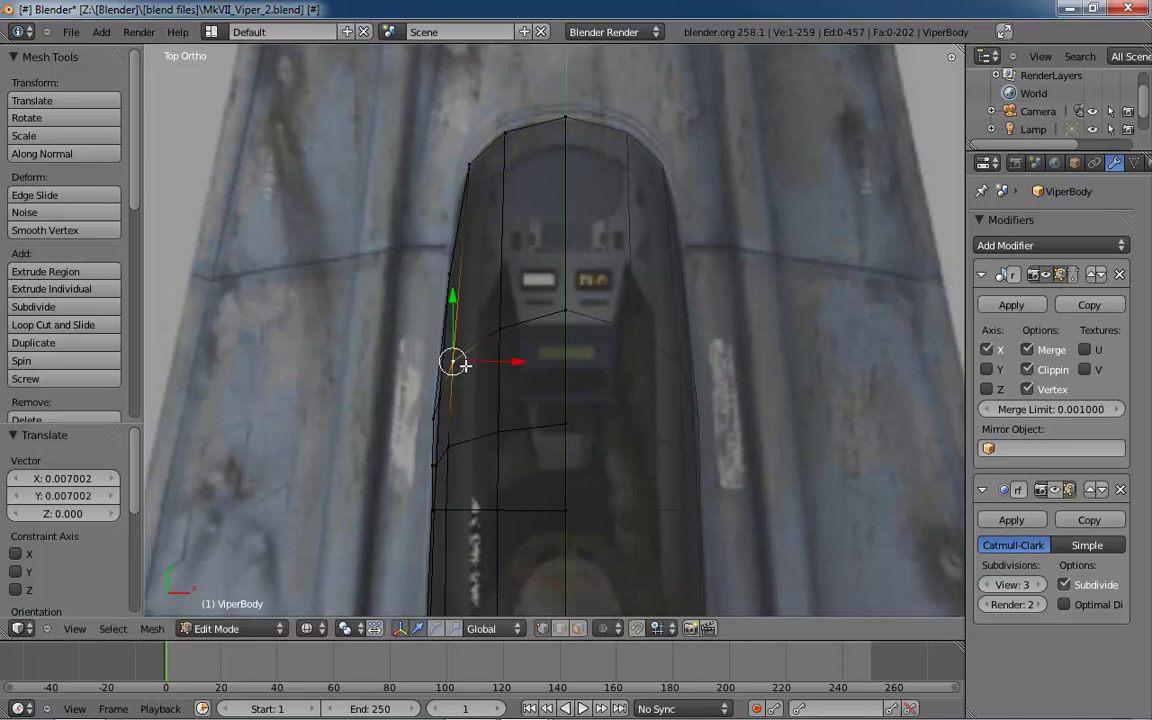
- Move the canopy's outermost side vertex 0.011 inward in X, then shift the next loop's side vertex behind it 0.027 forward in Y
scroll(452, 363, "up", 5)
right_click(463, 378)
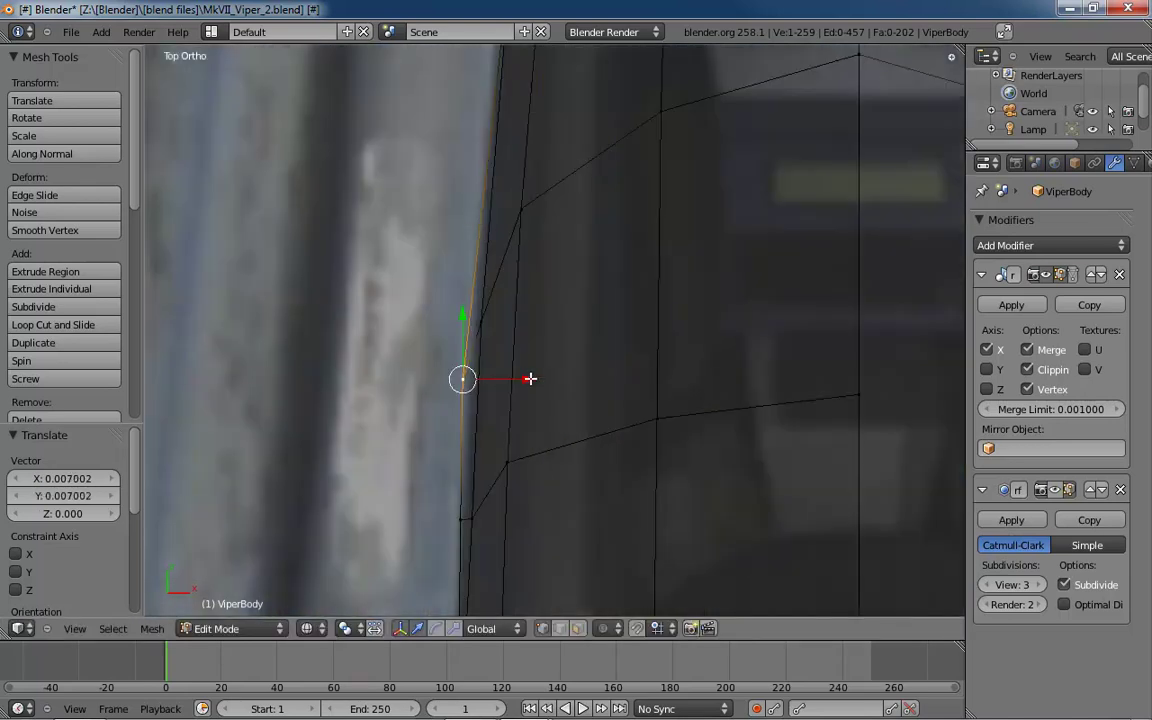
key("g")
key("x")
left_click(538, 381)
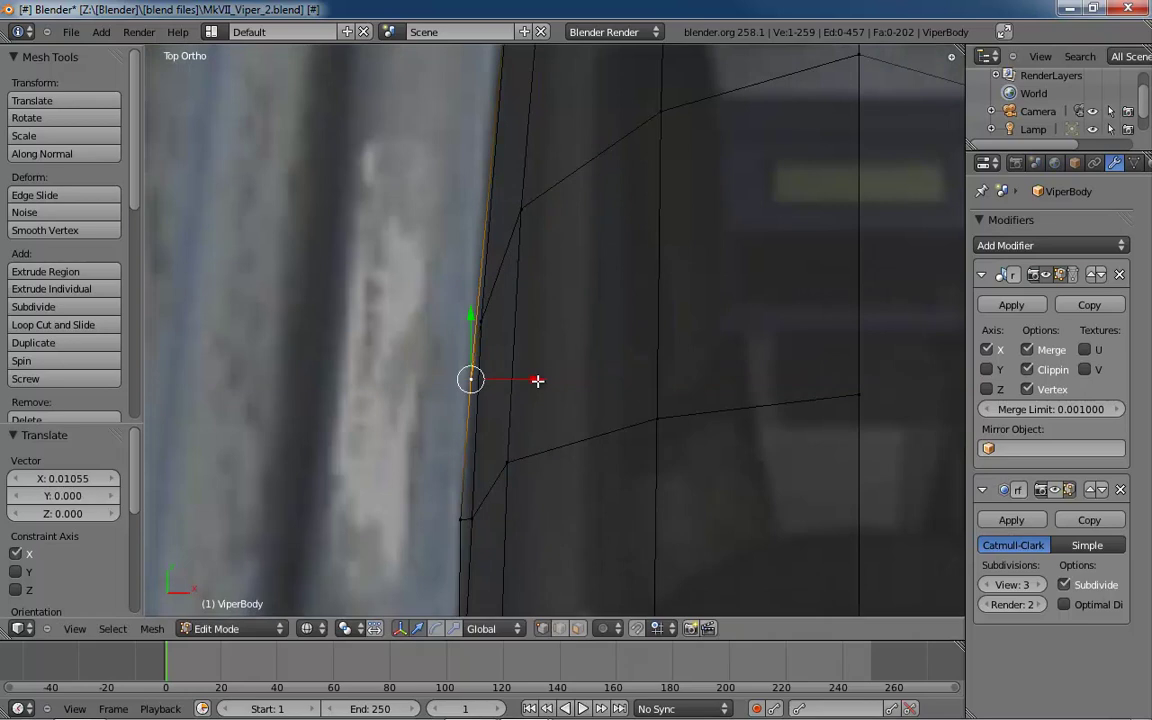
right_click(469, 522)
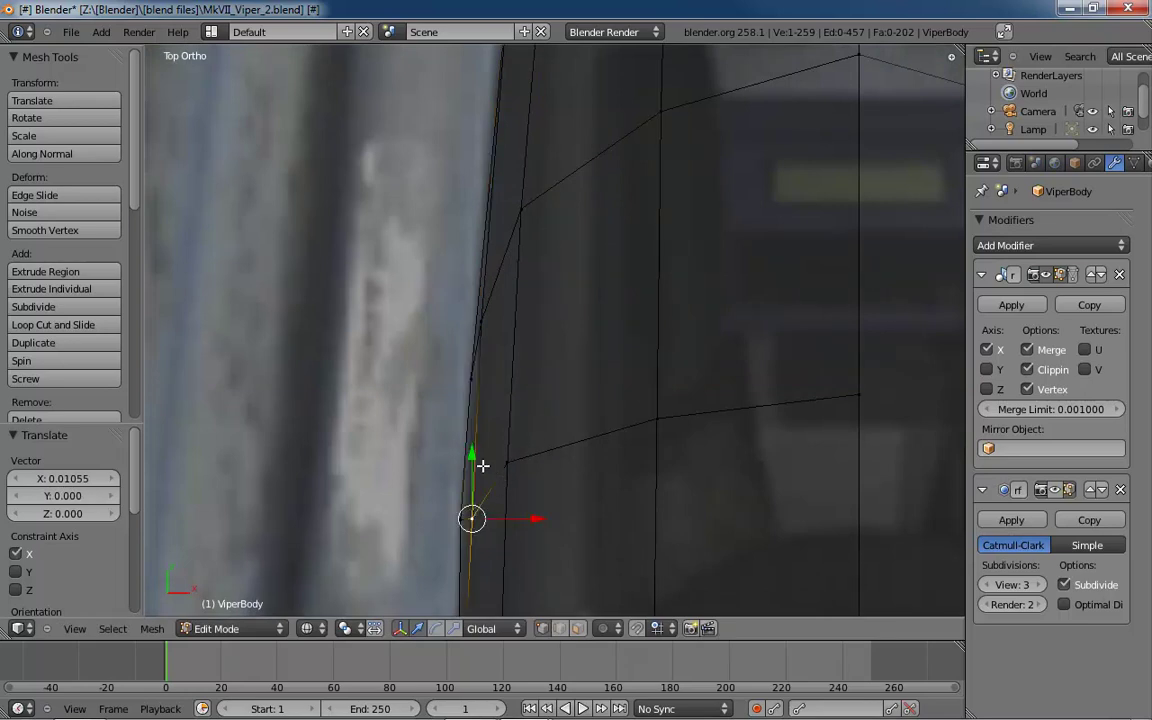
key("g")
key("y")
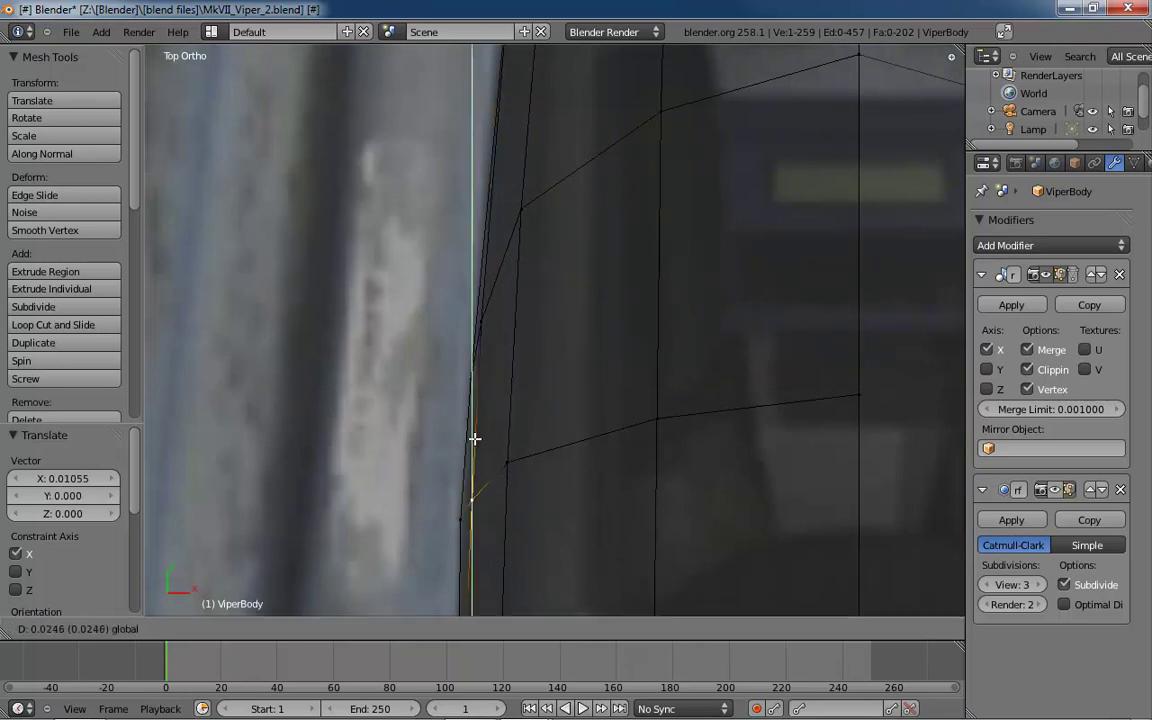
left_click(475, 437)
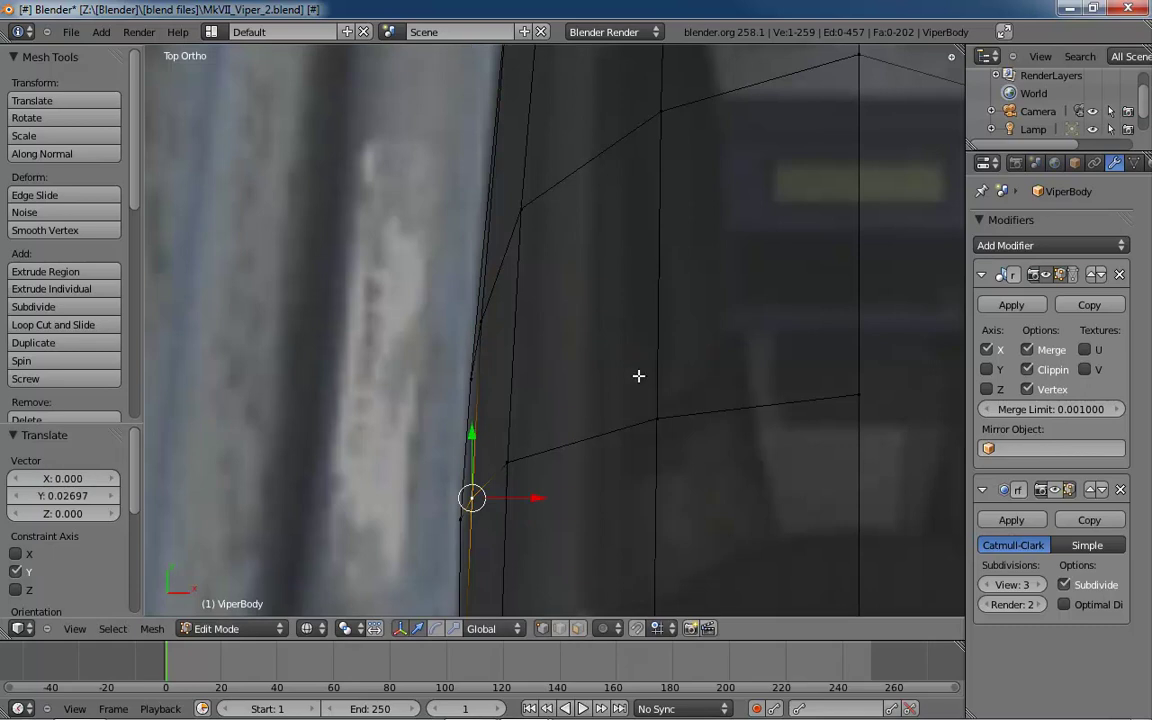
- Show the body as a solid, return to Object Mode and apply smooth shading to it, viewing the canopy from the front
scroll(507, 455, "down", 6)
middle_click_drag(509, 452, 797, 231)
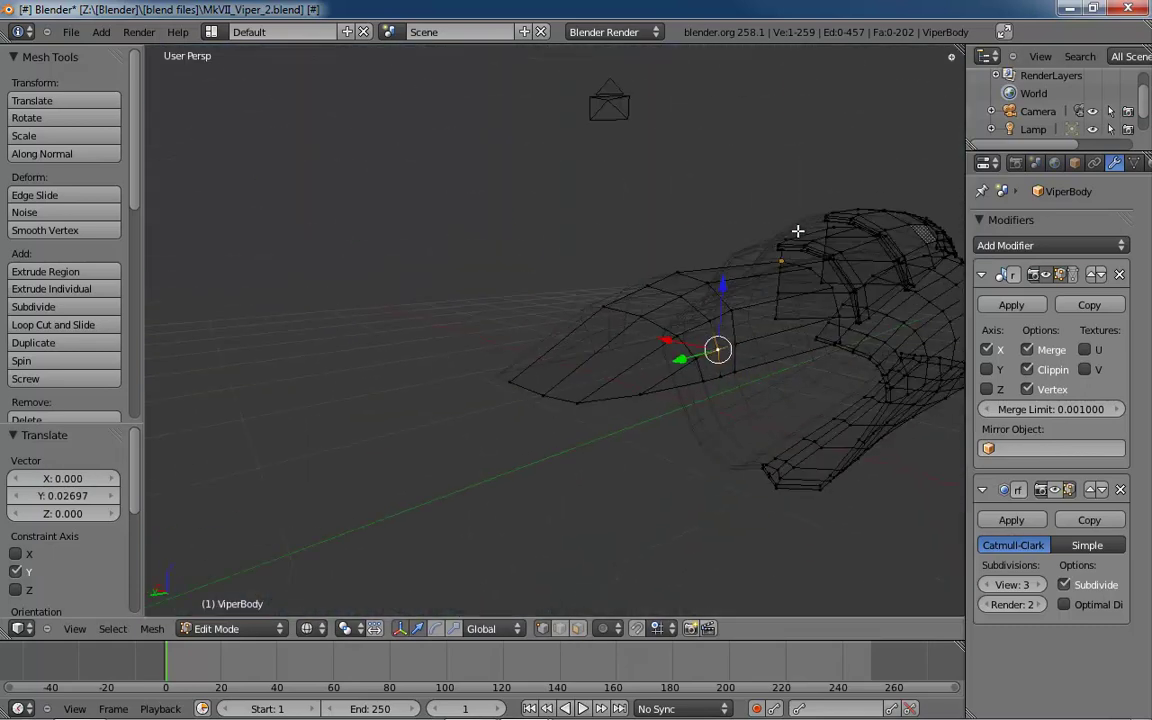
key("z")
mouse_move(812, 287)
middle_mouse_down()
mouse_move(779, 288)
mouse_move(769, 306)
mouse_move(575, 309)
middle_mouse_up()
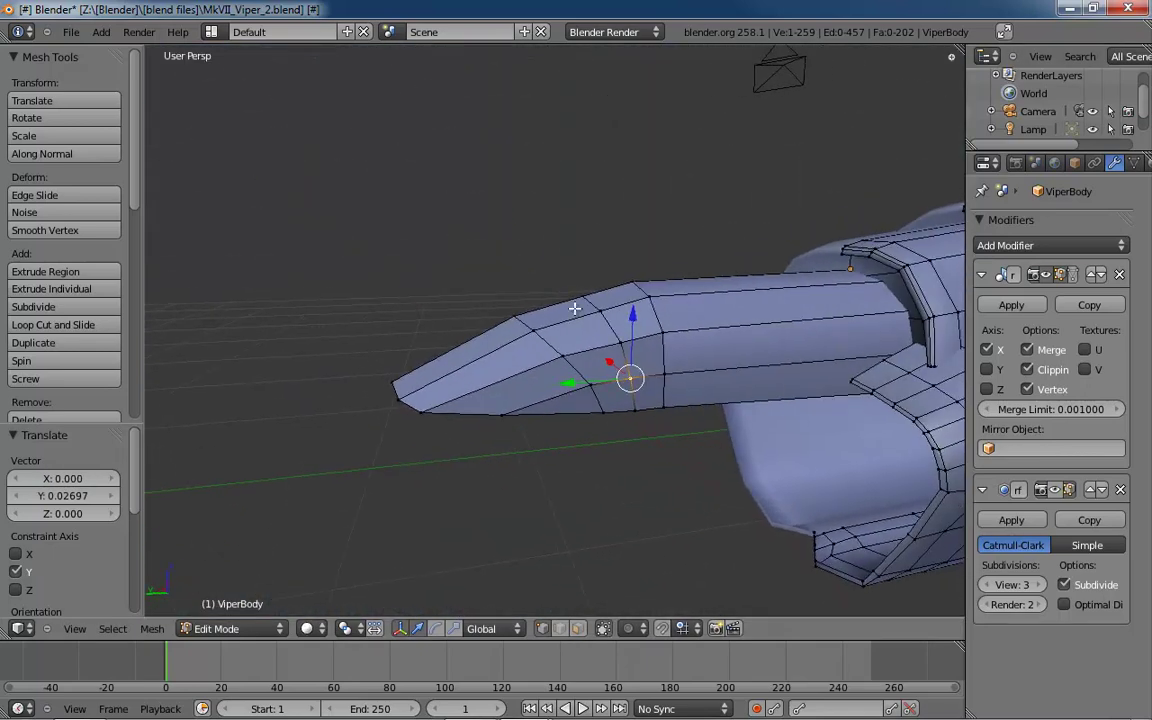
key("Tab")
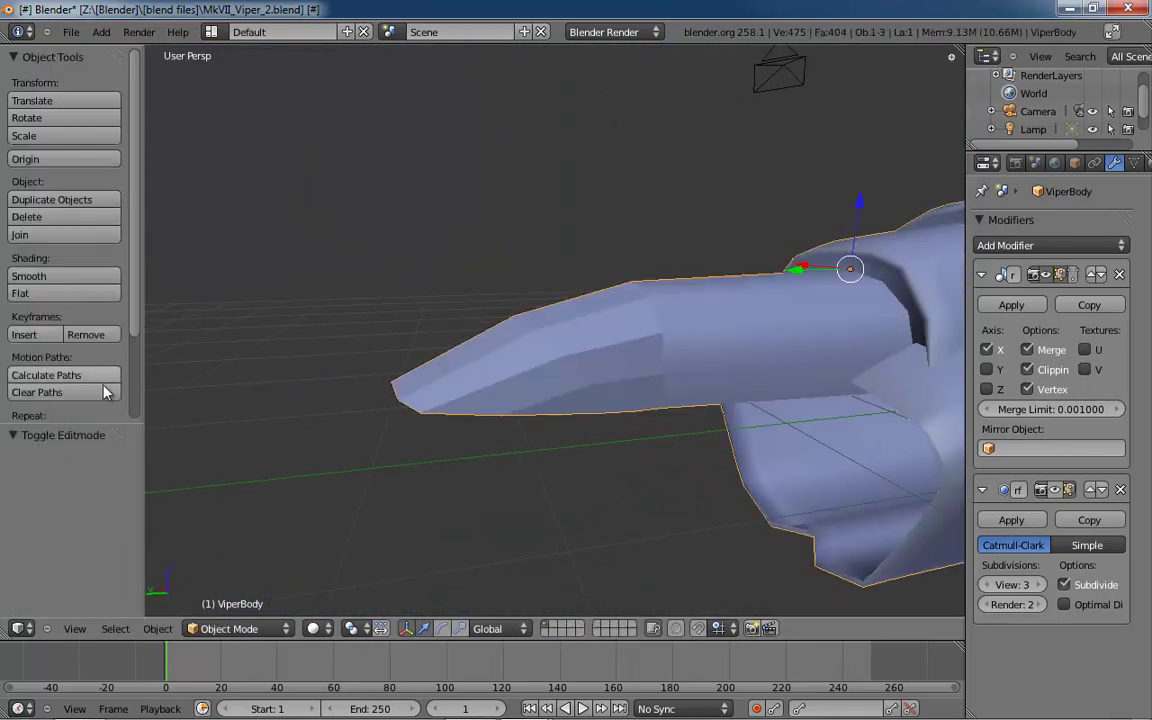
left_click(72, 278)
middle_click_drag(480, 325, 679, 337)
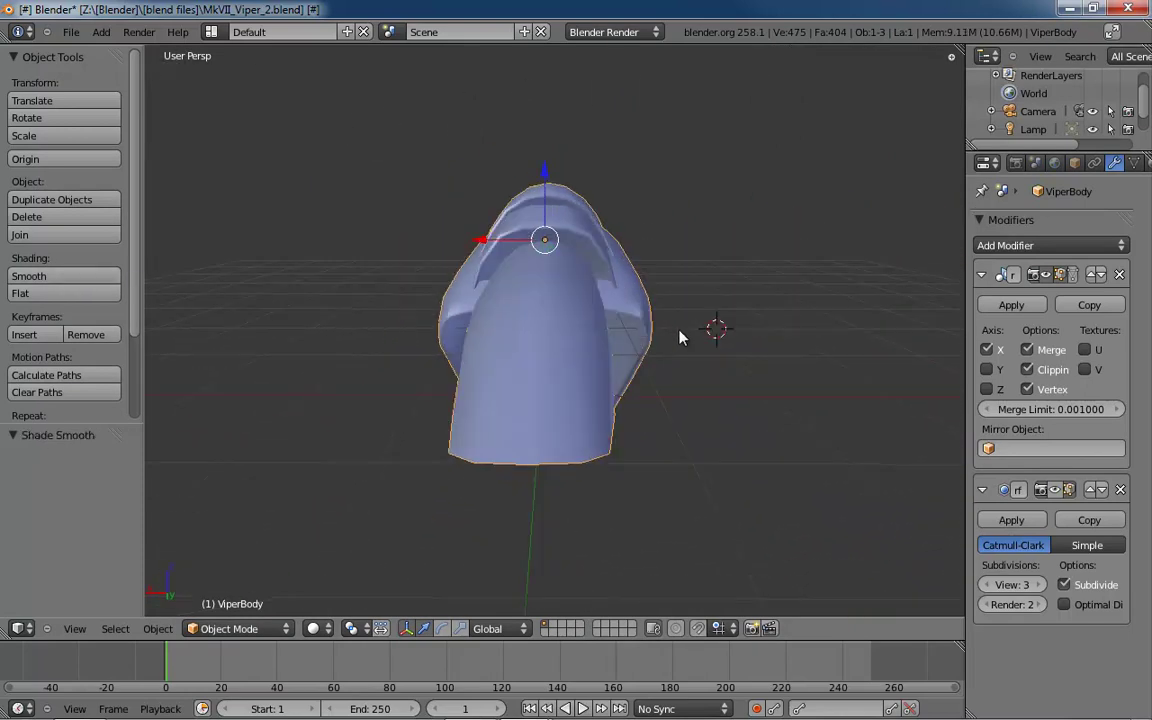
- Compare the wireframe canopy with the back-view reference image, then enter Edit Mode with vertex selection in the back view
key("ctrl+KP_1")
key("z")
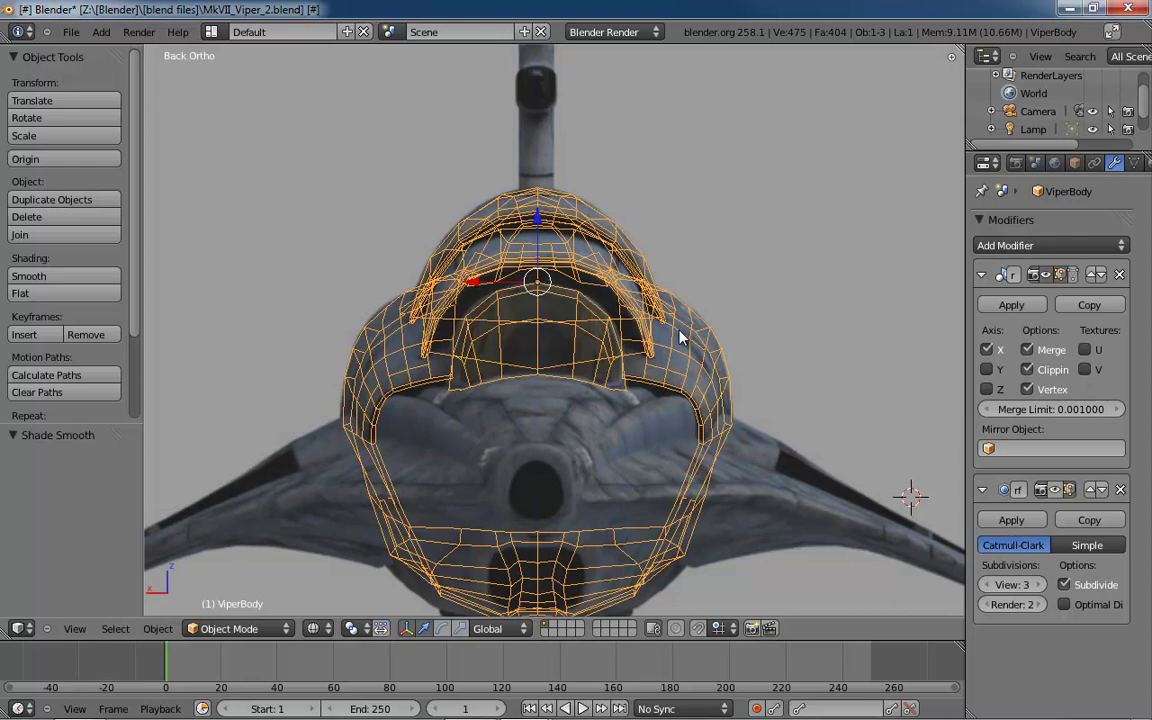
scroll(600, 384, "up", 5)
scroll(600, 384, "up", 2)
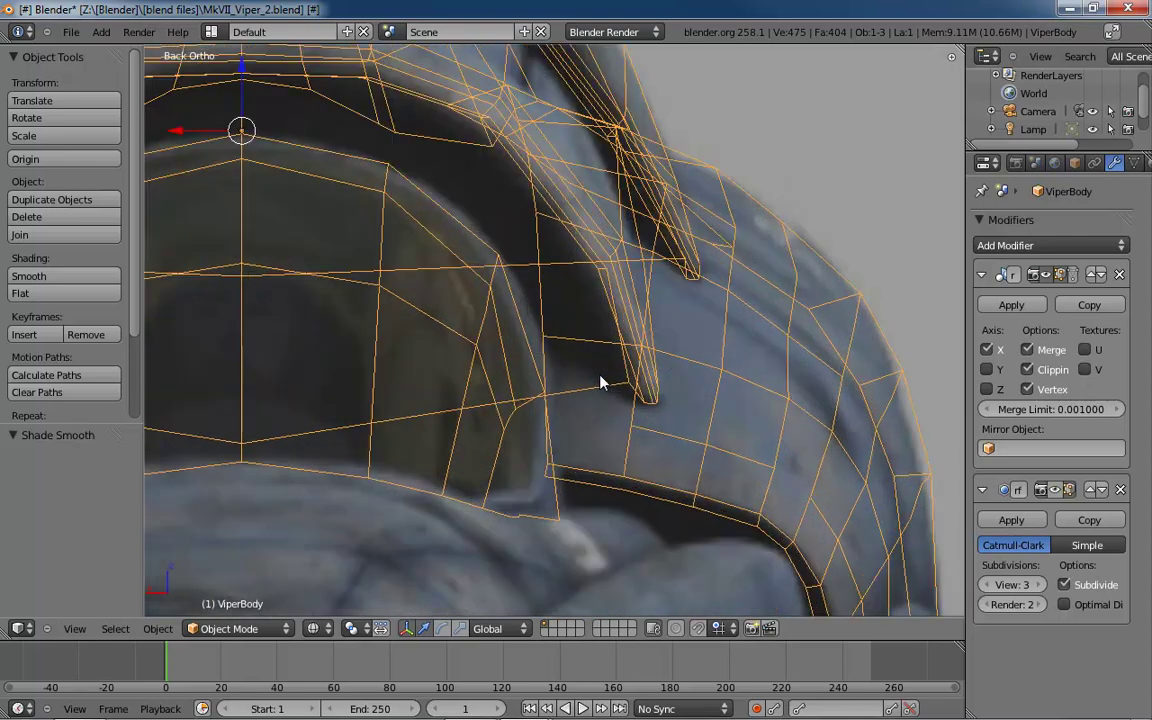
middle_click_drag(586, 378, 674, 368, "shift")
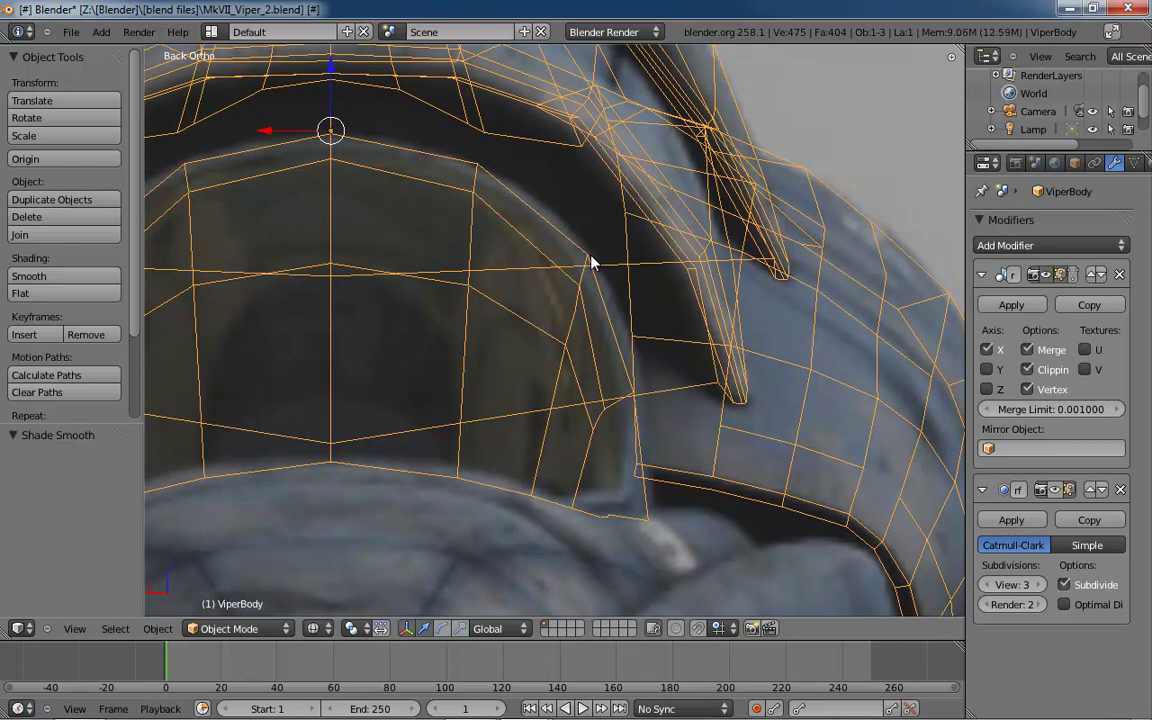
key("ctrl+Tab")
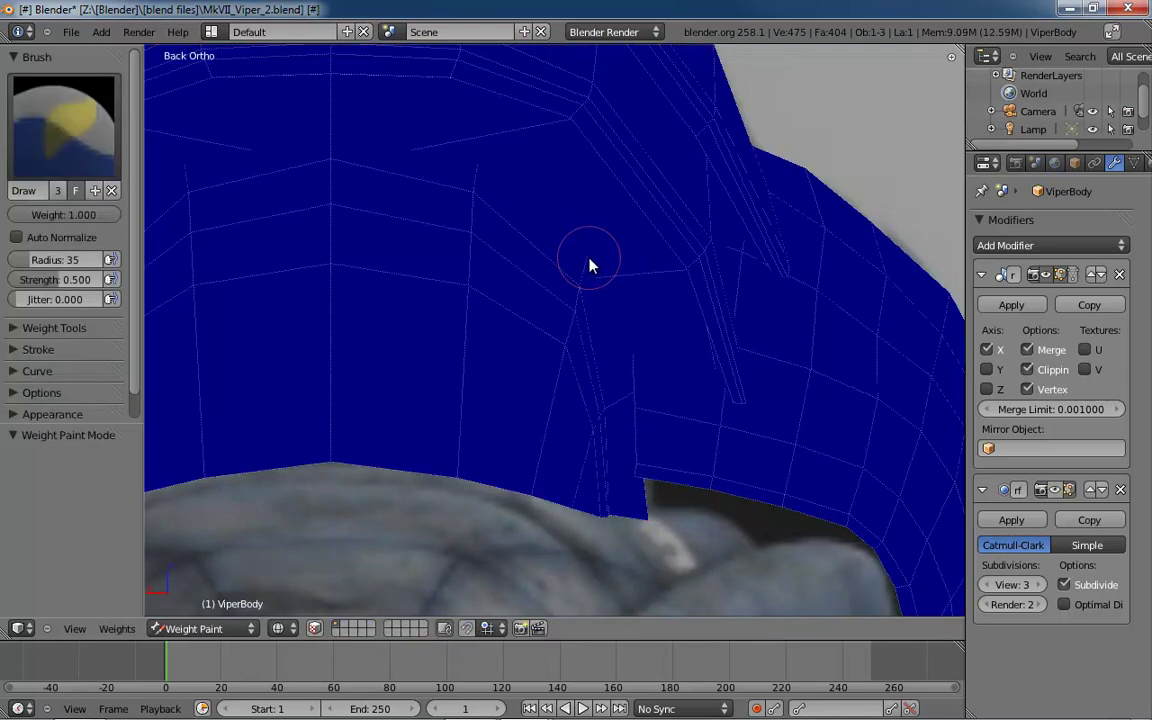
key("ctrl+Tab")
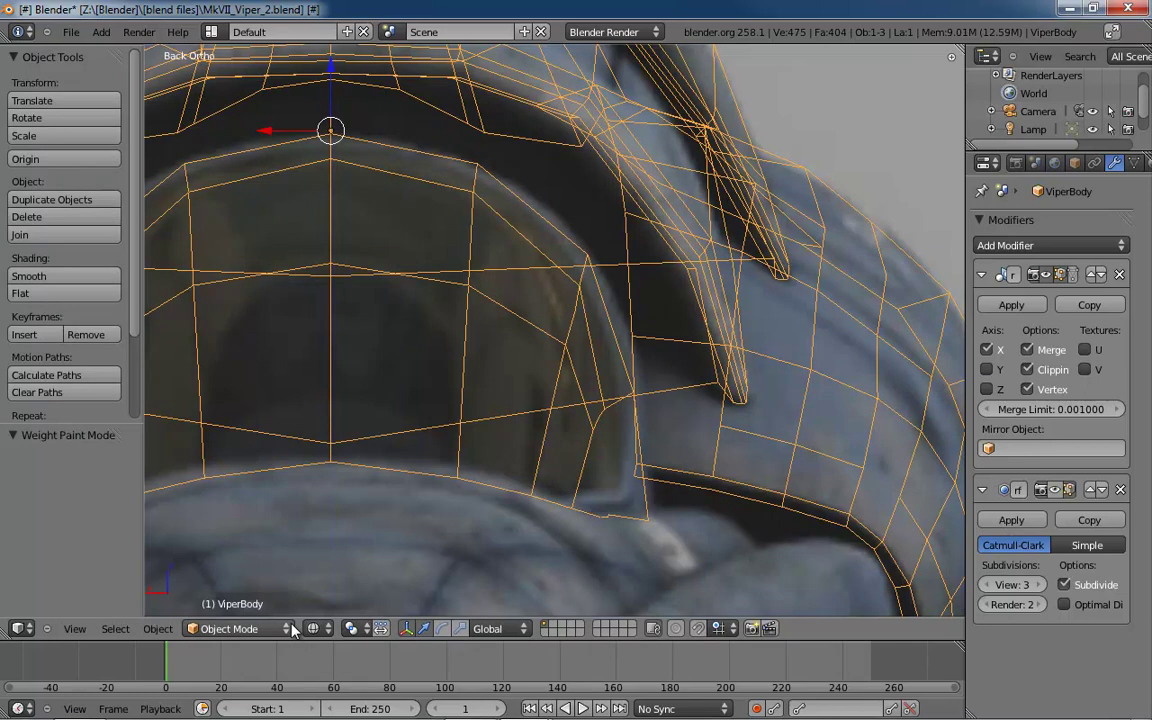
middle_click_drag(607, 399, 520, 390)
key("Tab")
key("ctrl+Tab")
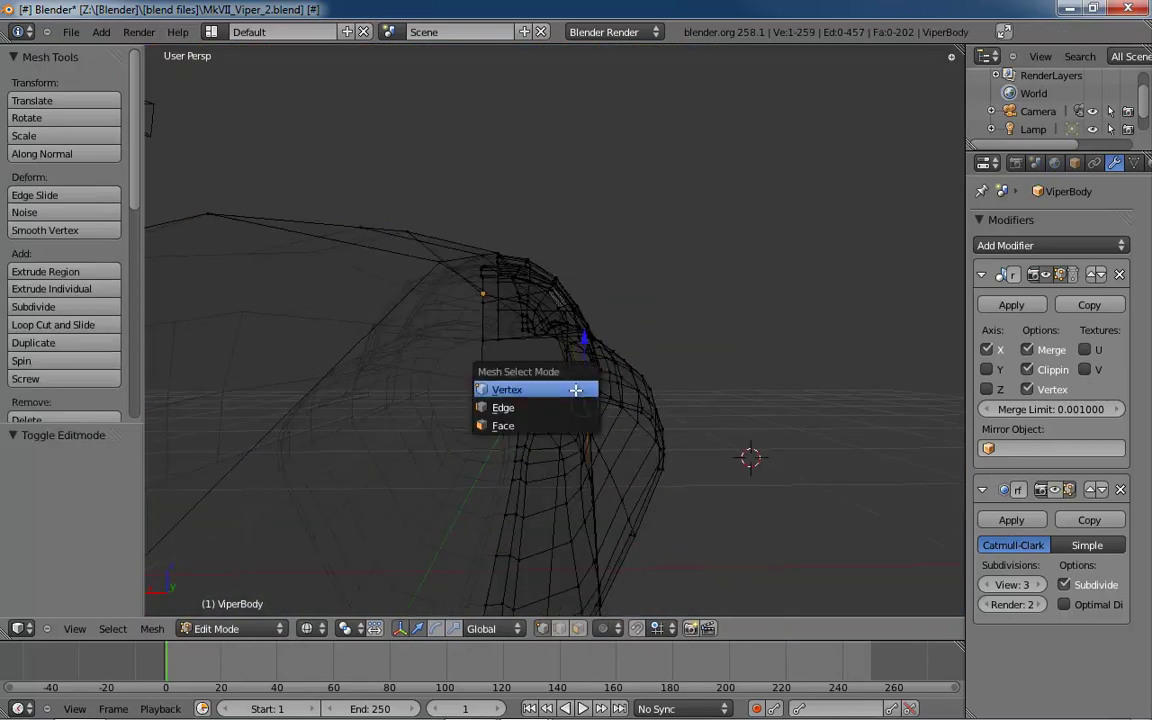
left_click(521, 389)
key("ctrl+KP_1")
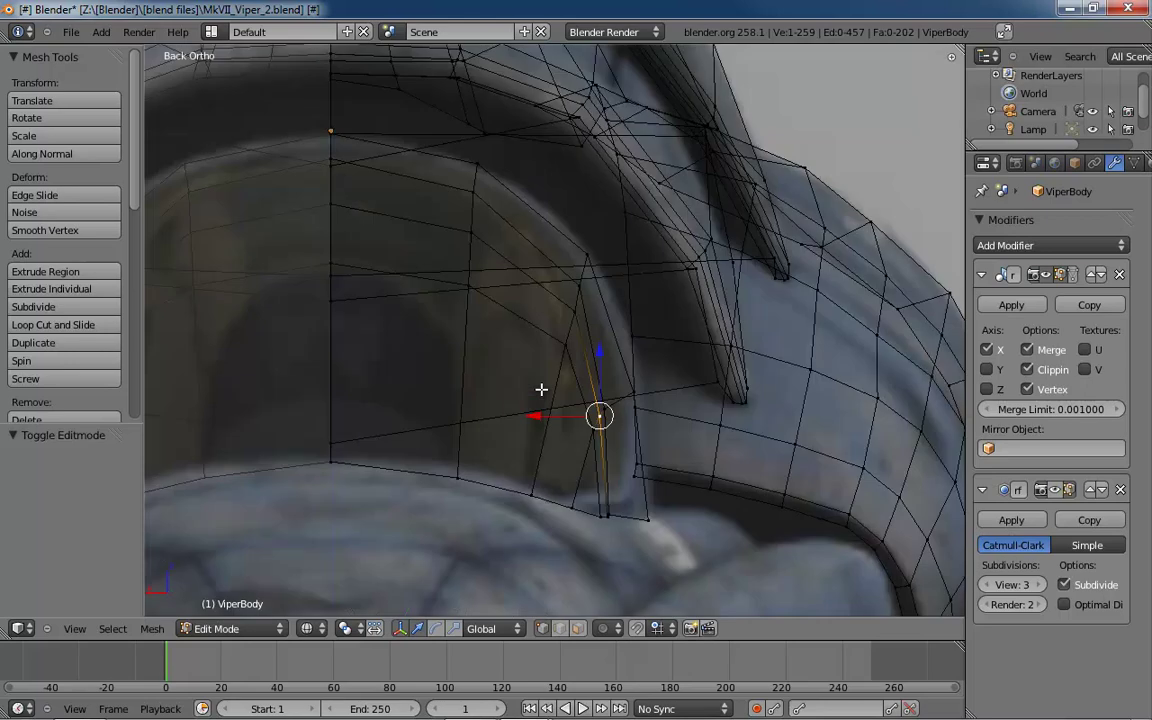
- Move the outermost upper side vertex of the canopy -0.010 in X and 0.0135 in Z, and the next inner one -0.015 and 0.022
right_click(590, 255)
key("g")
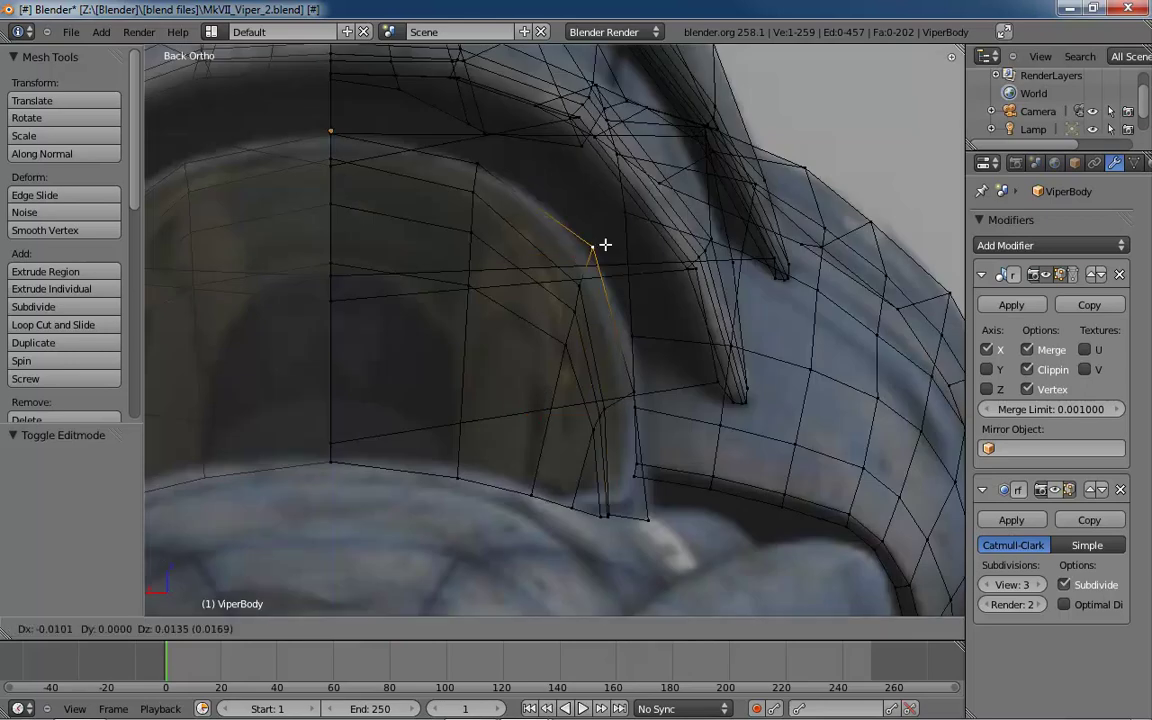
left_click(605, 245)
key("g")
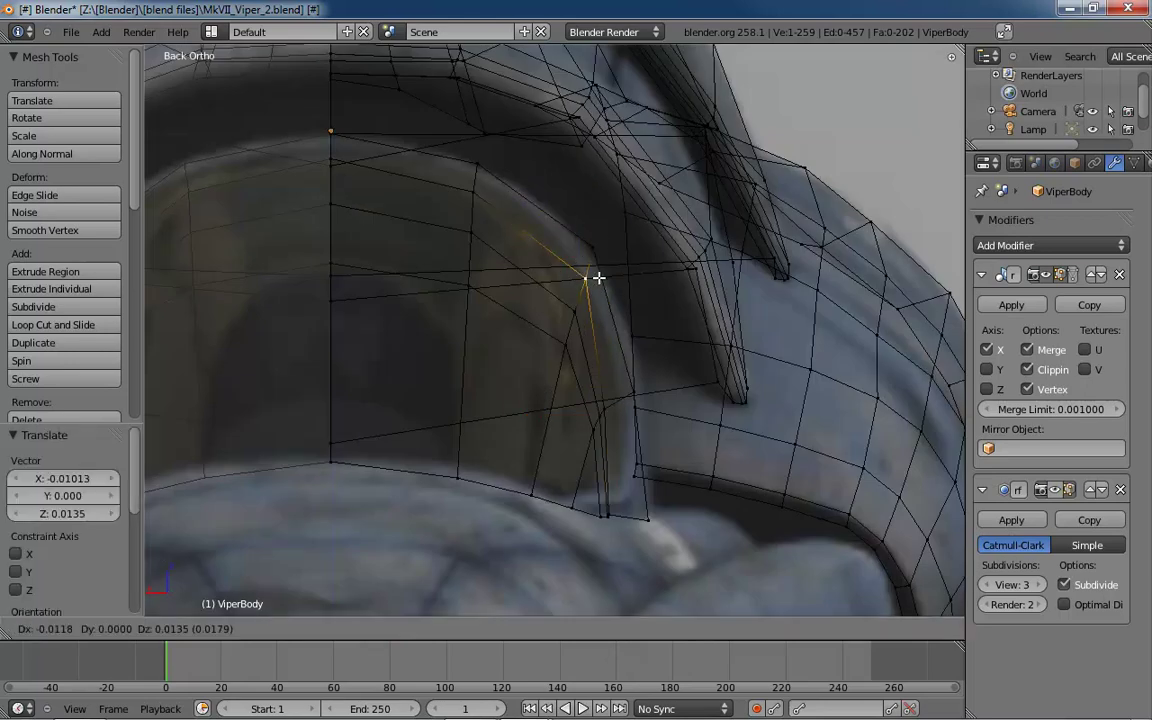
left_click(582, 313)
- Shift the third upper side vertex -0.007 in X and 0.007 in Z, and the innermost one -0.007 in X and 0.002 in Z
right_click(582, 312)
key("g")
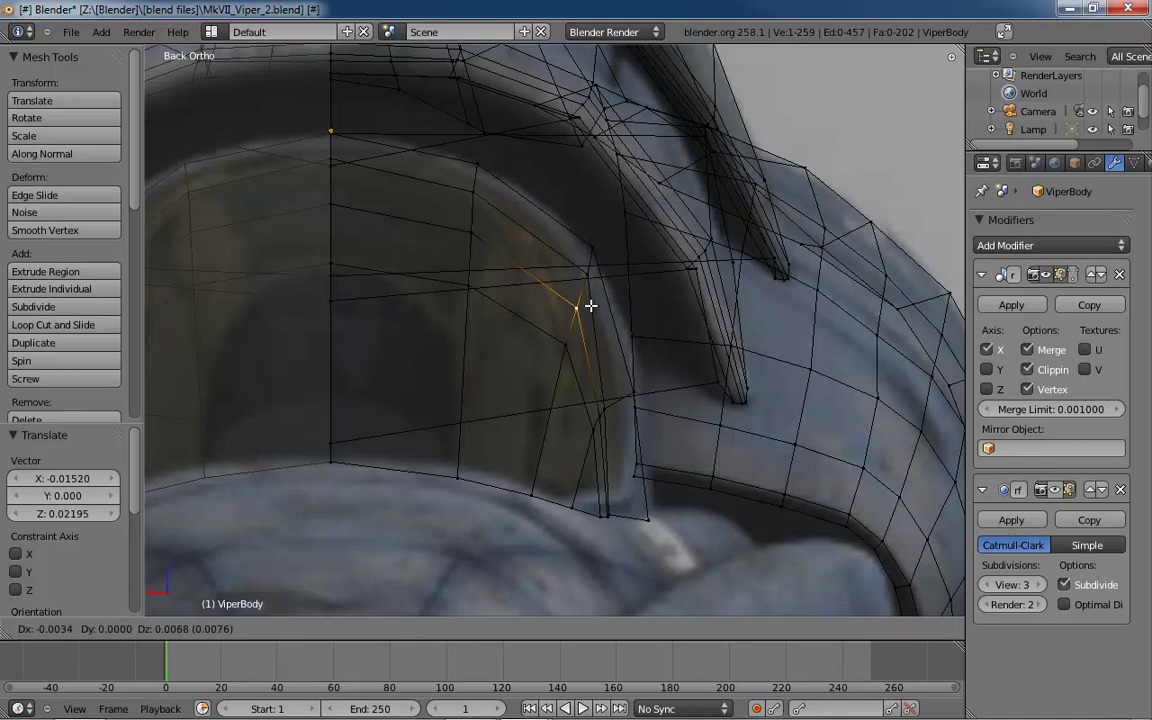
left_click(591, 305)
right_click(568, 342)
key("g")
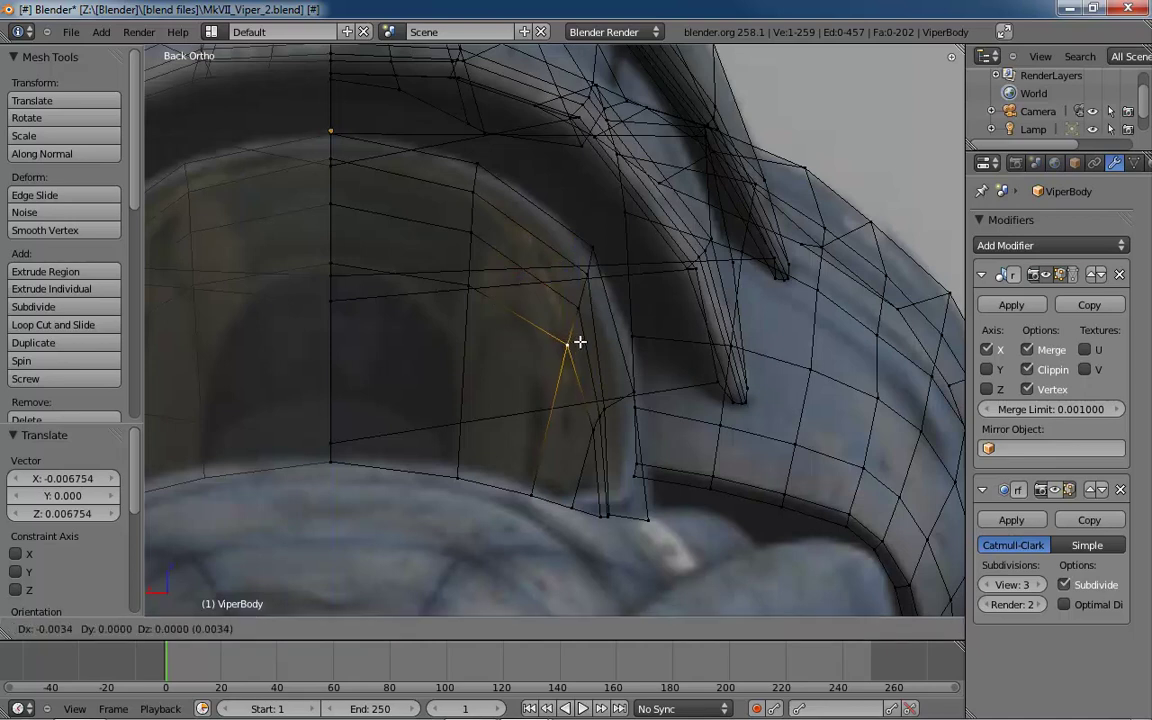
left_click(580, 340)
- Move the outermost lower side vertex -0.020 in X and 0.008 in Z, and the next loop's lower side vertex -0.051 and 0.022
right_click(607, 410)
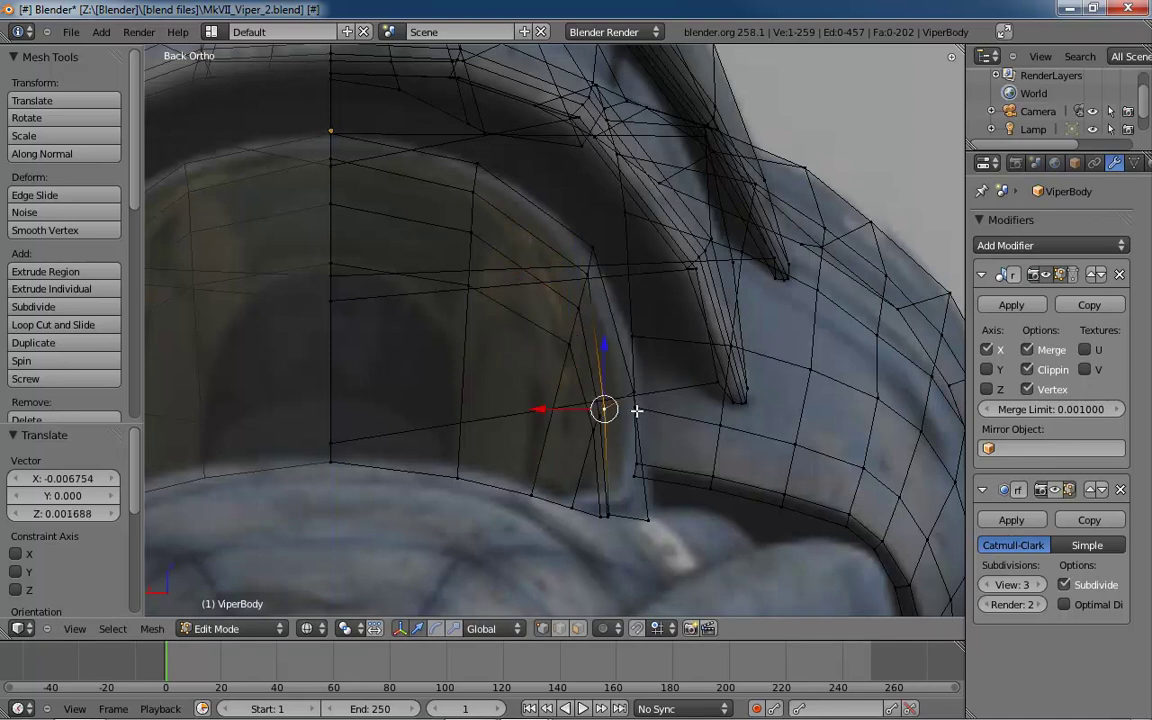
right_click(637, 390)
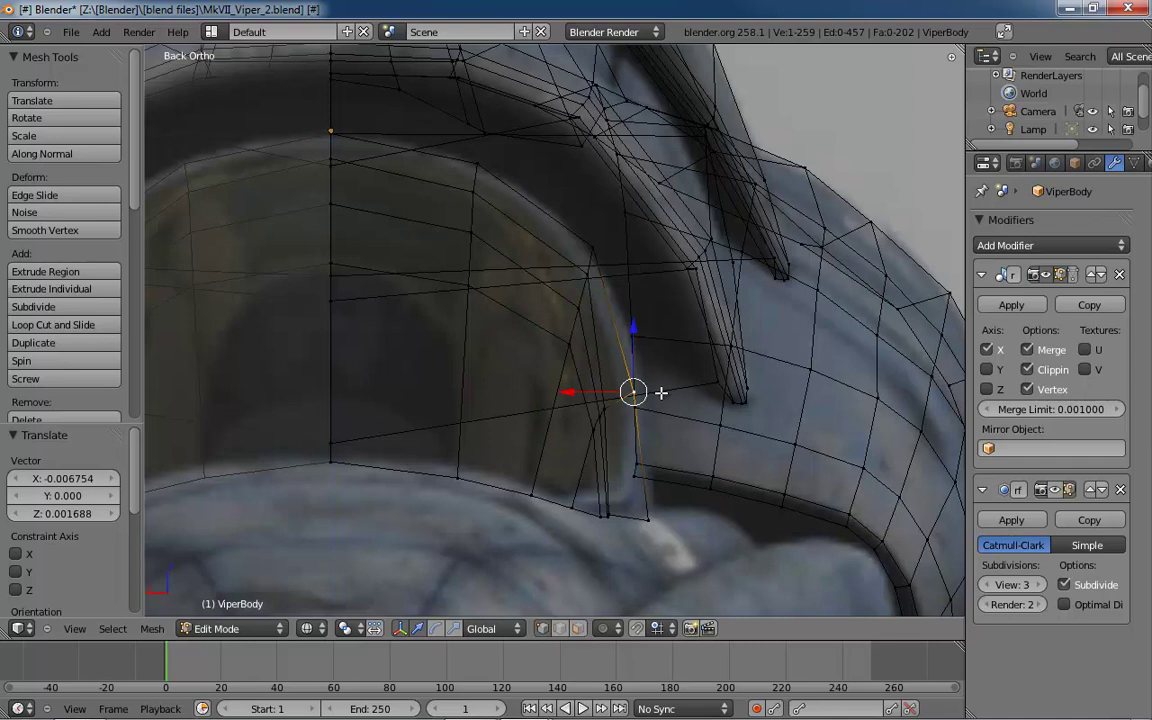
key("g")
left_click(651, 389)
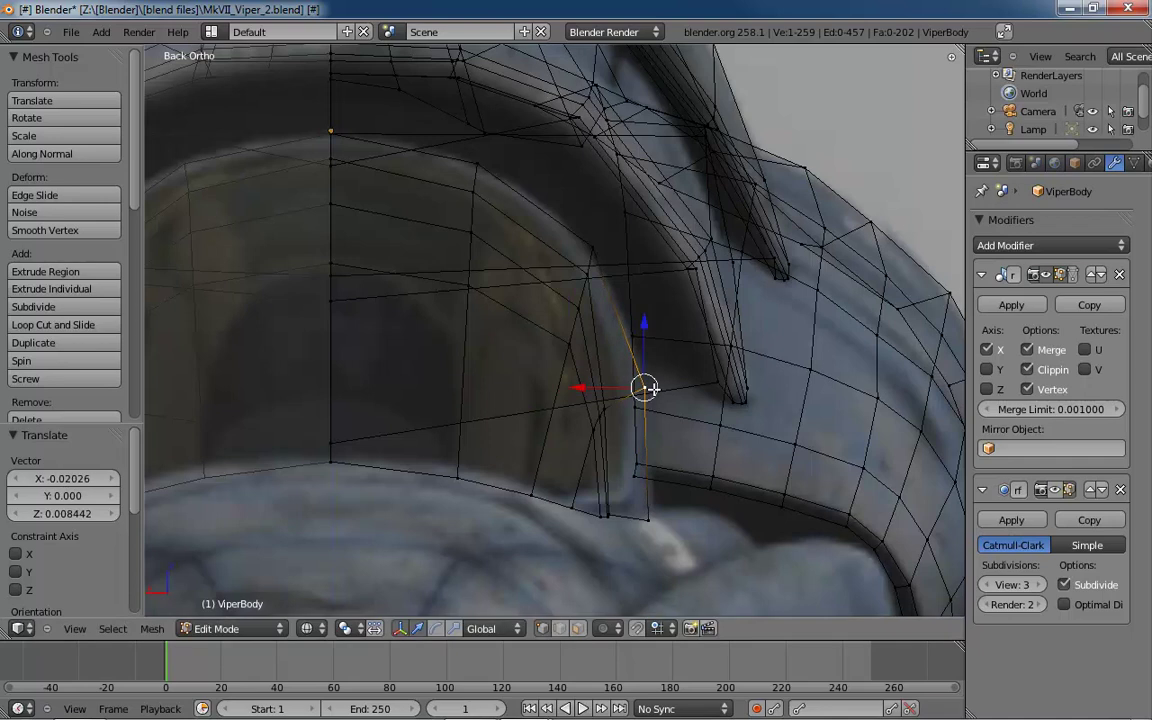
right_click(608, 409)
key("g")
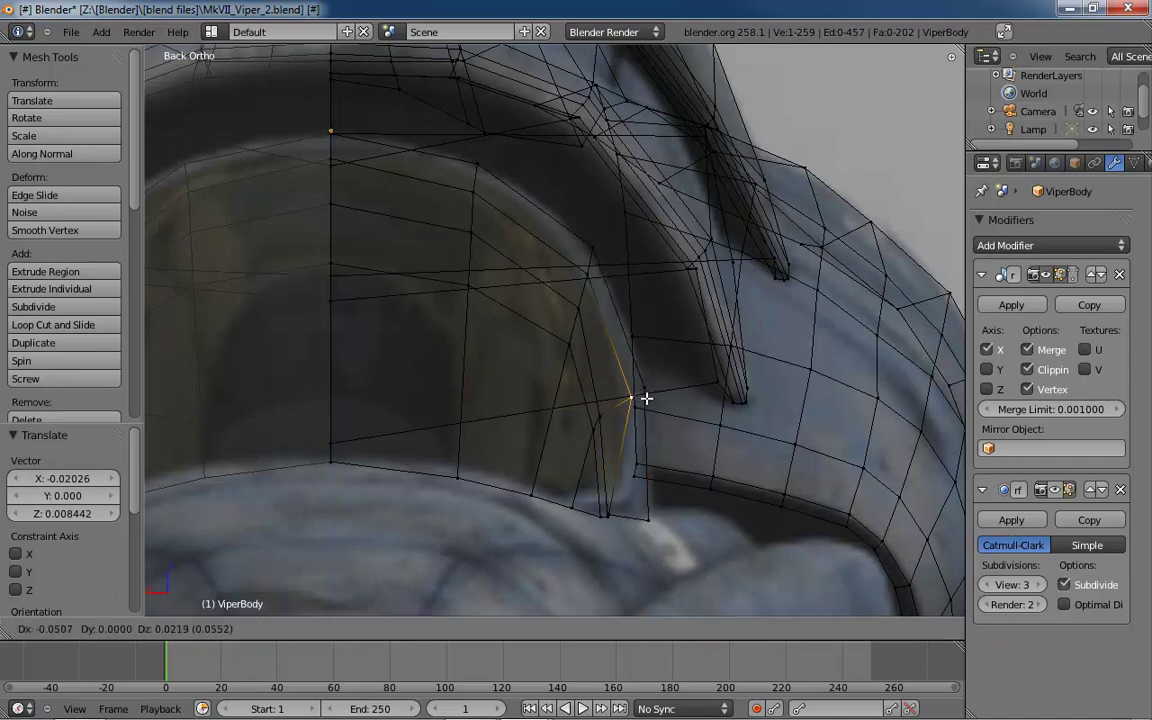
left_click(645, 398)
- Move the third loop's lower side vertex -0.034 in X and 0.015 in Z, and the innermost one -0.019 in X and 0.008 in Z
right_click(607, 411)
key("g")
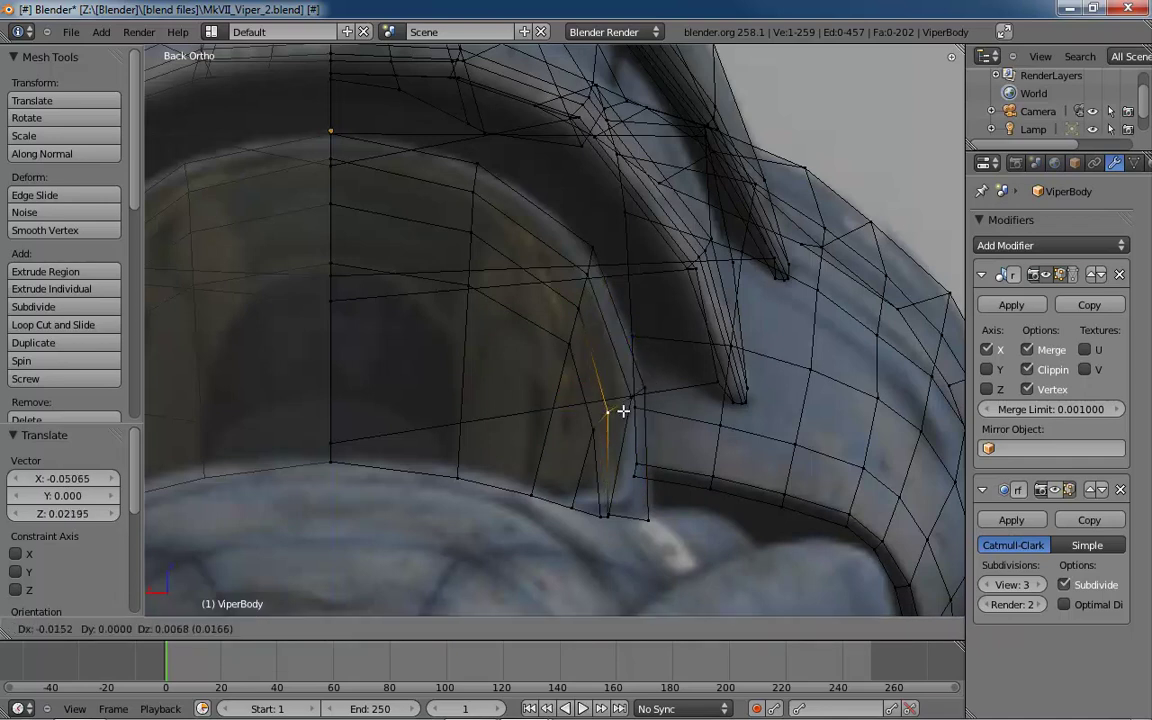
left_click(630, 408)
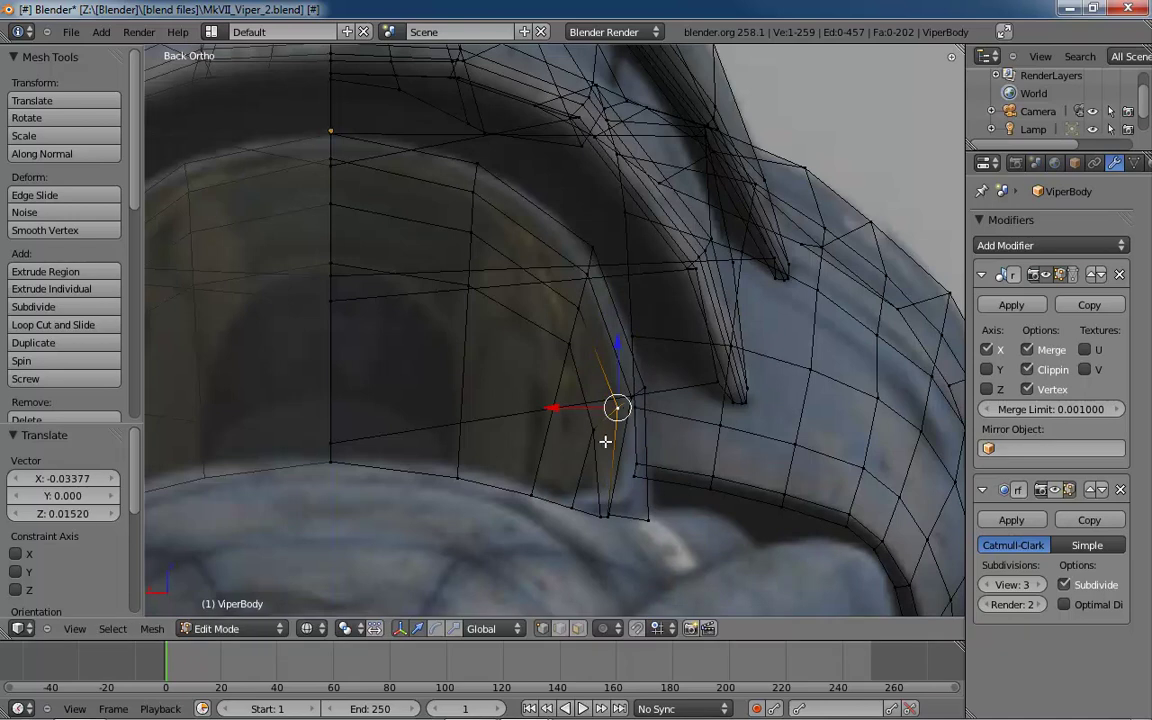
right_click(594, 430)
key("g")
left_click(608, 425)
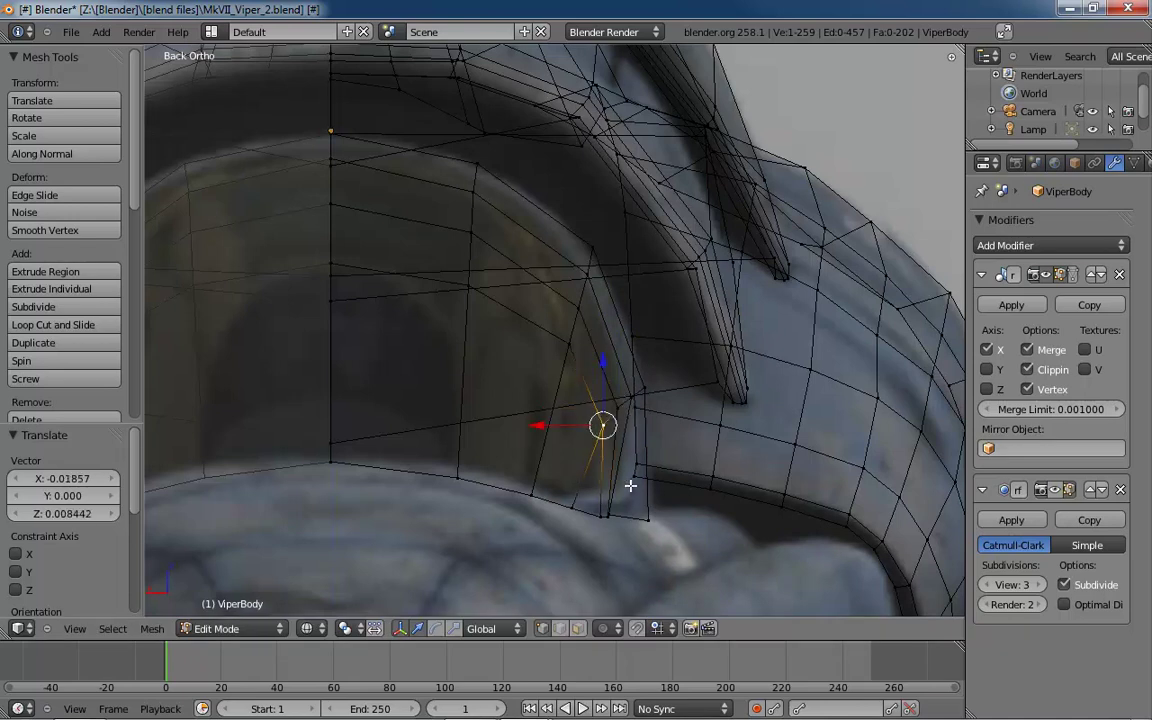
- Move the second loop's bottom vertex about -0.036 in X, and shift the outermost bottom vertex -0.005 in X and 0.0135 in Z
right_click(610, 512)
key("g")
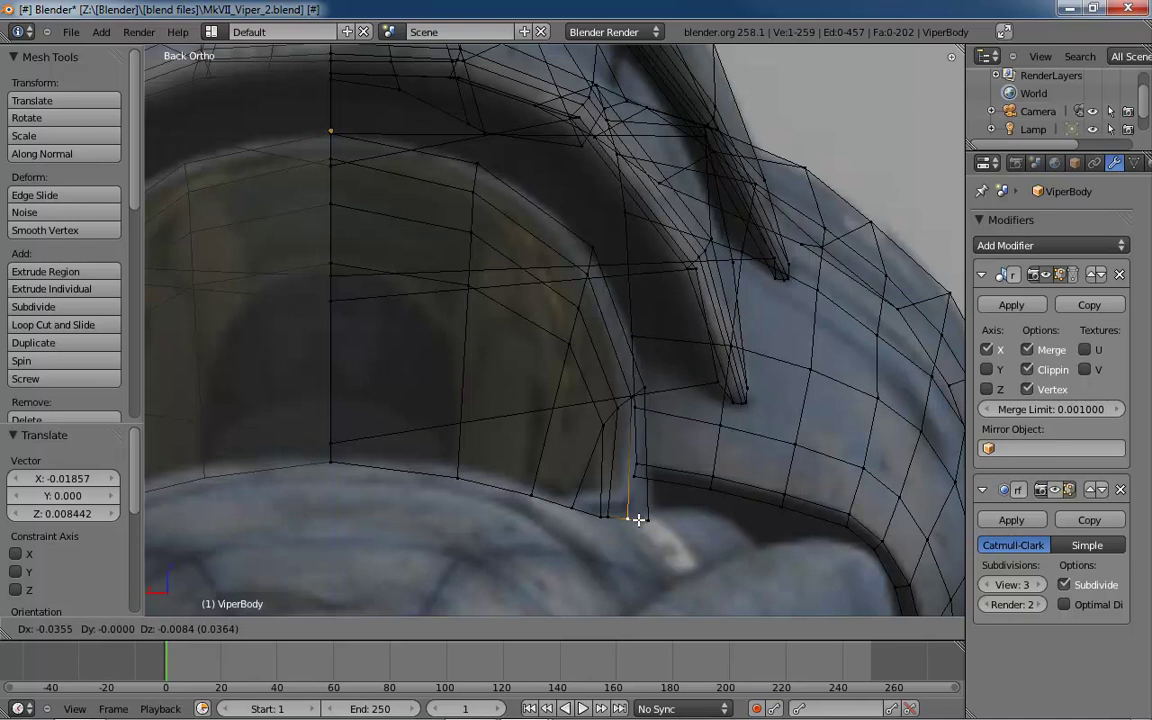
left_click(638, 520)
left_click(646, 520)
right_click(651, 520)
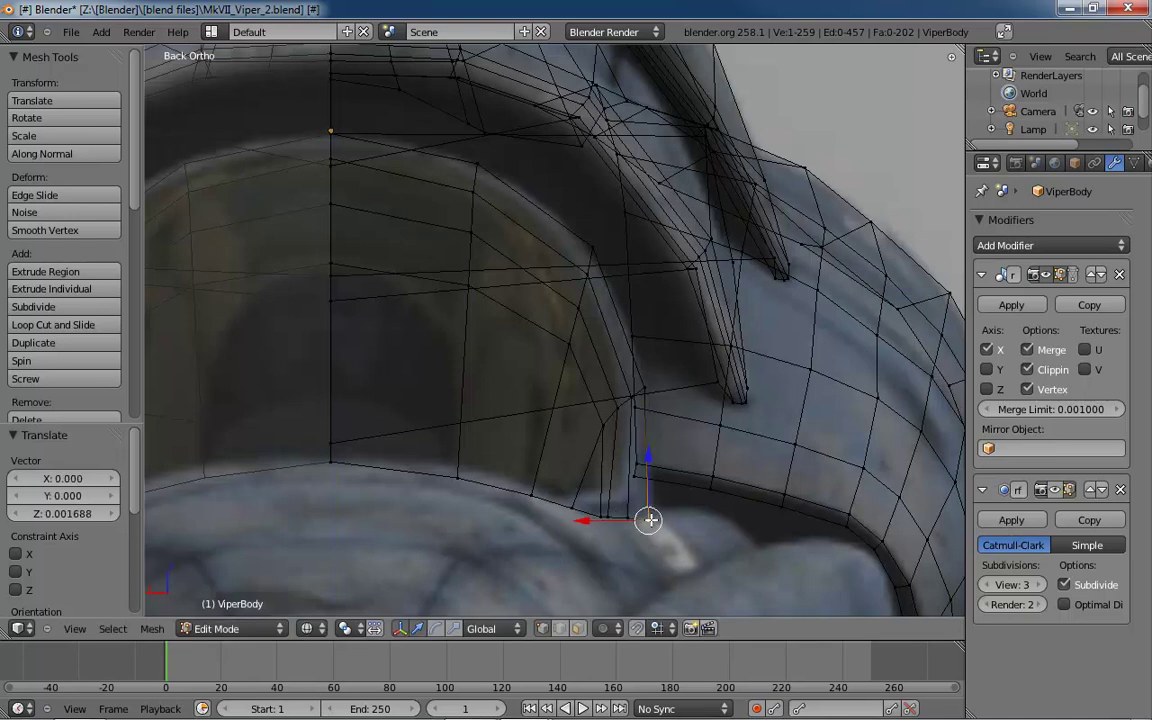
key("g")
left_click(657, 512)
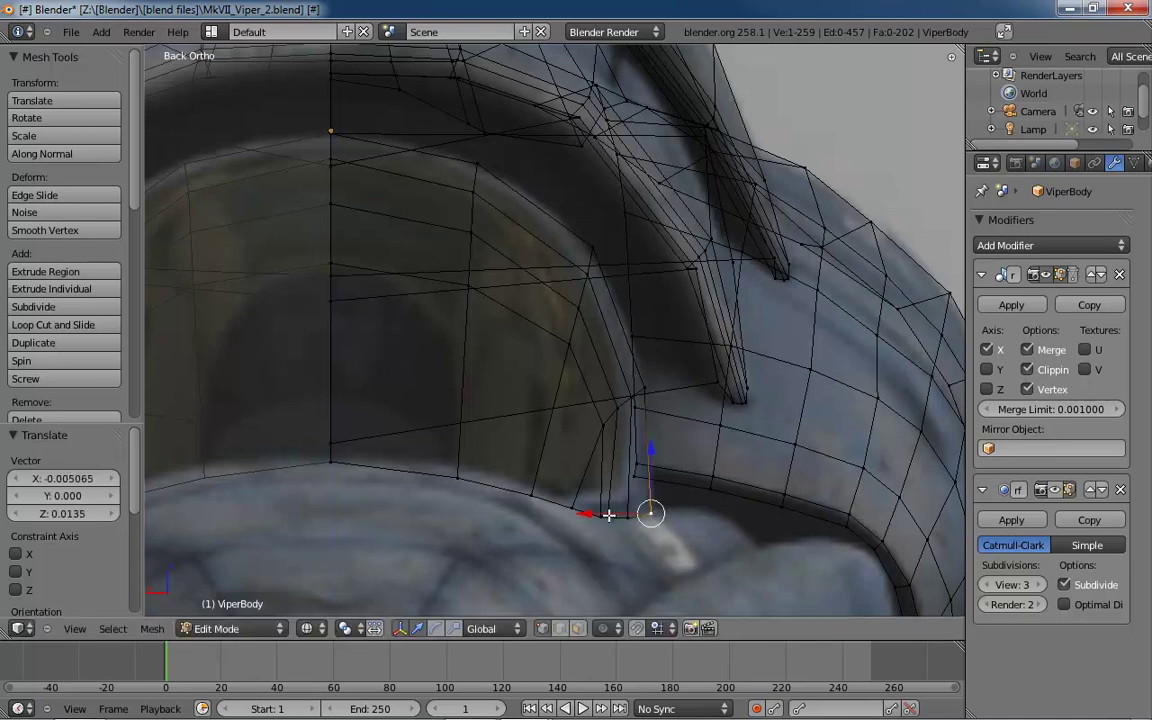
- Move the bottom vertex just inside the second loop's bottom vertex -0.0135 in X and -0.0017 in Z
left_click(609, 517)
left_click(608, 518)
right_click(534, 541)
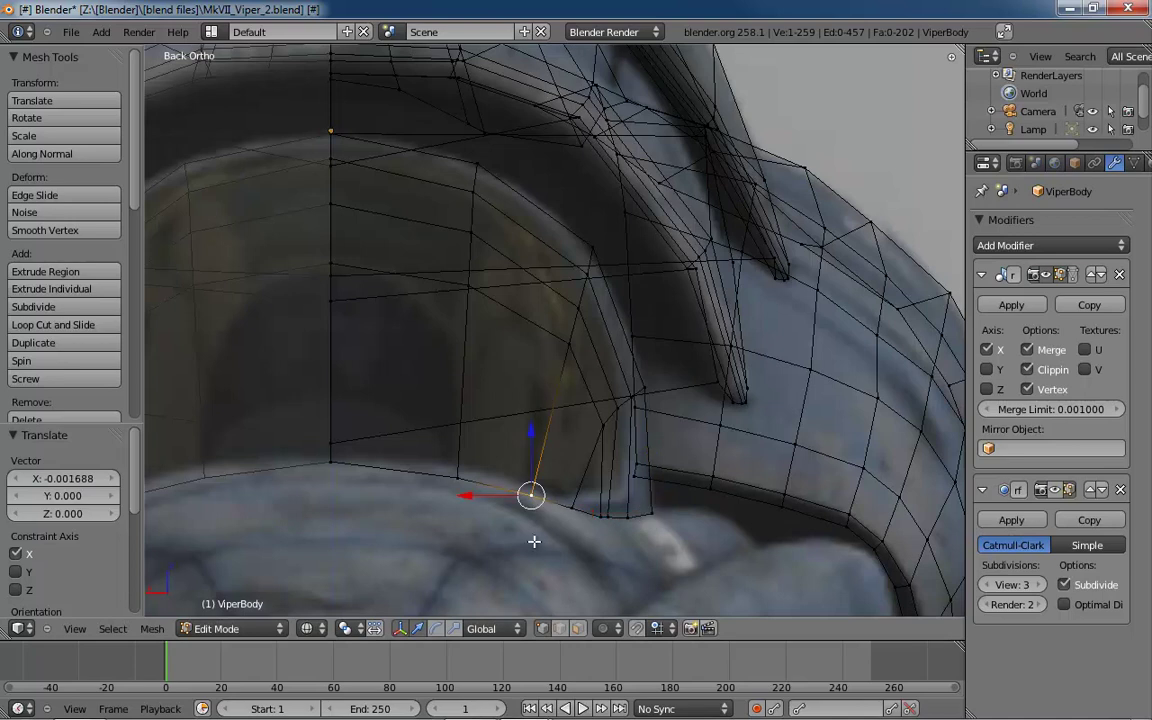
right_click(608, 517)
key("g")
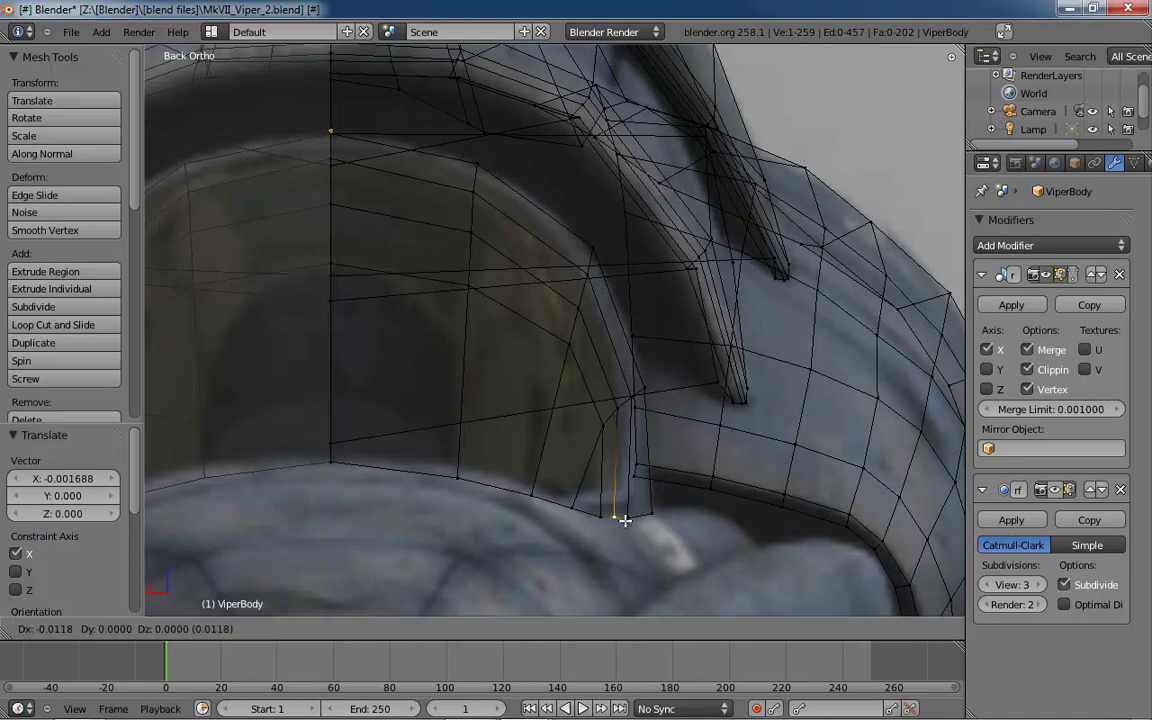
left_click(625, 522)
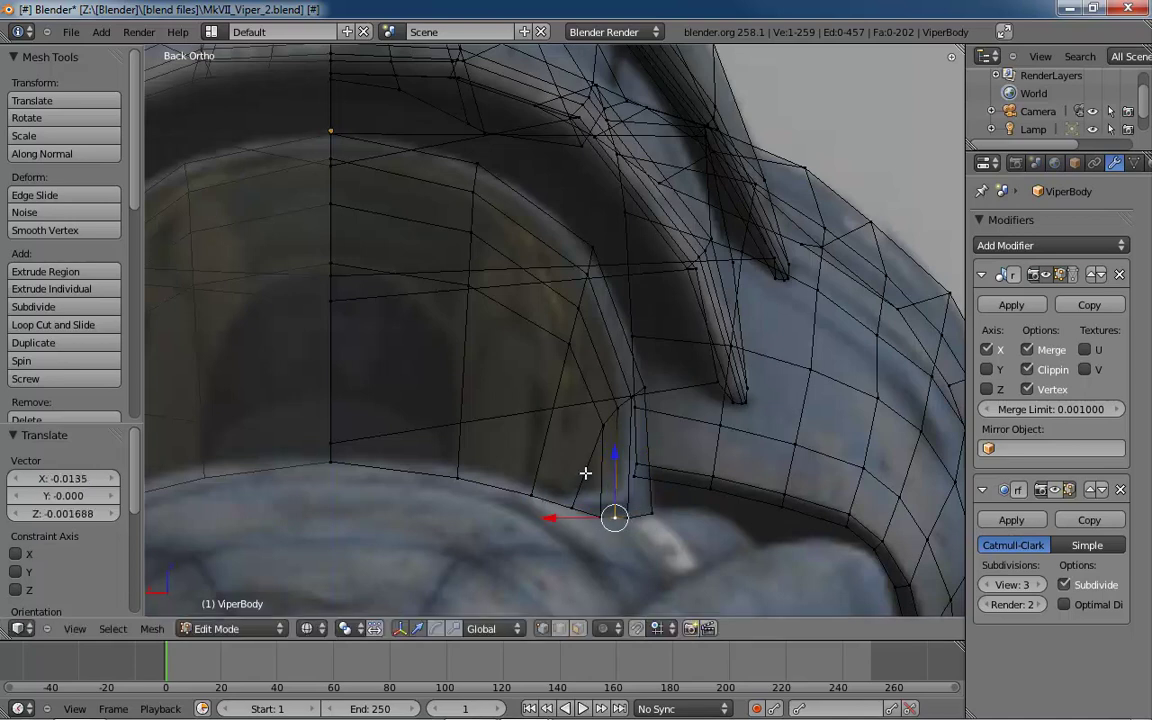
- Raise the bottom vertex beside the centreline 0.017 in Z, and the centreline vertex and the next one outward 0.005 each
middle_click_drag(547, 453, 667, 417, "shift")
right_click(579, 441)
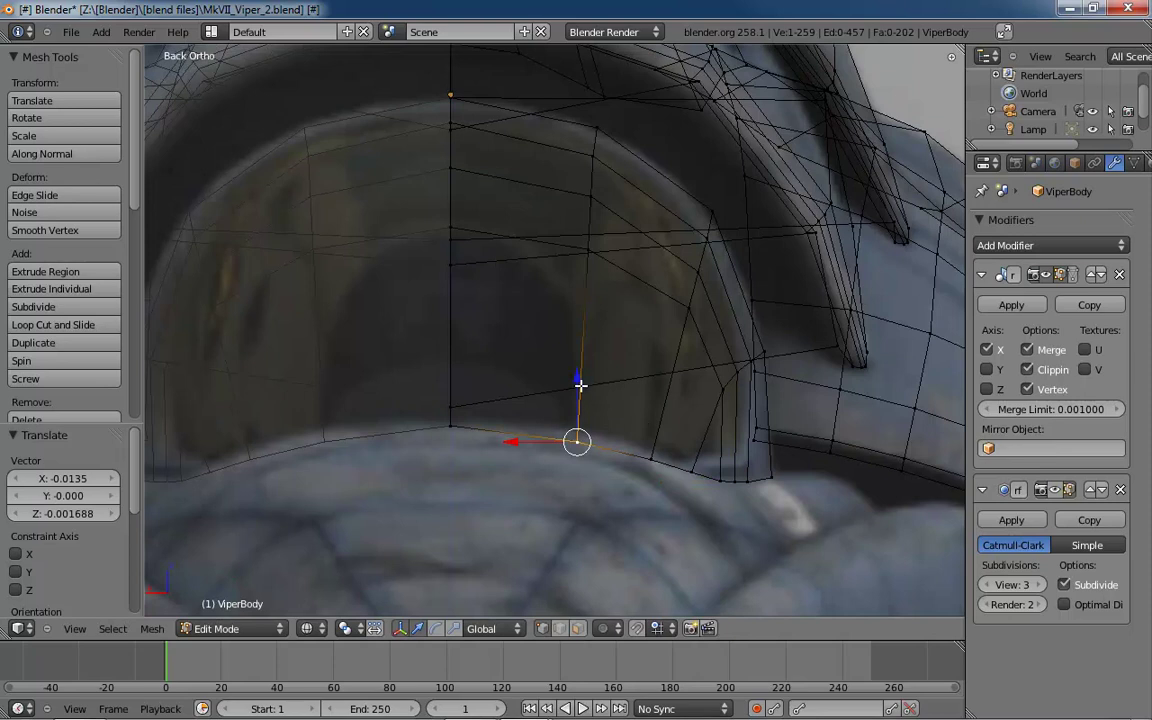
left_click_drag(579, 381, 578, 373)
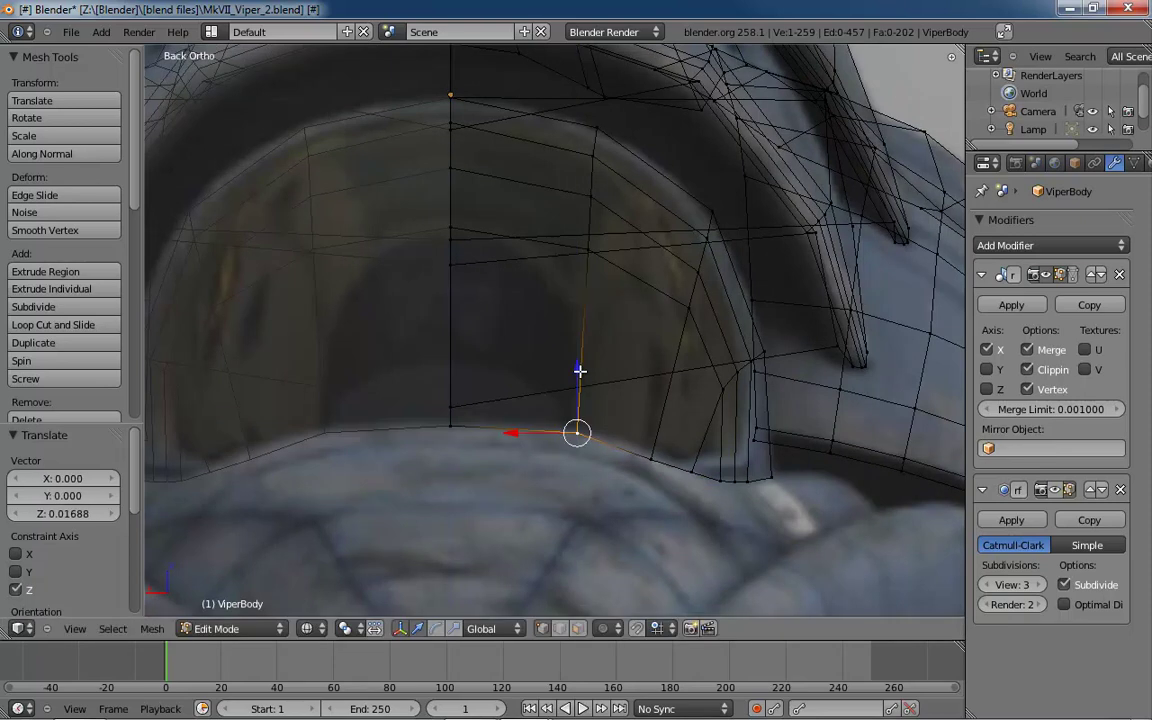
right_click(450, 427)
left_click_drag(452, 368, 452, 361)
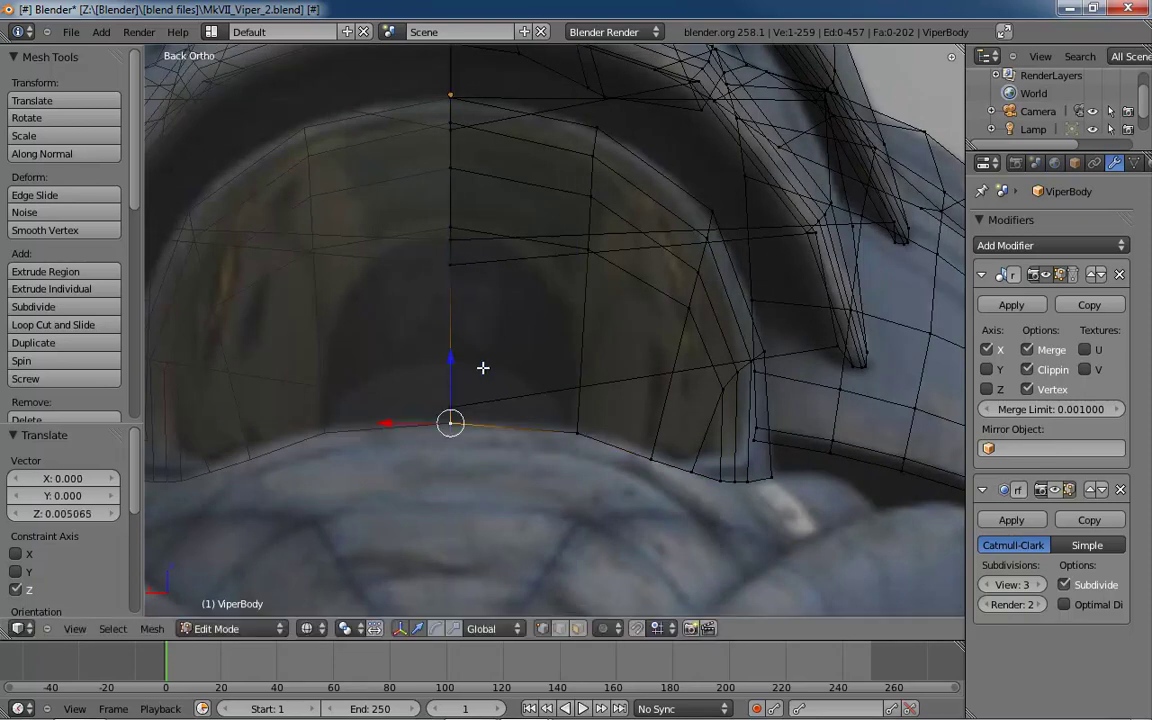
right_click(652, 458)
key("g")
key("z")
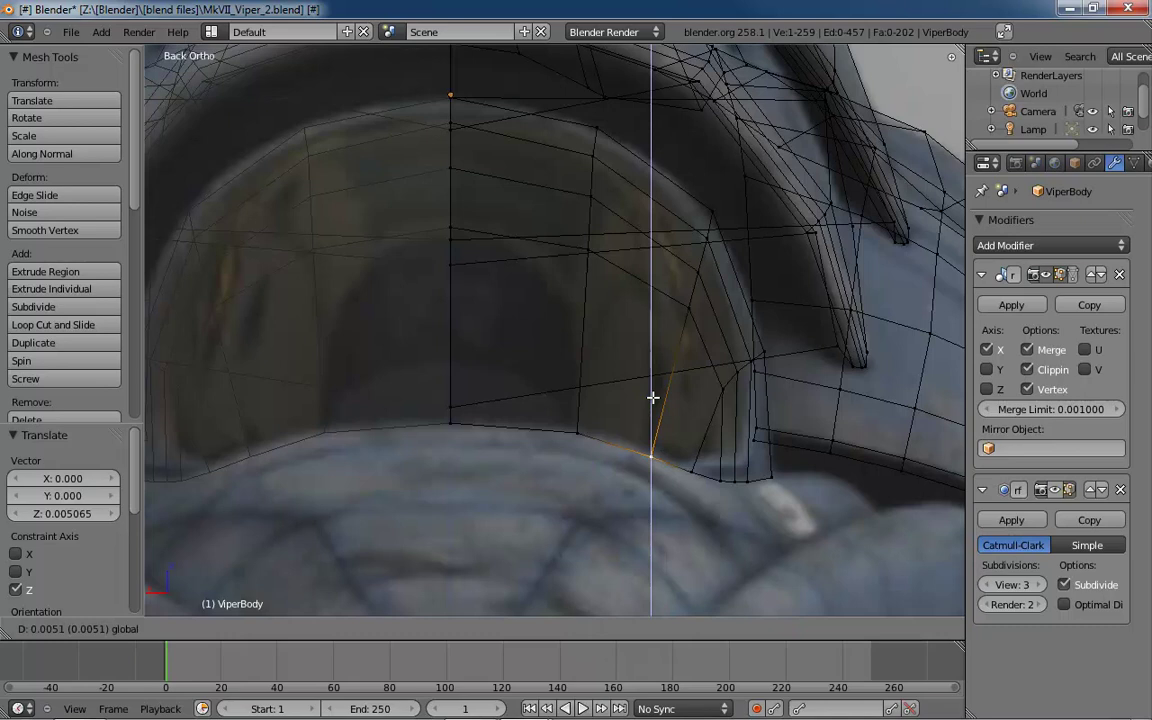
left_click_drag(653, 398, 653, 398)
- Examine the smoothed canopy and body shape from several angles in solid shading, outside mesh editing
middle_click_drag(868, 390, 654, 427)
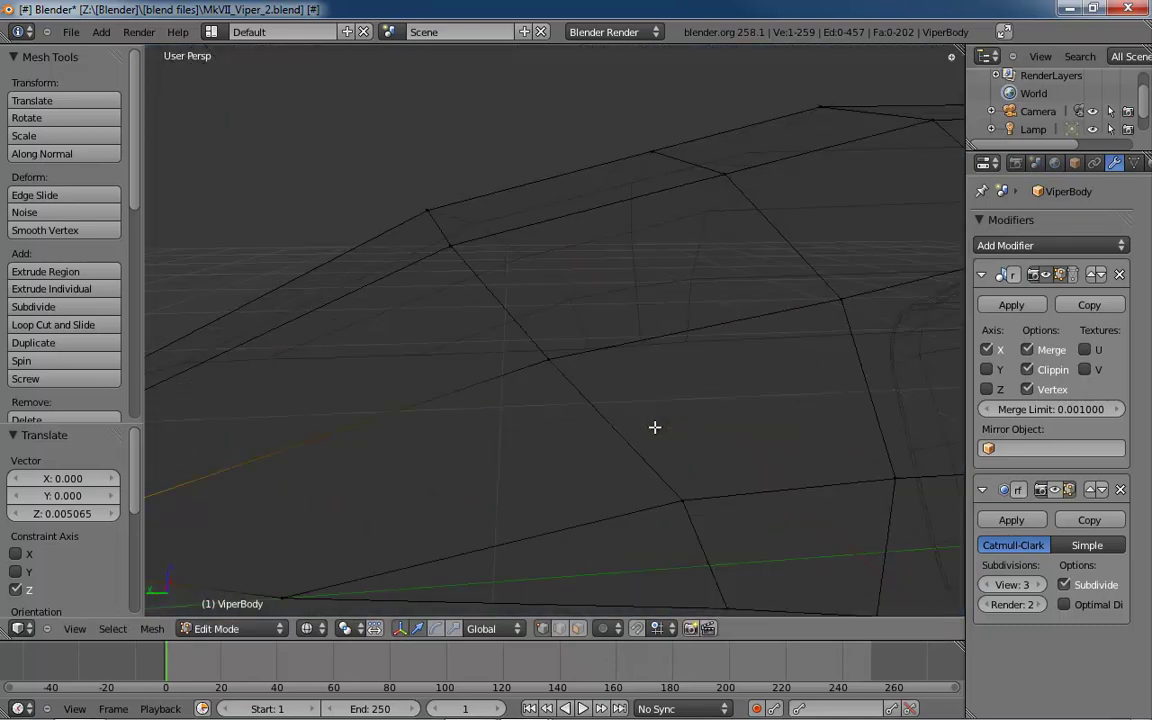
scroll(655, 427, "down", 5)
key("z")
mouse_move(761, 365)
middle_mouse_down()
mouse_move(589, 357)
mouse_move(459, 427)
mouse_move(414, 496)
mouse_move(607, 419)
mouse_move(620, 375)
middle_mouse_up()
key("z")
key("z")
key("Tab")
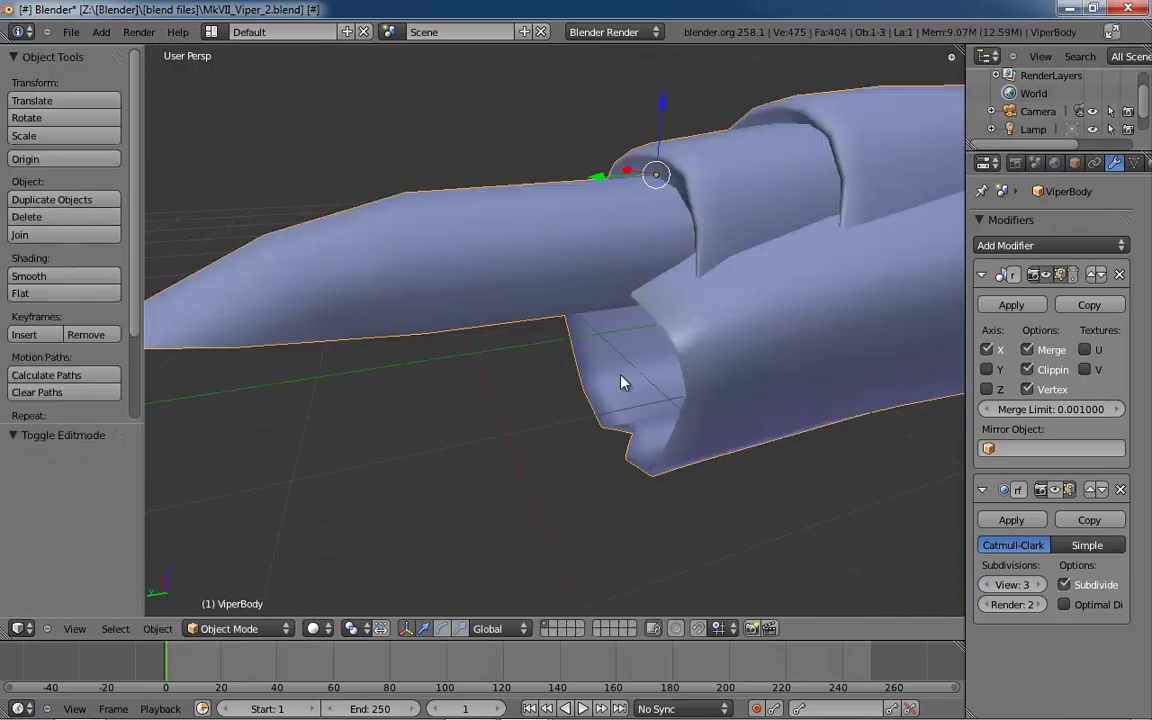
scroll(622, 395, "down", 6)
middle_click_drag(607, 386, 584, 322)
scroll(543, 334, "up", 4)
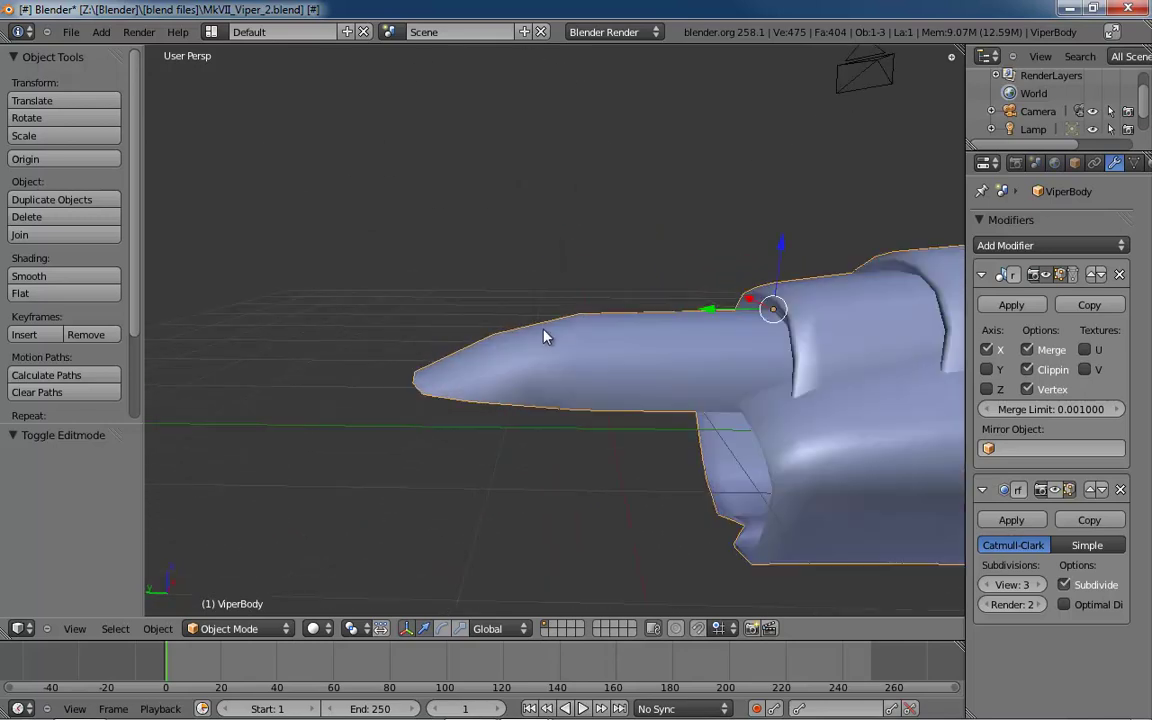
- In the left view, shift the second canopy loop's top edge 0.039 in Y and 0.016 in Z, plus another 0.013 and -0.001
key("Tab")
scroll(557, 328, "up", 5)
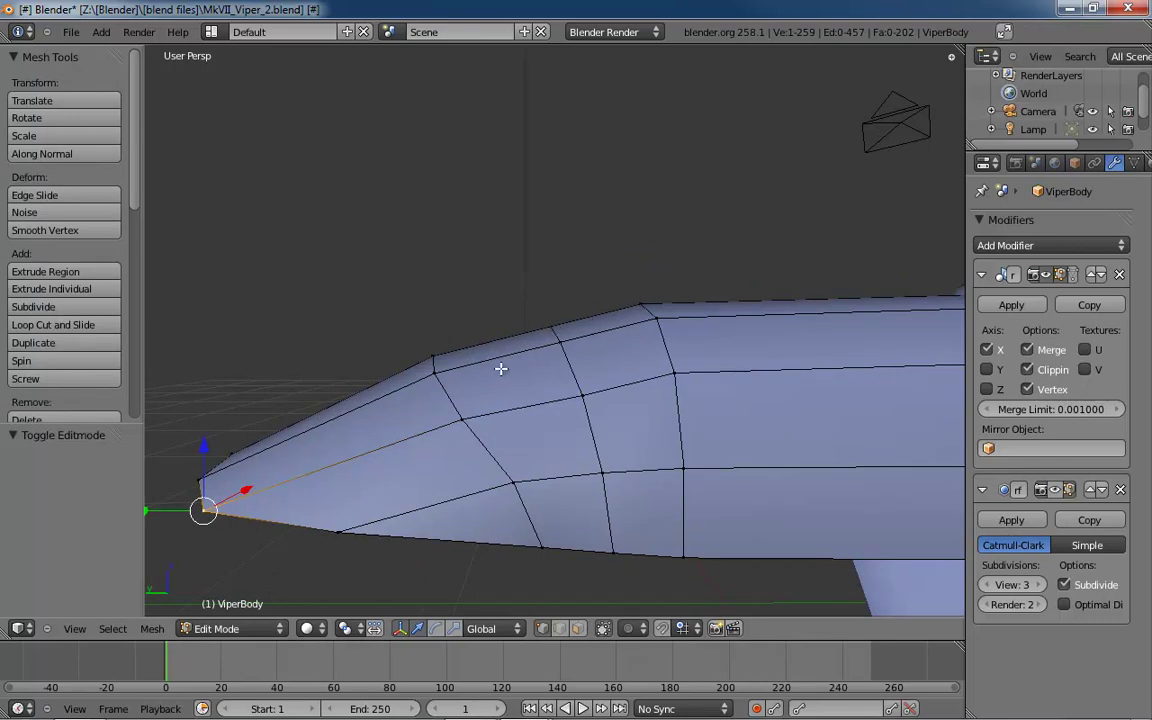
key("ctrl+KP_3")
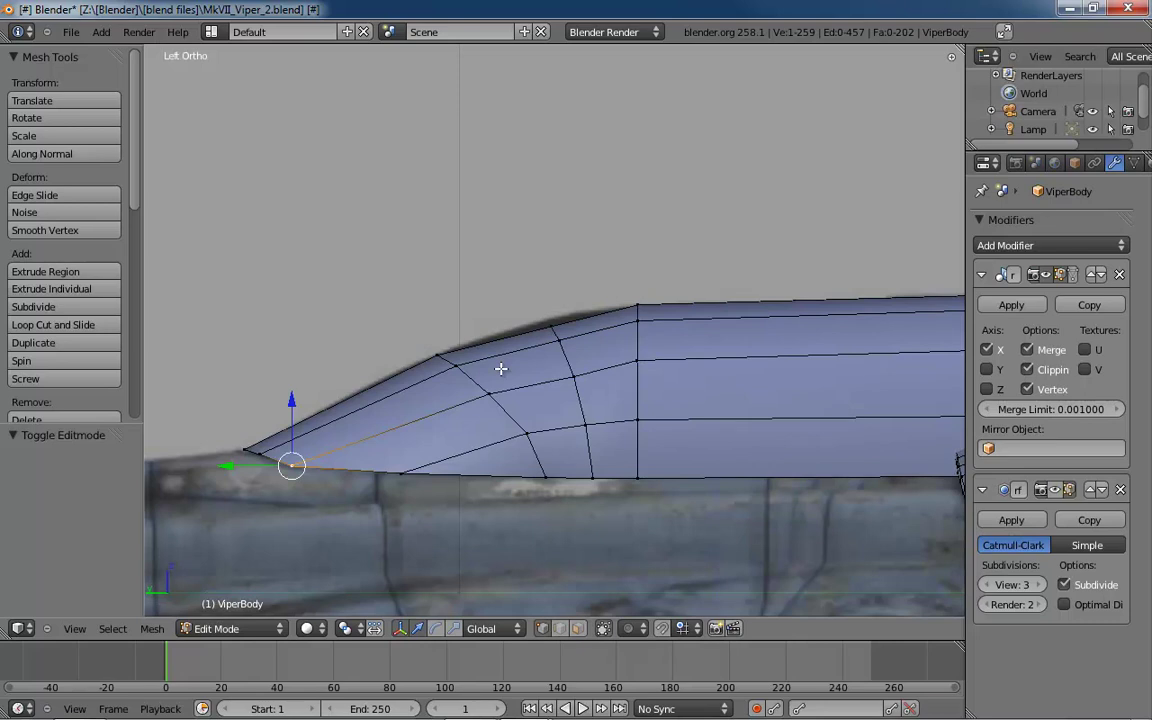
scroll(501, 369, "up", 5)
key("ctrl+Tab")
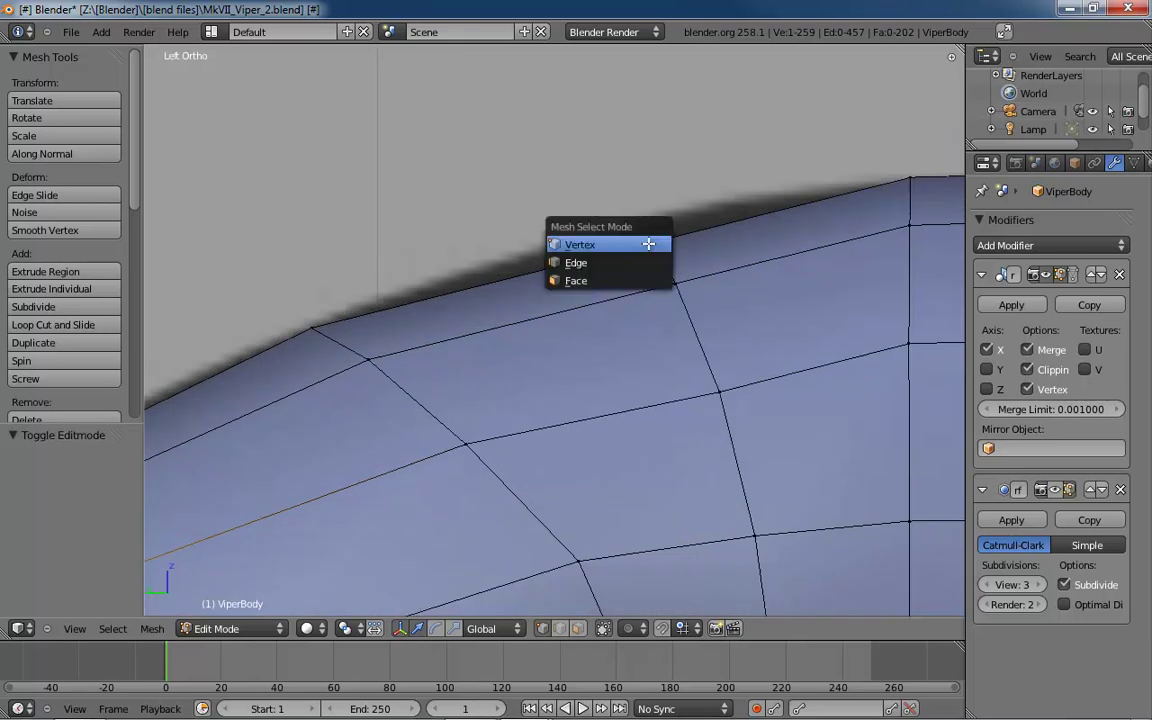
left_click(660, 260)
right_click(665, 262)
key("g")
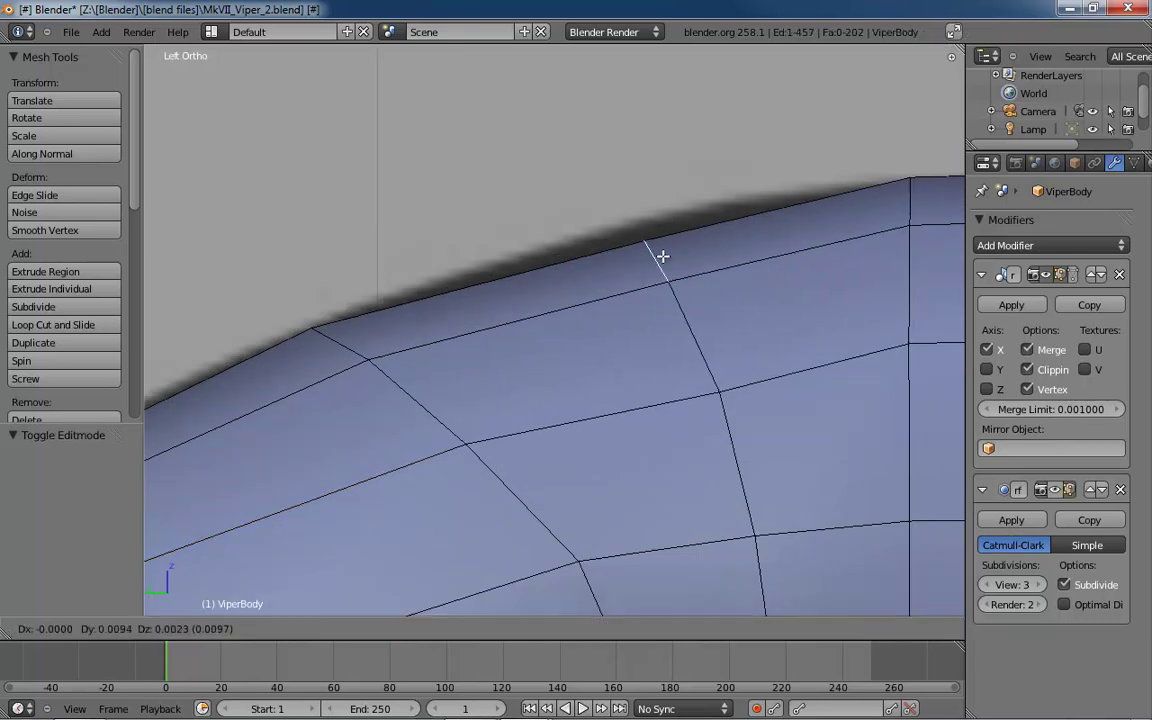
left_click(645, 246)
key("z")
key("g")
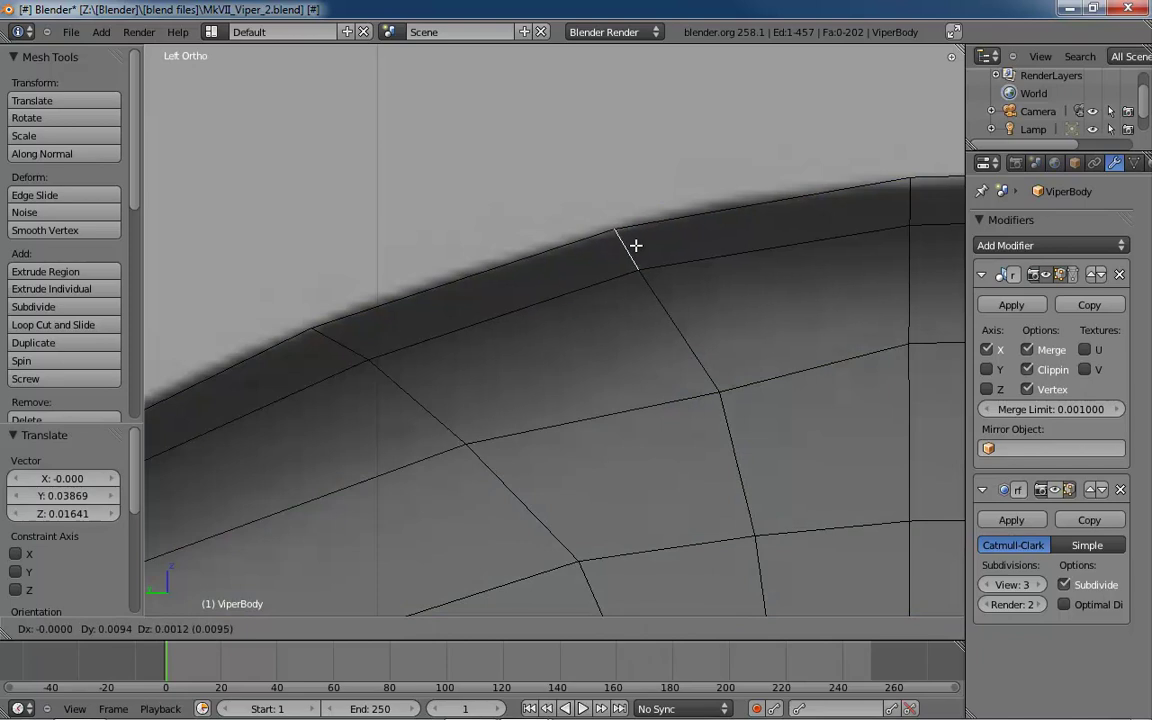
left_click(634, 247)
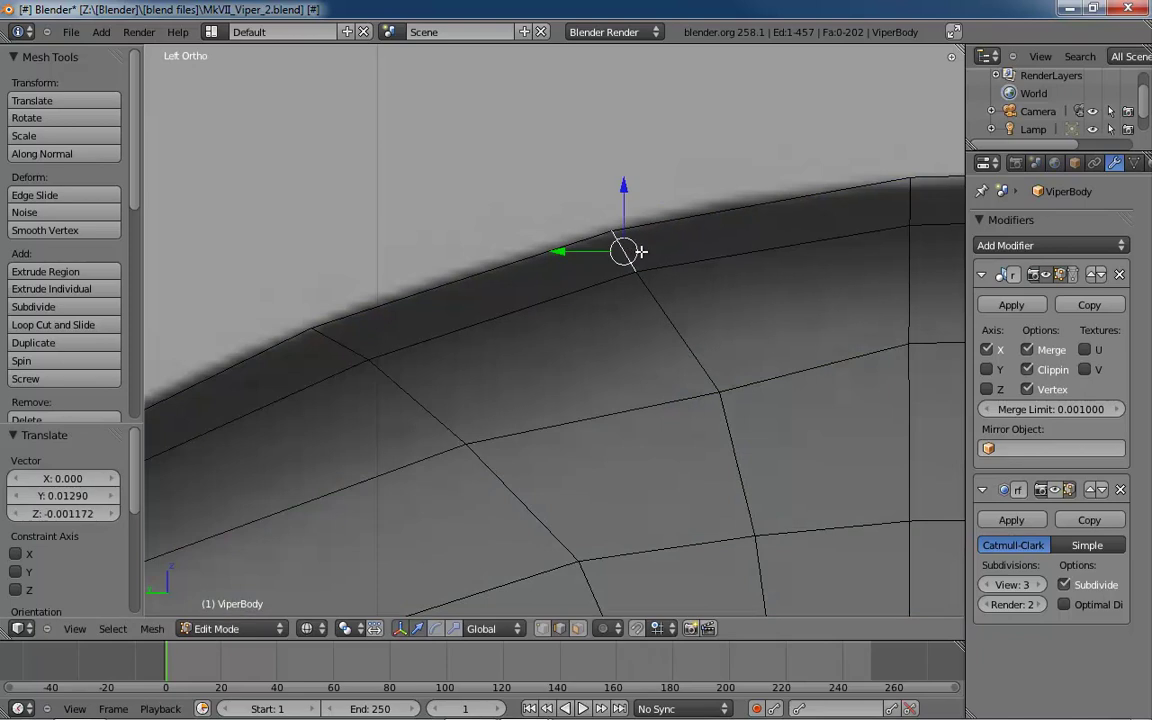
- In vertex select mode, move the second canopy loop's upper side vertex 0.023 in Y and -0.006 in Z
key("ctrl+Tab")
left_click(690, 311)
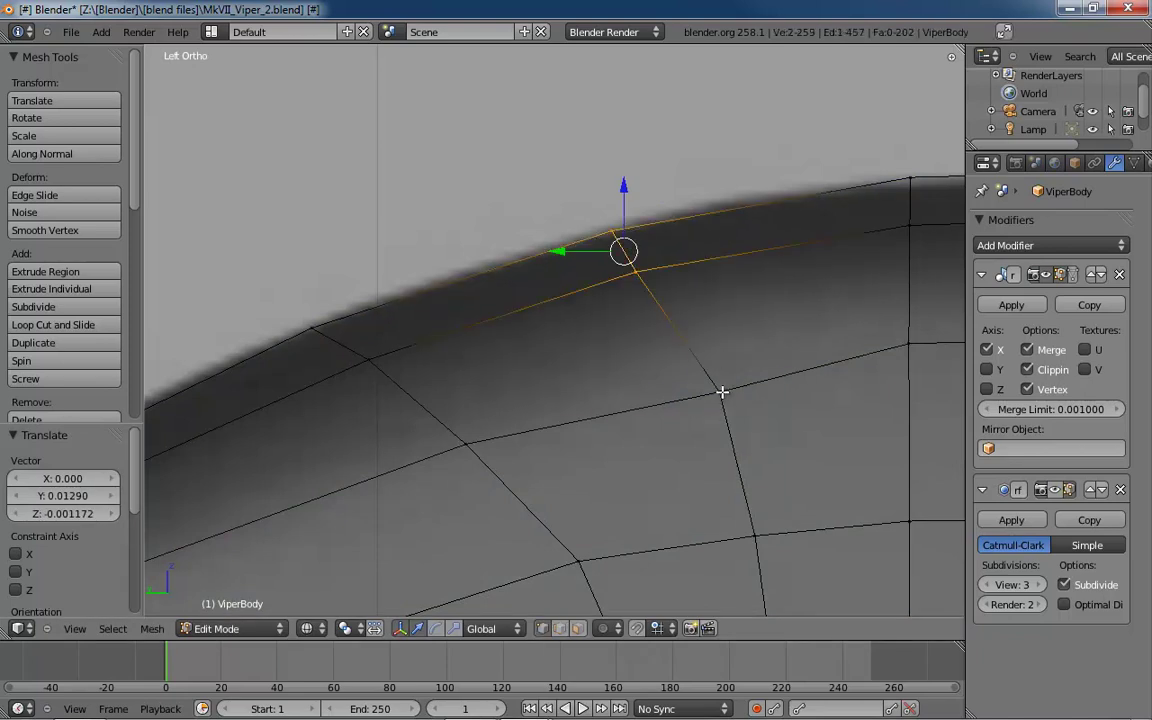
right_click(720, 389)
key("g")
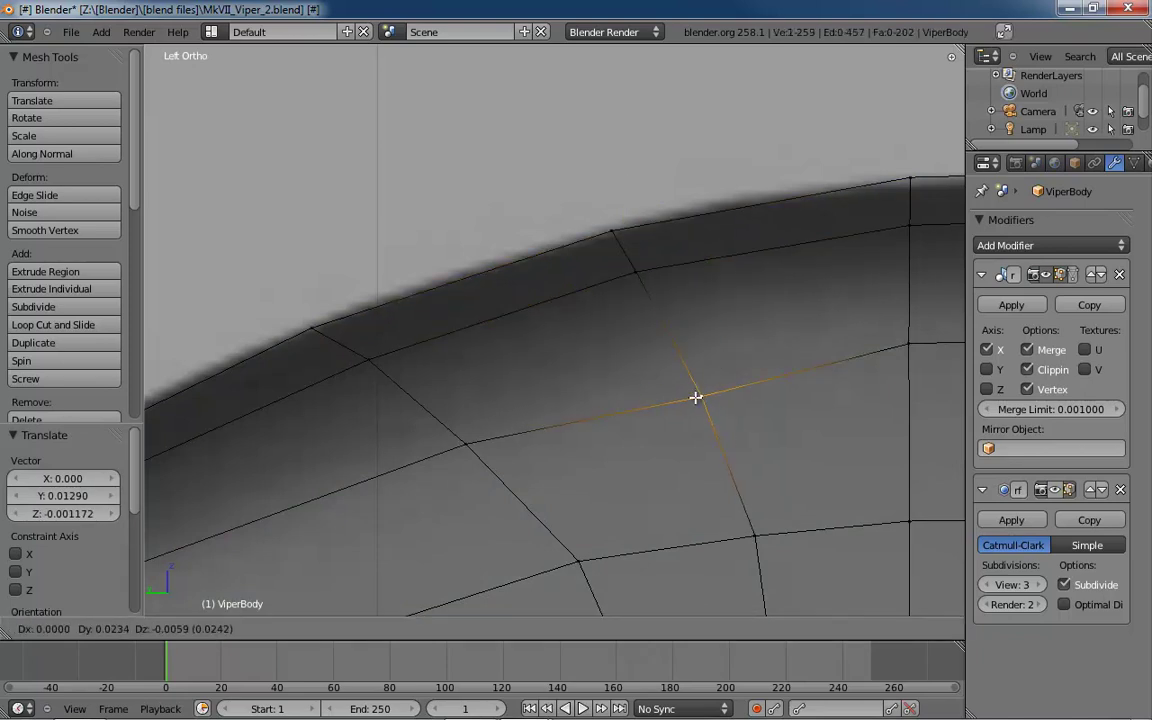
left_click(698, 396)
- Move the front canopy loop's lower side vertex 0.011 in Y and -0.008 in Z, and its bottom vertex 0.049 and 0.007
middle_click_drag(766, 476, 764, 334, "shift")
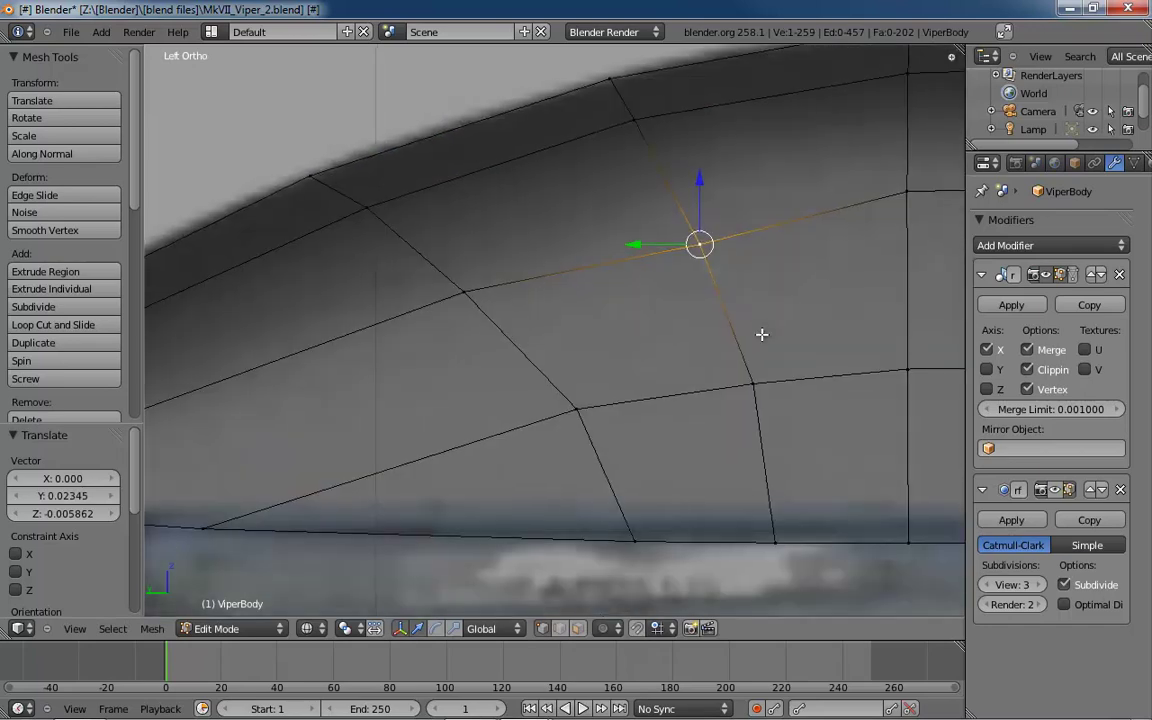
right_click(575, 408)
key("g")
left_click(565, 417)
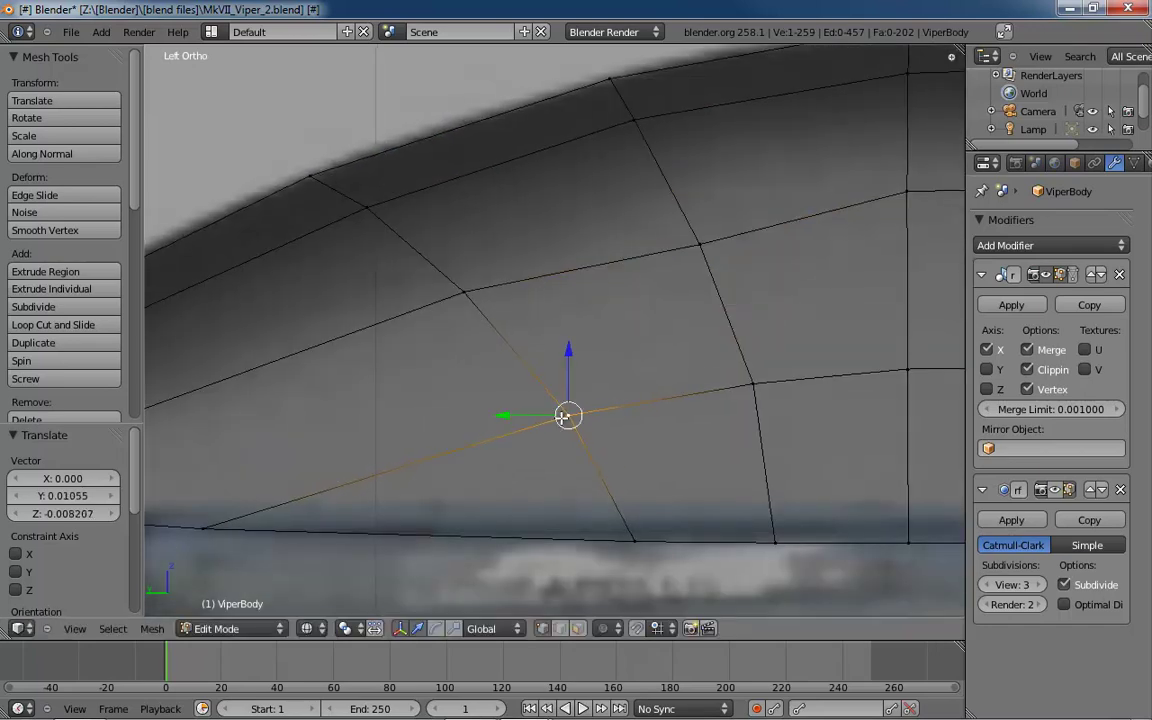
right_click(634, 541)
key("g")
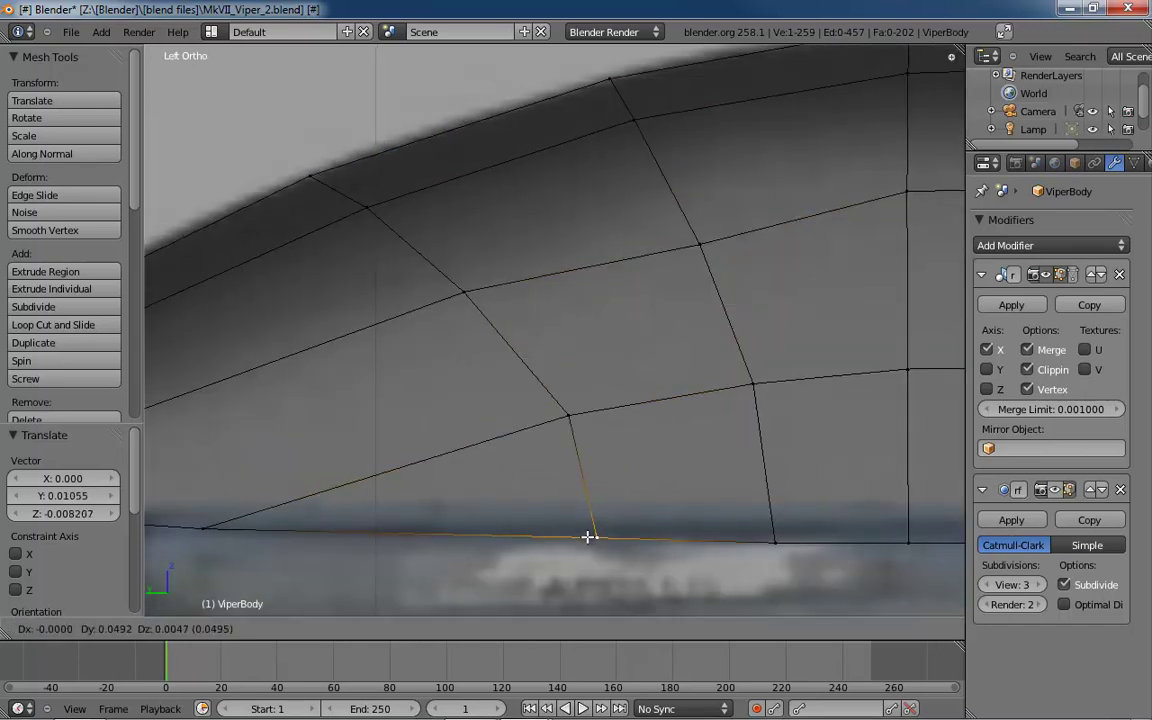
left_click(590, 535)
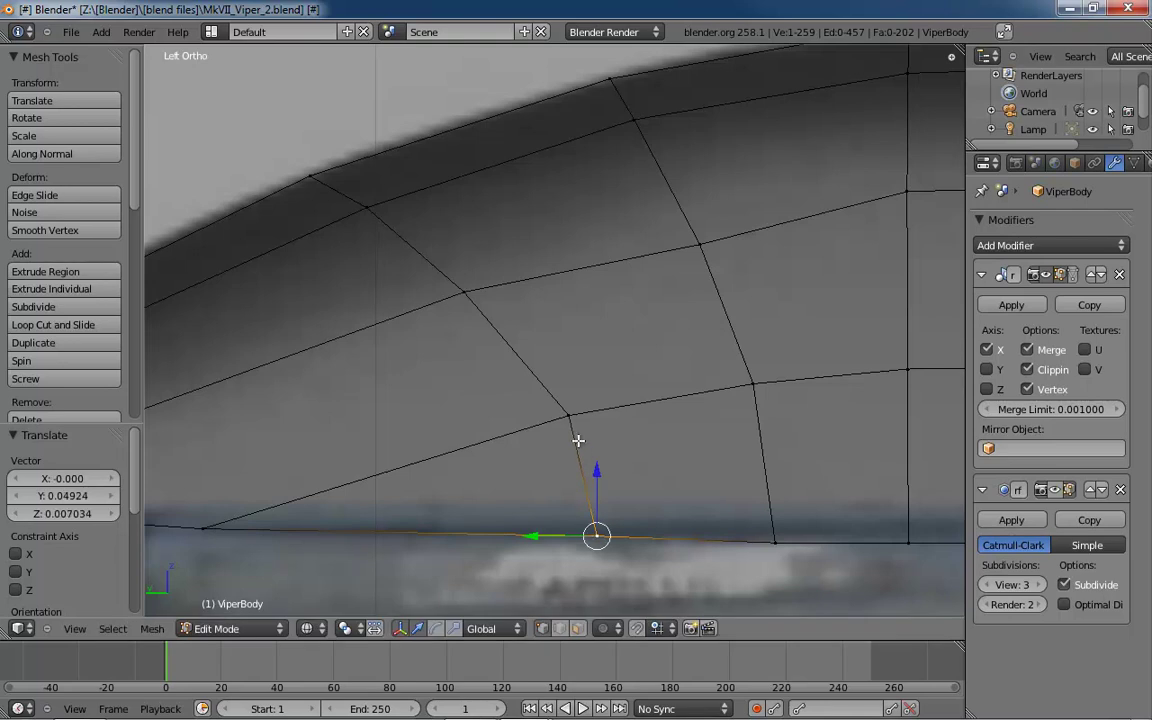
- Shift the front loop's lower side vertex another 0.008 in Y and -0.007 in Z, and the second loop's 0.007 and -0.015
right_click(569, 417)
key("g")
left_click(556, 427)
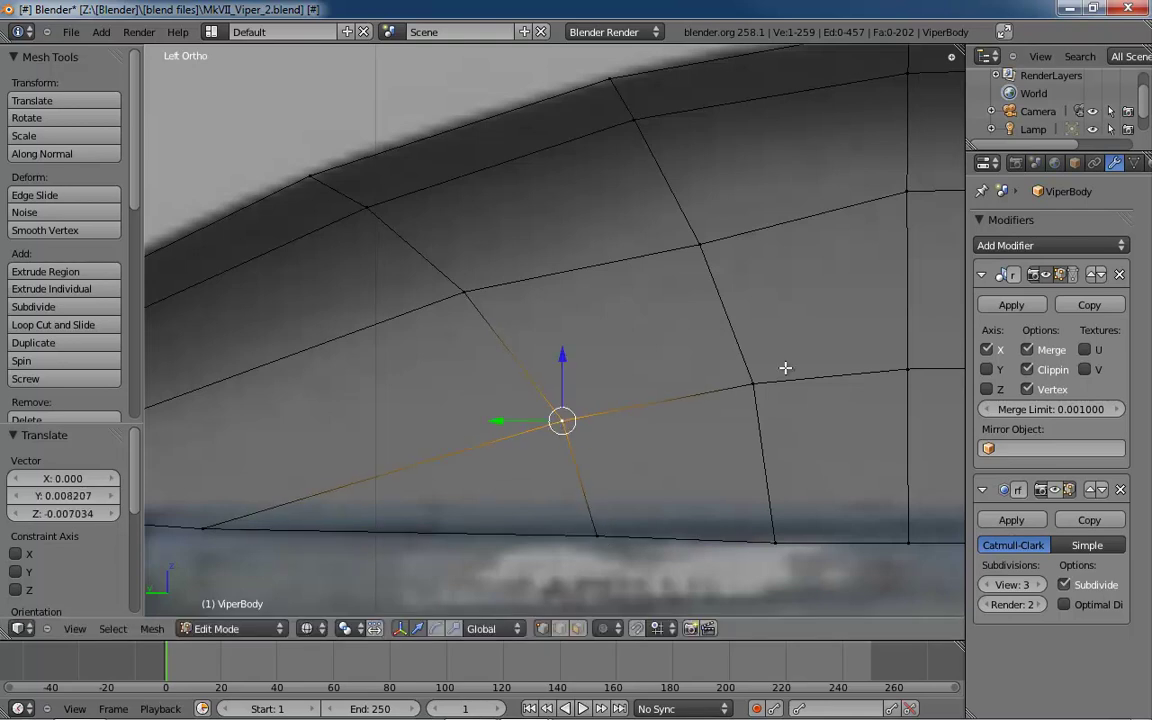
right_click(753, 385)
key("g")
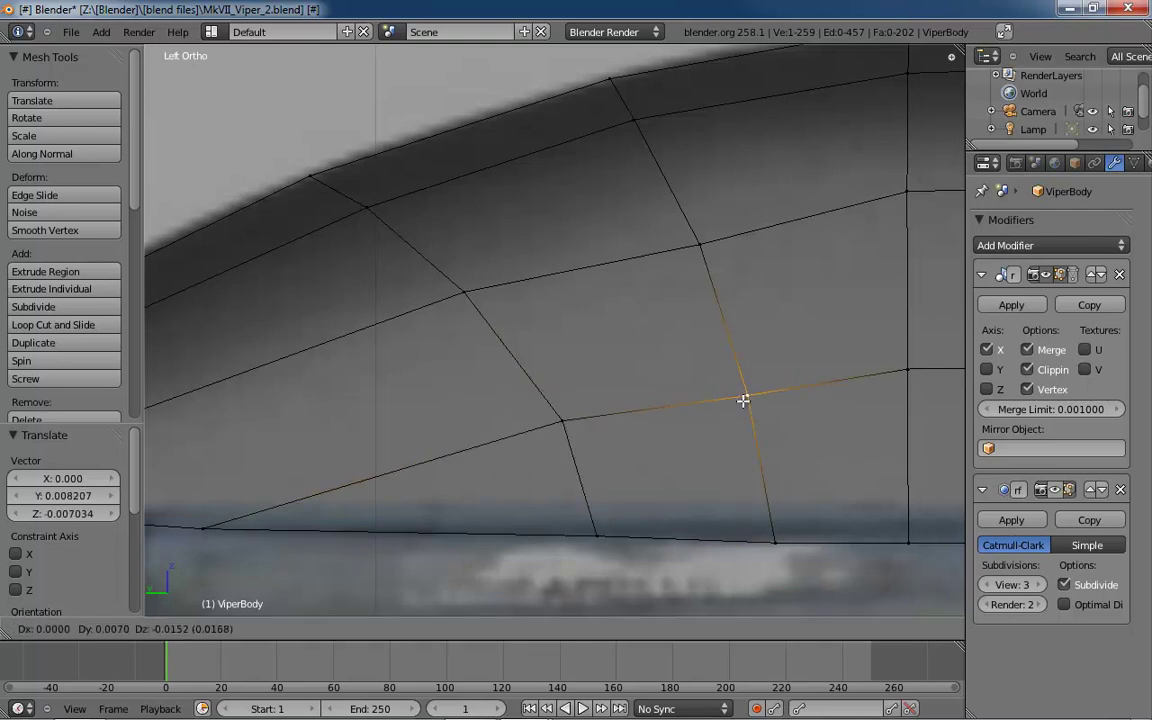
left_click(743, 400)
- Move the second loop's upper side vertex 0.025 in Y and 0.027 in Z, and its lower side vertex 0.005 and 0.013
right_click(698, 245)
key("g")
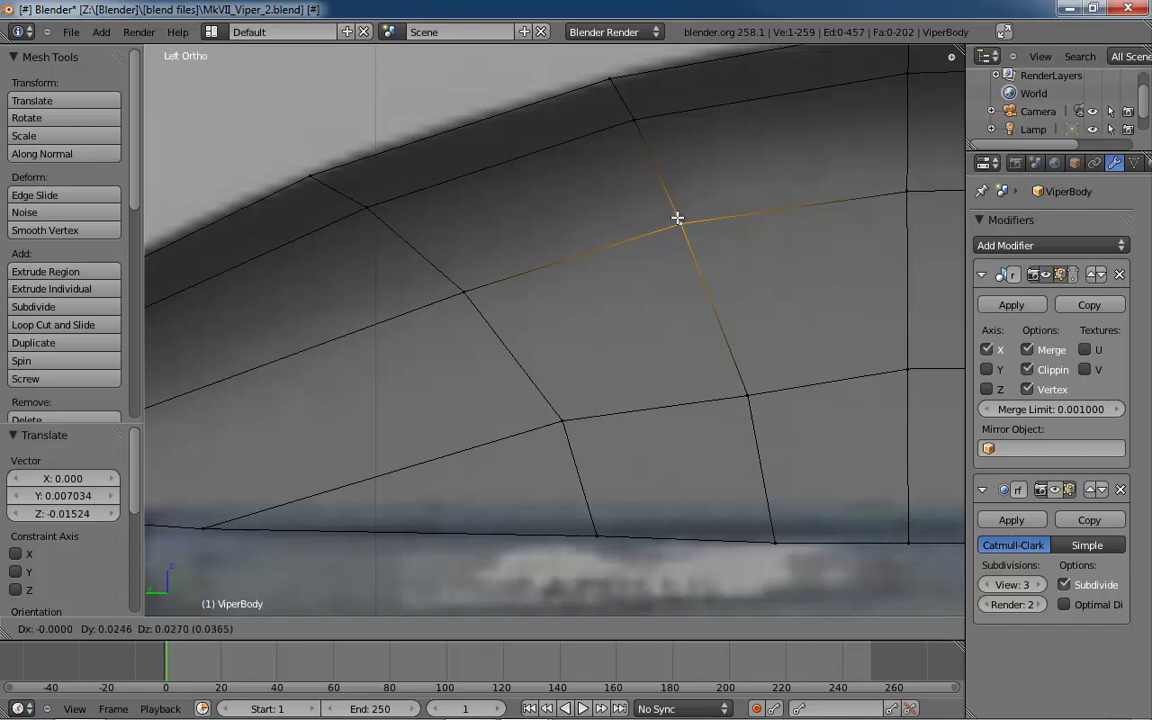
left_click(677, 216)
right_click(744, 393)
key("g")
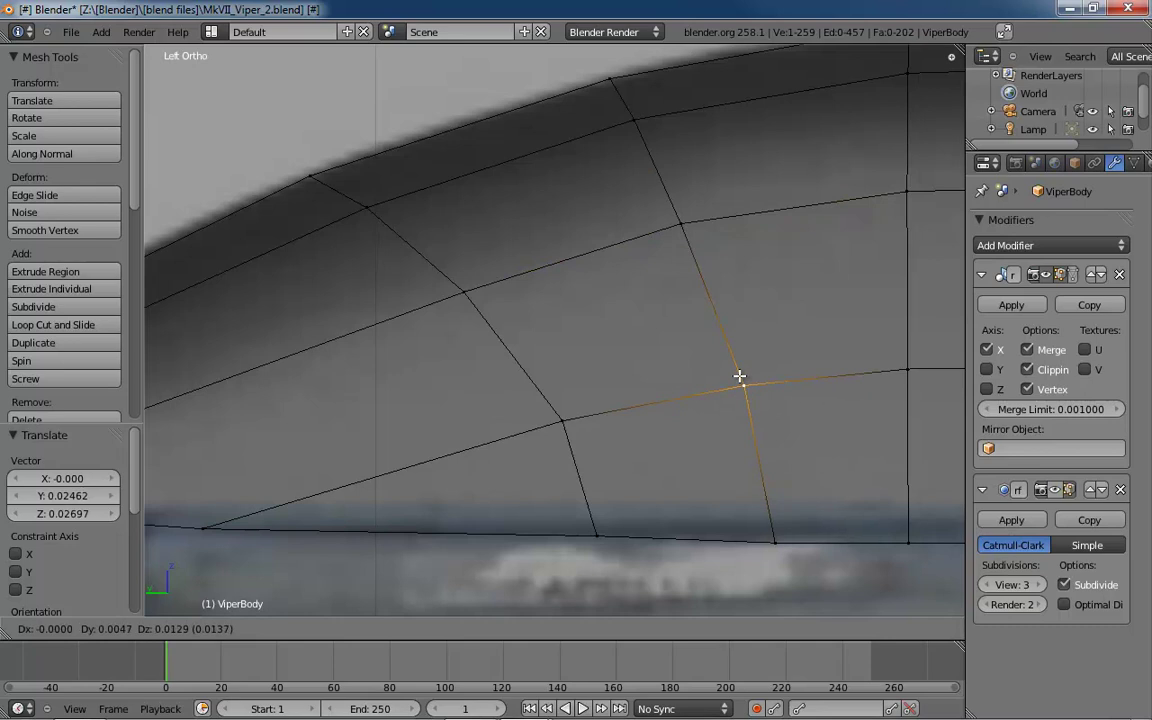
left_click(740, 376)
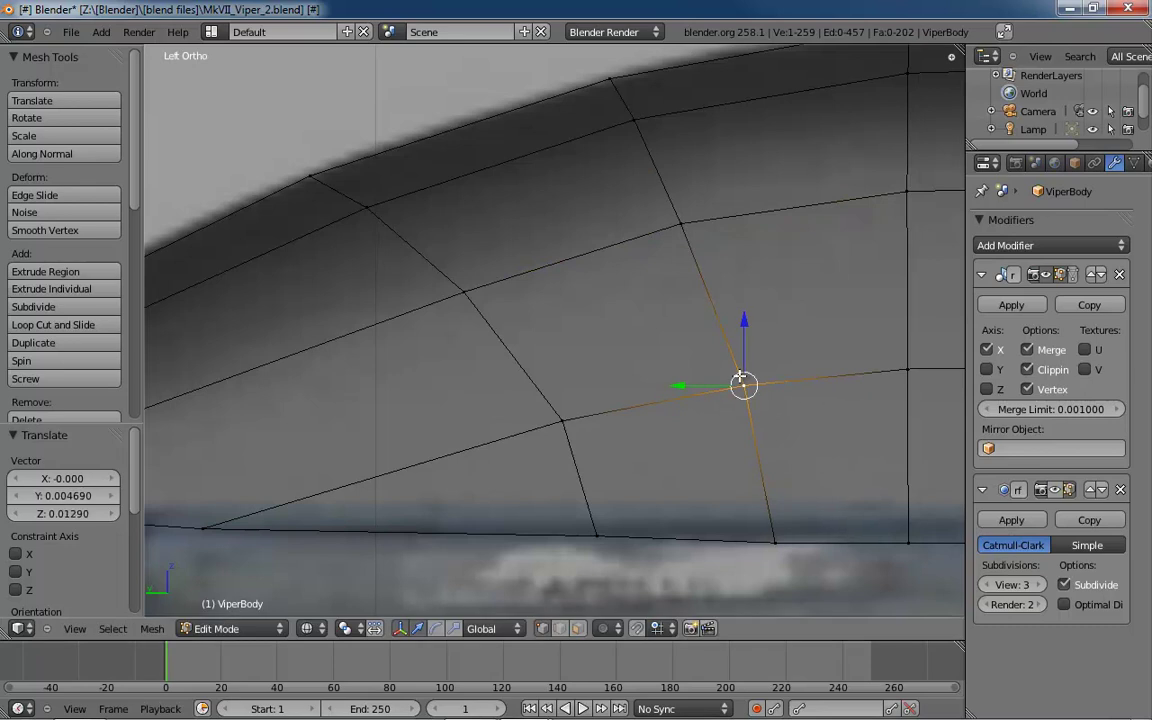
- Raise the second loop's bottom vertex 0.005 in Z, and bring up the canopy's side edge in the top view
right_click(774, 540)
key("g")
left_click(773, 534)
middle_click_drag(771, 535, 470, 346)
key("KP_7")
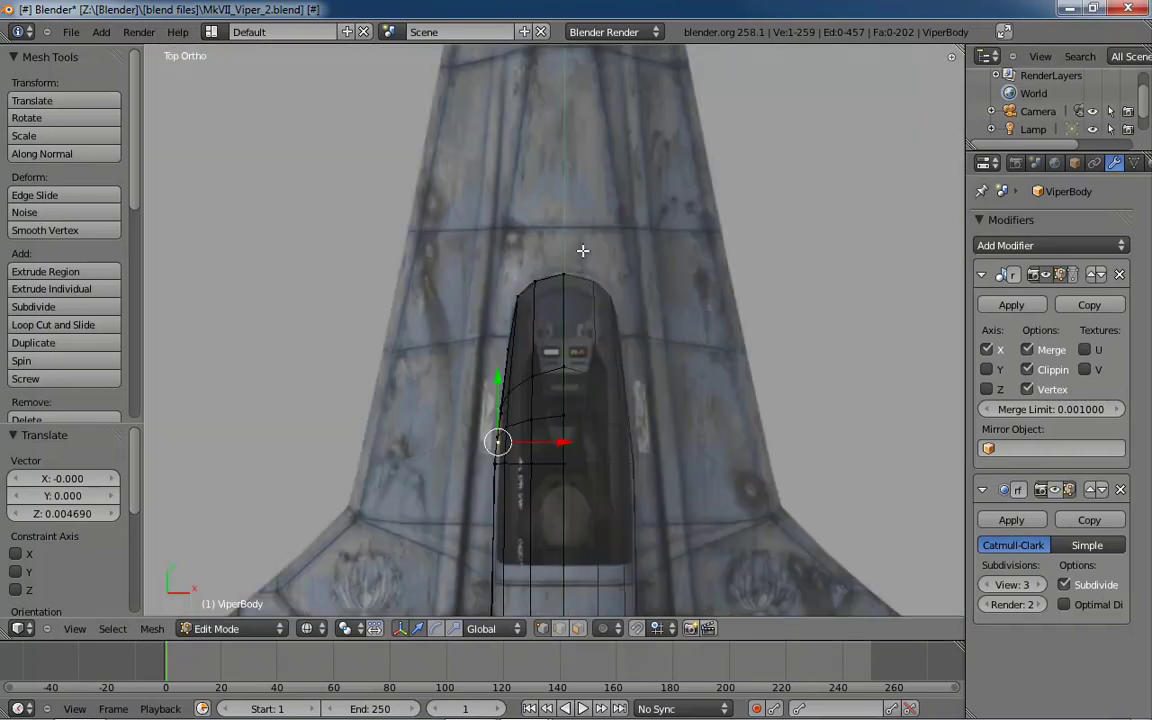
scroll(578, 440, "up", 6)
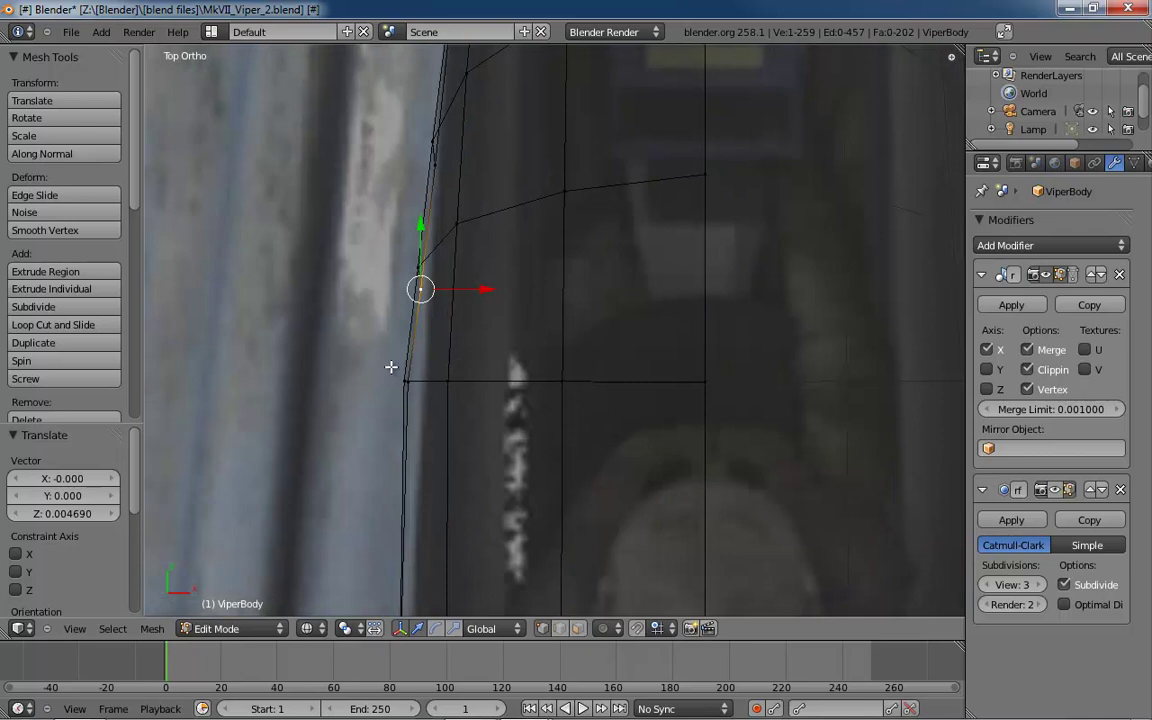
middle_click_drag(486, 399, 515, 364, "shift")
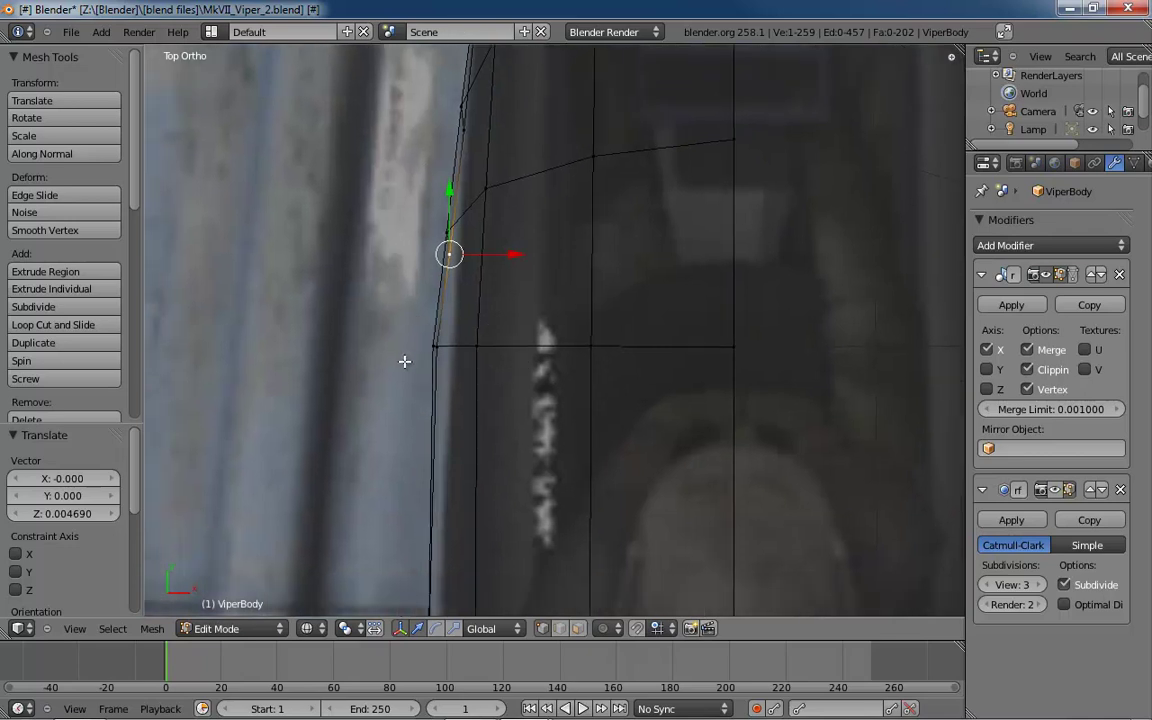
key("b")
left_click_drag(406, 322, 444, 358)
left_click_drag(499, 320, 505, 319)
key("ctrl+z")
- Move the third canopy loop's two outermost vertices 0.012 in X and the second loop's lower side vertex 0.003, and return to solid shading
key("a")
key("b")
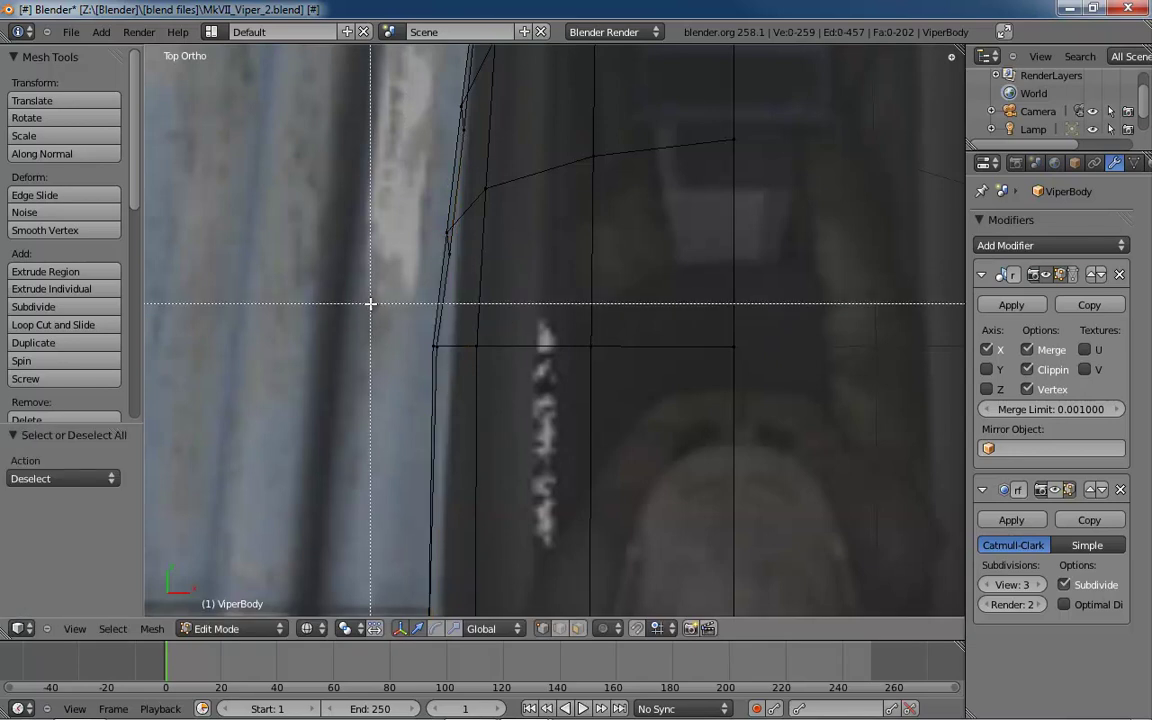
mouse_move(368, 311)
left_mouse_down()
mouse_move(462, 383)
mouse_move(506, 343)
left_mouse_up()
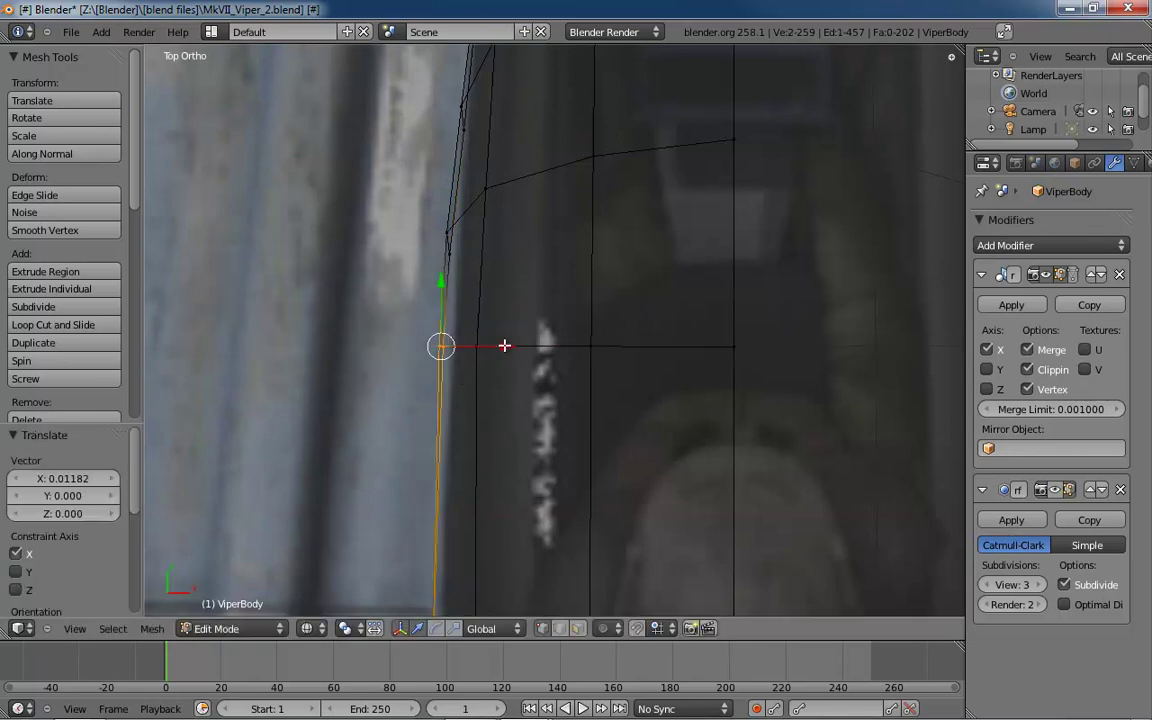
right_click(434, 211)
left_click_drag(506, 231, 507, 231)
middle_click_drag(581, 453, 581, 237, "shift")
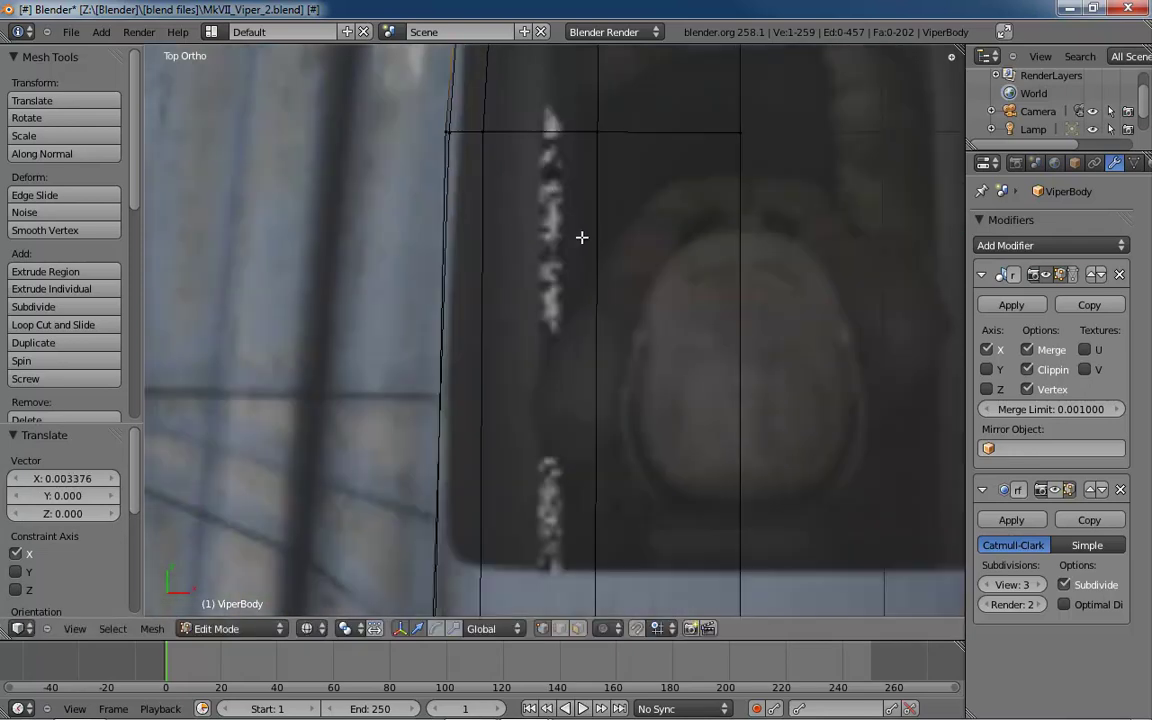
mouse_move(567, 420)
middle_mouse_down("shift")
mouse_move(583, 288)
mouse_move(567, 273)
mouse_move(570, 325)
middle_mouse_up("shift")
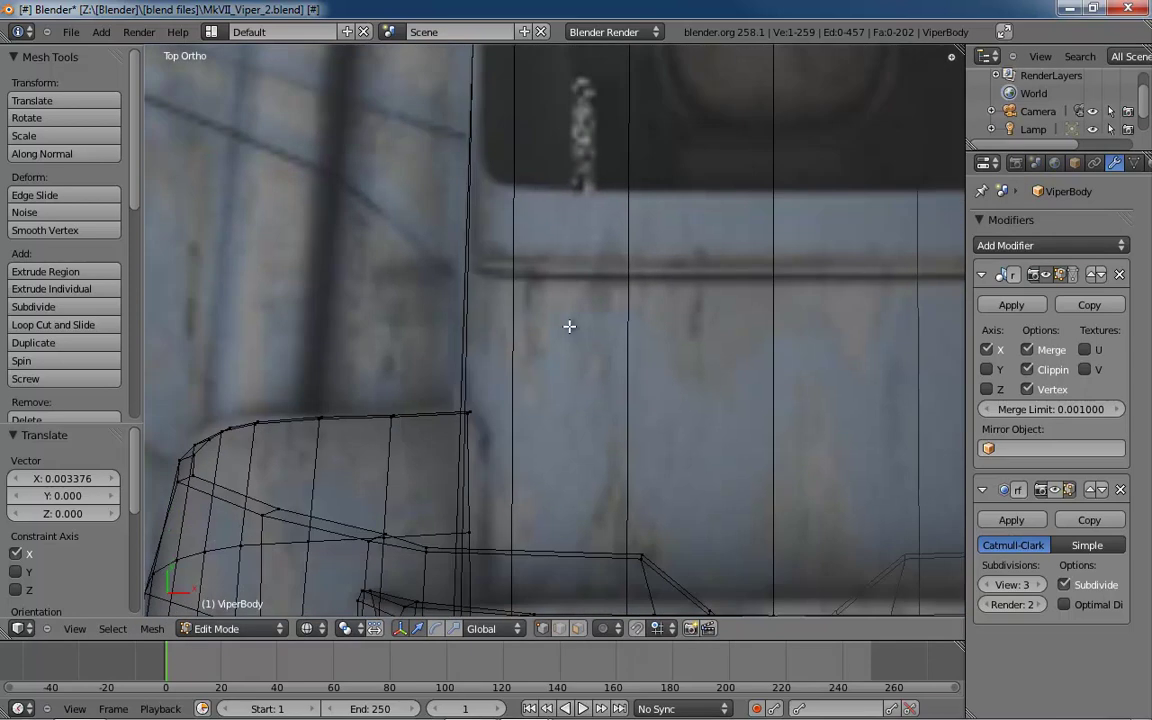
mouse_move(572, 386)
middle_mouse_down()
mouse_move(586, 342)
mouse_move(733, 283)
mouse_move(666, 378)
mouse_move(610, 383)
mouse_move(661, 321)
mouse_move(593, 371)
mouse_move(663, 368)
mouse_move(514, 437)
mouse_move(591, 391)
mouse_move(519, 394)
mouse_move(568, 385)
middle_mouse_up()
key("z")
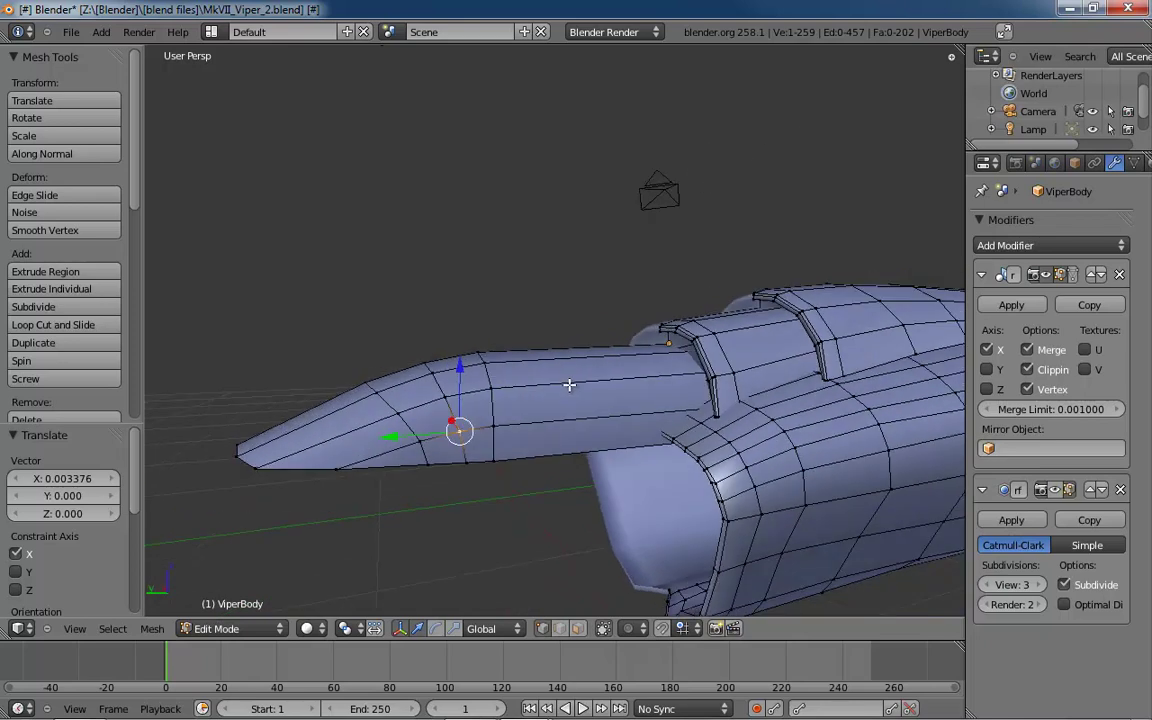
- Move the lower side vertex at the canopy's front tip about -0.02 in Y and 0.007 in Z against the left reference image
key("ctrl+KP_3")
key("z")
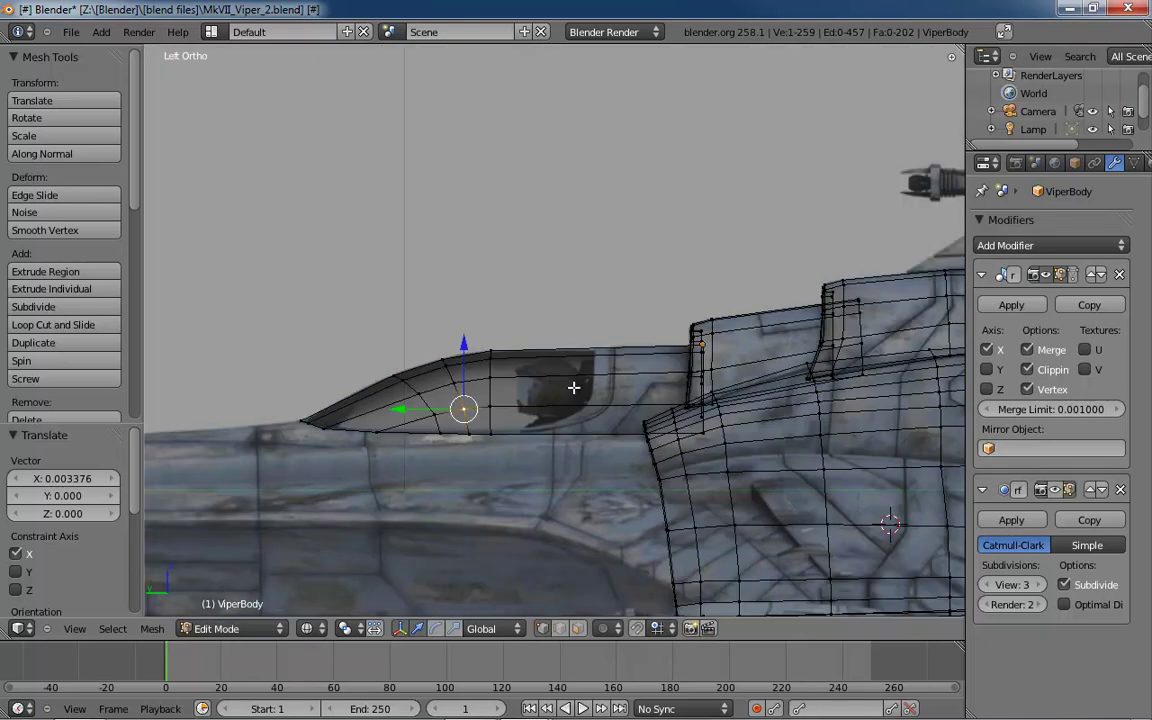
middle_click_drag(571, 391, 640, 380, "shift")
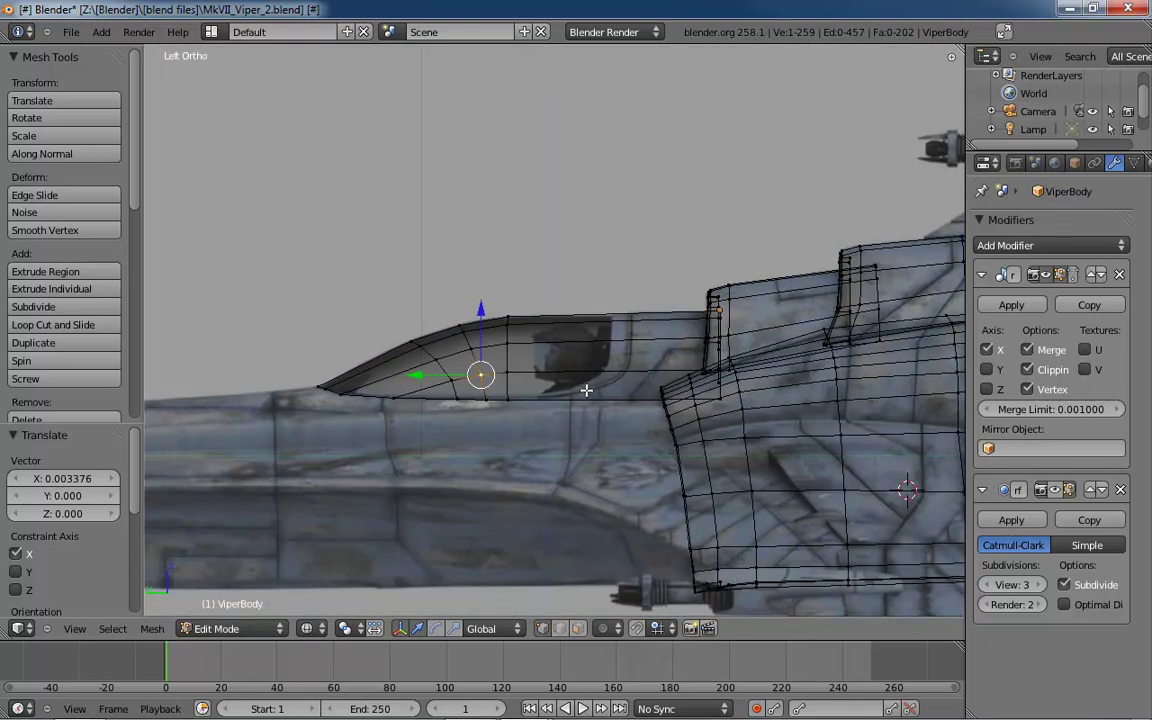
scroll(586, 391, "up", 6)
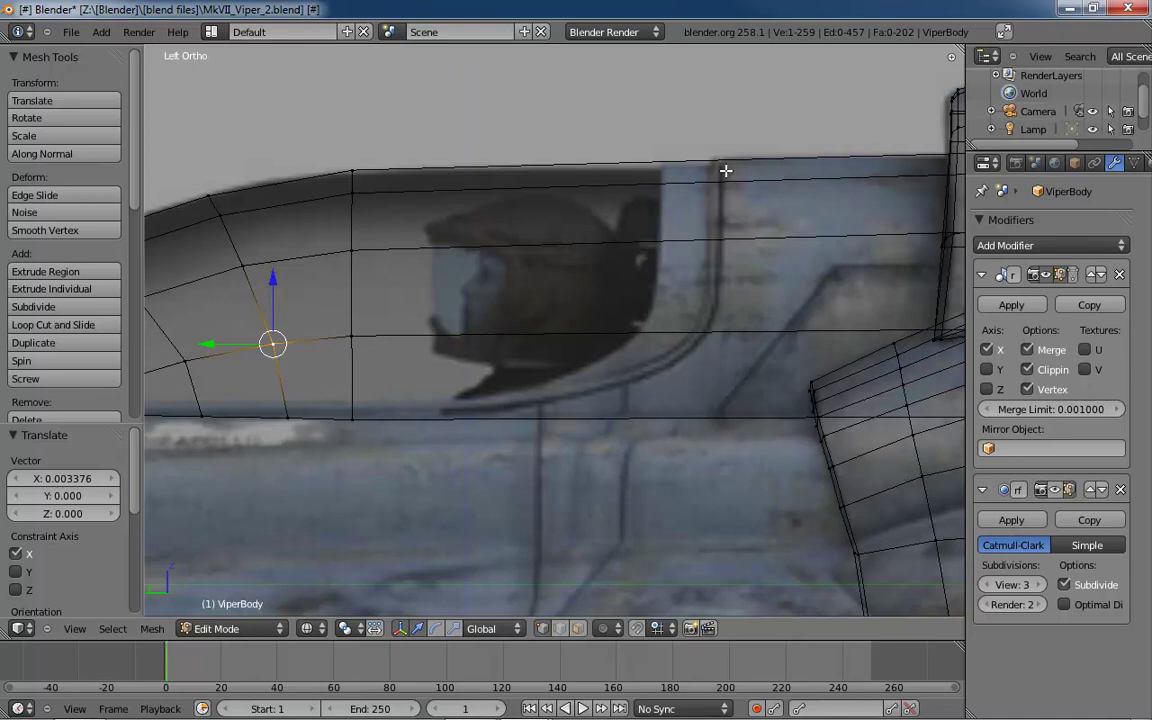
scroll(715, 226, "down", 5)
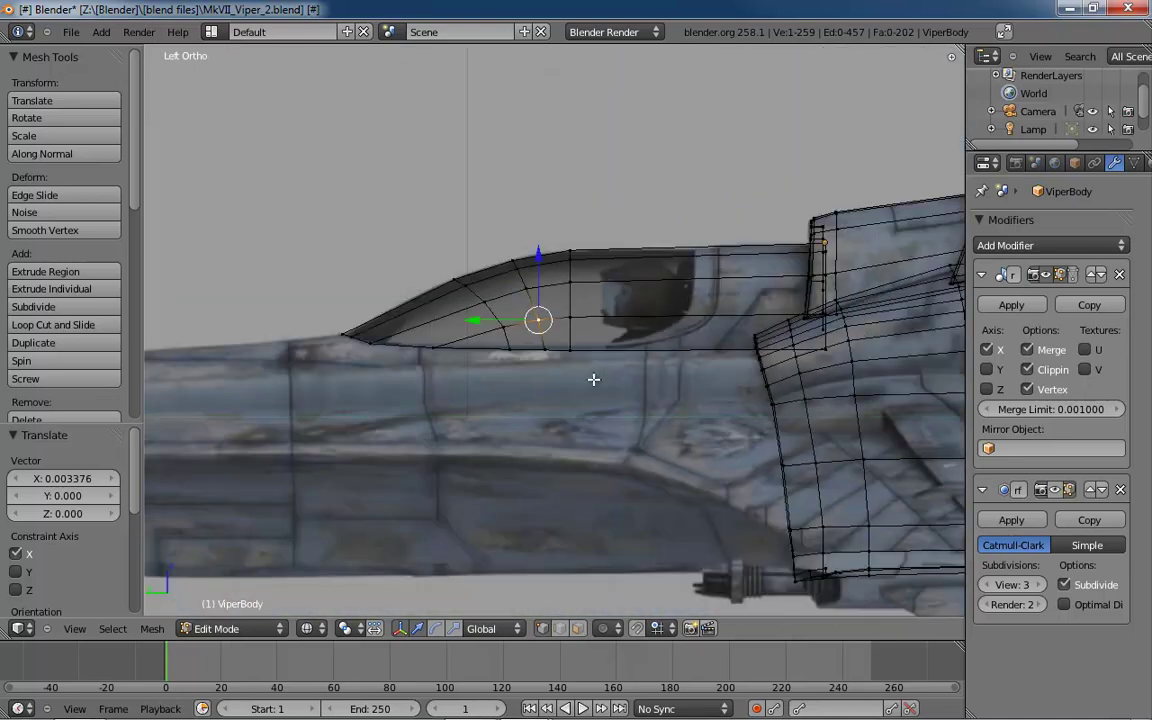
scroll(700, 378, "down", 1)
scroll(530, 360, "up", 4)
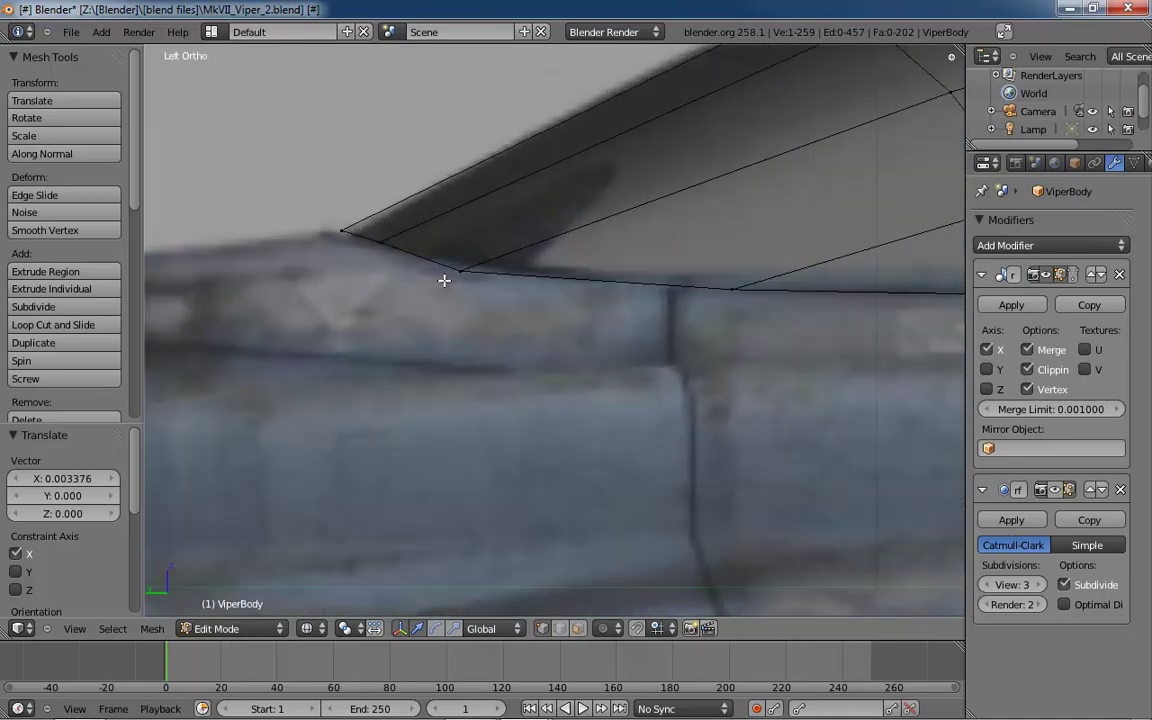
right_click(462, 270)
key("g")
key("y")
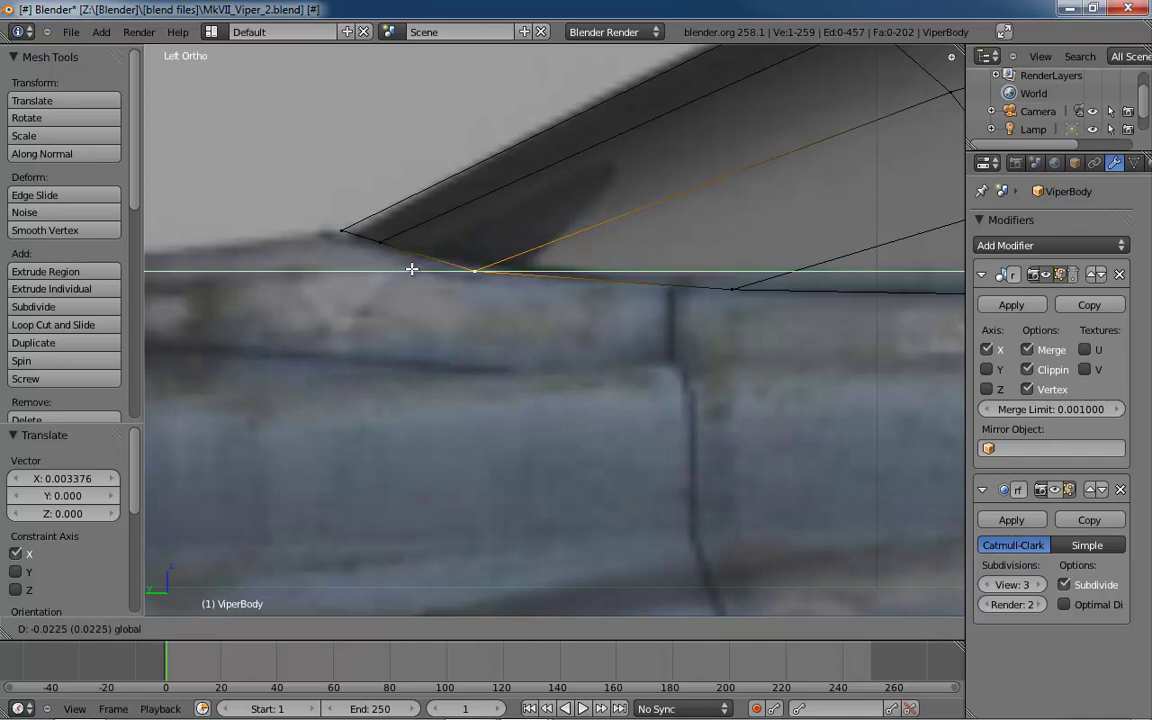
key("y")
left_click(474, 204)
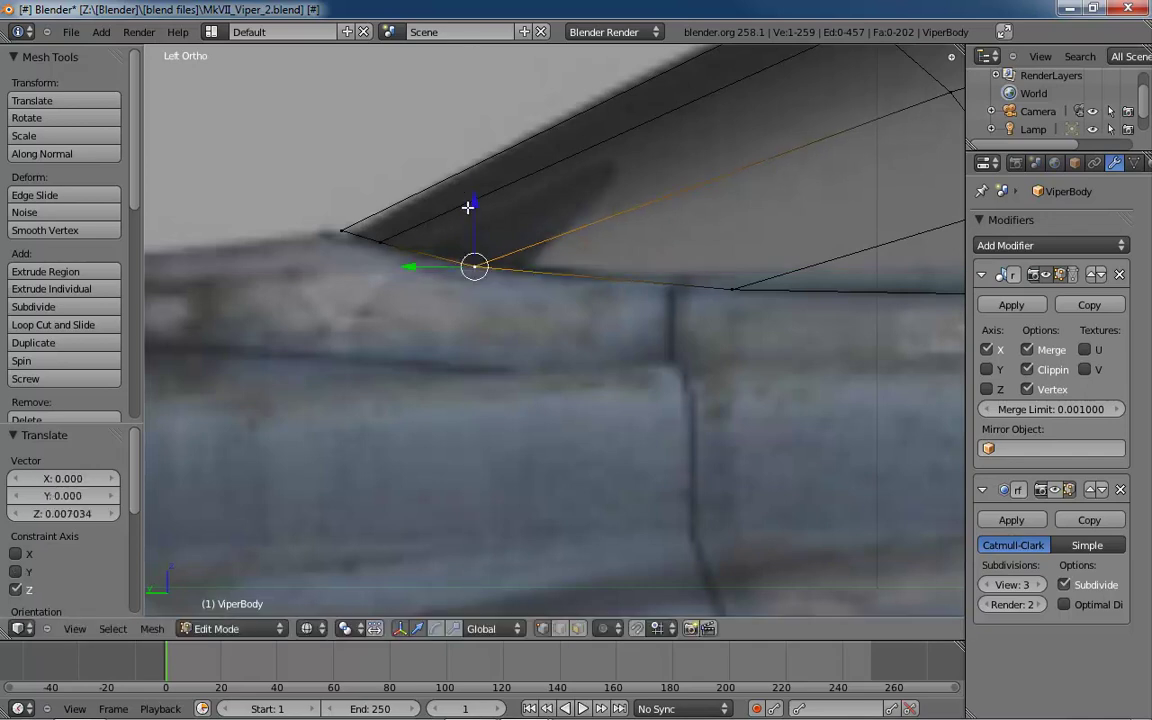
- Shift the canopy tip's lower side vertex -0.008 in X and return to solid shading
key("KP_7")
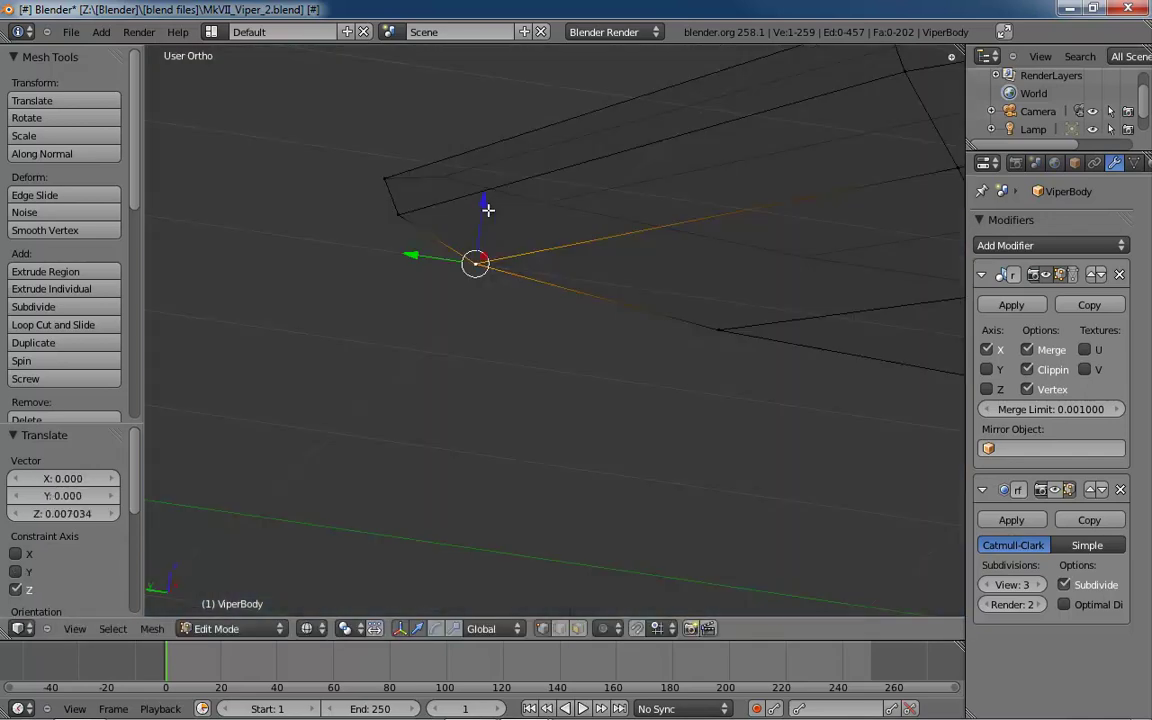
left_click_drag(559, 251, 554, 251)
mouse_move(669, 286)
middle_mouse_down("shift")
mouse_move(603, 406)
mouse_move(761, 306)
mouse_move(600, 345)
mouse_move(556, 374)
mouse_move(707, 273)
mouse_move(614, 311)
mouse_move(666, 314)
mouse_move(654, 314)
mouse_move(689, 288)
mouse_move(617, 311)
mouse_move(741, 305)
middle_mouse_up("shift")
key("z")
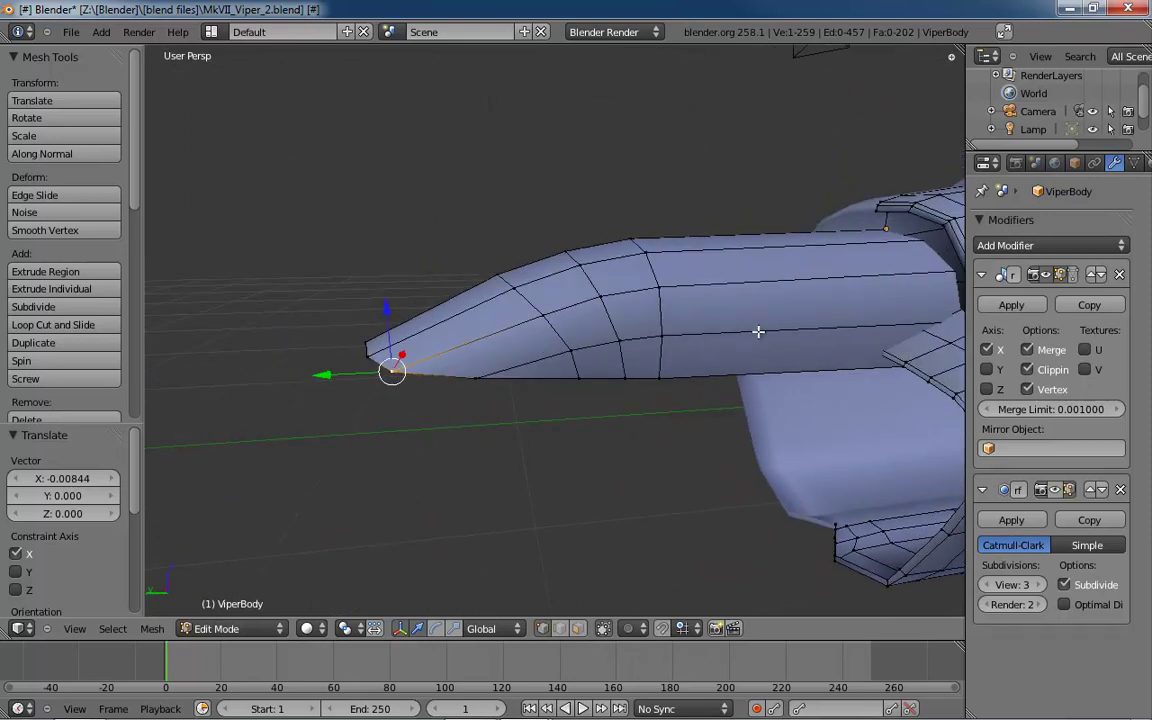
middle_click_drag(764, 339, 677, 376)
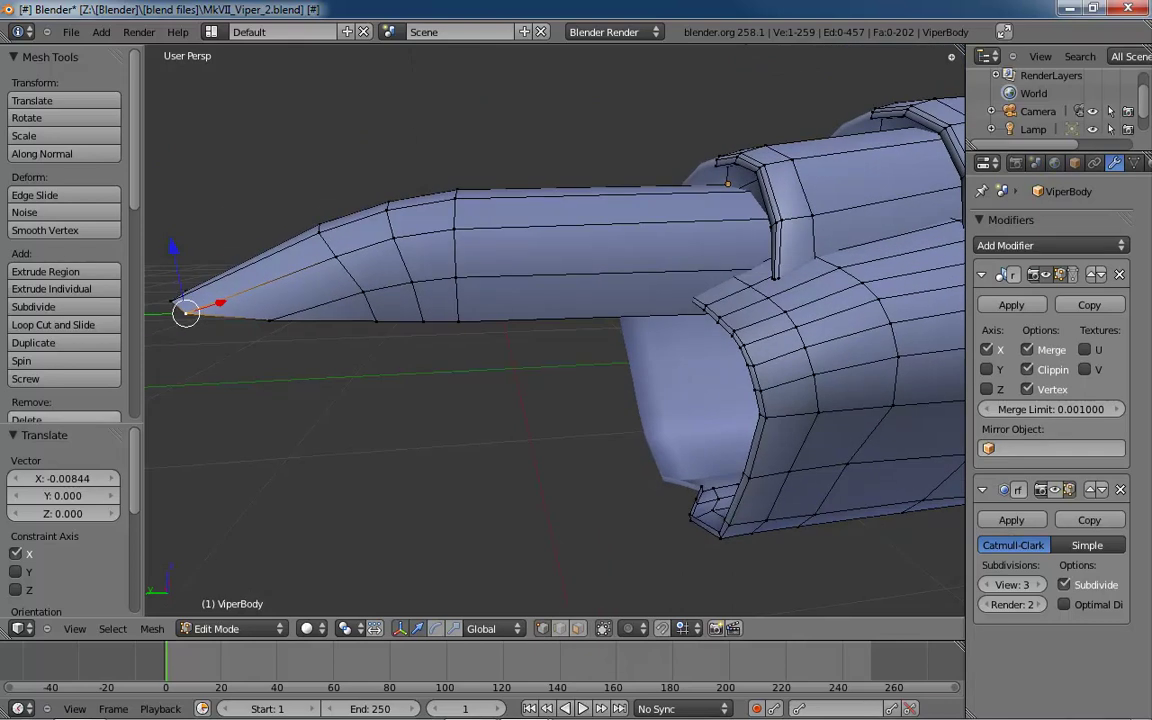
- Switch to Windows Photo Viewer and examine the Viper's bottom, top and perspective renders, images 26 to 32
left_click_drag(0, 0, 568, 59)
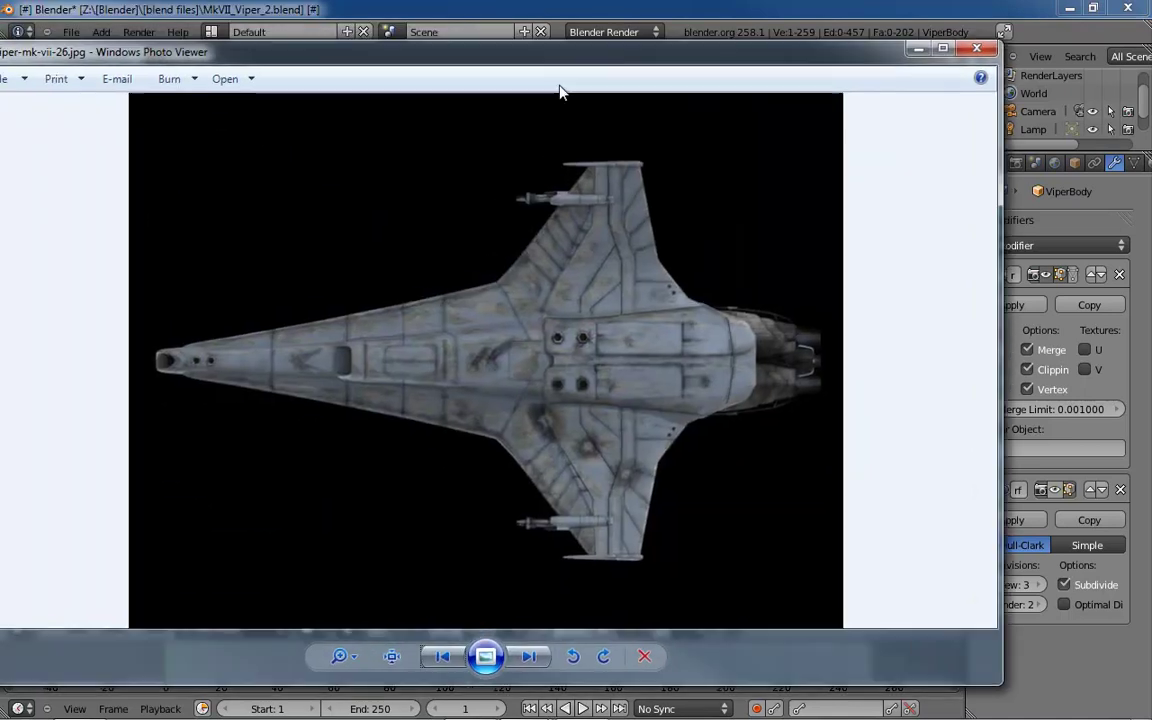
left_click(537, 656)
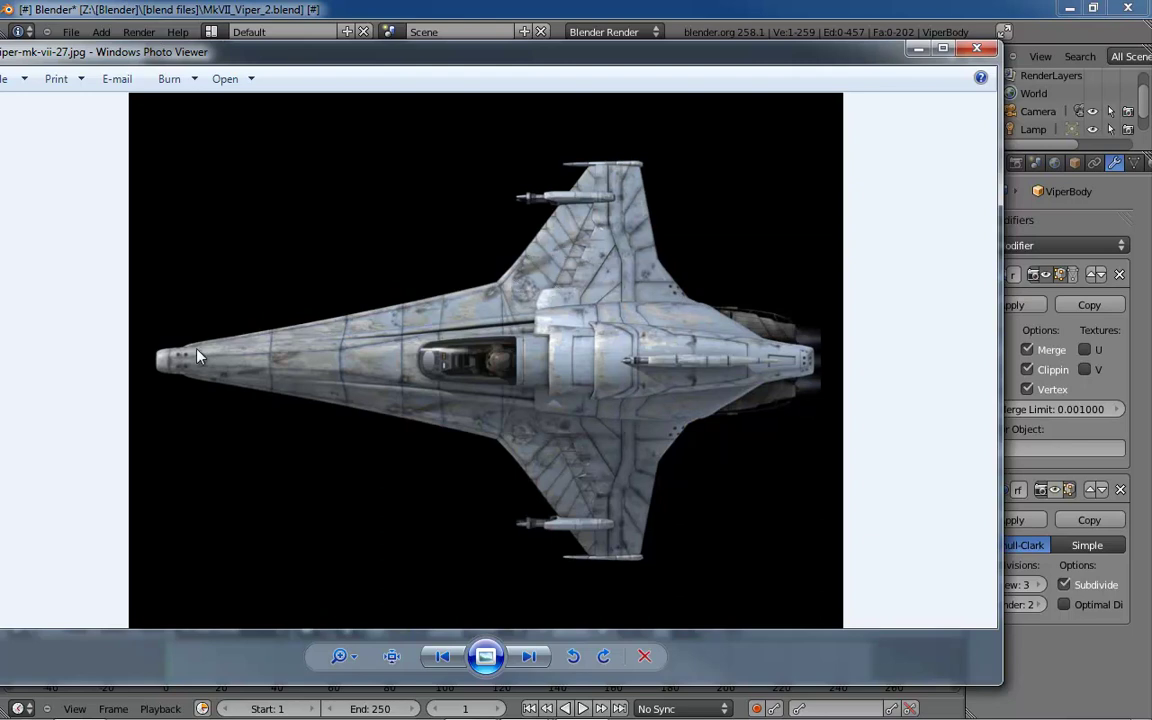
left_click(535, 663)
left_click(535, 663)
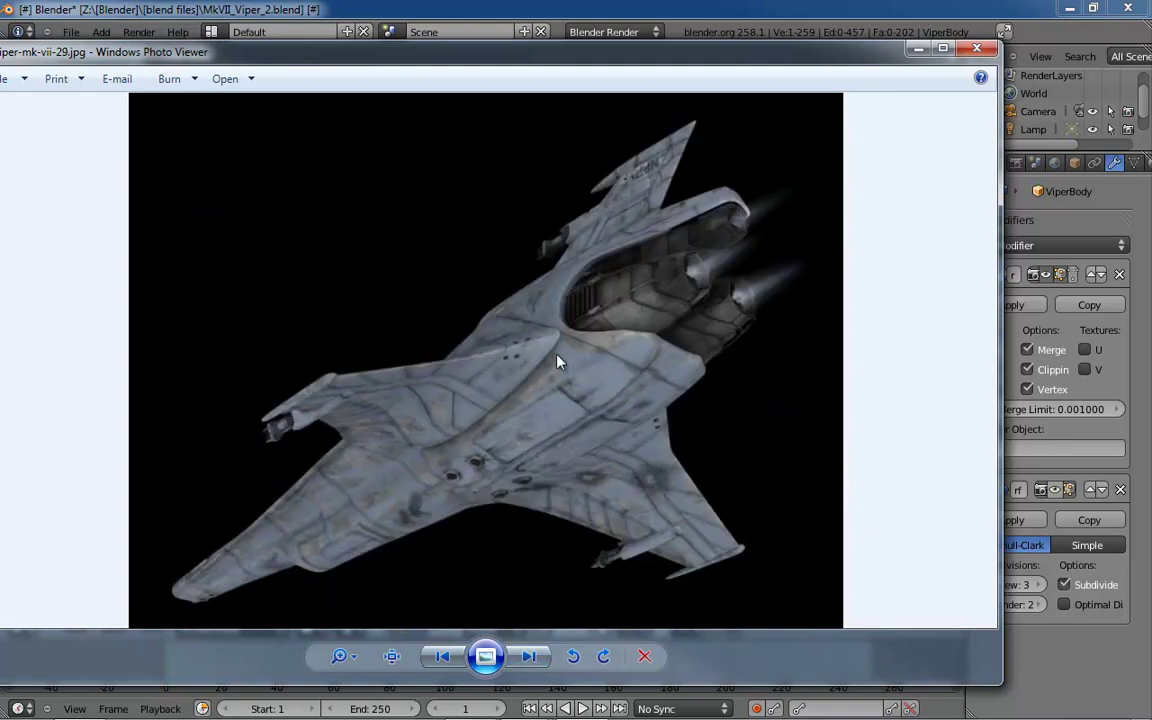
left_click(529, 656)
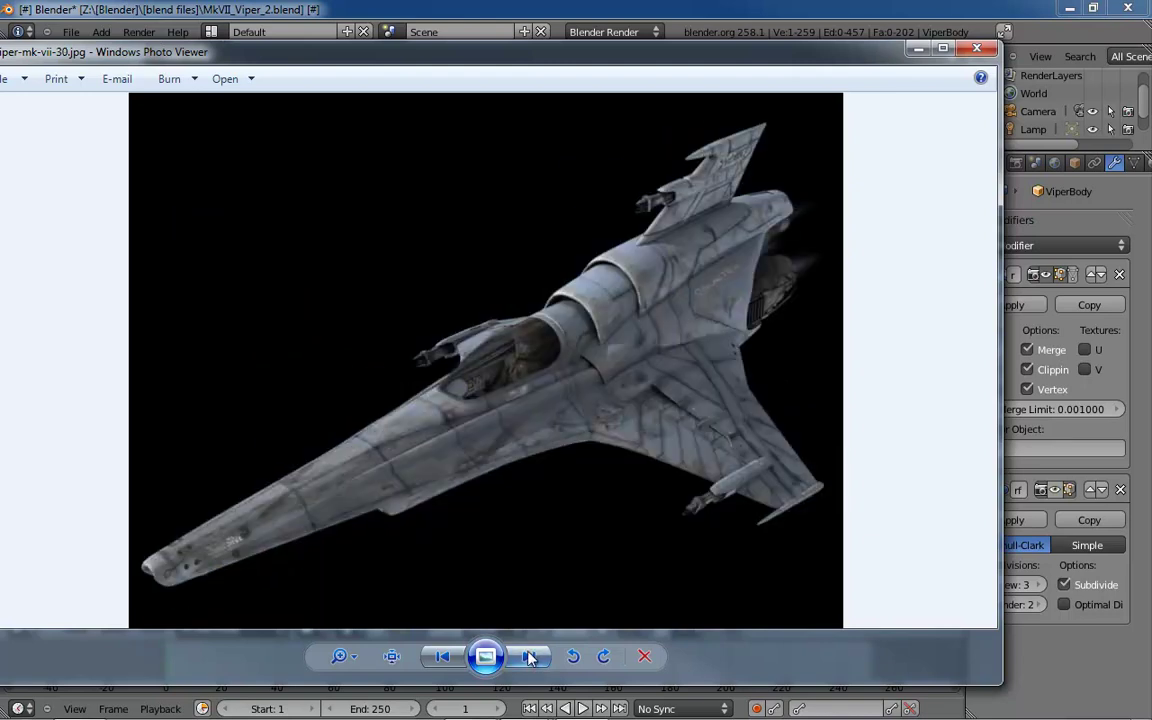
left_click(529, 656)
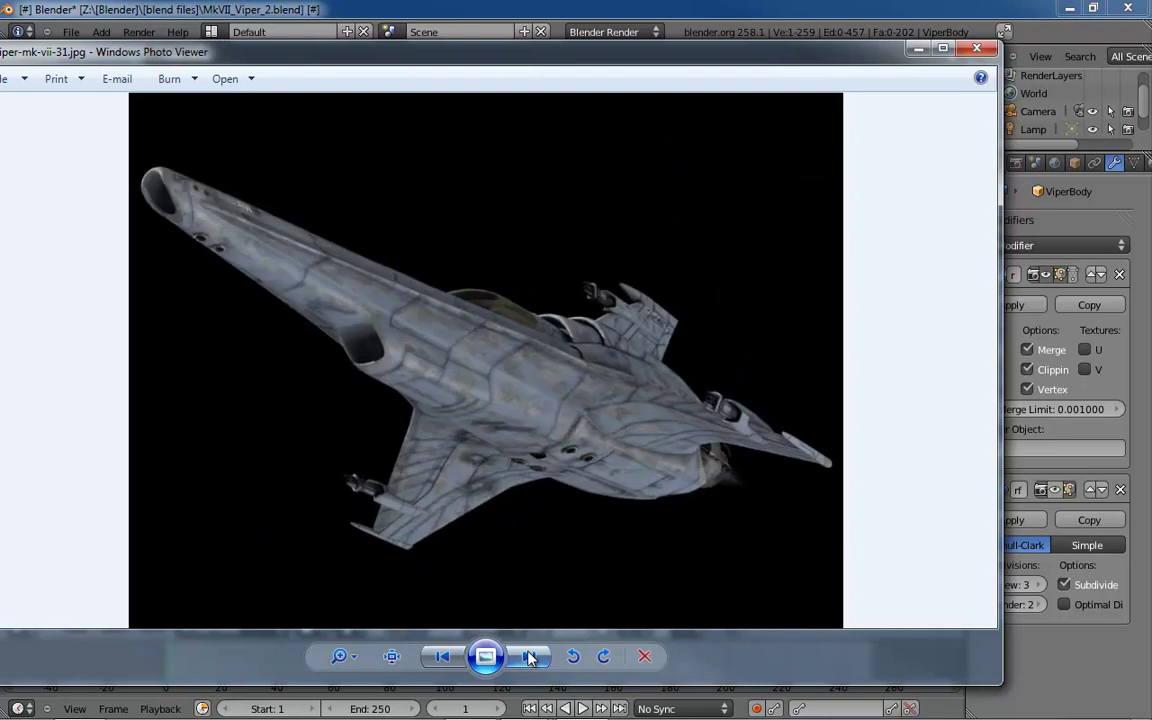
left_click(529, 656)
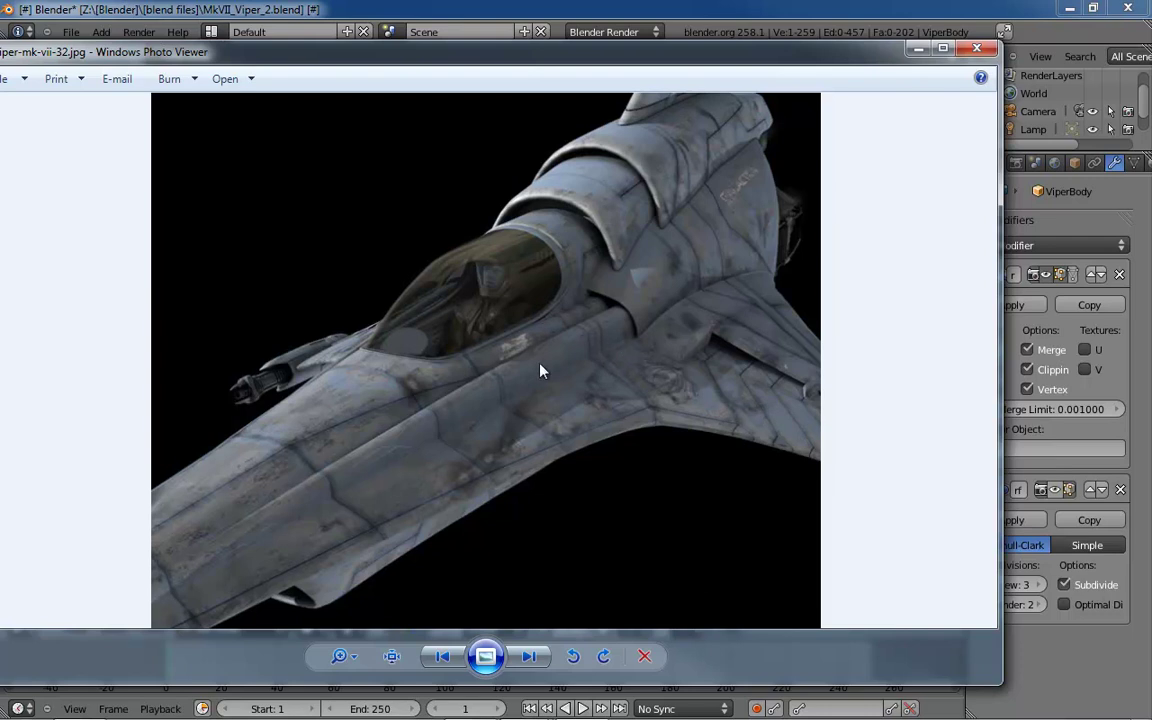
- Browse the remaining Viper reference pictures through to viper-mk-vii-01.jpg, examine its wing shape and put the viewer away
left_click(530, 656)
left_click(530, 656)
left_click(538, 661)
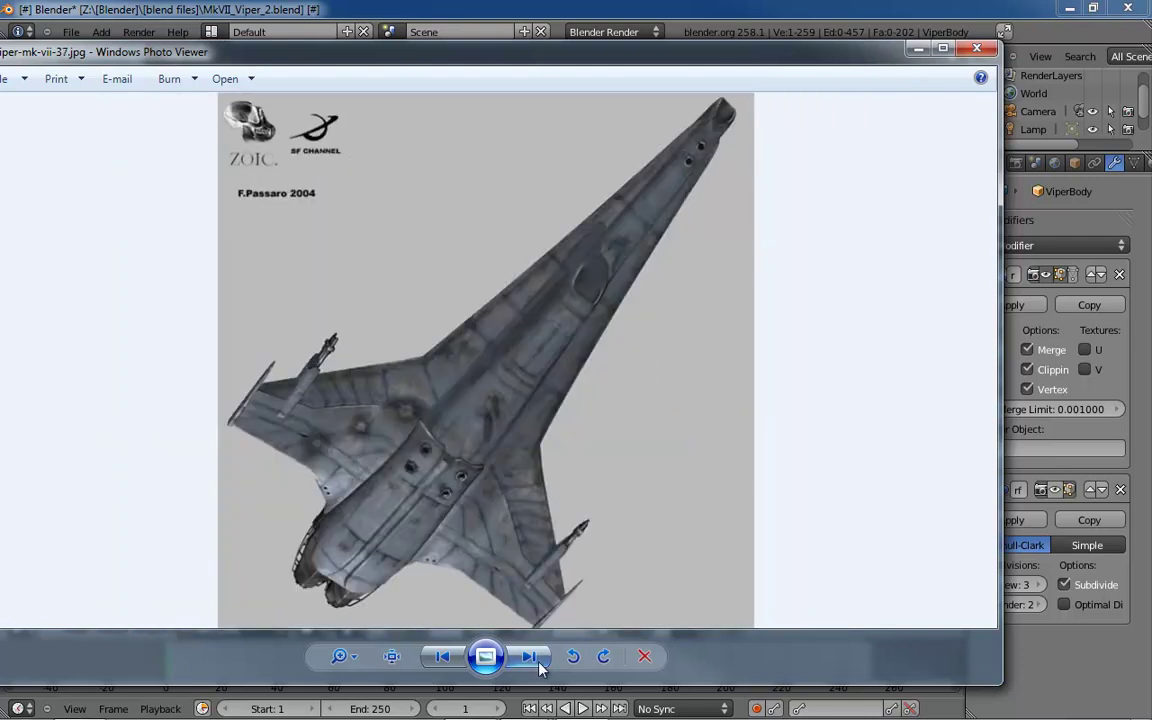
left_click(538, 661)
left_click(538, 661)
left_click(538, 661)
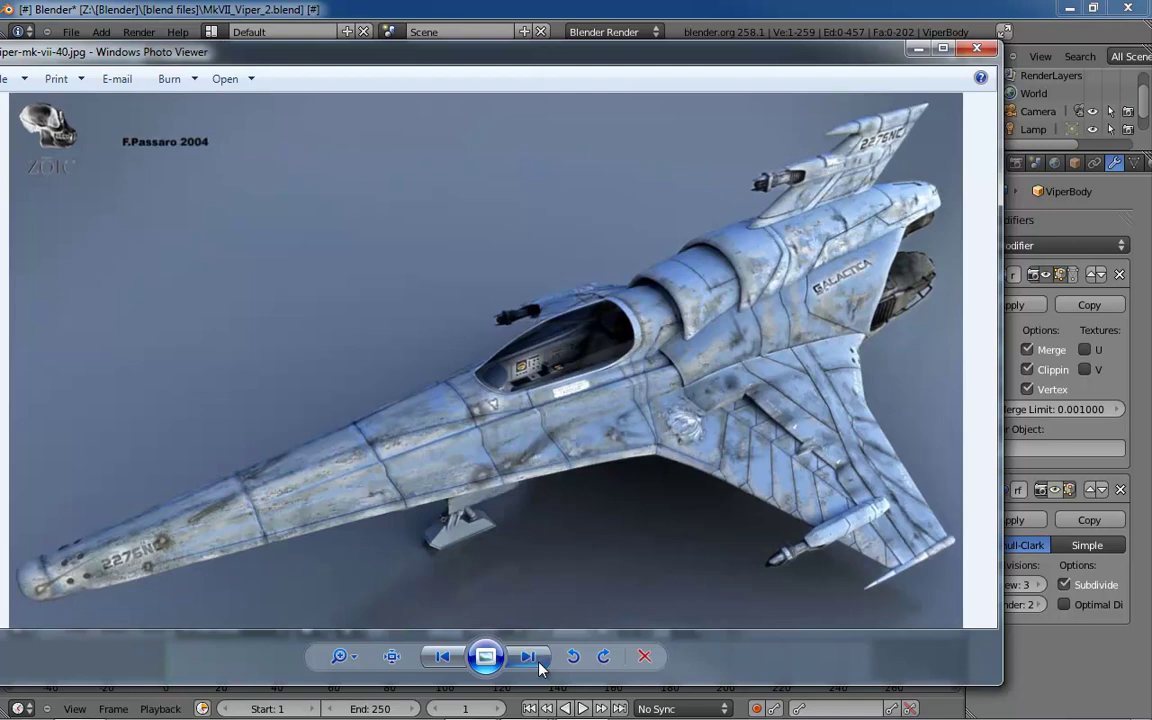
left_click(538, 661)
left_click(538, 661)
left_click(538, 661)
left_click(538, 661)
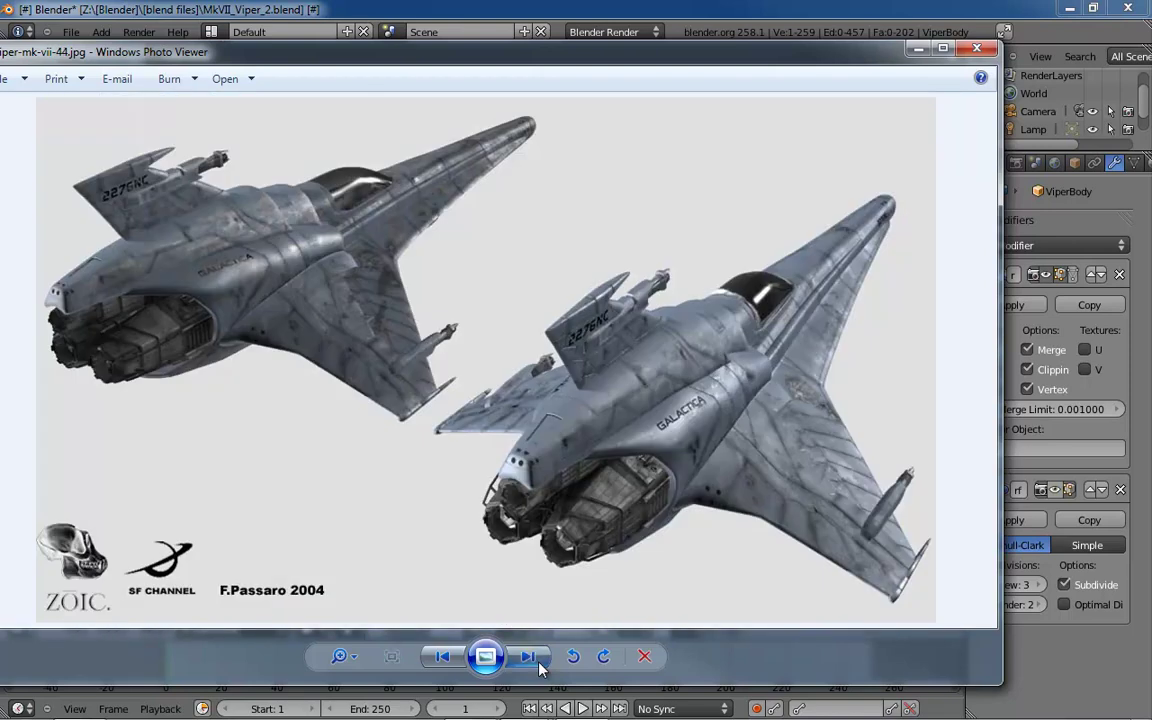
left_click(538, 661)
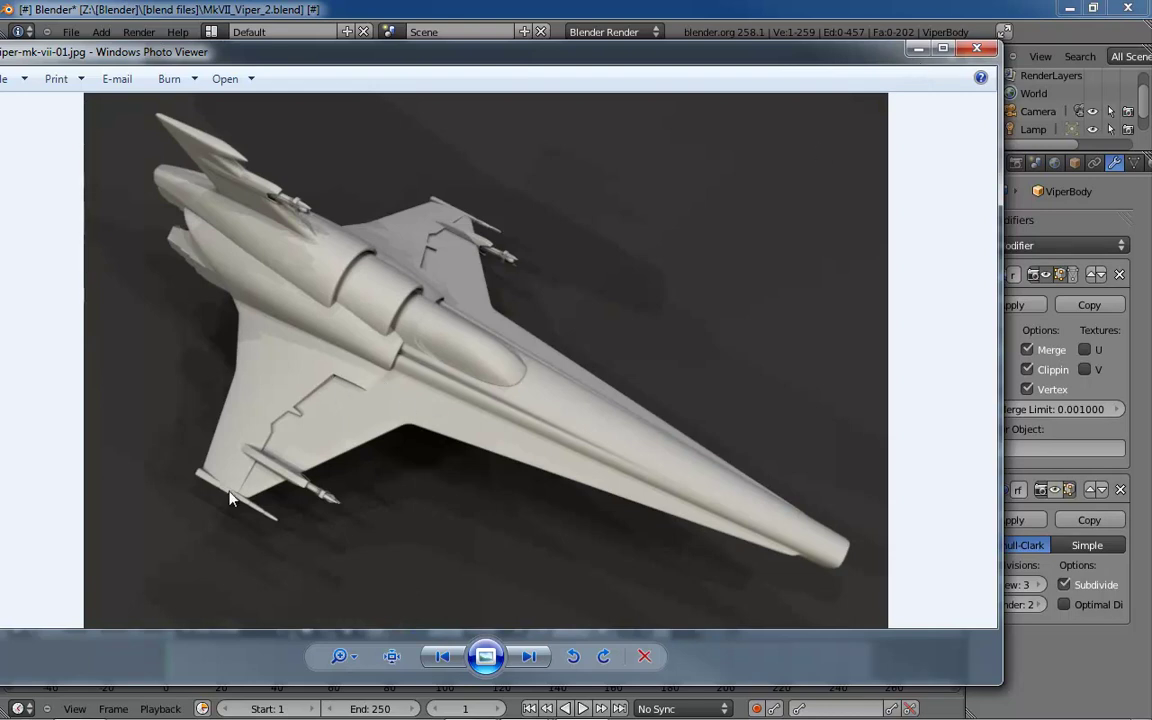
left_click(918, 50)
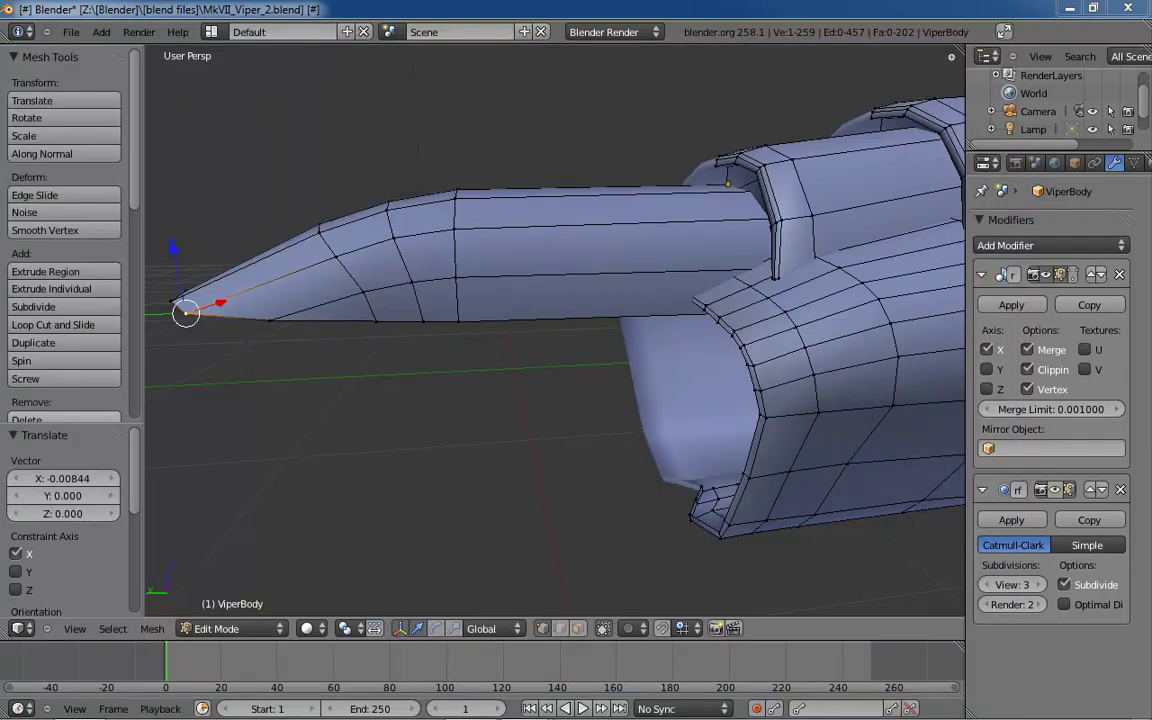
- Switch back to Blender and add a plane to the body mesh at the 3D cursor, beside the fuselage where the wing sits
key("alt+Tab")
scroll(715, 329, "down", 8)
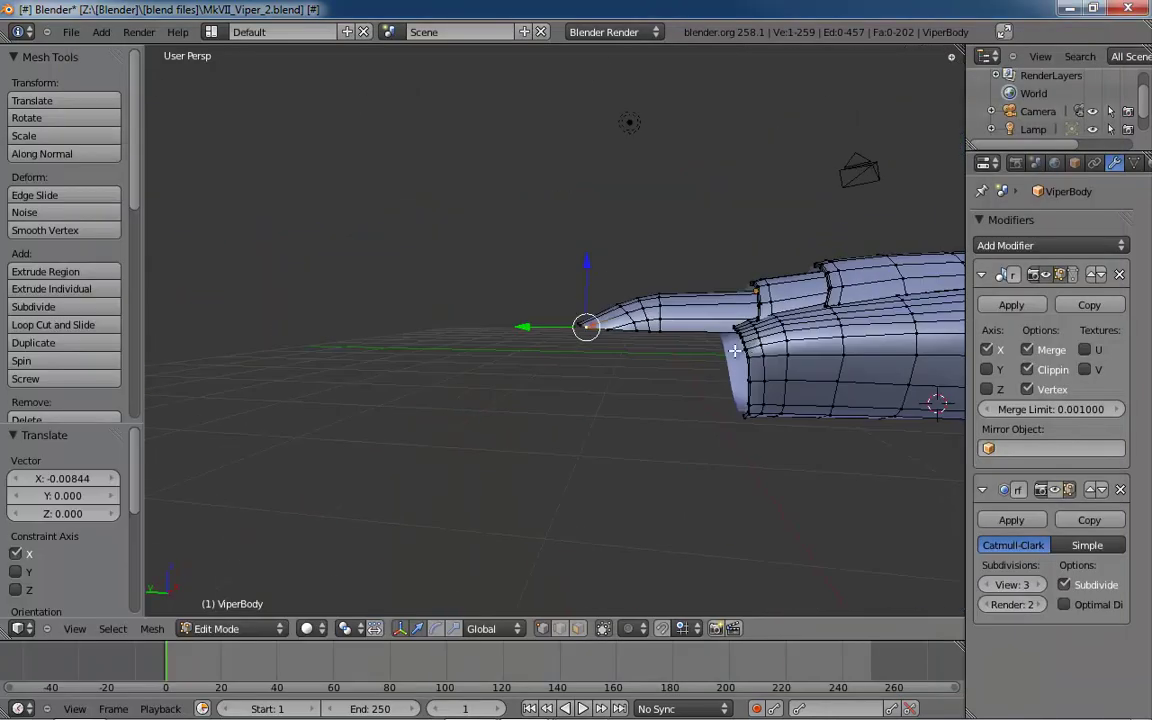
middle_click_drag(785, 323, 608, 311)
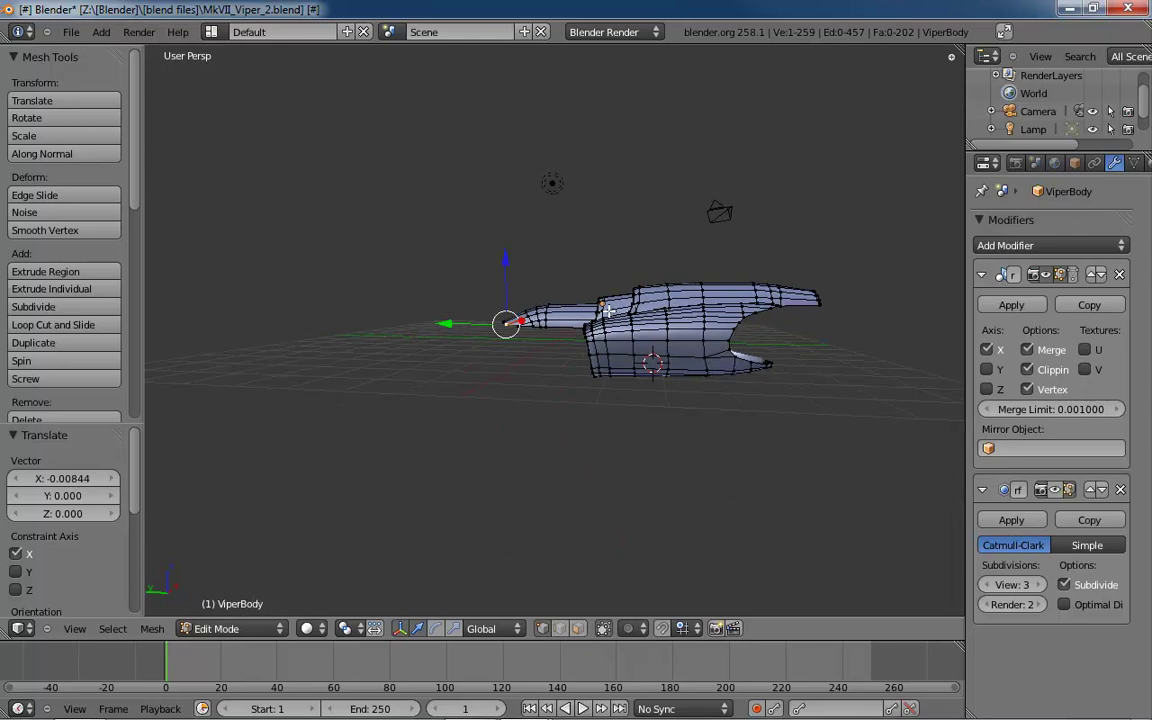
key("ctrl+KP_3")
scroll(608, 311, "up", 5)
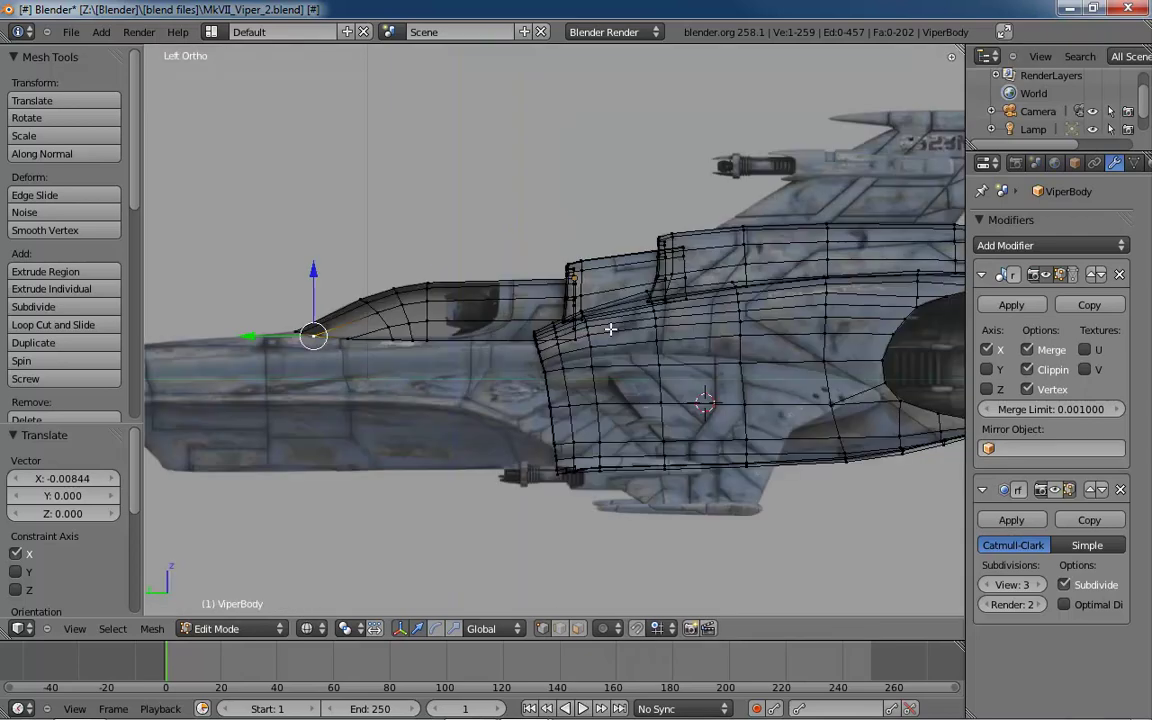
scroll(585, 336, "up", 4)
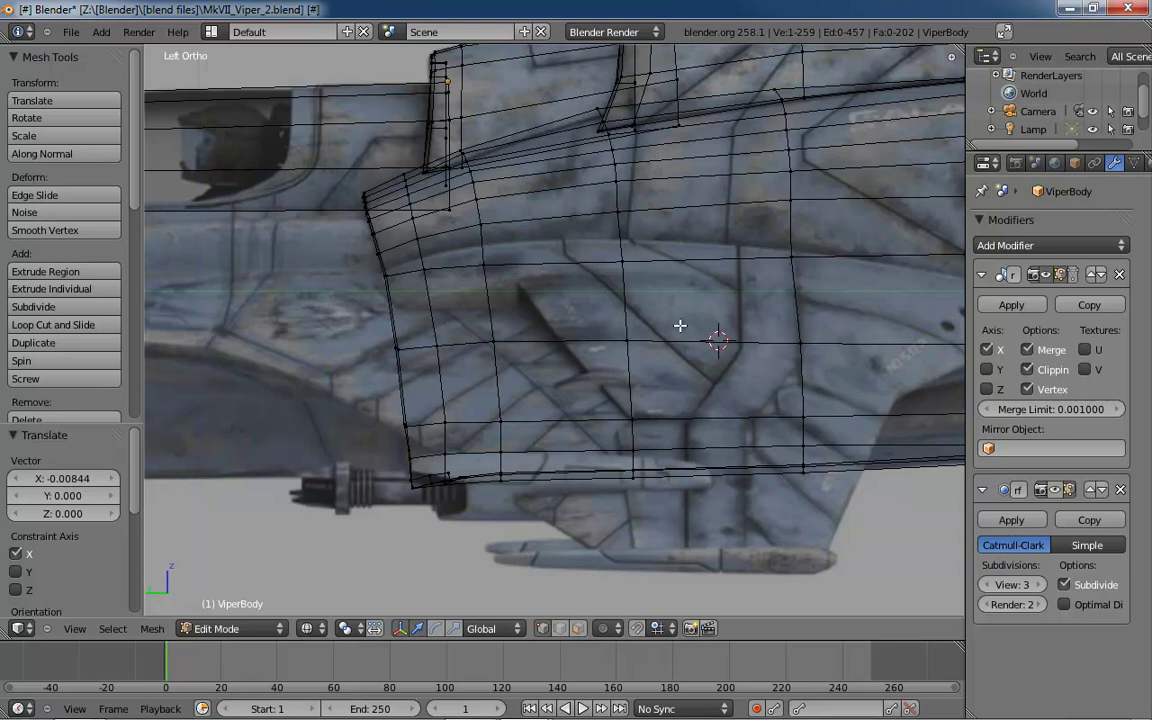
middle_click_drag(715, 303, 552, 306, "shift")
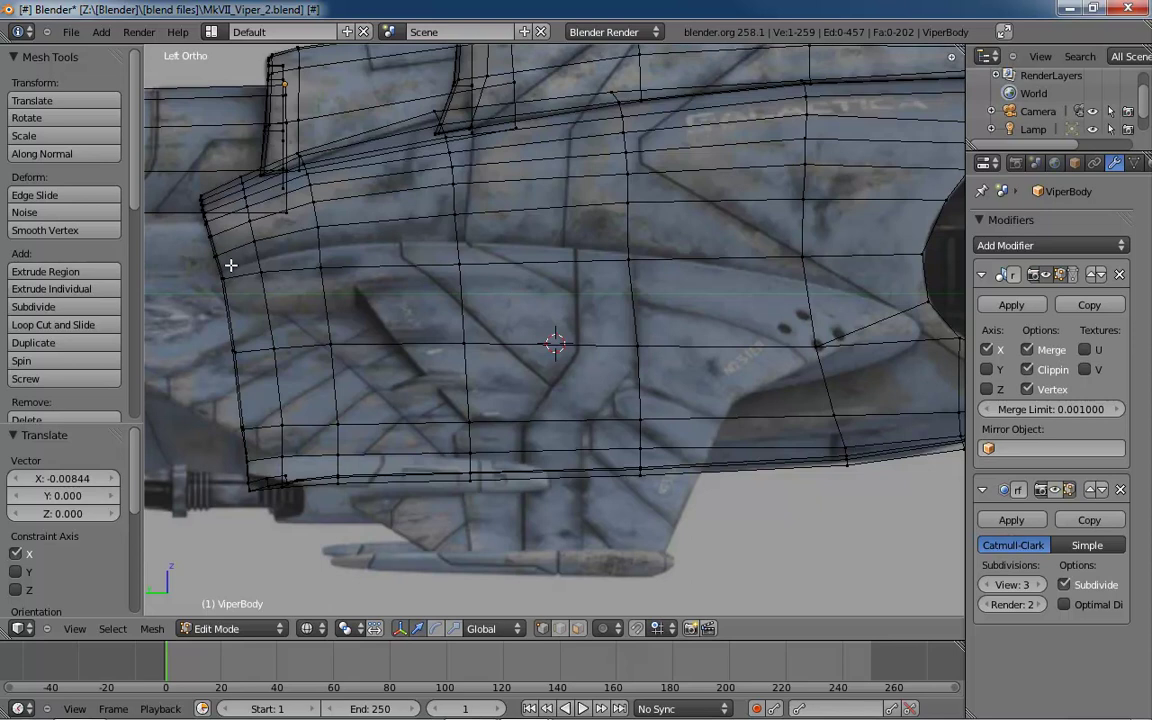
middle_click_drag(383, 297, 394, 333, "shift")
middle_click_drag(502, 364, 593, 348, "shift")
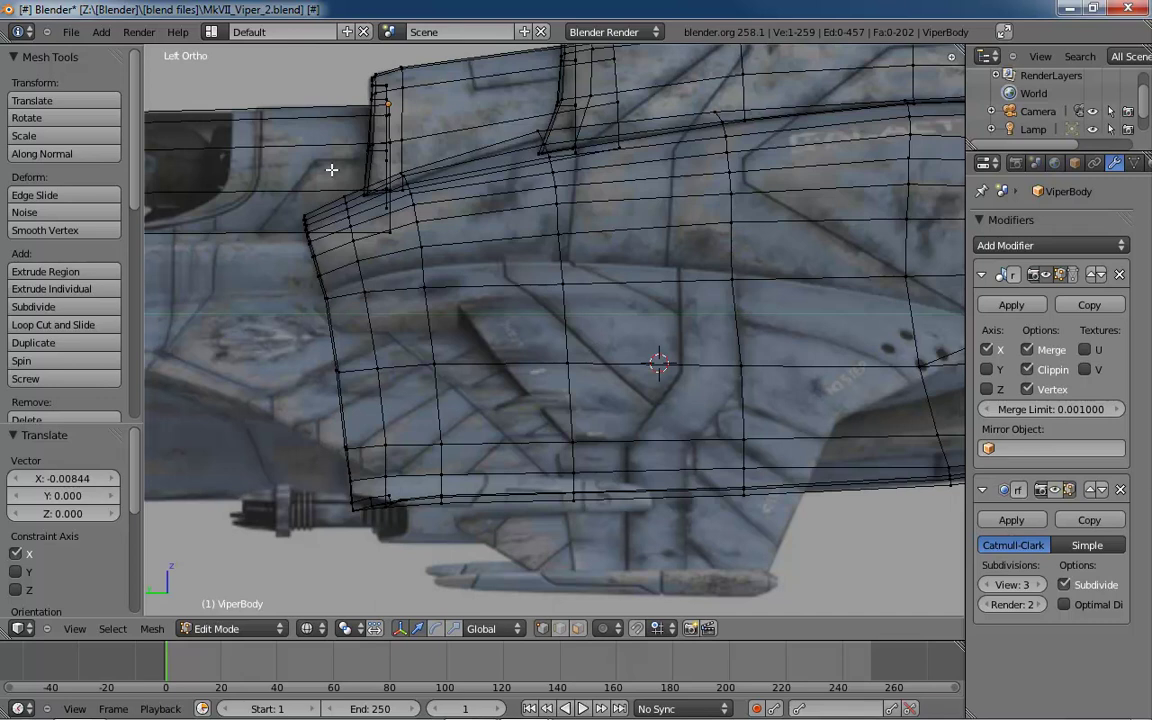
left_click(101, 32)
mouse_move(110, 46)
left_click(228, 46)
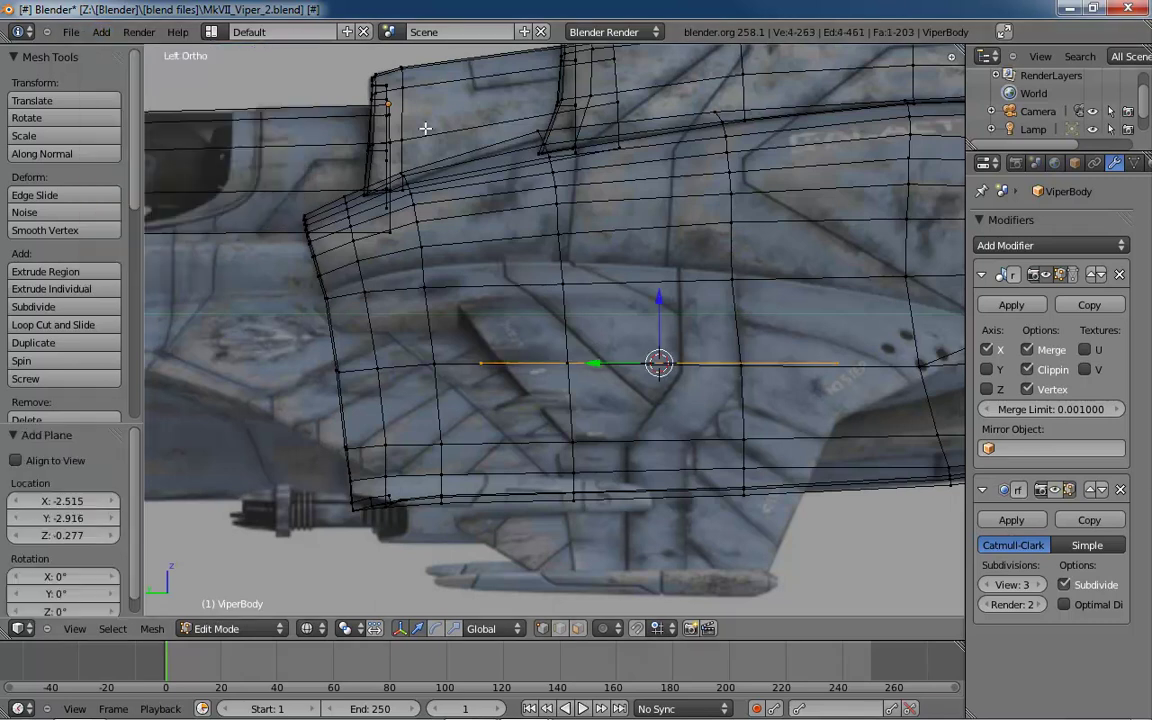
- Lower the new plane's two outer vertices 0.261 in Z to slope it down away from the fuselage
middle_click_drag(424, 123, 746, 301)
scroll(746, 301, "down", 4)
middle_click_drag(822, 308, 604, 249, "shift")
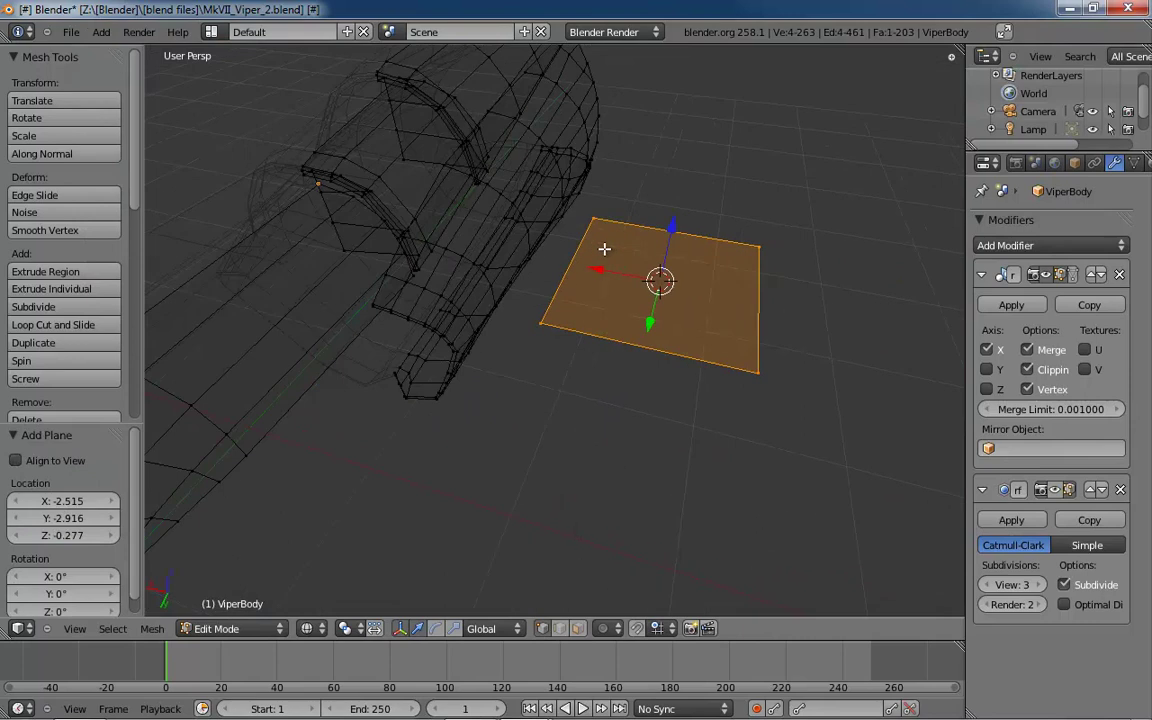
middle_click_drag(709, 266, 650, 280)
right_click(818, 320)
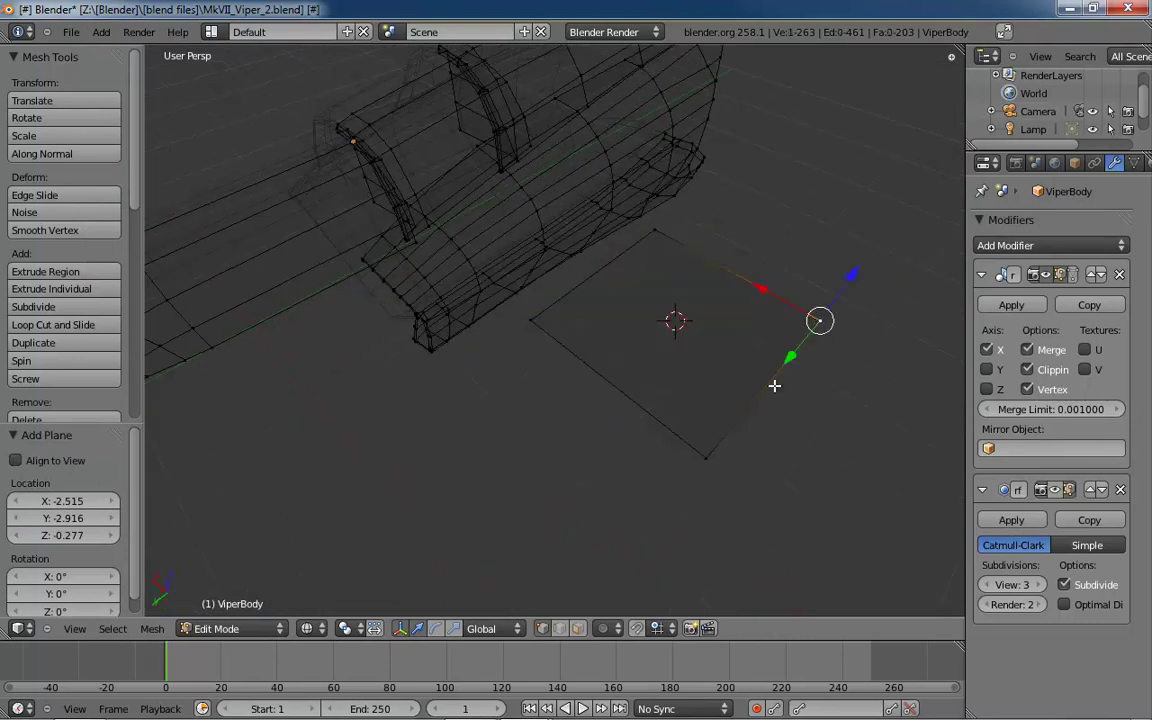
right_click(712, 446, "shift")
key("g")
key("z")
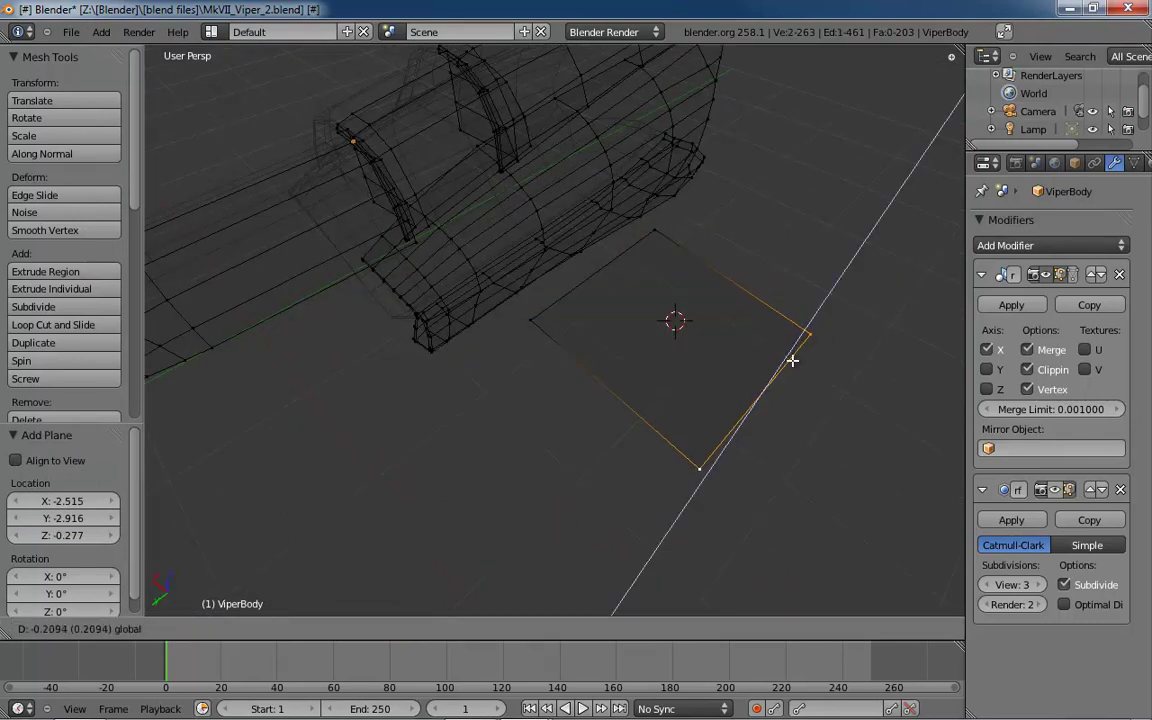
left_click(792, 360)
- Compare the sloped wing plane with the wing in the back and top reference images
middle_click_drag(854, 339, 788, 302)
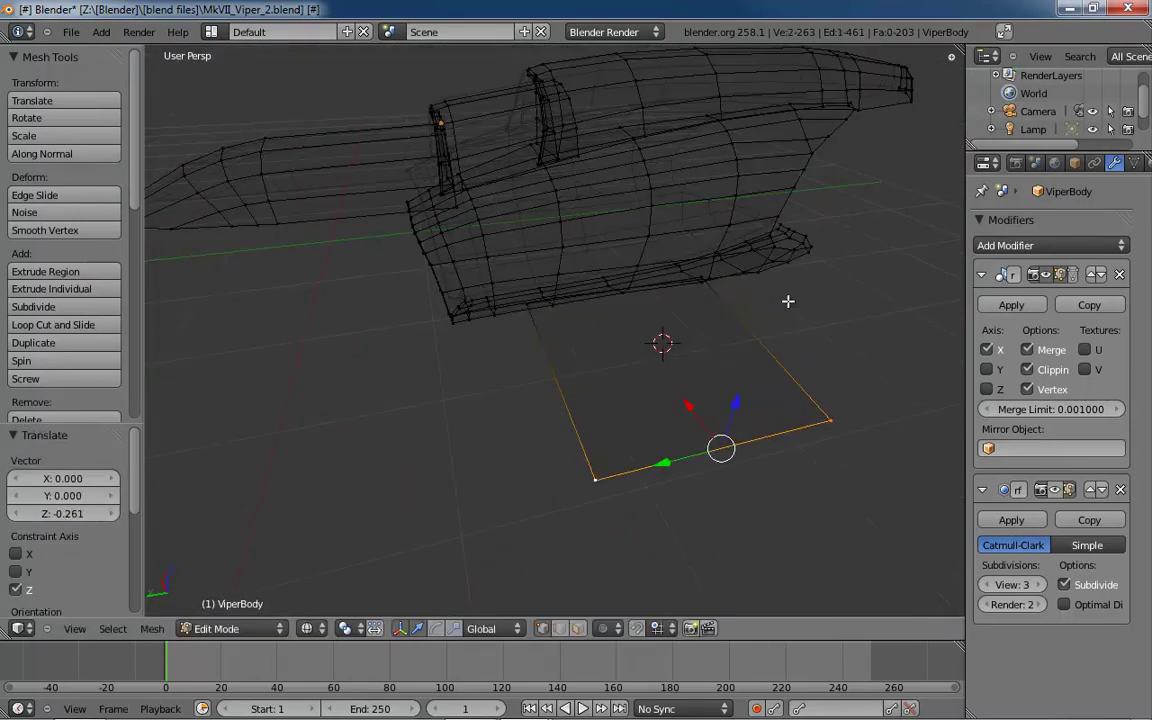
key("KP_3")
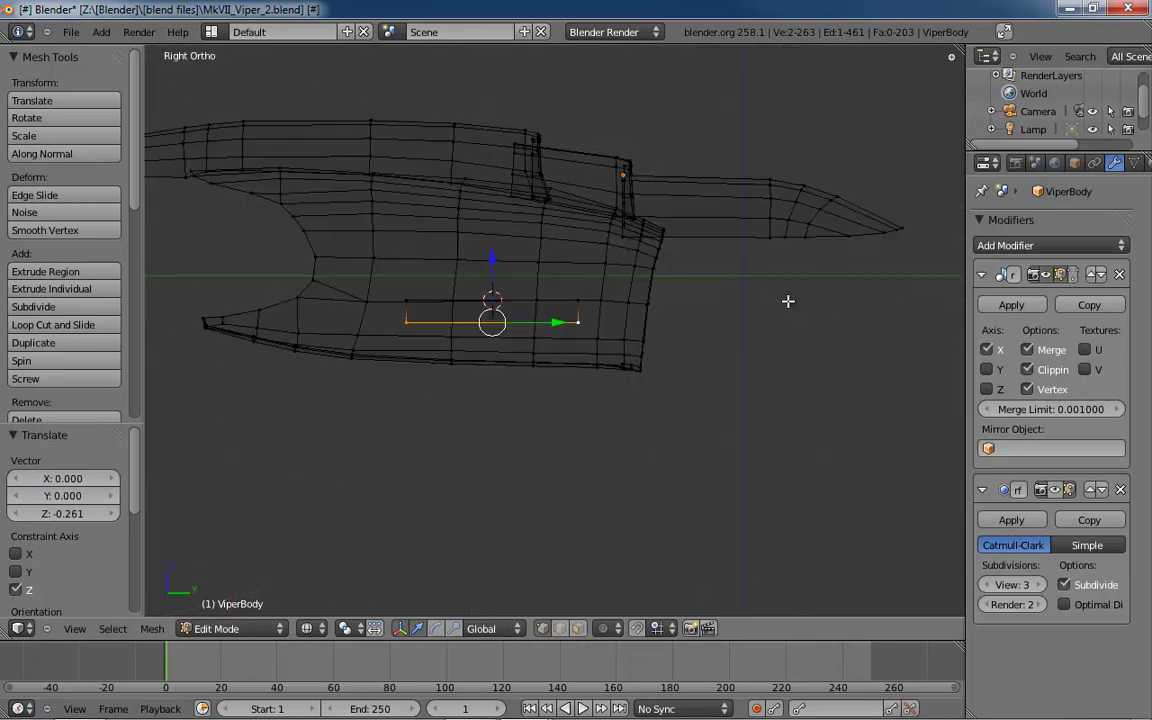
key("ctrl+KP_1")
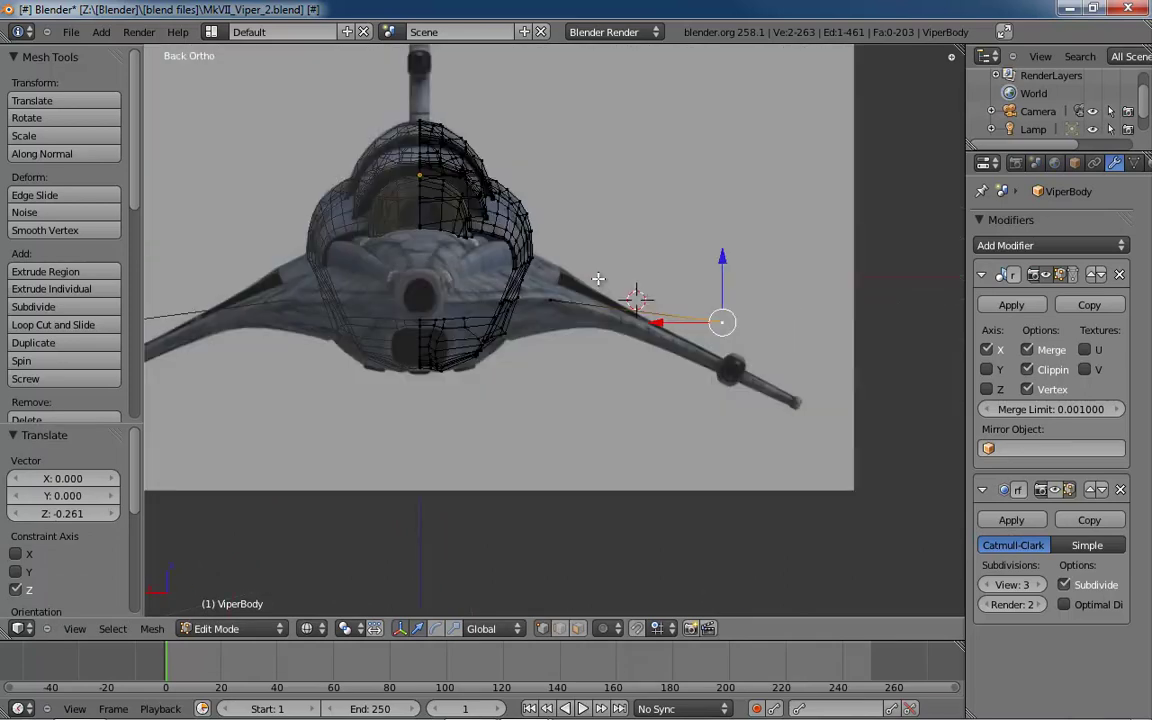
key("KP_7")
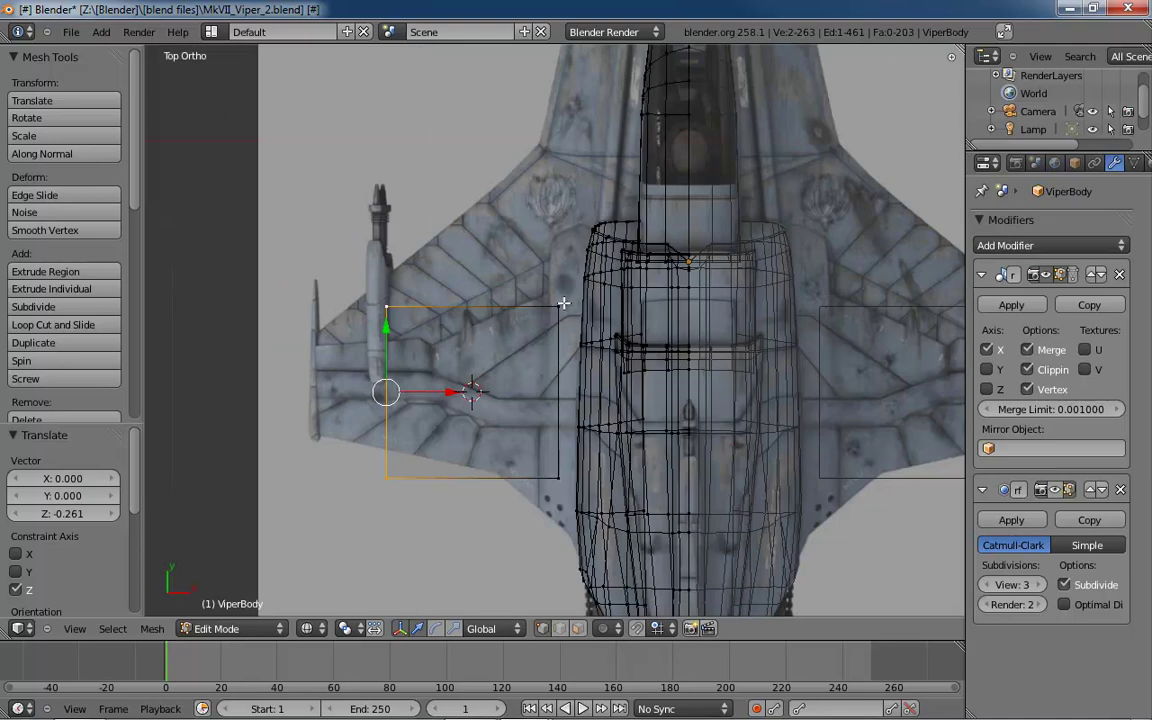
right_click_drag(559, 306, 590, 166)
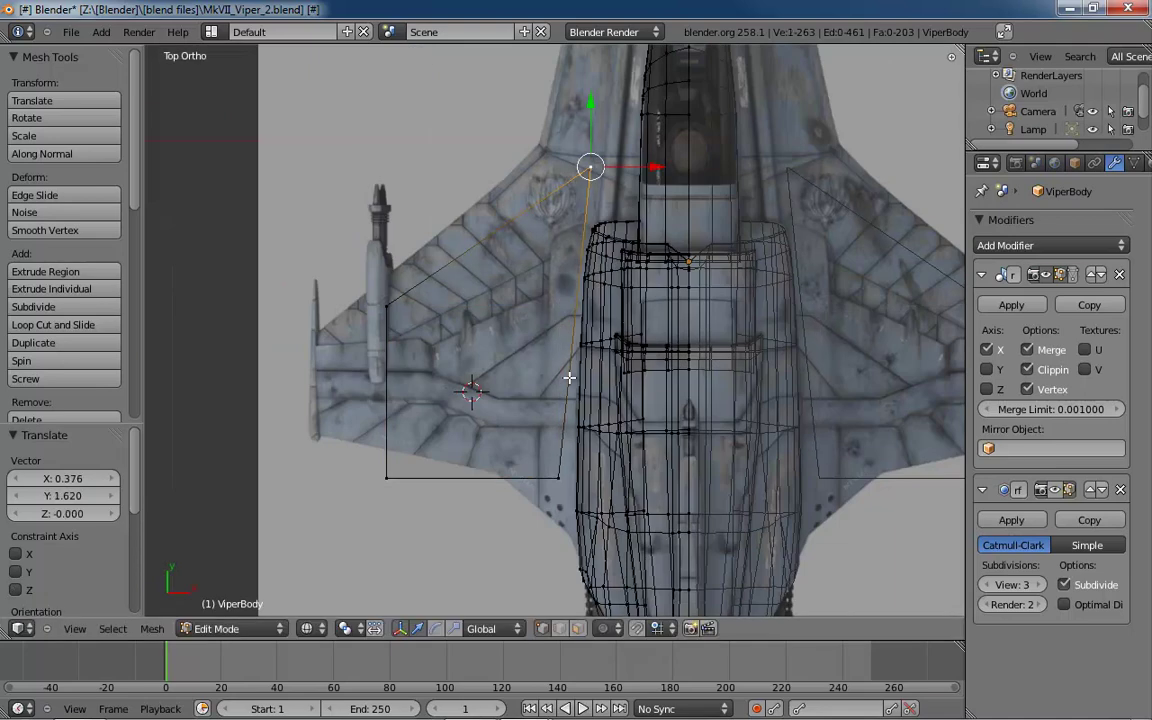
right_click_drag(560, 477, 568, 523)
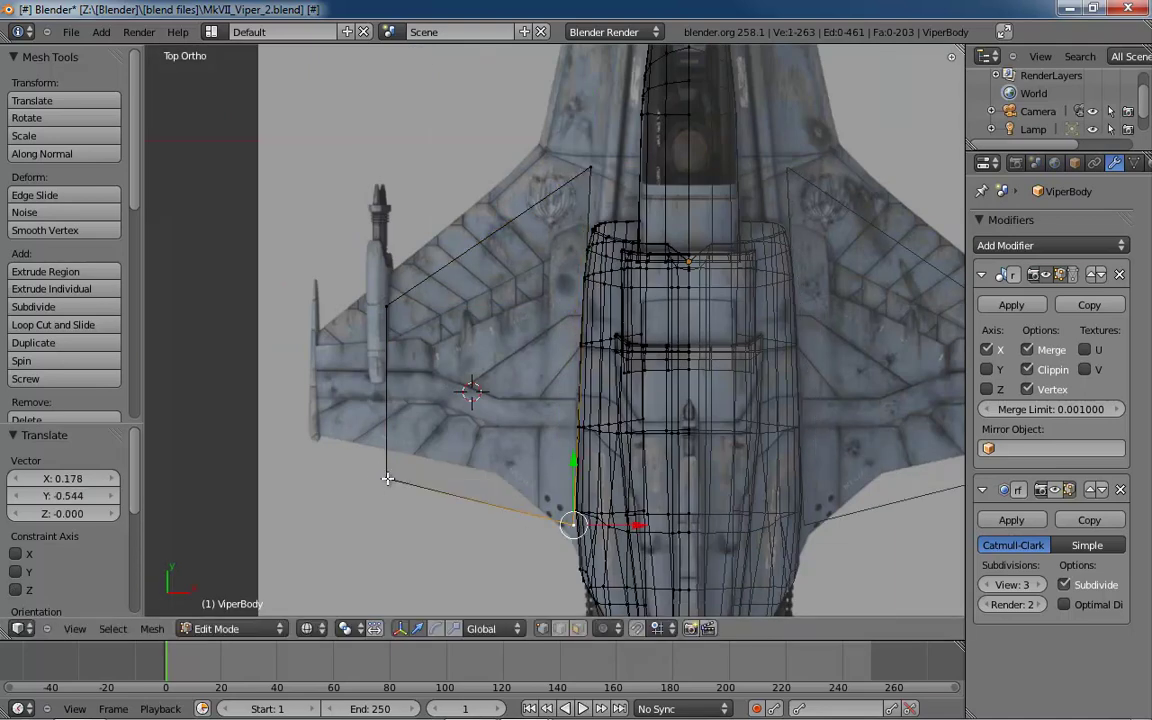
right_click(389, 477)
right_click_drag(392, 474, 320, 437)
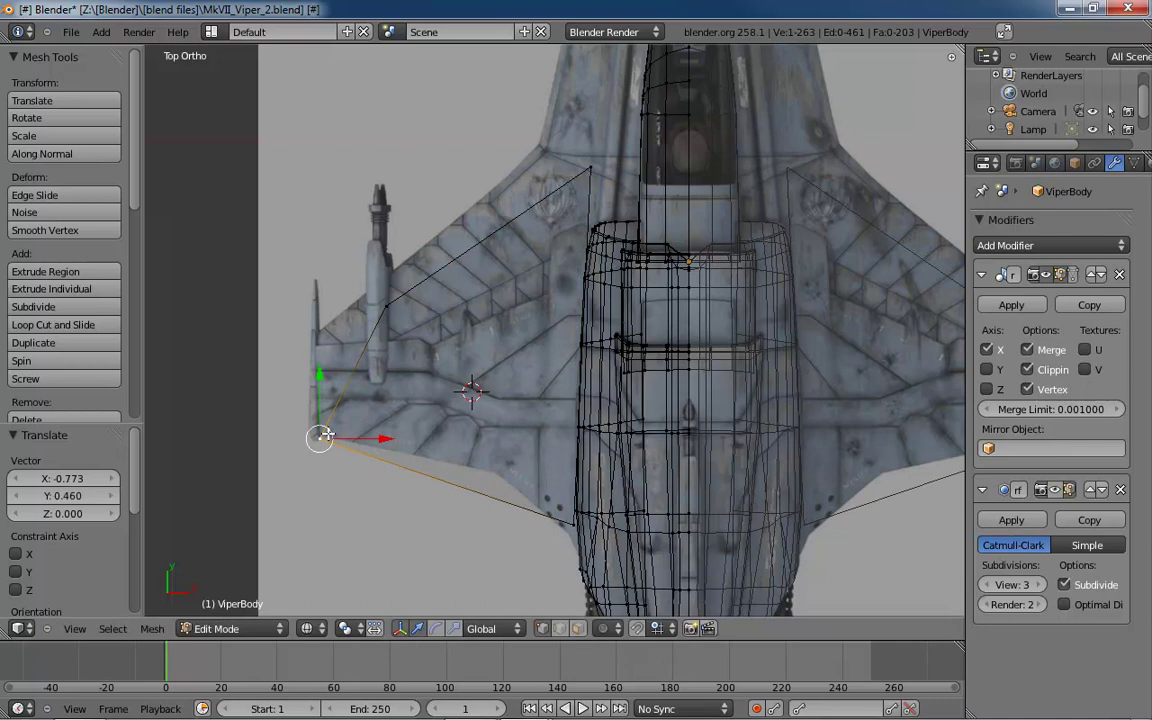
right_click(387, 305)
right_click_drag(389, 302, 320, 329)
key("ctrl+z")
key("ctrl+z")
key("ctrl+z")
key("ctrl+z")
key("ctrl+z")
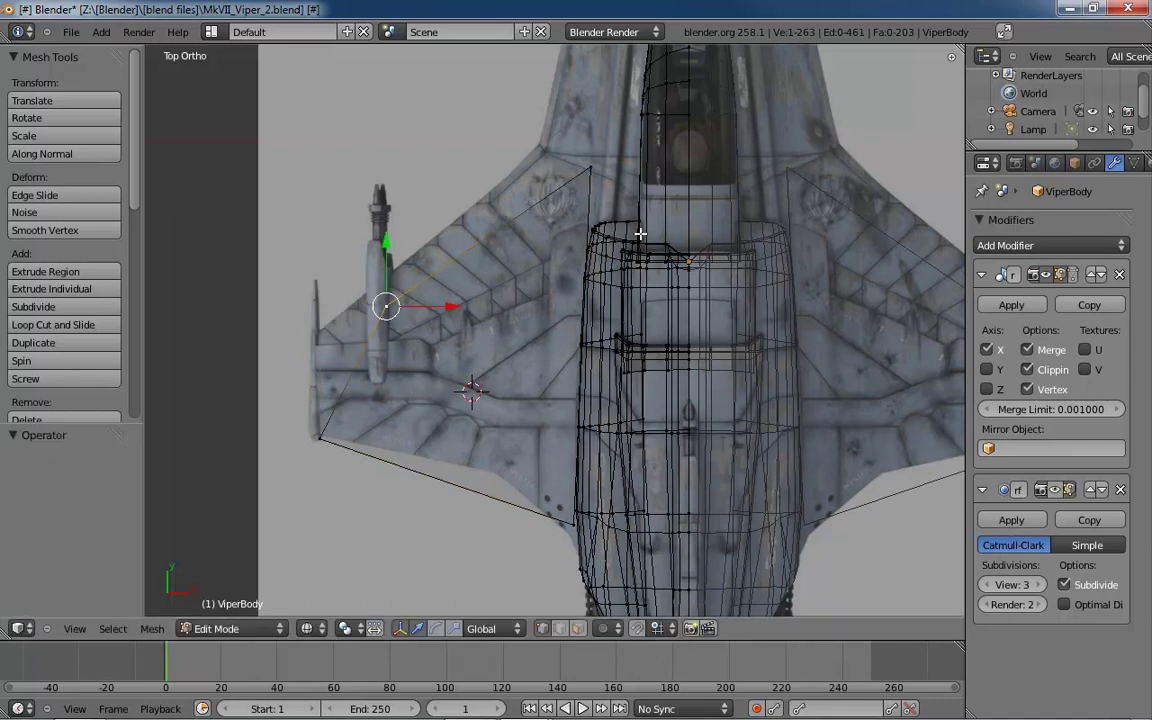
key("ctrl+z")
key("ctrl+z")
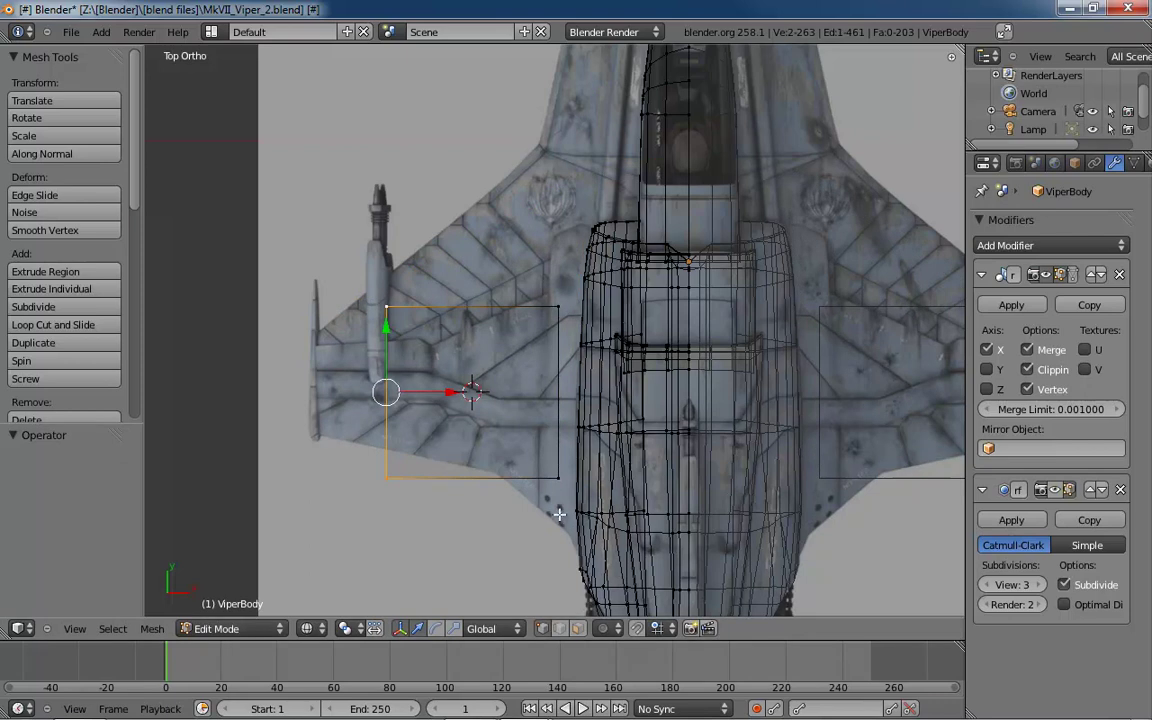
- Move the plane's rear inner vertex to where the wing's trailing edge meets the fuselage and the rear outer vertex to the trailing-edge bend
right_click(557, 477)
key("g")
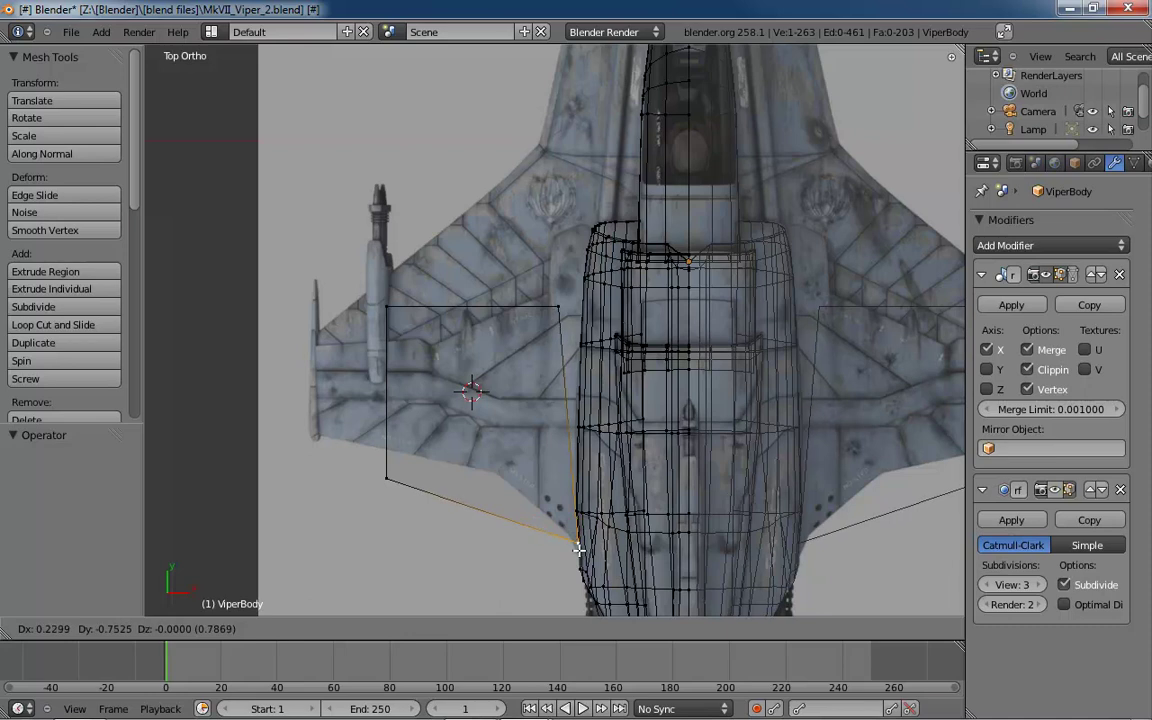
left_click(575, 544)
right_click(390, 482)
key("g")
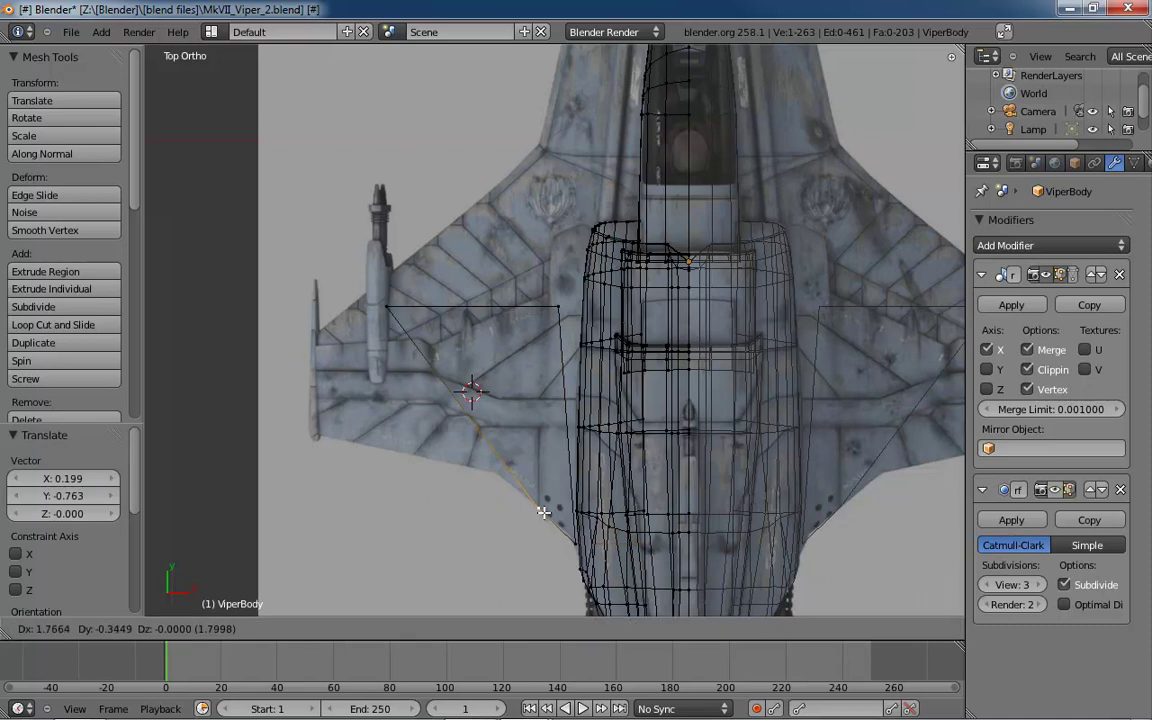
left_click(499, 478)
- Move the plane's front vertices back 0.941 in Y beside the fuselage and nudge the rear inner vertex by X 0.073, Y -0.146
right_click(558, 308)
key("g")
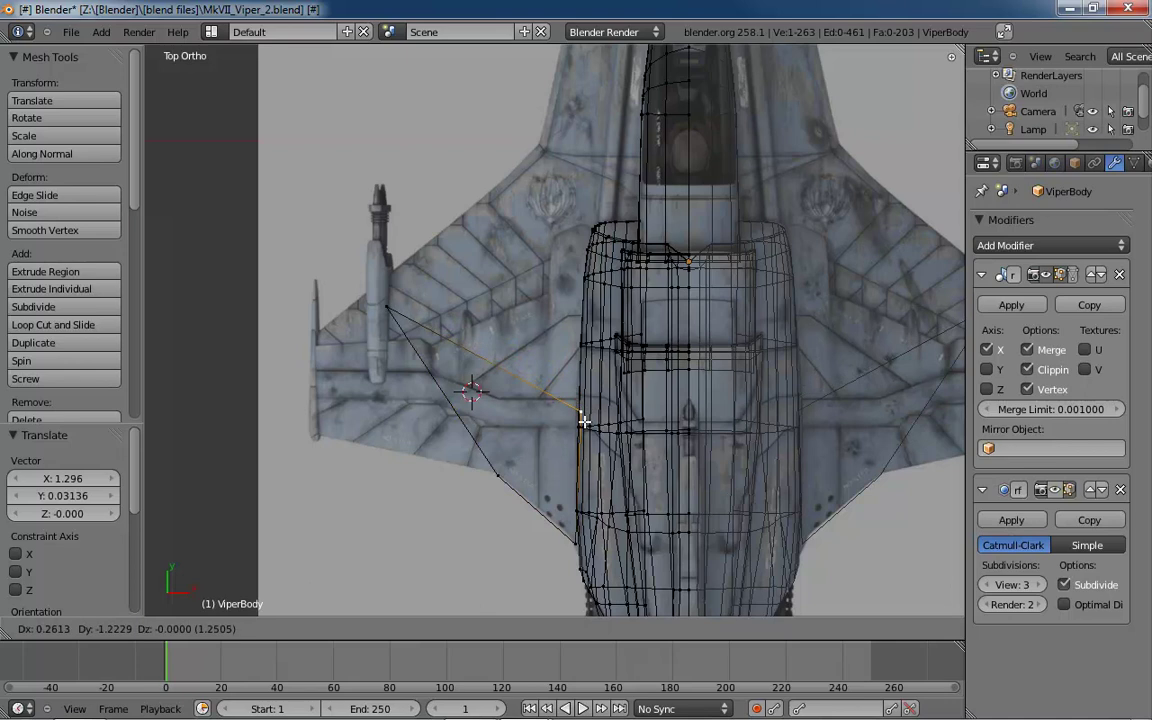
left_click(584, 390)
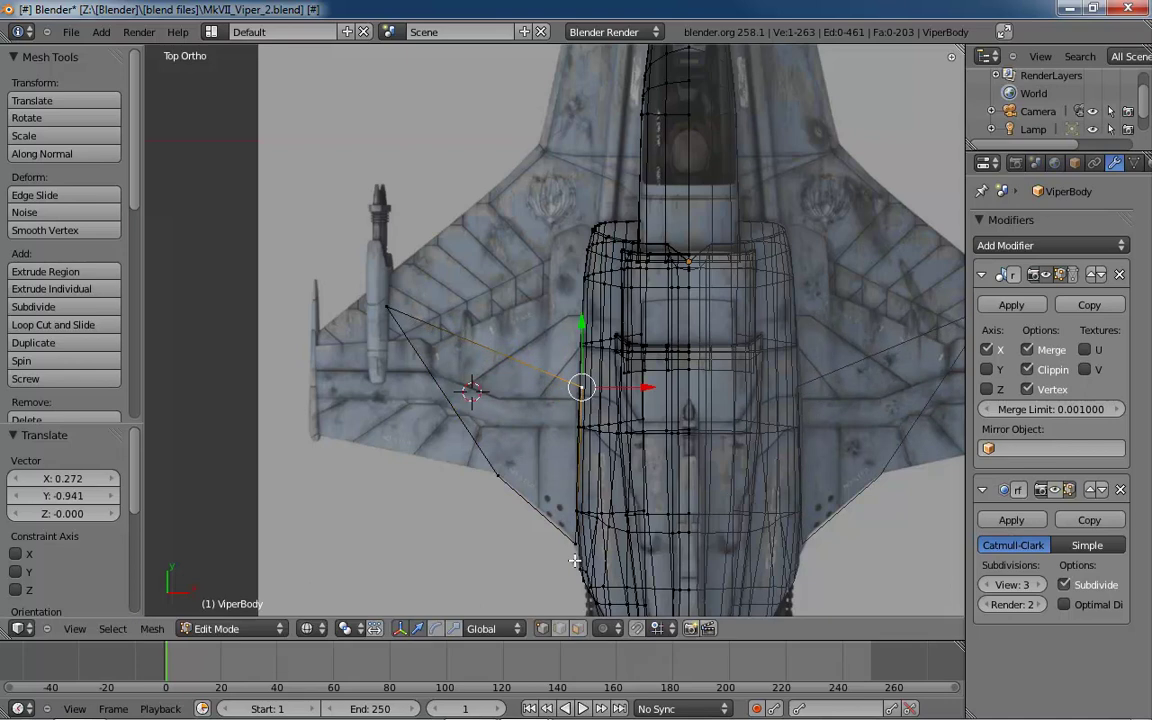
right_click(575, 541)
key("g")
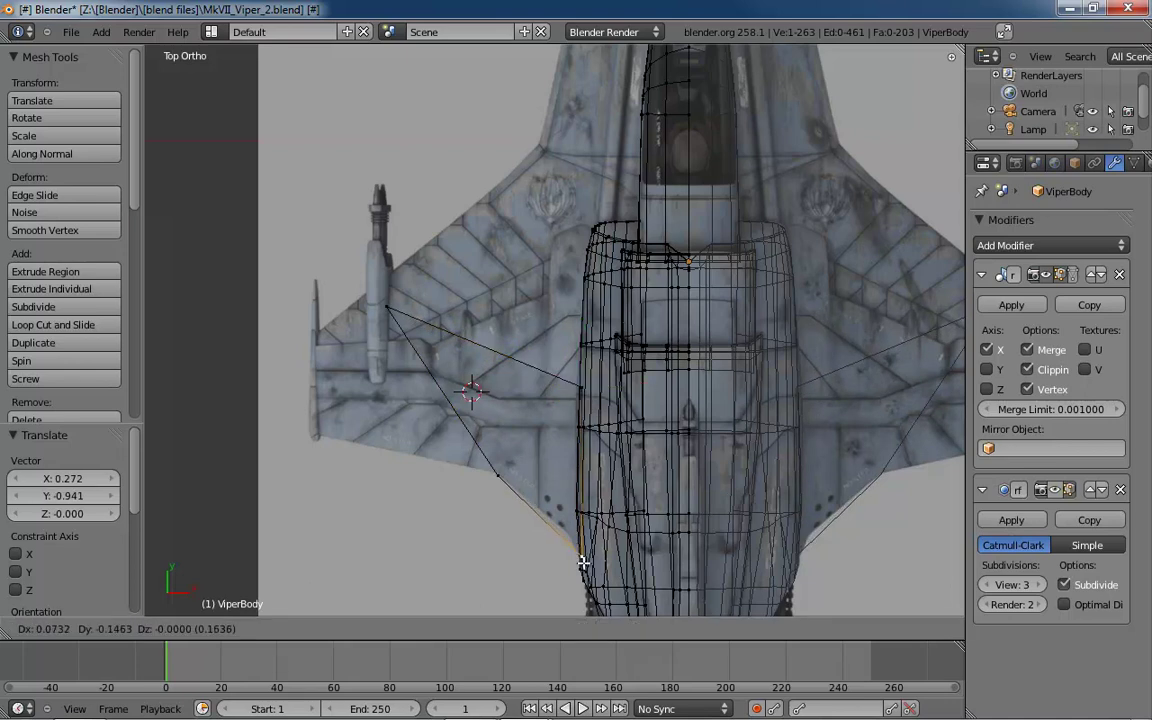
left_click(584, 560)
right_click(387, 305)
key("g")
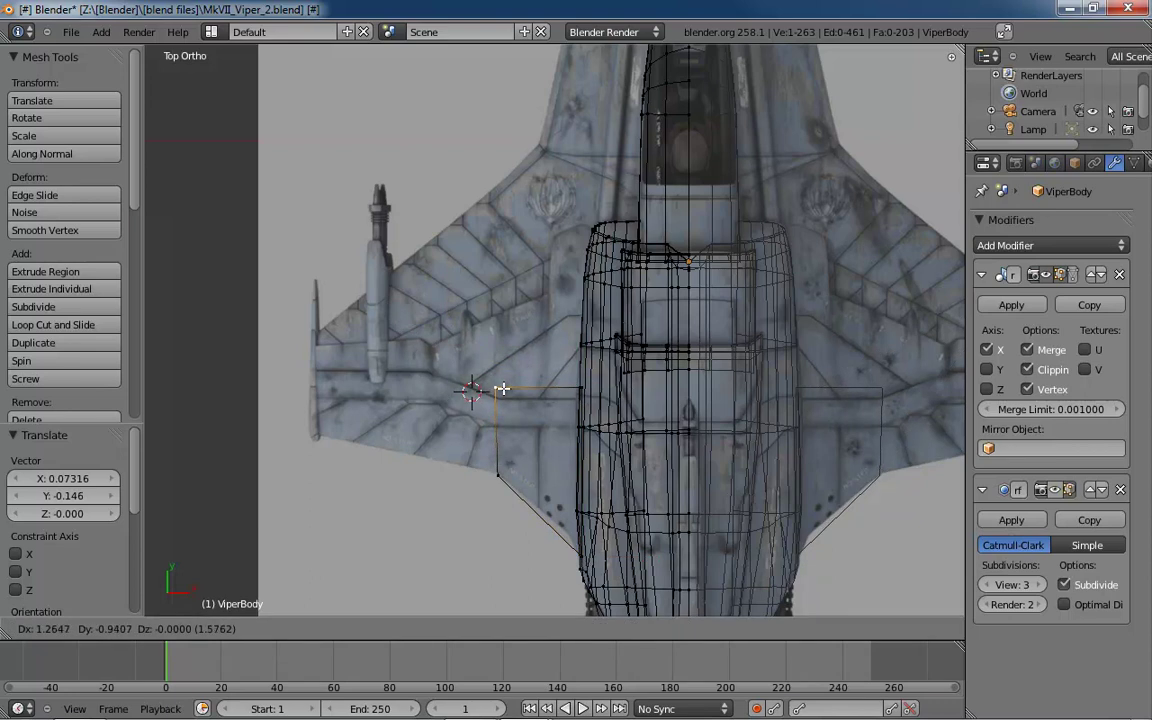
left_click(498, 387)
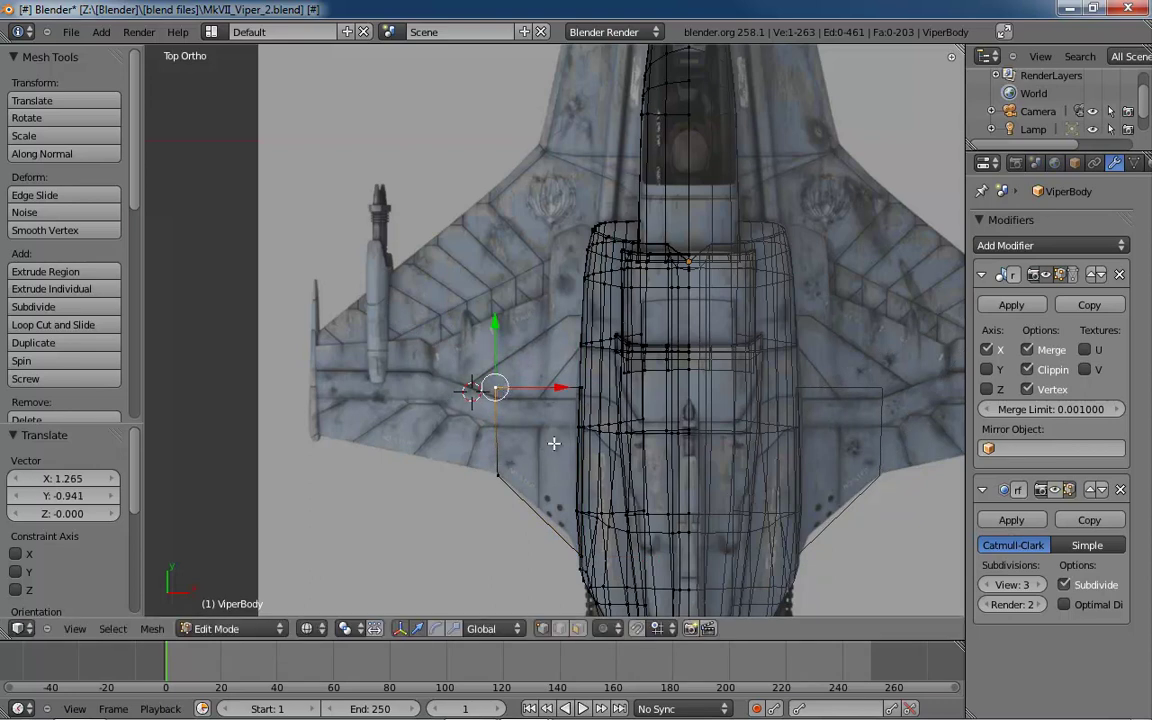
- Isolate the wing plane by selecting its face in face select mode and hiding all unselected geometry
middle_click_drag(553, 445, 740, 319)
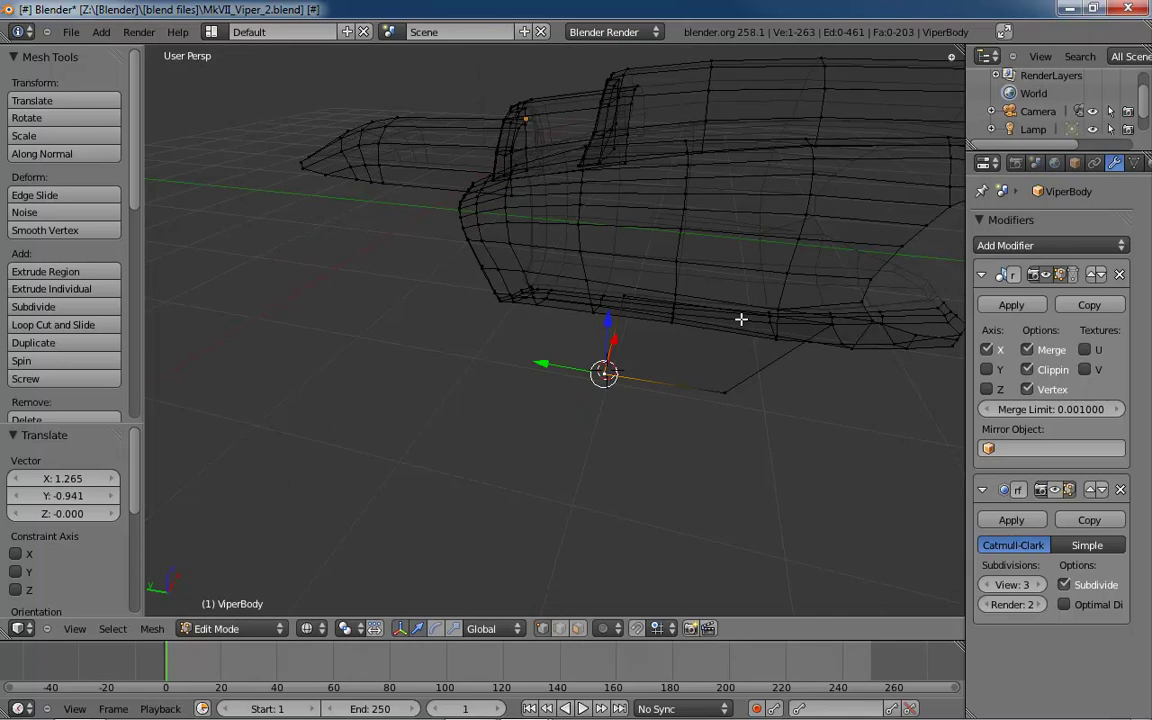
key("ctrl+KP_3")
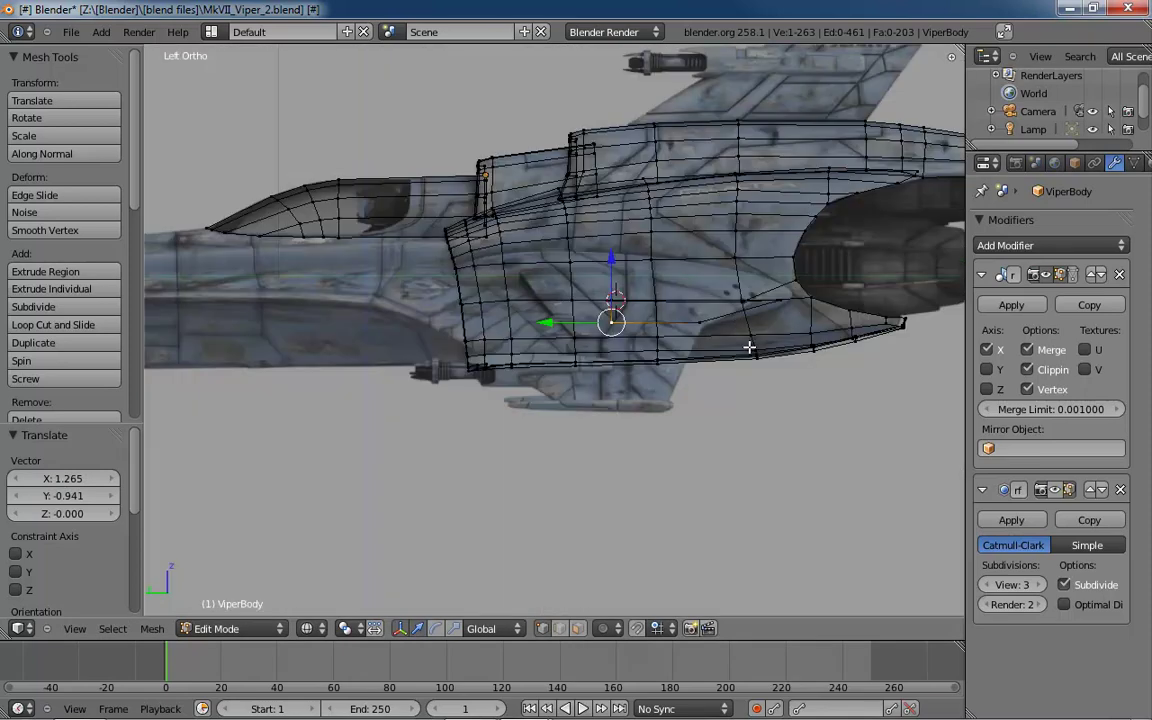
middle_click_drag(749, 347, 625, 395, "shift")
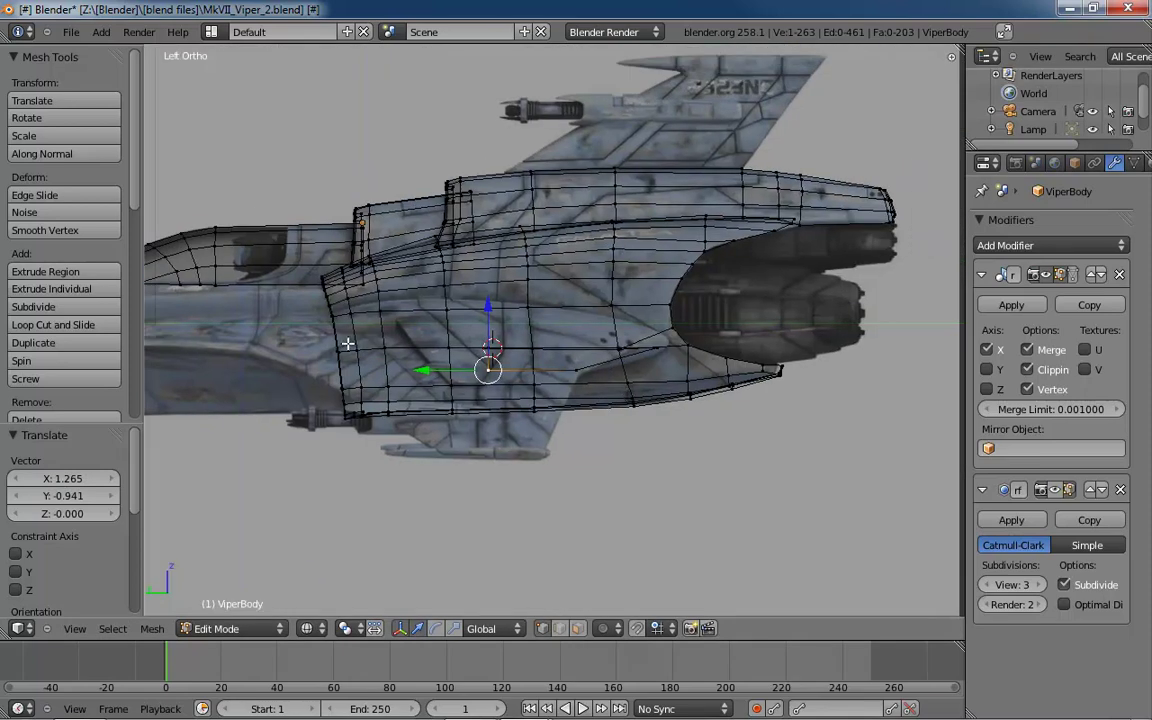
key("ctrl+Tab")
left_click(554, 277)
middle_click_drag(596, 342, 554, 411)
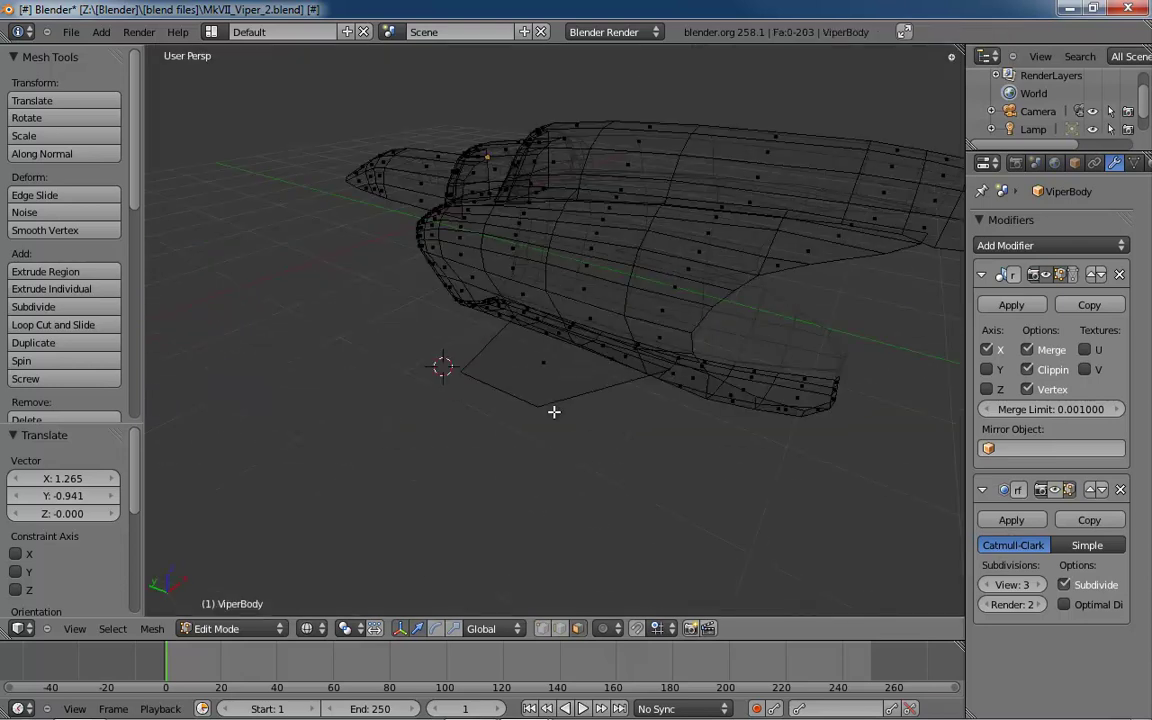
right_click(545, 361)
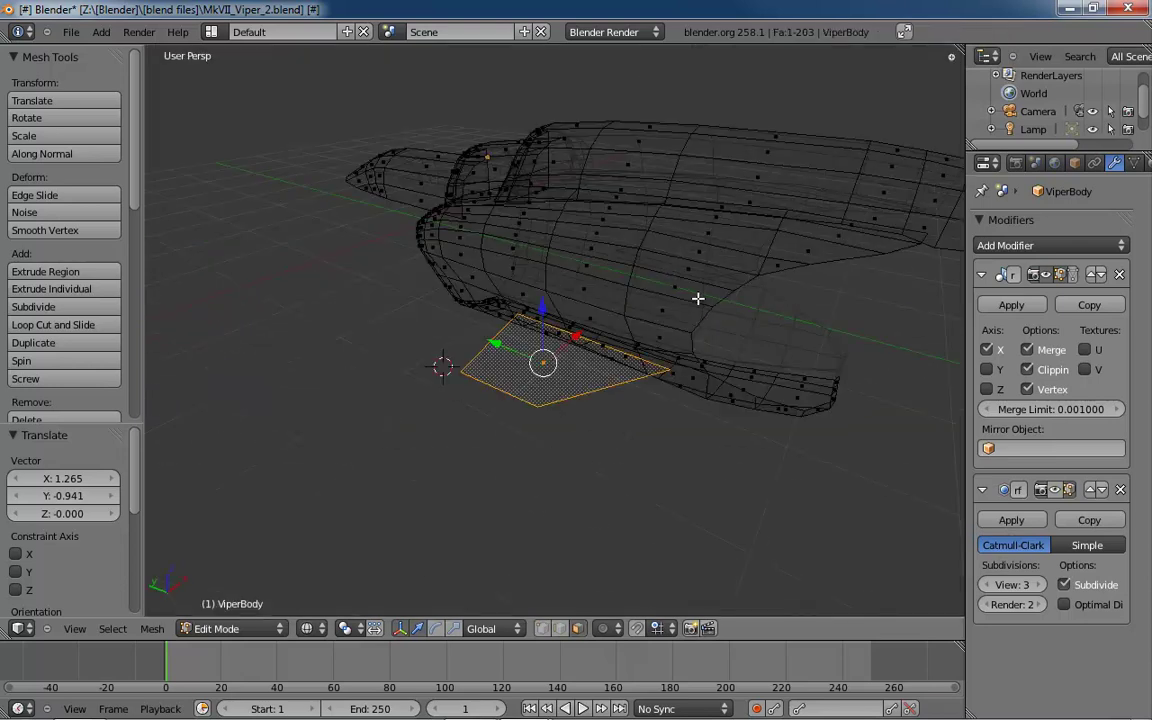
left_click(152, 629)
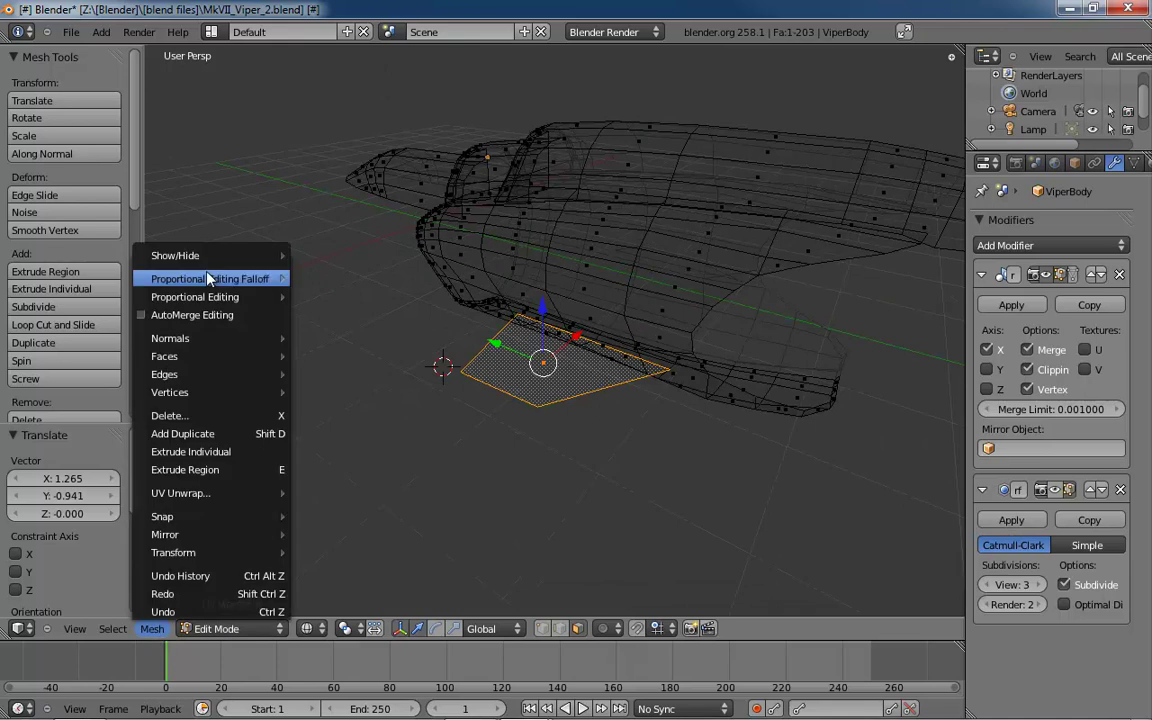
mouse_move(192, 252)
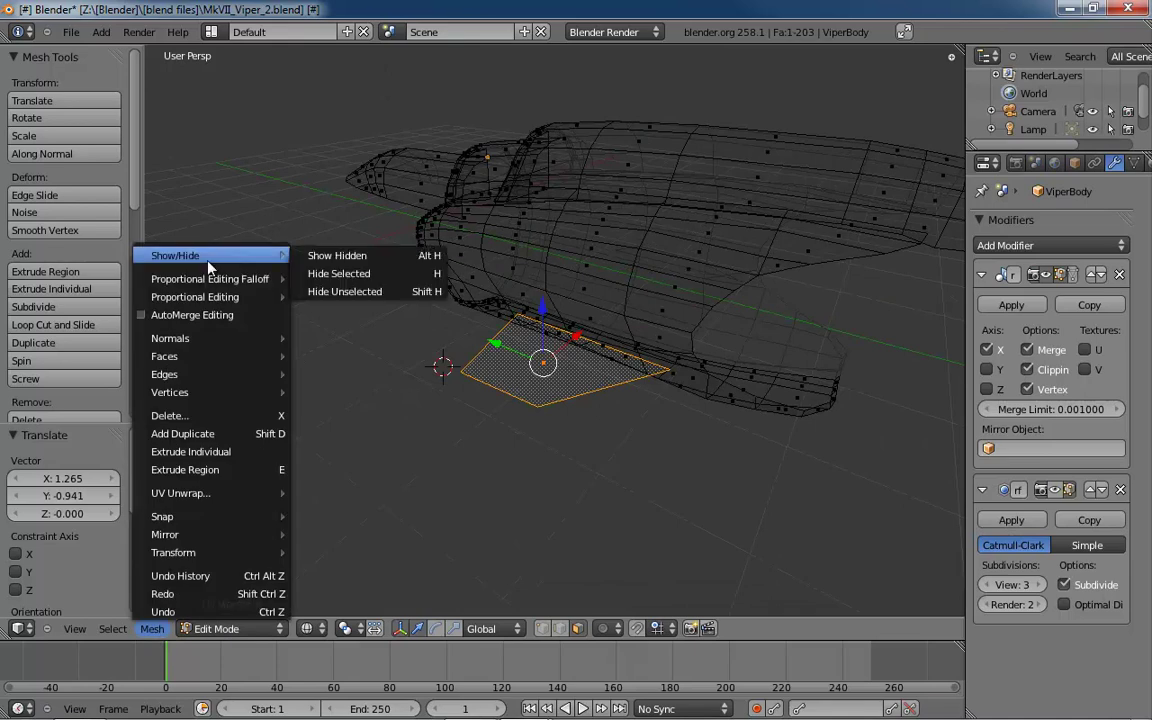
left_click(340, 291)
middle_click_drag(729, 367, 828, 393)
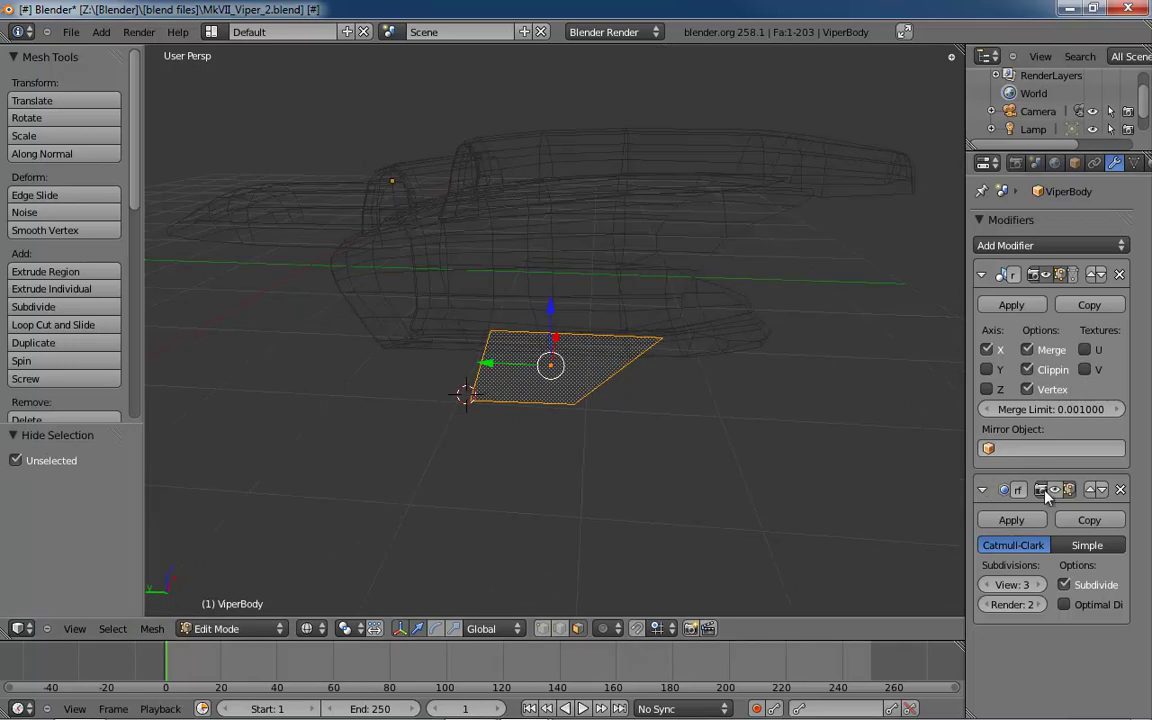
- Remove the Subsurf modifier and turn off the Mirror modifier's display so only the wing plane shows
left_click(1120, 489)
middle_click_drag(799, 354, 900, 316)
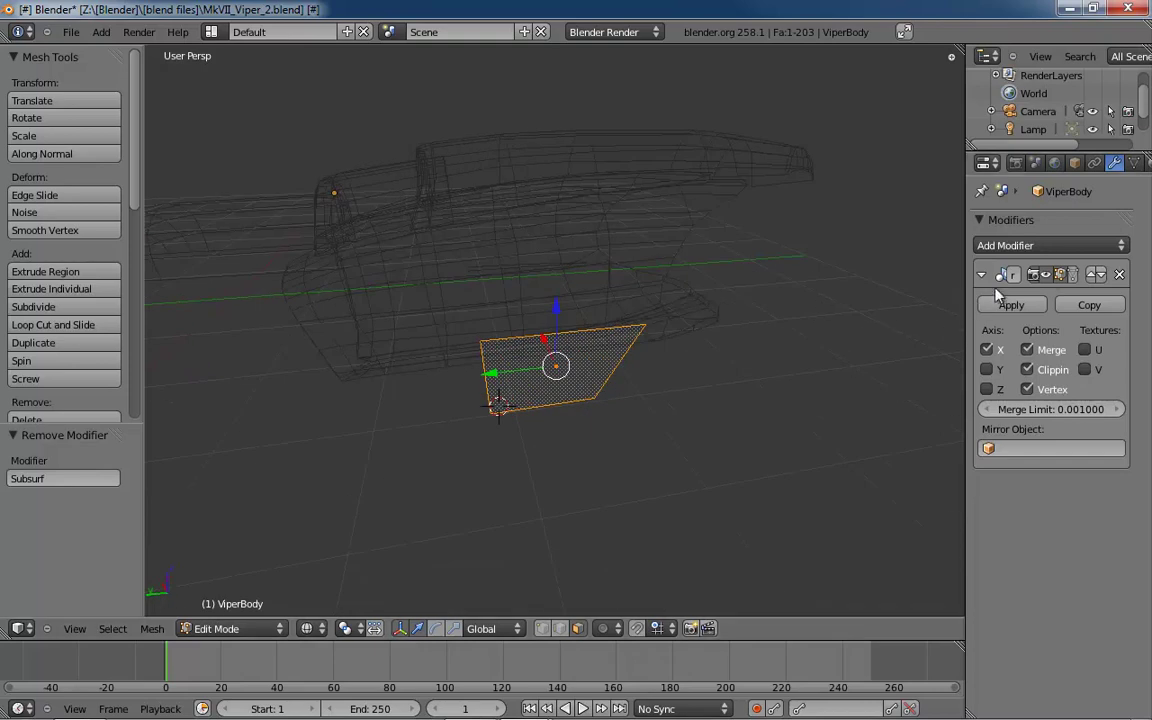
key("shift+h")
middle_click_drag(746, 301, 551, 277)
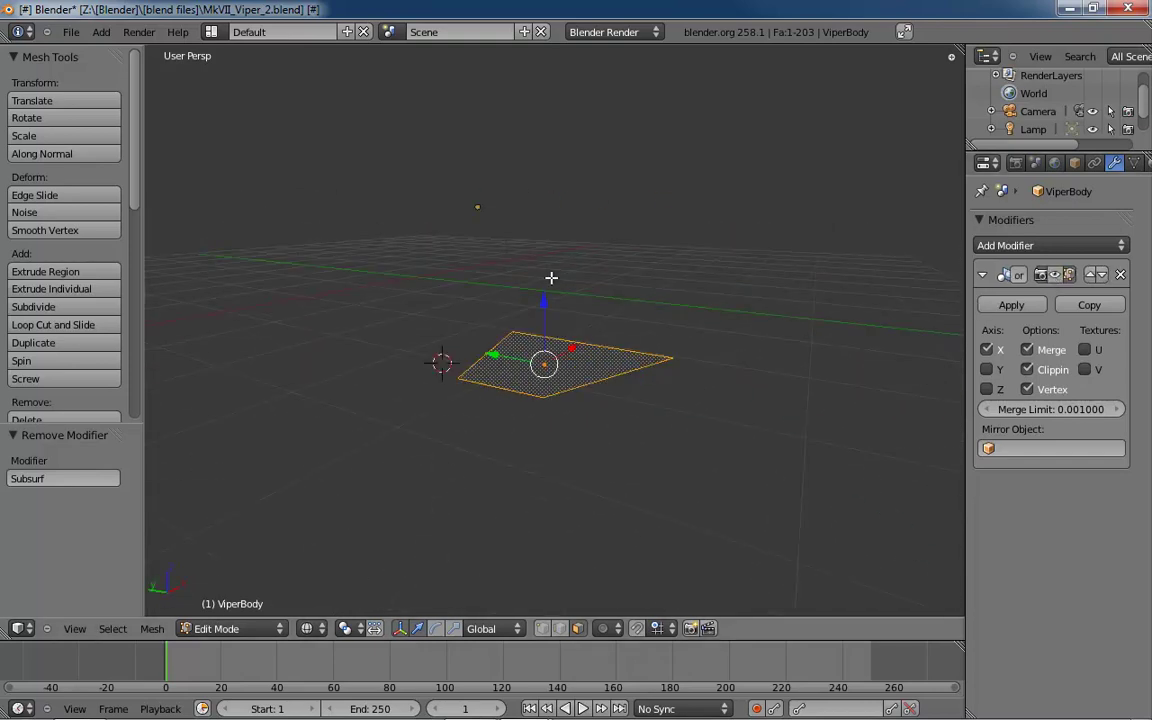
- In the left side view, move the plane's rear inner vertex by Y -0.134, Z 0.063 onto the wing root's rear tip
key("ctrl+KP_3")
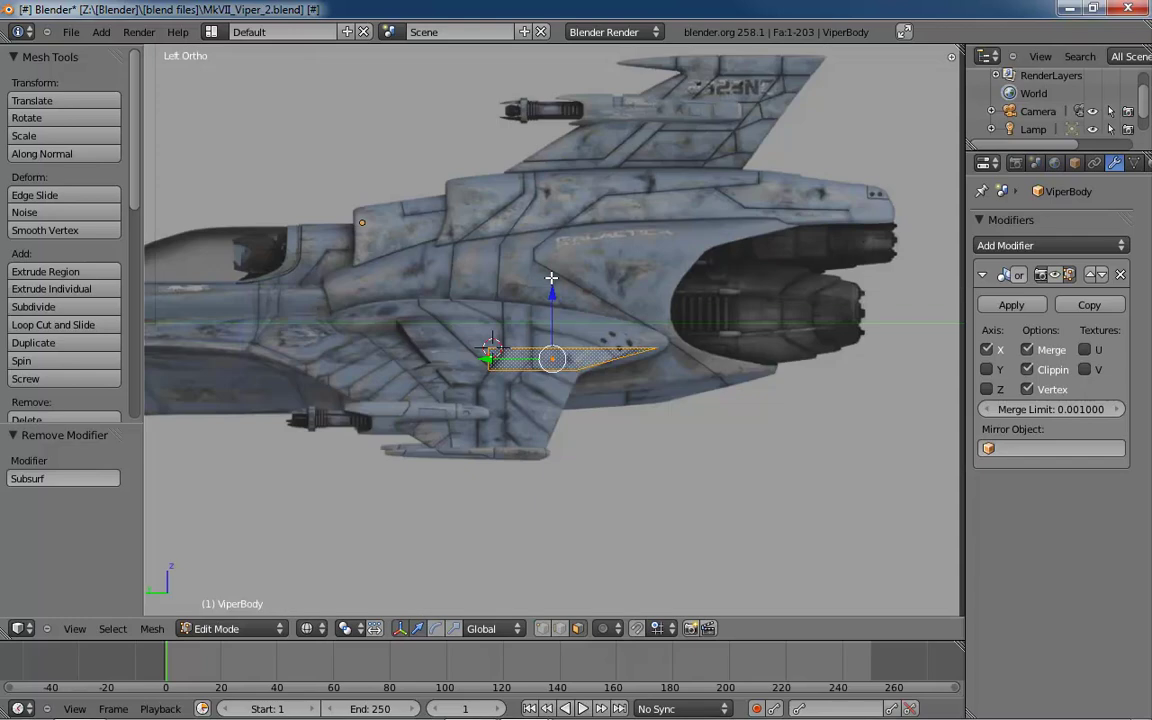
middle_click_drag(663, 352, 657, 389, "shift")
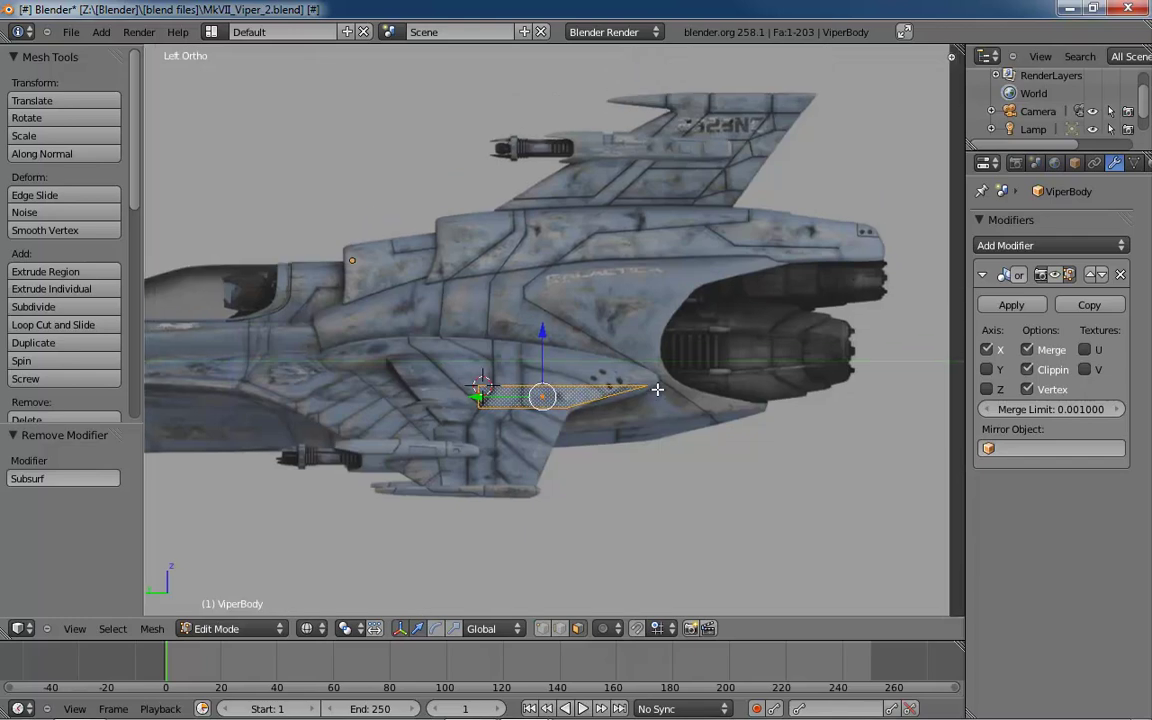
scroll(657, 389, "up", 5)
key("ctrl+Tab")
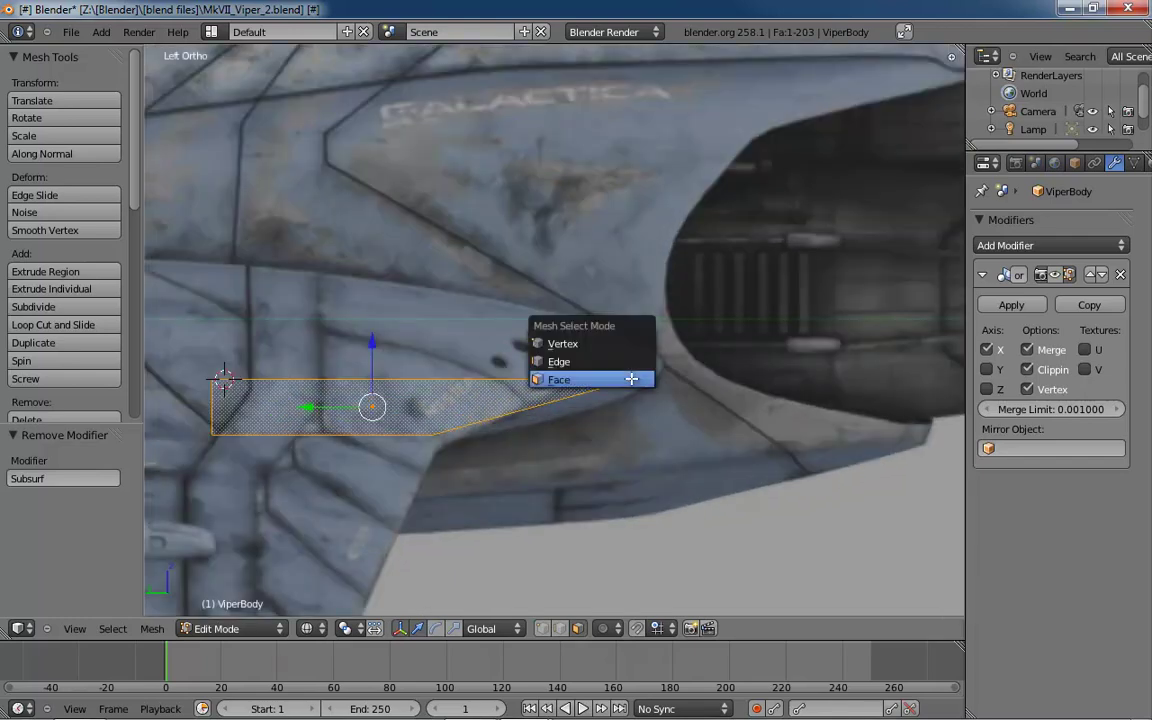
left_click(580, 421)
right_click(635, 380)
key("g")
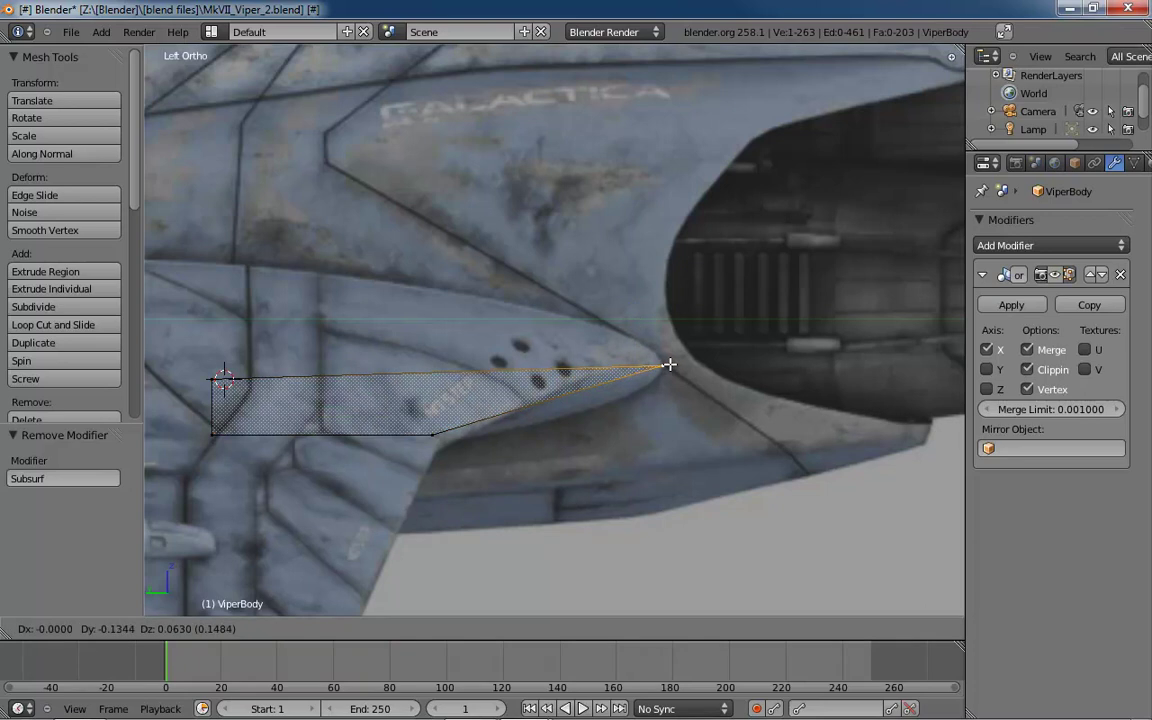
left_click(663, 366)
- Raise the front inner vertex 0.550 in Z to the wing root's upper line and lower the rear outer vertex 0.063
right_click(211, 379)
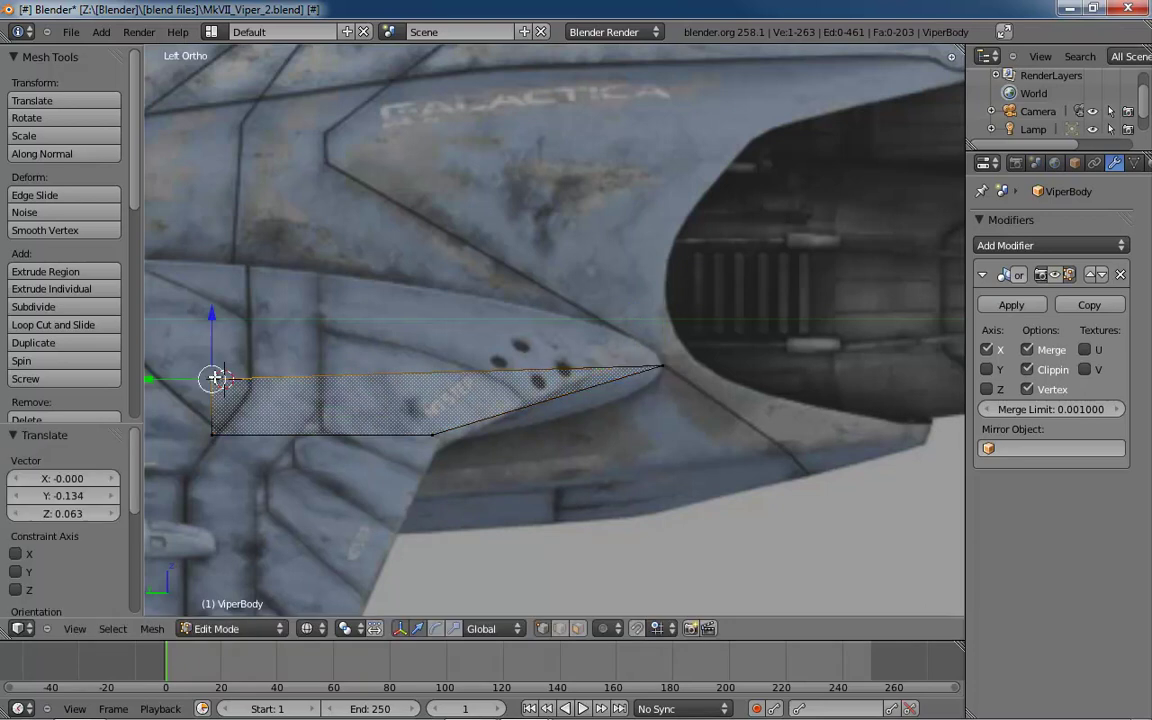
middle_click_drag(320, 362, 442, 357, "shift")
left_click_drag(329, 311, 342, 194)
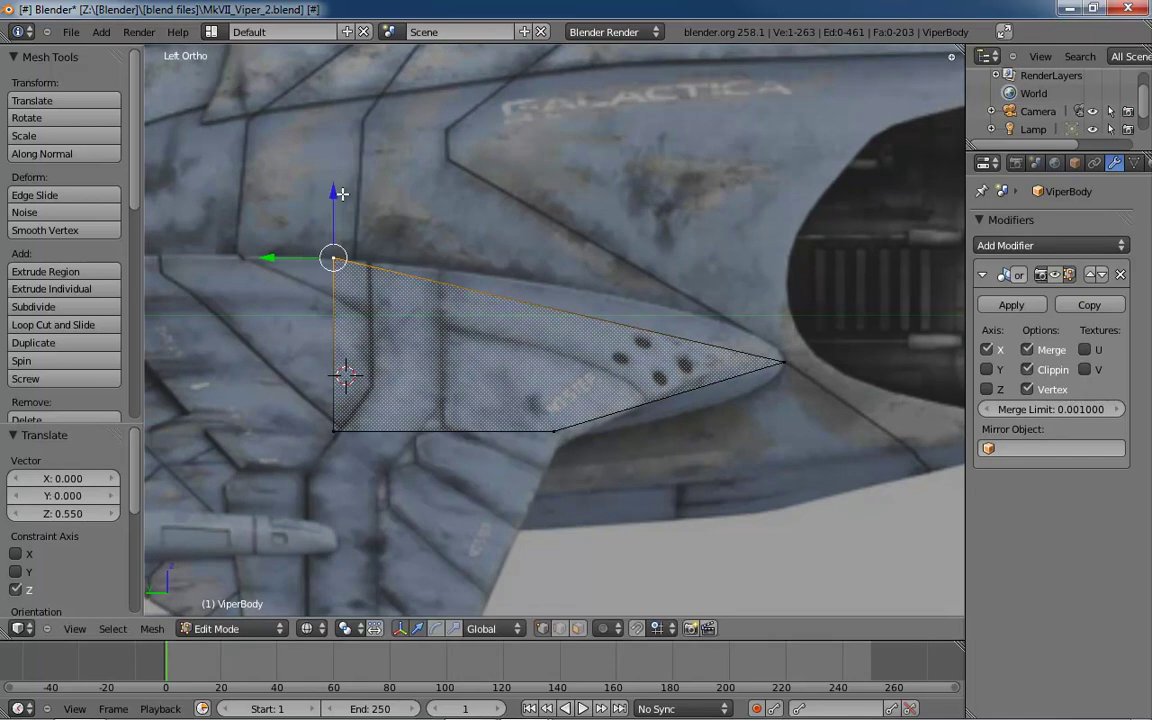
right_click(555, 429)
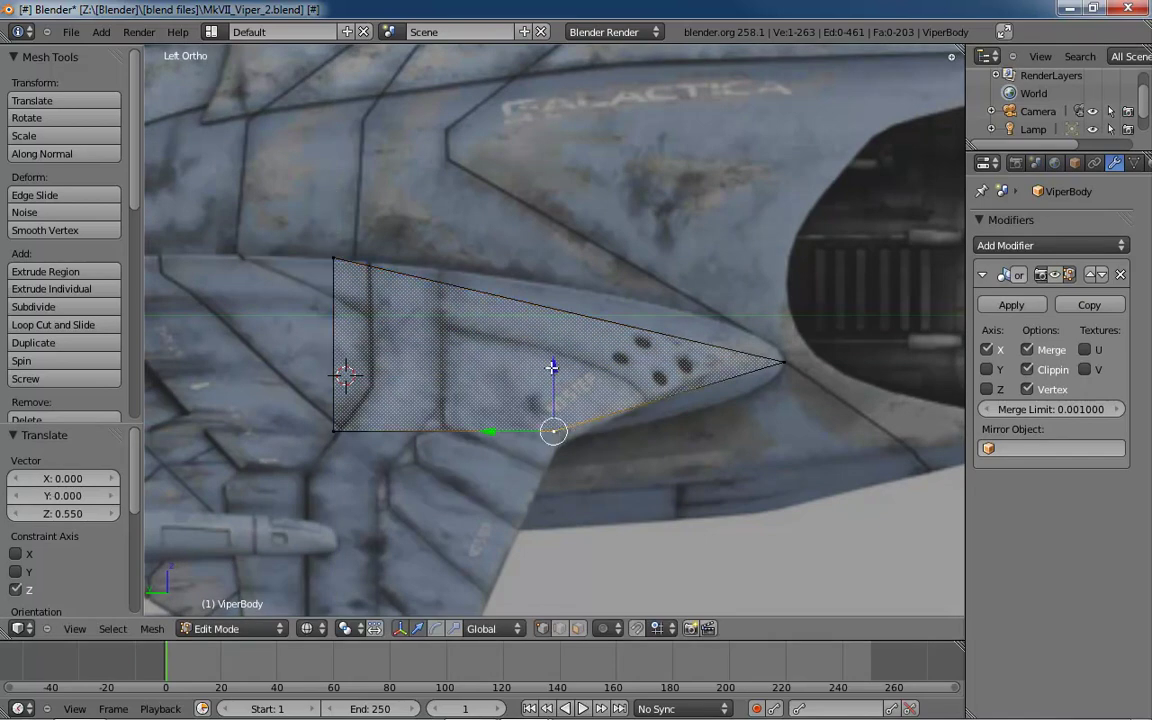
left_click_drag(552, 368, 553, 381)
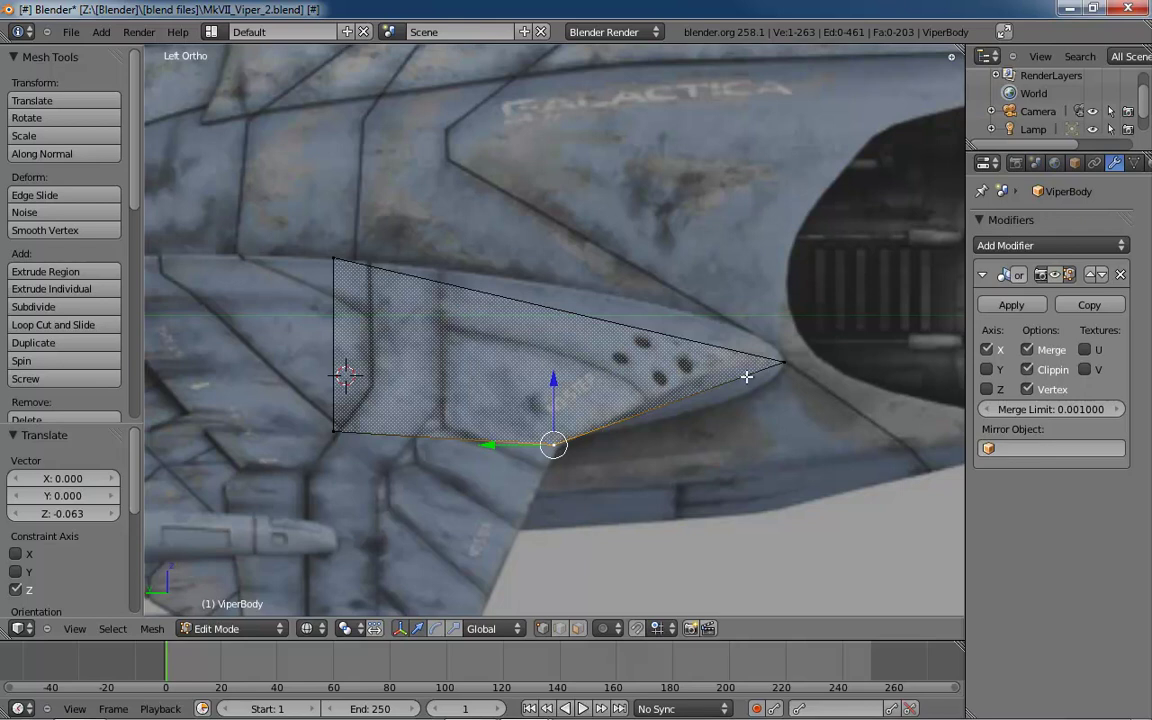
- In the top view, move the front outer vertex by X 0.0455, Y -0.137 onto the wing's panel-line corner
key("KP_7")
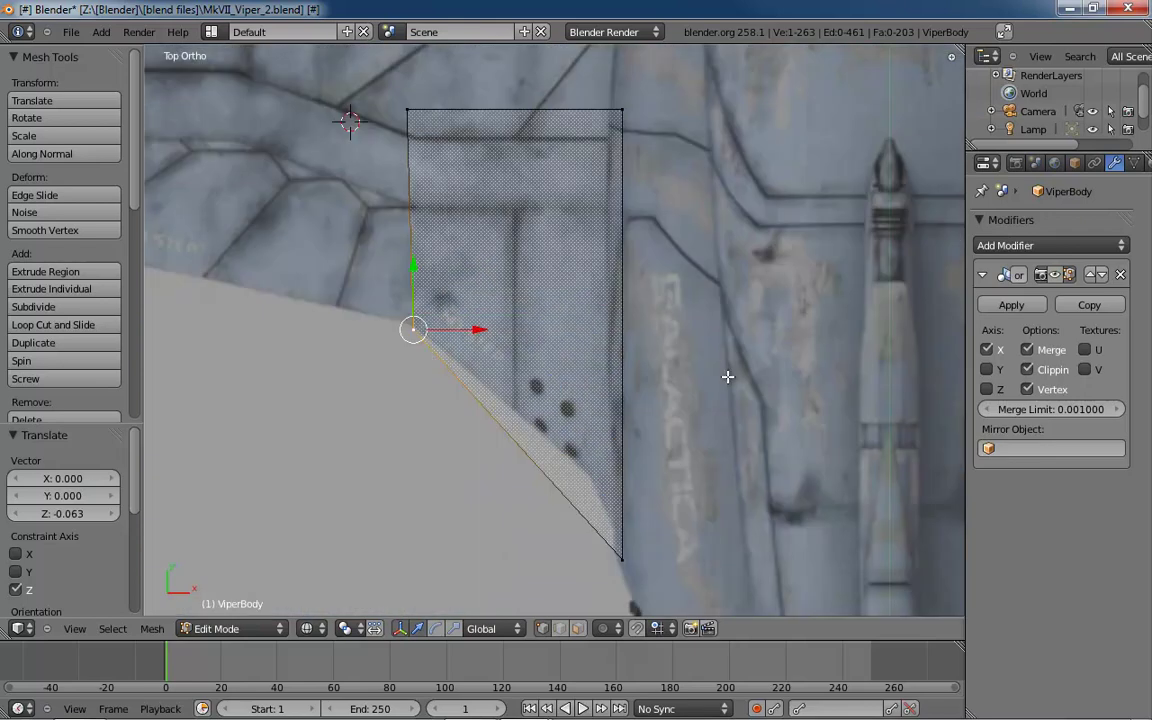
middle_click_drag(553, 321, 585, 476, "shift")
scroll(478, 378, "up", 4)
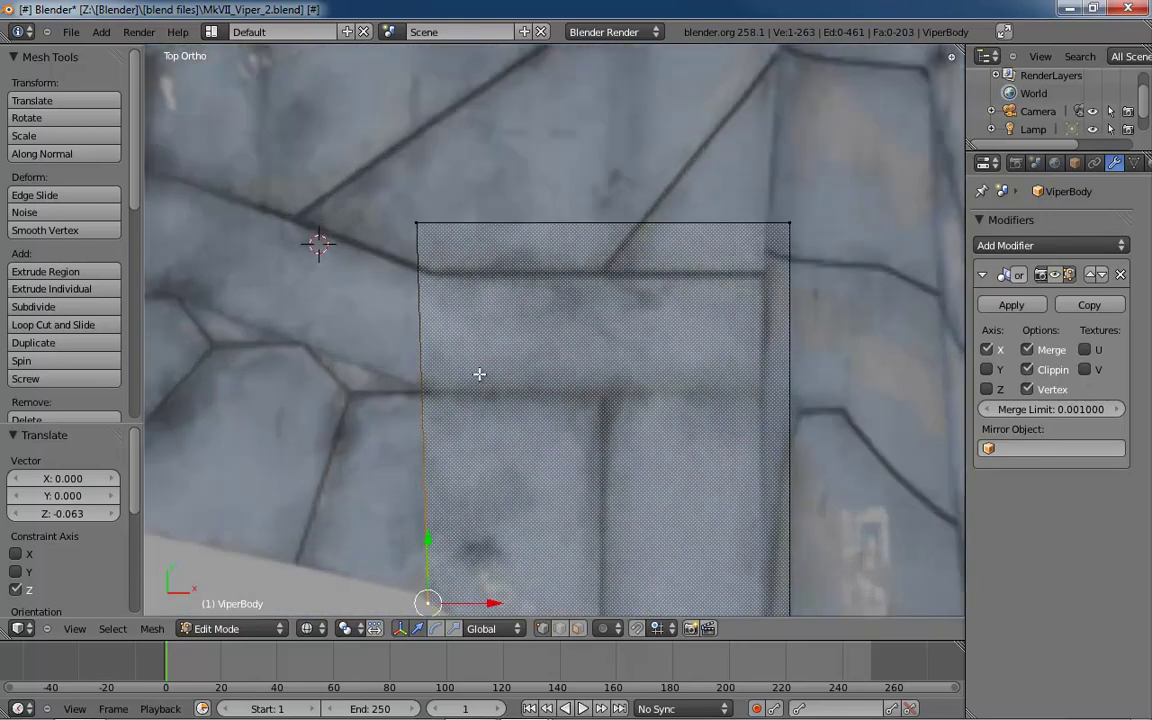
scroll(471, 348, "down", 3)
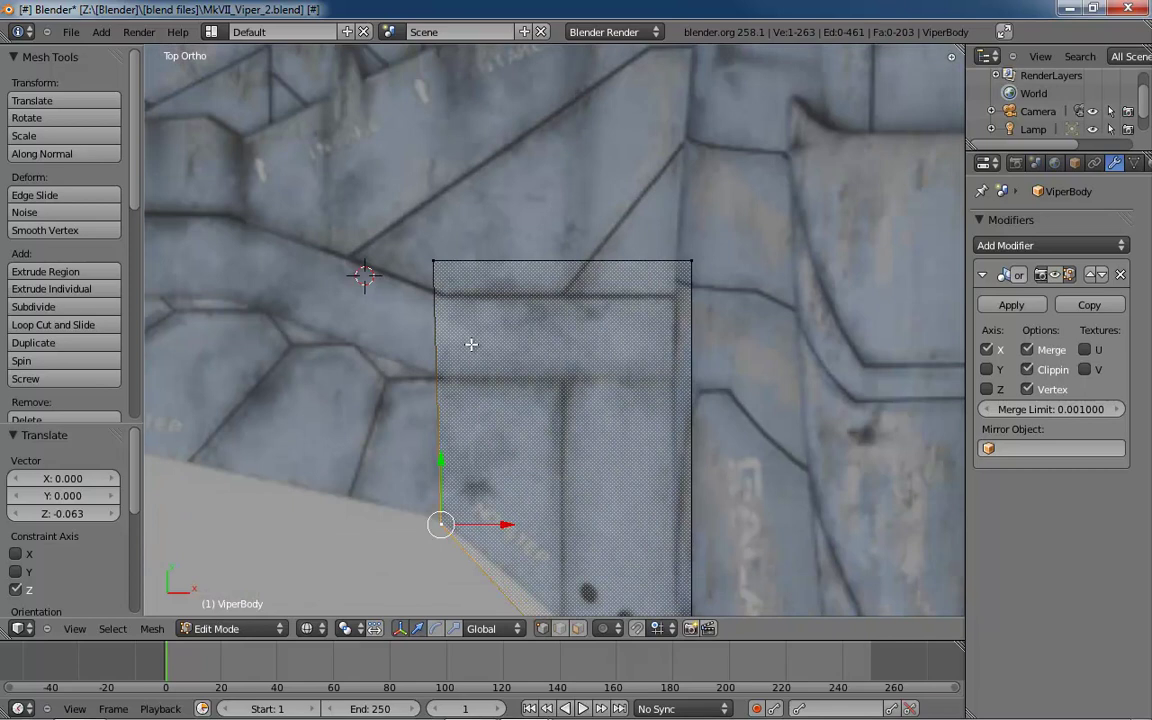
right_click(431, 261)
key("g")
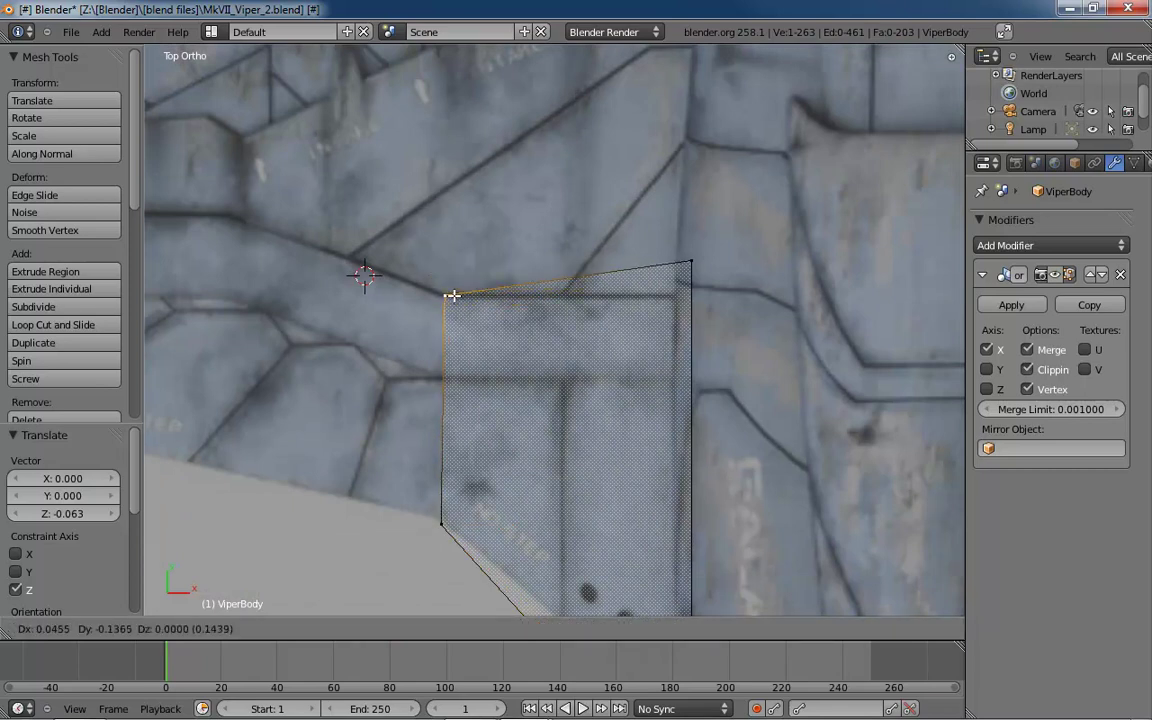
left_click(453, 298)
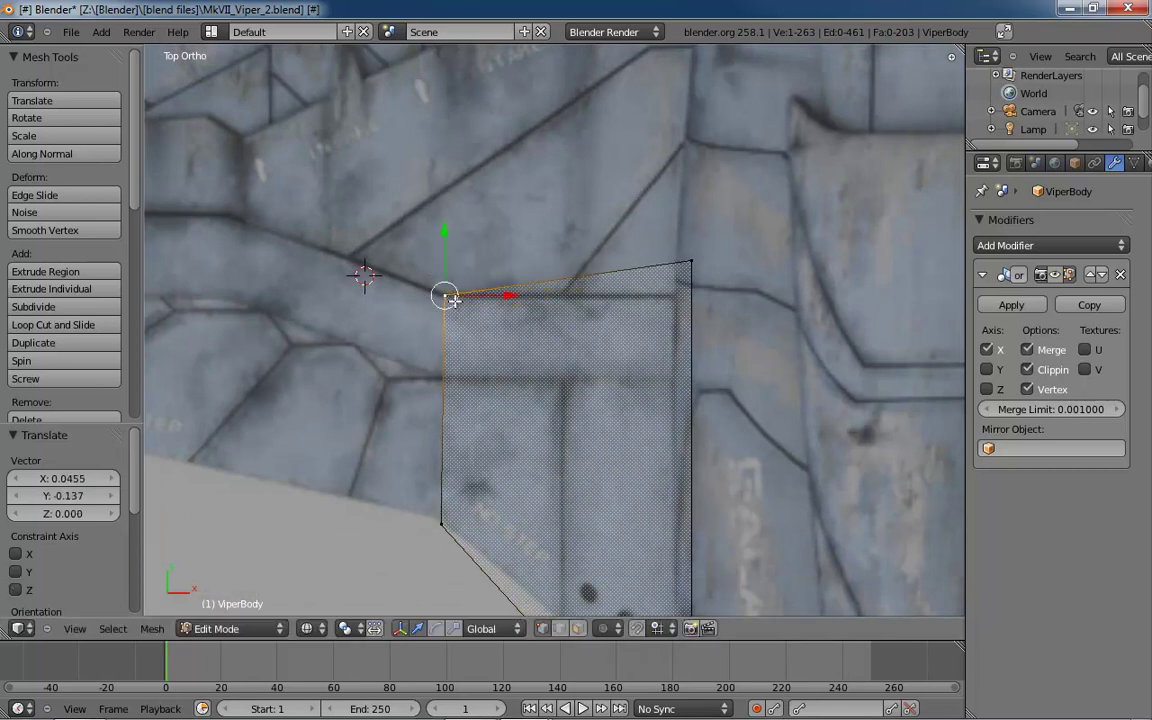
- In the top view, move the plane's front inner vertex by Y -0.137 so the front edge follows the wing's panel line
right_click(692, 261)
key("g")
key("y")
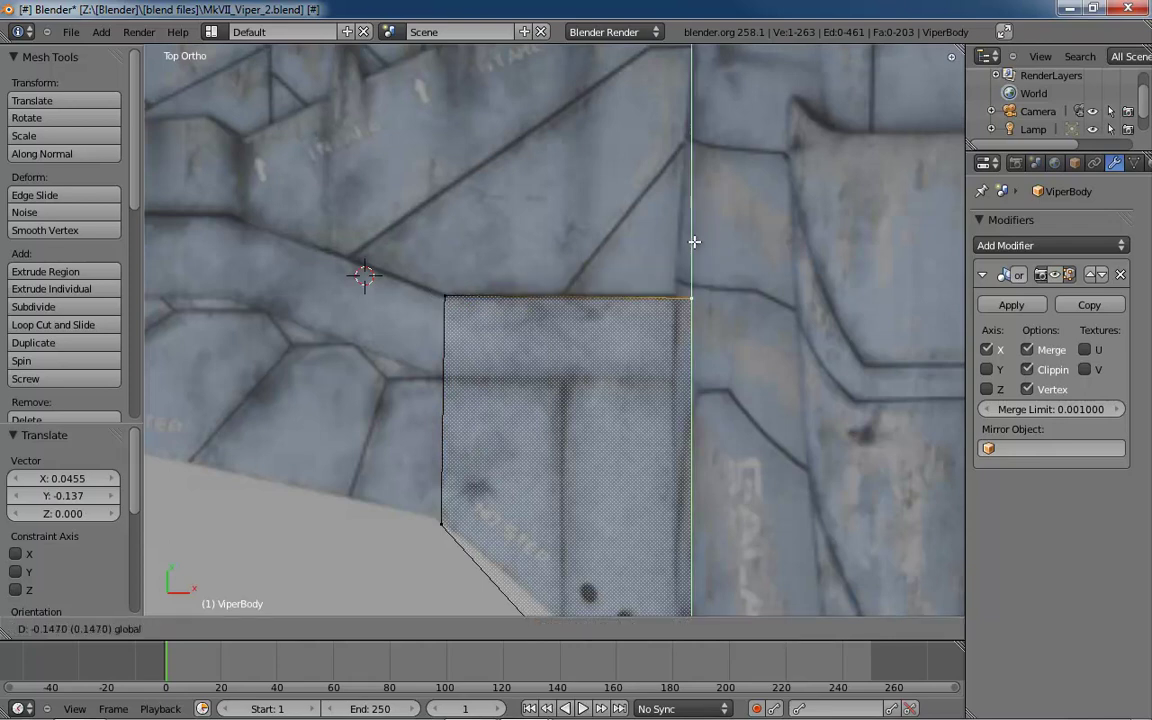
left_click(694, 239)
- In the left side view, raise the plane's front outer vertex 0.217 in Z
middle_click_drag(671, 275, 601, 347)
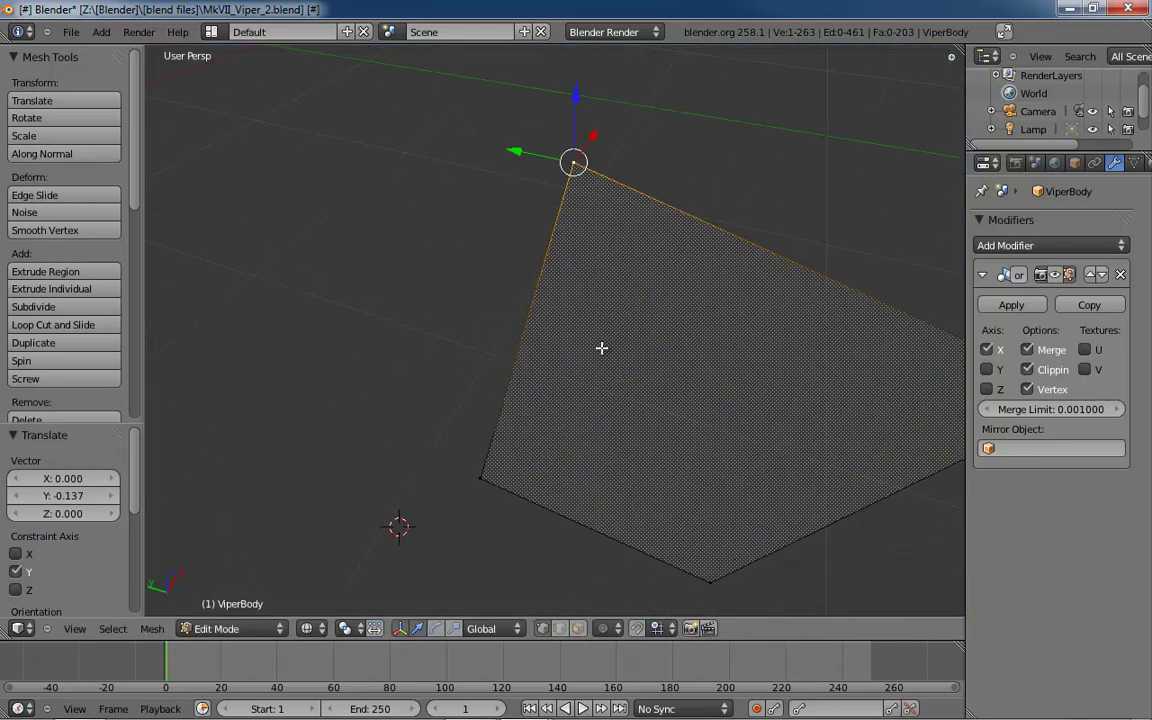
key("ctrl+KP_3")
middle_click_drag(590, 405, 582, 405, "shift")
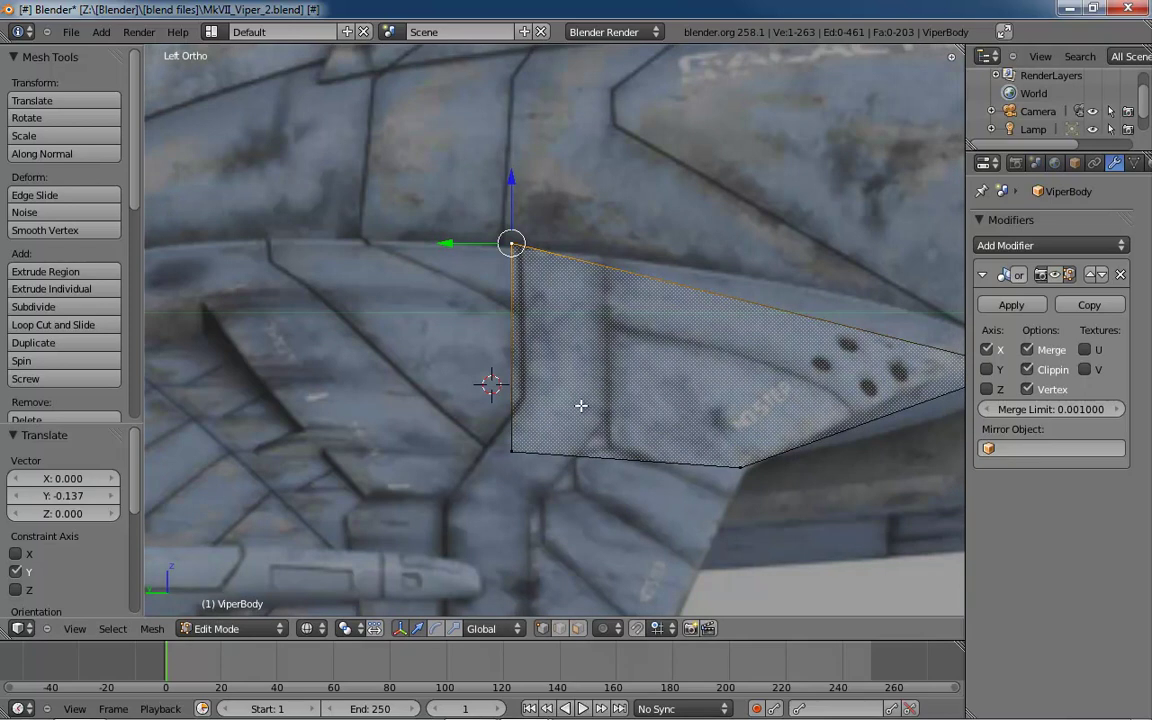
right_click(514, 453)
left_click_drag(512, 378, 524, 327)
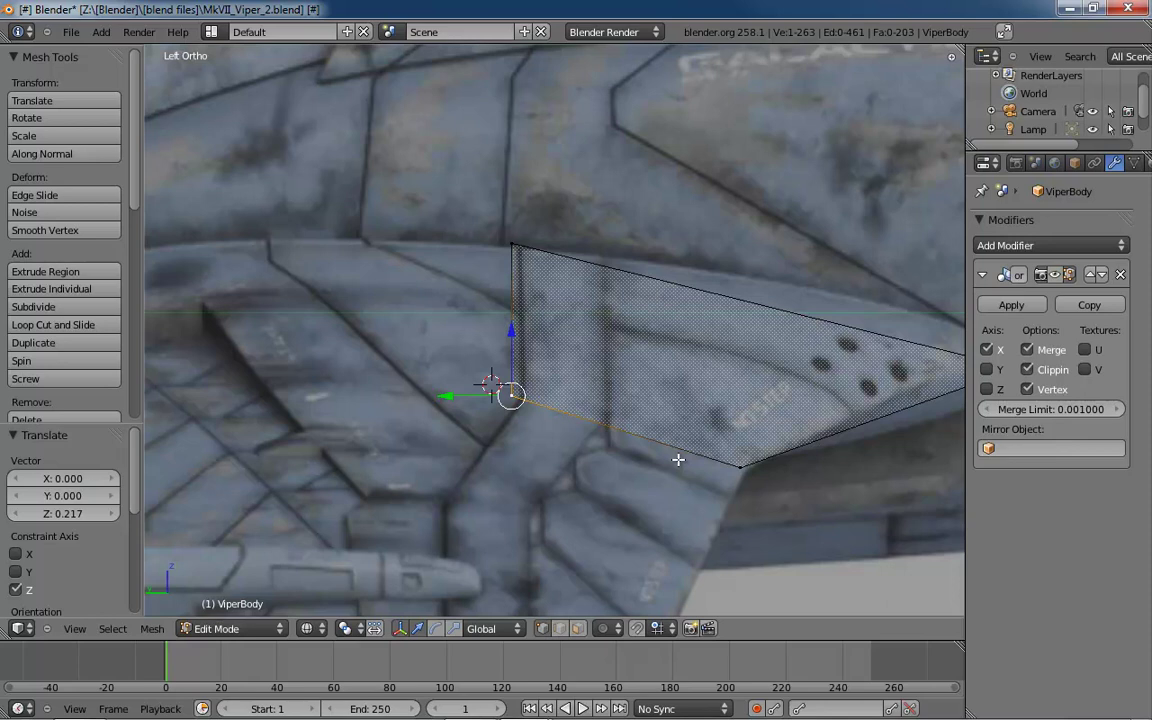
- In the top view, add a front-to-rear loop cut to the wing plane and slide it close to the inner edge
middle_click_drag(707, 419, 491, 434, "shift")
middle_click_drag(506, 406, 693, 419, "shift")
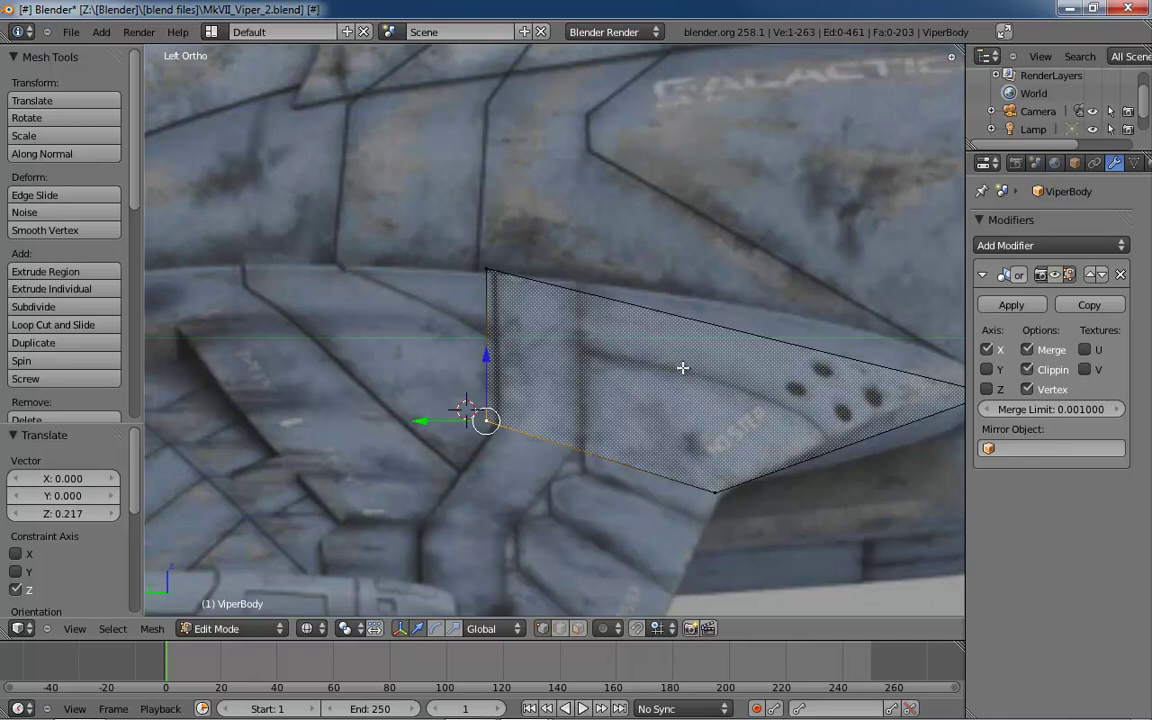
middle_click_drag(682, 368, 588, 427, "shift")
scroll(533, 388, "down", 5)
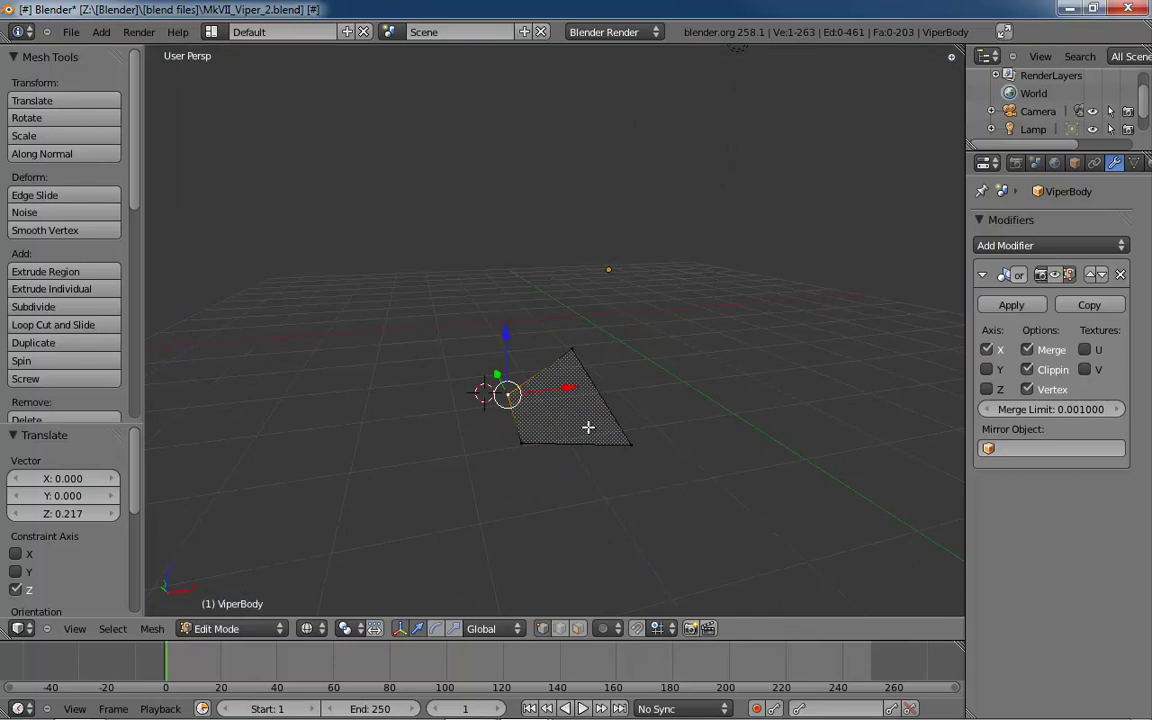
key("KP_7")
scroll(594, 414, "up", 4, "shift")
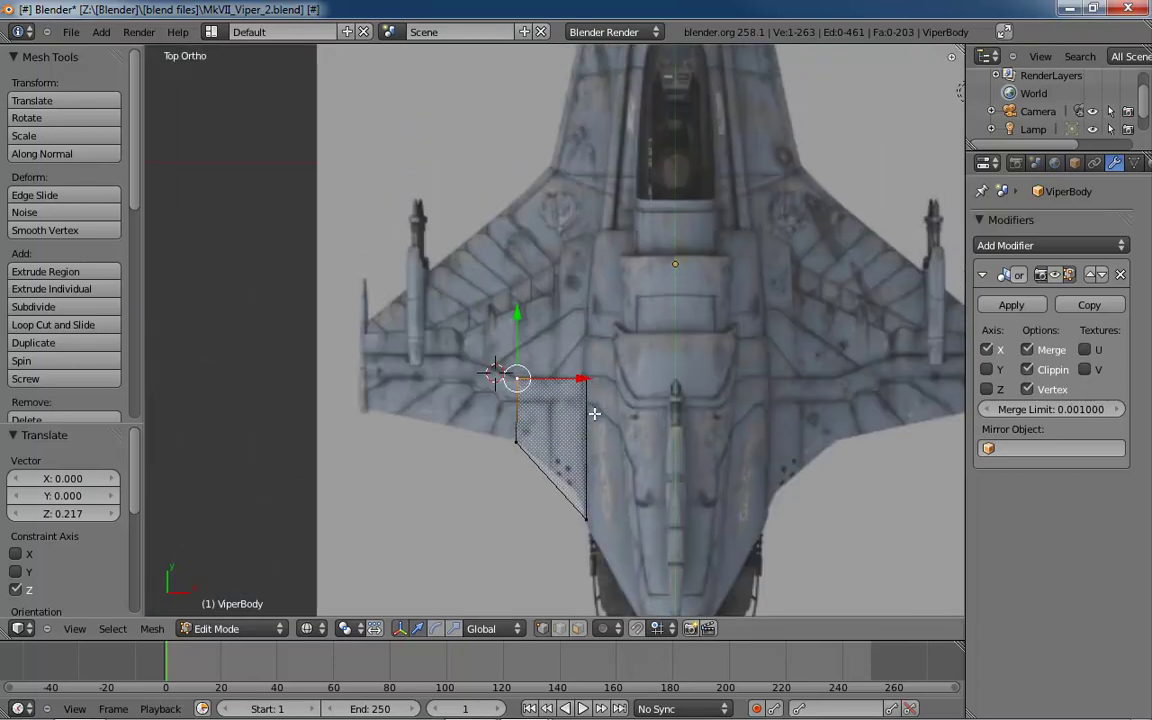
scroll(594, 416, "down", 1, "shift")
scroll(594, 417, "up", 4)
middle_click_drag(551, 405, 557, 367, "shift")
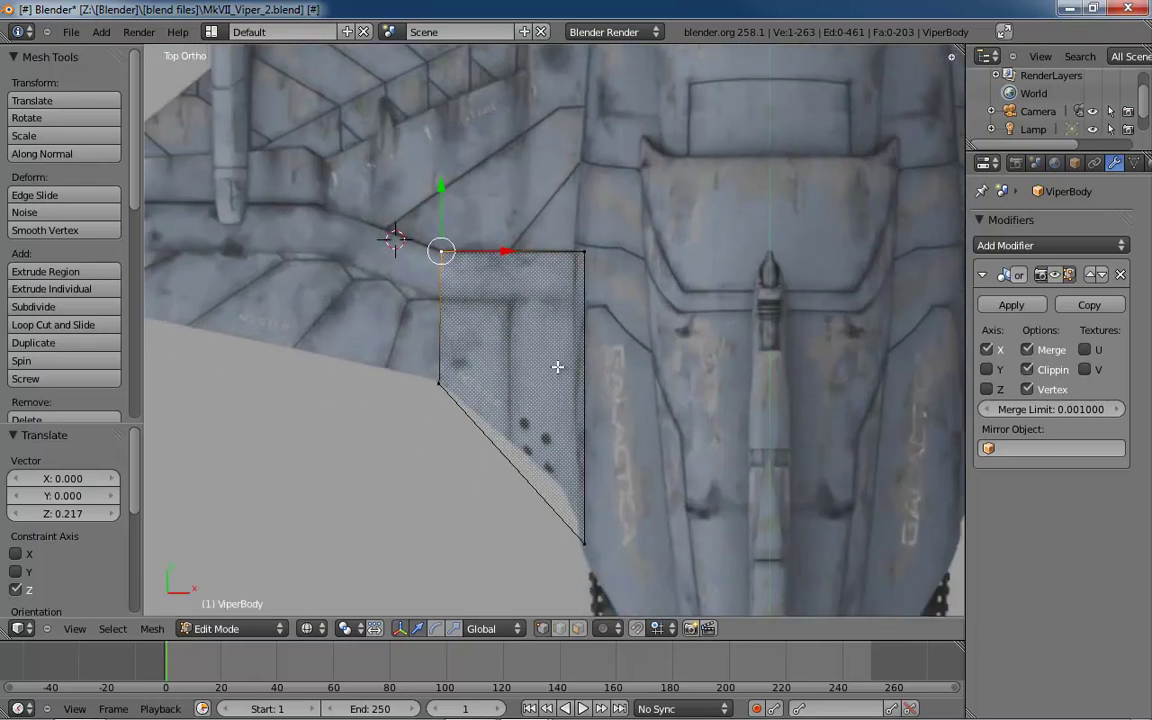
key("ctrl+r")
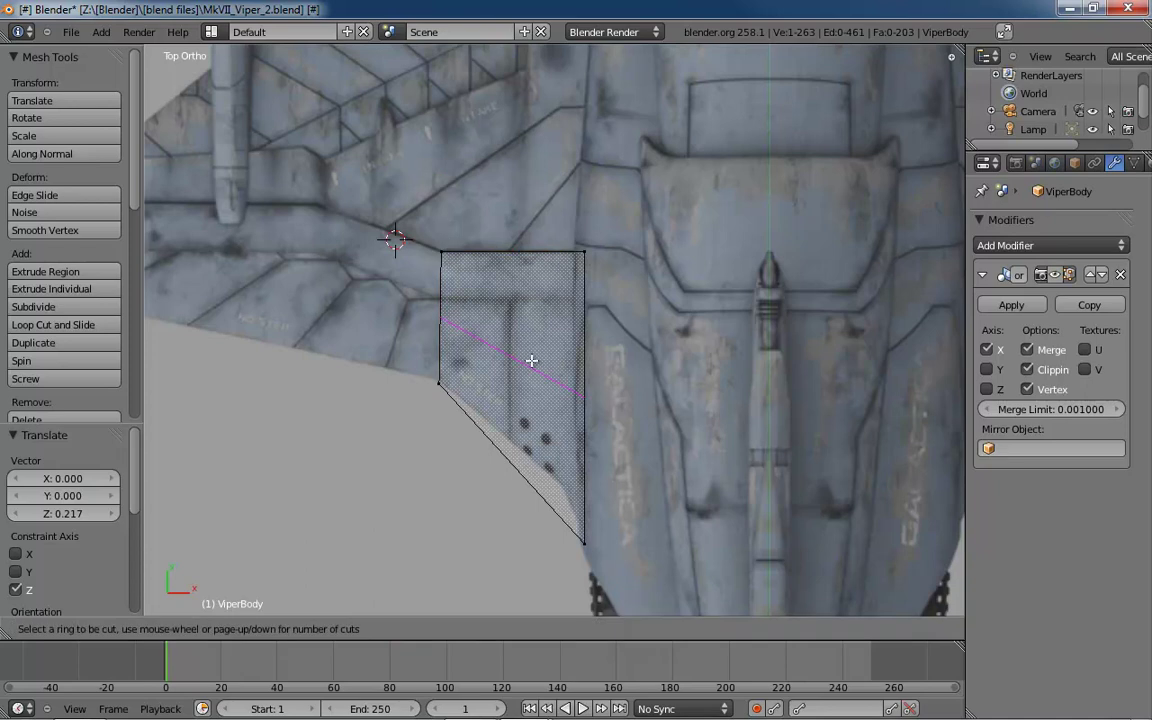
left_click(523, 258)
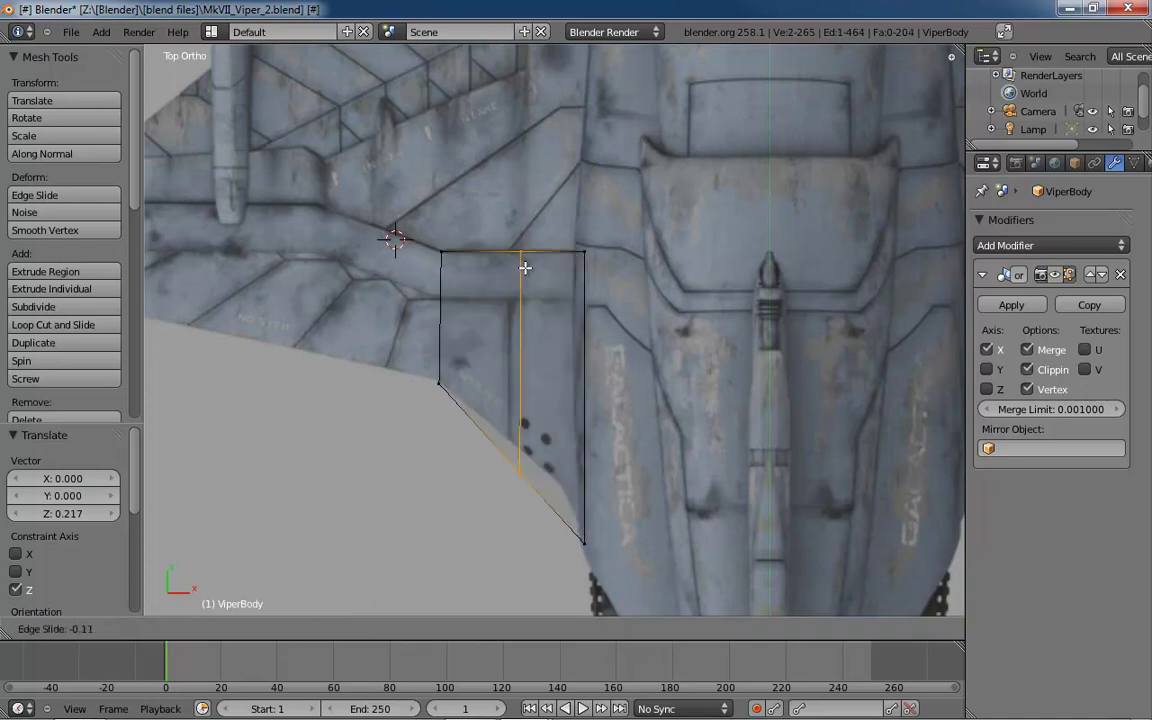
left_click(571, 290)
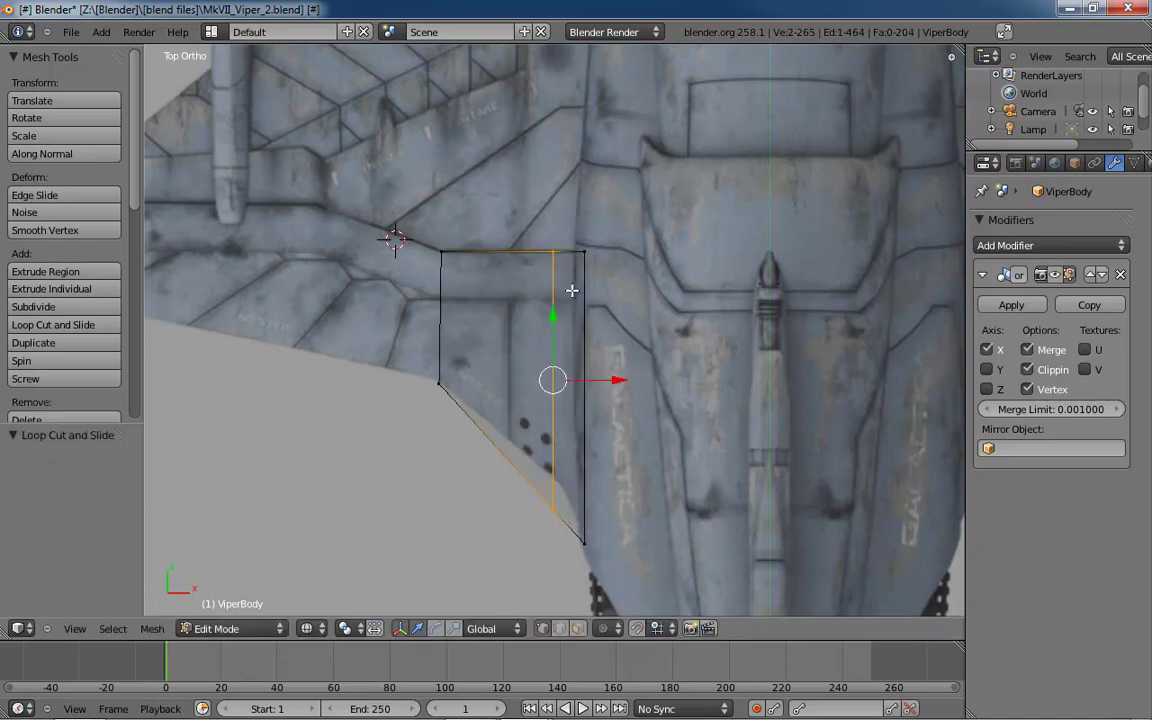
- Move the new cut's rear vertex about 0.169 in Y and 0.048 in X onto the wing root's curved trailing edge
right_click(555, 500)
key("g")
key("y")
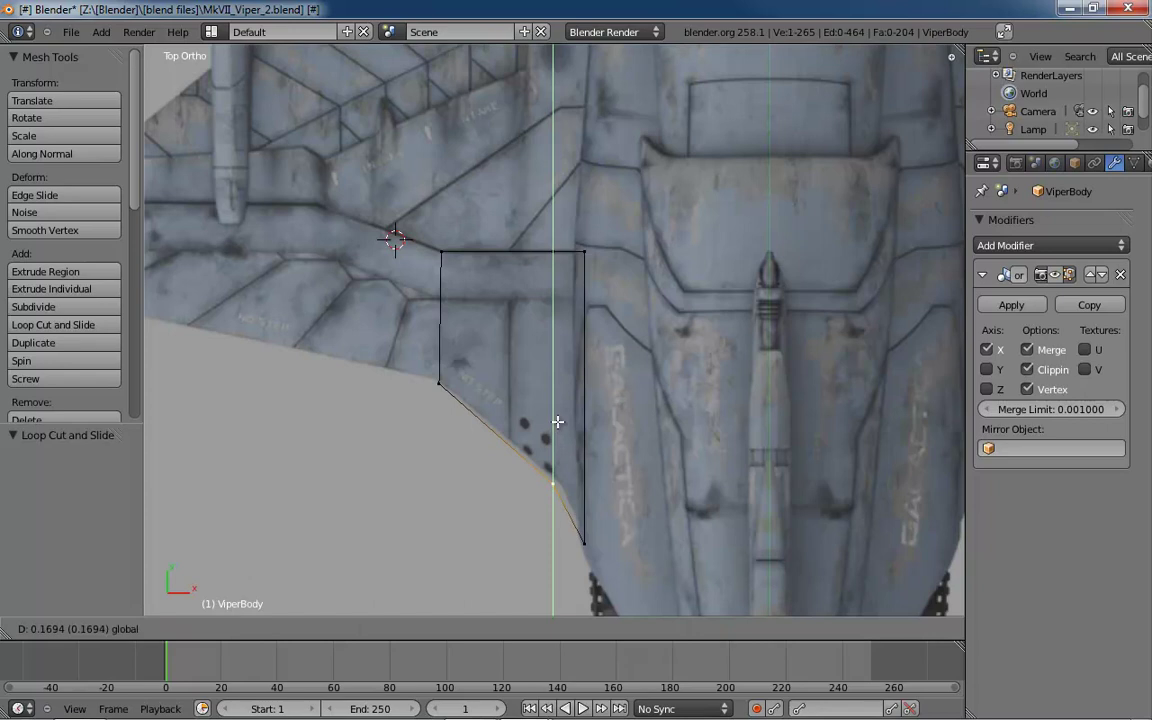
left_click(578, 470)
key("g")
key("x")
left_click(606, 485)
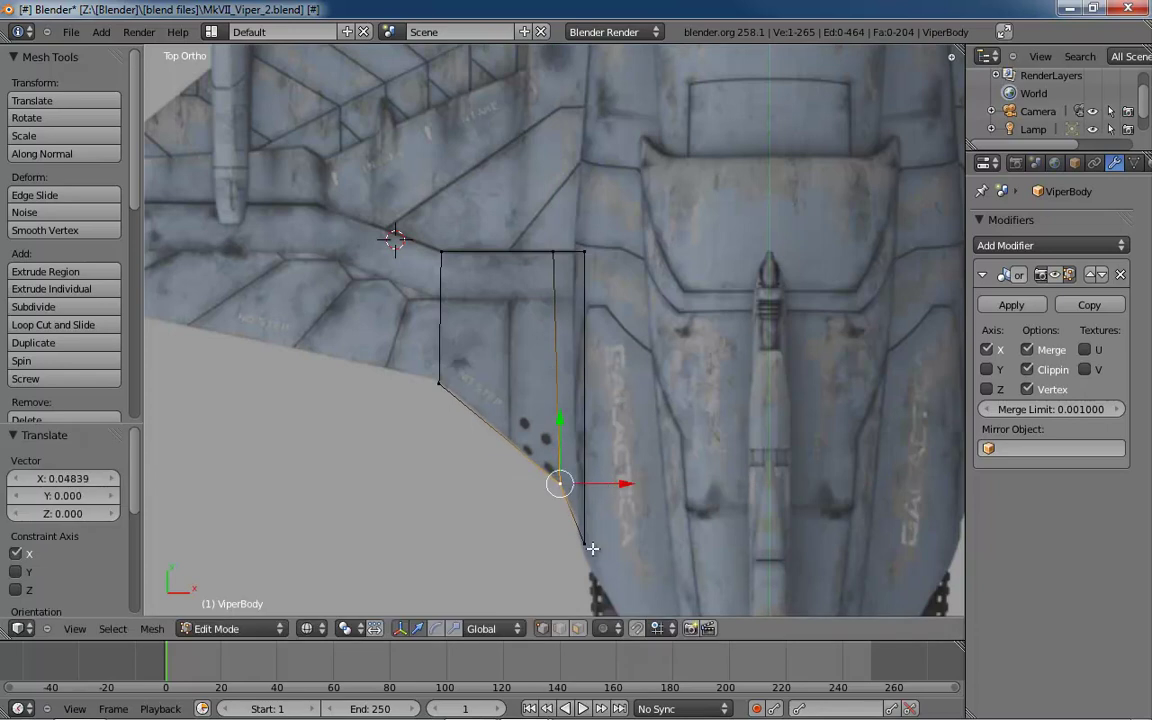
- Fit the trailing edge to the top reference by moving the rear inner vertex 0.060 and the rear outer vertex 0.018 in Y
right_click(583, 542)
key("g")
key("y")
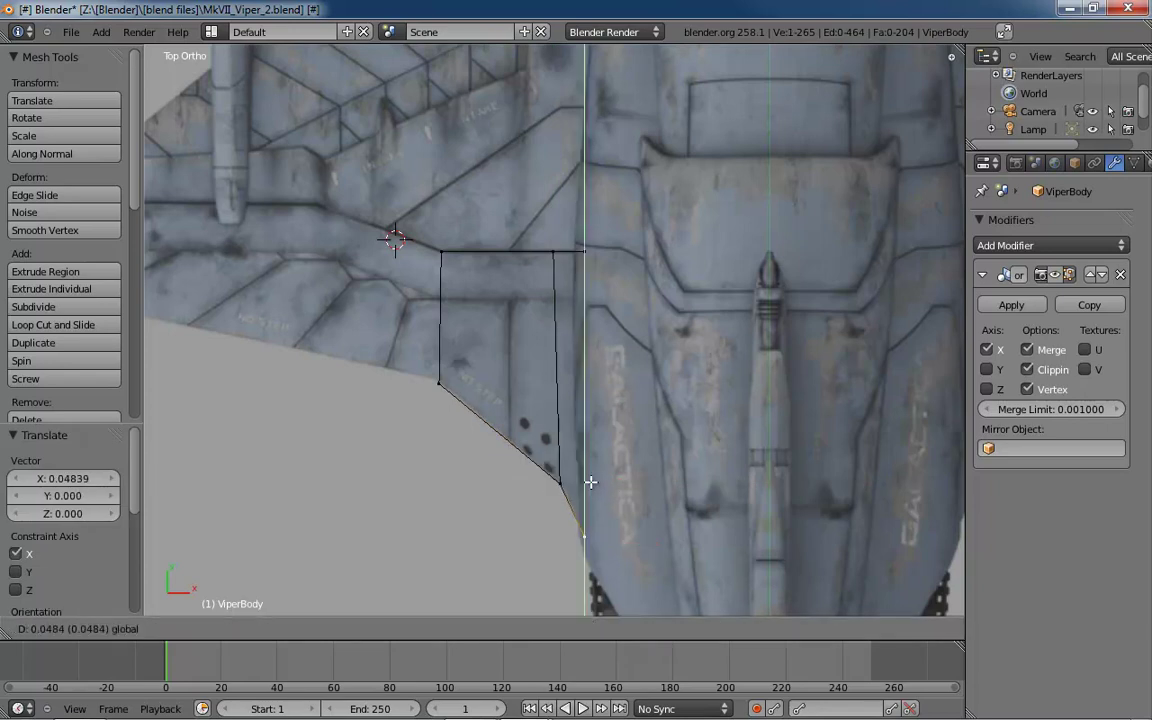
left_click(590, 480)
right_click(440, 381)
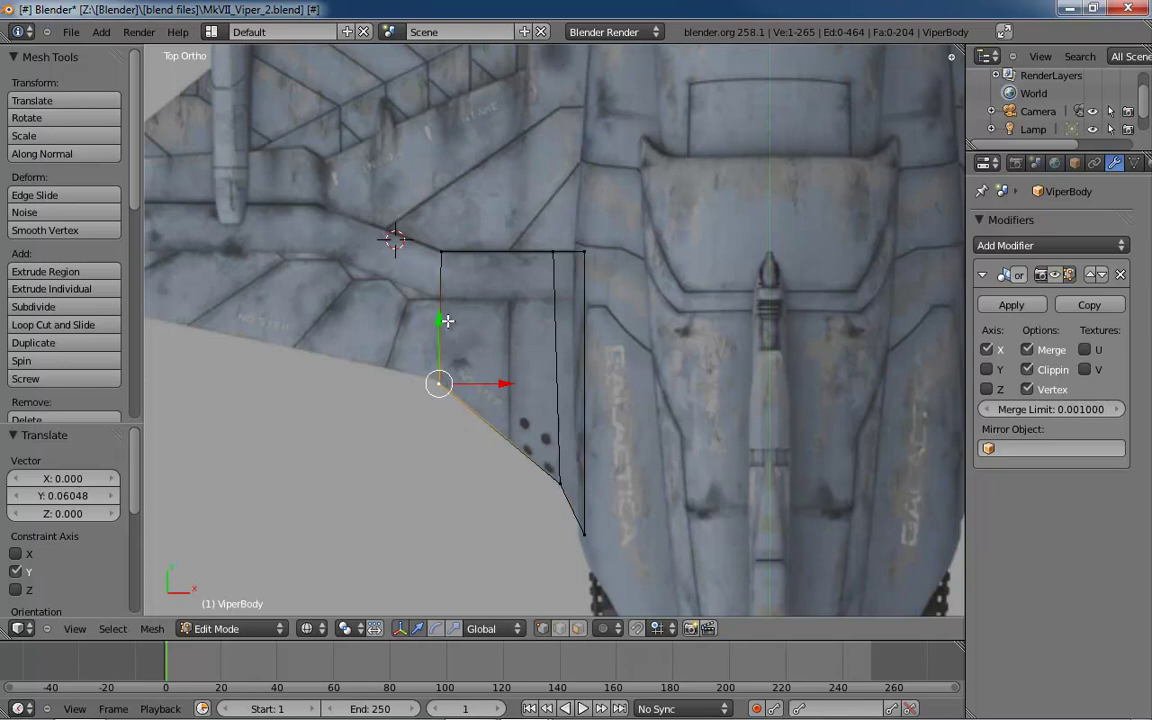
key("g")
key("y")
left_click(438, 319)
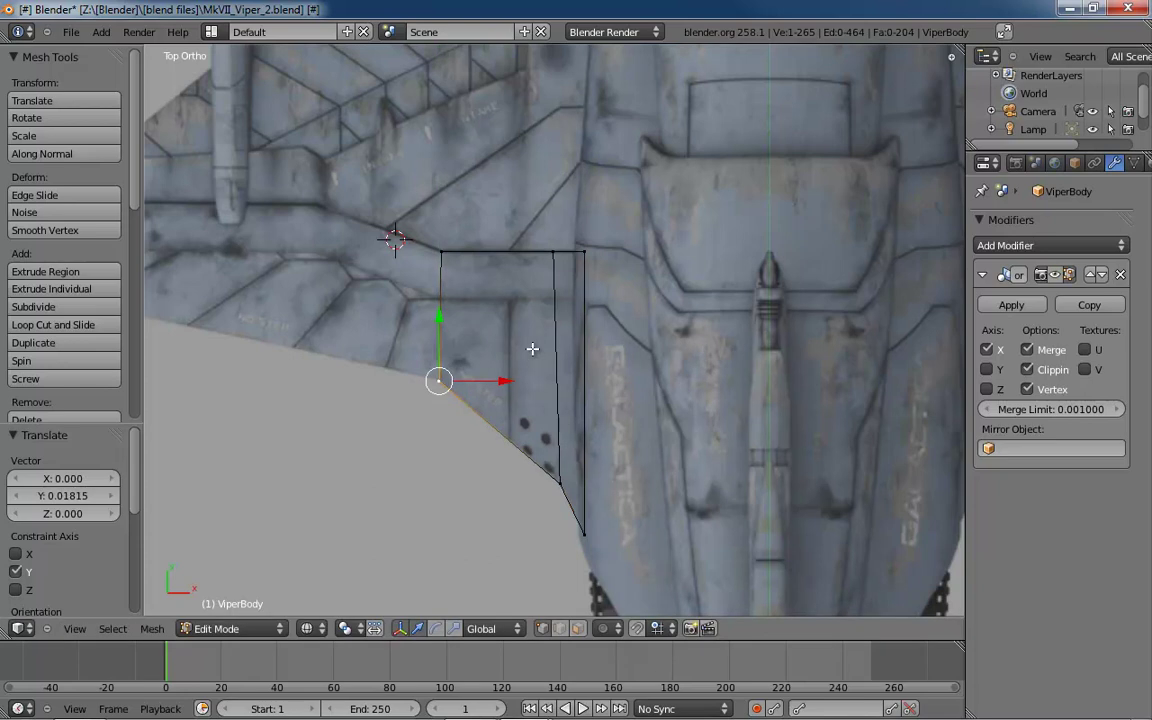
- In the left side view, move the rear inner vertex by Y -0.018 onto the wing root's rear tip
key("ctrl+KP_3")
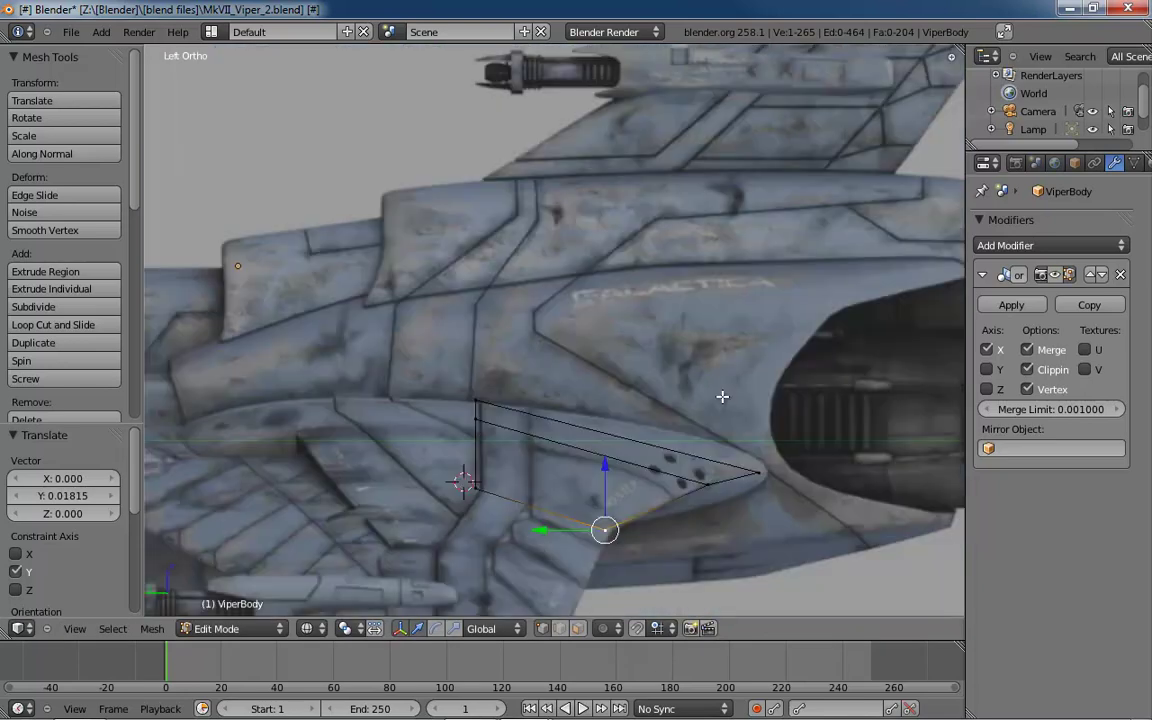
right_click(758, 474)
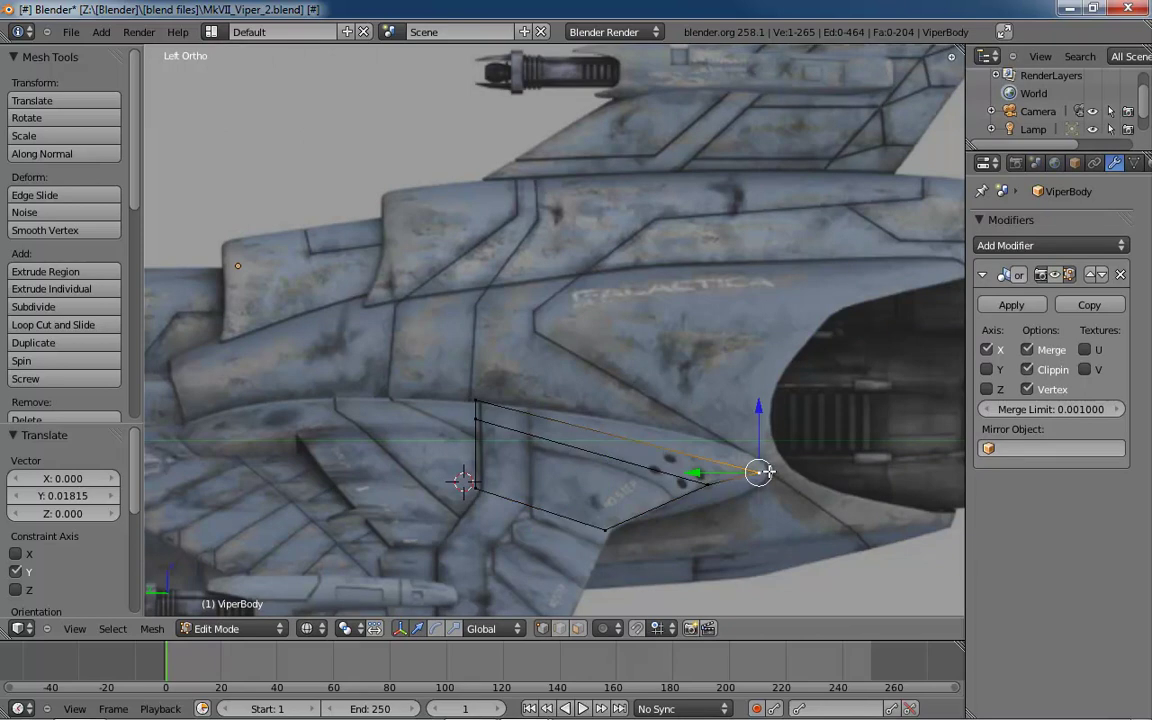
key("g")
key("y")
left_click(702, 475)
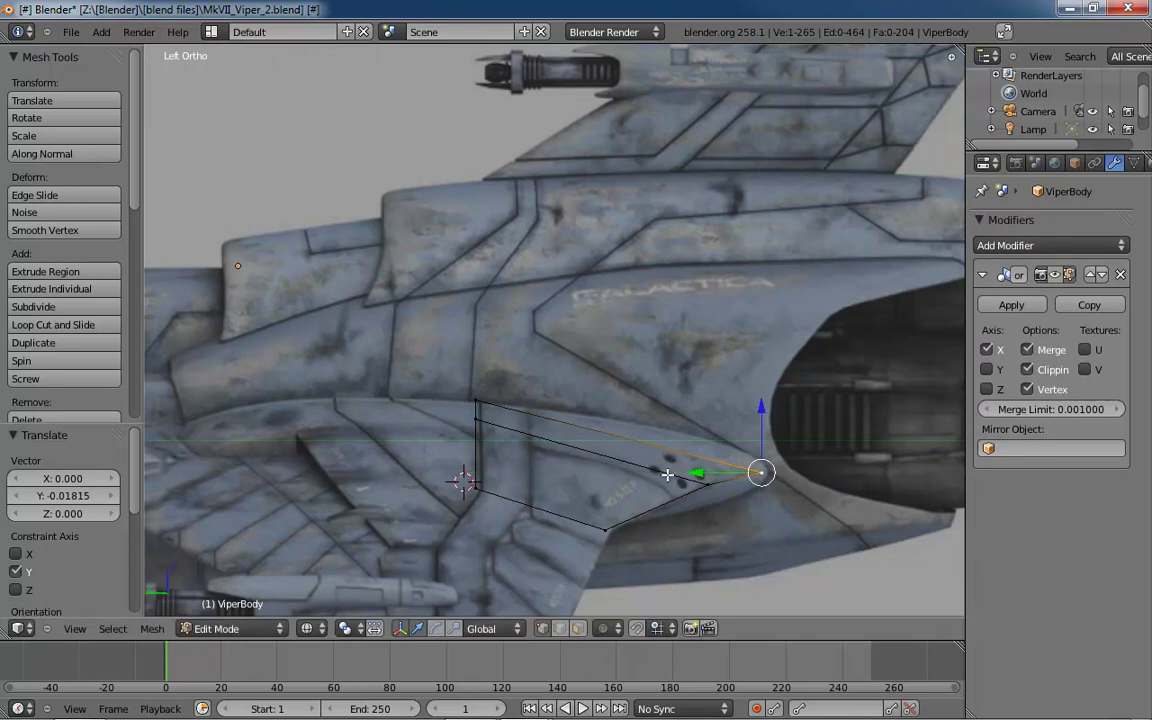
- Add a crosswise loop cut through the middle of the wing plane, between its front and rear edges
key("ctrl+r")
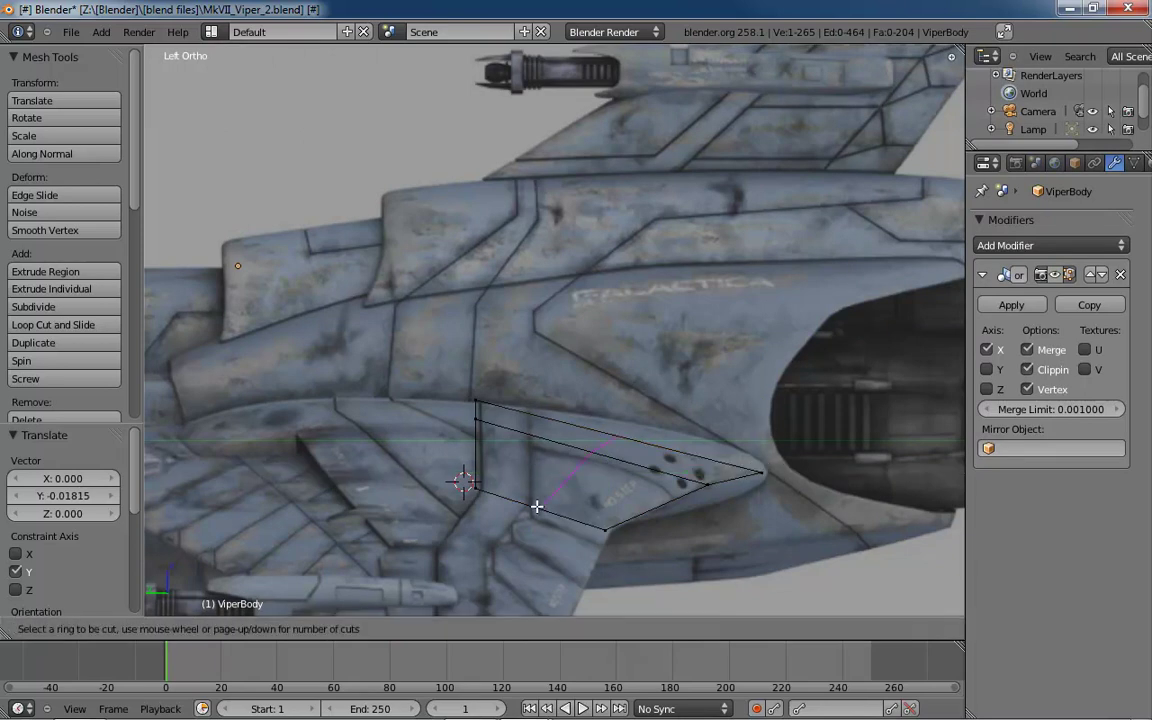
left_click(536, 506)
left_click(555, 481)
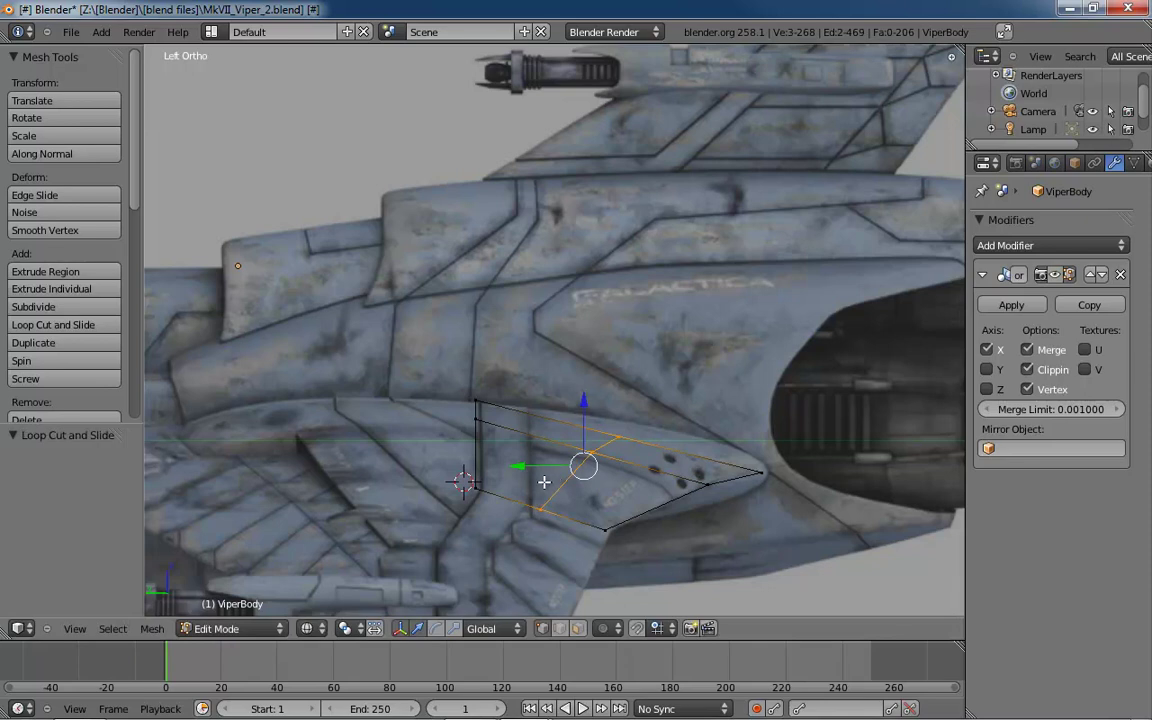
- Move the crosswise loop 0.121 in Z, -0.175 in Y and -0.036 in Z to follow the wing root's upper curve
left_click_drag(584, 449, 577, 418)
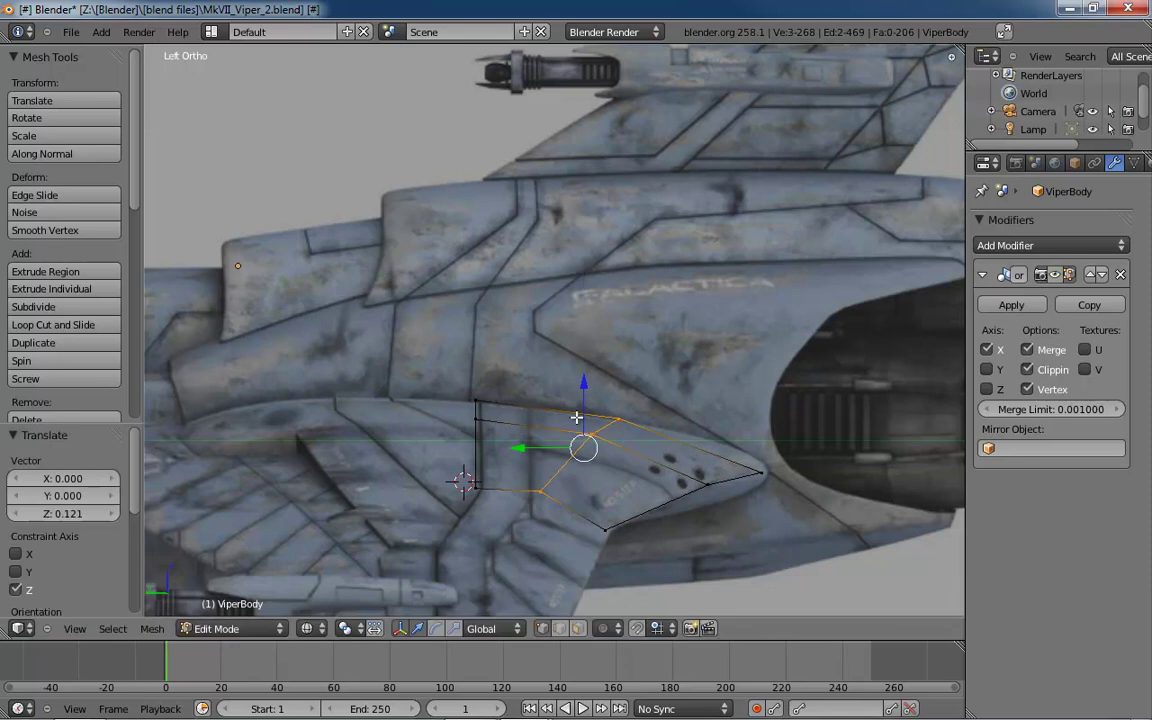
left_click_drag(524, 450, 550, 450)
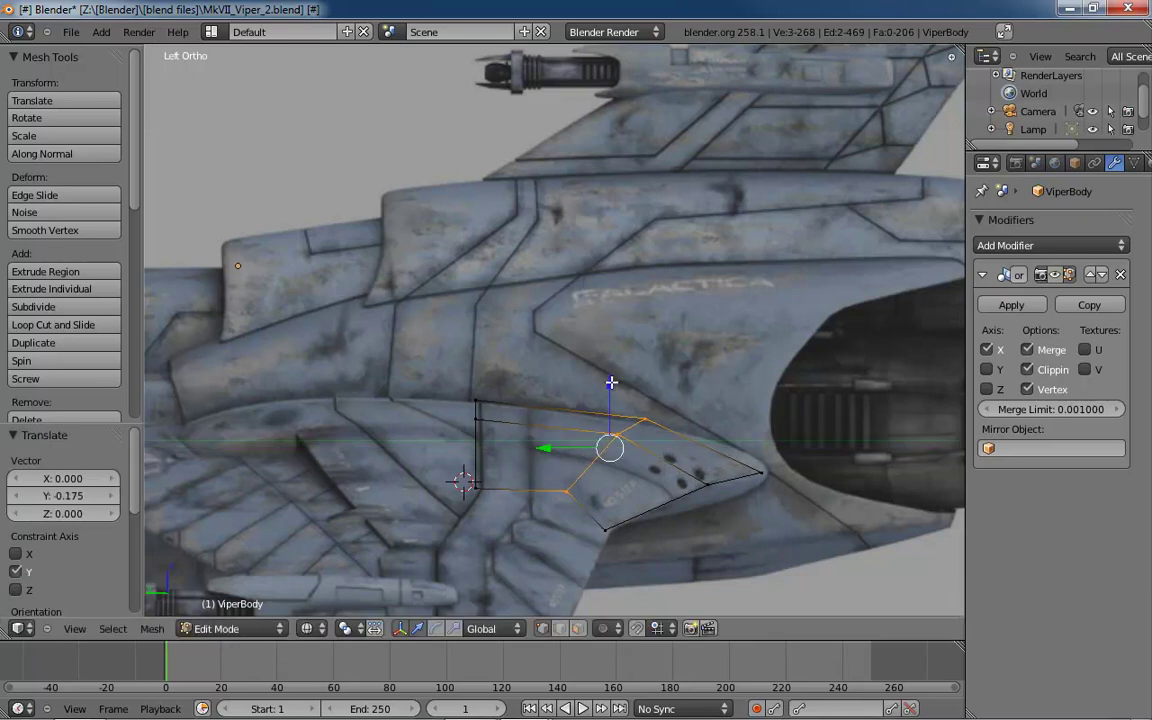
left_click_drag(611, 382, 533, 380)
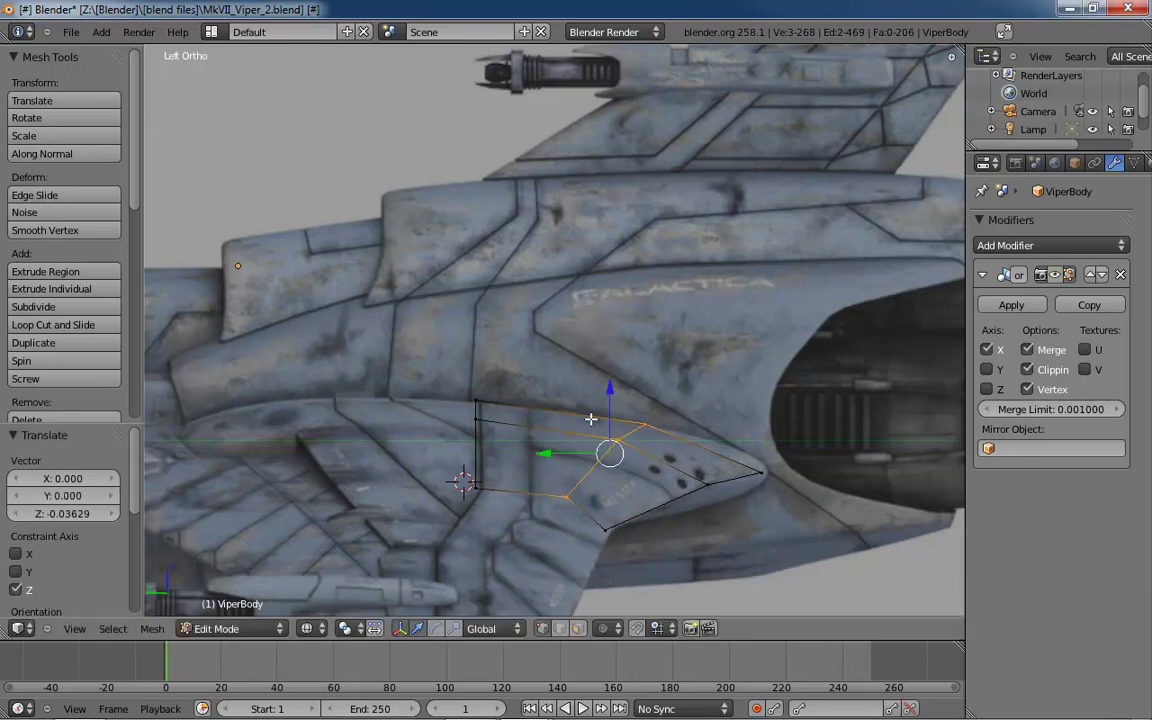
- Add a loop cut across the rear section of the wing-root mesh, slide it into place and raise it about 0.085 along Z
key("ctrl+r")
left_click(589, 517)
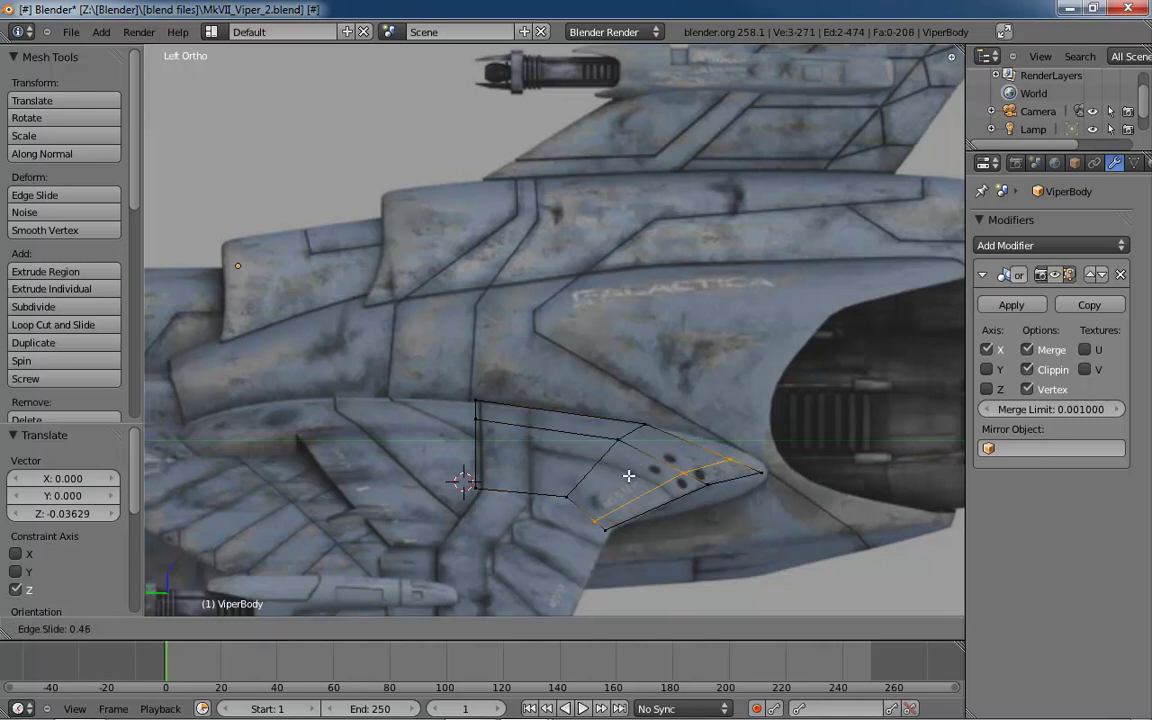
left_click(618, 476)
left_click_drag(660, 412, 662, 401)
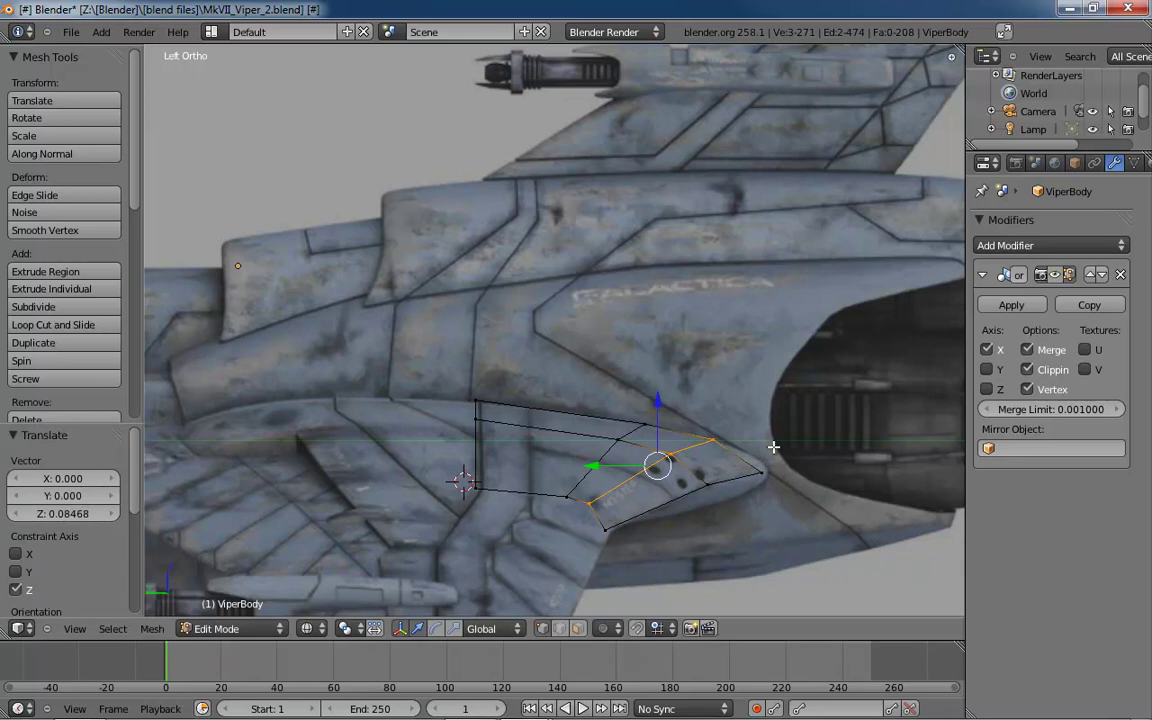
- In vertex mode, move the new loop's upper vertex about -0.157 in Y and -0.060 in Z onto the reference outline
key("ctrl+Tab")
left_click(712, 441)
right_click(712, 436)
key("g")
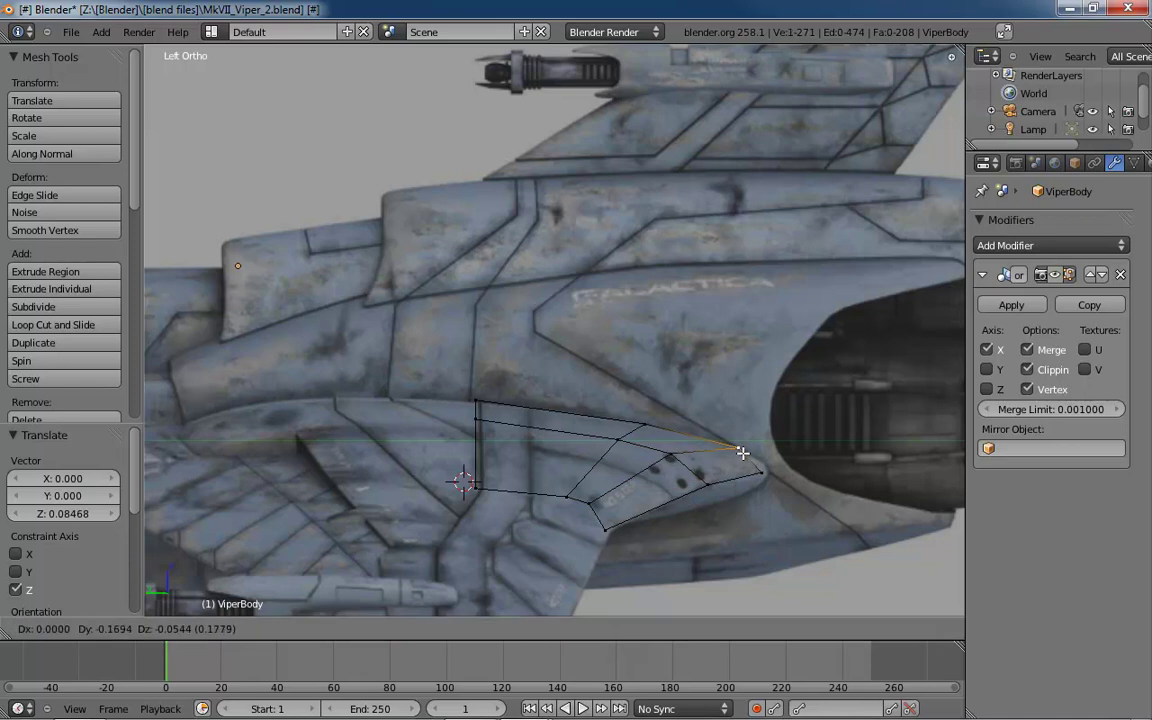
left_click(740, 452)
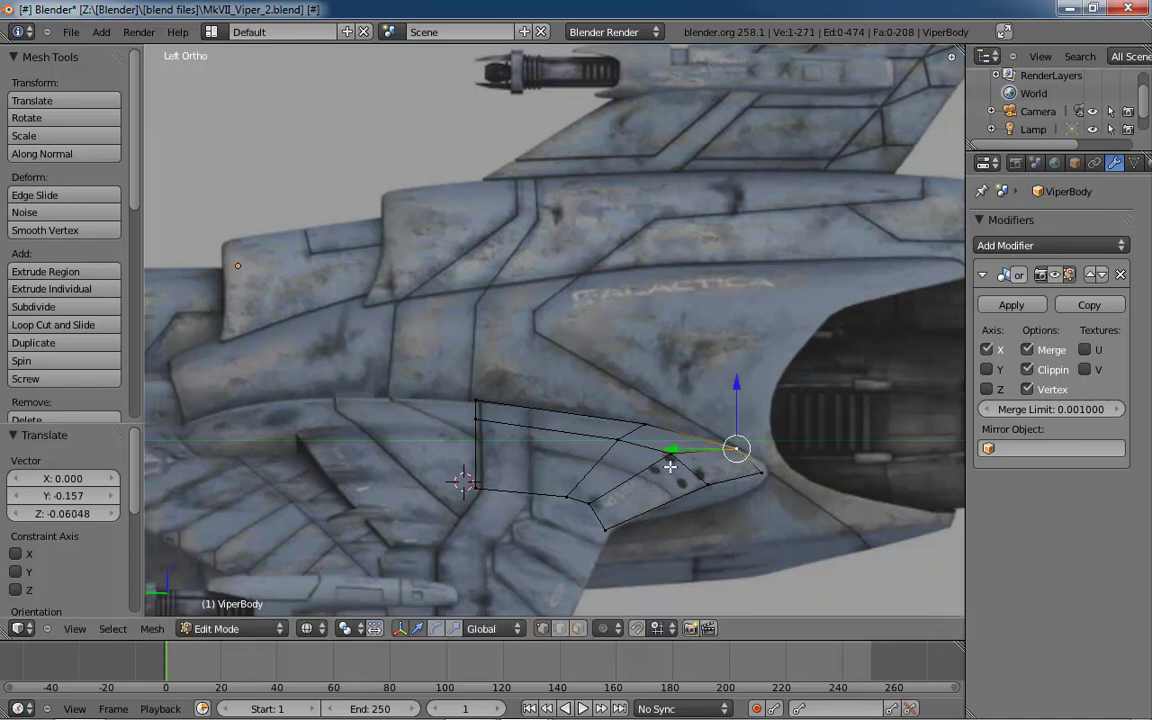
- Shift the new loop's middle vertex about -0.036 along Y and -0.042 along Z
key("a")
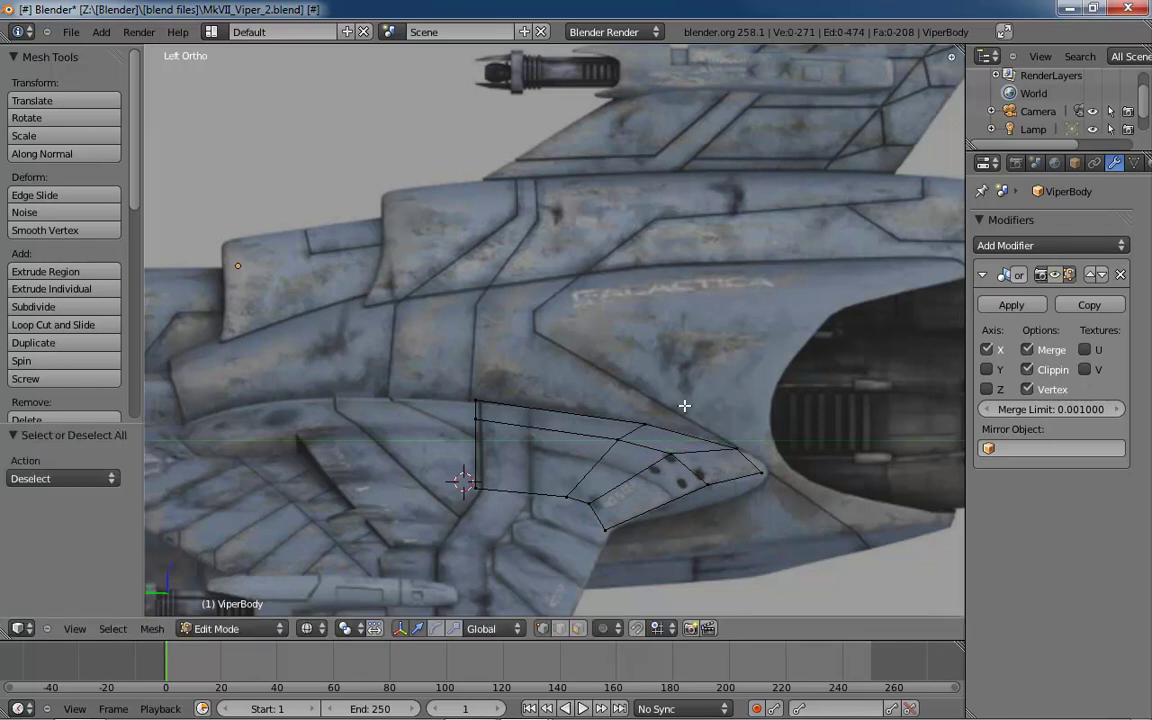
right_click(669, 456)
key("g")
key("y")
left_click(600, 455)
key("g")
key("z")
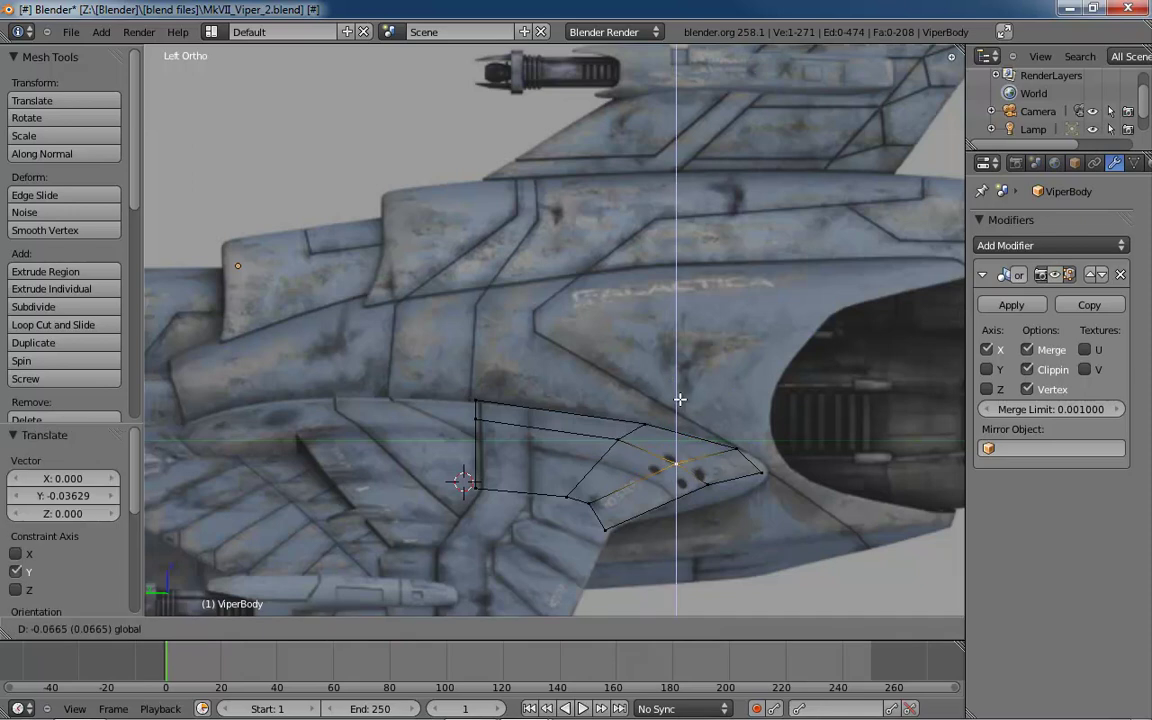
left_click(680, 396)
- Extrude the two front edges of the wing-root mesh toward the nose, about 1.966 in Y and -0.157 in Z in left view
middle_click_drag(788, 456, 748, 511)
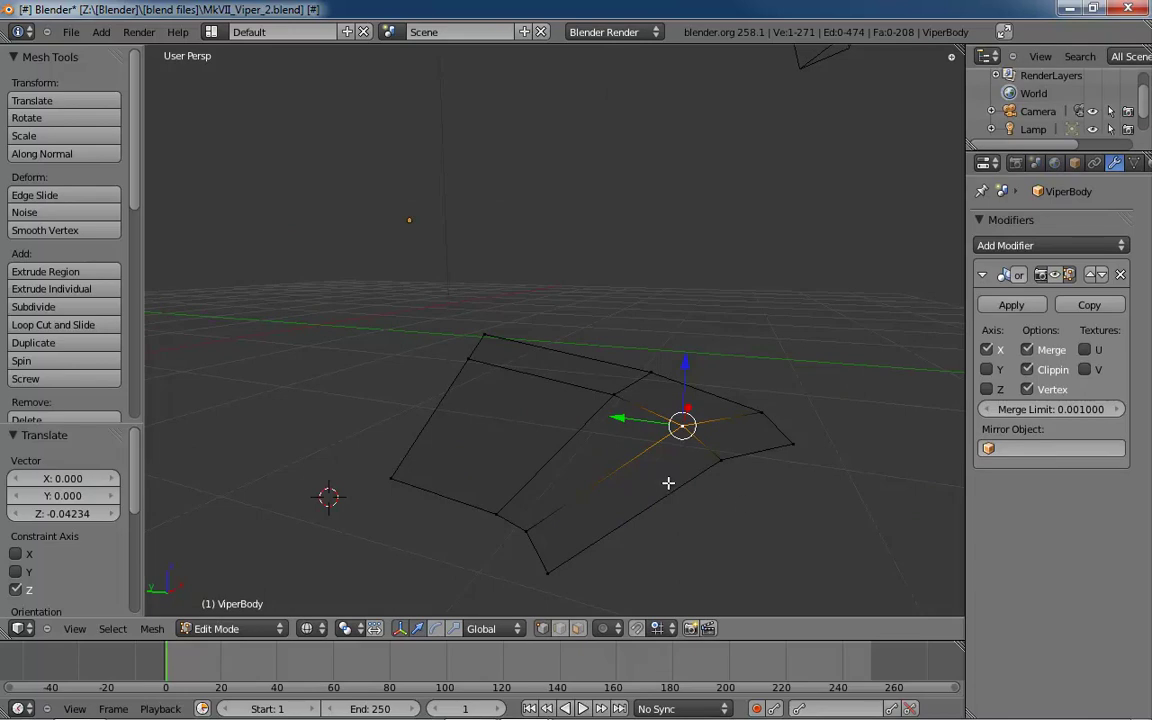
middle_click_drag(576, 393, 734, 457)
key("KP_7")
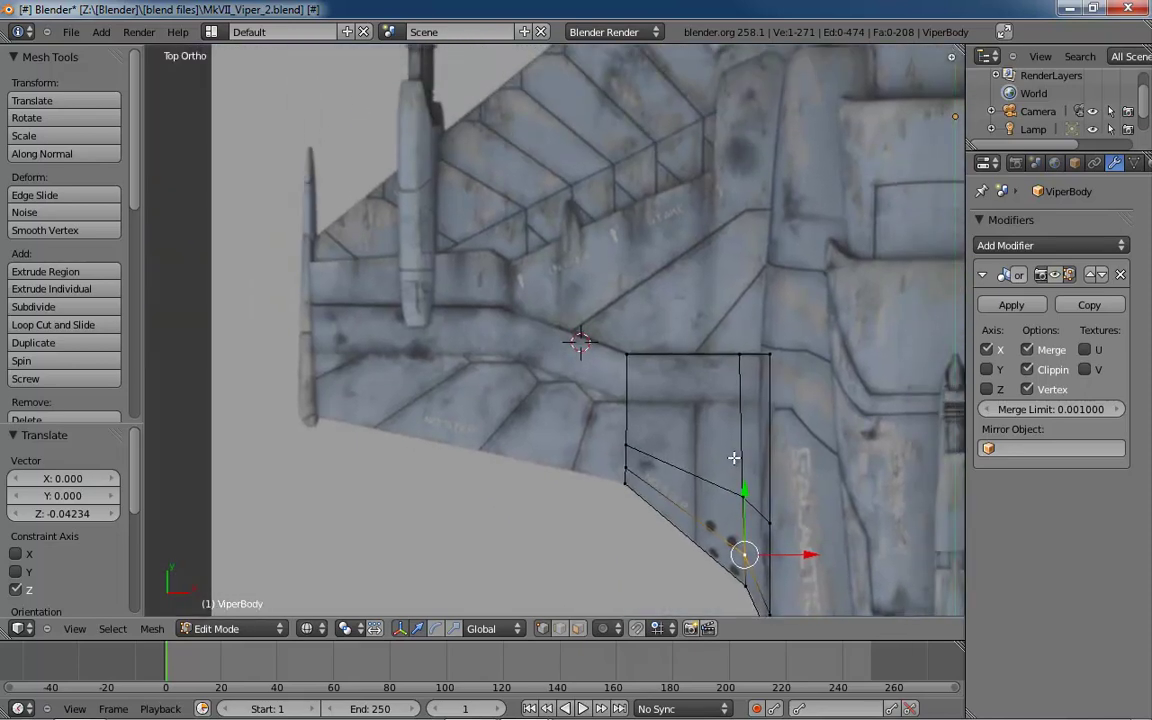
middle_click_drag(705, 382, 682, 440, "shift")
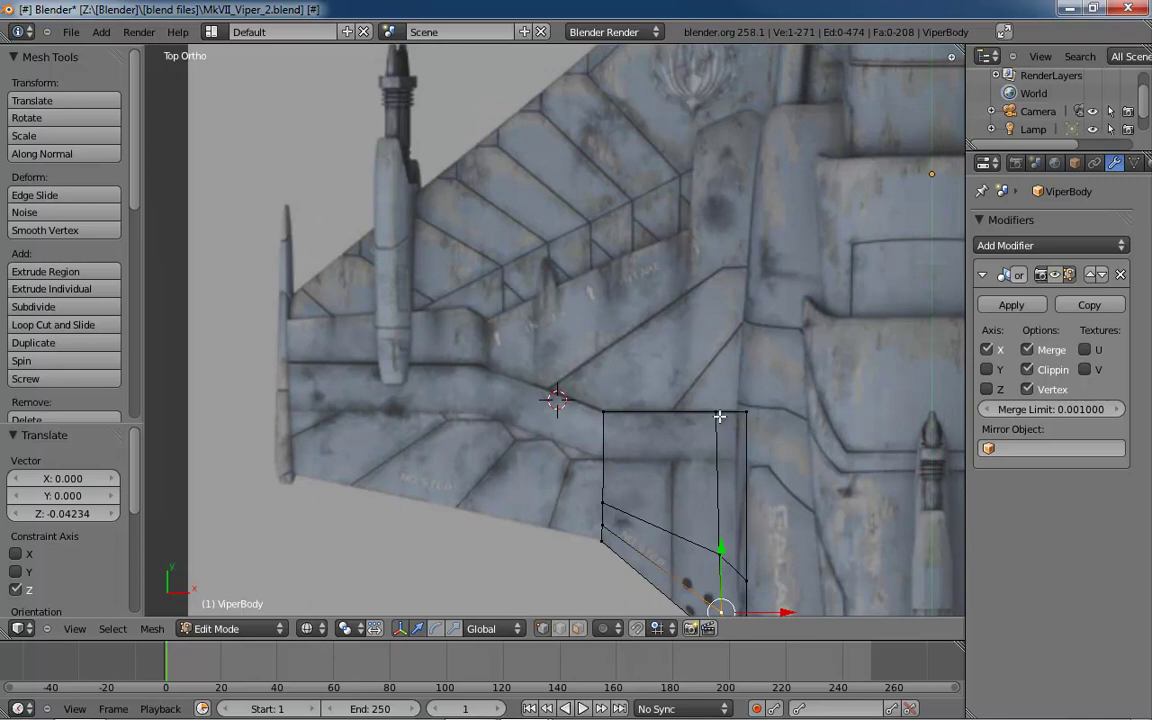
key("ctrl+KP_3")
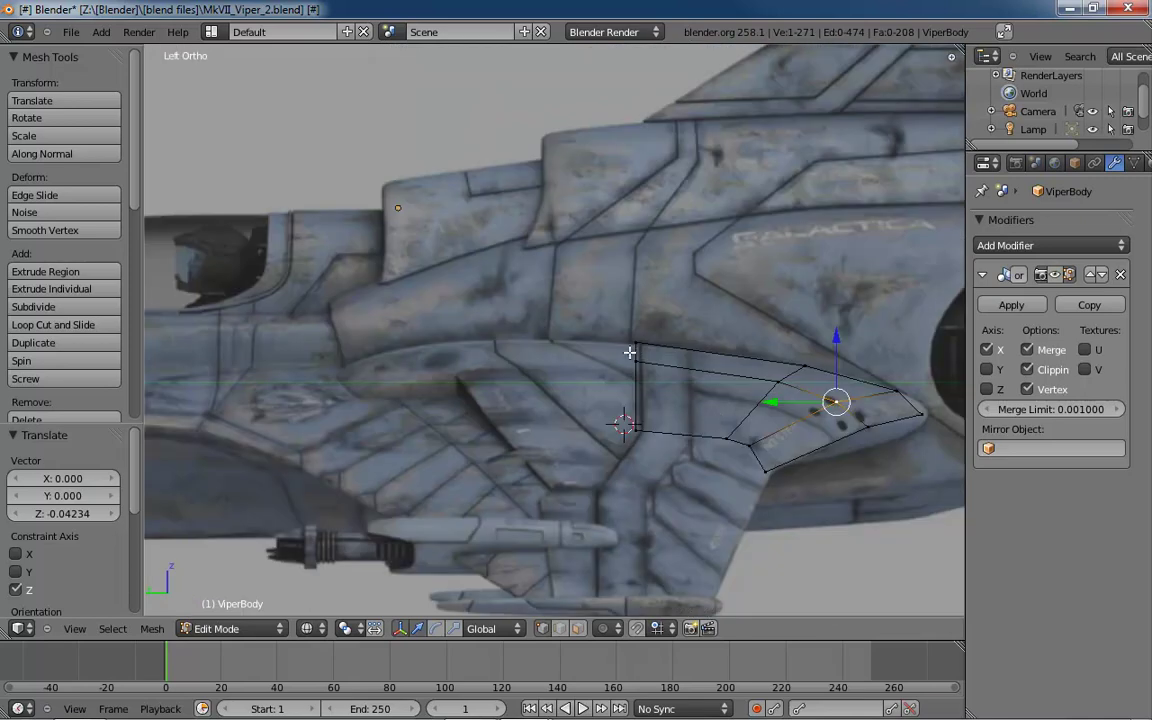
key("ctrl+Tab")
left_click(690, 437)
right_click(635, 351)
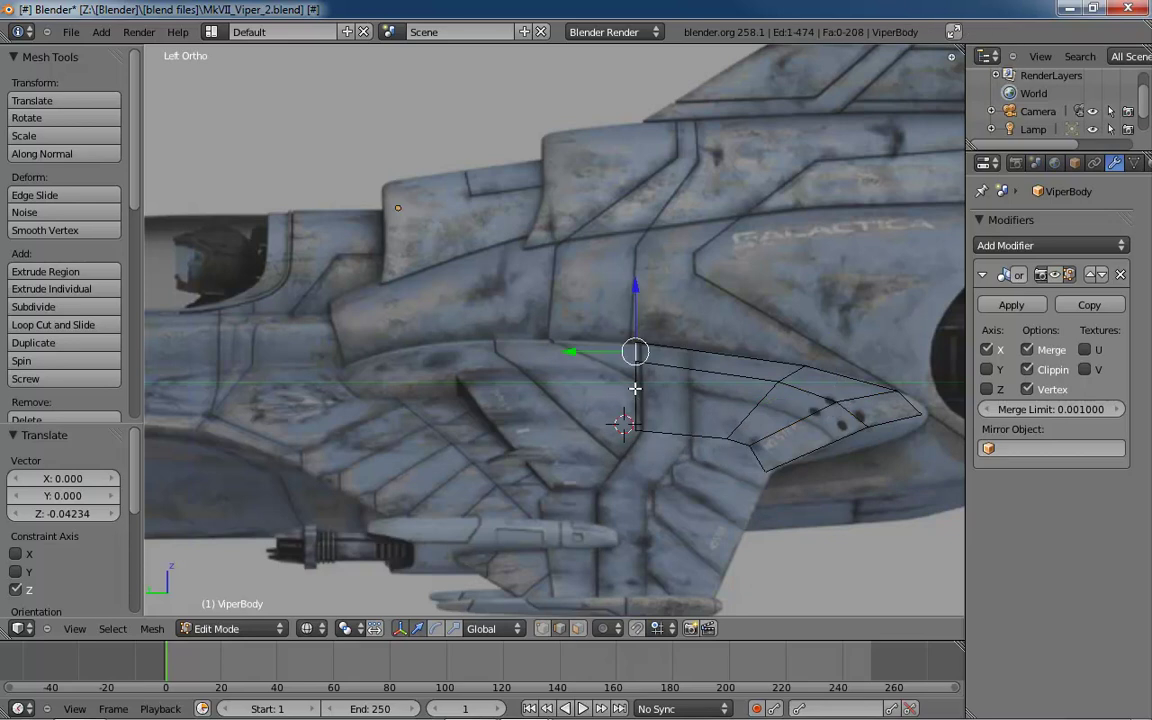
right_click(691, 419, "shift")
key("e")
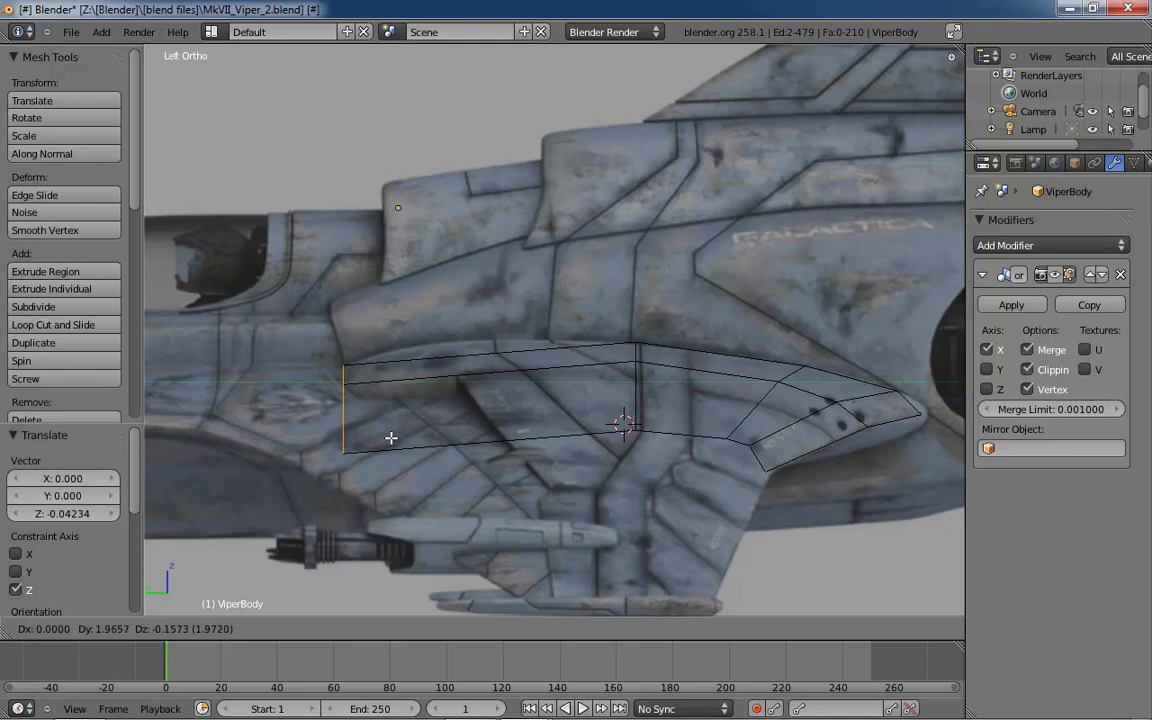
left_click(391, 438)
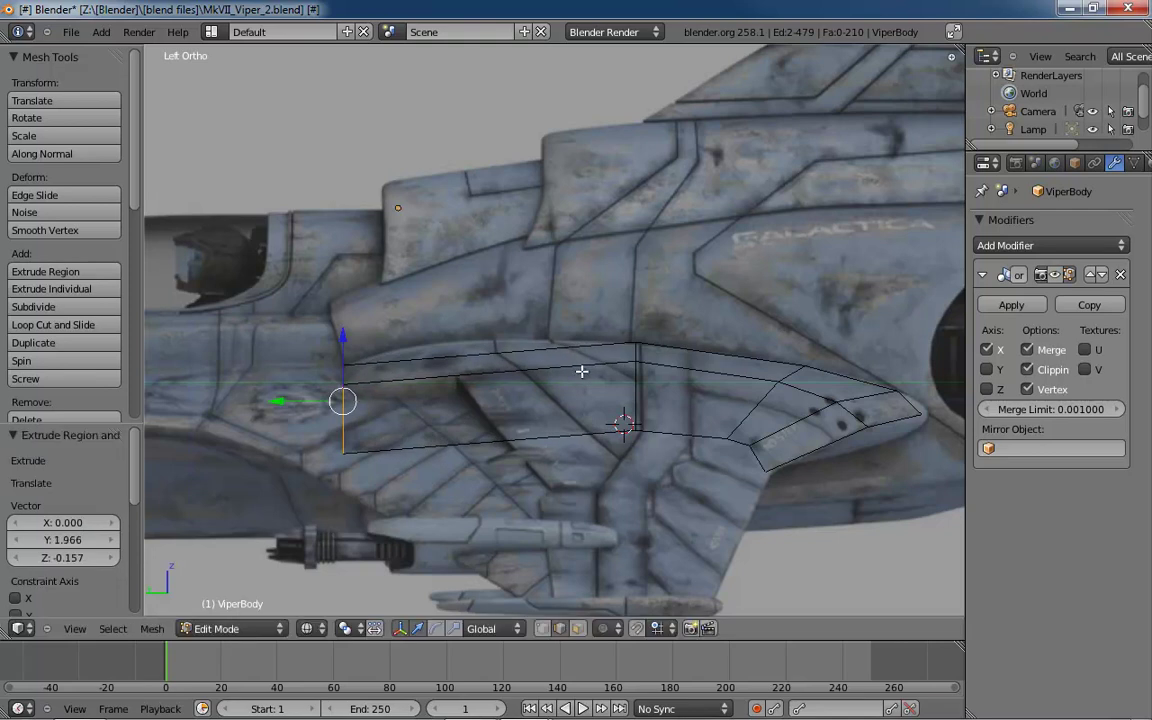
- In top view, move the extruded section's outer front vertex back about -0.454 in Y and -0.018 in X
key("KP_7")
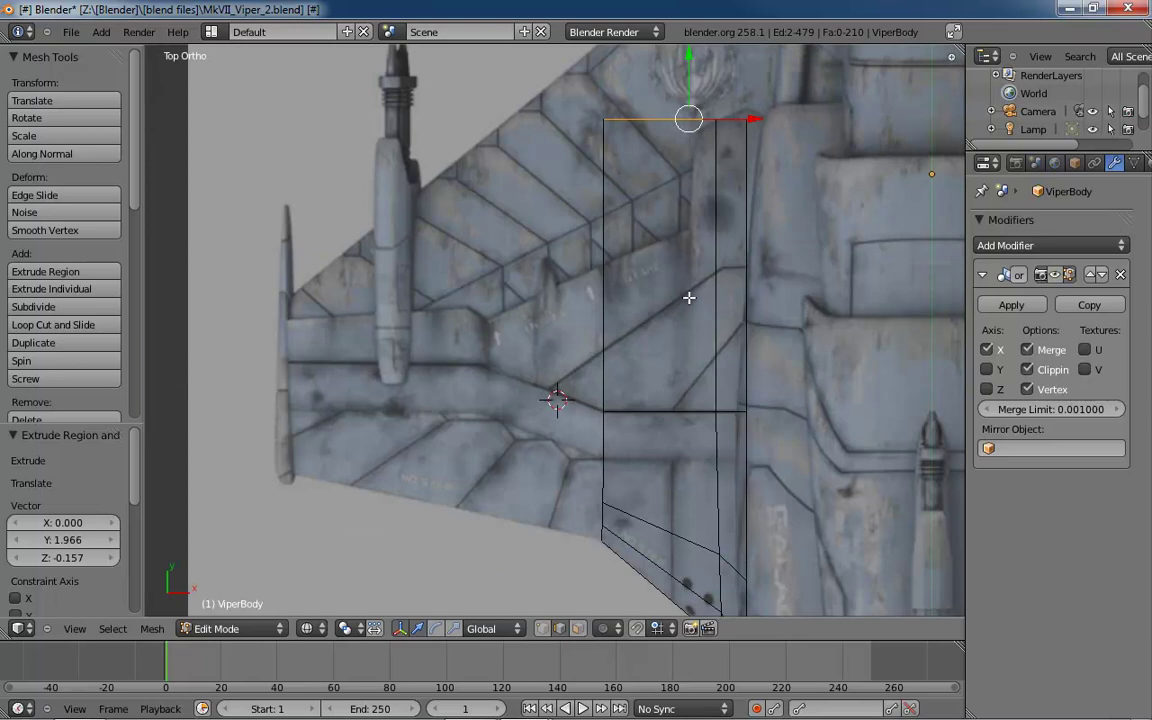
middle_click_drag(687, 296, 640, 522, "shift")
right_click(571, 349)
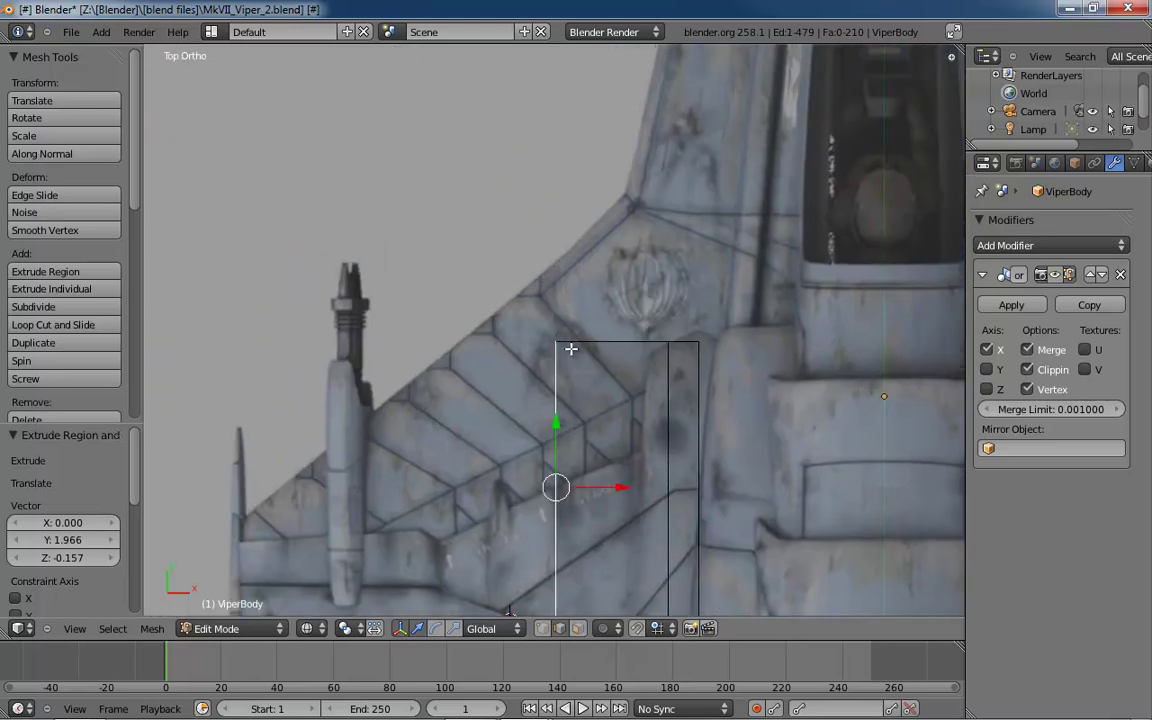
key("ctrl+Tab")
left_click(560, 331)
right_click(556, 343)
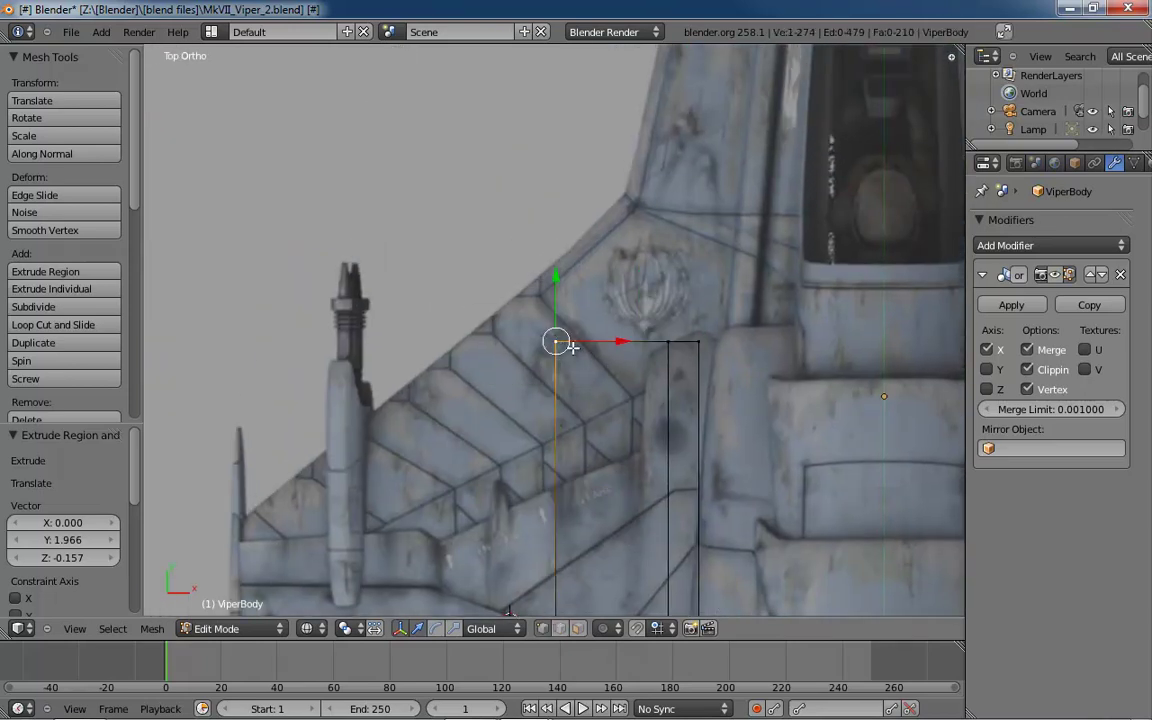
key("g")
key("y")
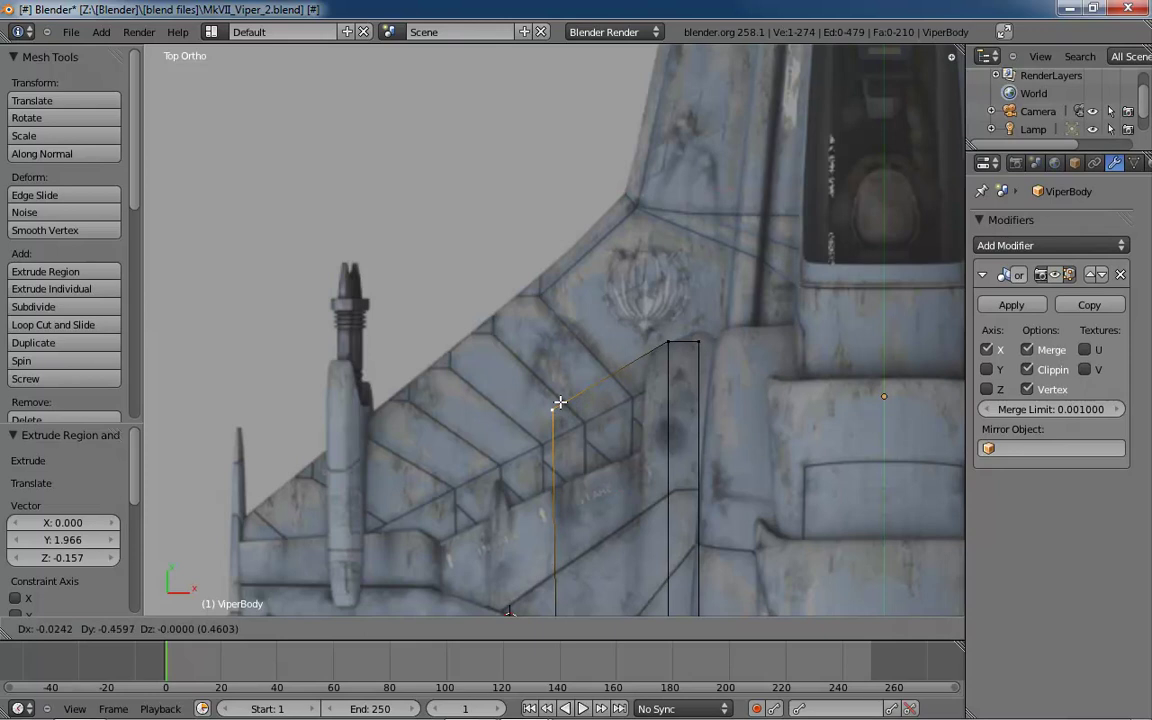
left_click(562, 403)
- Move the inner front vertex to the fuselage seam by about 0.194 X, 0.067 Y, and refine it by 0.034 X, 0.008 Y
right_click(701, 343)
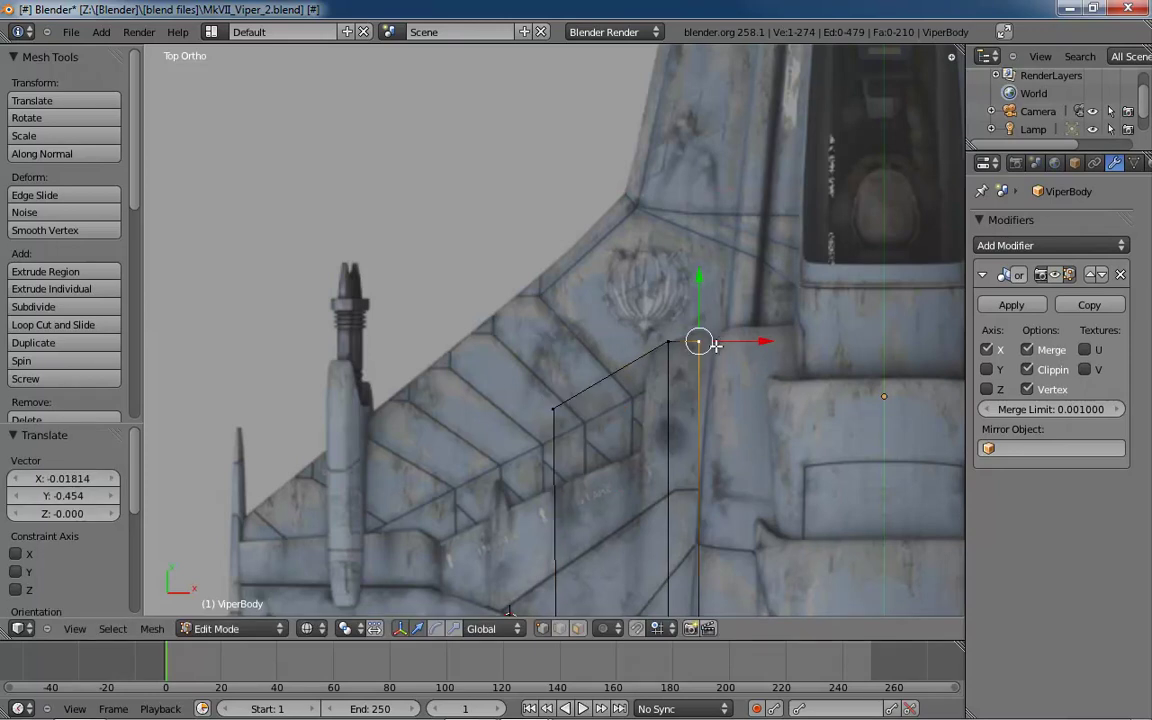
key("g")
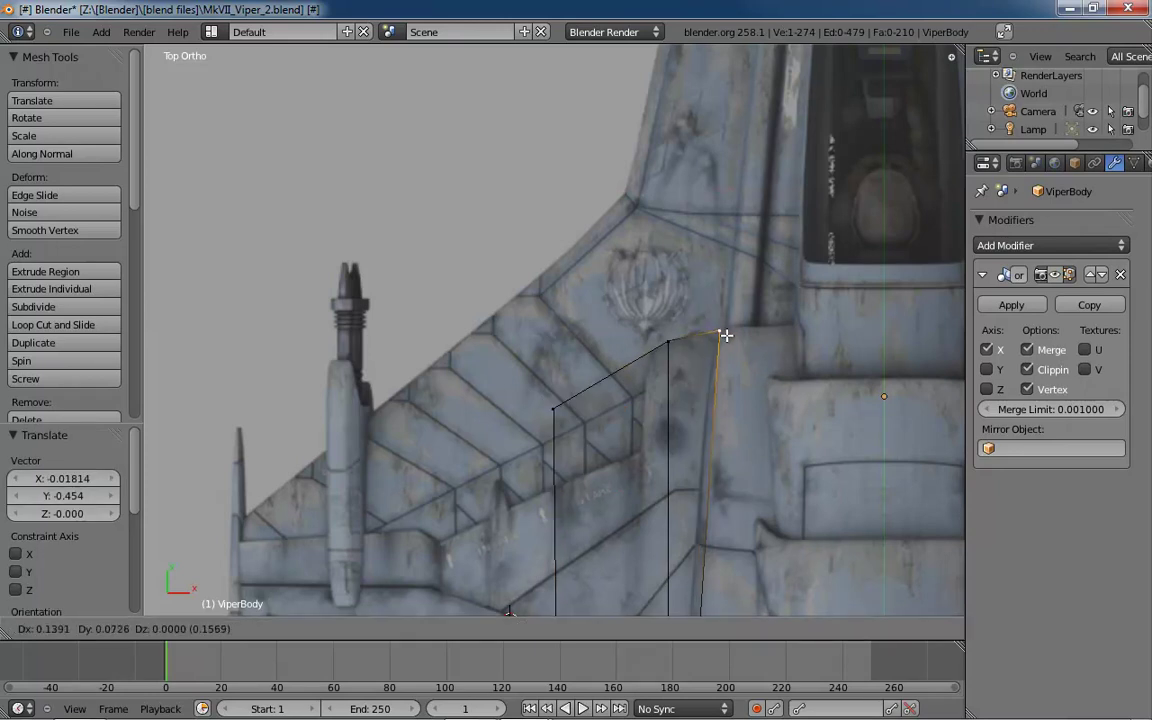
left_click(729, 335)
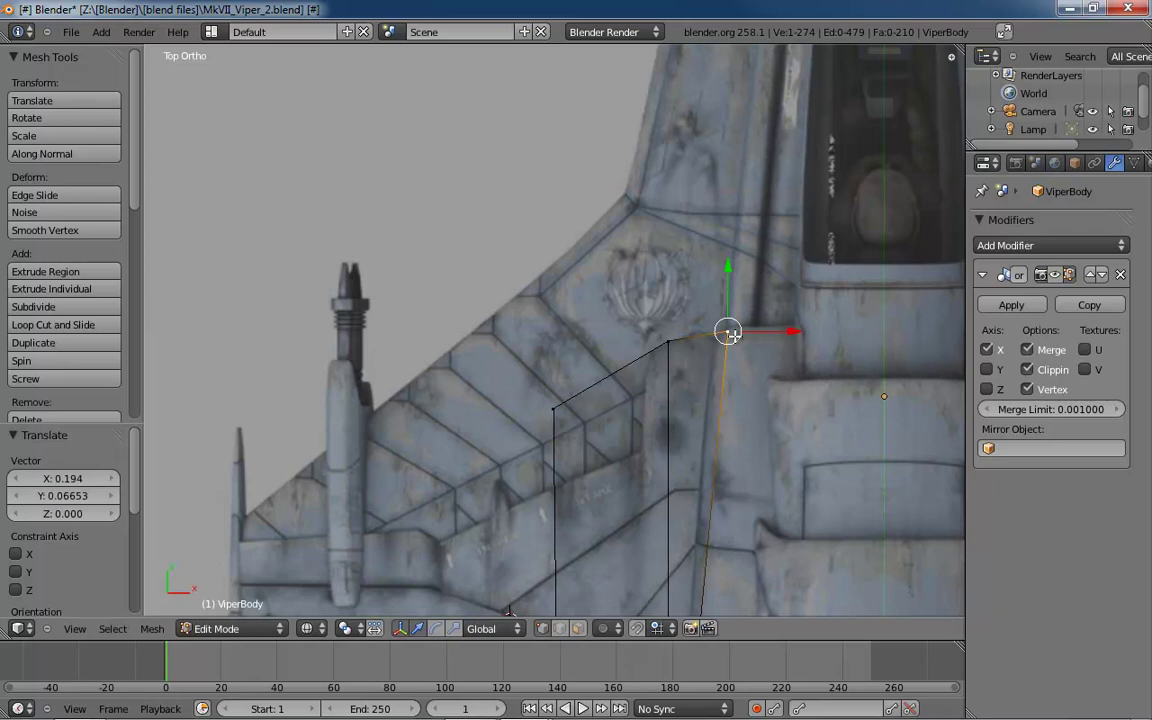
scroll(742, 352, "up", 3)
scroll(715, 404, "up", 3)
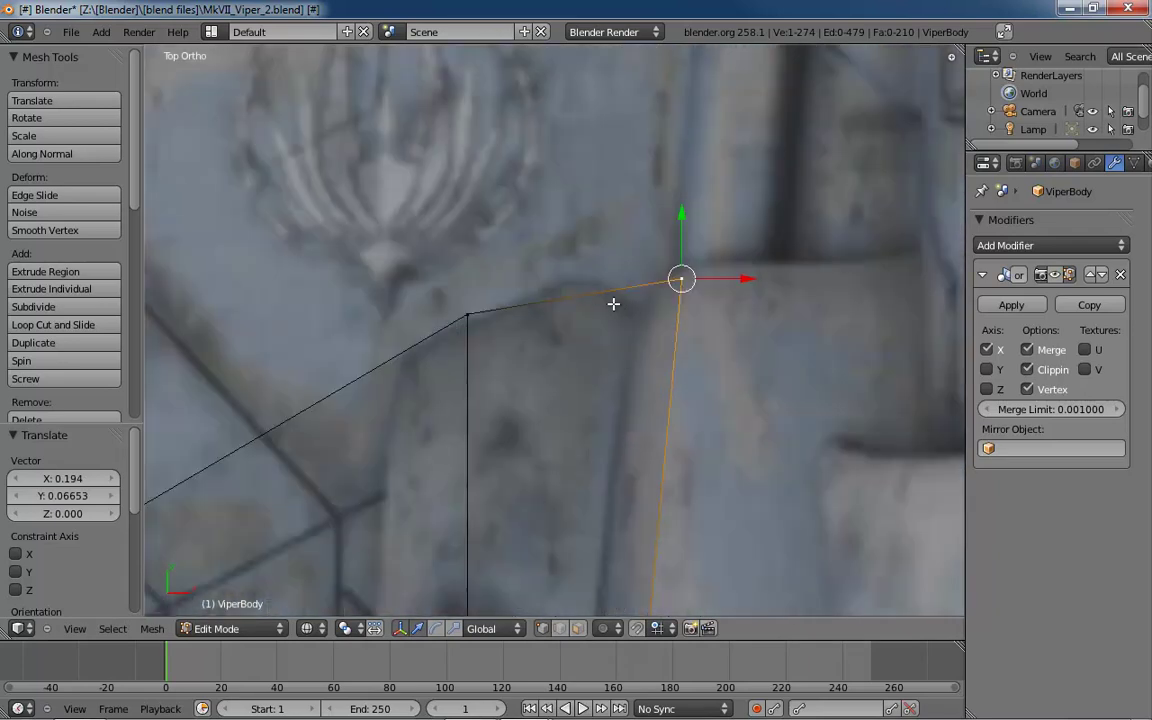
scroll(572, 308, "down", 5)
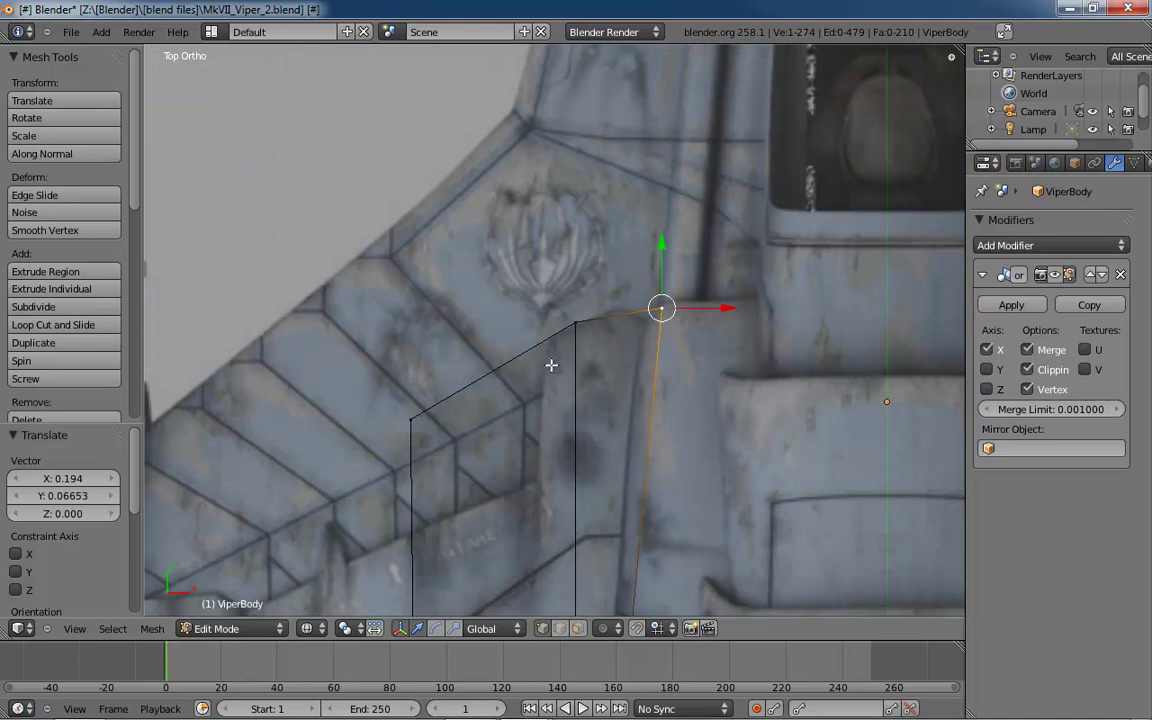
middle_click_drag(657, 357, 568, 390, "shift")
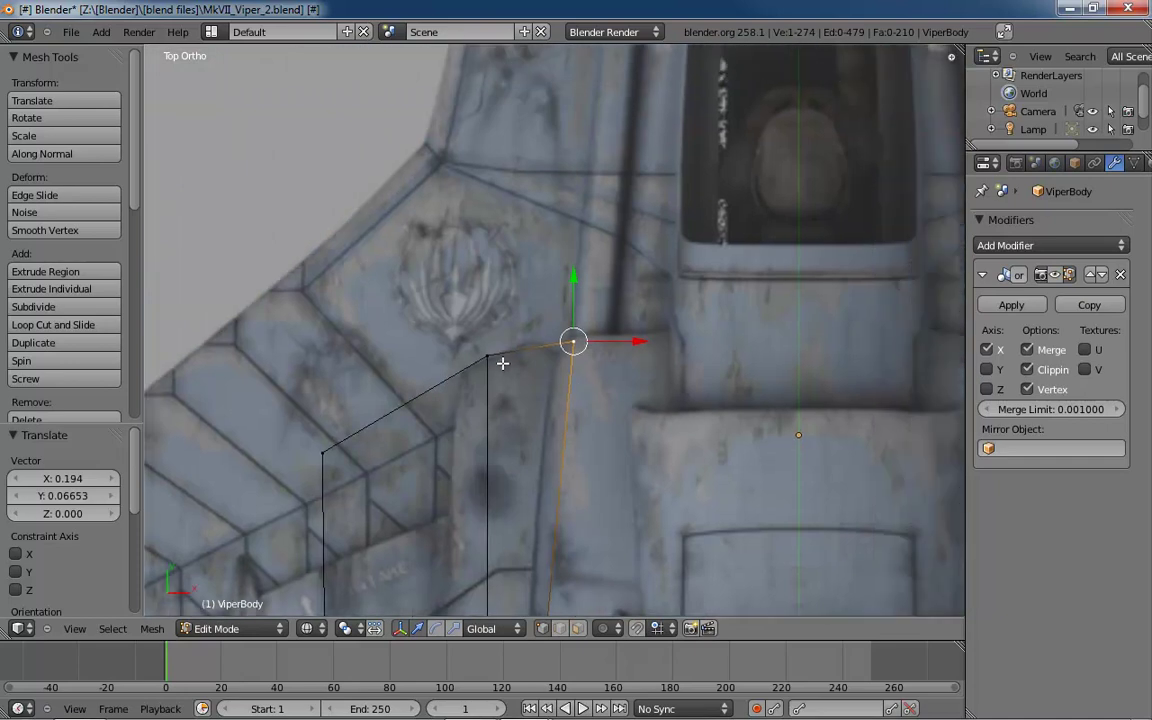
middle_click_drag(562, 345, 640, 358, "shift")
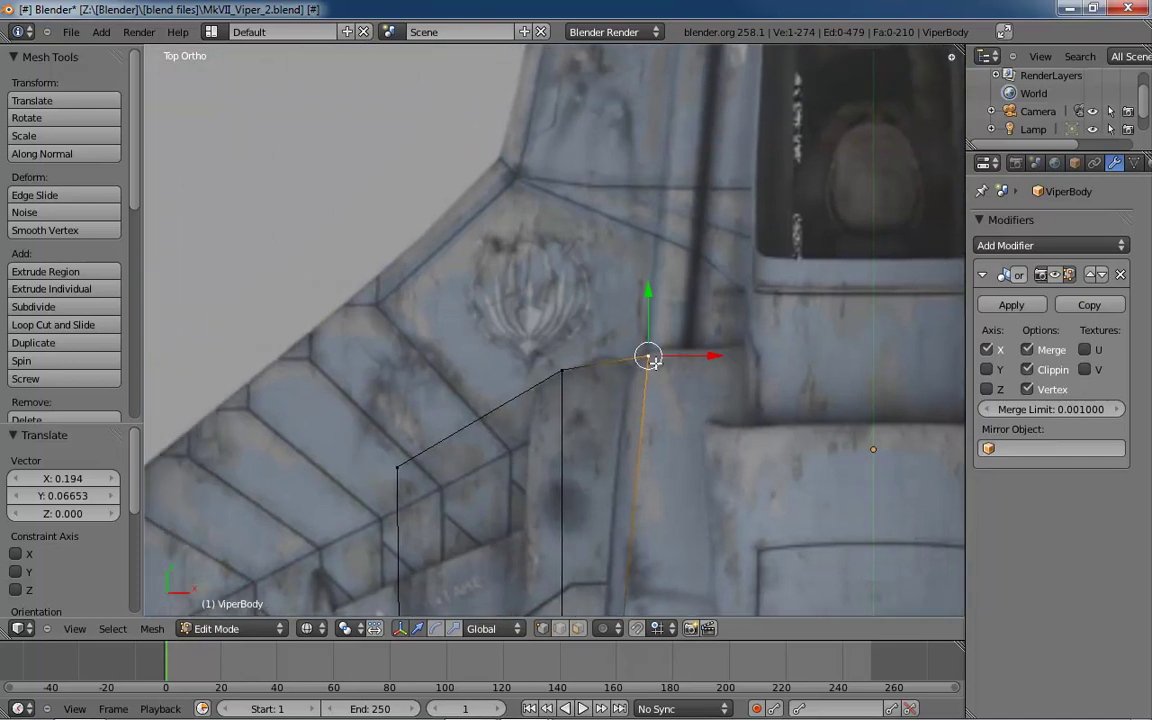
key("g")
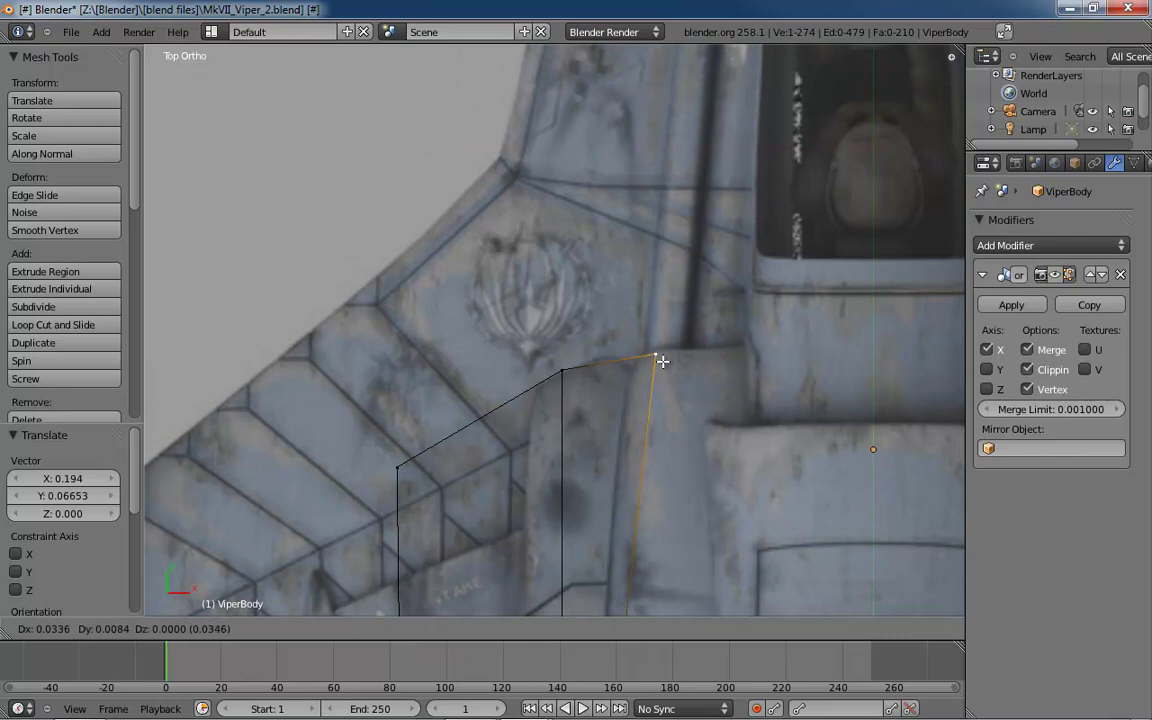
left_click(662, 361)
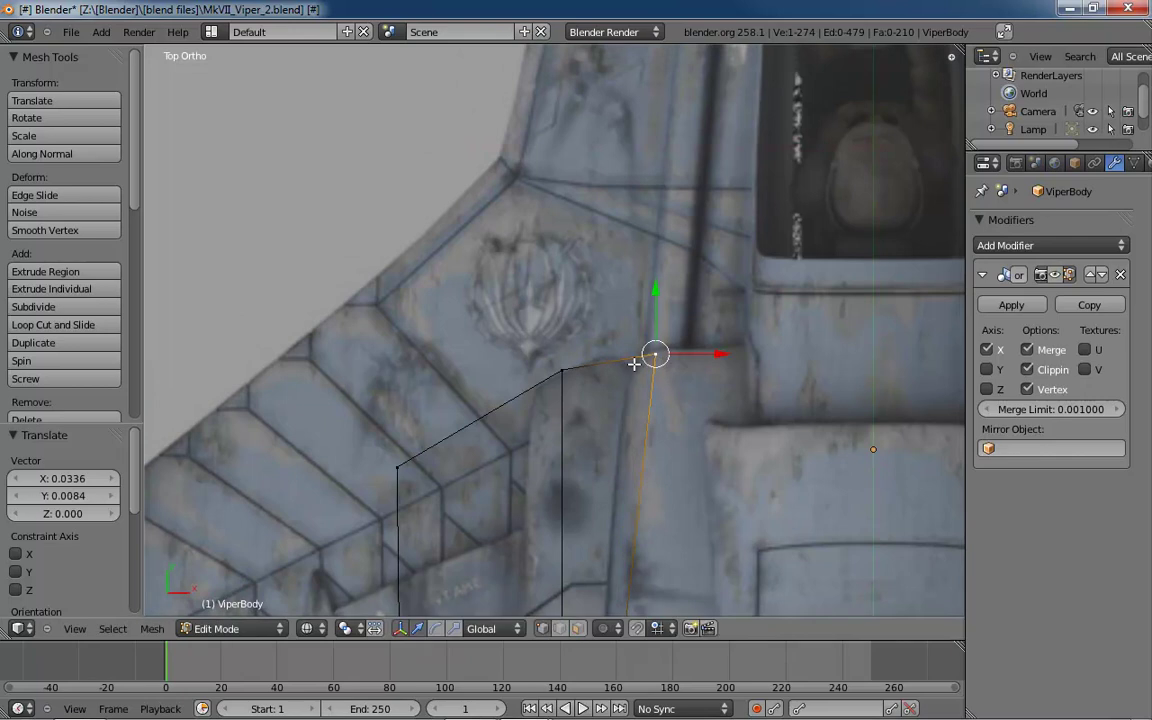
- Move the middle front vertex about 0.197 in X and 0.076 in Y, closer to the inner corner
right_click(562, 371)
middle_click_drag(658, 480, 681, 231, "shift")
scroll(681, 355, "down", 4)
middle_click_drag(680, 361, 621, 450, "shift")
middle_click_drag(611, 273, 612, 383, "shift")
scroll(631, 442, "up", 4)
middle_click_drag(598, 465, 611, 332, "shift")
key("g")
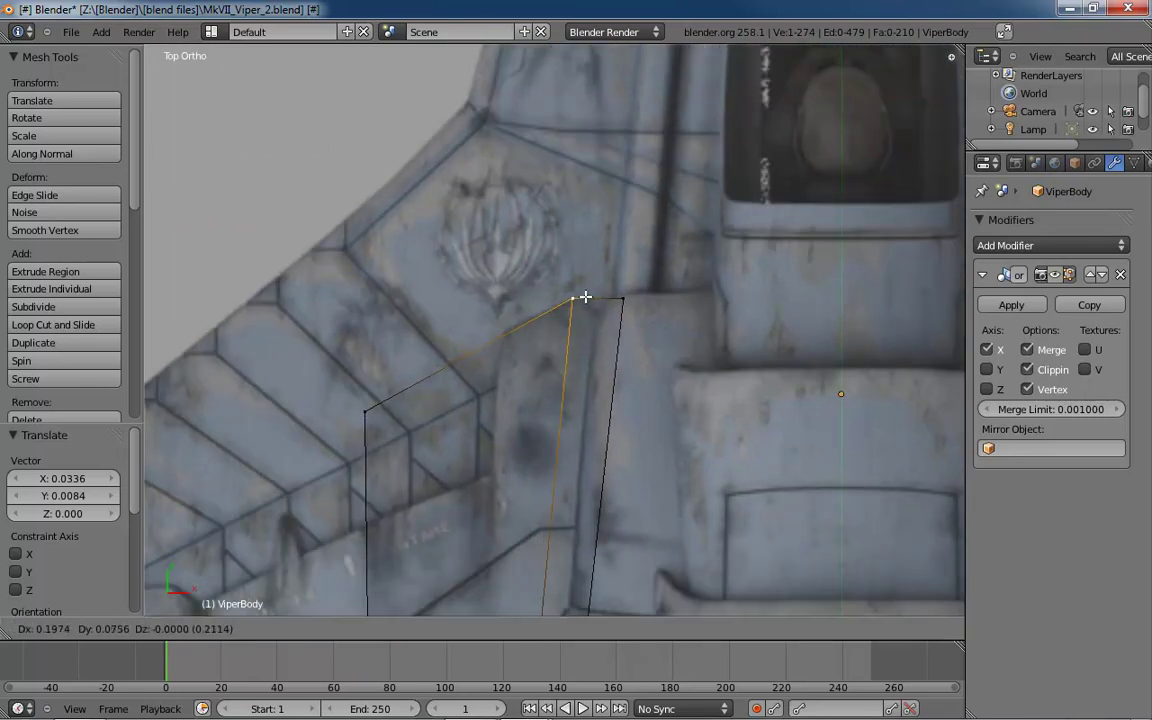
left_click(585, 298)
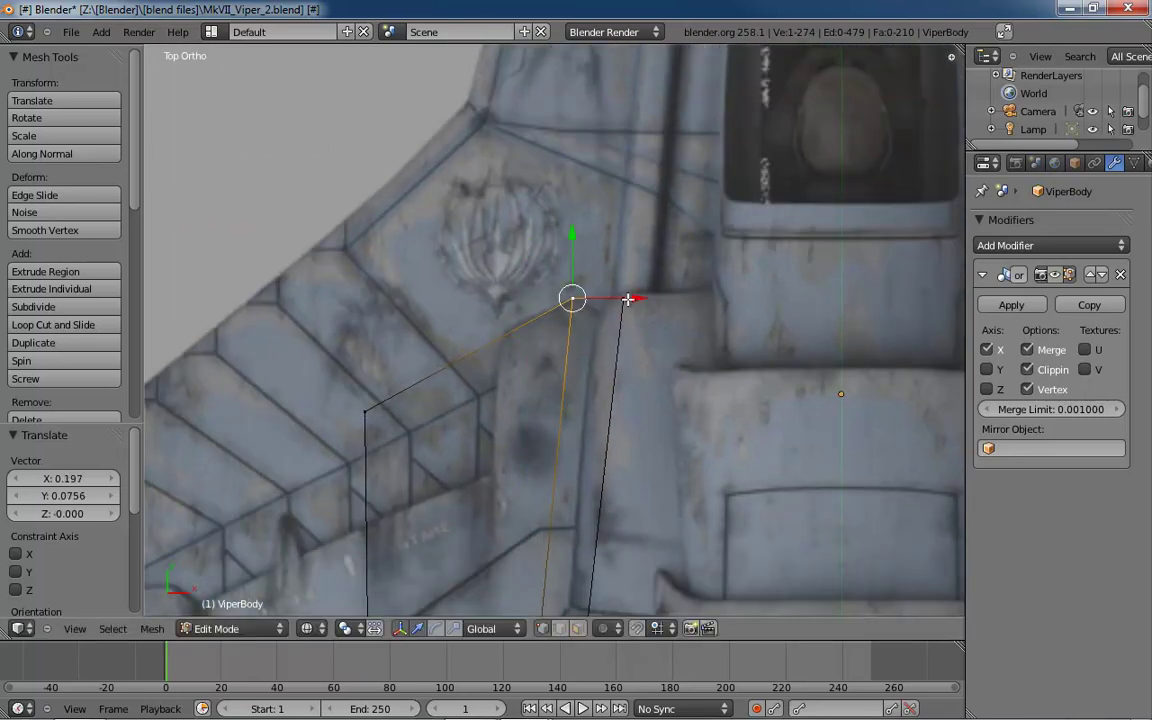
- Pull the inner front vertex back about -0.025 in X and -0.092 in Y
right_click(624, 300)
key("g")
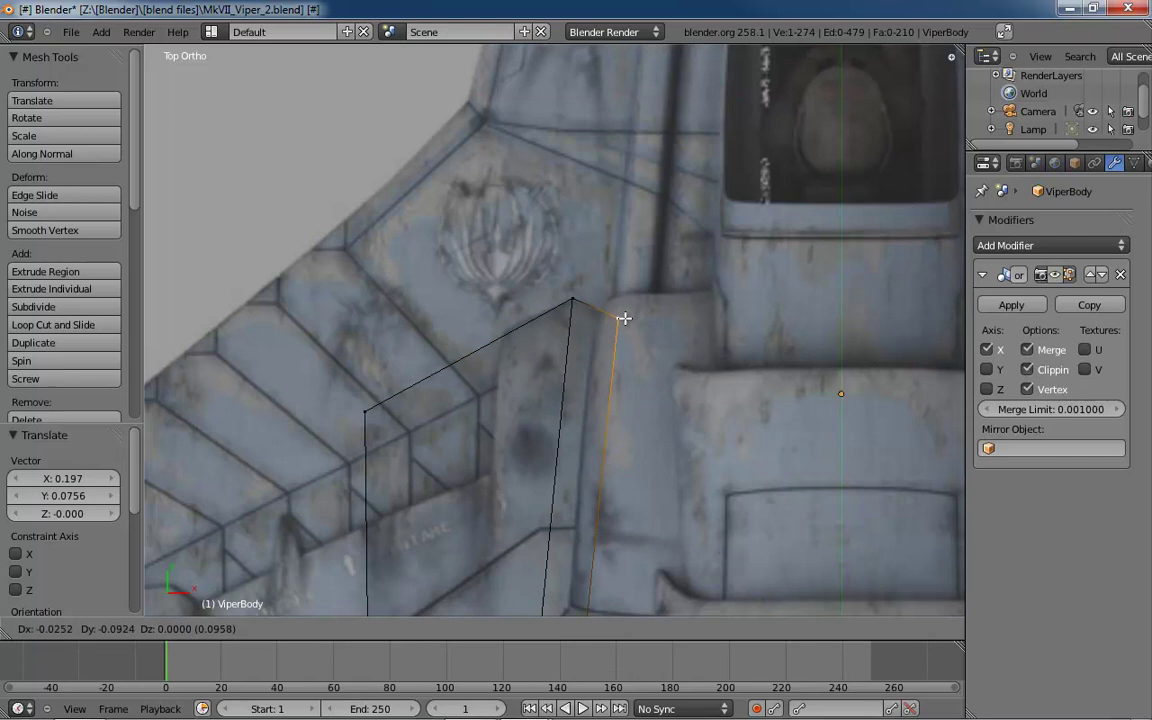
left_click(624, 318)
- Move the outer front vertex about 0.067 in X and 0.042 in Y to meet the reference's panel line
middle_click_drag(554, 443, 645, 299, "shift")
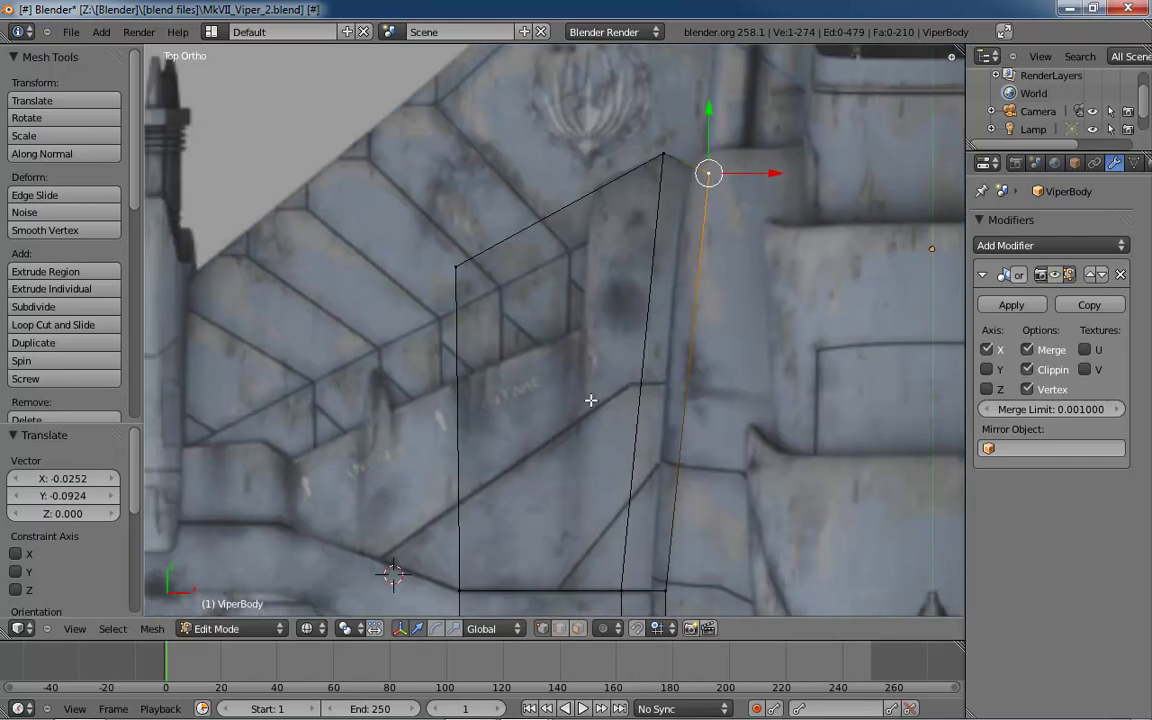
middle_click_drag(591, 400, 643, 314, "shift")
scroll(643, 314, "down", 3)
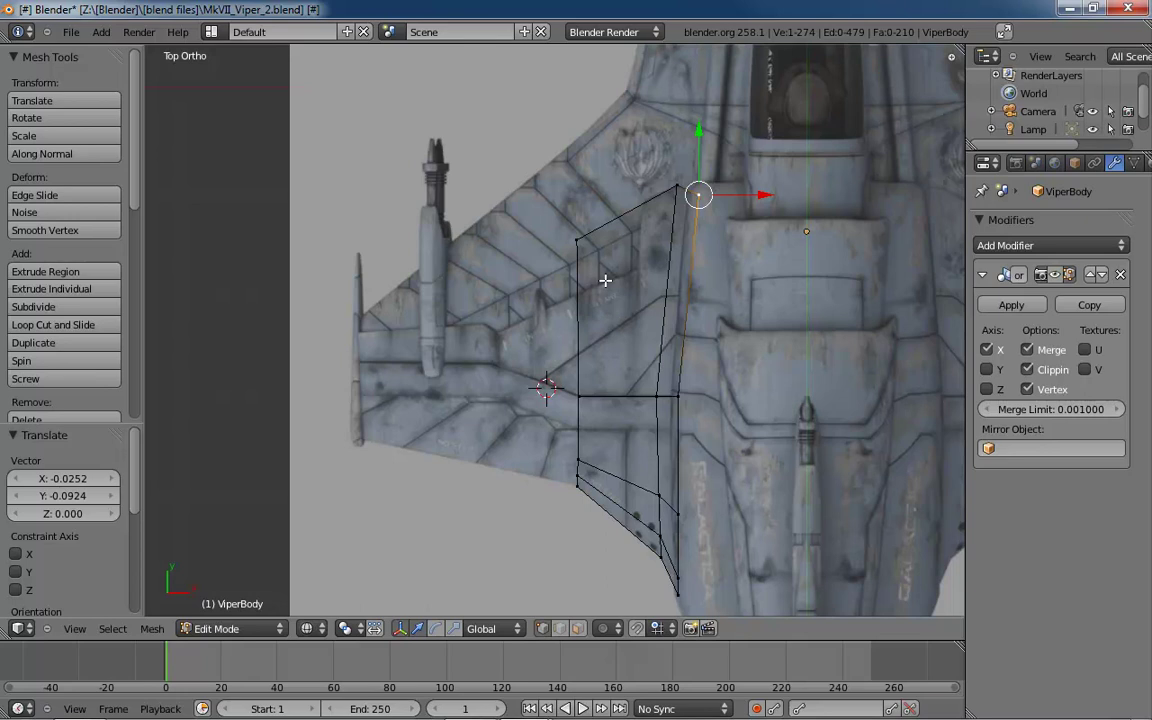
middle_click_drag(621, 255, 616, 276, "shift")
scroll(590, 300, "up", 4)
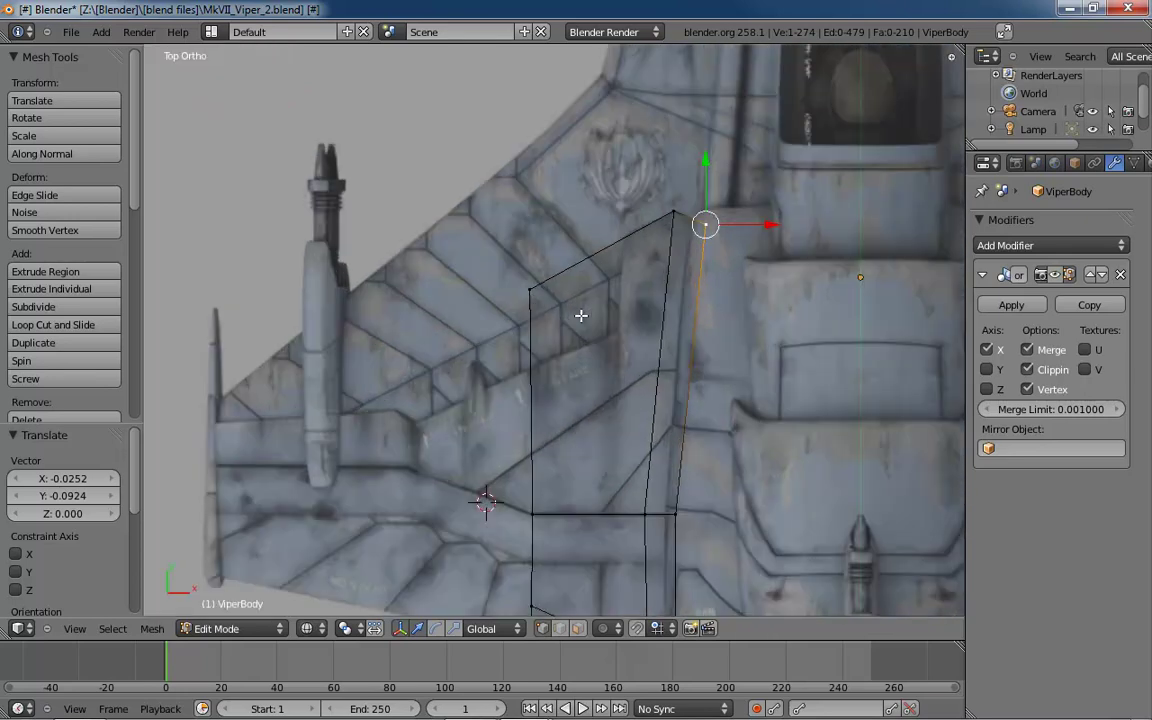
right_click(504, 276)
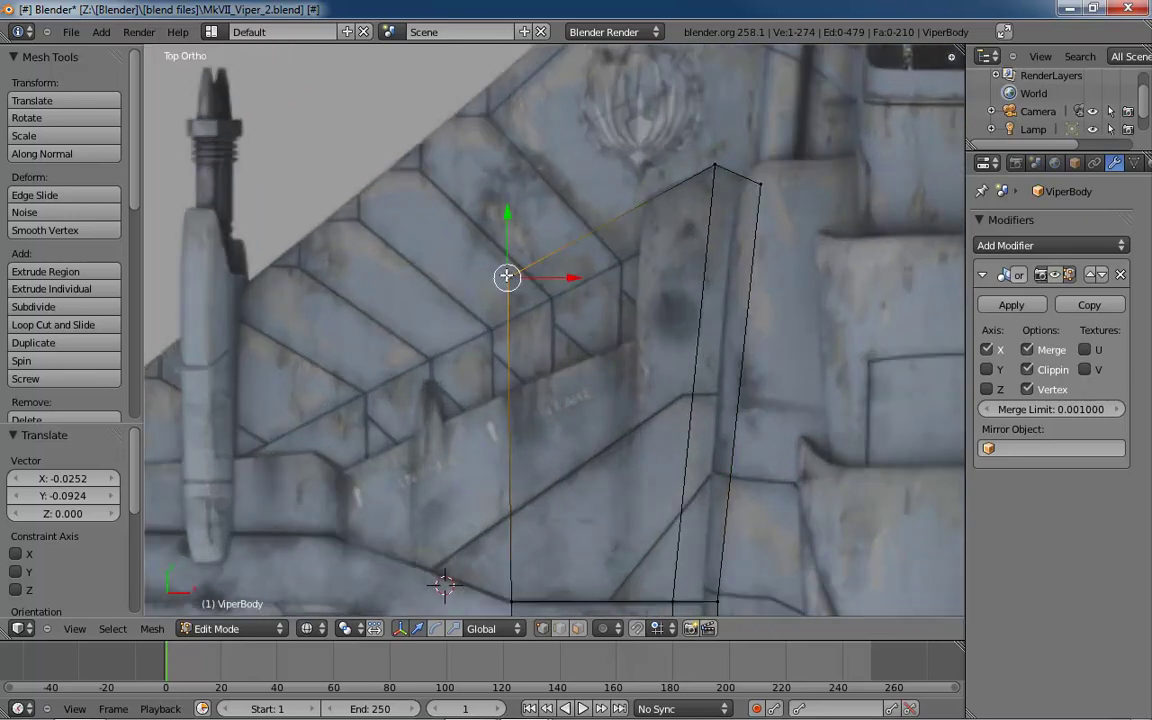
key("g")
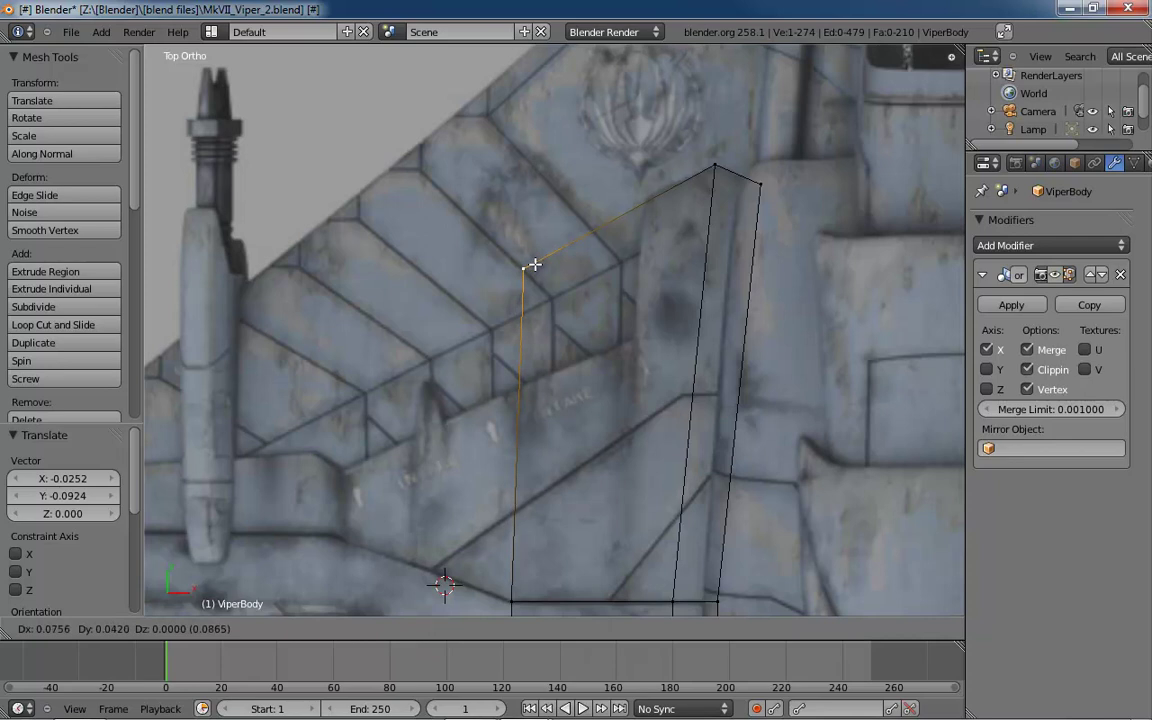
left_click(526, 268)
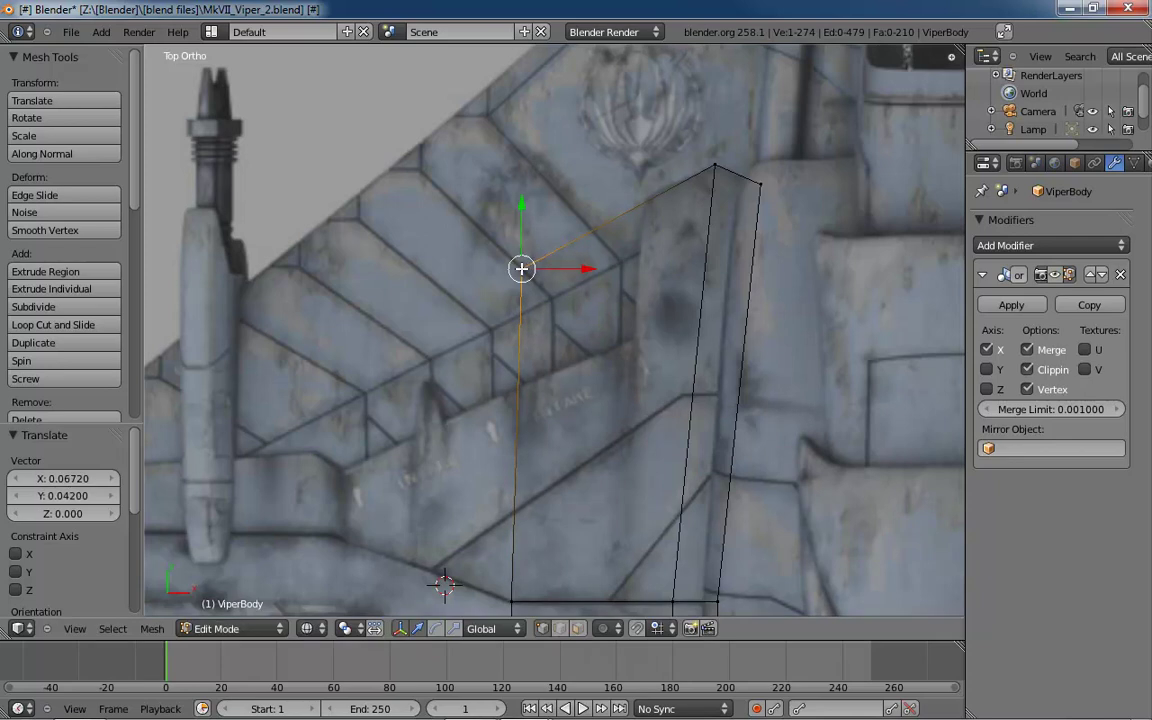
- In the left side view, raise the lower front vertex about 0.109 in Z and the frontmost corner vertex about 0.034 in Z
key("ctrl+KP_3")
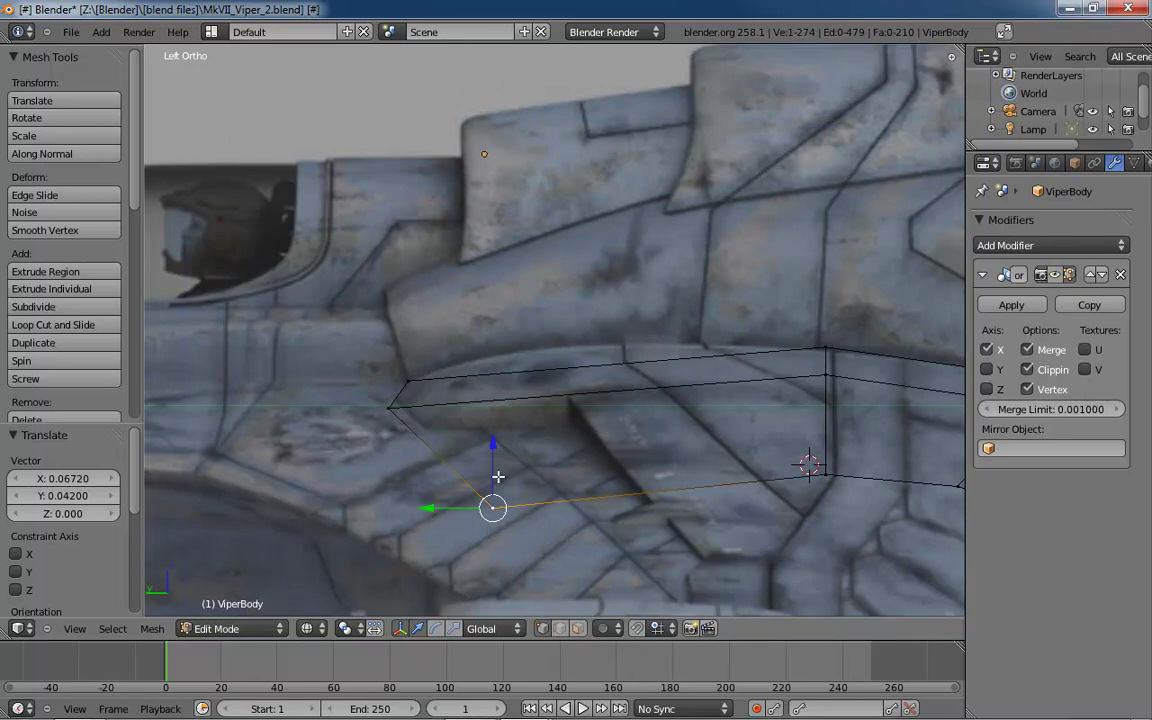
key("g")
key("z")
left_click(499, 420)
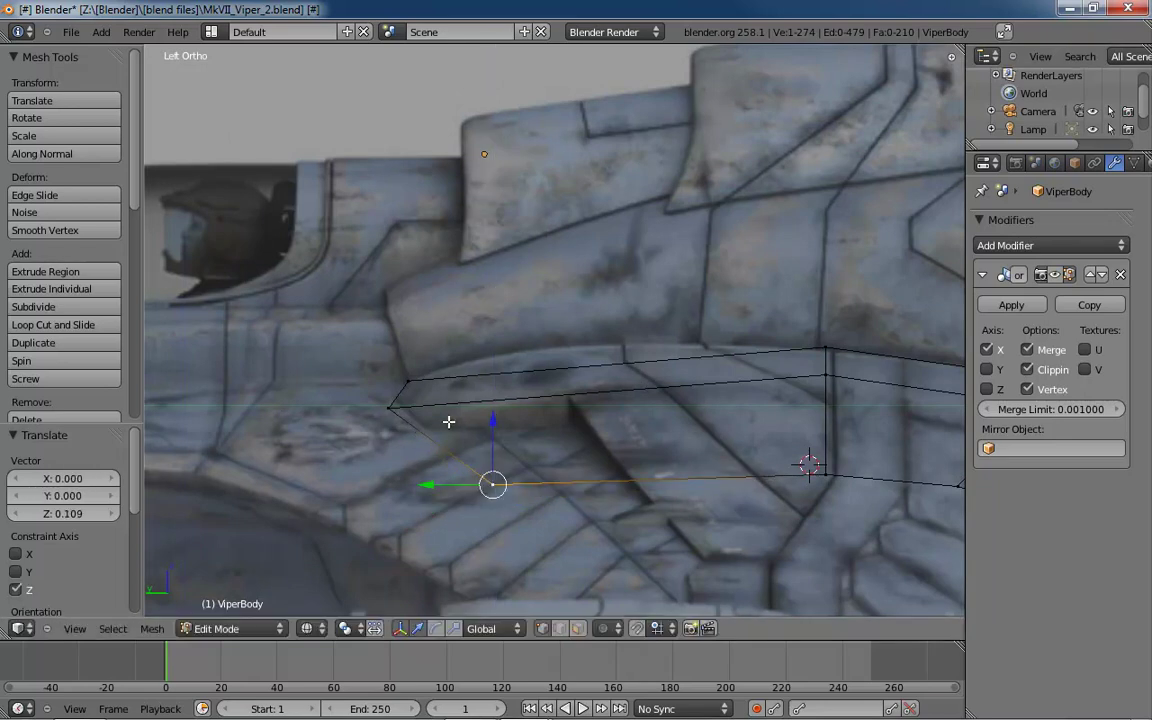
right_click(387, 405)
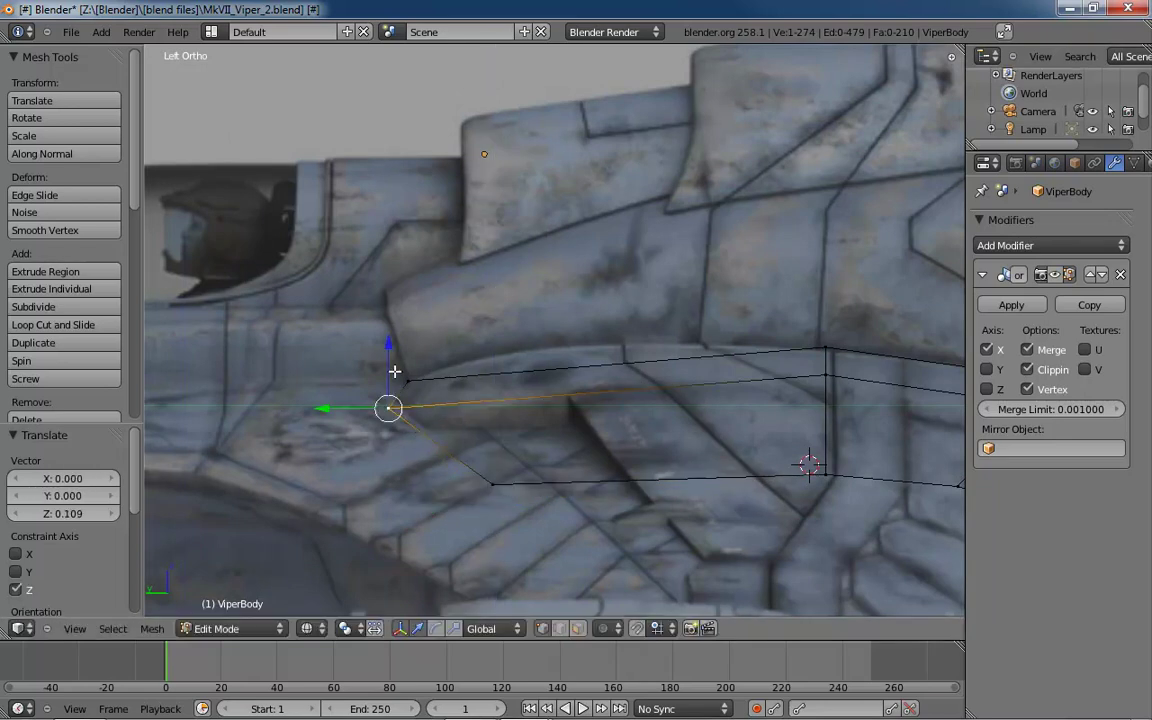
key("g")
key("z")
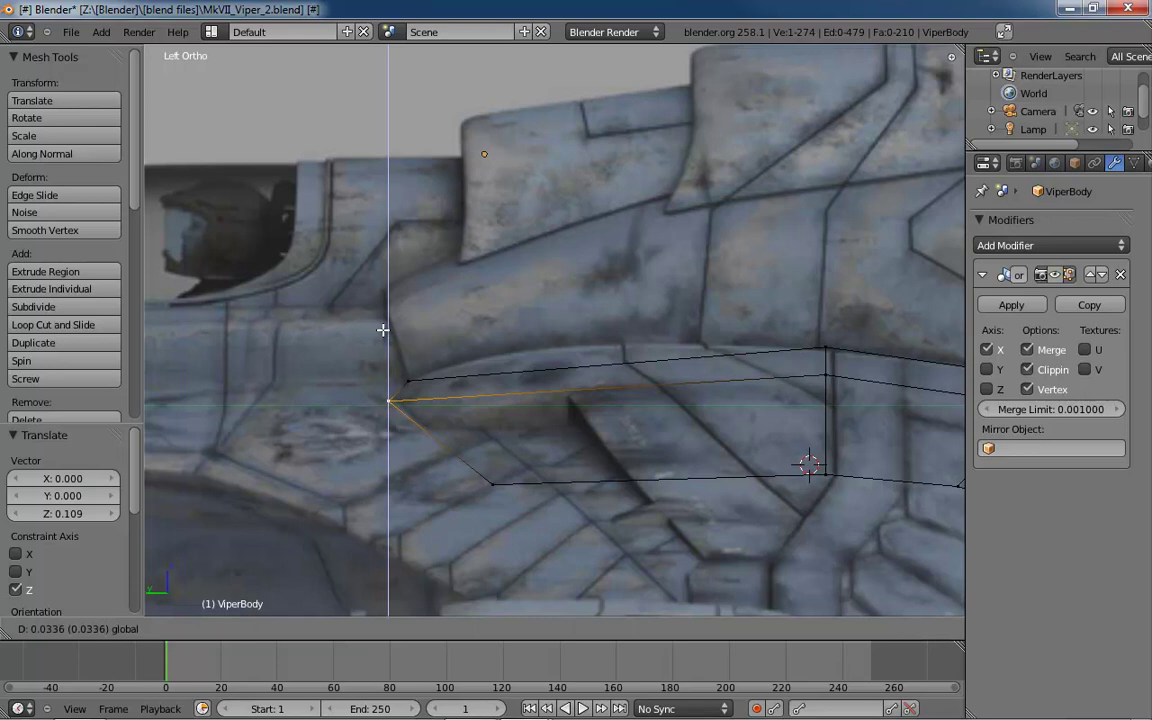
left_click(383, 330)
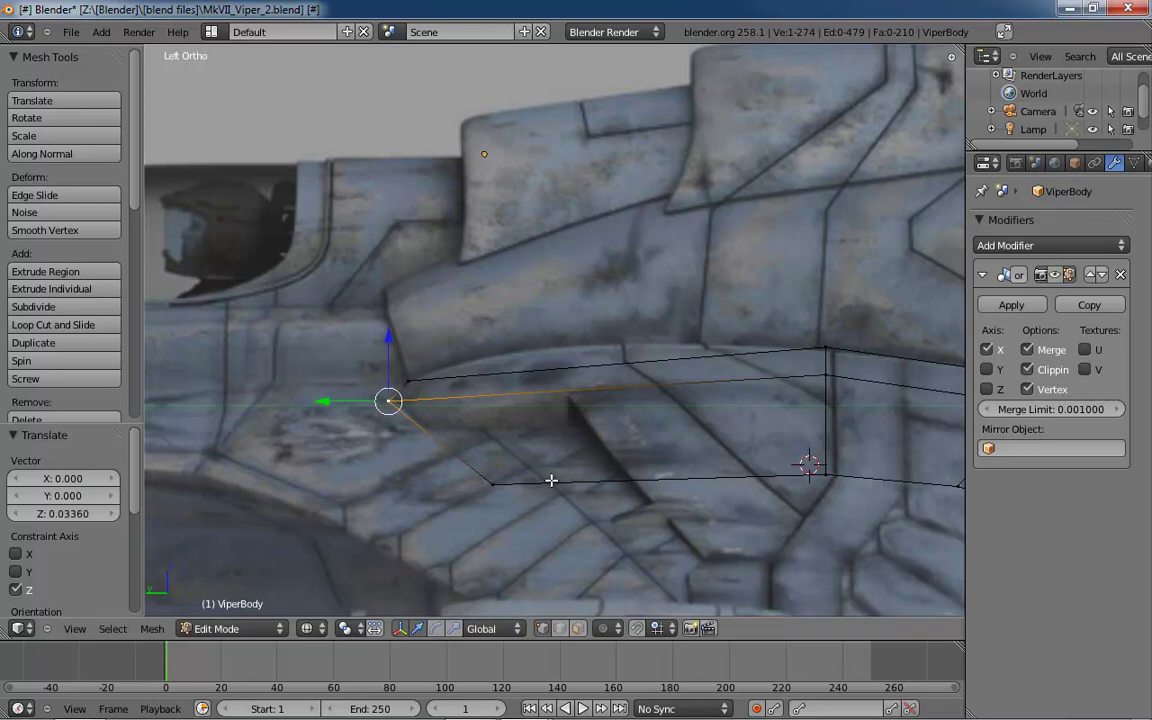
- Add a loop cut across the front wing-root section and slide it rearward with an edge slide of about 0.45
middle_click_drag(682, 470, 578, 456, "shift")
key("ctrl+r")
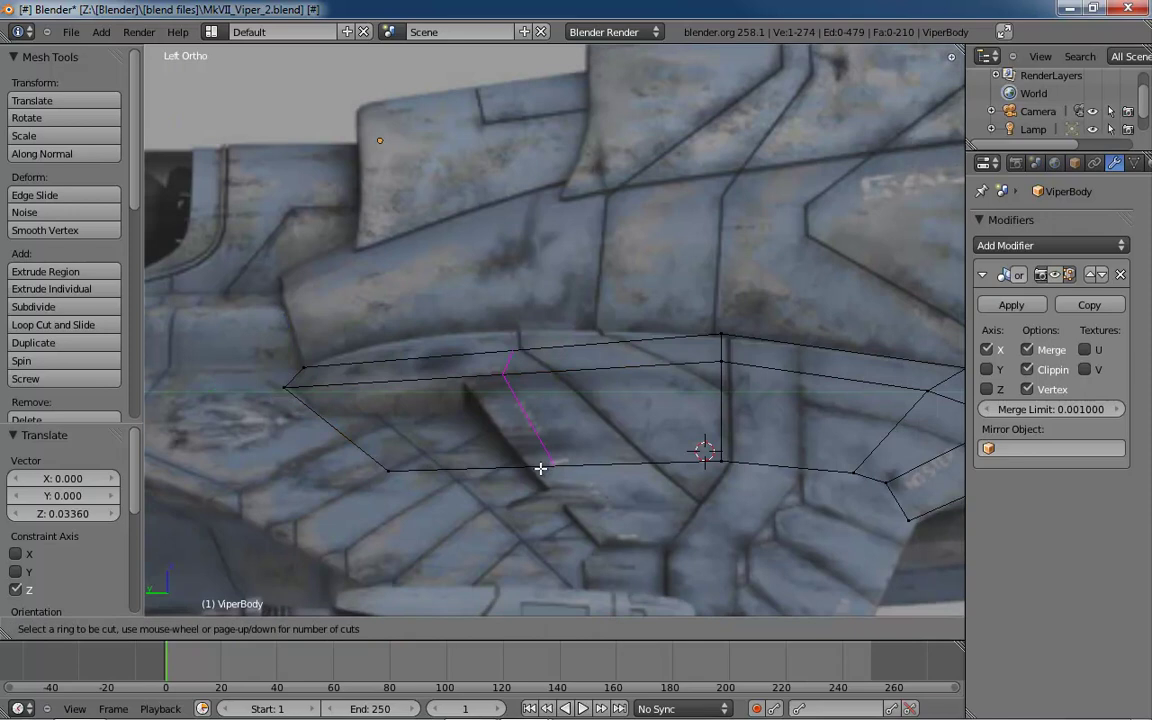
left_click(544, 465)
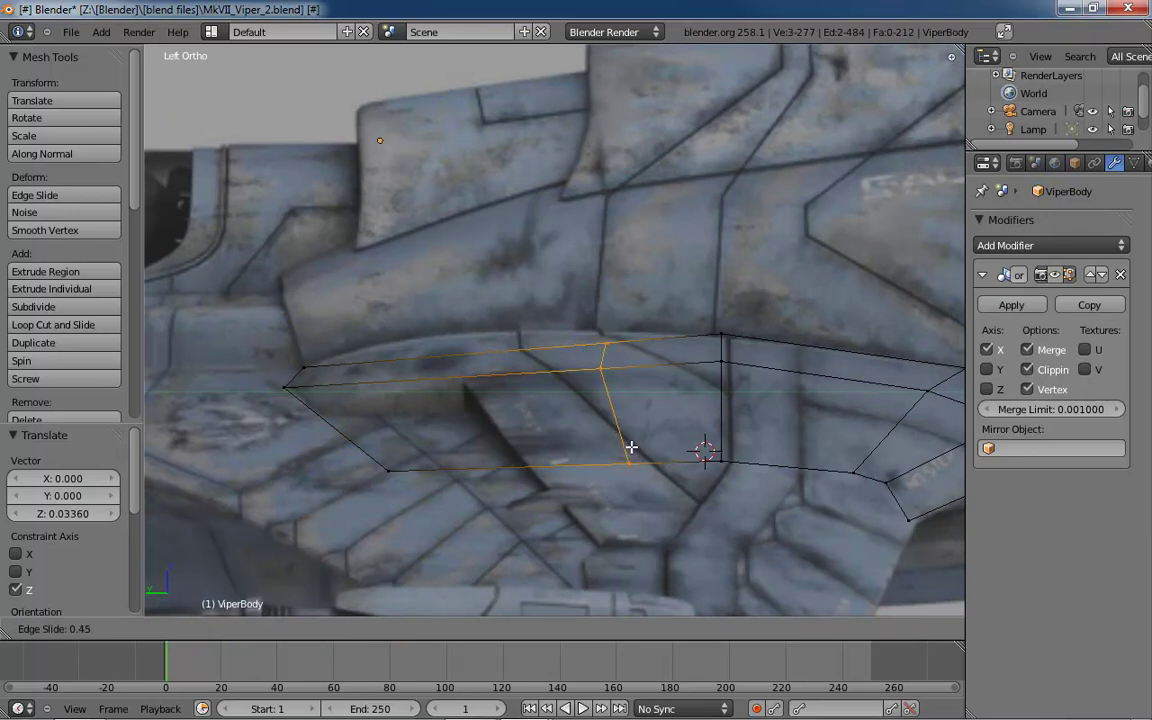
left_click(631, 447)
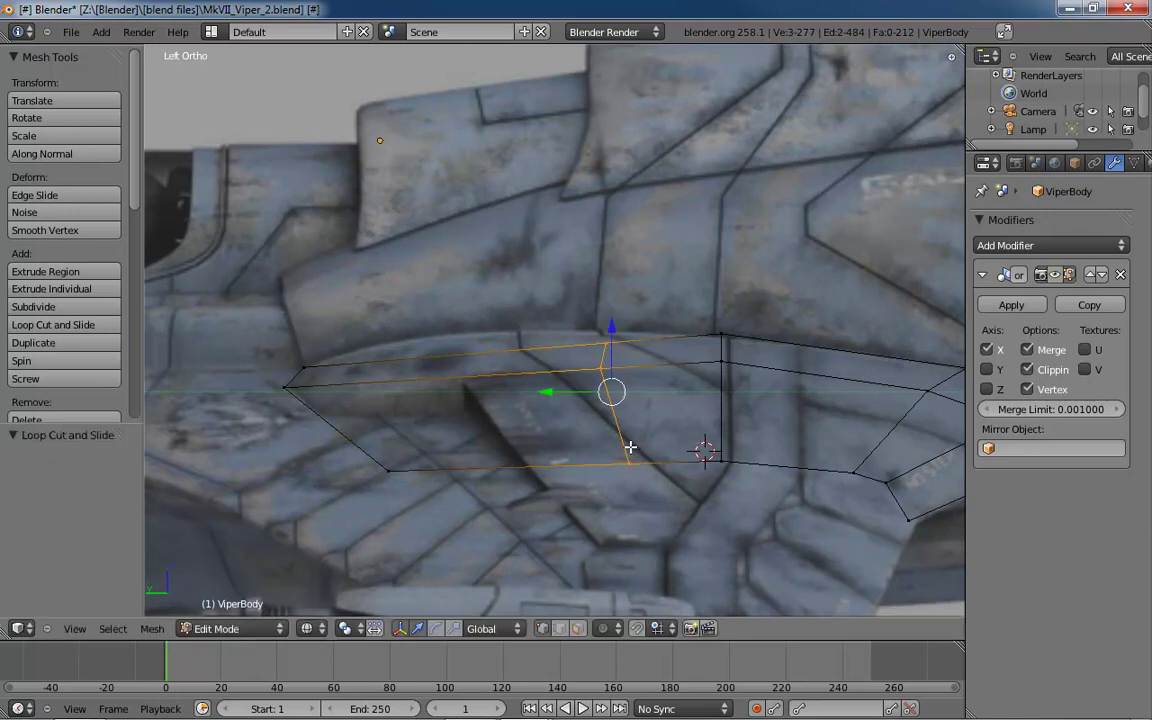
- Raise the new loop's top vertex to the reference's upper seam and its middle vertex about 0.055 in Z
left_click(609, 342)
right_click(603, 343)
left_click_drag(613, 344, 606, 298)
right_click(597, 367)
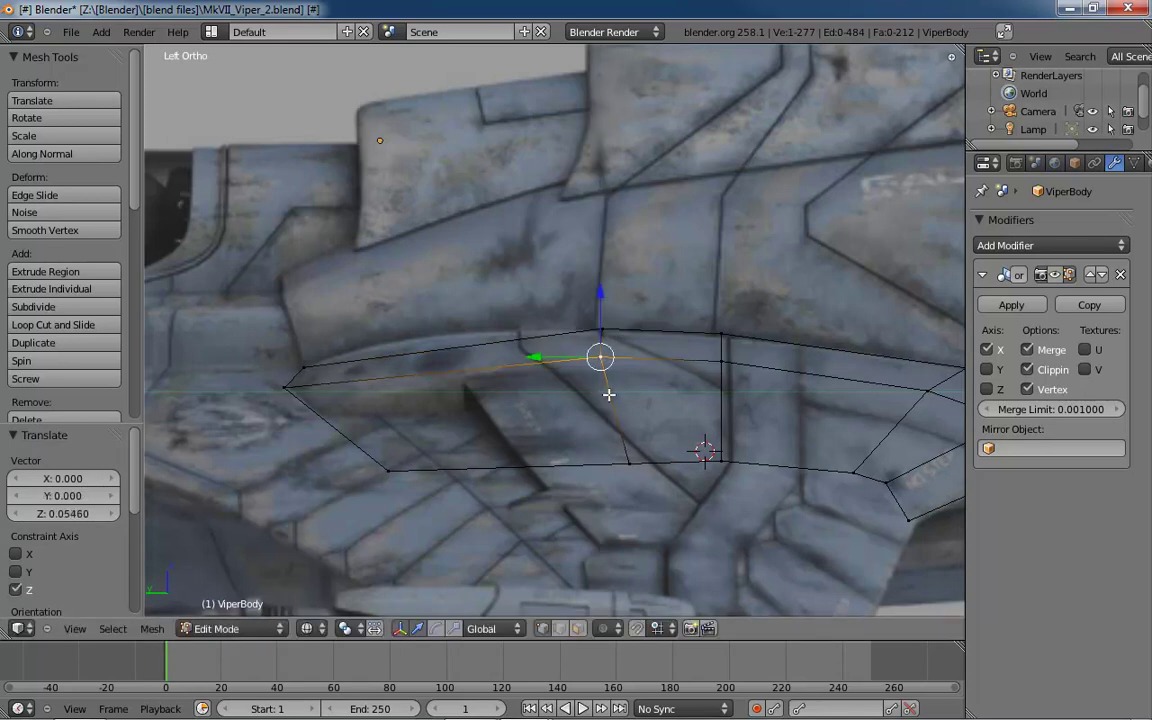
- Raise the loop's bottom vertex about 0.034 in Z, and correct it by about -0.017 to straighten the lower edge
right_click(629, 463)
left_click_drag(633, 397, 634, 384)
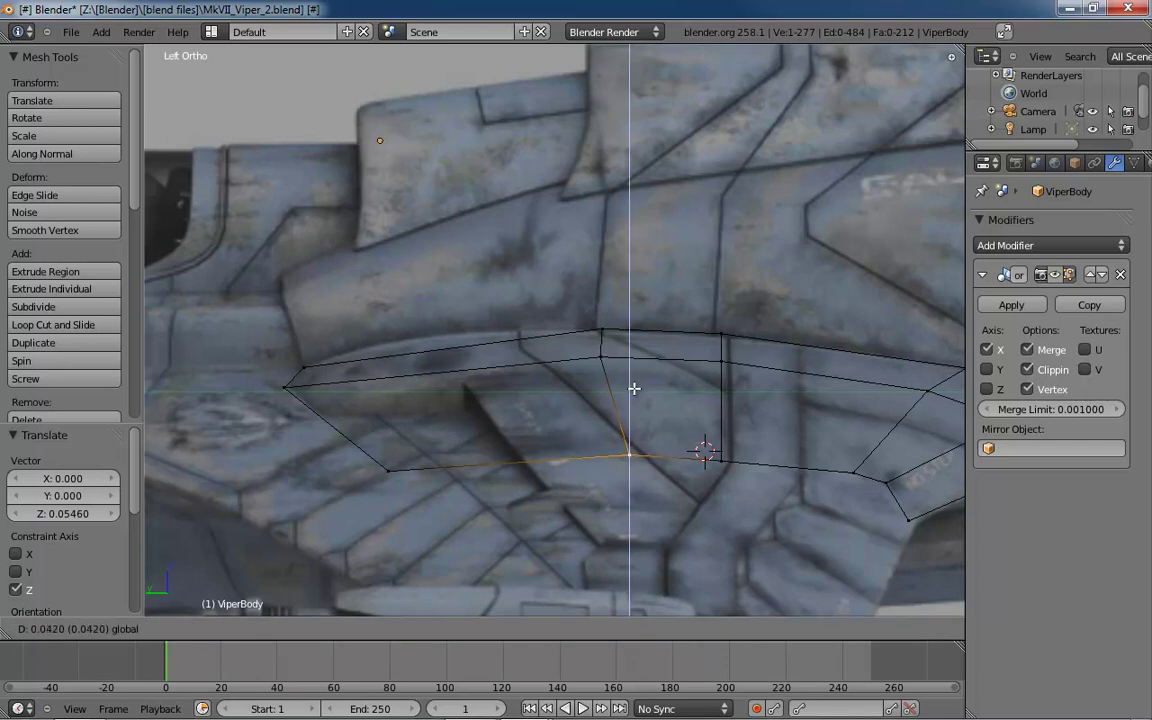
left_click(634, 389)
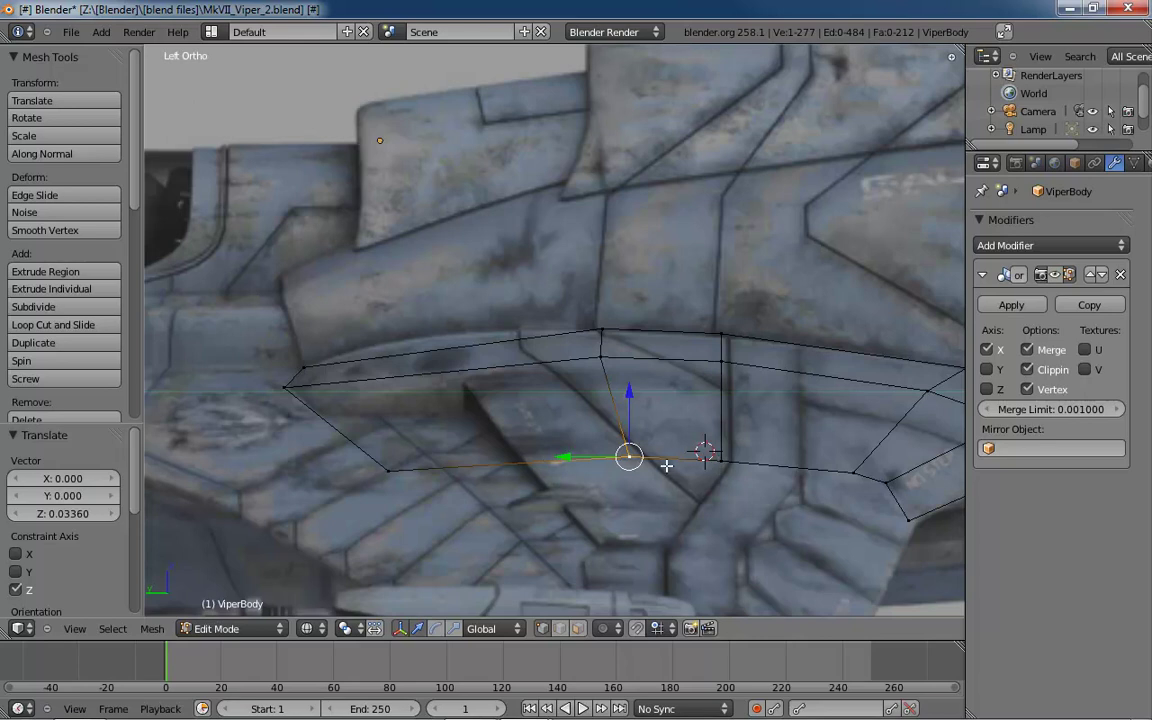
mouse_move(629, 394)
left_mouse_down()
mouse_move(630, 368)
mouse_move(627, 397)
left_mouse_up()
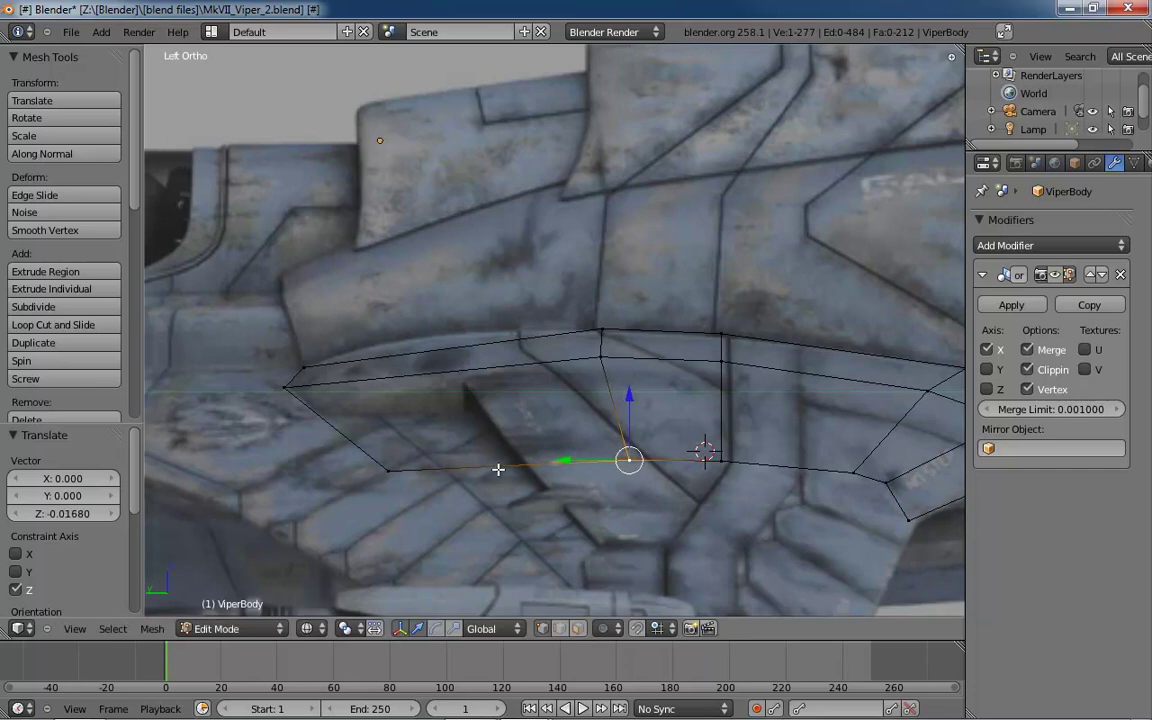
- Add a second loop cut across the section between the front end and the previous loop
key("ctrl+r")
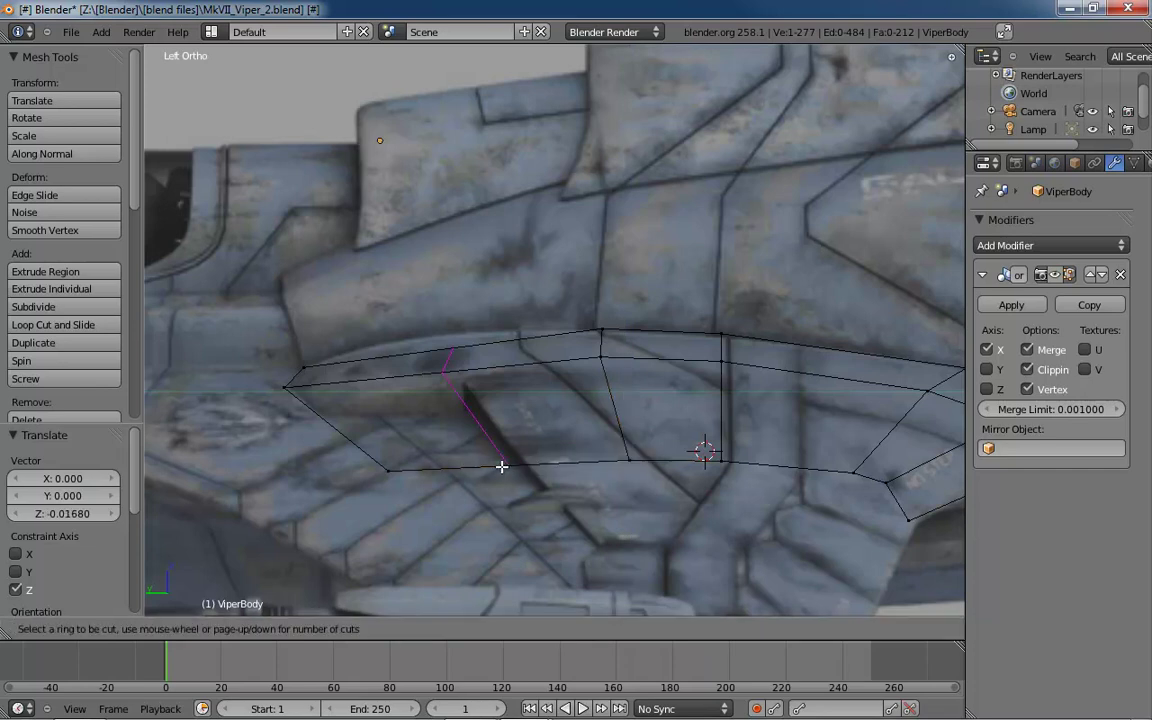
left_click(501, 466)
left_click(473, 357)
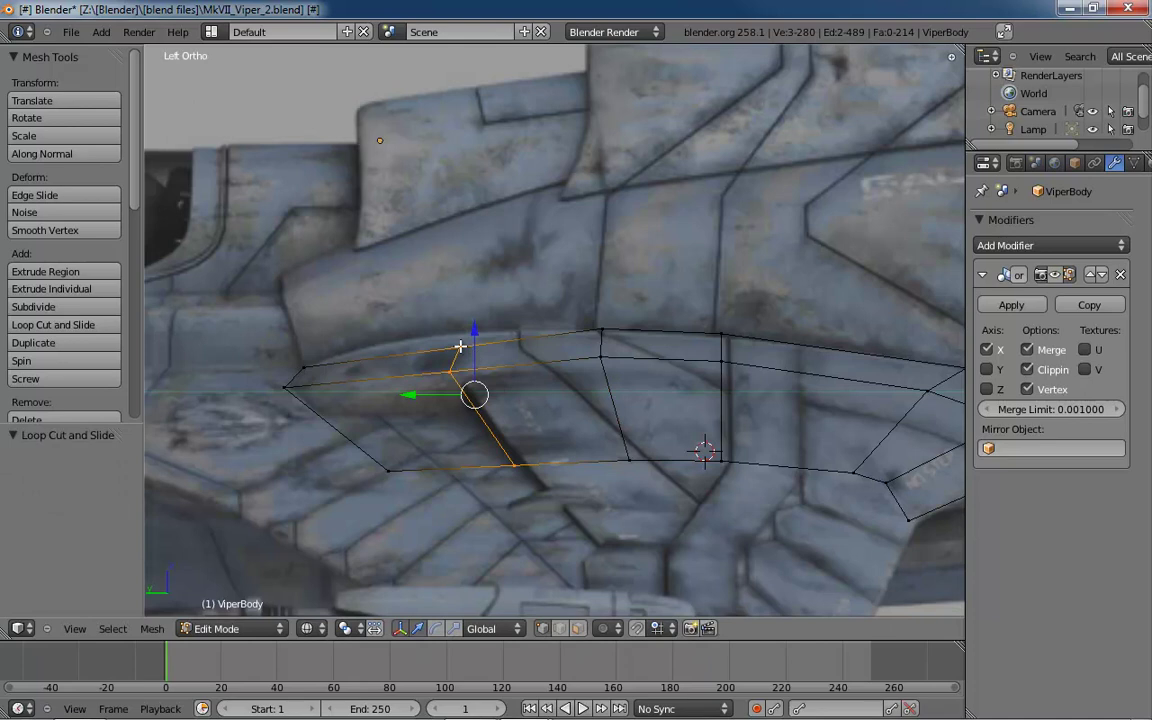
- Move the second loop's two upper vertices about -0.130 in Y and 0.071 in Z onto the reference's upper contour, and deselect them
right_click(450, 370)
key("g")
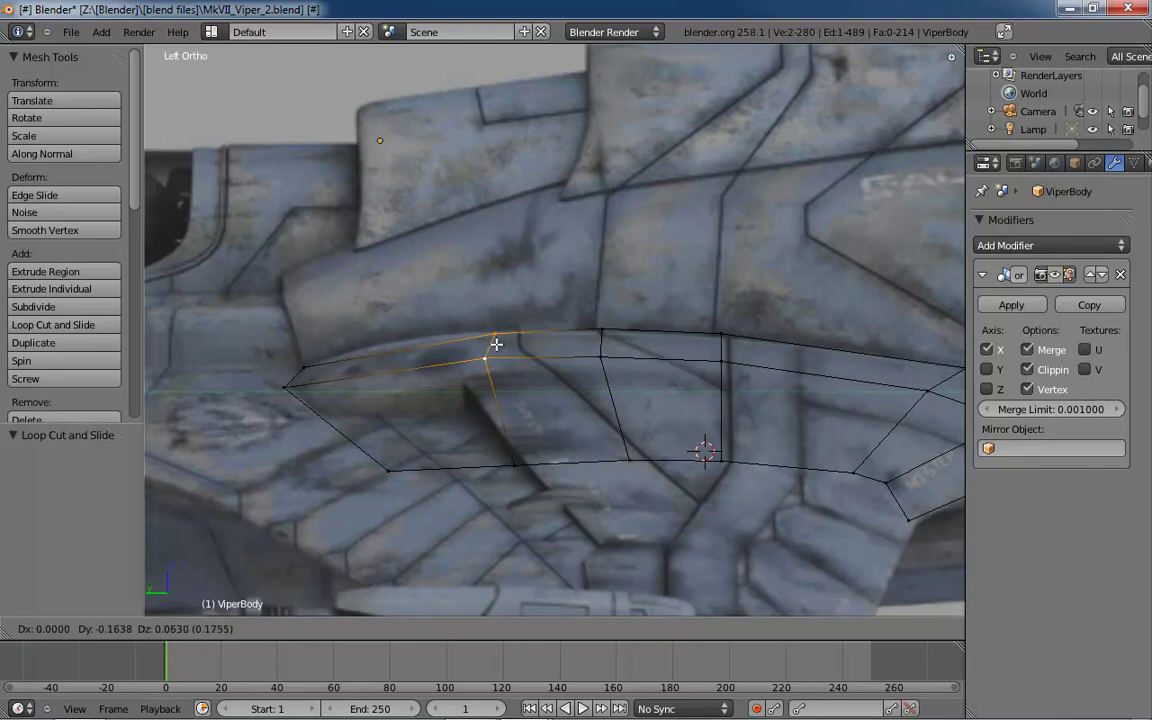
left_click(488, 342)
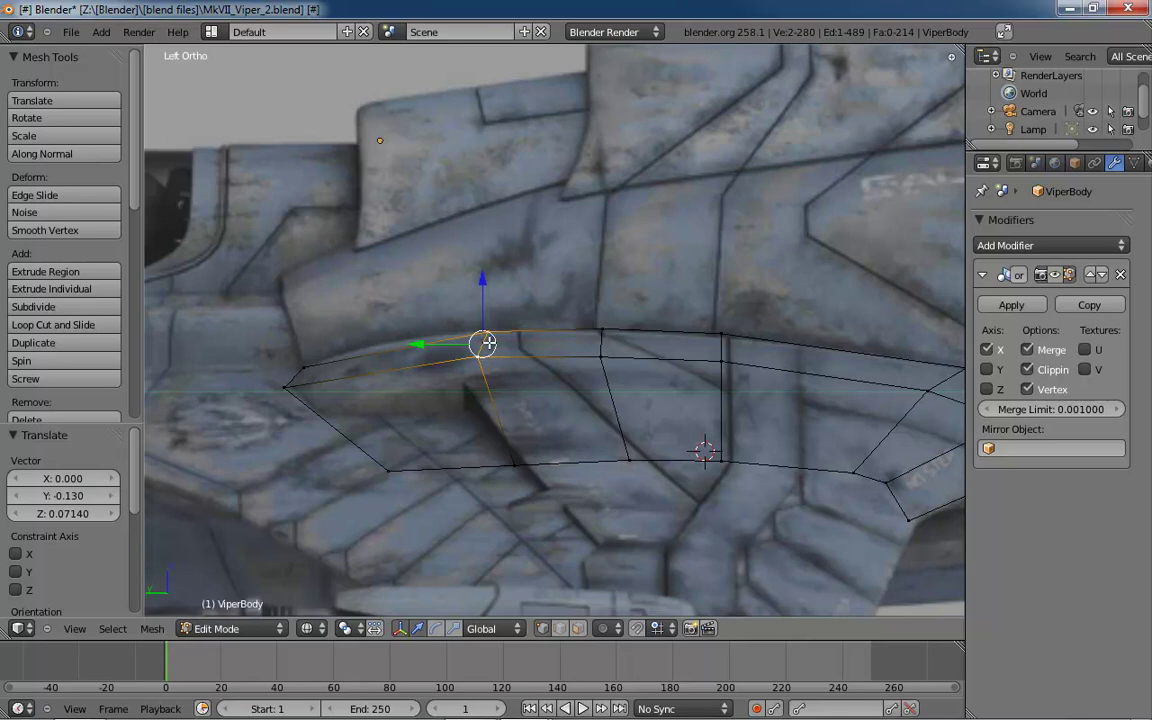
key("a")
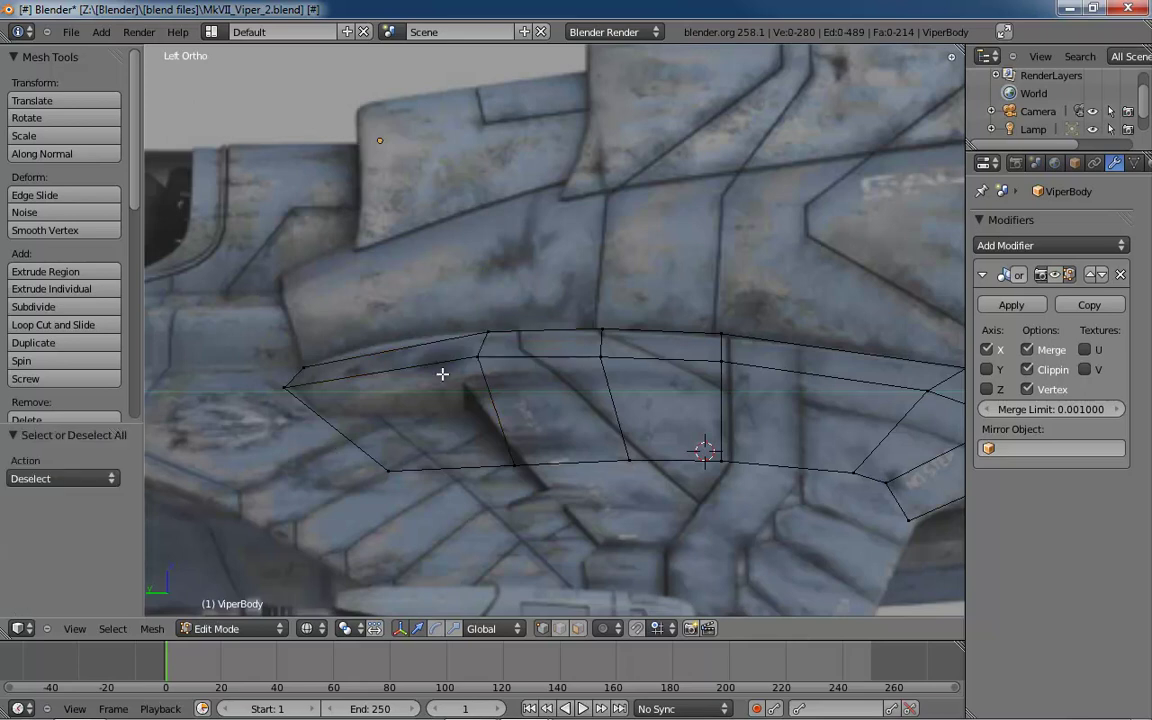
- Move the second loop's middle vertex about -0.046 in Y, and its bottom vertex about -0.076 in Y and 0.004 in Z
right_click(486, 357)
key("g")
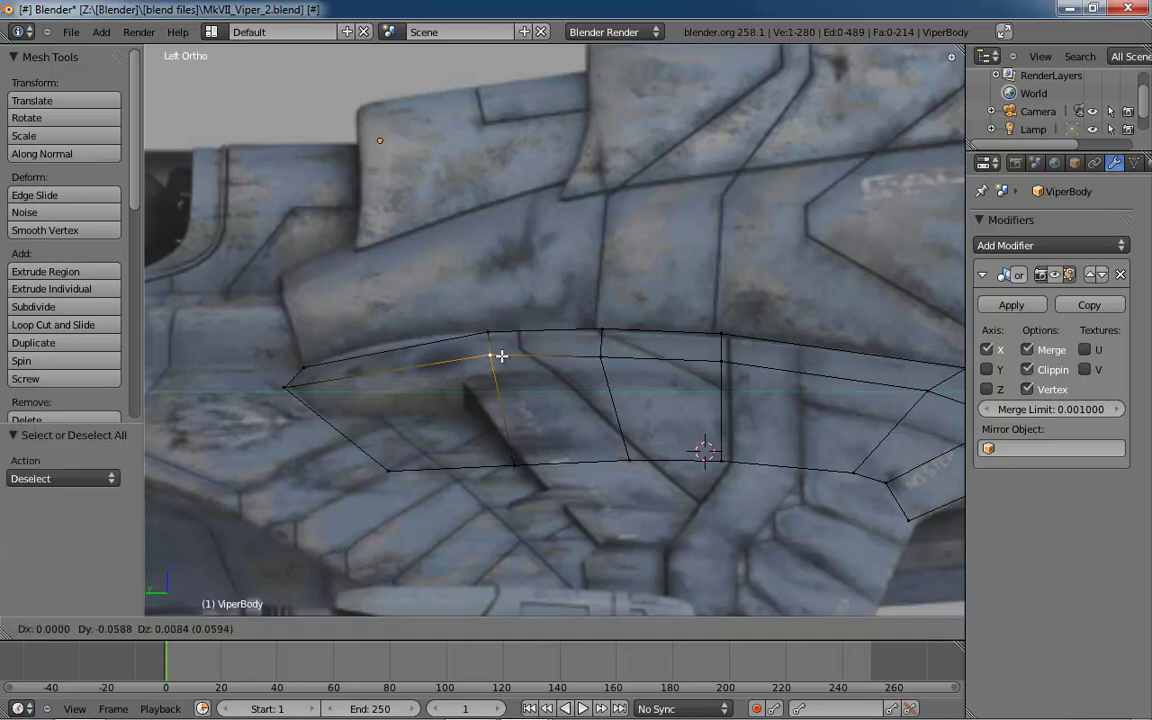
left_click(498, 357)
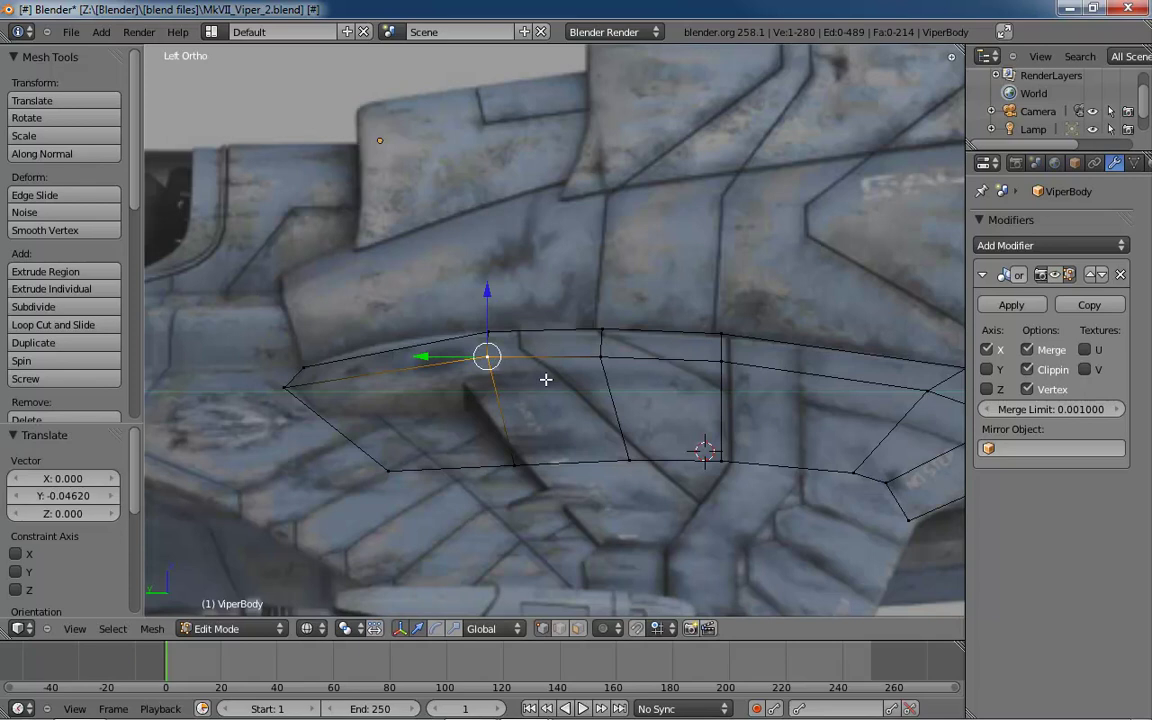
right_click(514, 466)
key("g")
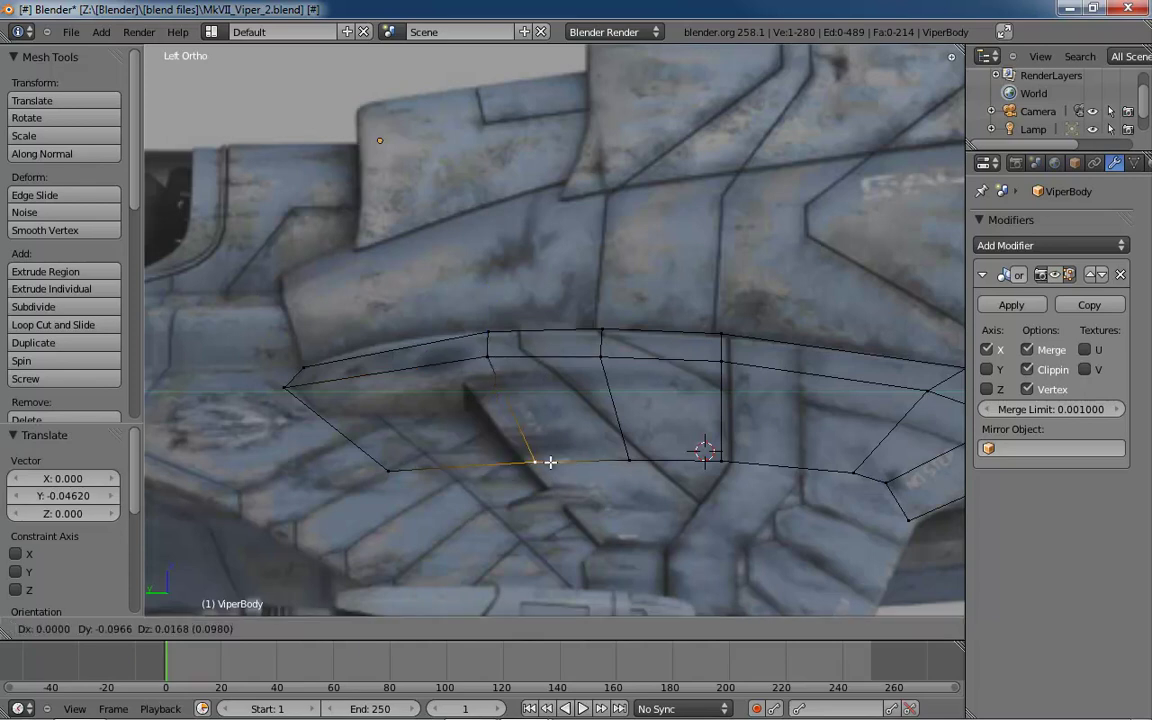
left_click(533, 463)
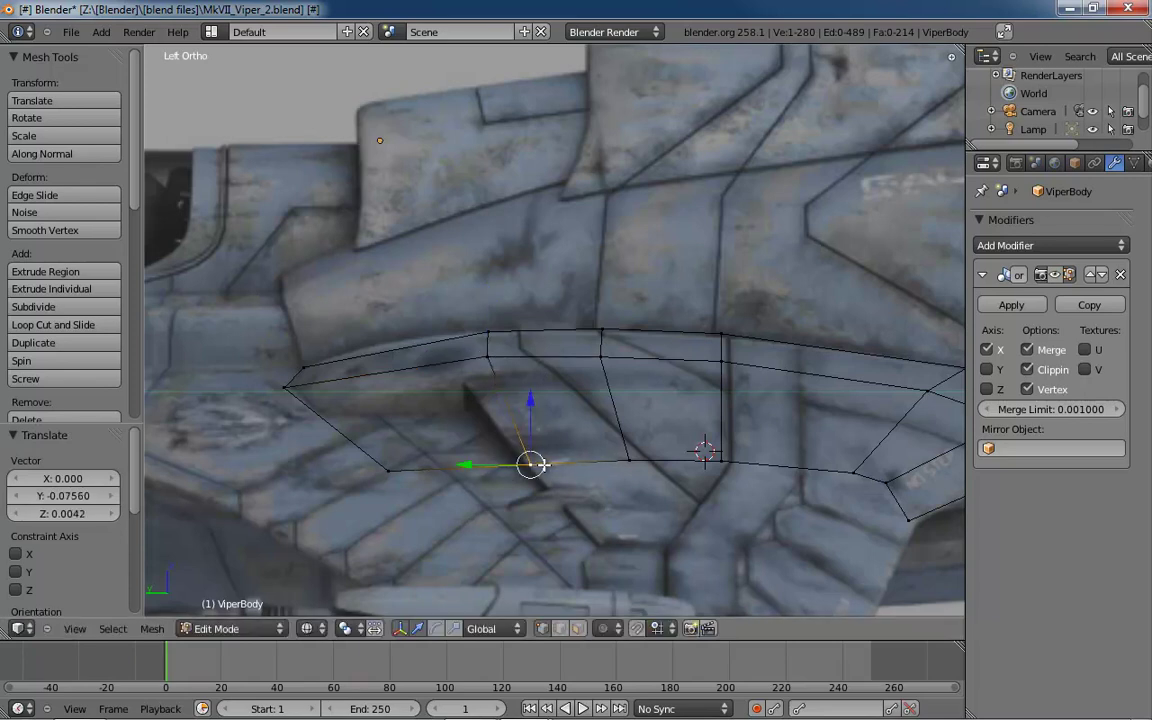
- In the top view, move the second loop's outer vertex forward about 0.092 in Y
middle_click_drag(735, 367, 707, 453)
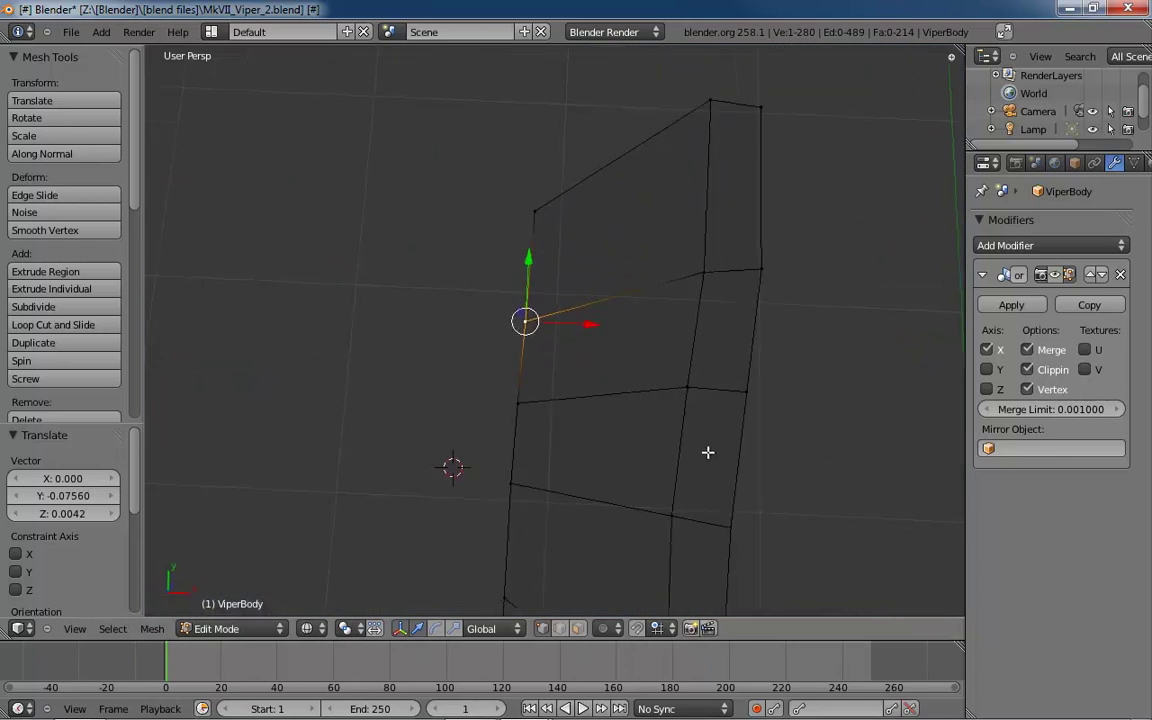
key("KP_7")
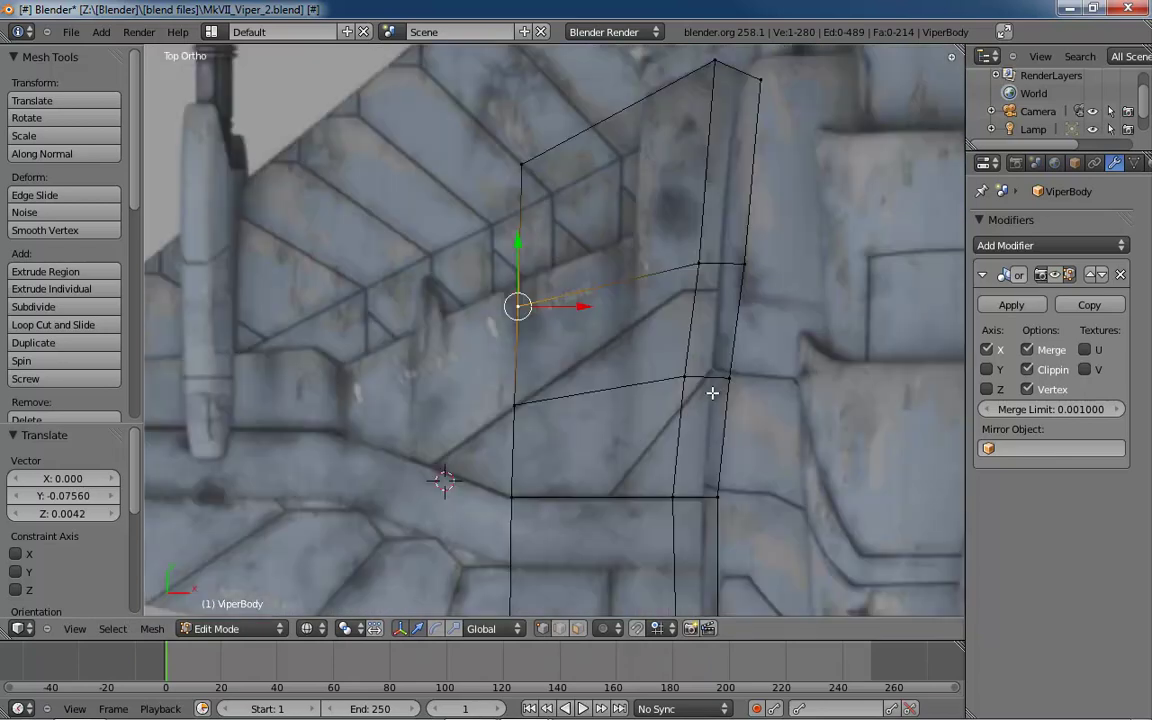
middle_click_drag(712, 391, 681, 496, "shift")
left_click_drag(485, 350, 493, 338)
left_click(493, 338)
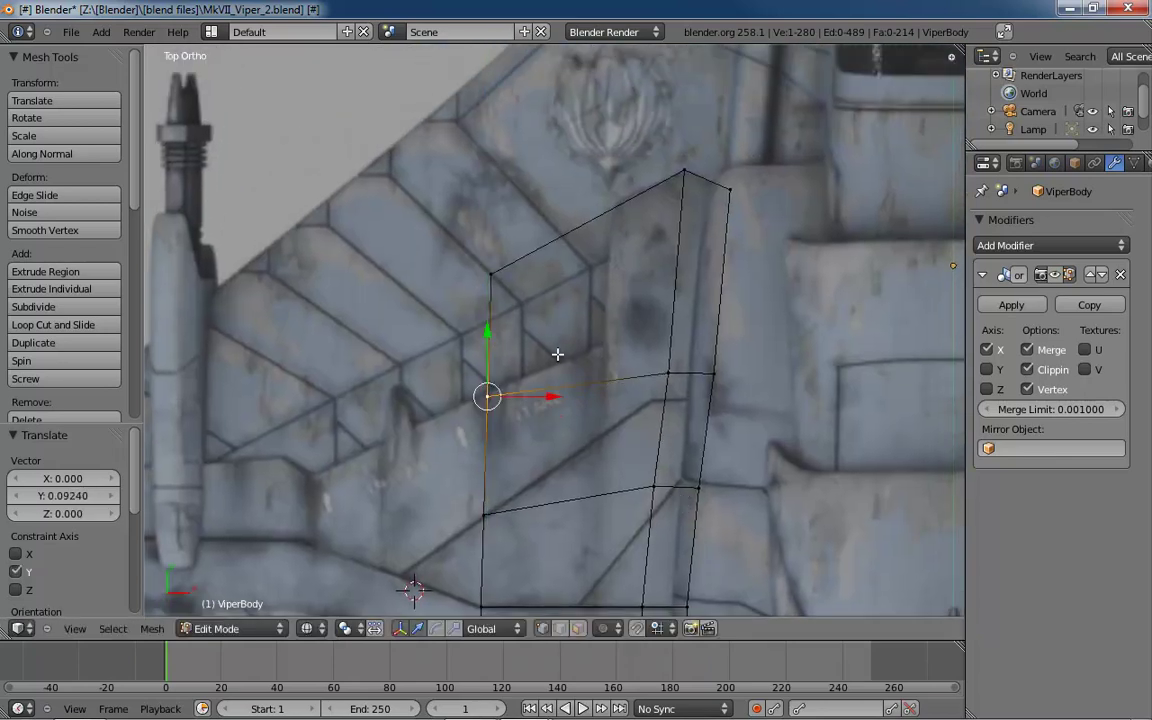
- Align the second loop with the reference's panel line, moving its middle vertex about 0.252 and its outer vertex about 0.021 in Y
right_click(667, 375)
left_click_drag(669, 312, 666, 255)
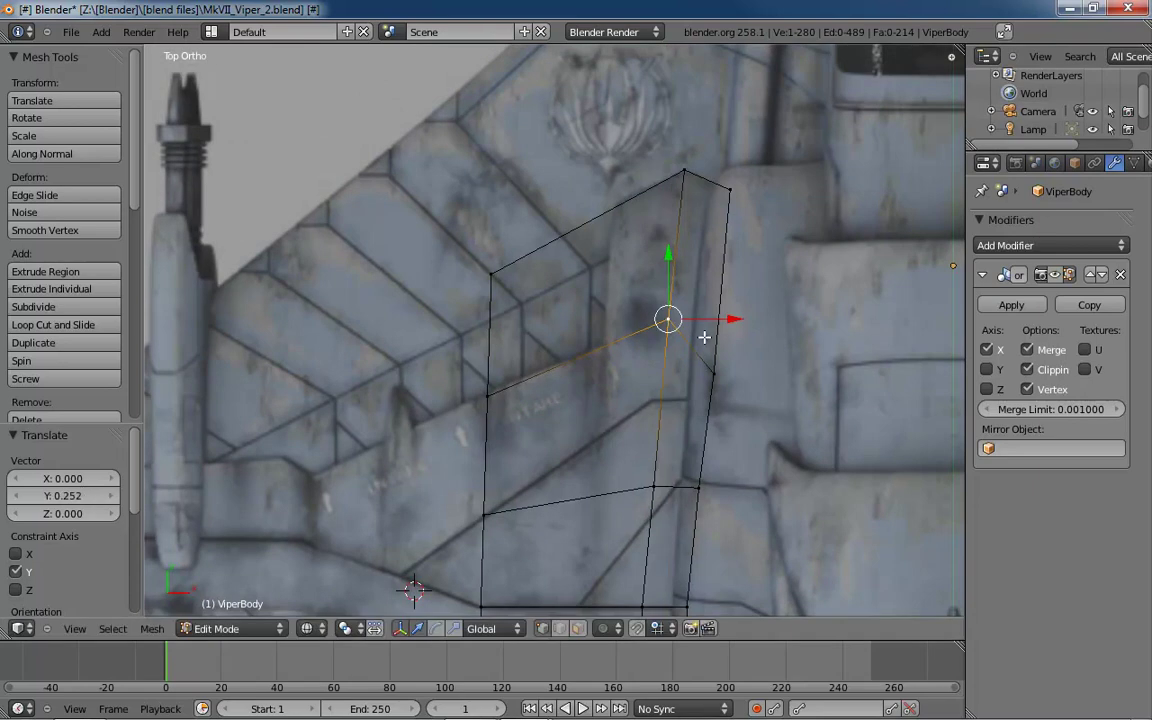
right_click(485, 397)
left_click_drag(488, 340, 489, 333)
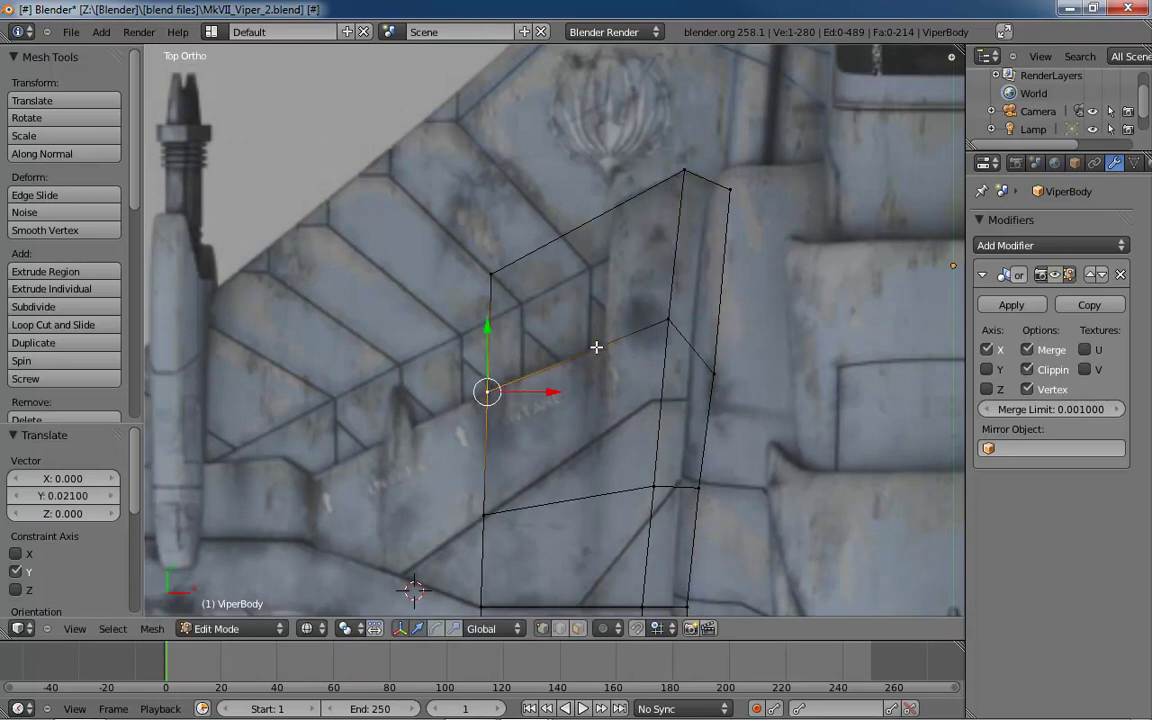
- Move the second loop's inner vertex about -0.050 in X and 0.223 in Y, and the front inner corner about -0.067 in X and 0.004 in Y
right_click(710, 372)
left_click_drag(710, 372, 707, 322)
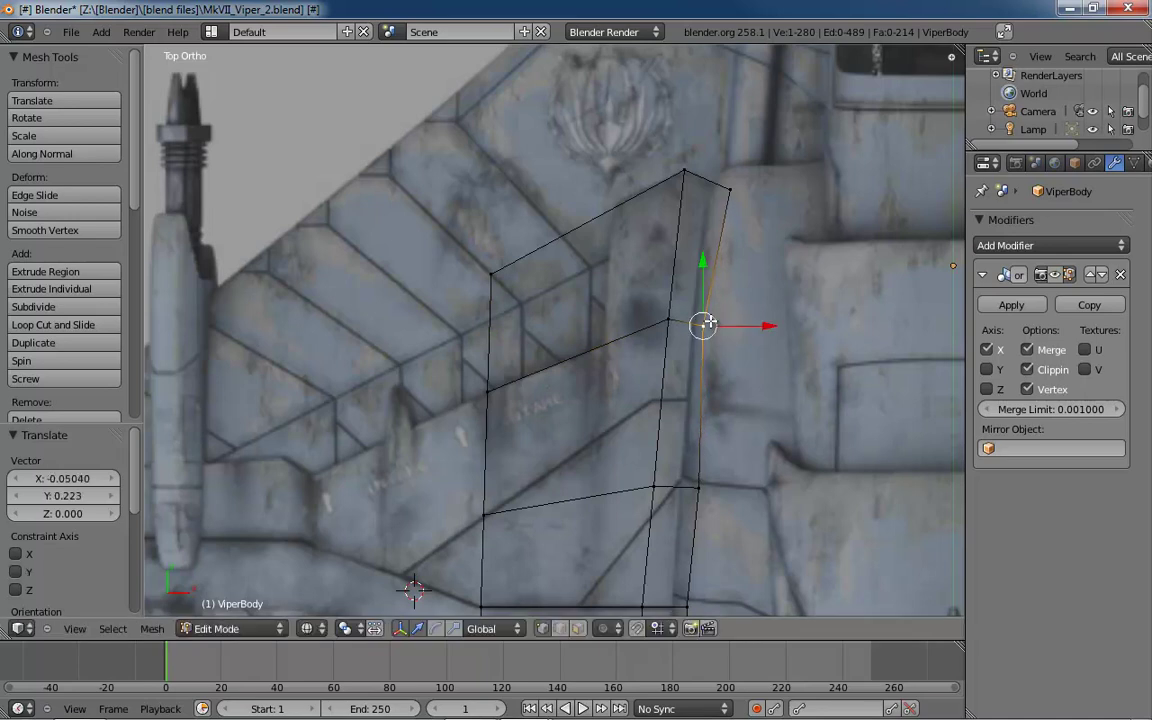
right_click(731, 190)
left_click_drag(731, 190, 715, 188)
- Shift the first loop's inner vertex about -0.042 in X and 0.004 in Y, and the next inner vertex behind it about -0.021 in X
right_click(693, 487)
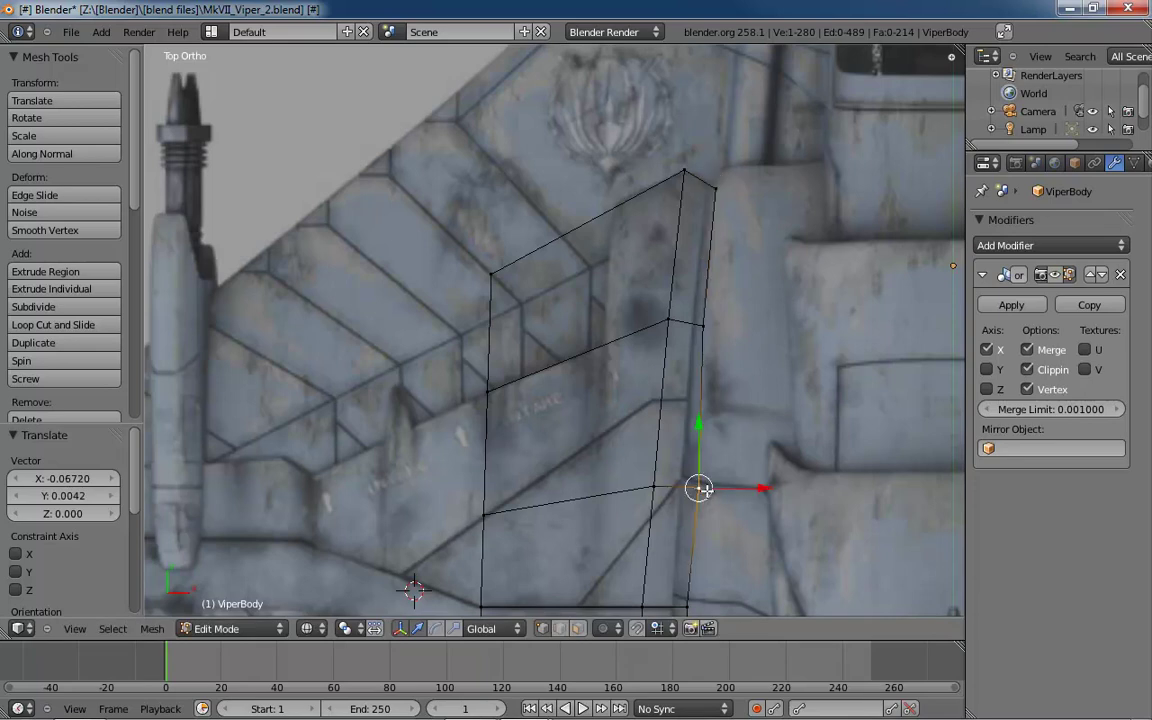
key("g")
left_click(699, 490)
scroll(710, 430, "down", 4, "shift")
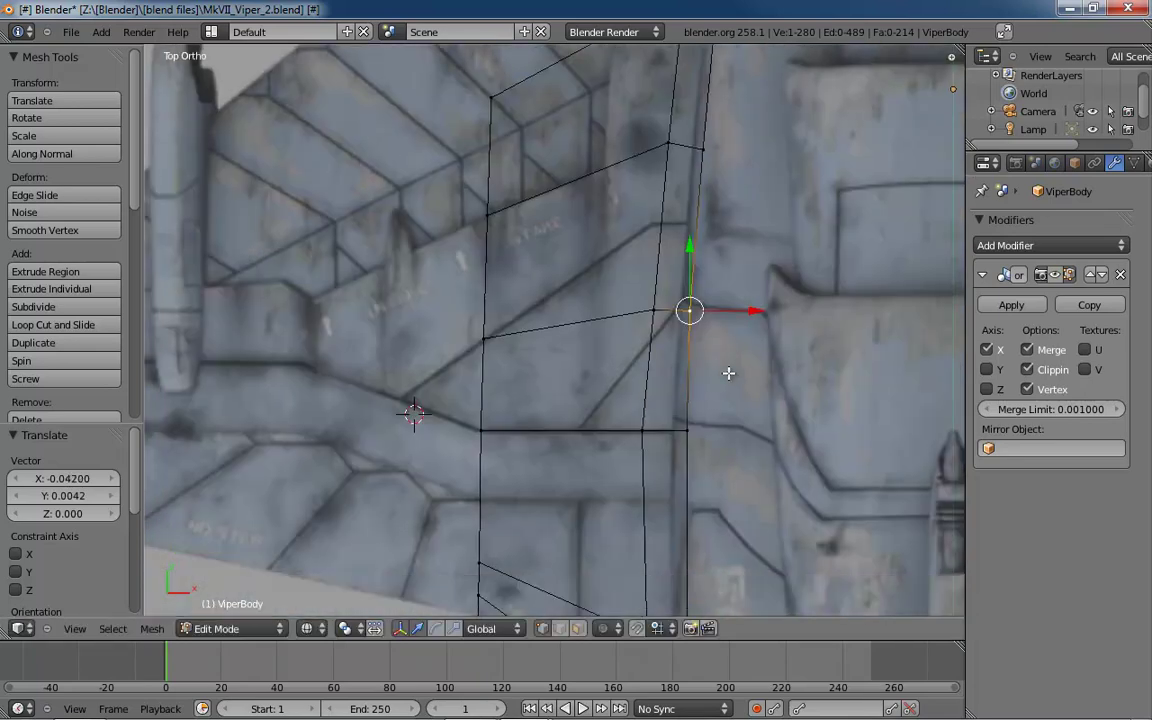
right_click(688, 430)
left_click_drag(748, 432, 743, 432)
- Move the next inner-edge vertex in the rear section about -0.025 in X and 0.143 in Y
scroll(764, 370, "down", 5, "shift")
scroll(760, 360, "down", 2, "shift")
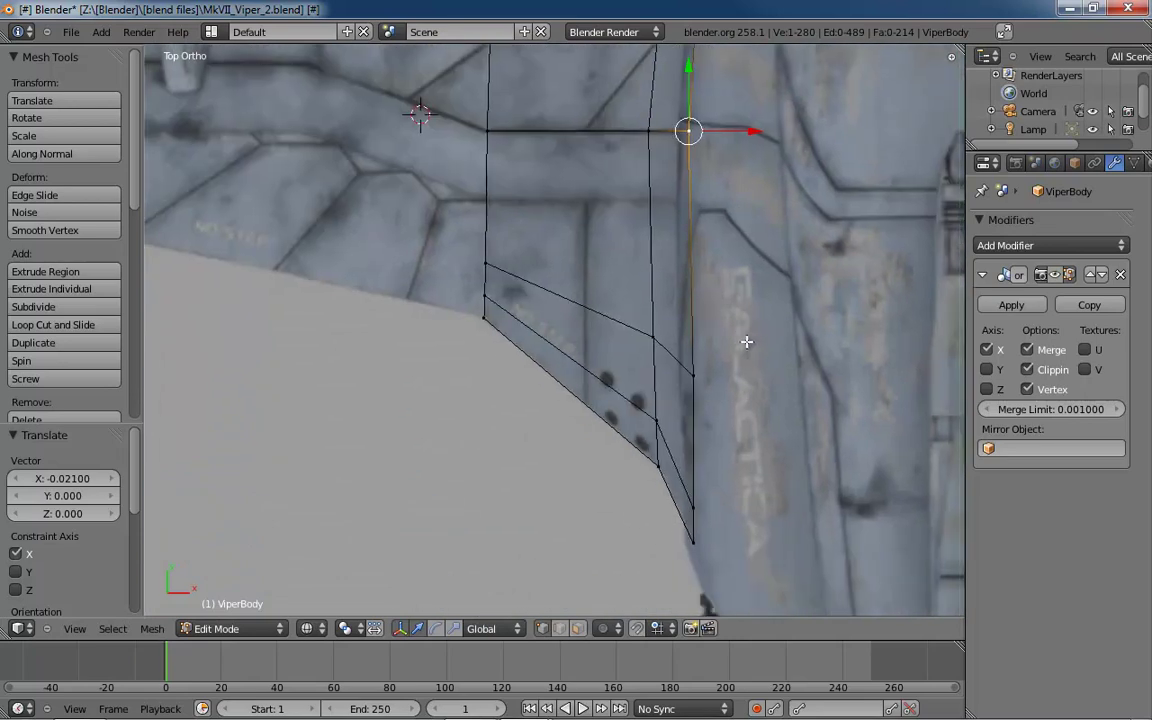
right_click(694, 374)
key("g")
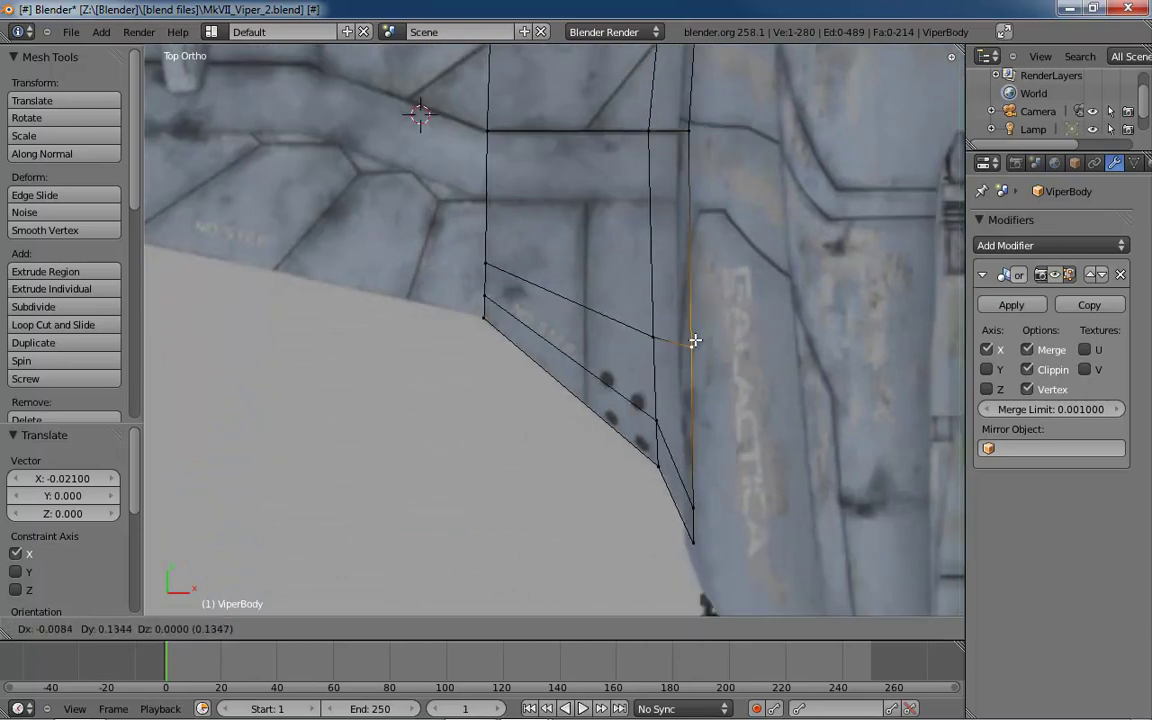
left_click(688, 343)
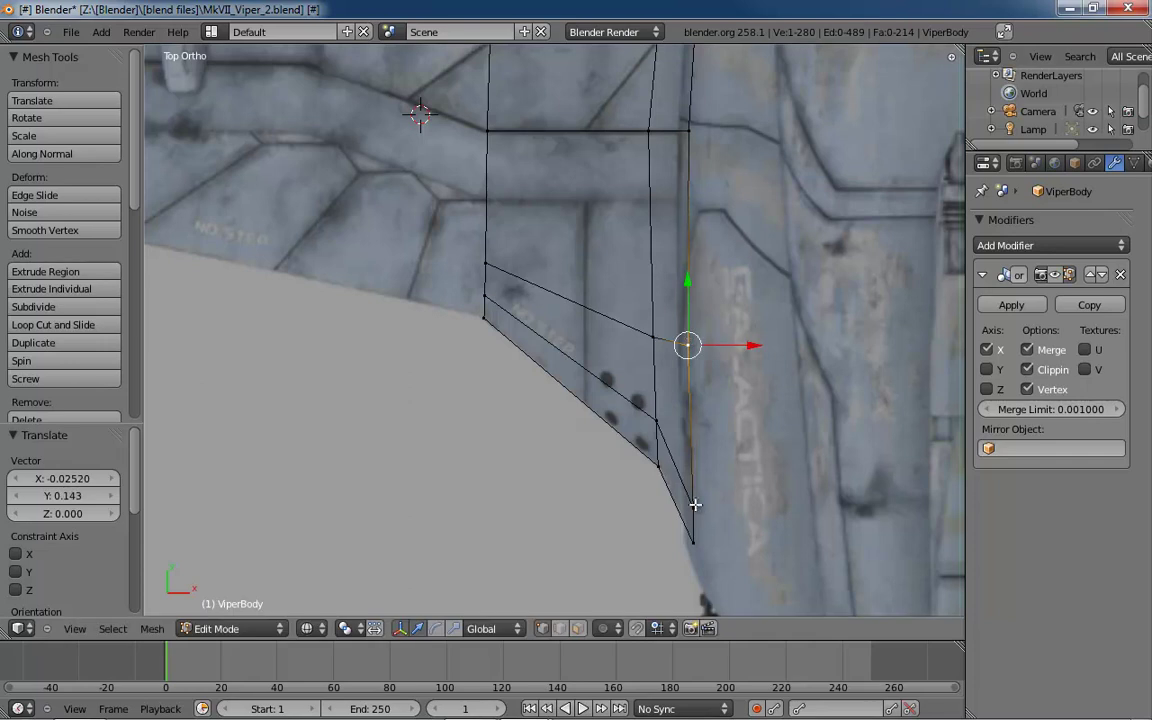
- Move the inner-edge vertex just ahead of the rear tip about -0.008 in X and 0.252 in Y
right_click(695, 505)
key("g")
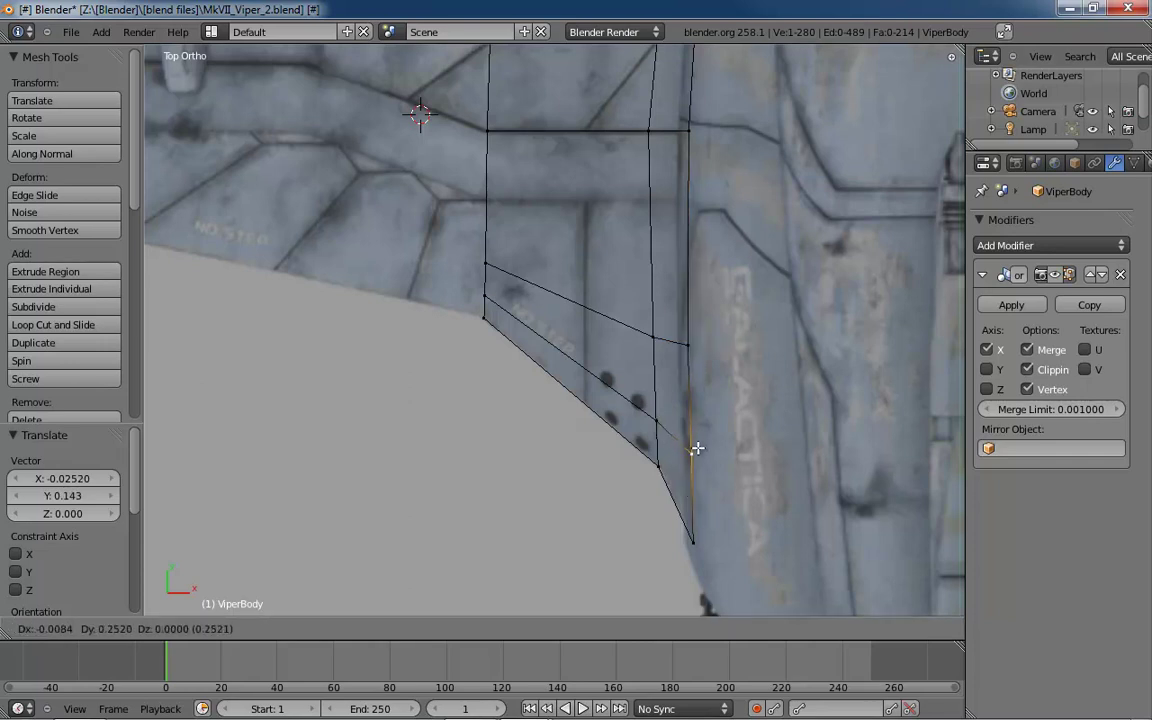
left_click(696, 449)
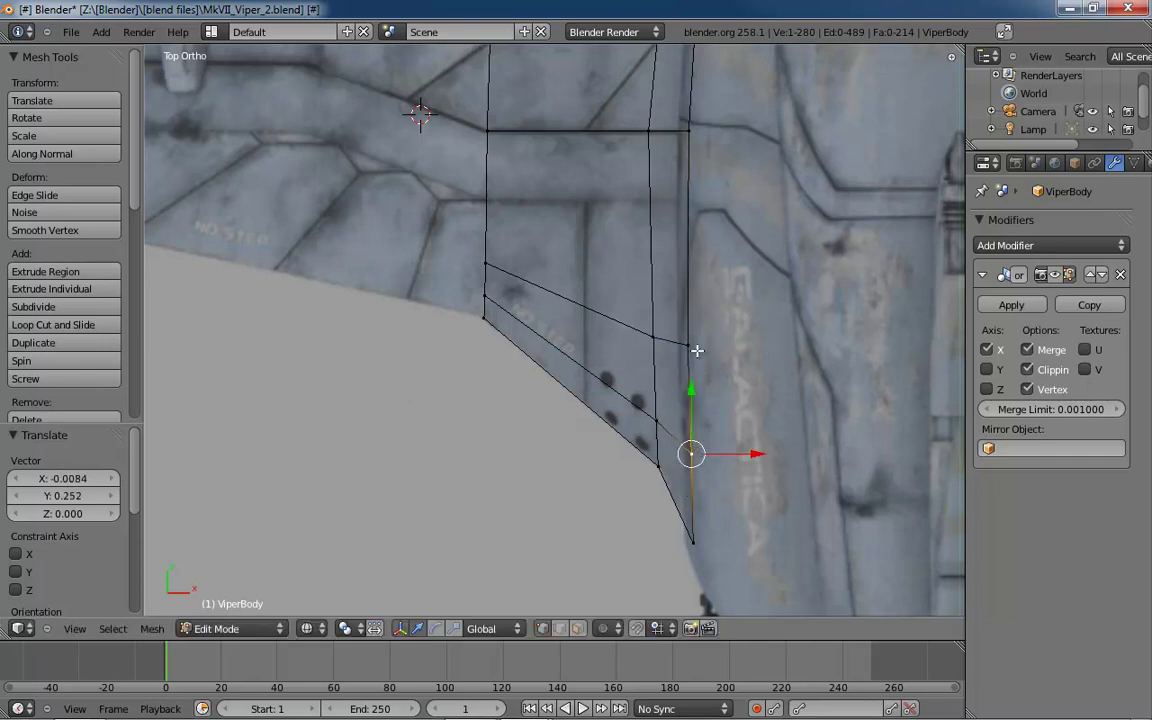
middle_click_drag(692, 315, 676, 612, "shift")
middle_click_drag(630, 174, 613, 339, "shift")
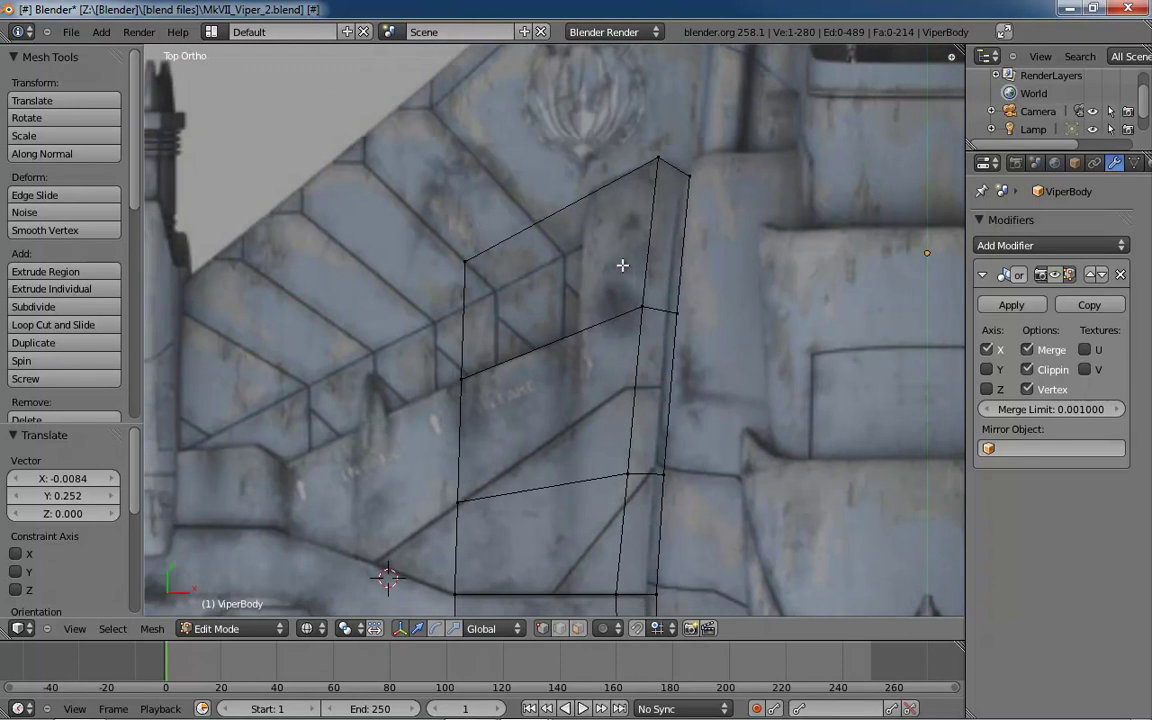
- Nudge the inner-edge vertex directly behind the front inner corner about -0.008 in X and 0.008 in Y
right_click(677, 314)
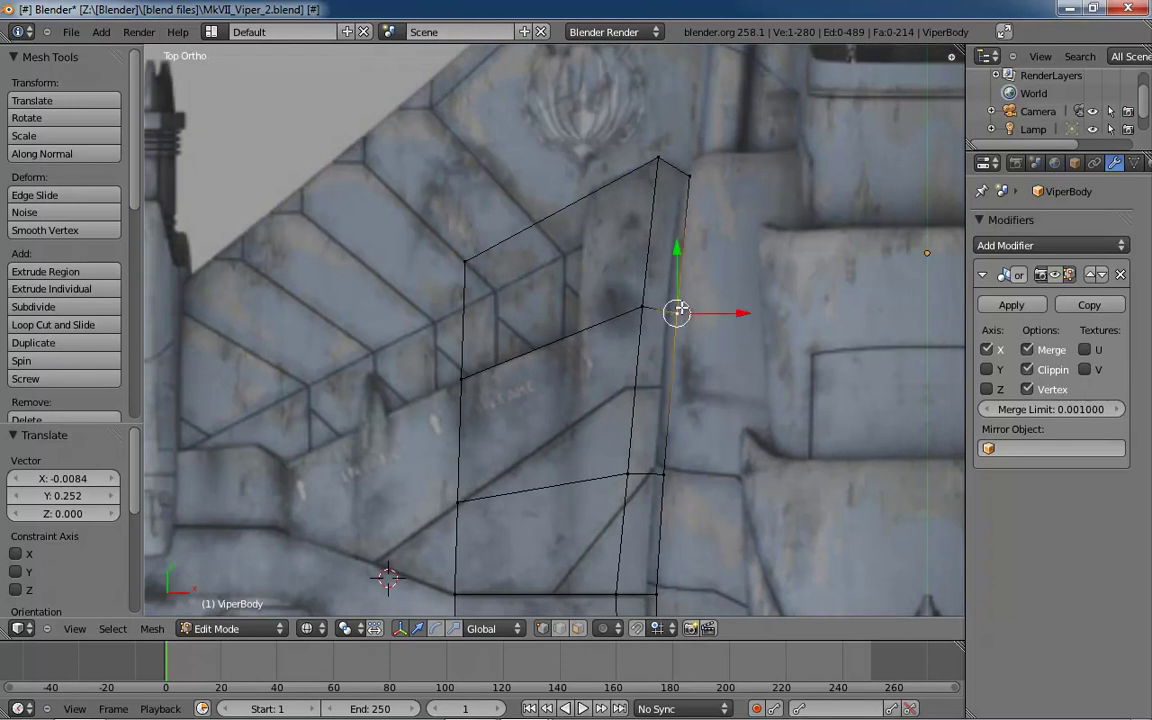
key("g")
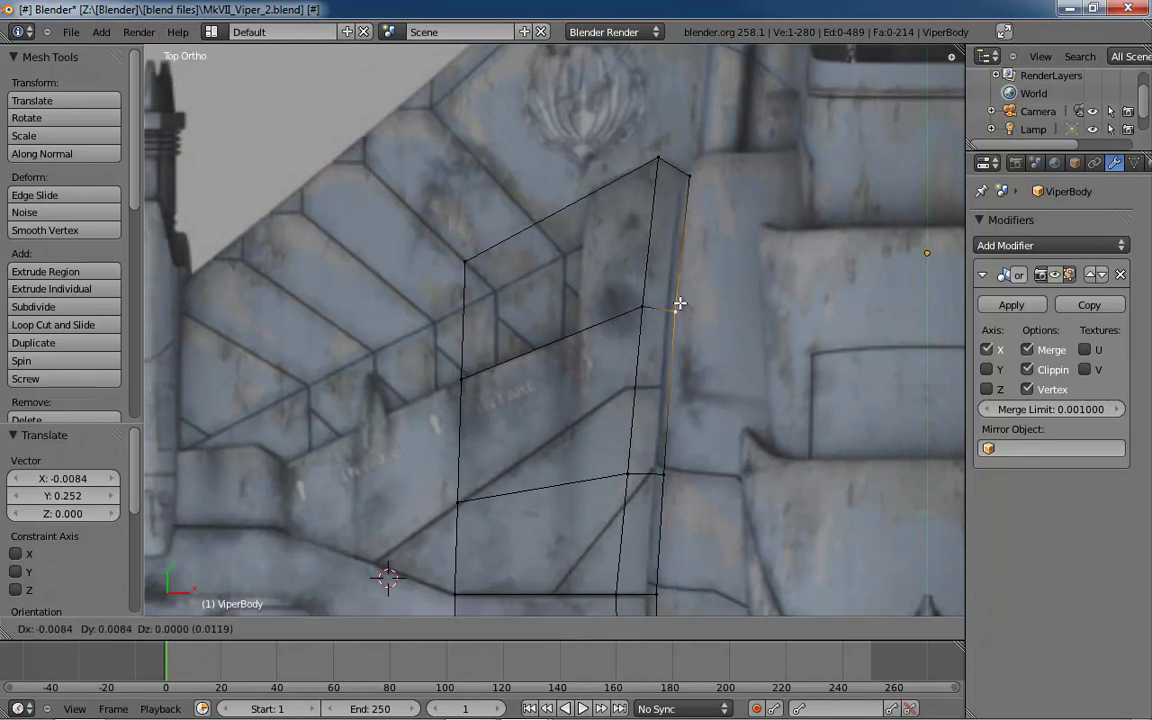
left_click(679, 303)
- Add a lengthwise loop cut through the wide outer faces of the wing root, slid toward the inner edge by 0.25
middle_click_drag(740, 290, 717, 327, "shift")
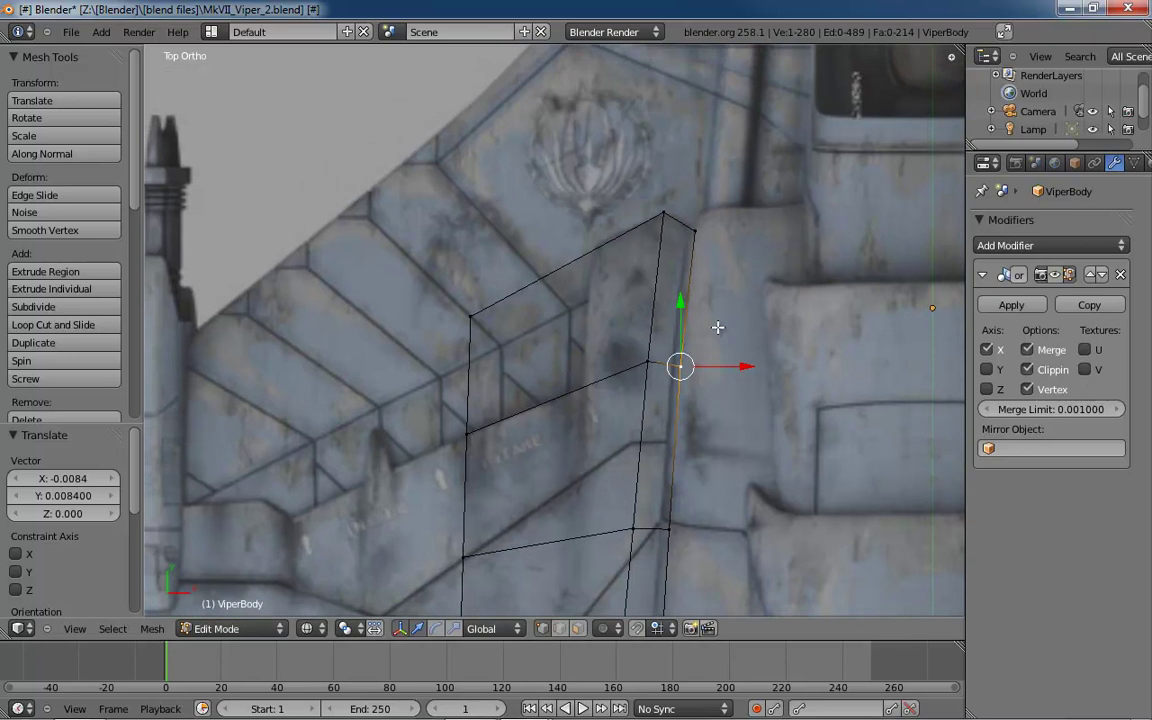
middle_click_drag(707, 391, 554, 424)
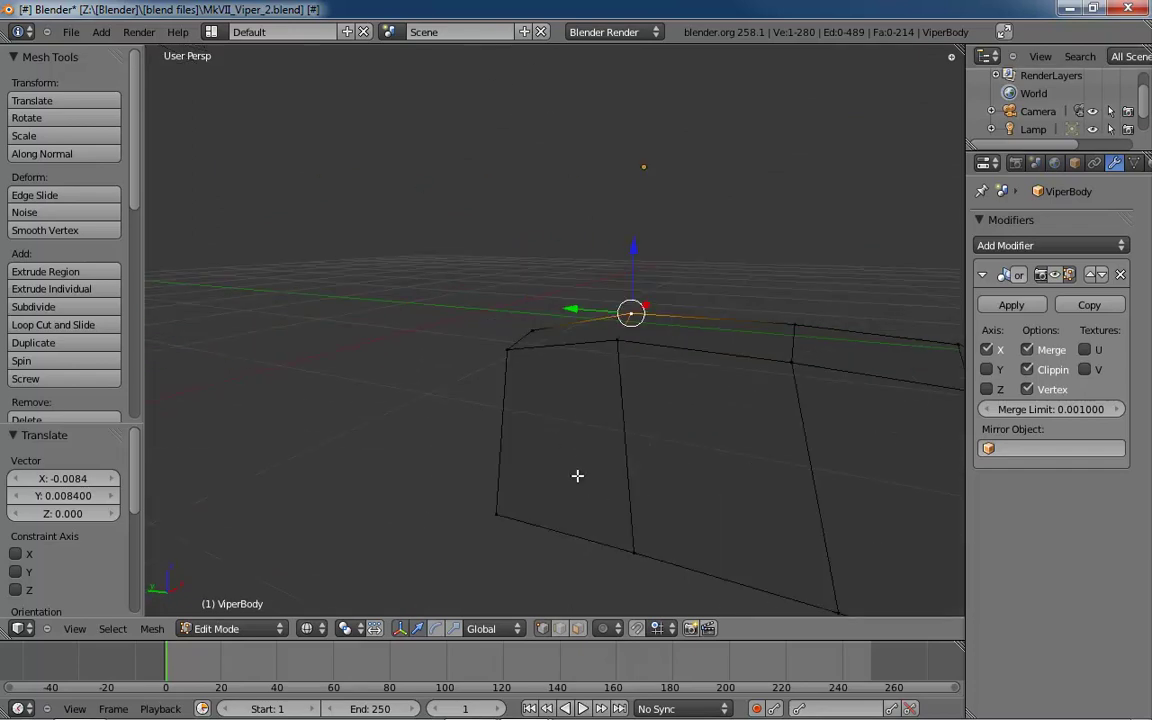
key("ctrl+KP_3")
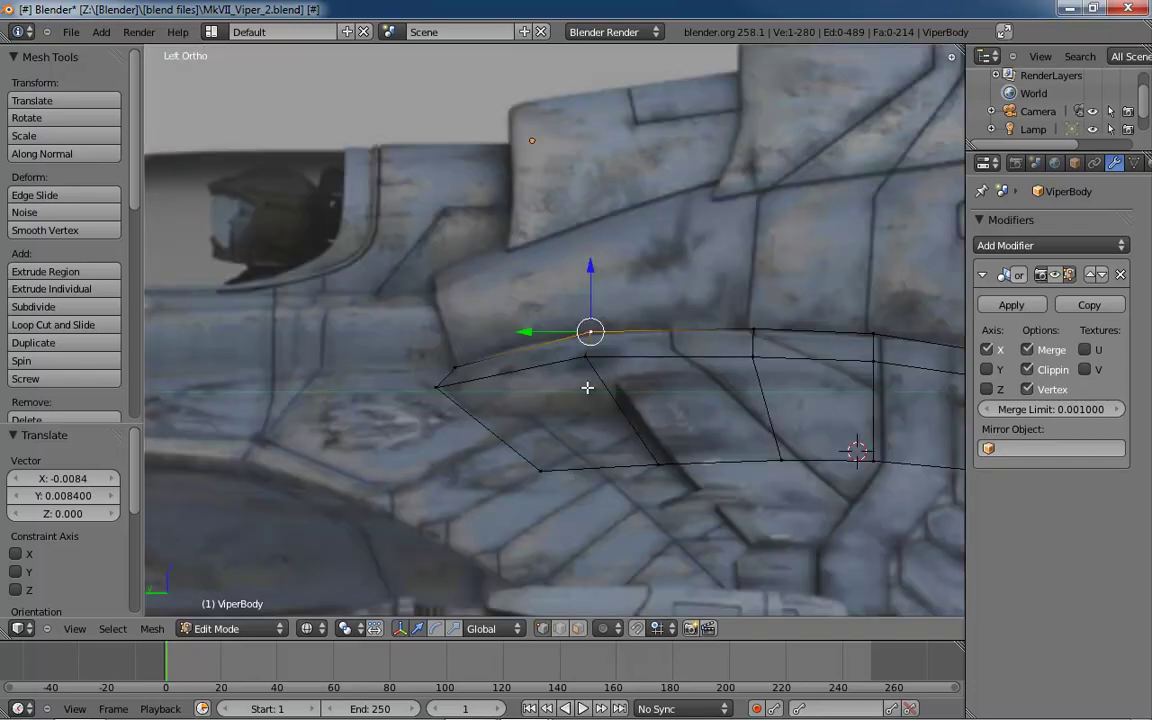
middle_click_drag(695, 453, 635, 445, "shift")
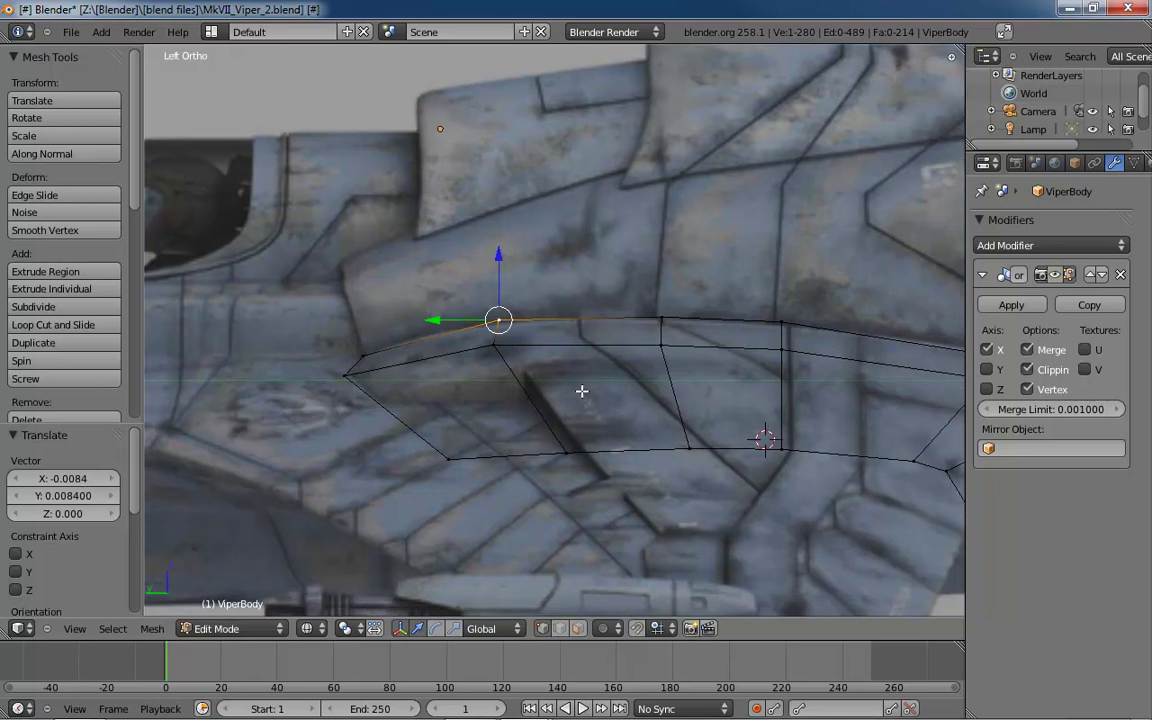
middle_click_drag(582, 391, 450, 496)
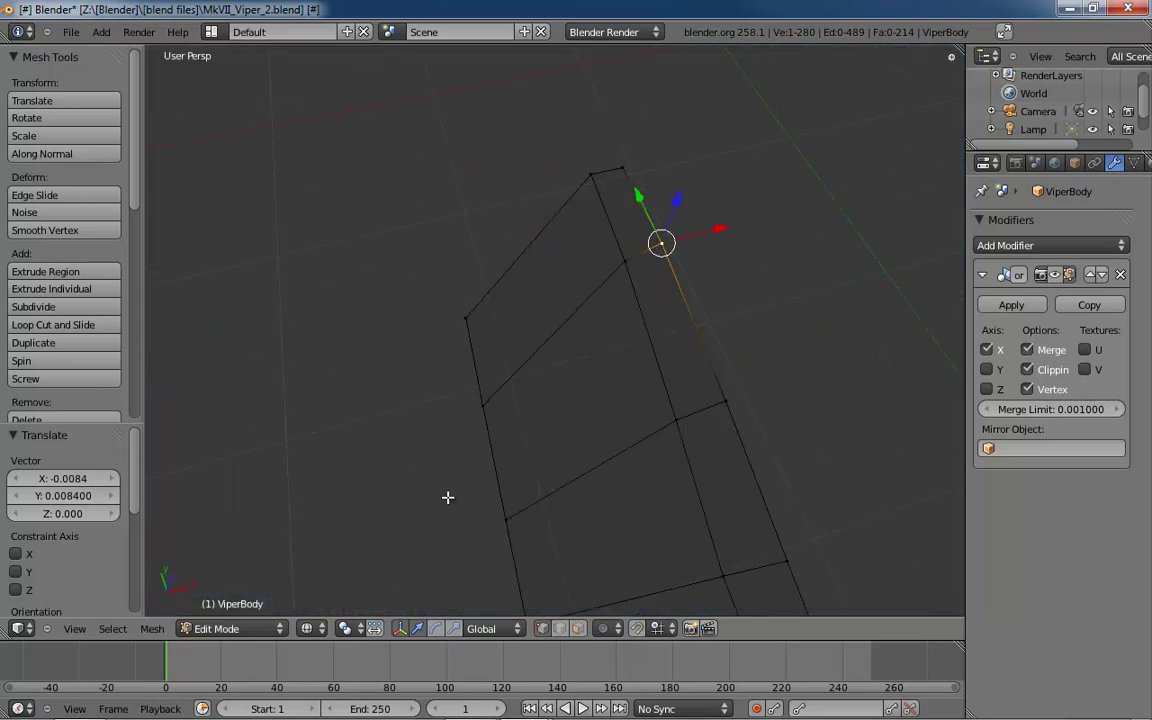
key("KP_7")
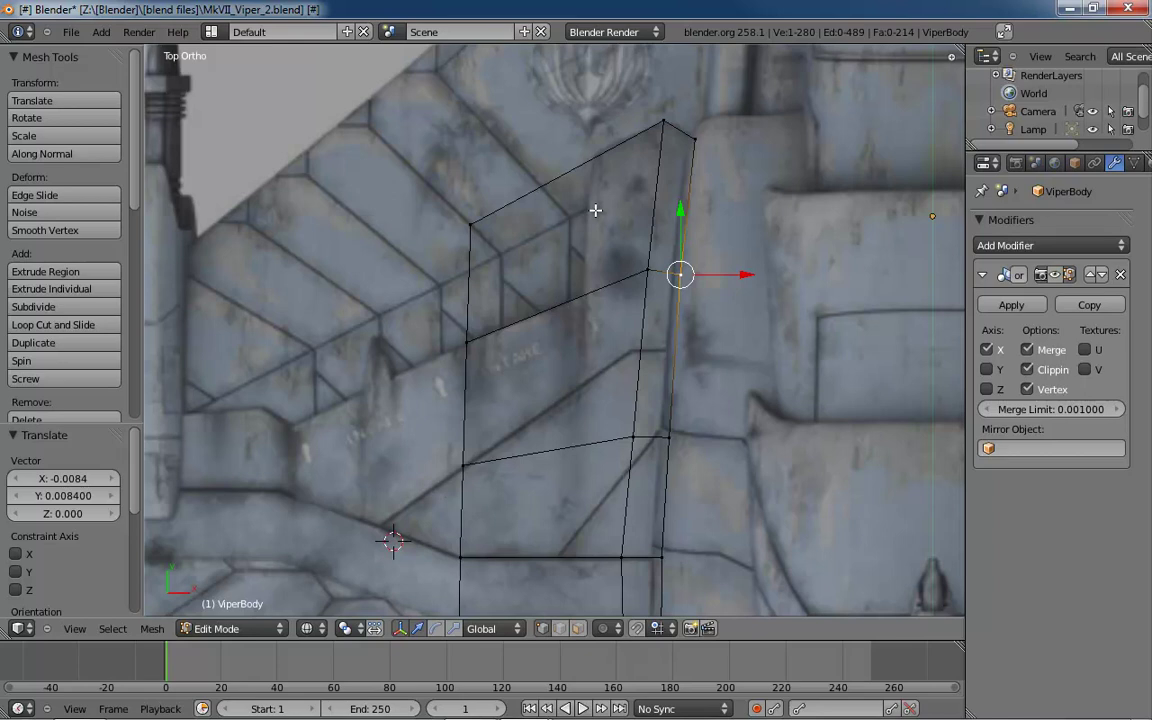
key("ctrl+r")
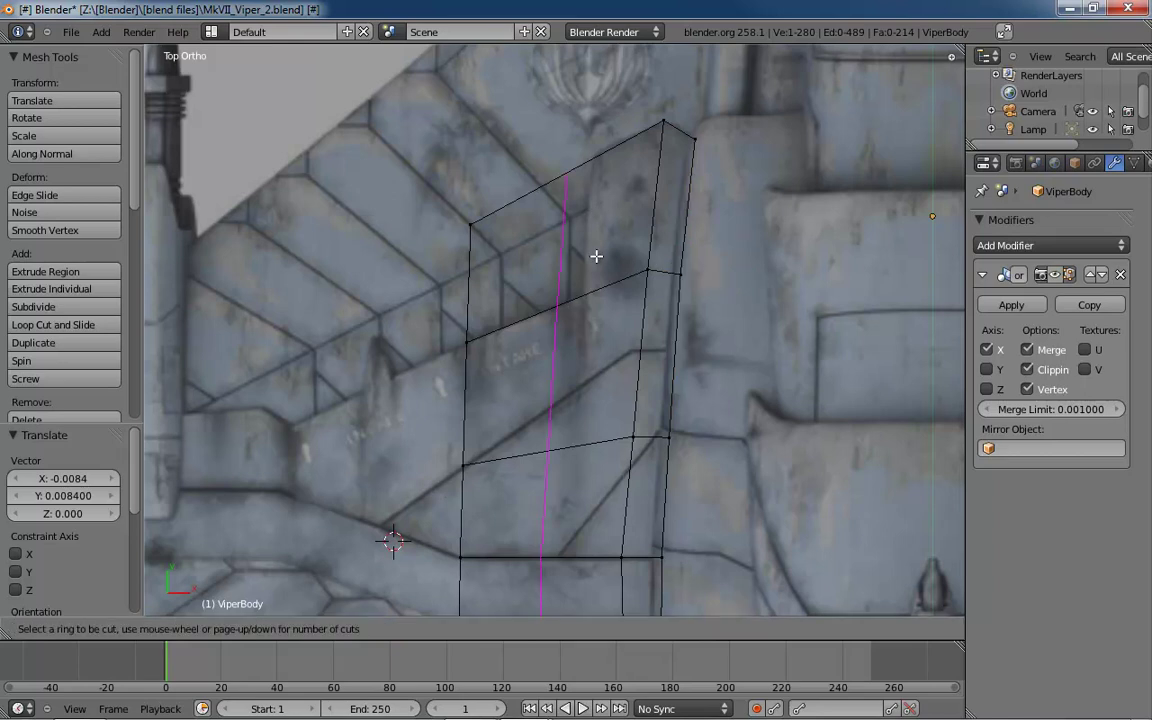
left_click(587, 250)
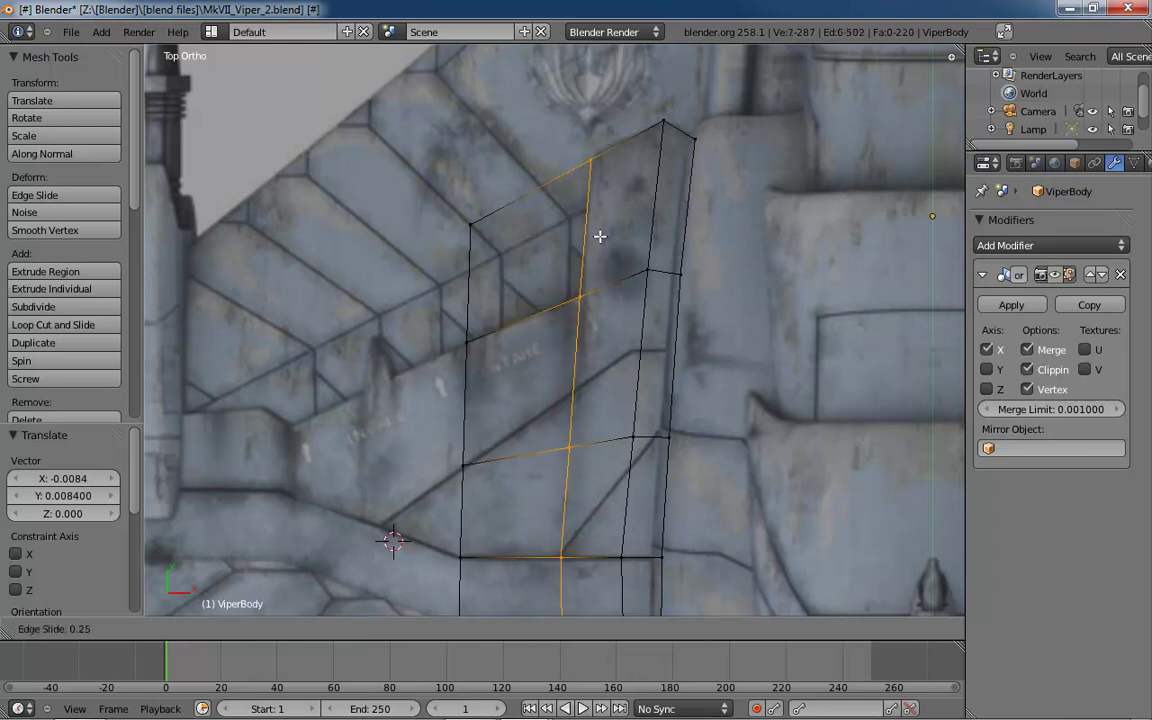
left_click(599, 236)
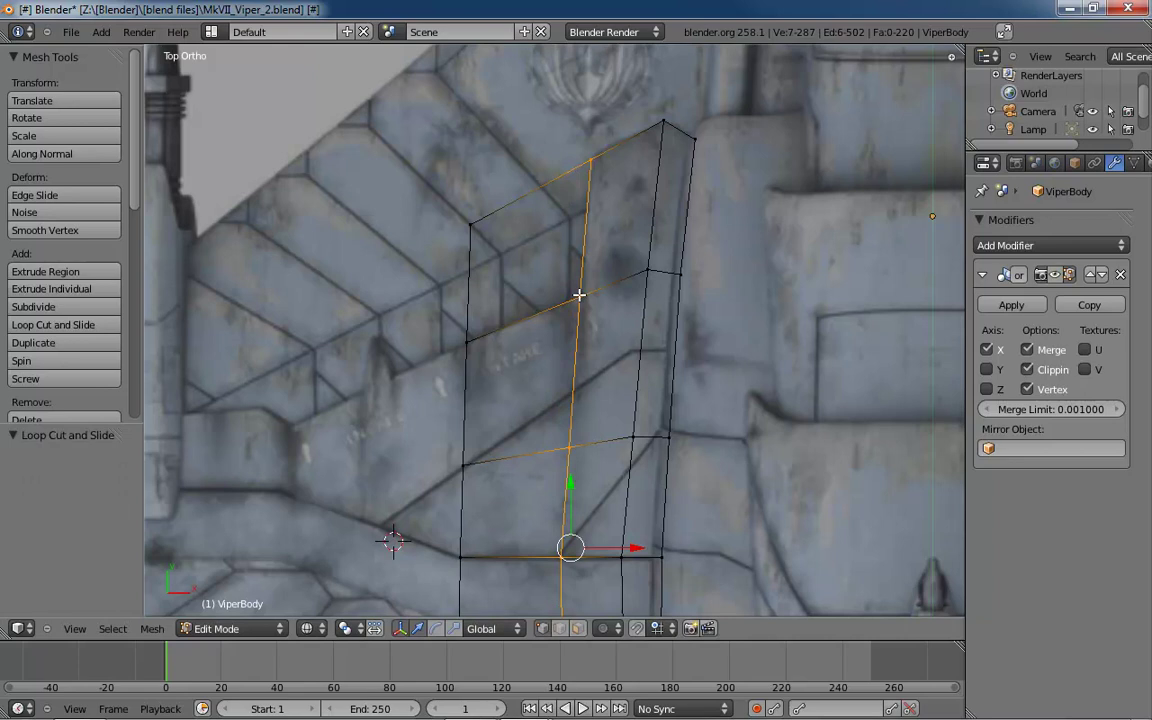
- Inspect the new loop against the top reference down to the rear edge, and the mesh curvature in perspective
middle_click_drag(620, 419, 624, 230, "shift")
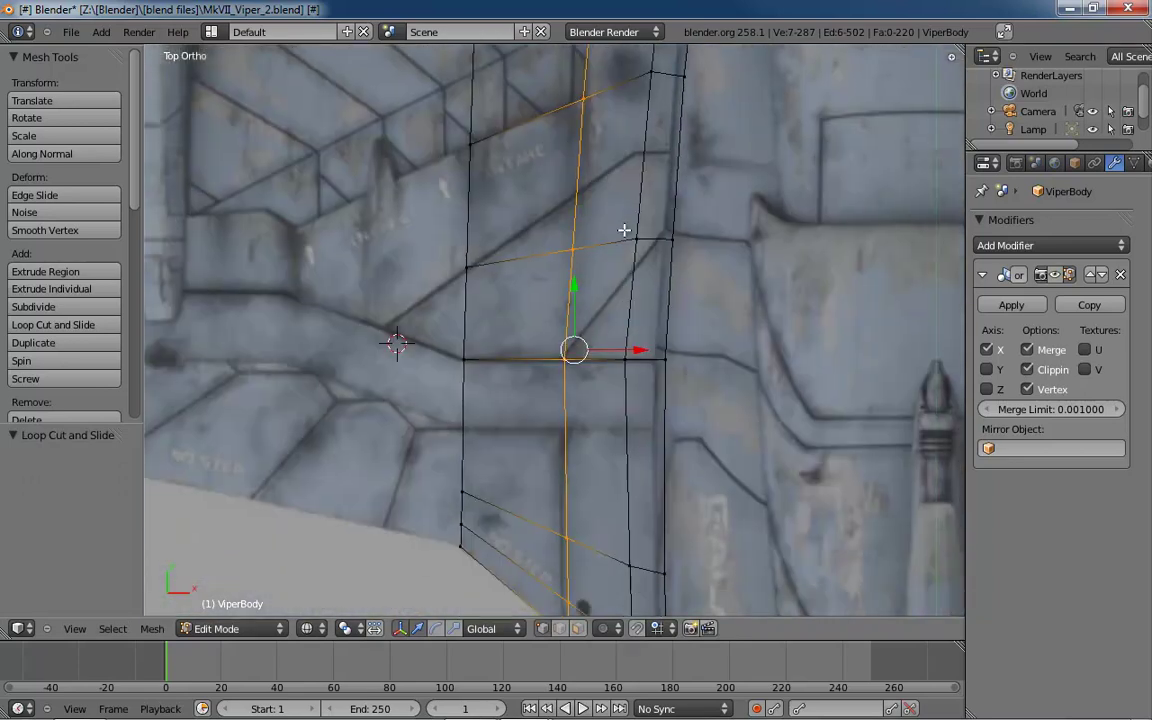
middle_click_drag(601, 451, 630, 288, "shift")
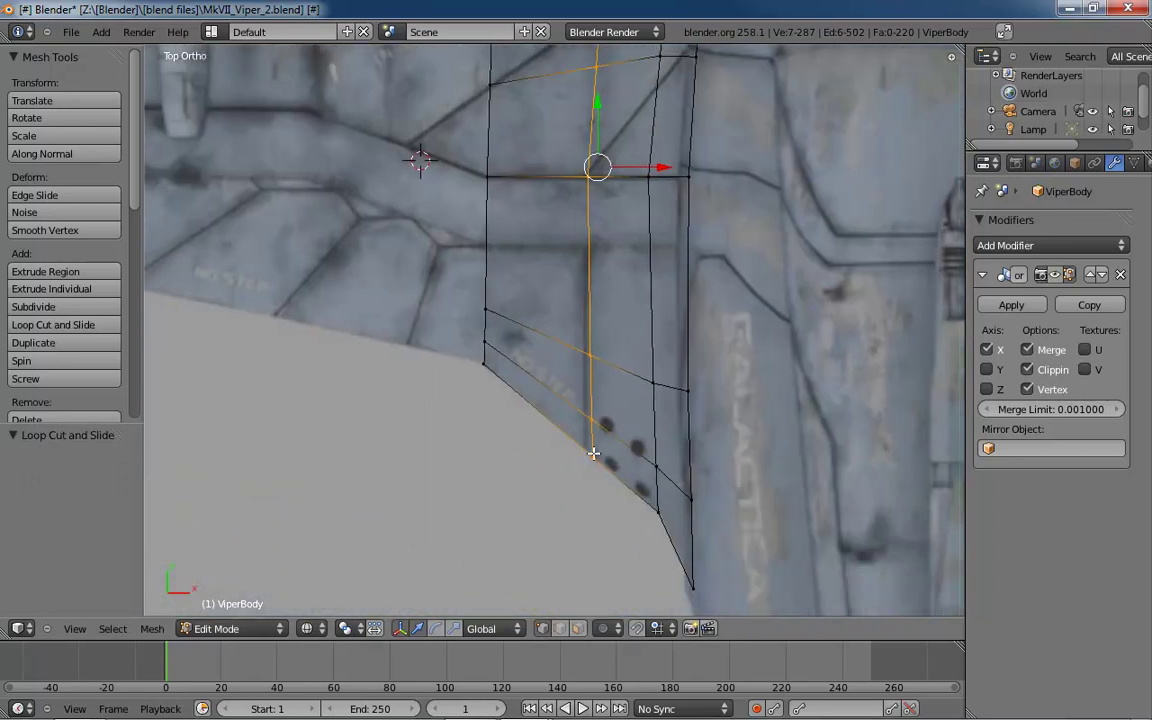
middle_click_drag(615, 387, 615, 414, "shift")
right_click(592, 484)
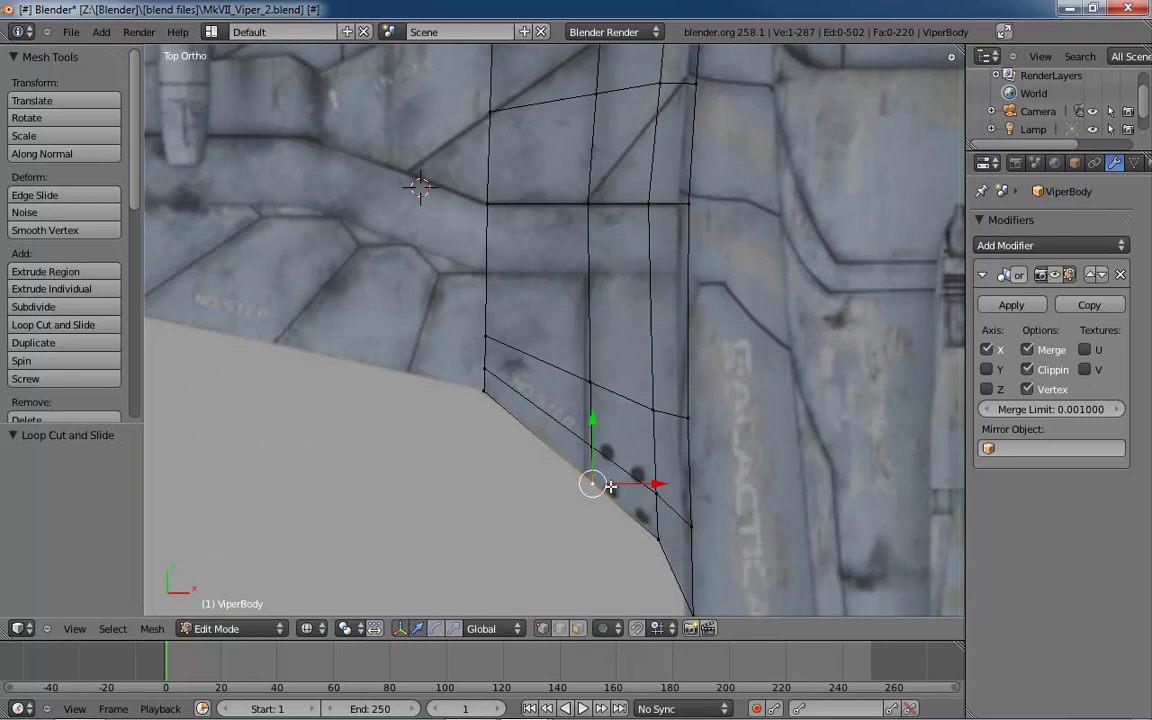
middle_click_drag(639, 362, 631, 496, "shift")
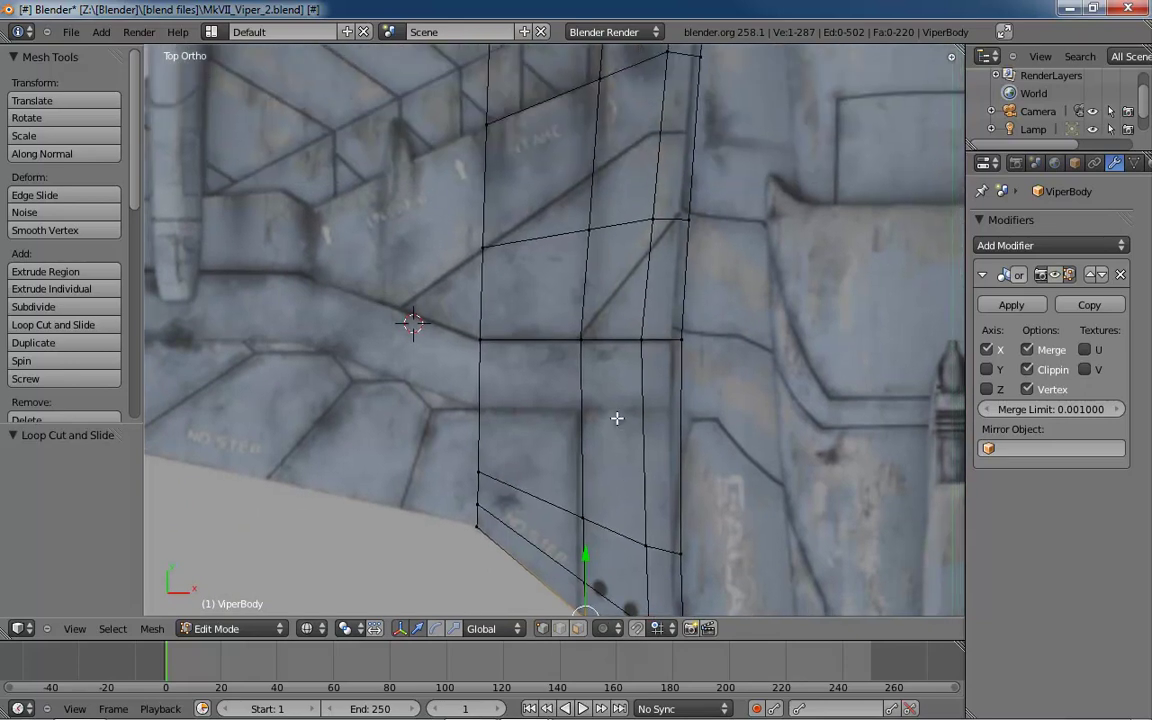
middle_click_drag(615, 416, 618, 357)
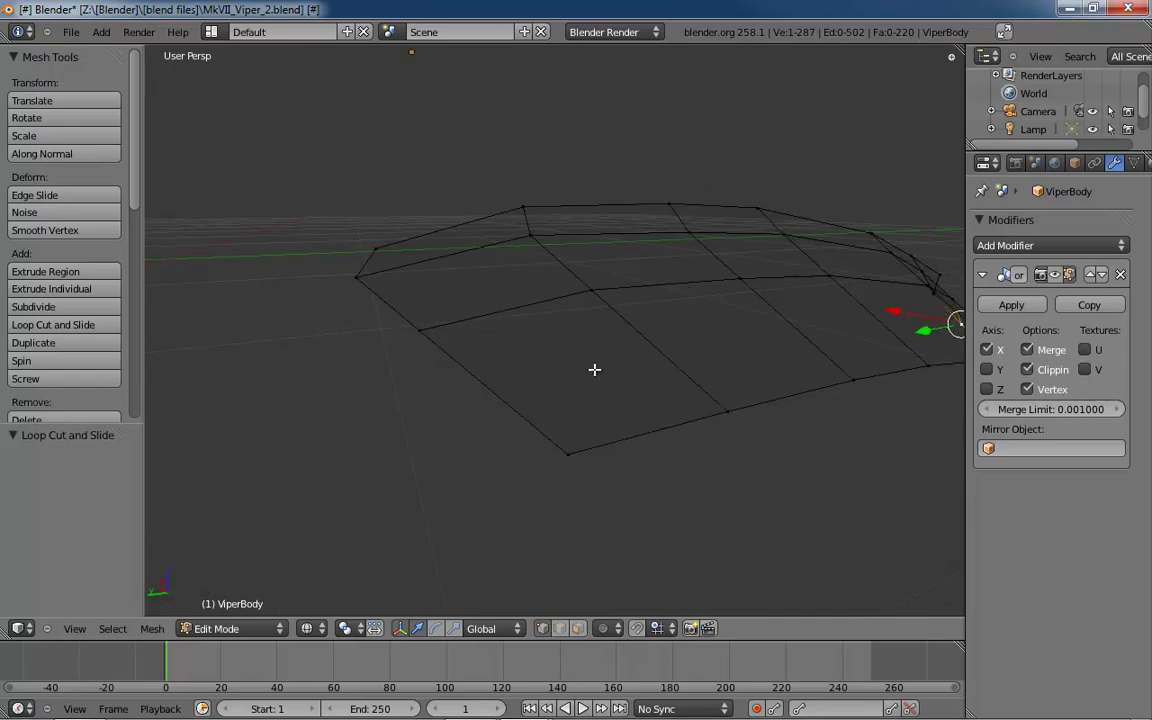
middle_click_drag(628, 374, 601, 386)
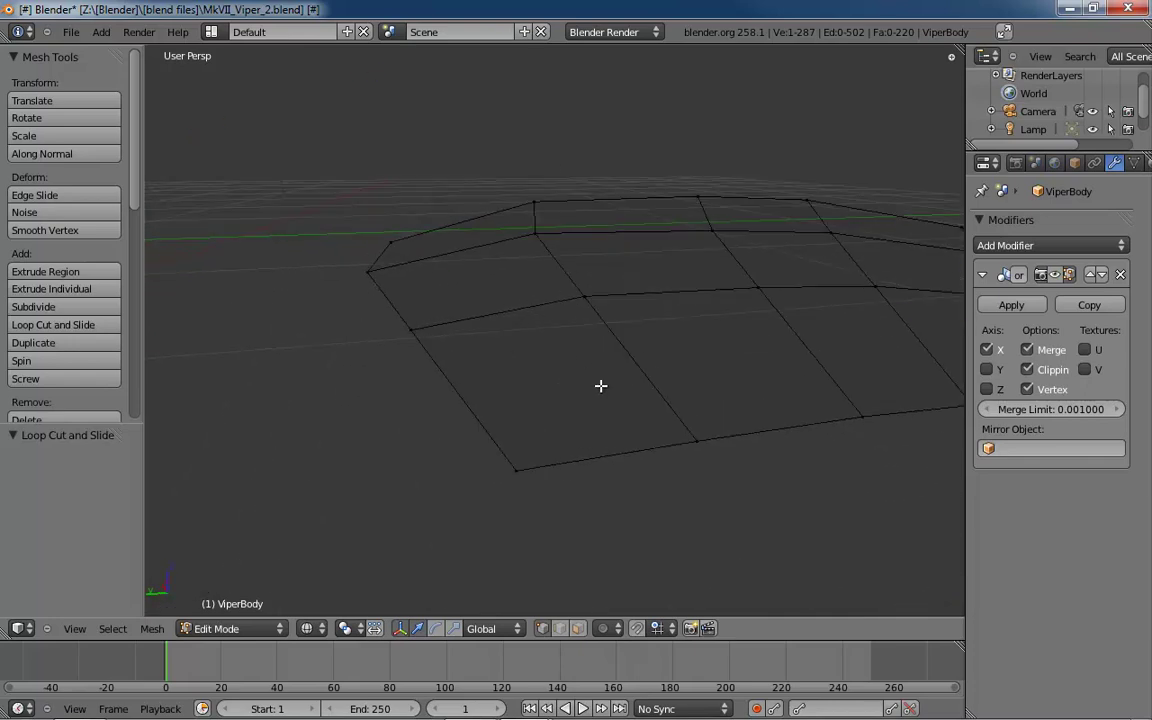
- Extrude the two wide front edges of the wing root forward about 0.029 in X and 0.631 in Y
key("KP_7")
middle_click_drag(526, 428, 607, 463, "shift")
scroll(773, 335, "down", 3)
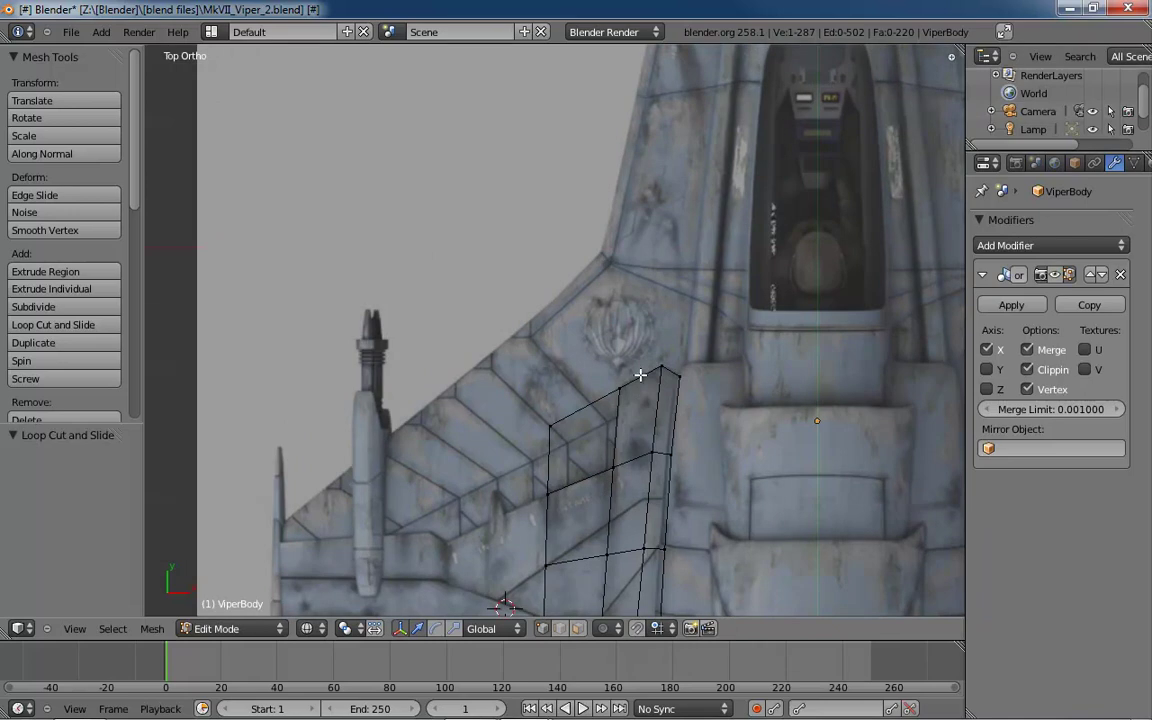
right_click(634, 381)
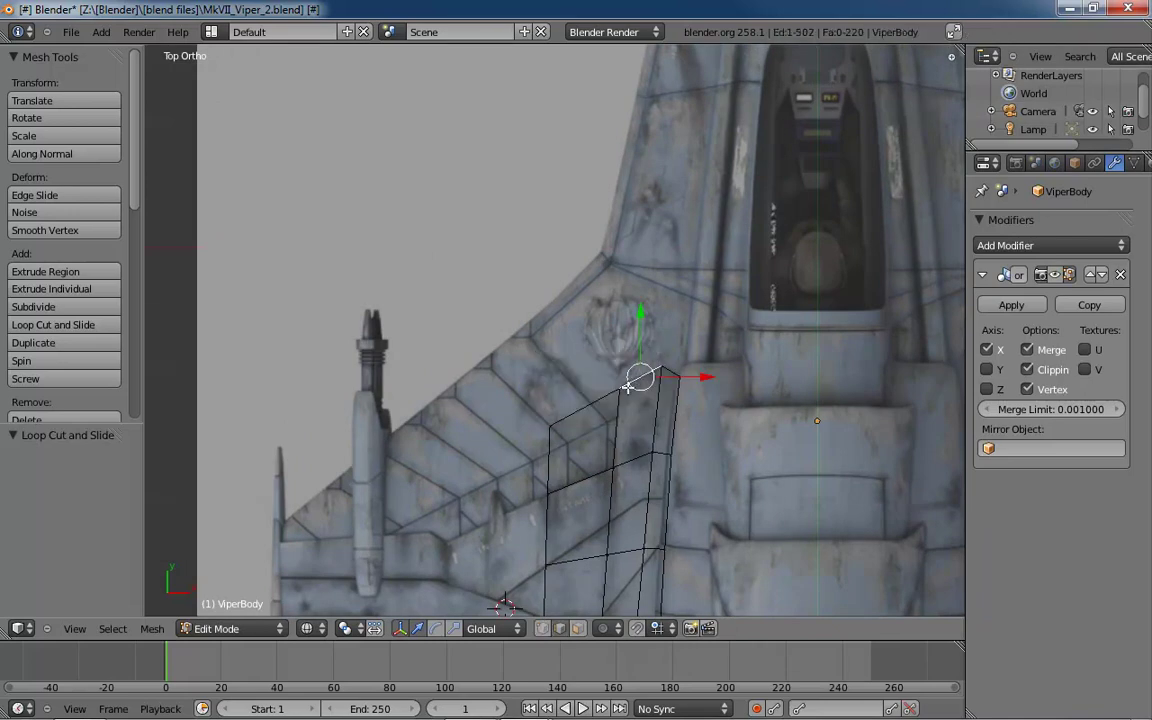
right_click(579, 410, "shift")
key("e")
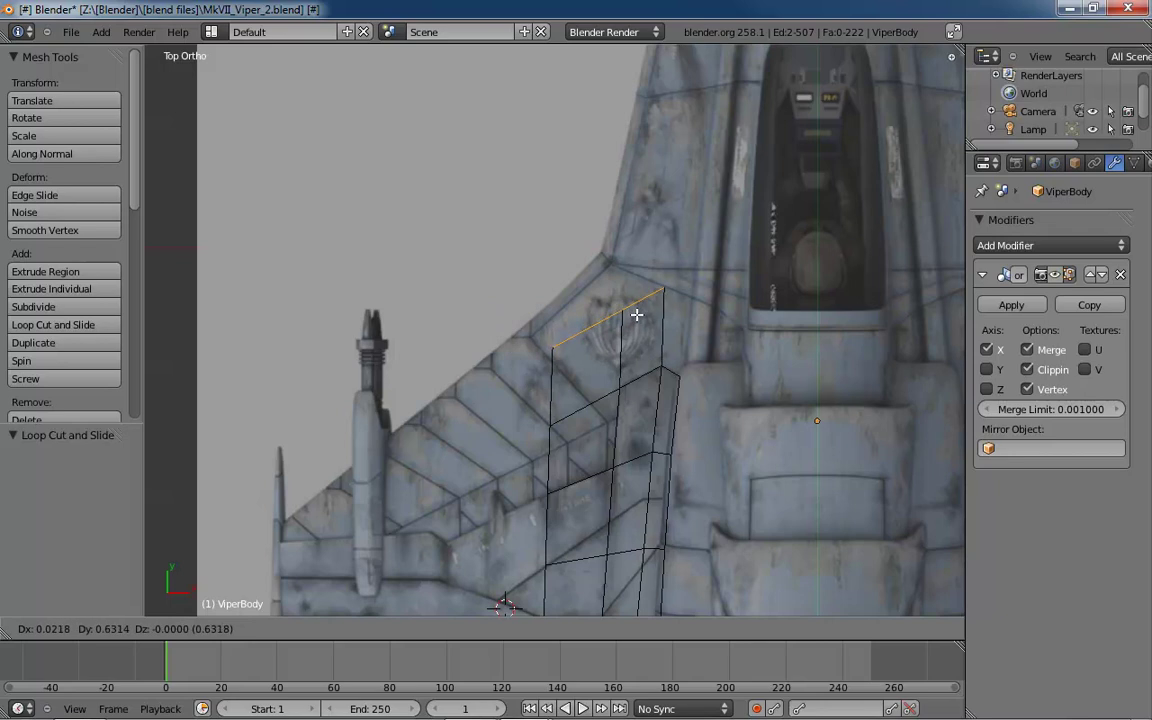
left_click(636, 315)
- Switch to vertex selection and move the extruded edge's middle vertex about -0.174 in X and 0.443 in Y onto the wing corner
key("ctrl+Tab")
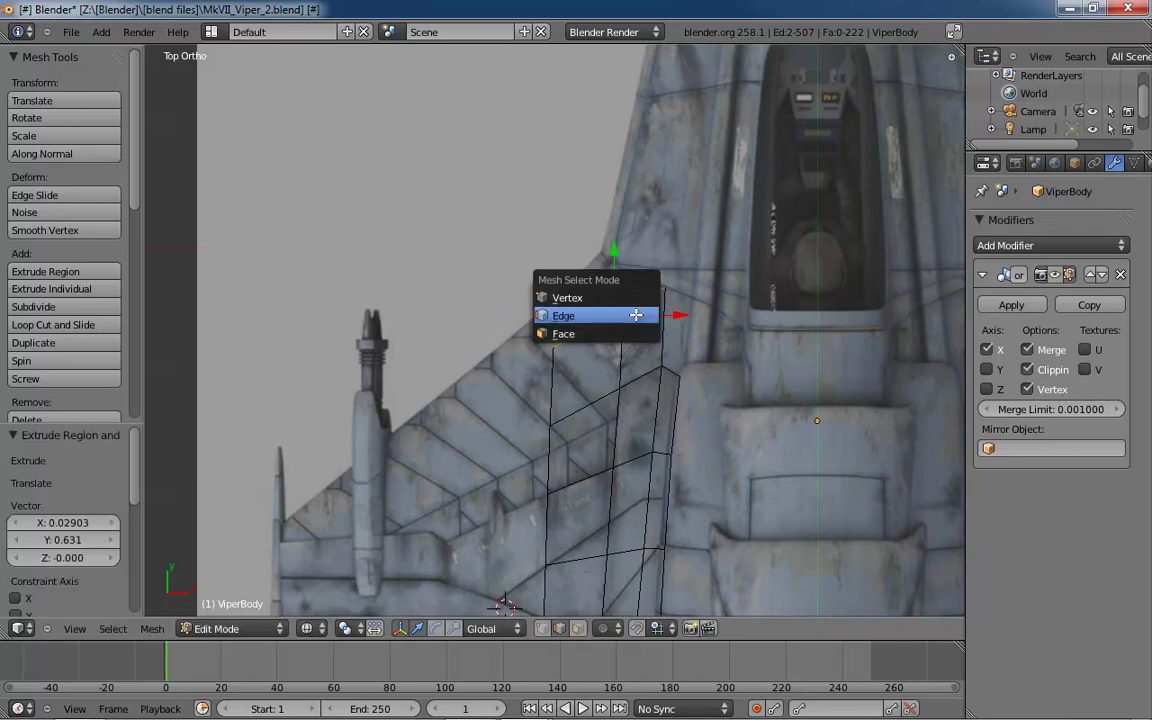
key("1")
right_click(542, 324)
right_click(627, 311)
key("g")
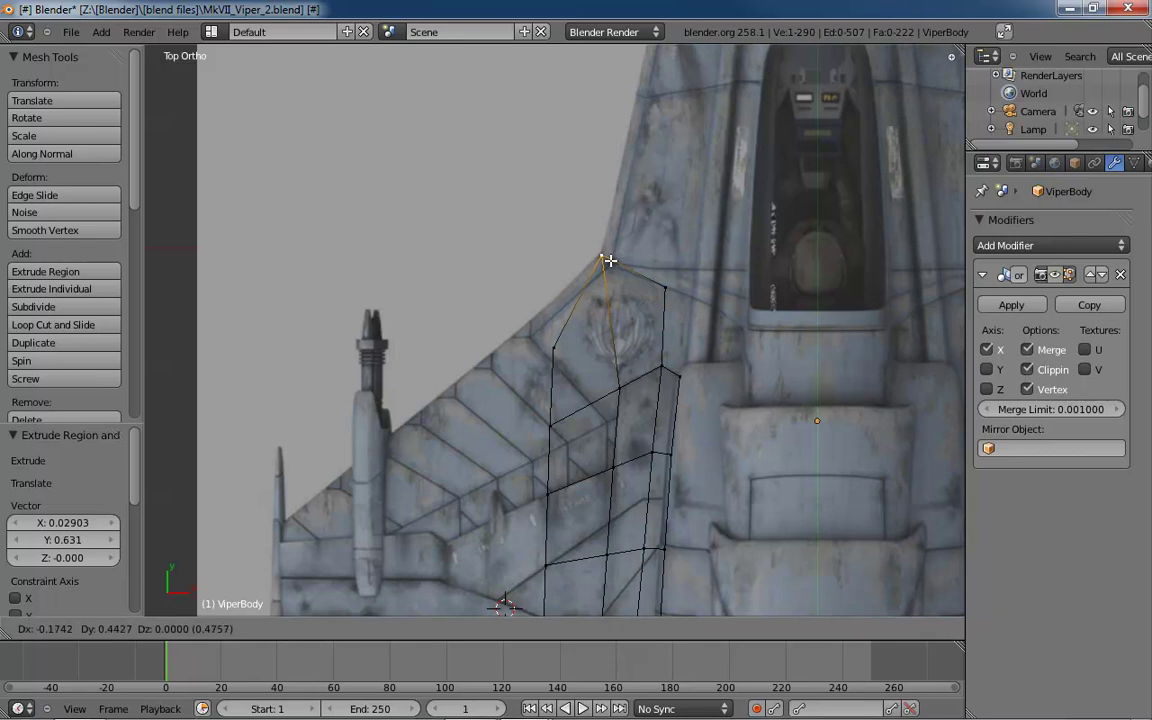
left_click(610, 261)
- Move the extruded edge's outer vertex about -0.007 in X and 0.370 in Y, and the middle vertex about 0.022 in Y
right_click(498, 314)
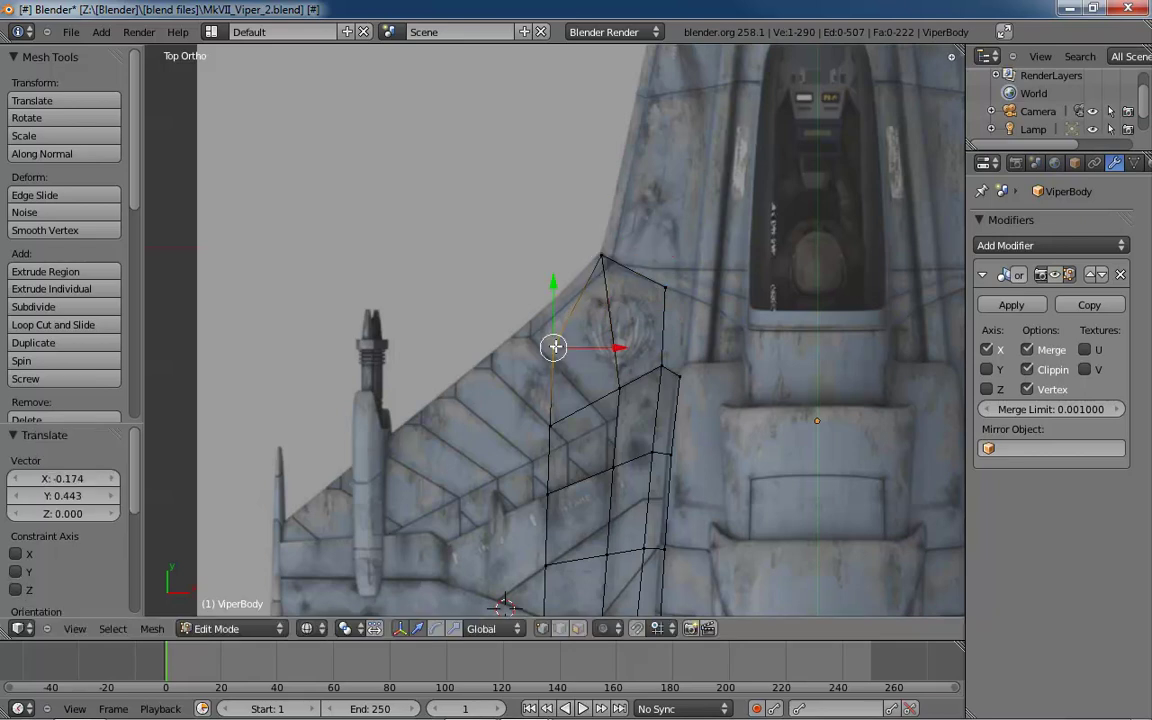
key("g")
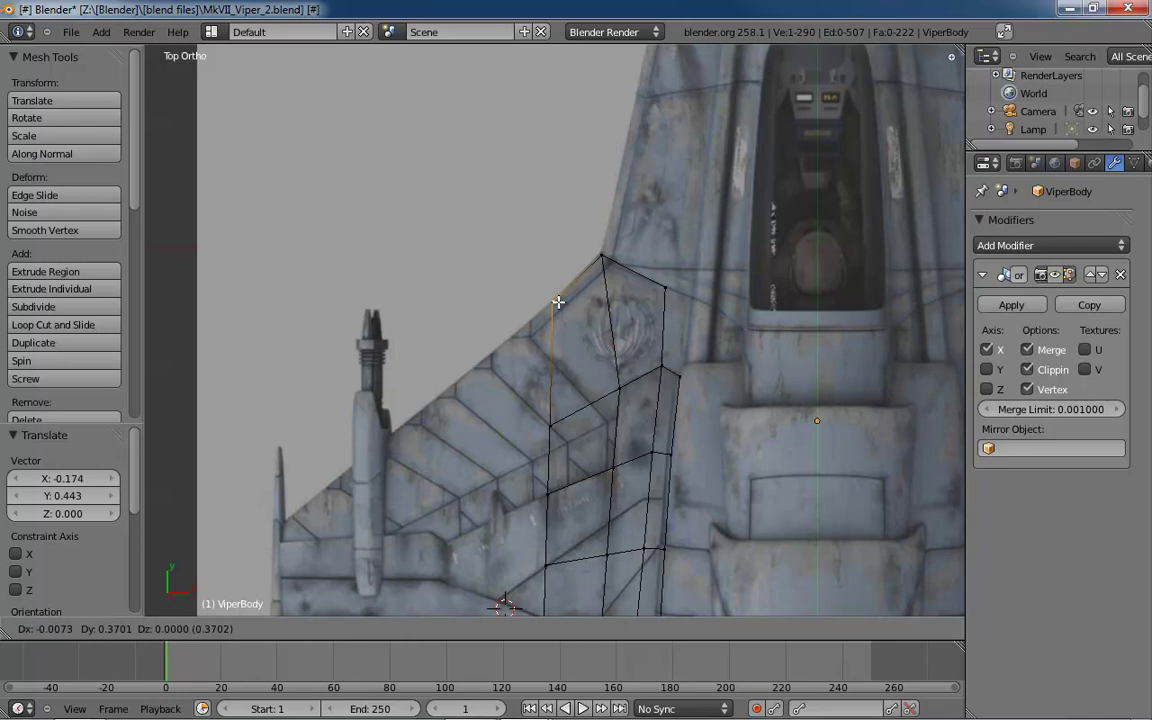
left_click(558, 304)
right_click(602, 260)
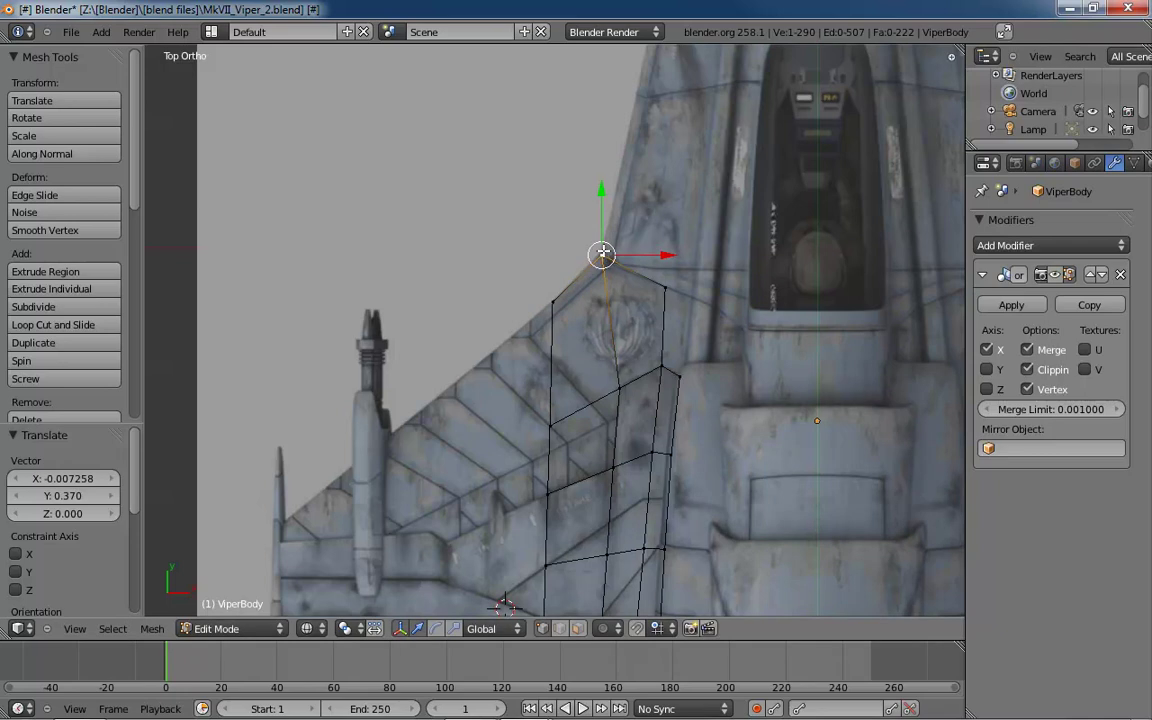
key("g")
left_click(603, 247)
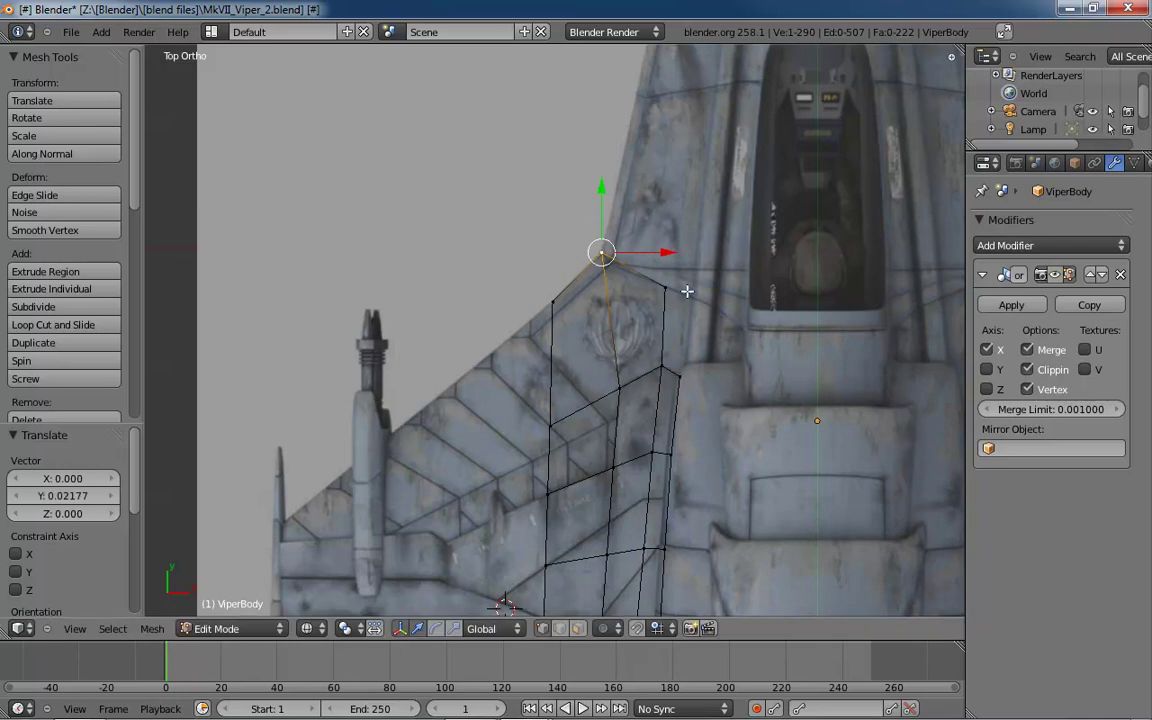
- In the left side view, lower the foremost middle vertex about 0.193 in Z to meet the reference's wing edge
middle_click_drag(670, 374, 721, 336)
key("ctrl+KP_3")
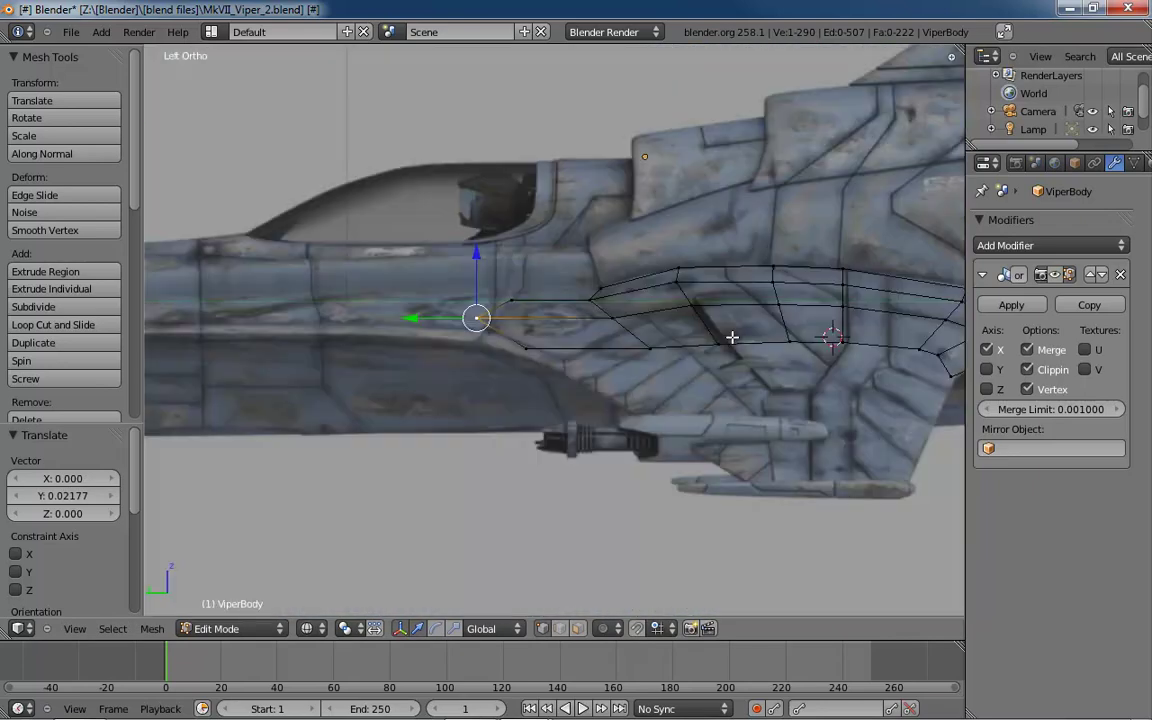
scroll(590, 330, "up", 3)
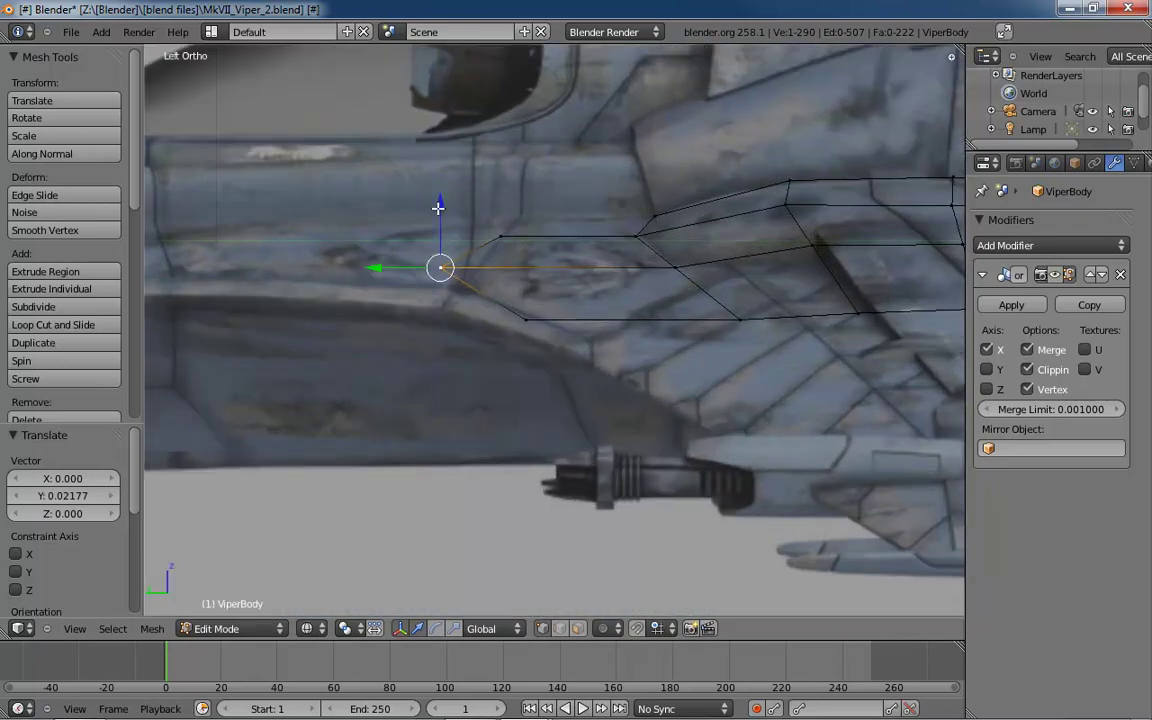
key("g")
key("z")
left_click(440, 244)
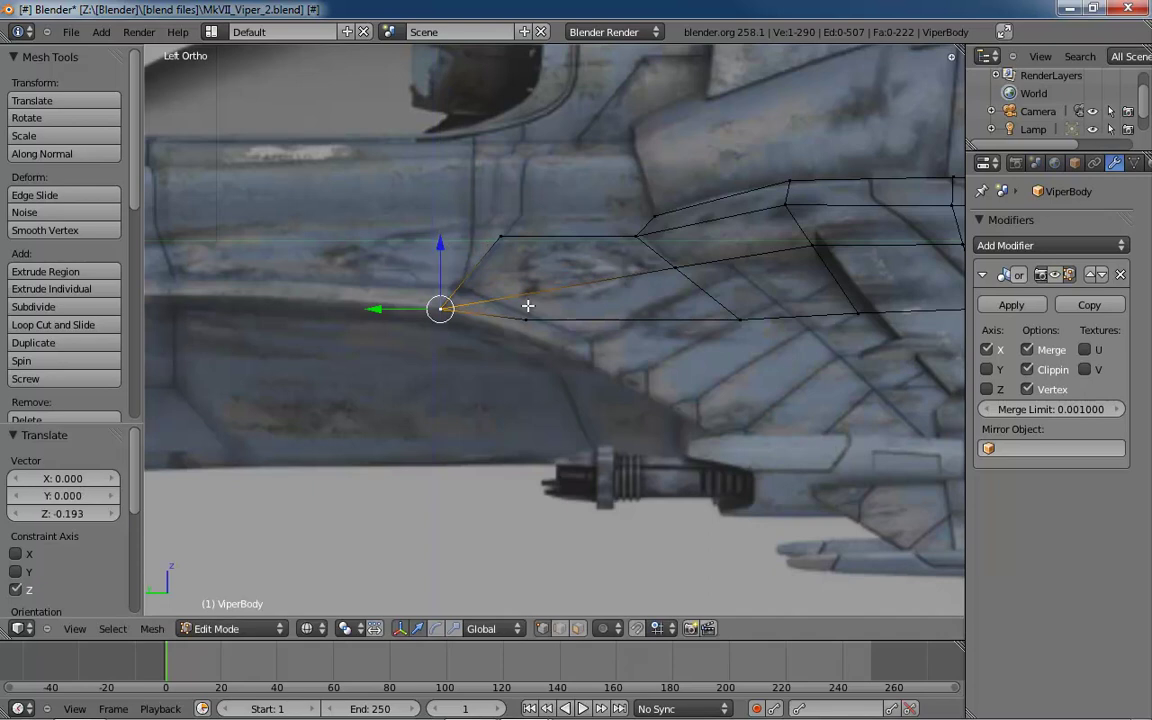
- Lower the outer vertex of the front edge about 0.076 in Z along the side reference
right_click(525, 318)
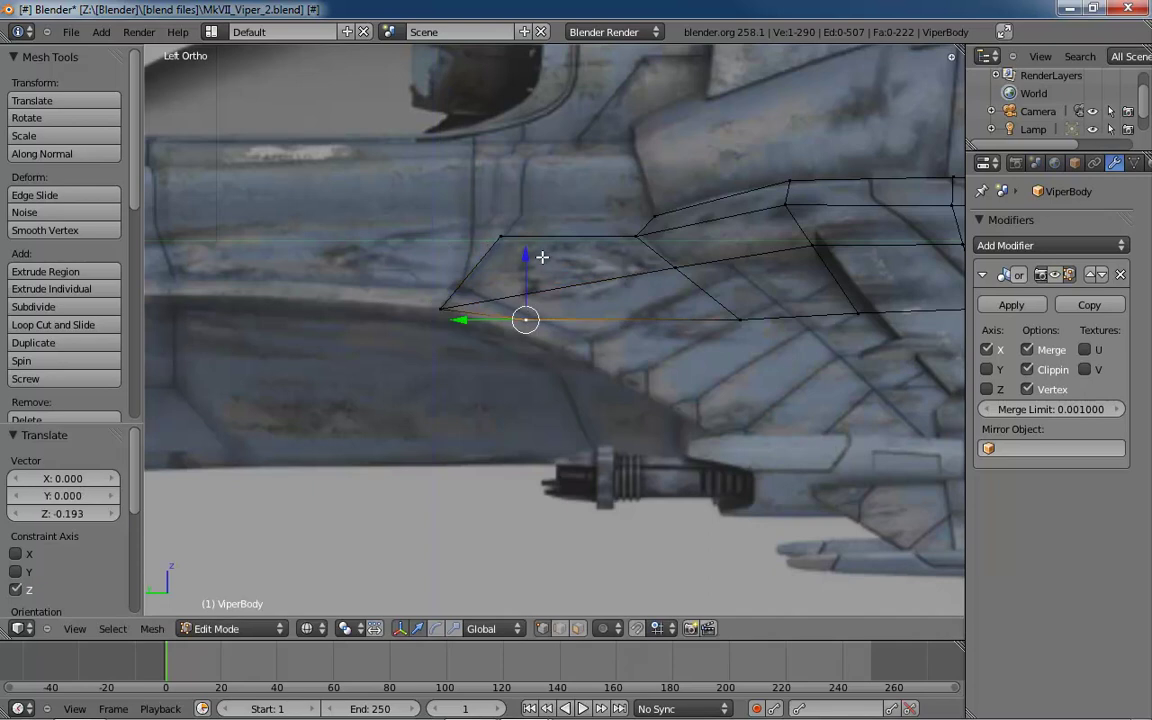
key("g")
key("z")
left_click(525, 272)
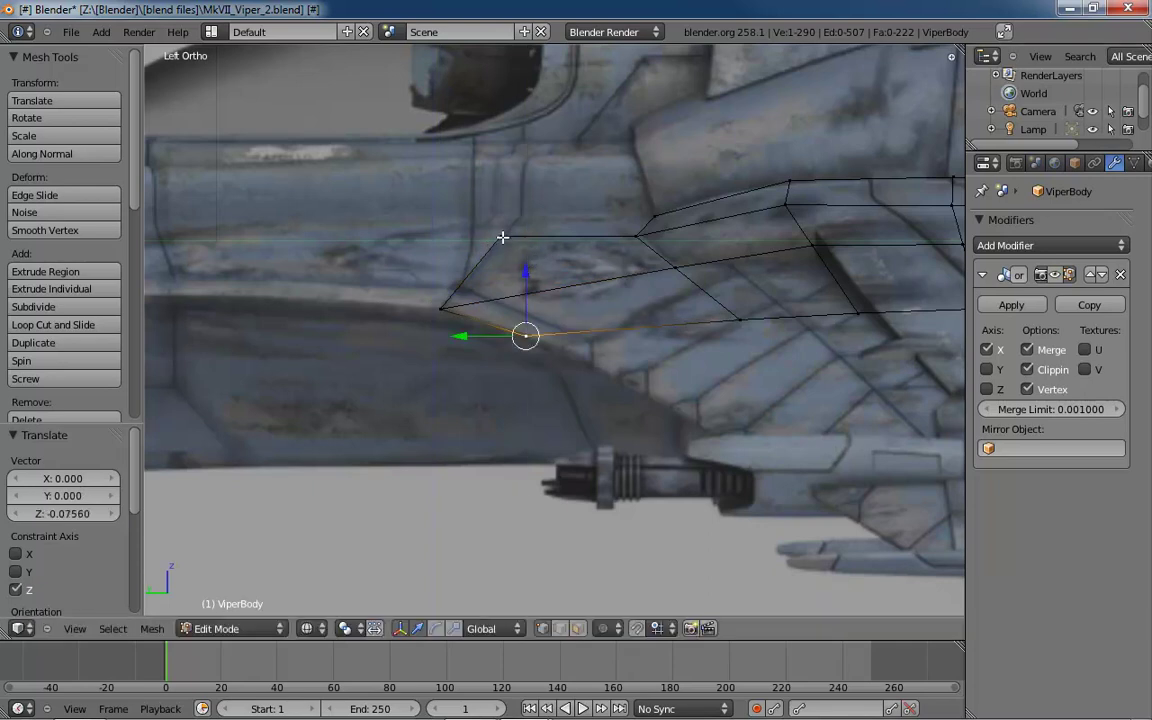
- Check the inner vertex of the front edge against the top reference, and lower it about 0.013 in Z
right_click(500, 237)
middle_click_drag(549, 276, 406, 483, "shift")
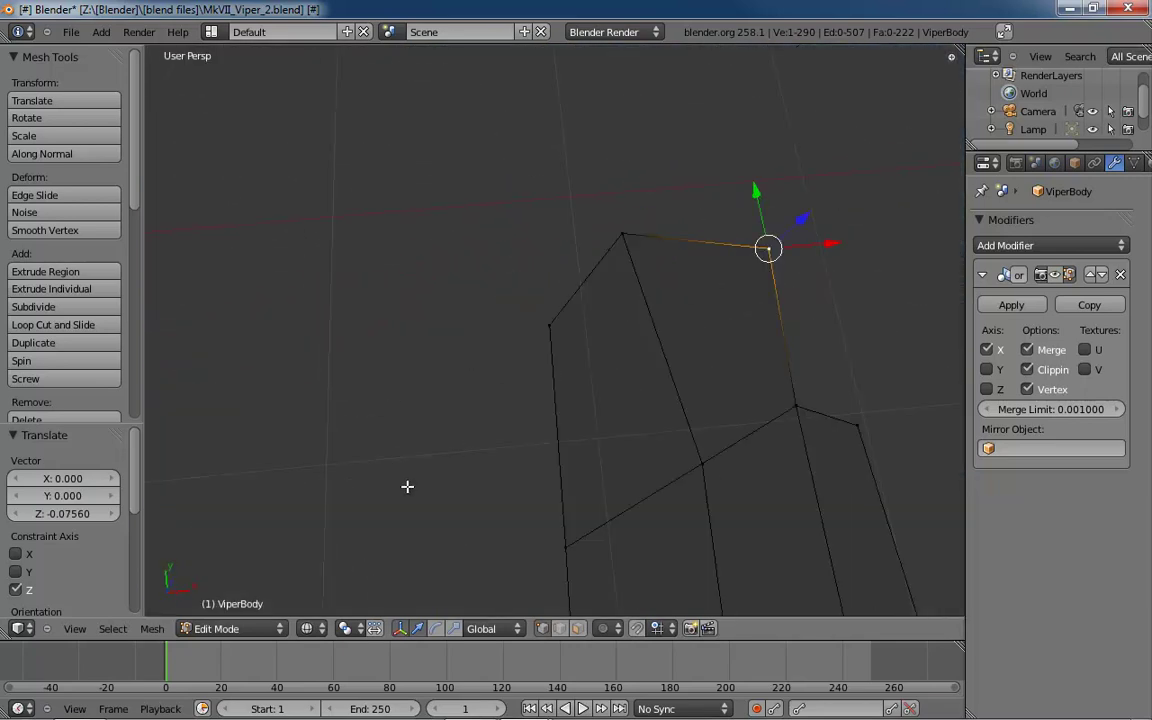
key("KP_7")
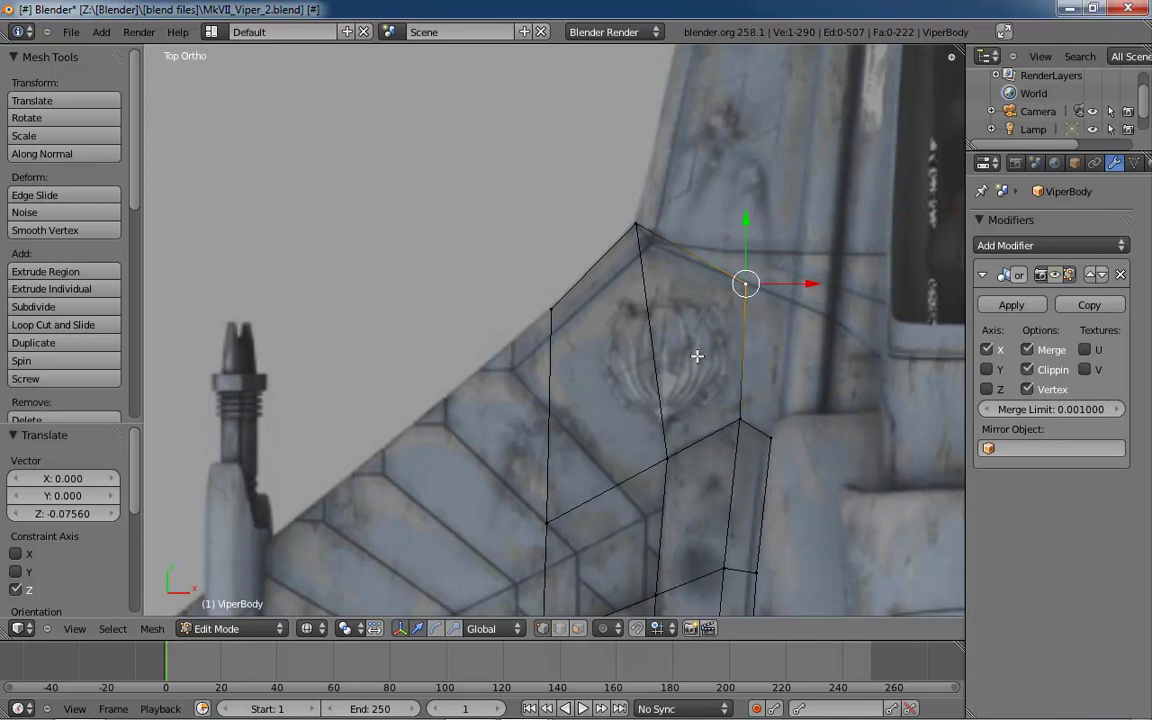
key("ctrl+KP_3")
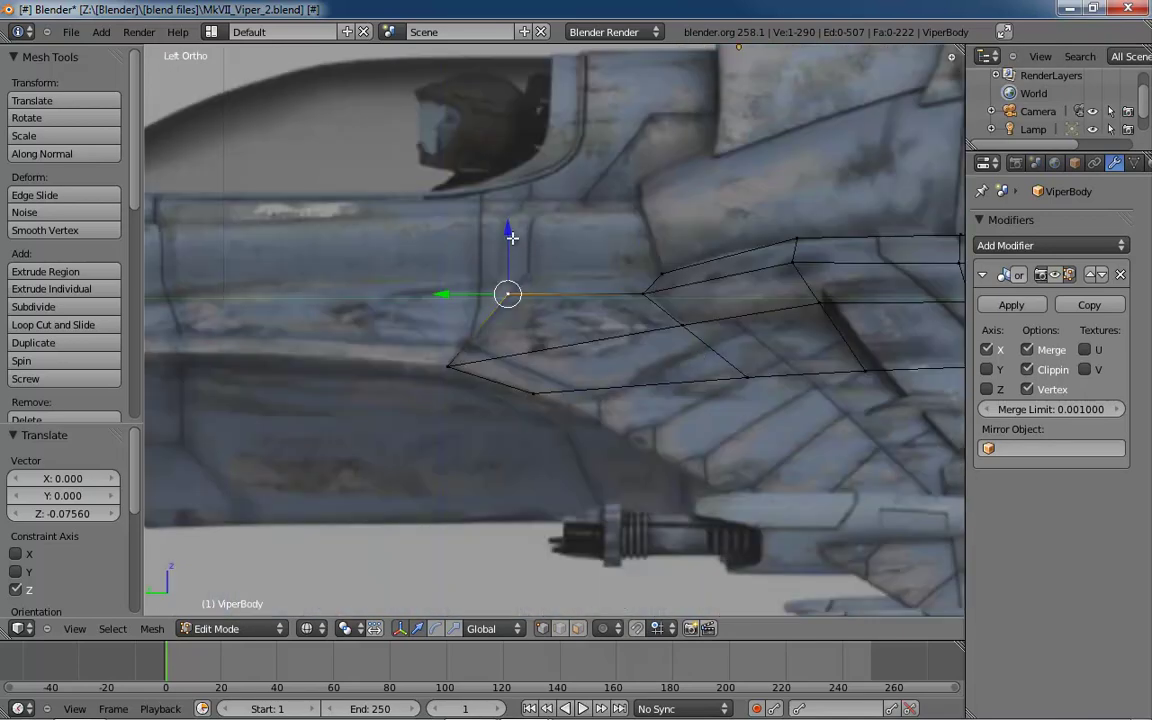
left_click_drag(511, 237, 513, 237)
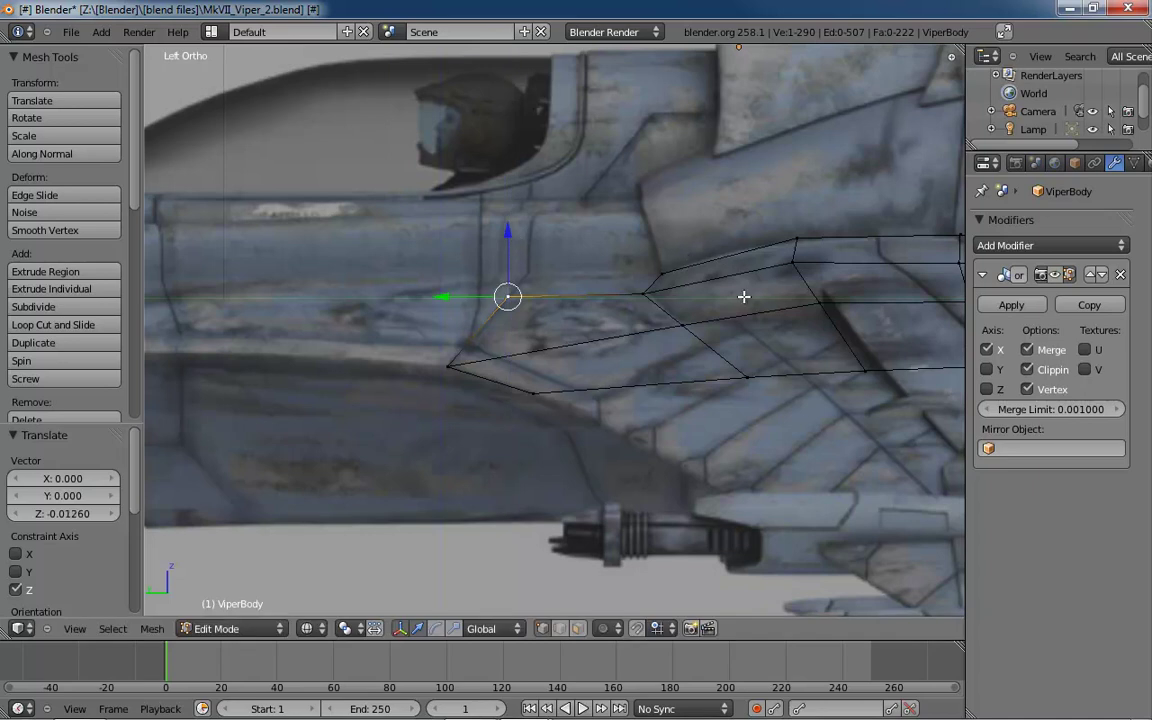
- Raise two forward middle-row vertices in the left side view, about 0.082 in Z for the rear one and 0.015 for the front one
scroll(689, 360, "up", 4)
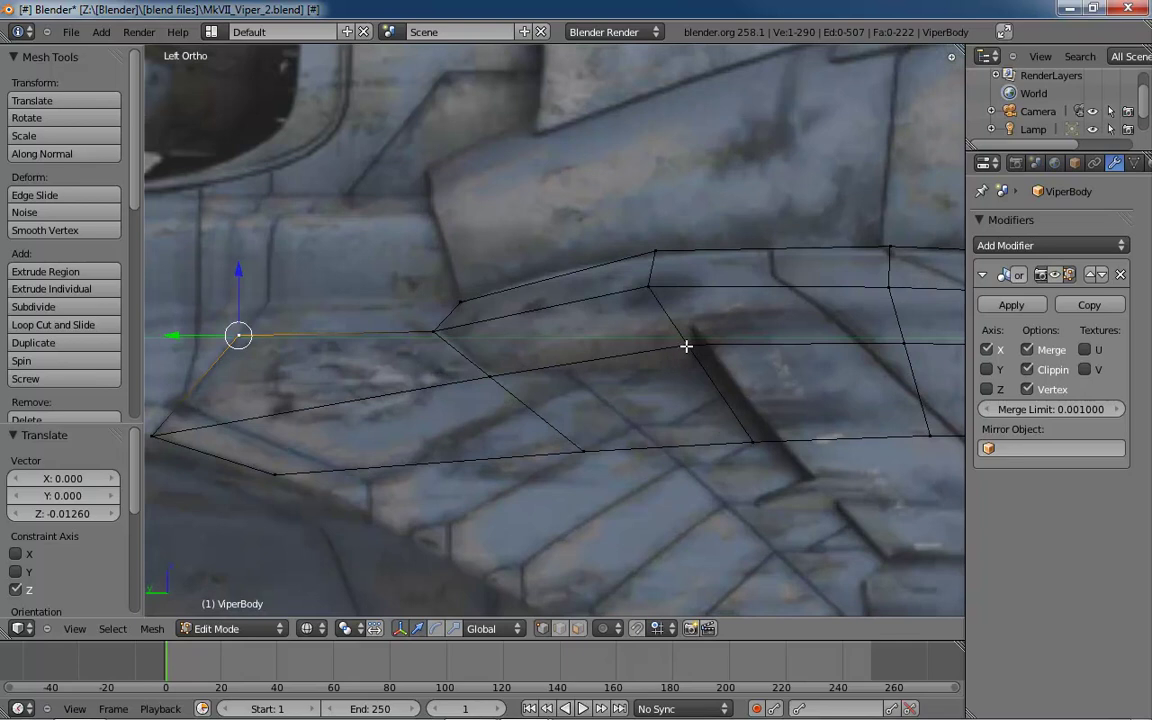
right_click(686, 346)
left_click_drag(689, 290, 691, 262)
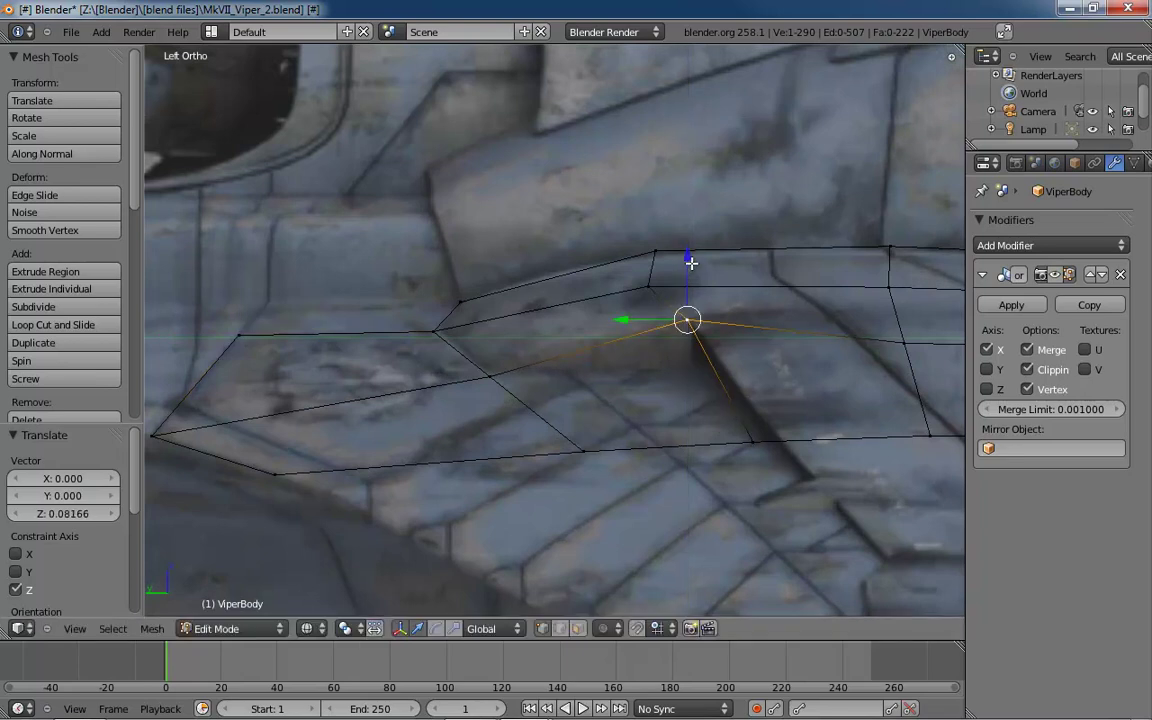
right_click(489, 375)
left_click_drag(494, 324, 493, 307)
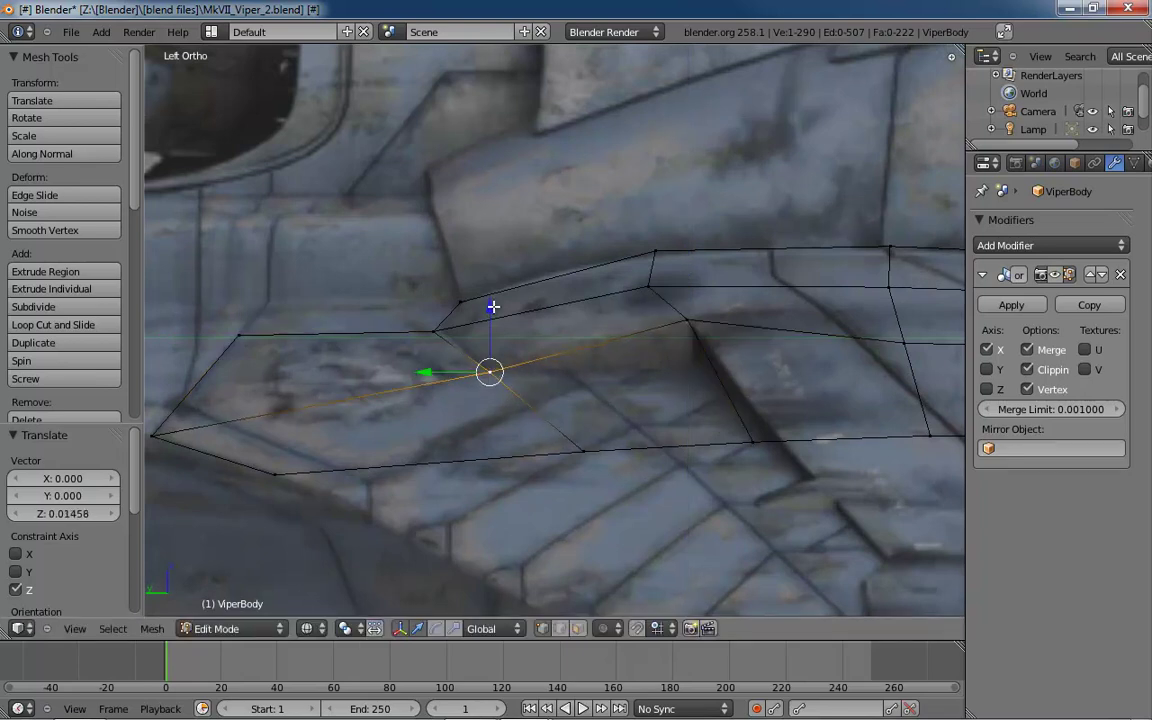
- Raise two neighbouring vertices on the lower outer edge about 0.108 and 0.102 in Z, working rearward
middle_click_drag(782, 424, 632, 382, "shift")
right_click(592, 394)
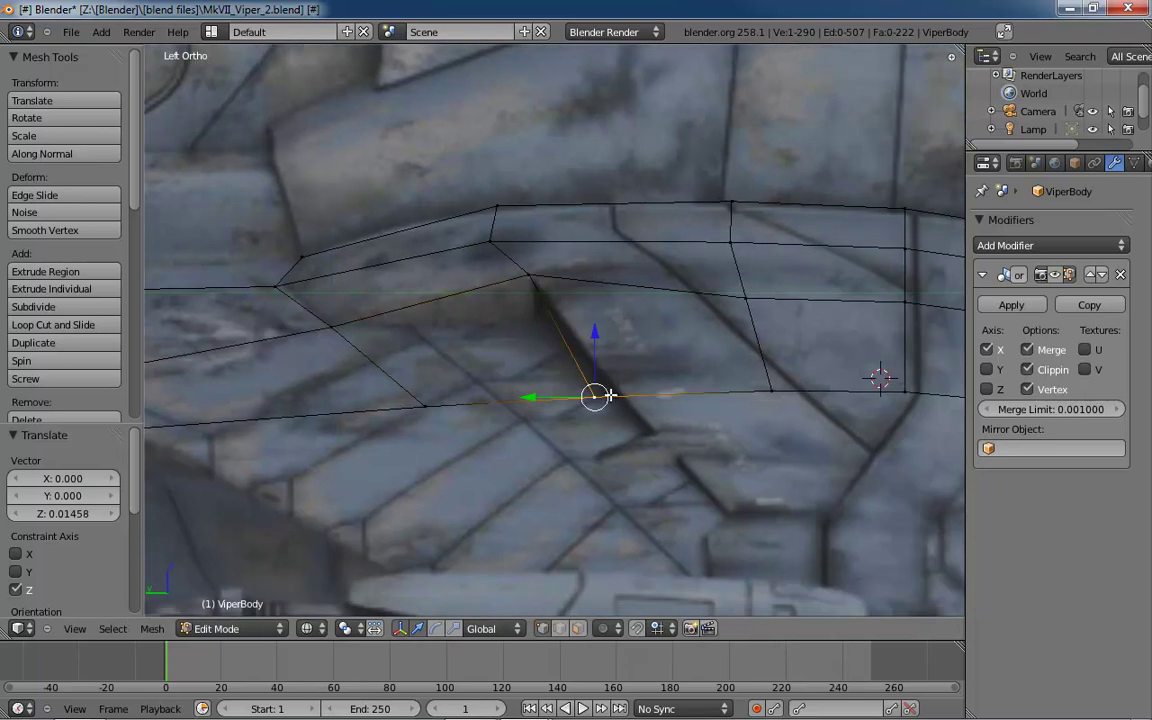
left_click_drag(599, 341, 608, 304)
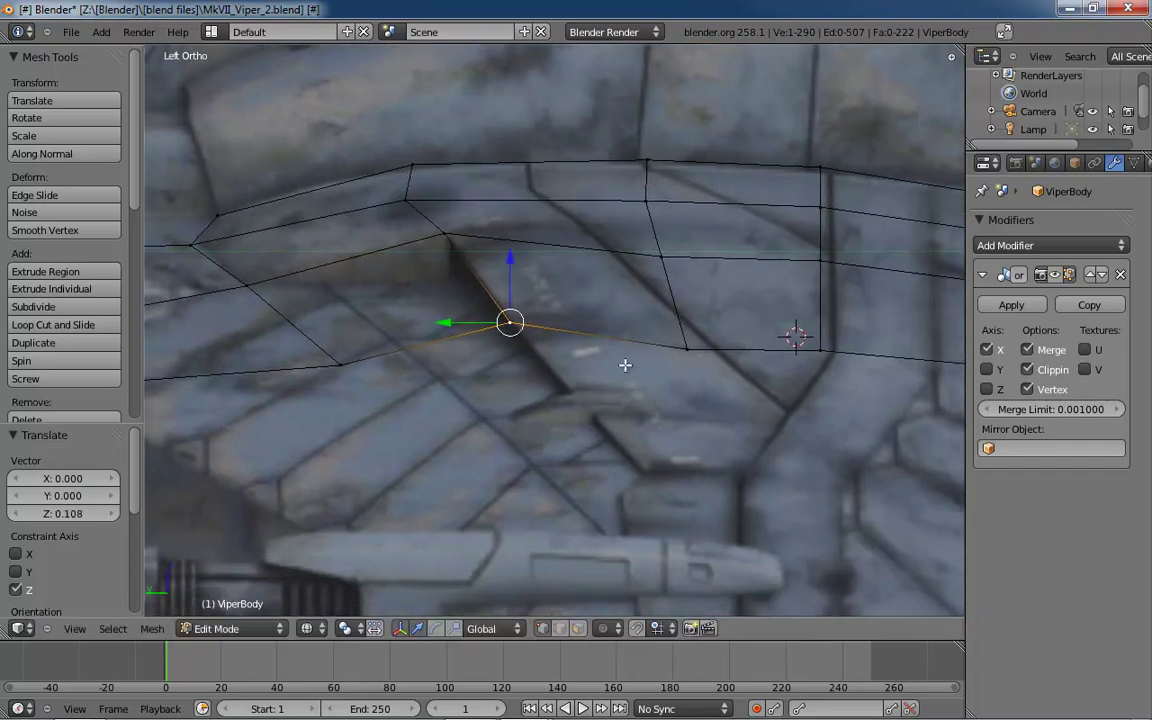
right_click(682, 350)
key("g")
key("z")
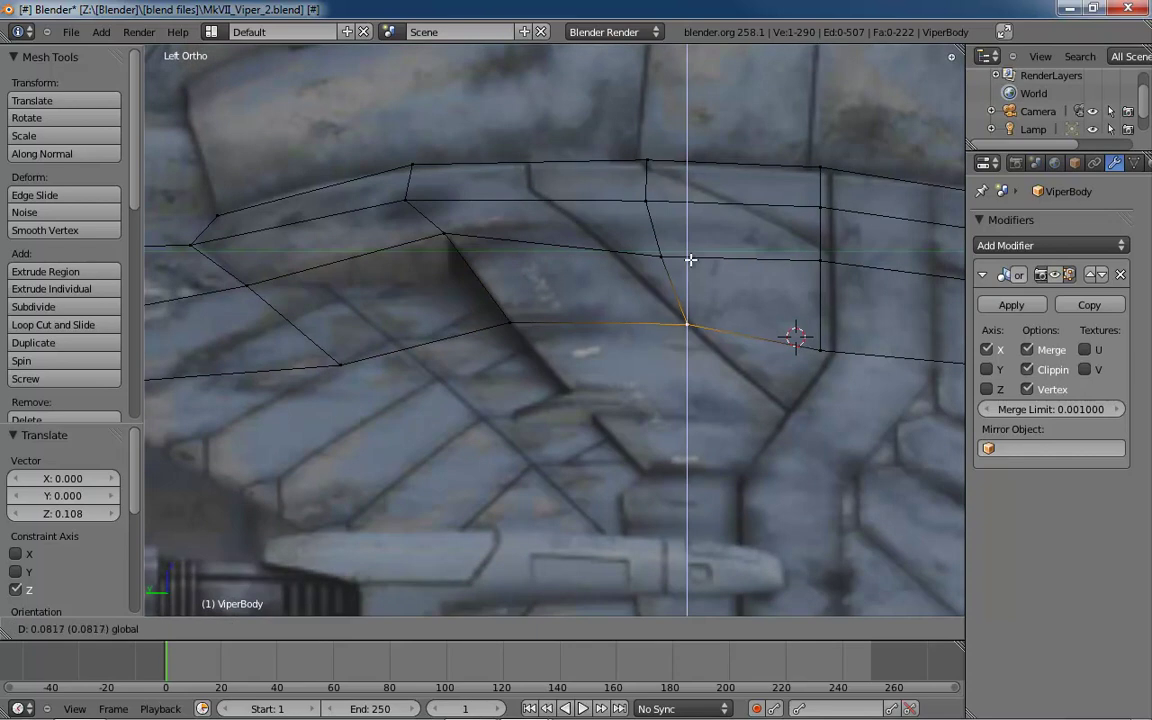
left_click(691, 254)
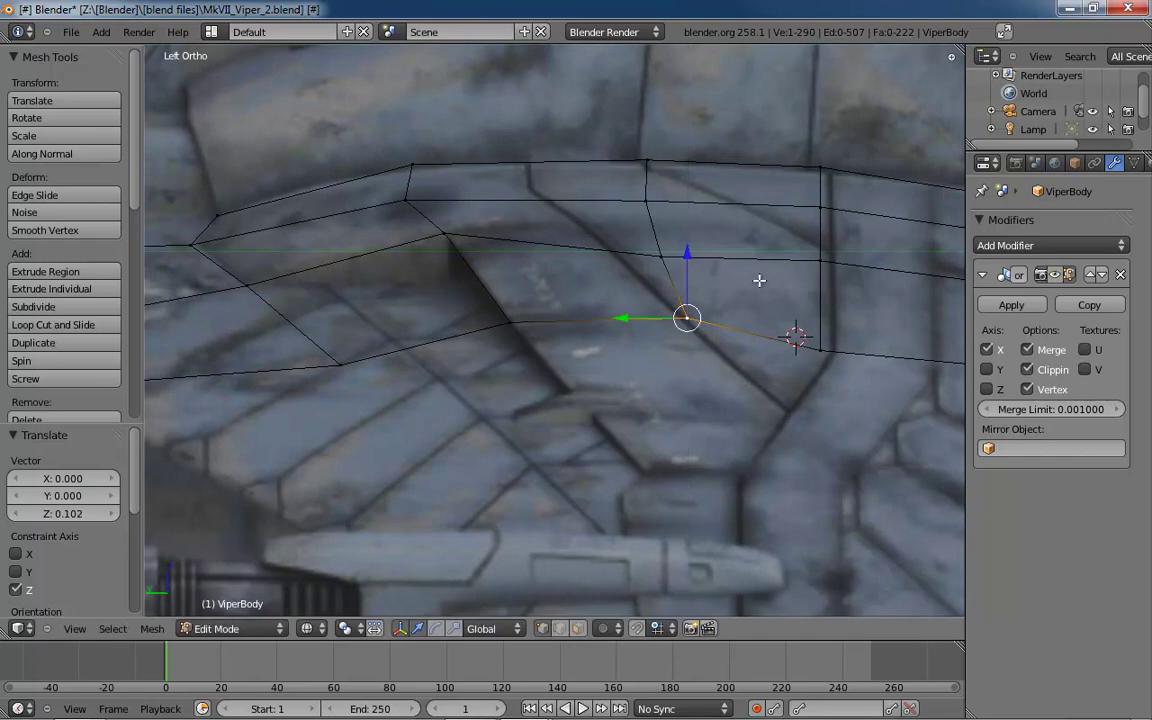
- Raise the outer-edge vertex at the vertical panel line about 0.076 in Z
right_click(821, 350)
middle_click_drag(821, 350, 592, 331, "shift")
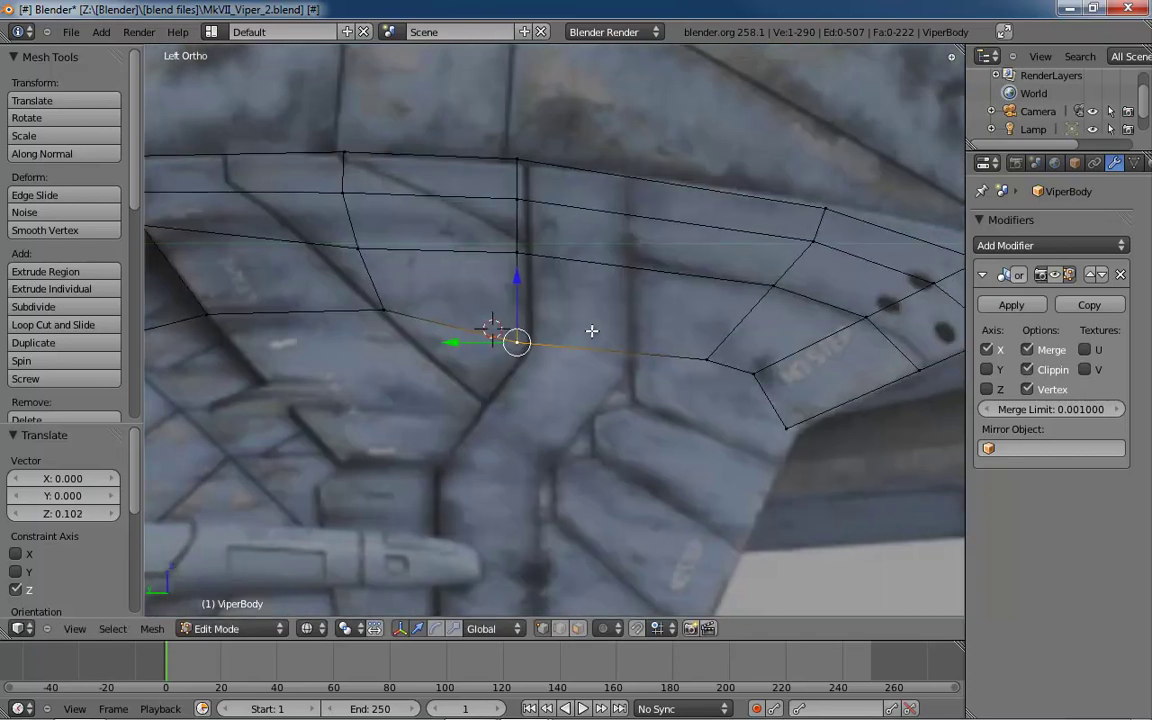
key("g")
key("z")
left_click(522, 251)
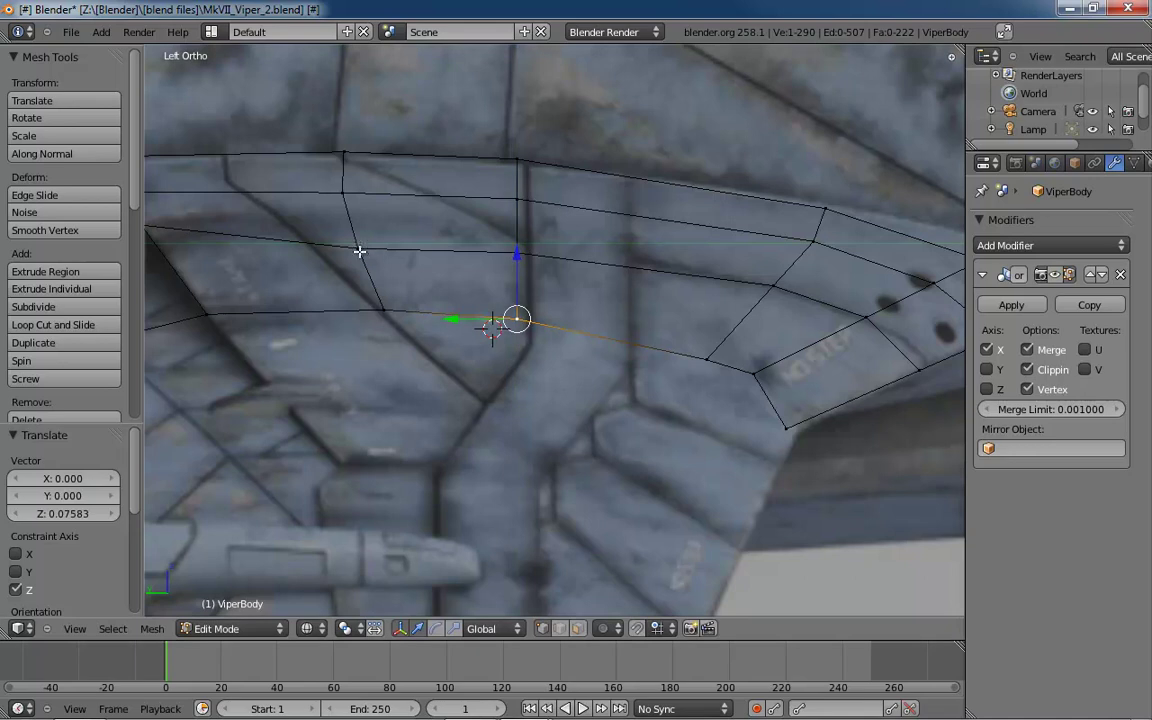
- Raise the middle-row vertex ahead of the vertical panel line about 0.053 in Z, and the one on the line about 0.018
right_click(359, 251)
key("g")
key("z")
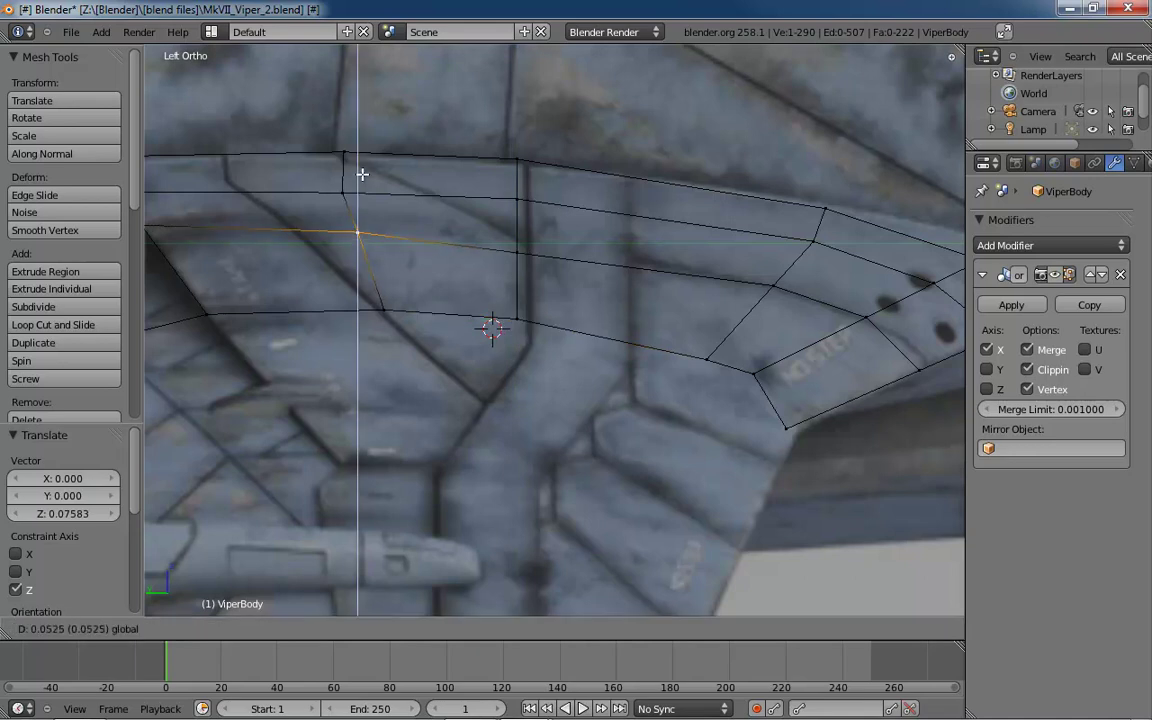
left_click(362, 174)
right_click(517, 251)
key("g")
key("z")
left_click(518, 183)
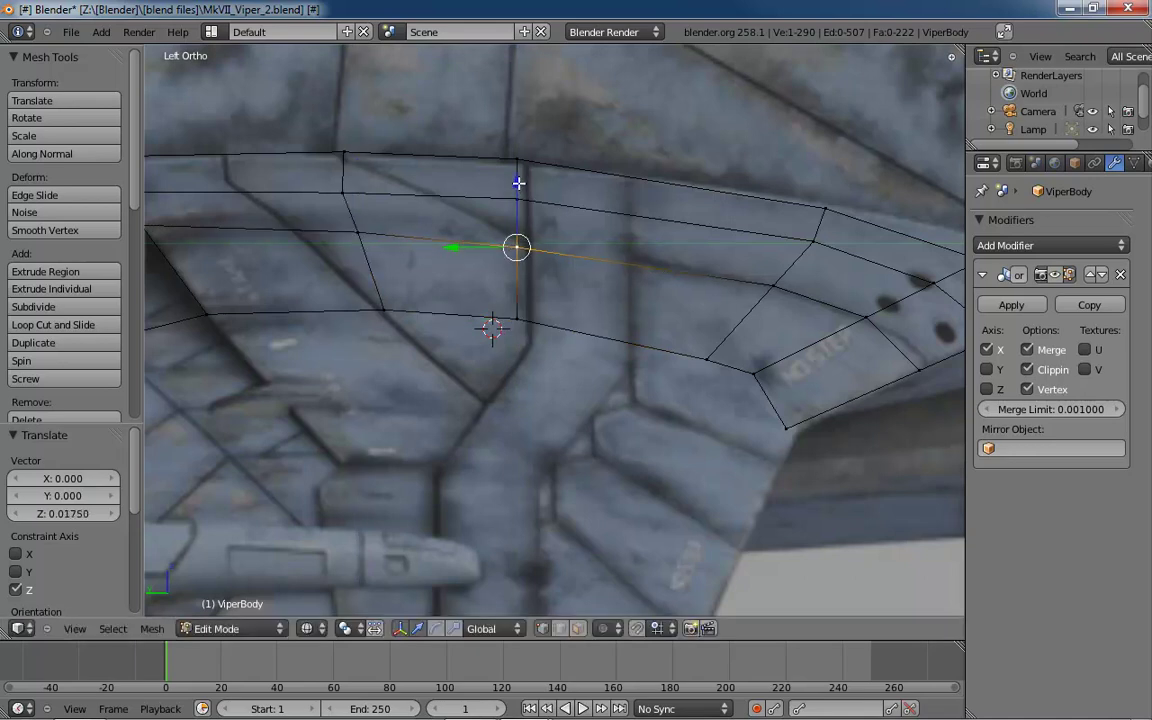
- In the back view, raise the second-row vertex at the panel-line column about 0.042 in Z toward the wing's upper outline
key("ctrl+KP_1")
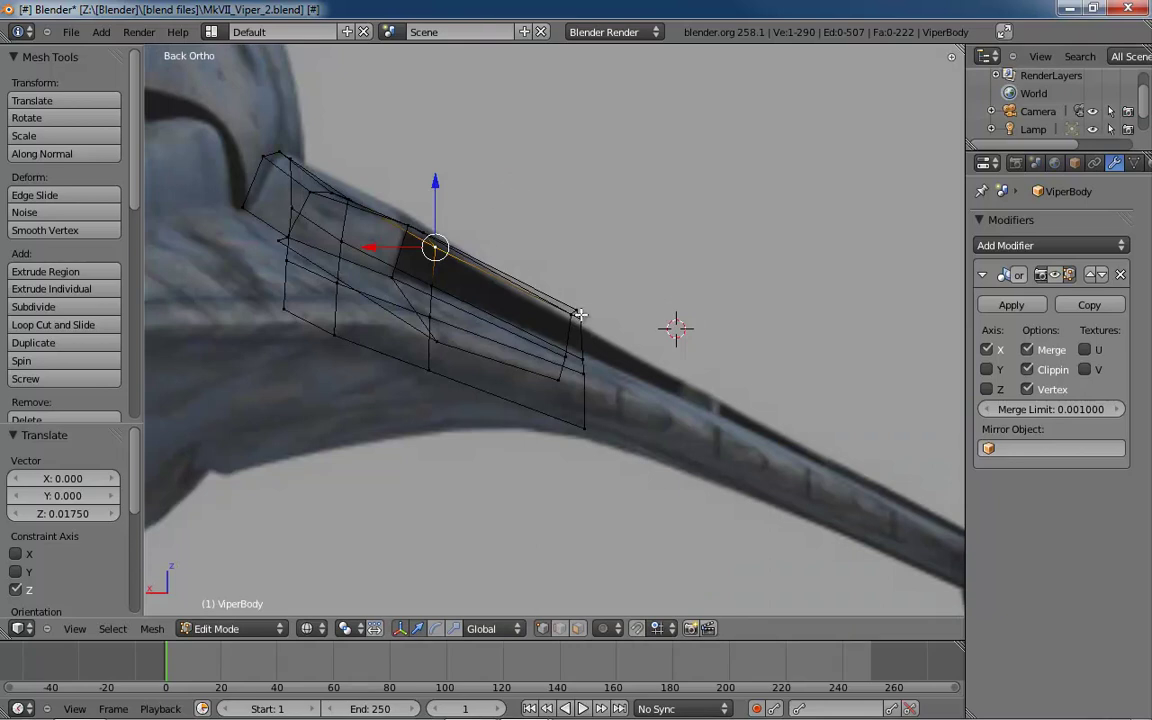
middle_click_drag(408, 283, 473, 465, "shift")
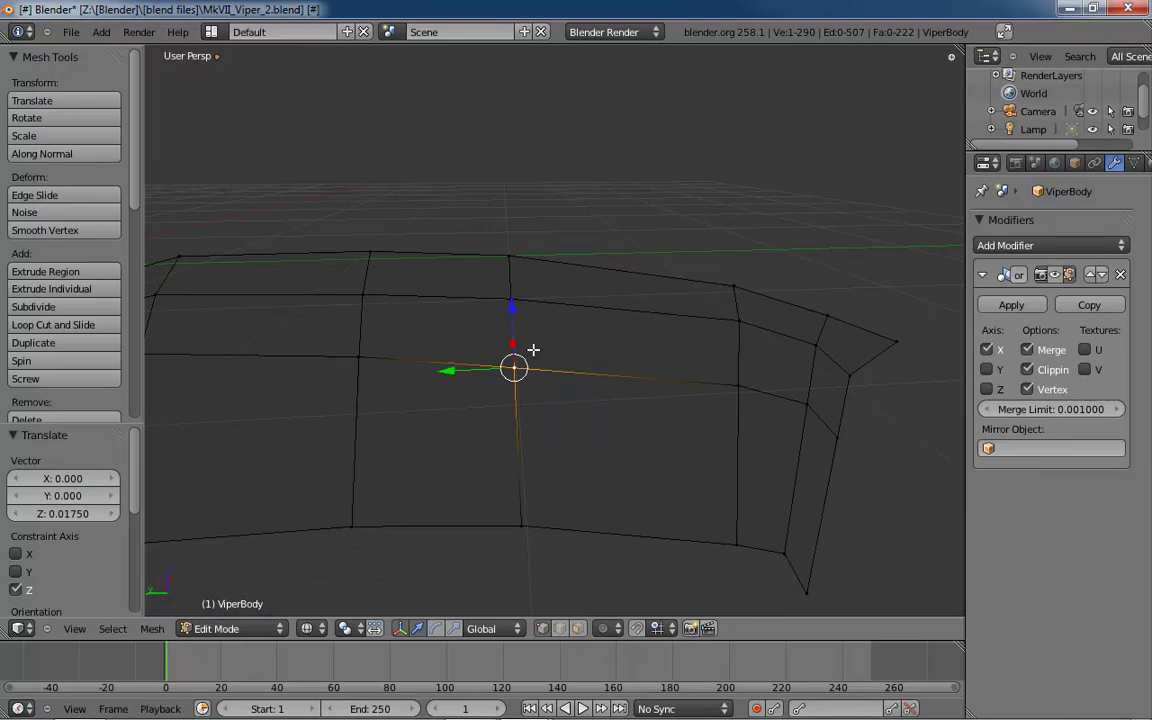
key("ctrl+KP_3")
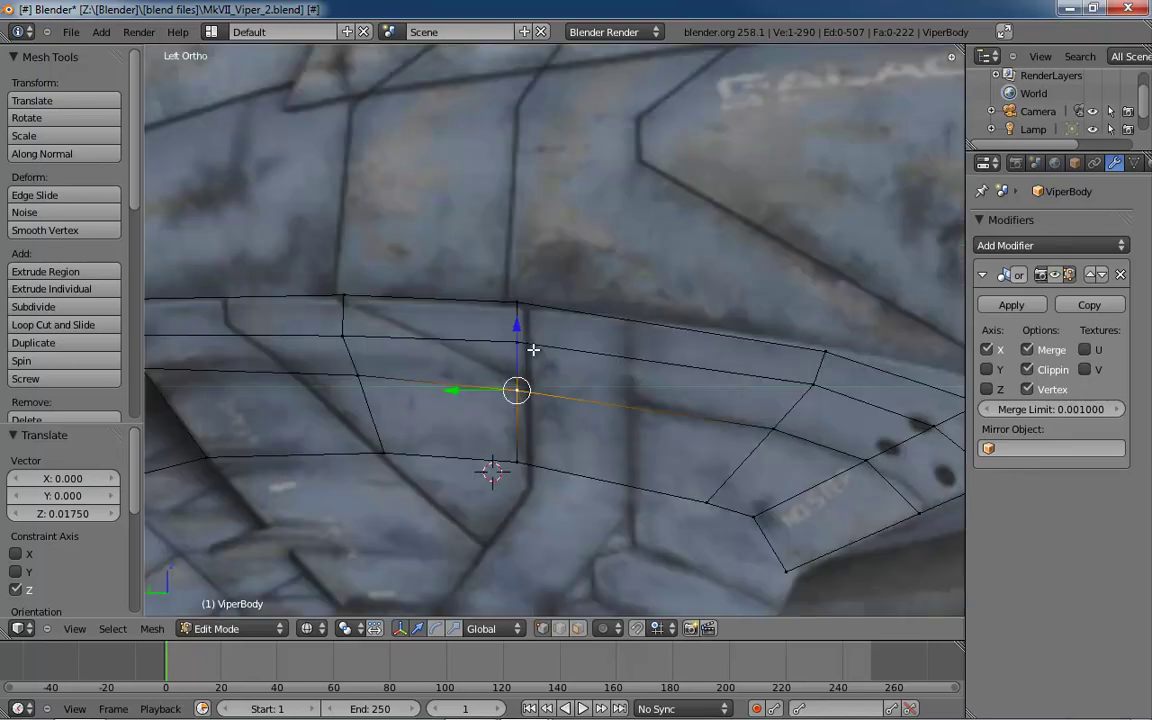
key("ctrl+KP_1")
scroll(442, 357, "up", 8)
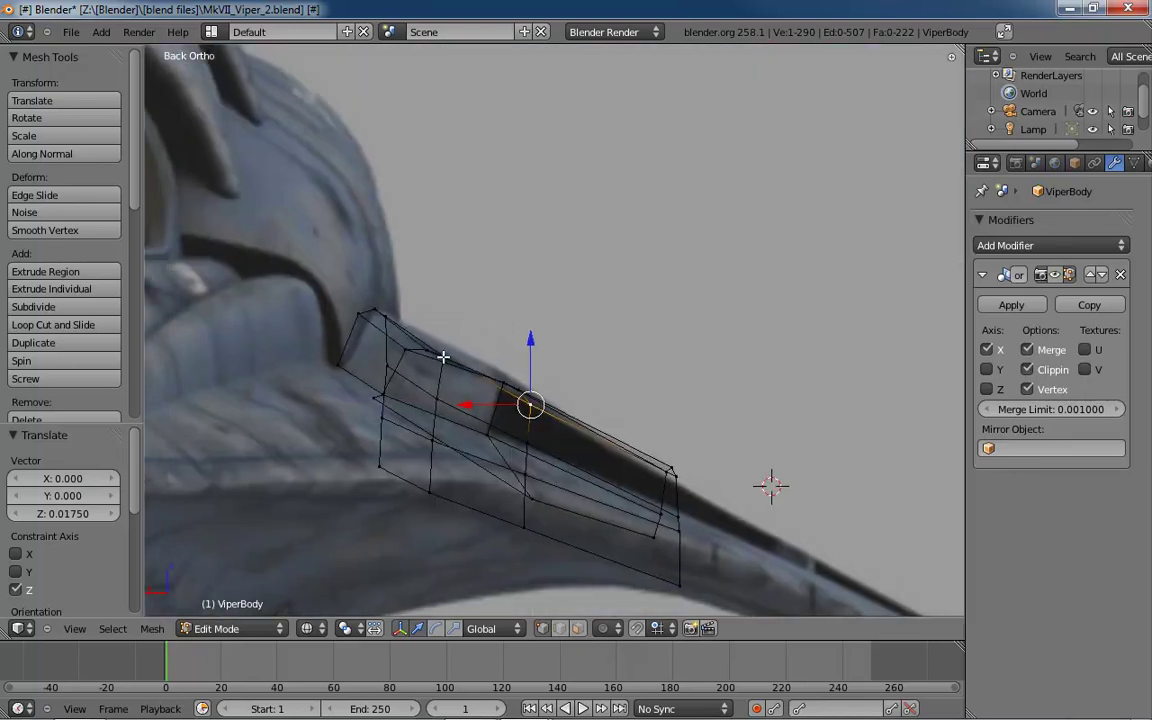
right_click(447, 351)
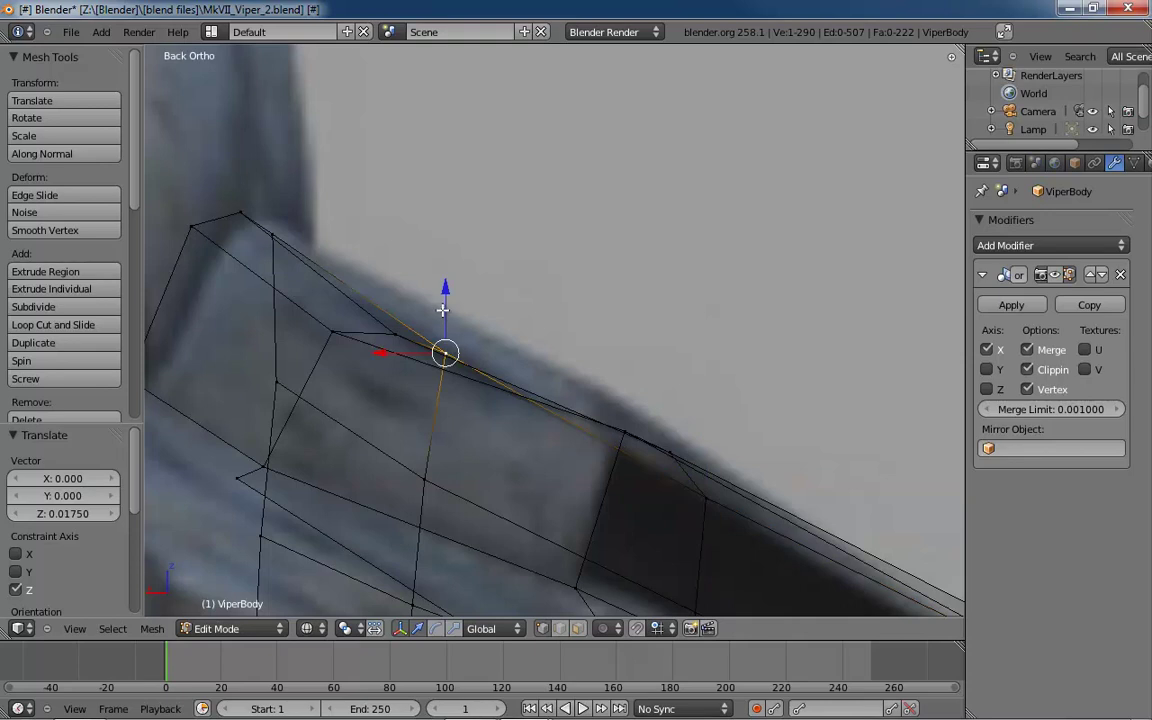
key("g")
key("z")
left_click(398, 318)
- Raise the next two second-row vertices about 0.040 and 0.056 in Z to follow the back reference's upper outline
right_click(398, 322)
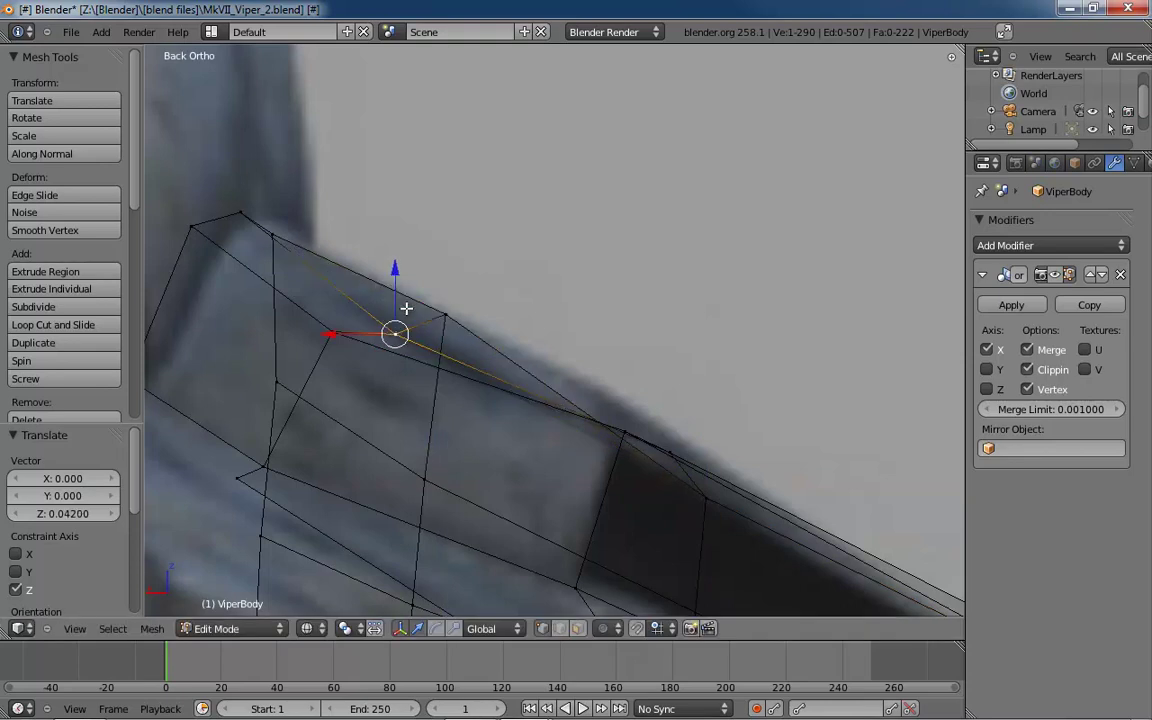
key("g")
key("z")
left_click(321, 311)
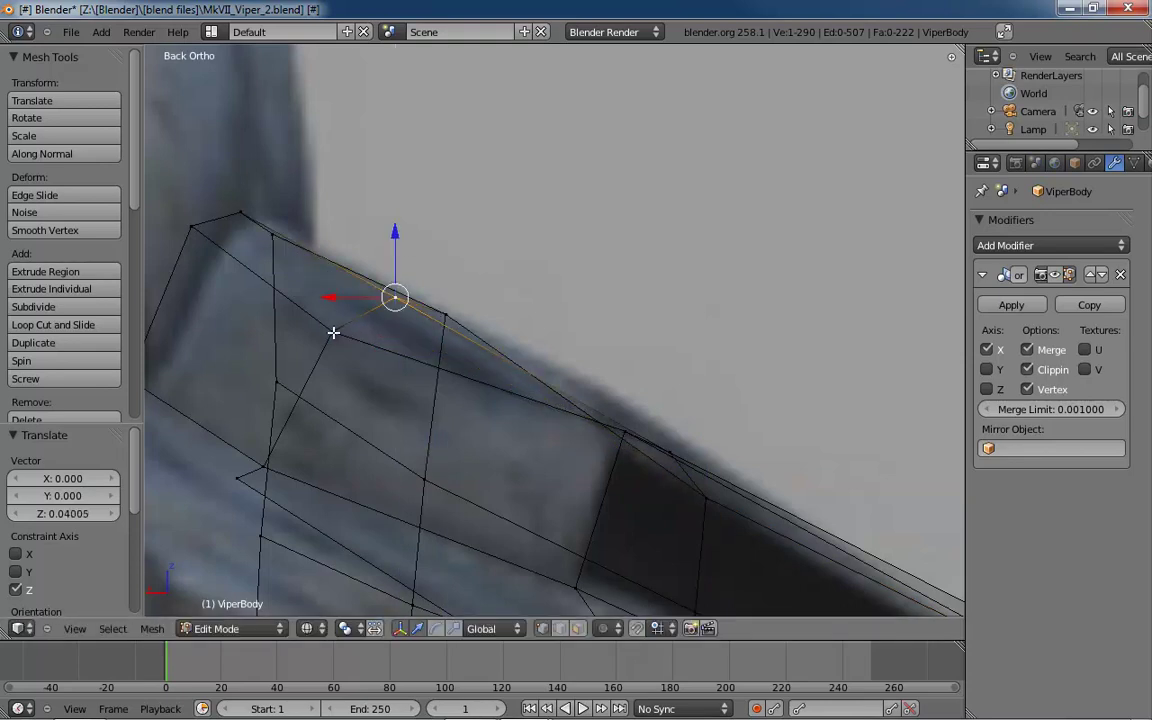
right_click(333, 332)
key("g")
key("z")
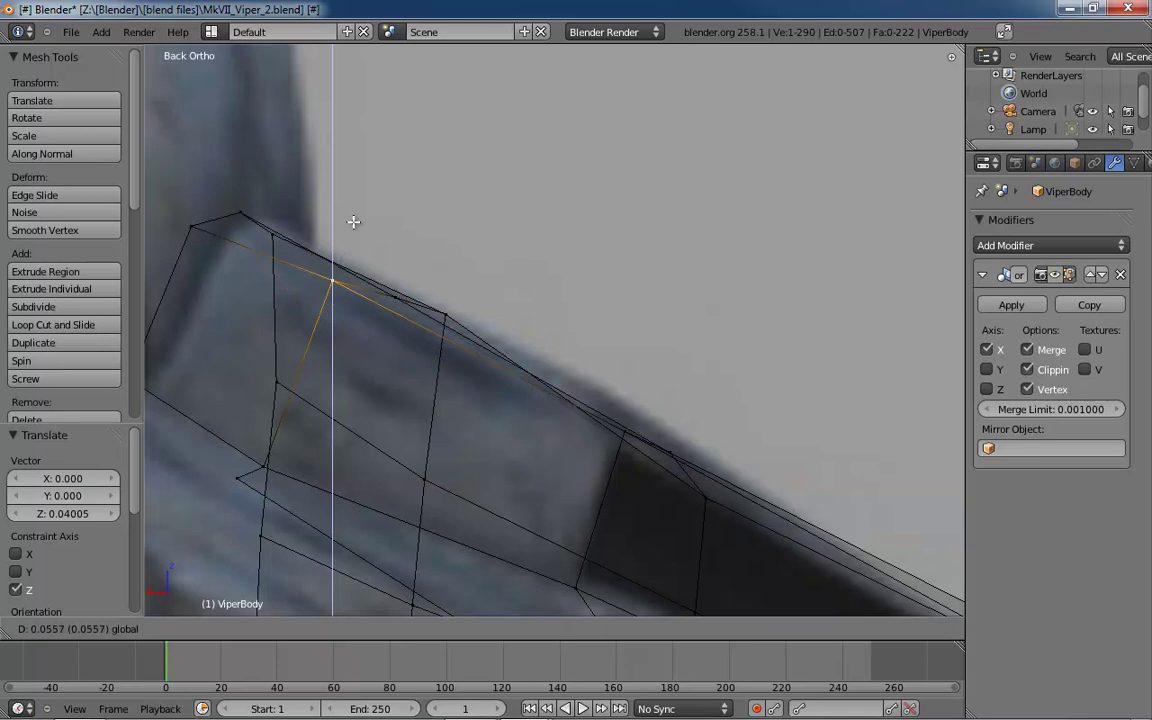
left_click(353, 222)
middle_click_drag(600, 405, 365, 322, "shift")
middle_click_drag(460, 404, 411, 345, "shift")
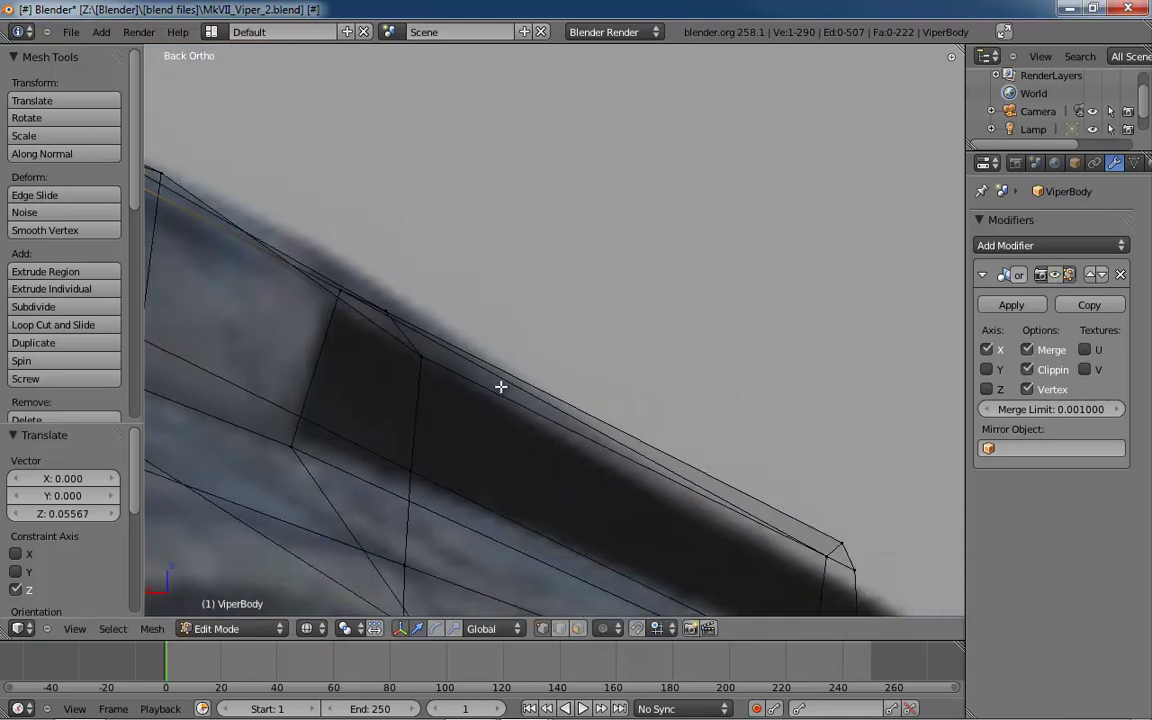
- Raise the two middle-row vertices near the dark panel's upper corner about 0.013 and 0.010 in Z along the back reference
right_click(340, 289)
left_click_drag(340, 226, 342, 212)
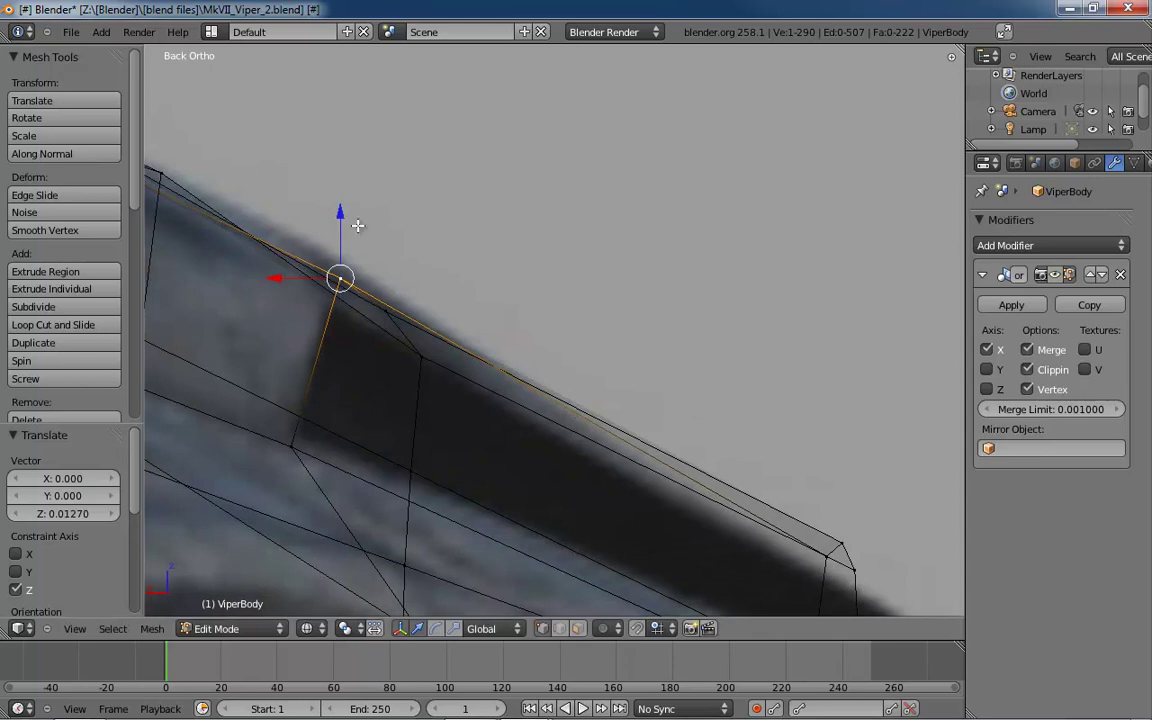
right_click(389, 309)
left_click_drag(392, 284, 396, 243)
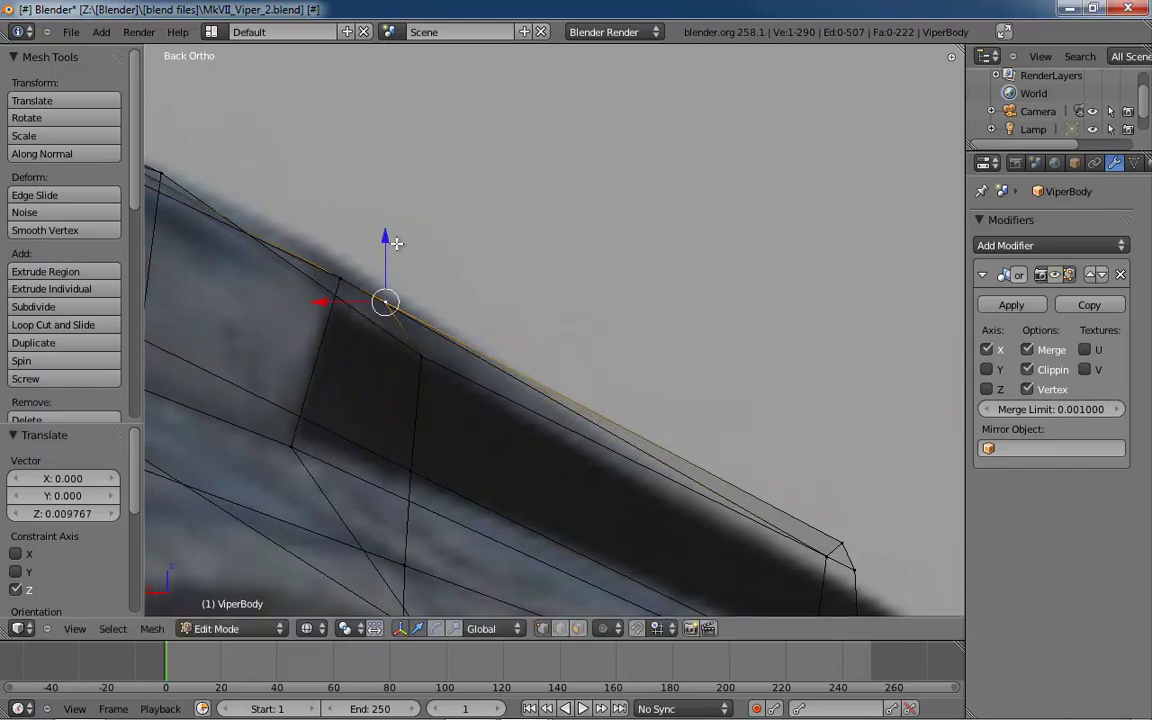
- Lower the second-row vertex at the panel-line column about 0.027 in Z, and check the surface curvature in perspective
right_click(423, 352)
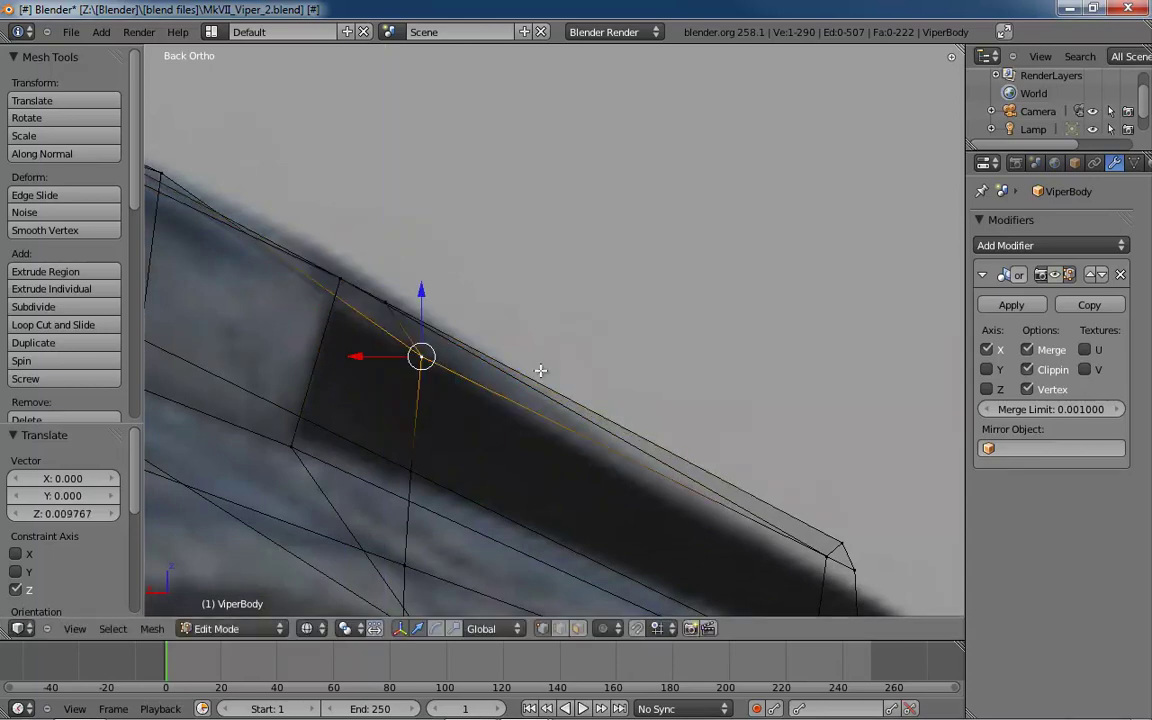
middle_click_drag(479, 411, 585, 474, "shift")
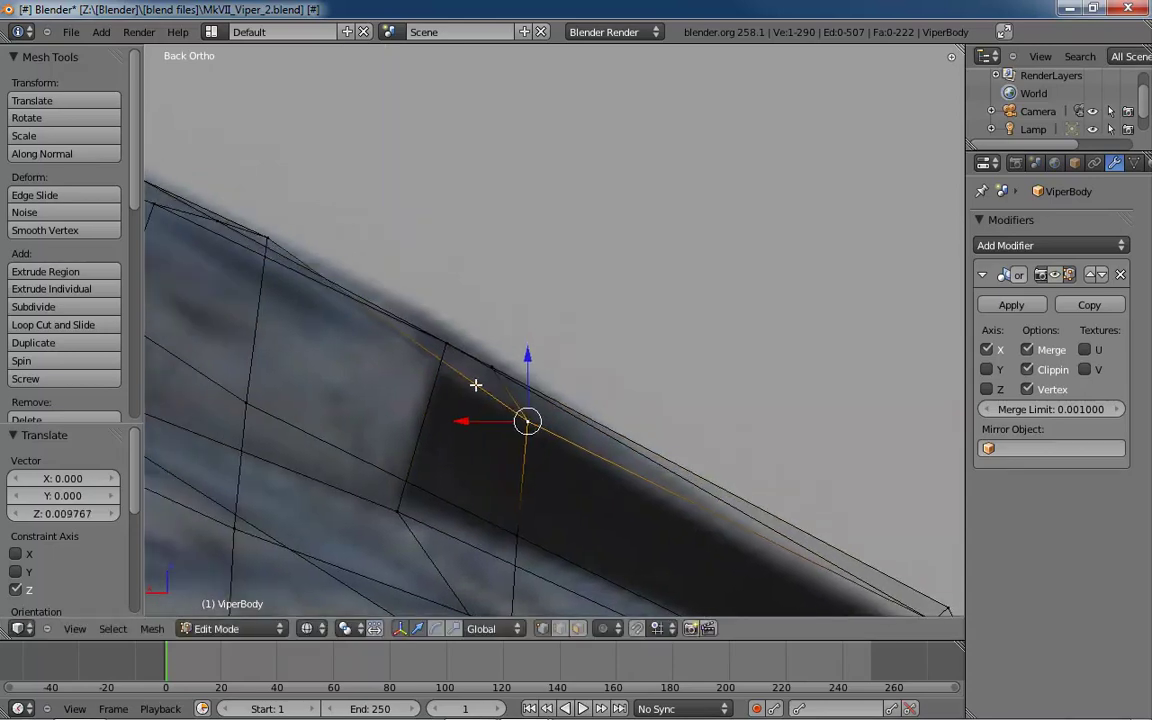
right_click(267, 238)
left_click_drag(267, 189, 262, 215)
middle_click_drag(290, 229, 502, 411)
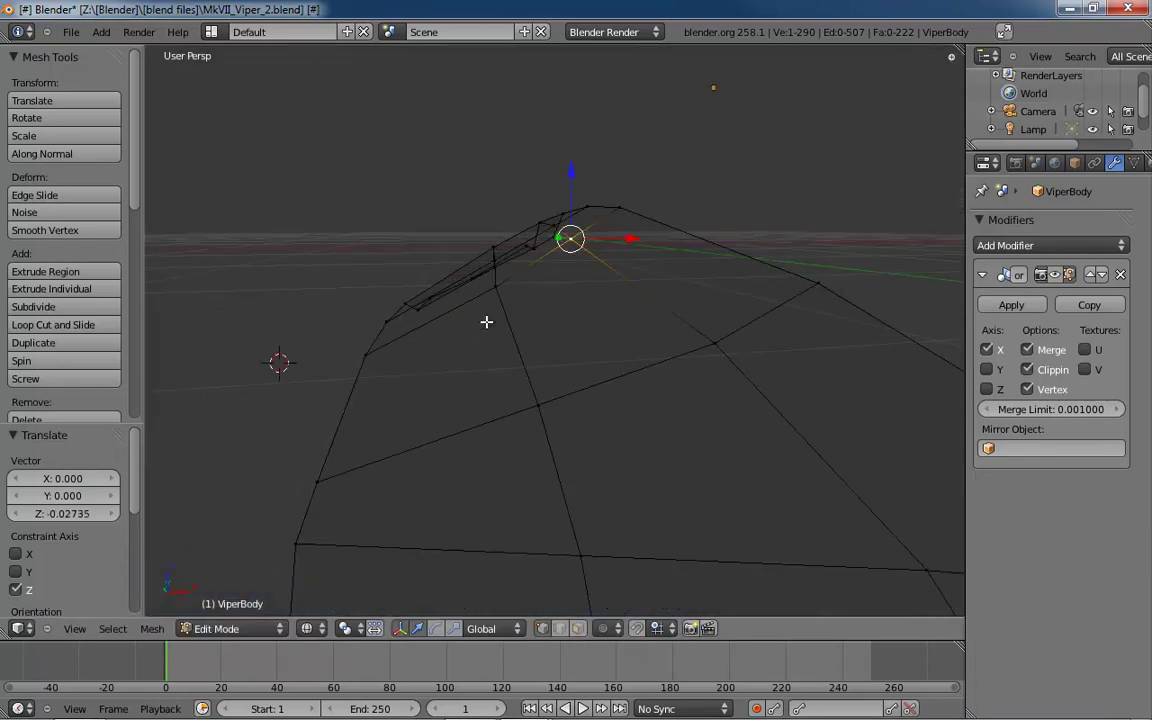
mouse_move(486, 321)
middle_mouse_down()
mouse_move(486, 296)
mouse_move(507, 291)
mouse_move(514, 327)
mouse_move(498, 340)
middle_mouse_up()
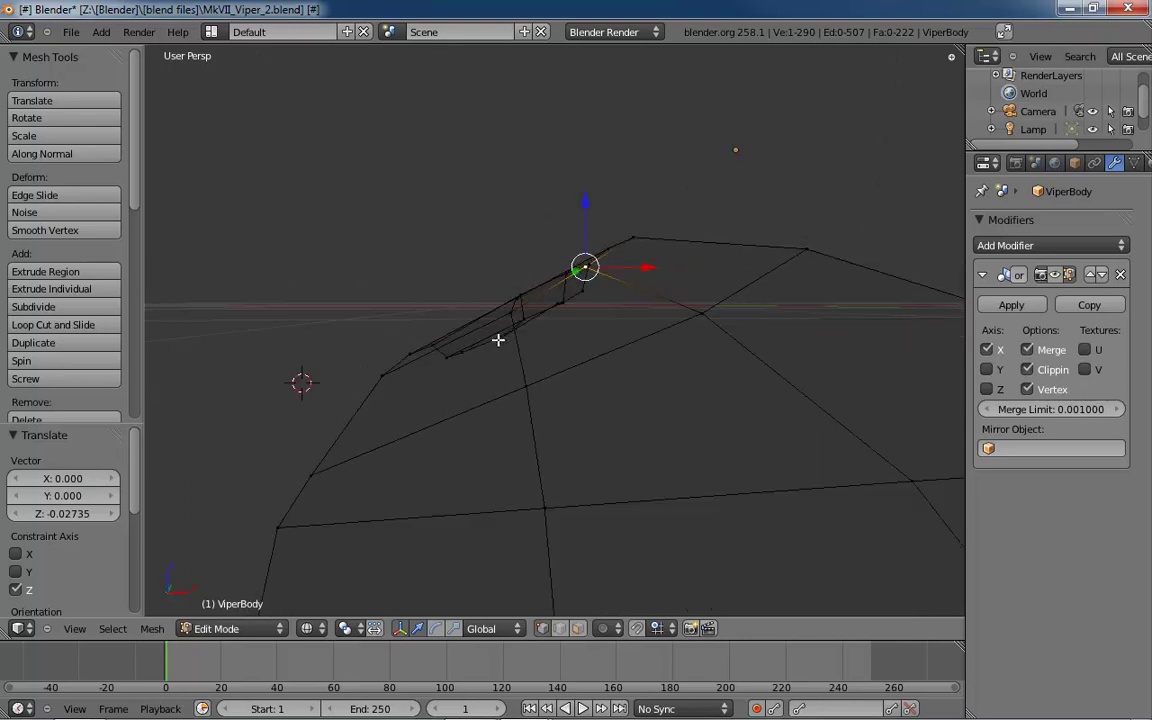
- Nudge the middle-row vertex at the panel-line column in X, raise it about 0.020 in Z, and review the mesh in solid shading
right_click(512, 313)
left_click_drag(551, 310, 557, 310)
left_click_drag(514, 254, 517, 249)
mouse_move(517, 249)
middle_mouse_down()
mouse_move(512, 357)
mouse_move(602, 460)
mouse_move(538, 484)
mouse_move(645, 442)
mouse_move(535, 496)
mouse_move(621, 518)
mouse_move(563, 504)
middle_mouse_up()
key("z")
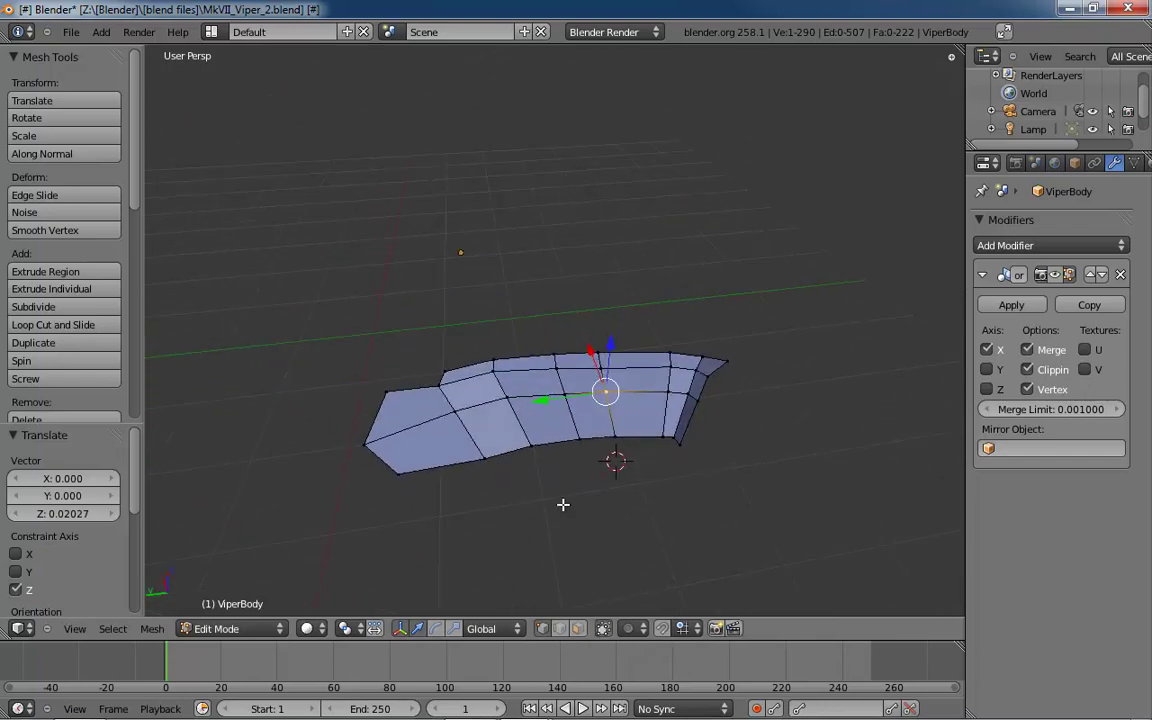
key("KP_7")
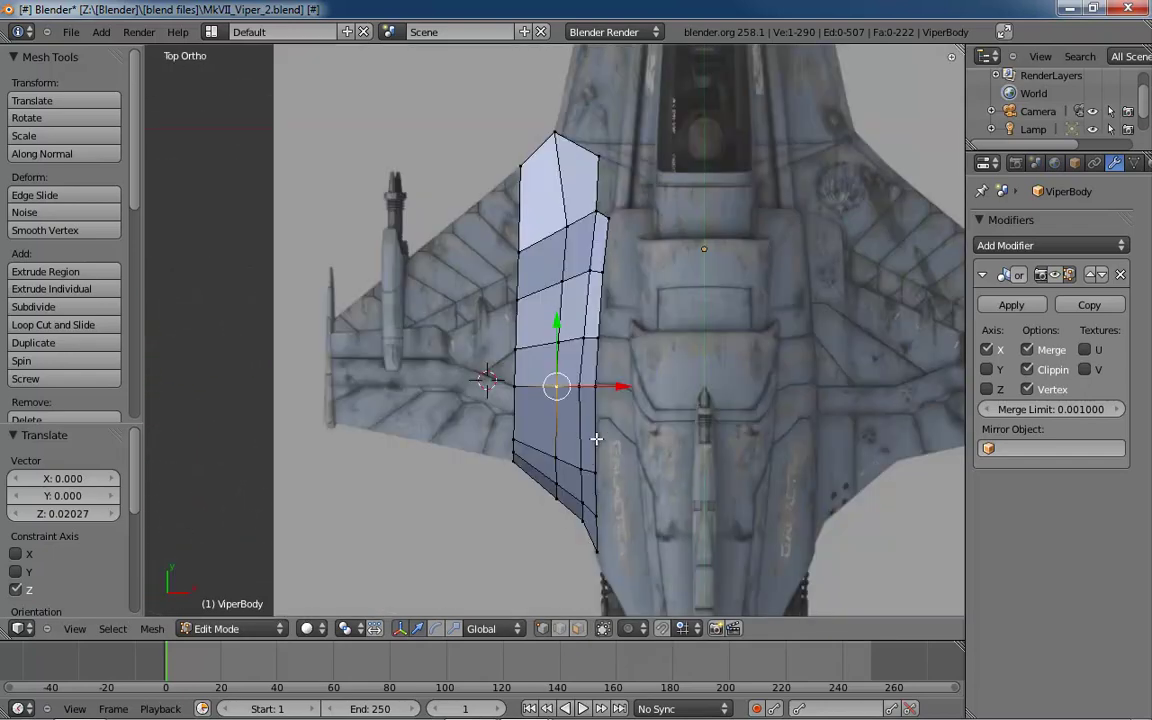
middle_click_drag(515, 386, 606, 257)
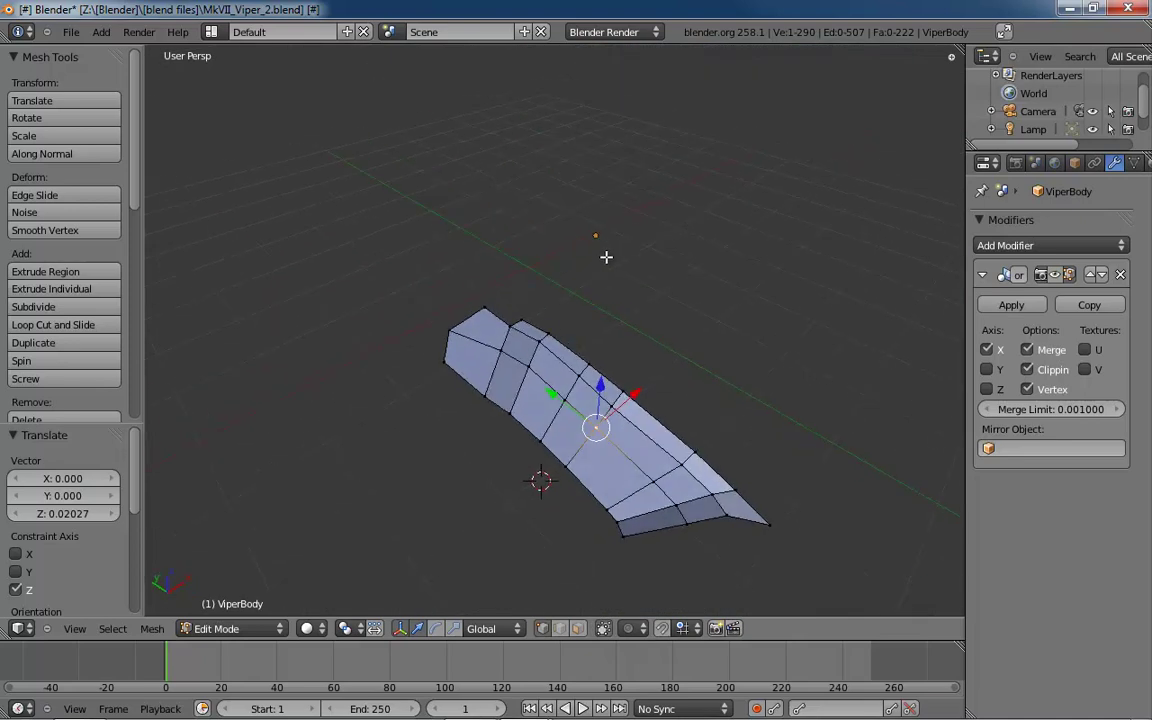
- In the left side view, move the rear outer corner vertex about -0.066 in Y and 0.020 in Z onto the wing's trailing corner
key("KP_3")
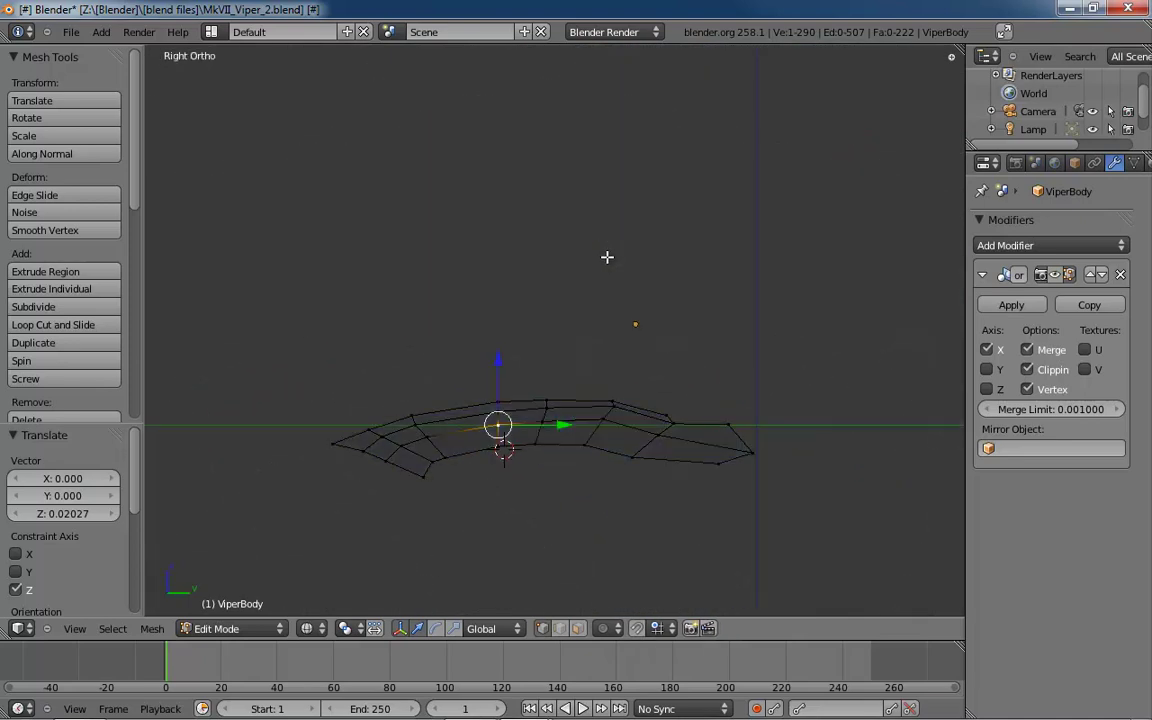
key("ctrl+KP_3")
middle_click_drag(588, 525, 590, 473, "shift")
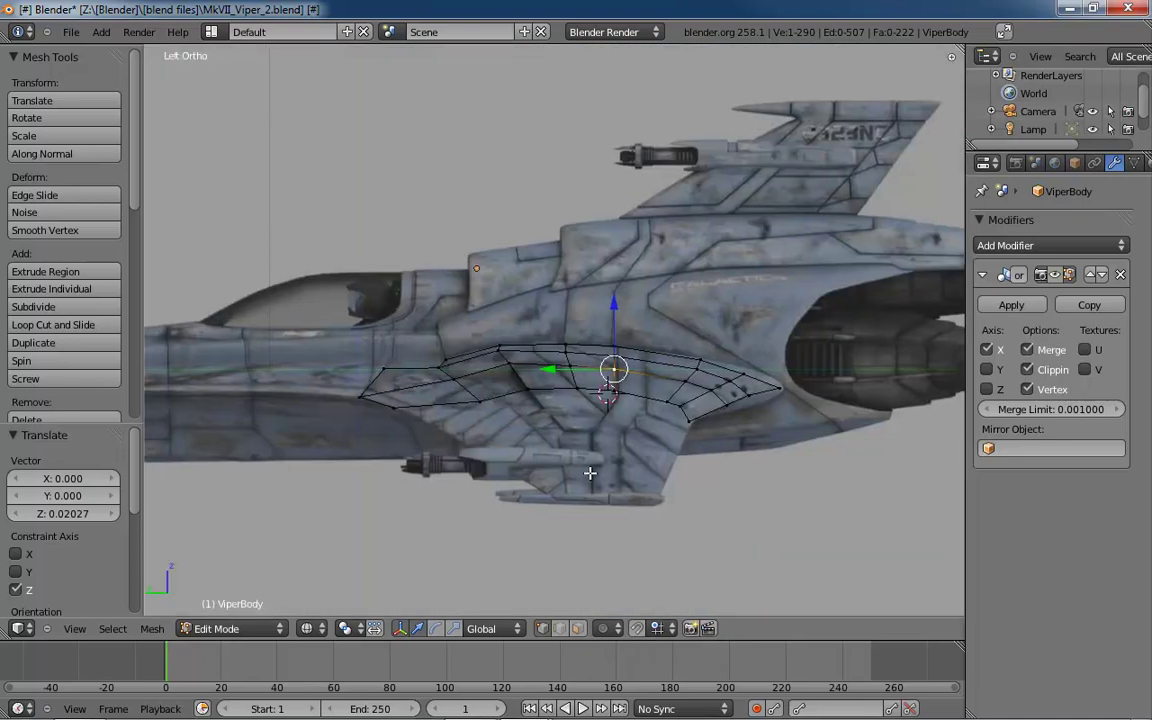
scroll(555, 406, "up", 5)
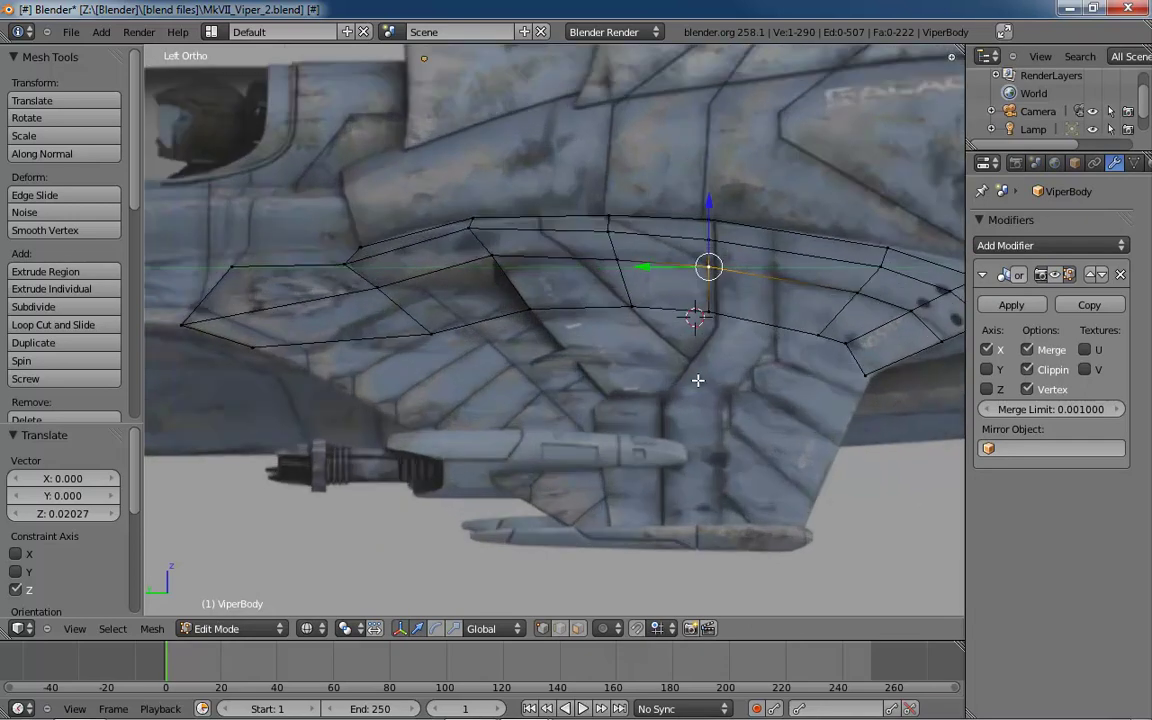
middle_click_drag(697, 380, 595, 392, "shift")
right_click(724, 392)
key("g")
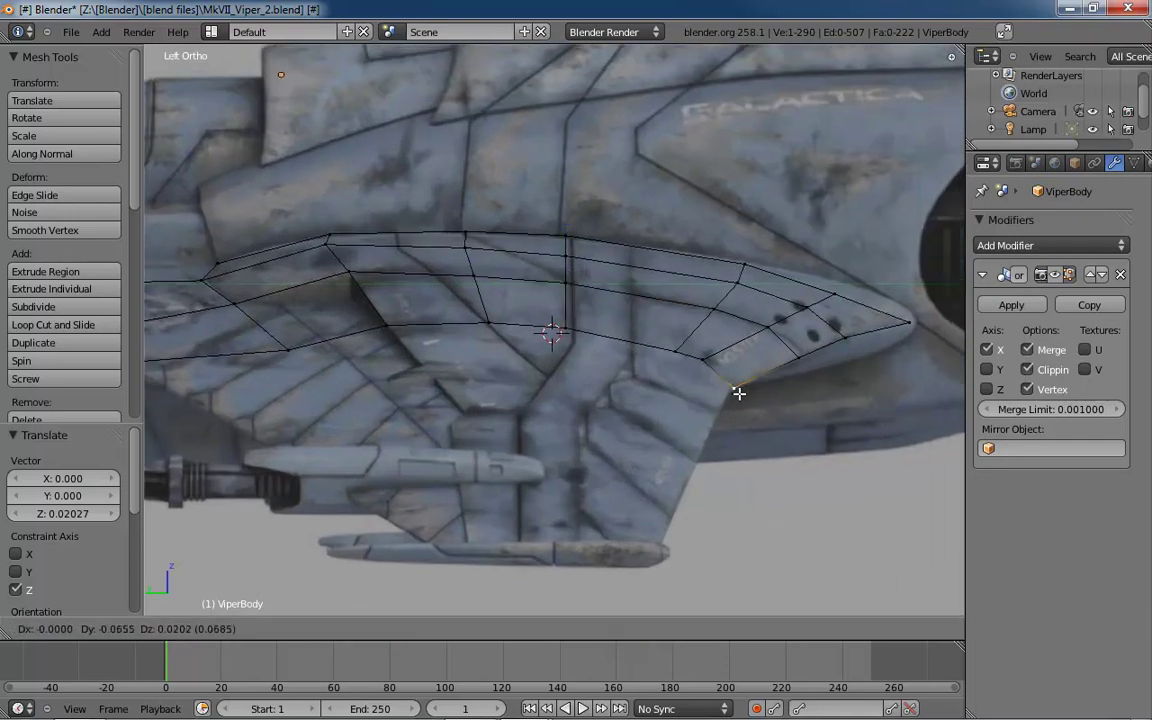
left_click(736, 390)
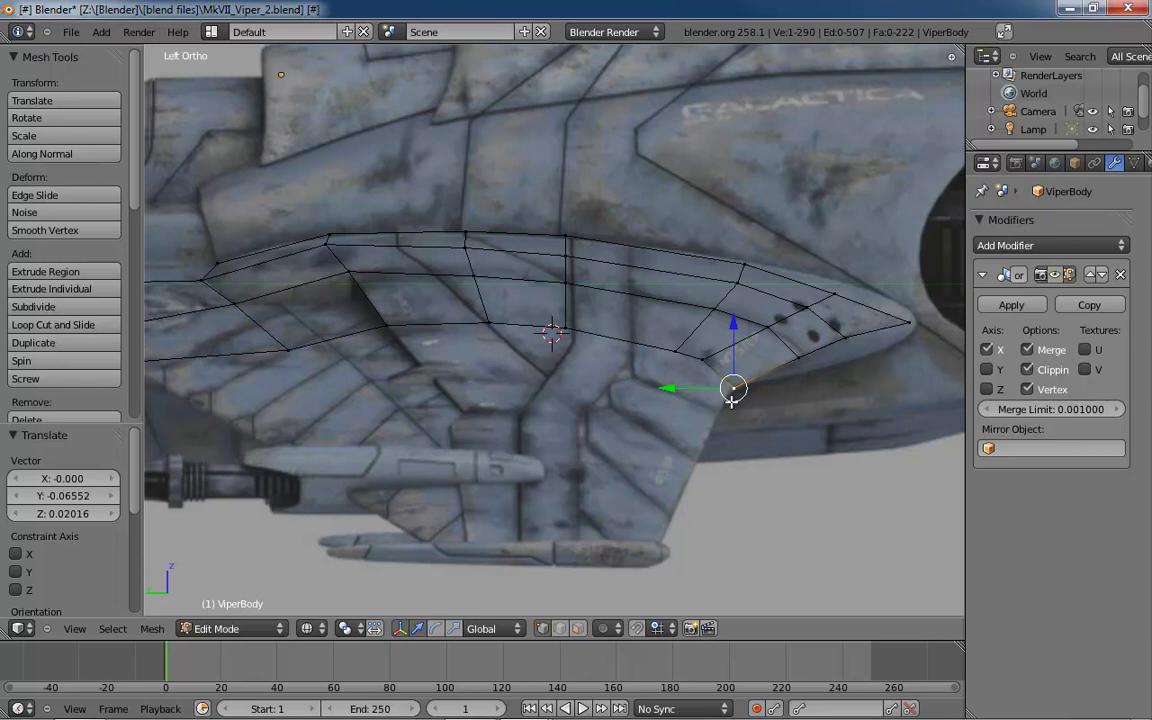
- Move the vertex next to the rear outer corner about -0.071 in Y and -0.040 in Z in the side view
right_click(704, 360)
key("g")
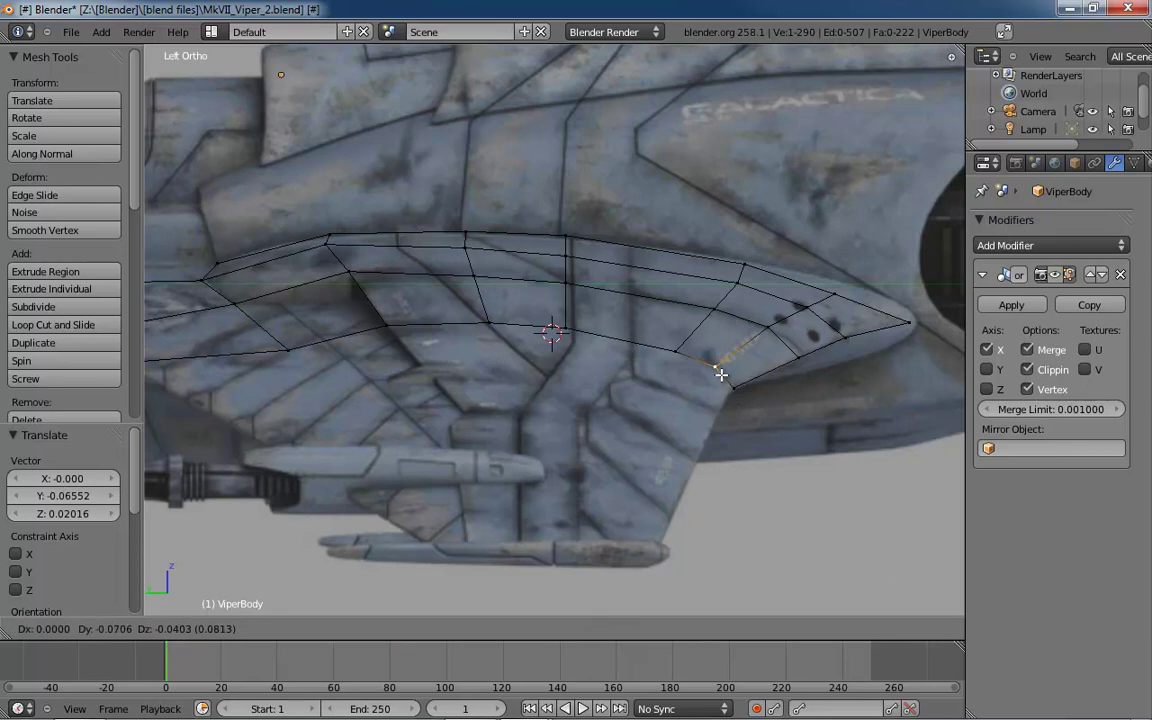
left_click(720, 373)
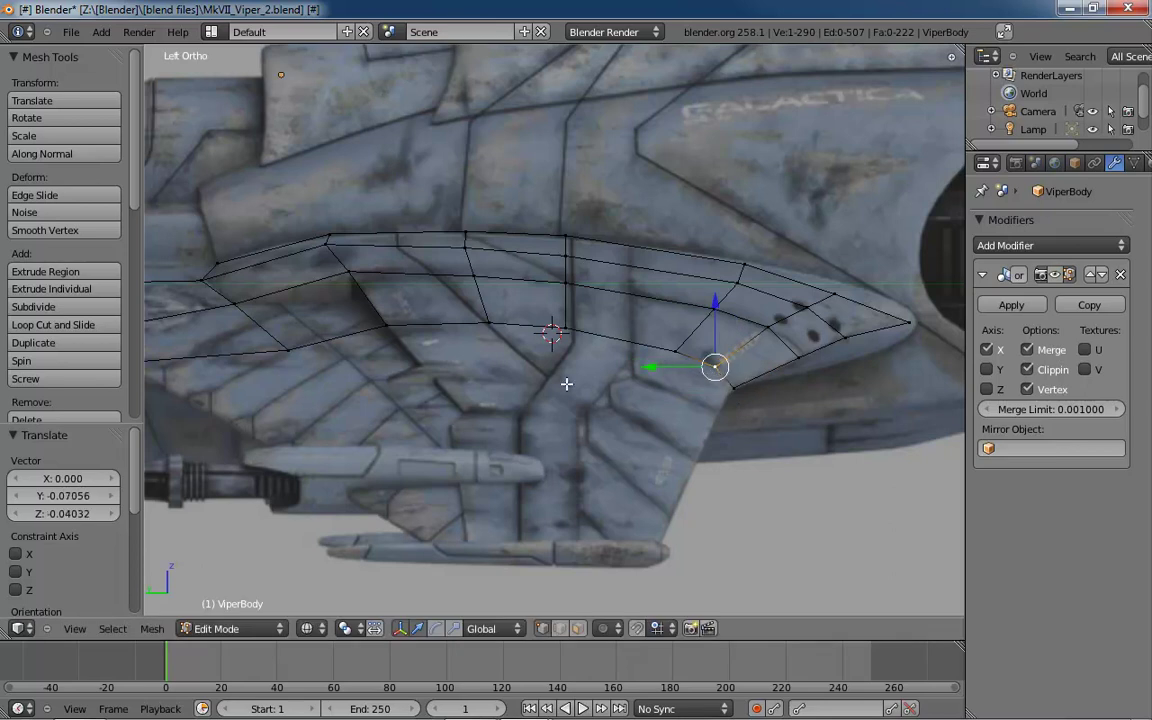
- Extrude the wing root's outer edge loop to the wingtip in the top view, about -2.121 in X and -0.303 in Y
middle_click_drag(566, 383, 620, 371, "shift")
key("ctrl+Tab")
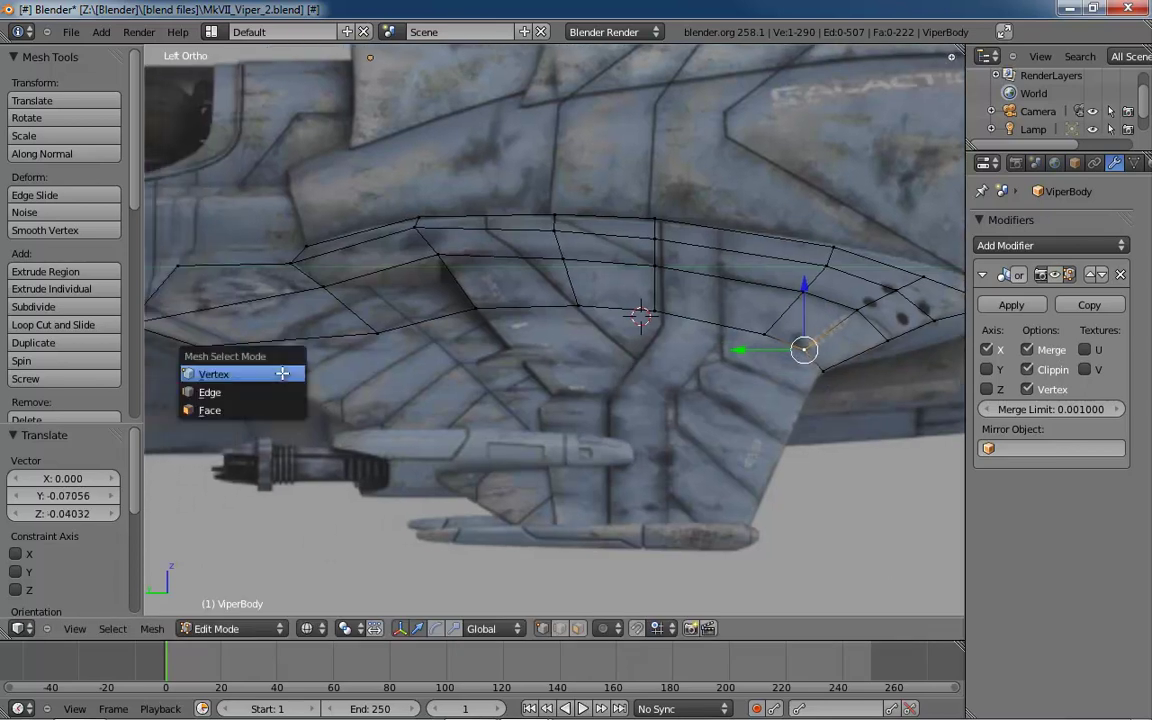
left_click(281, 391)
right_click(270, 343)
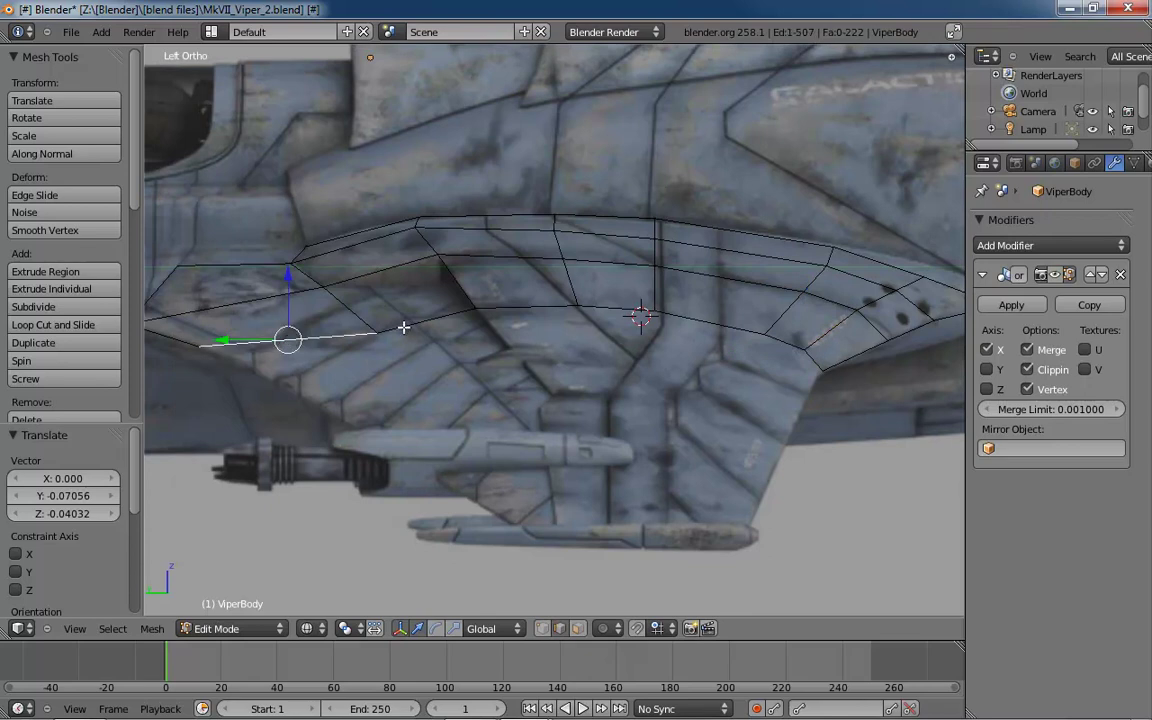
right_click(403, 327, "alt")
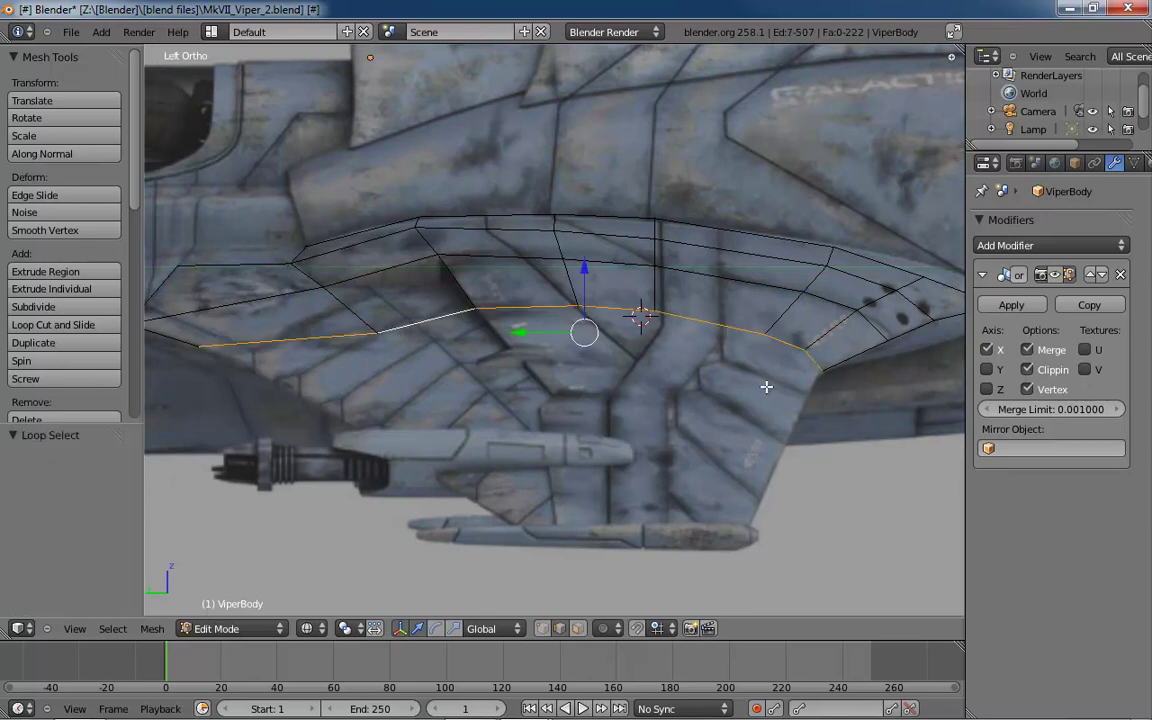
key("KP_7")
scroll(766, 386, "down", 5)
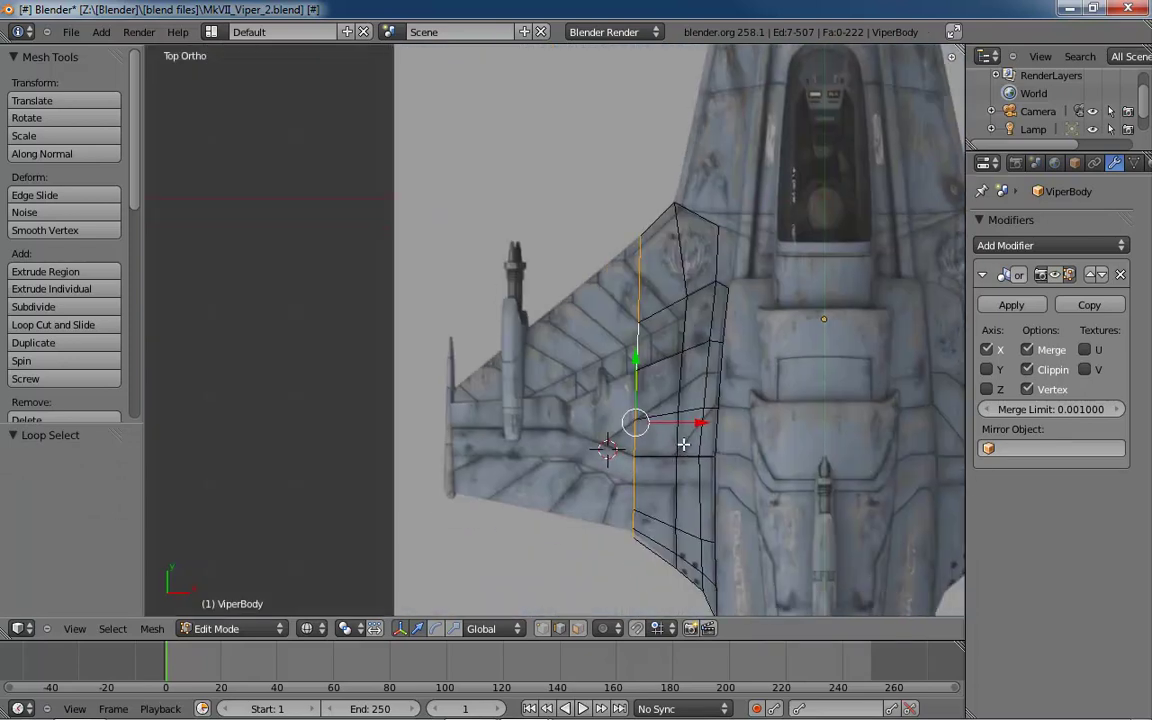
key("e")
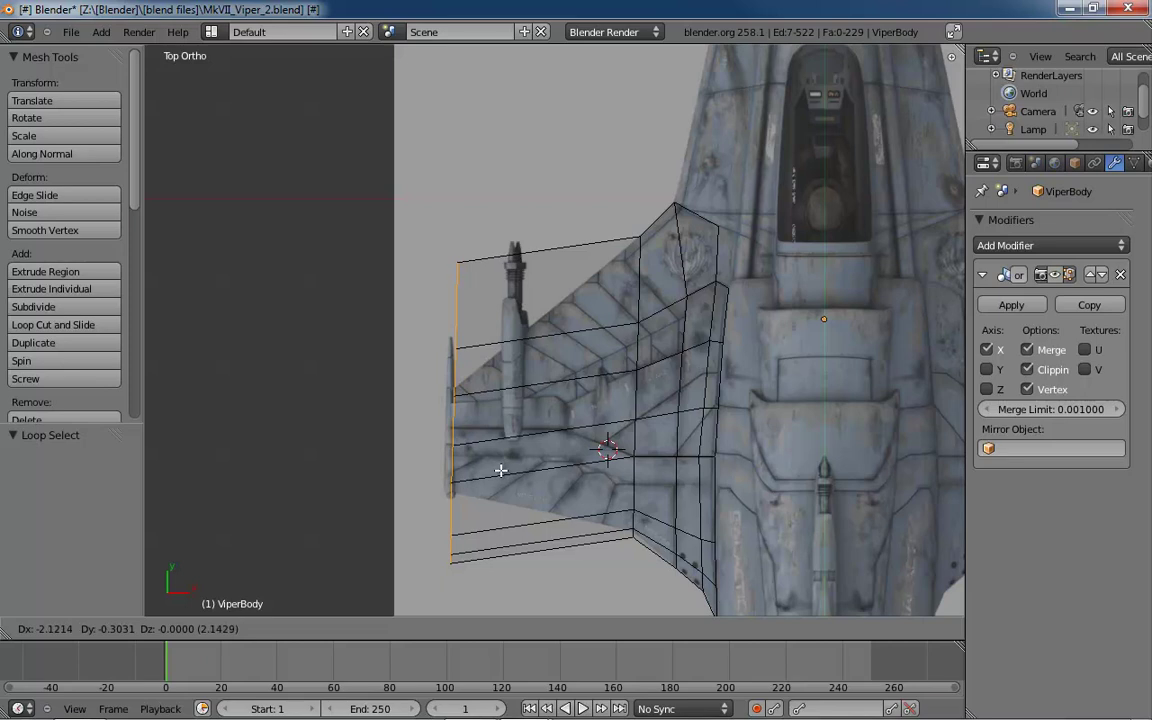
left_click(501, 469)
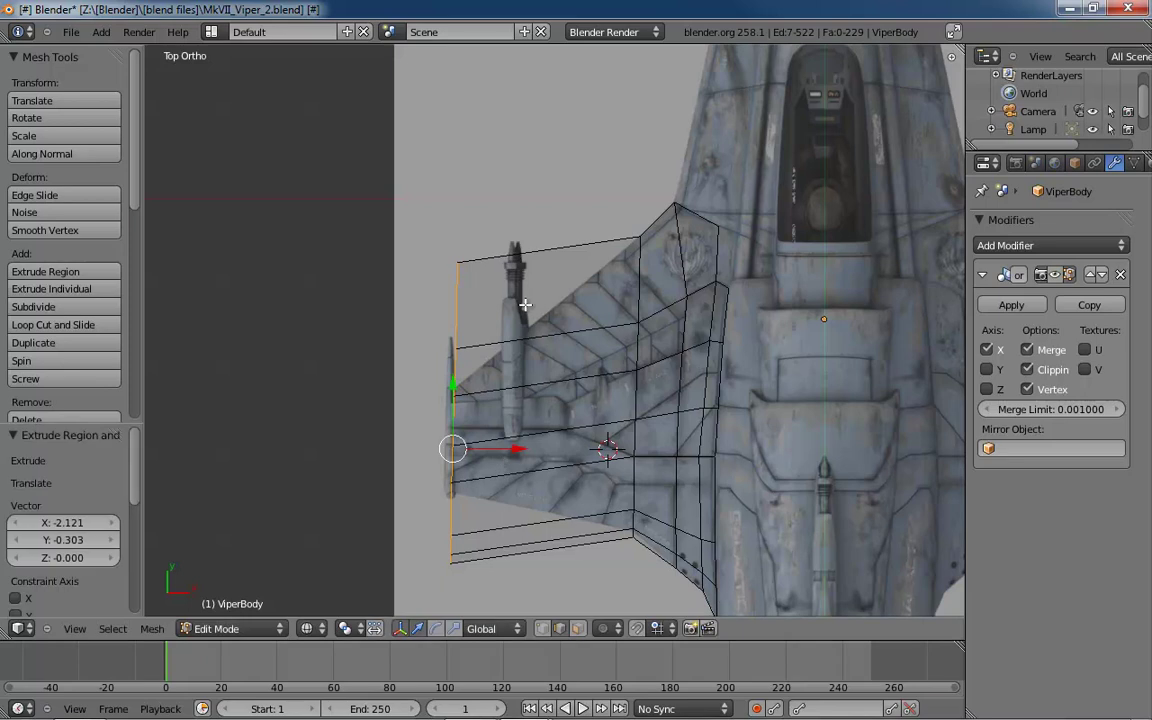
- Scale the extruded wingtip edges to about 0.348 along Y and flatten them to about 0.048 along X
key("s")
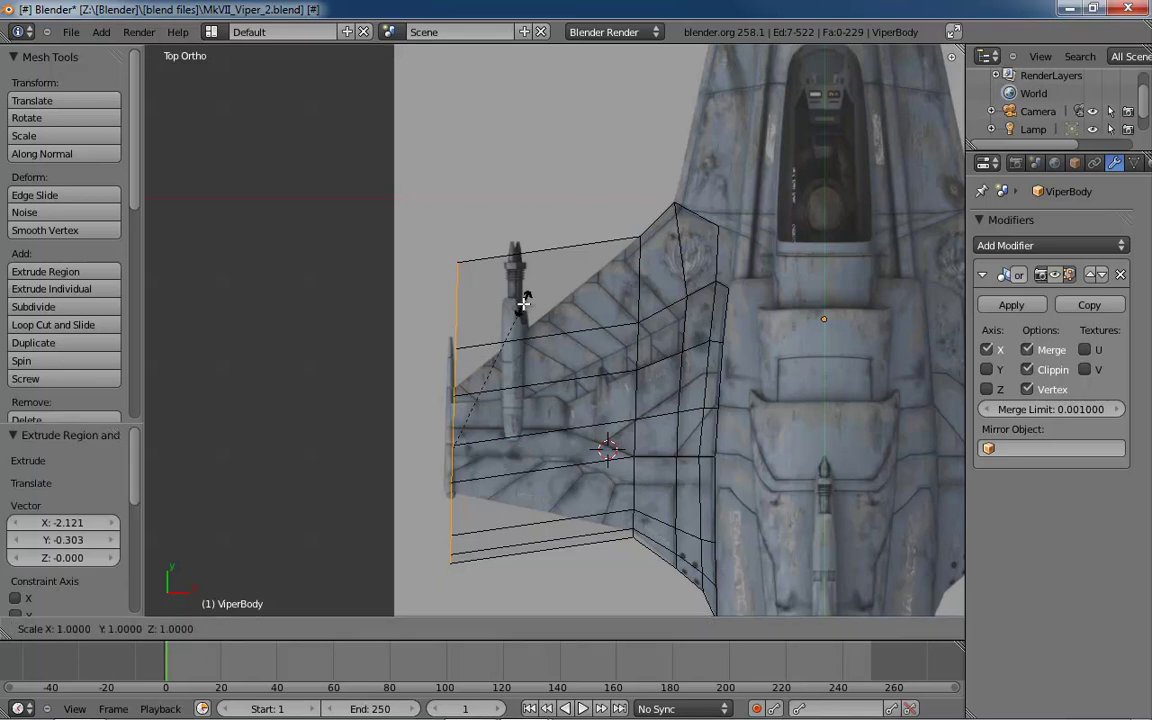
key("y")
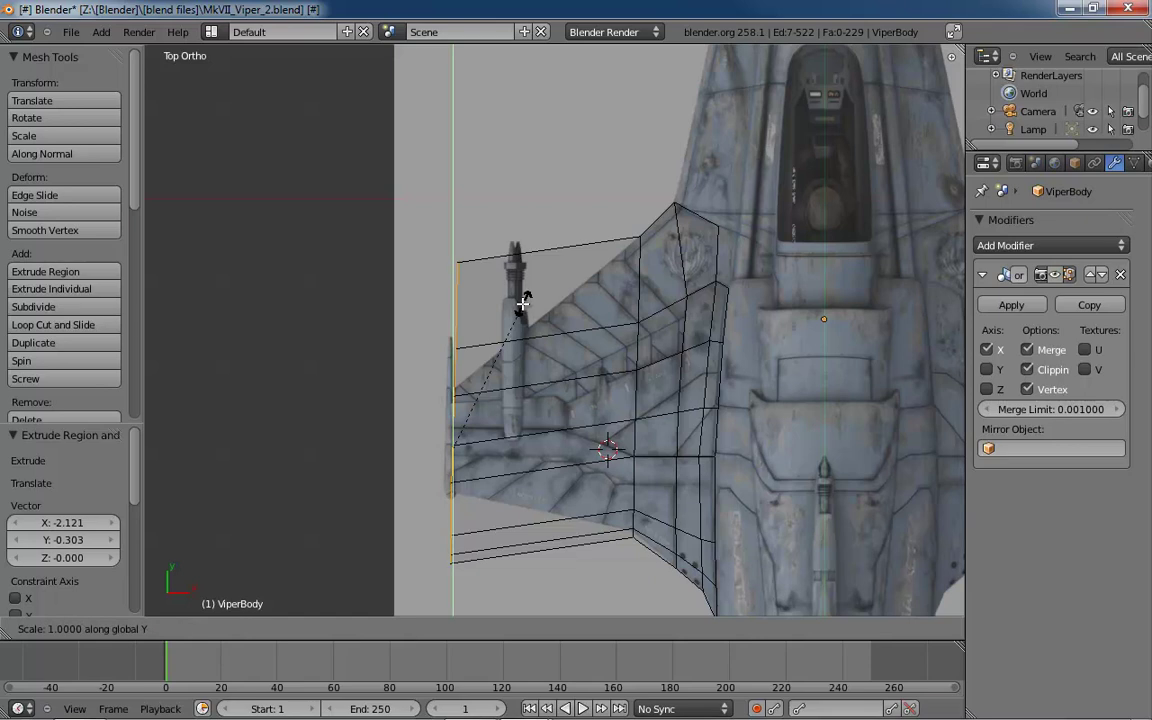
left_click(480, 398)
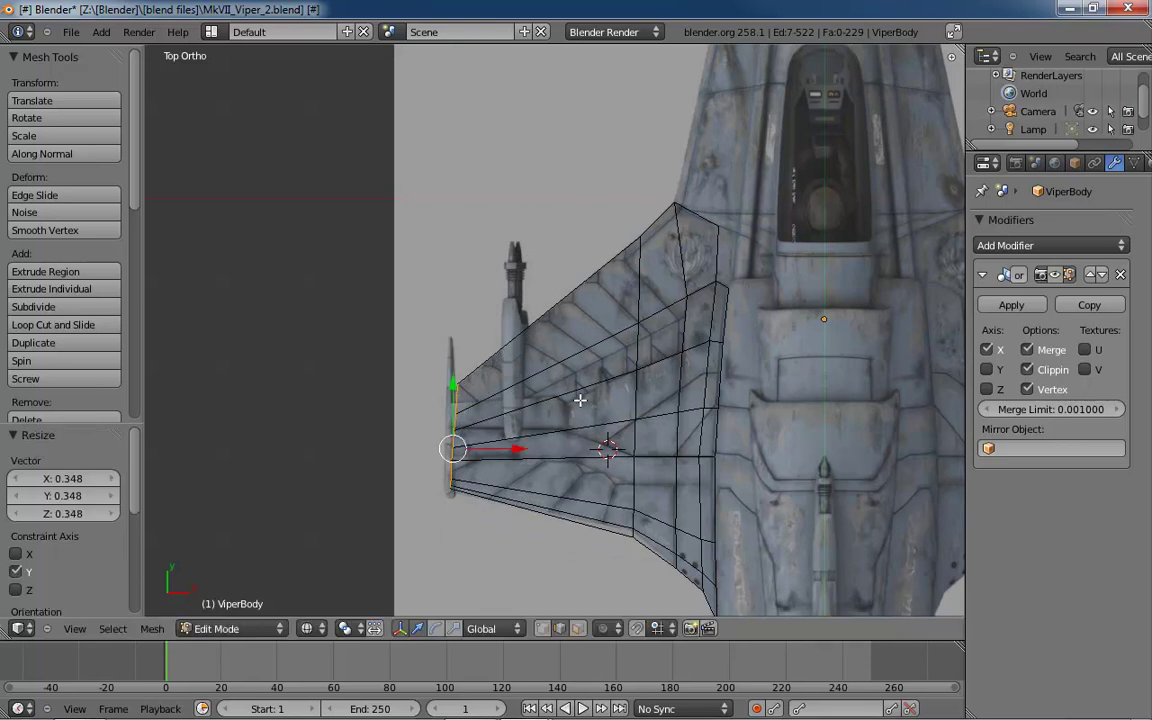
key("s")
key("x")
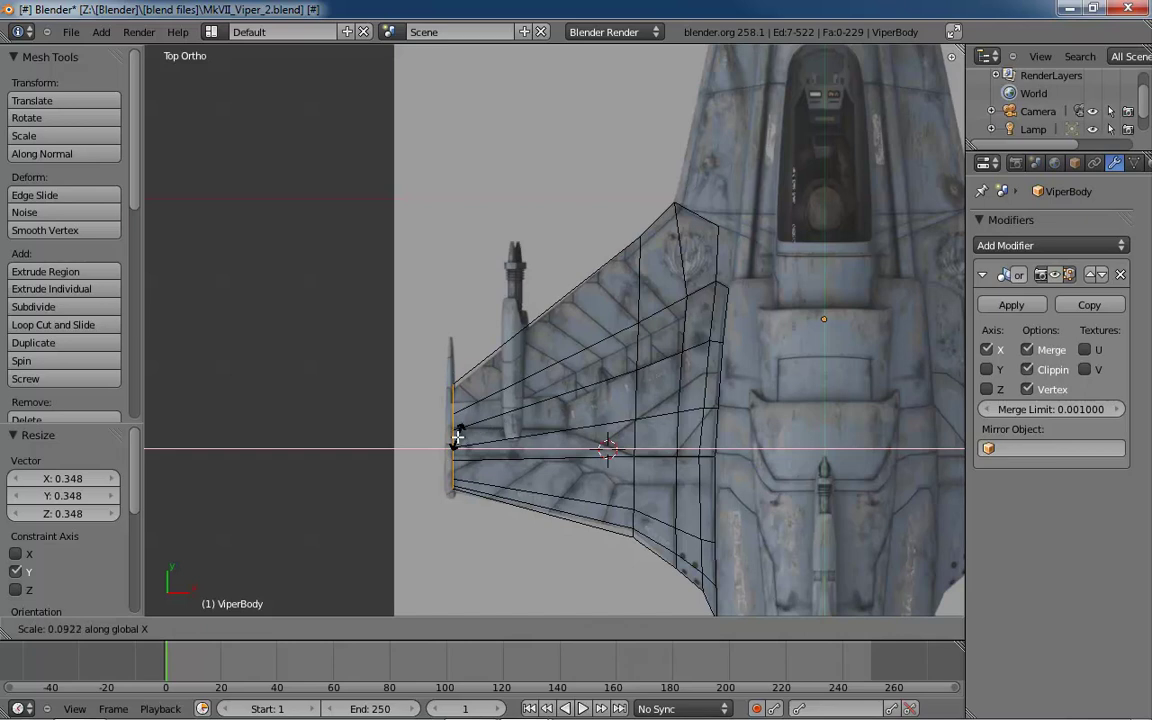
left_click(455, 447)
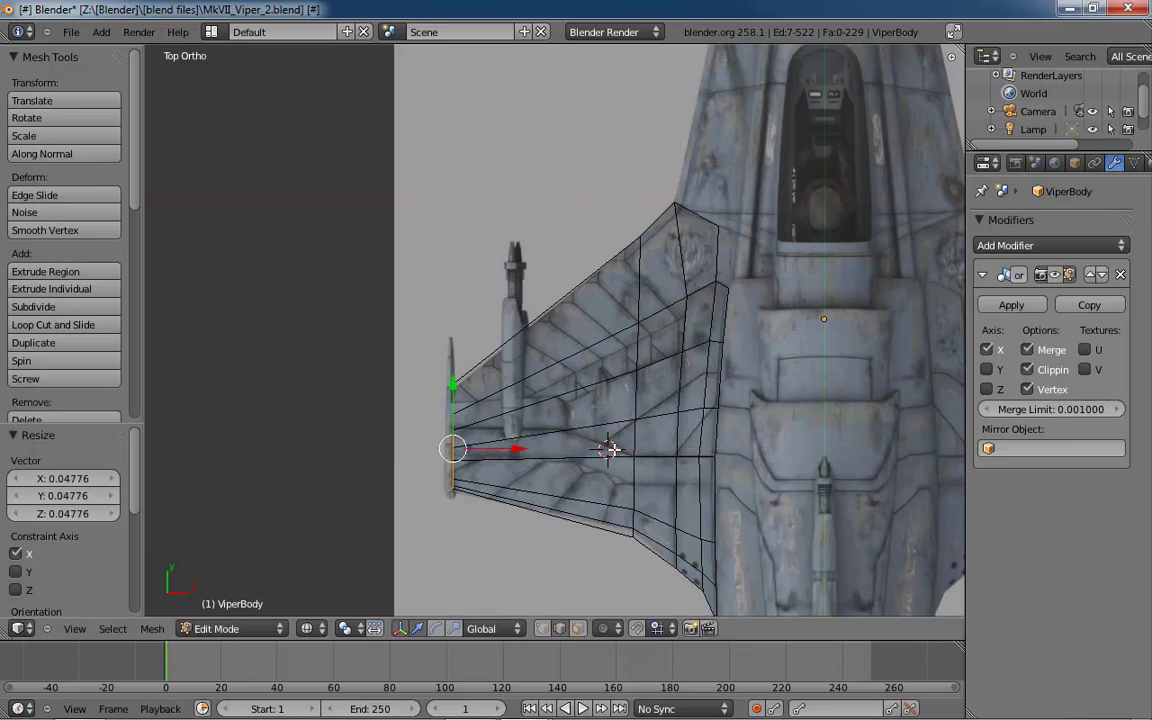
- In the back view, lower the wingtip edges about 1.045 in Z and scale them to about 0.153 along Z
key("ctrl+KP_1")
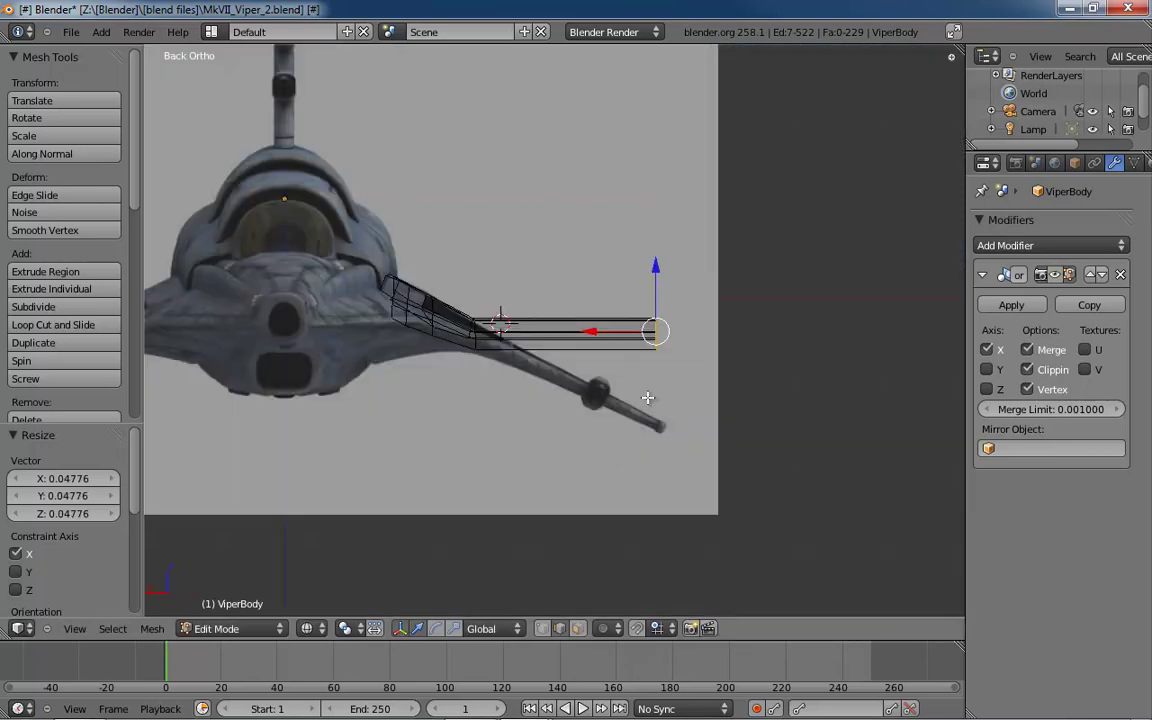
left_click_drag(652, 267, 659, 357)
key("s")
key("z")
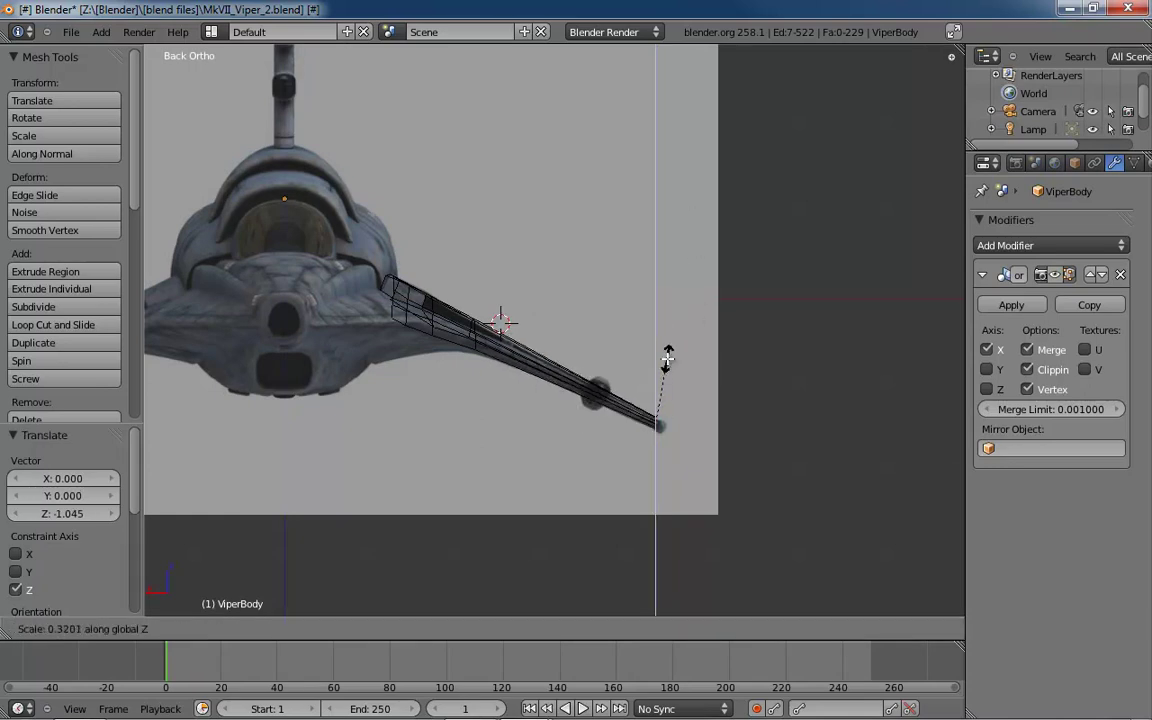
left_click(664, 392)
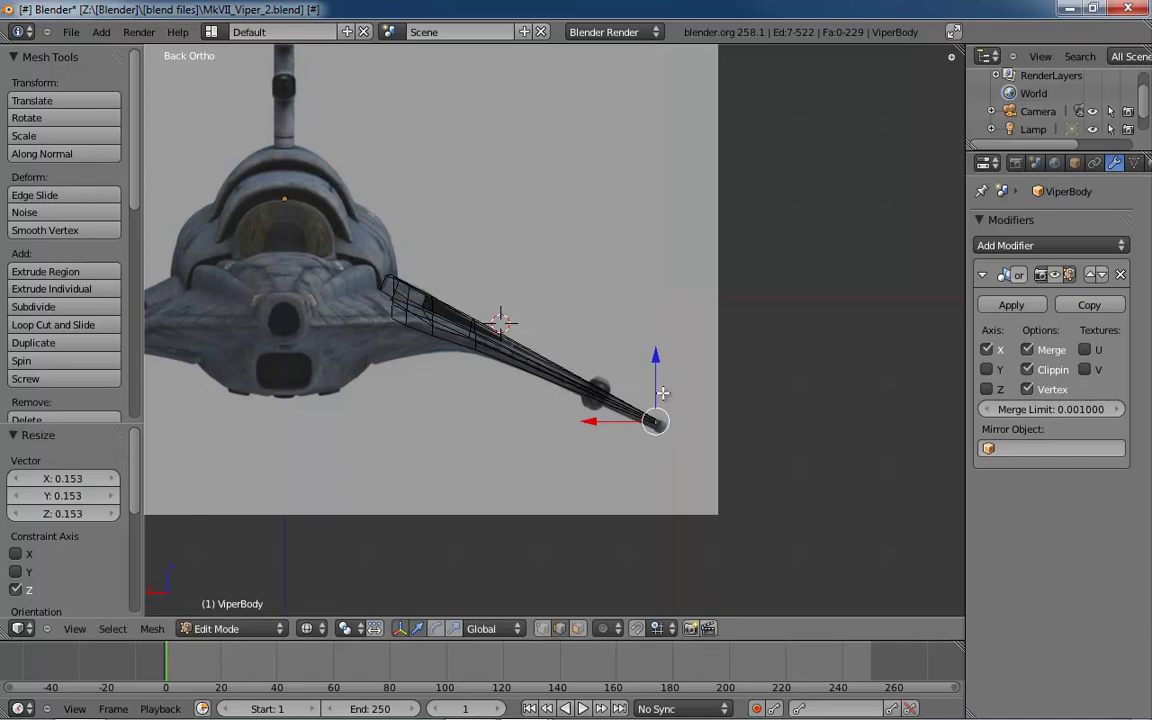
- Shift the wingtip edges about -0.010 in Z and -0.029 in X, and rotate them about 21.5° to match the wing's slope
scroll(700, 396, "up", 8)
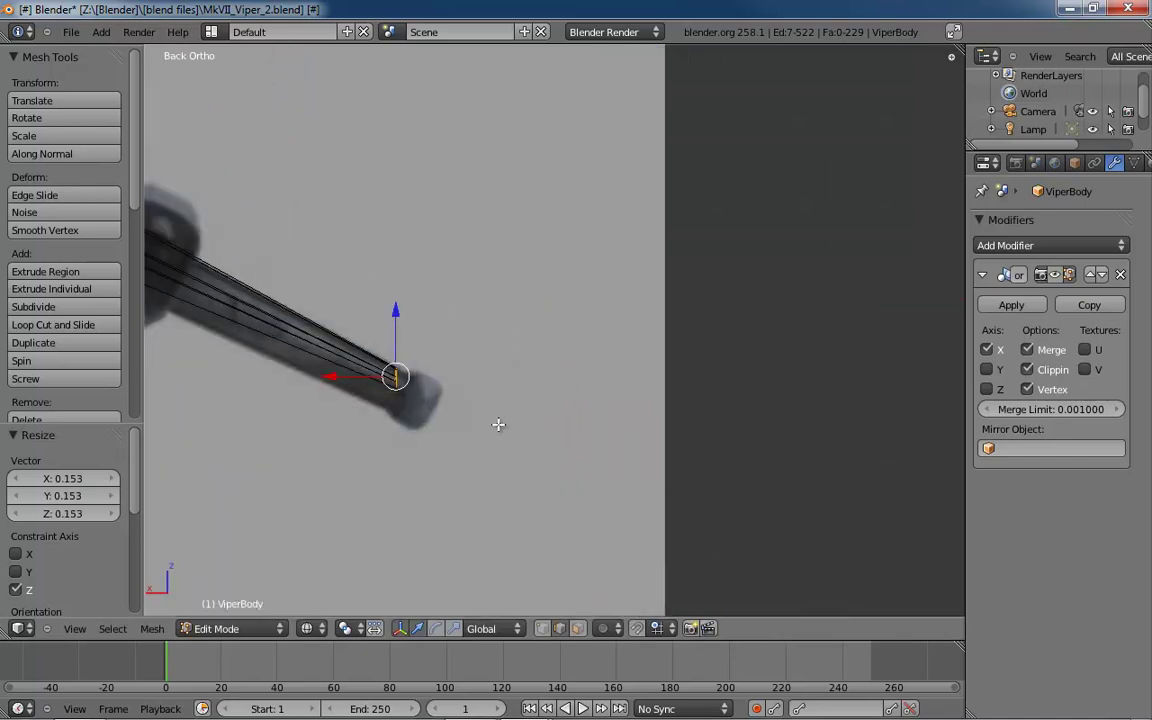
key("g")
key("z")
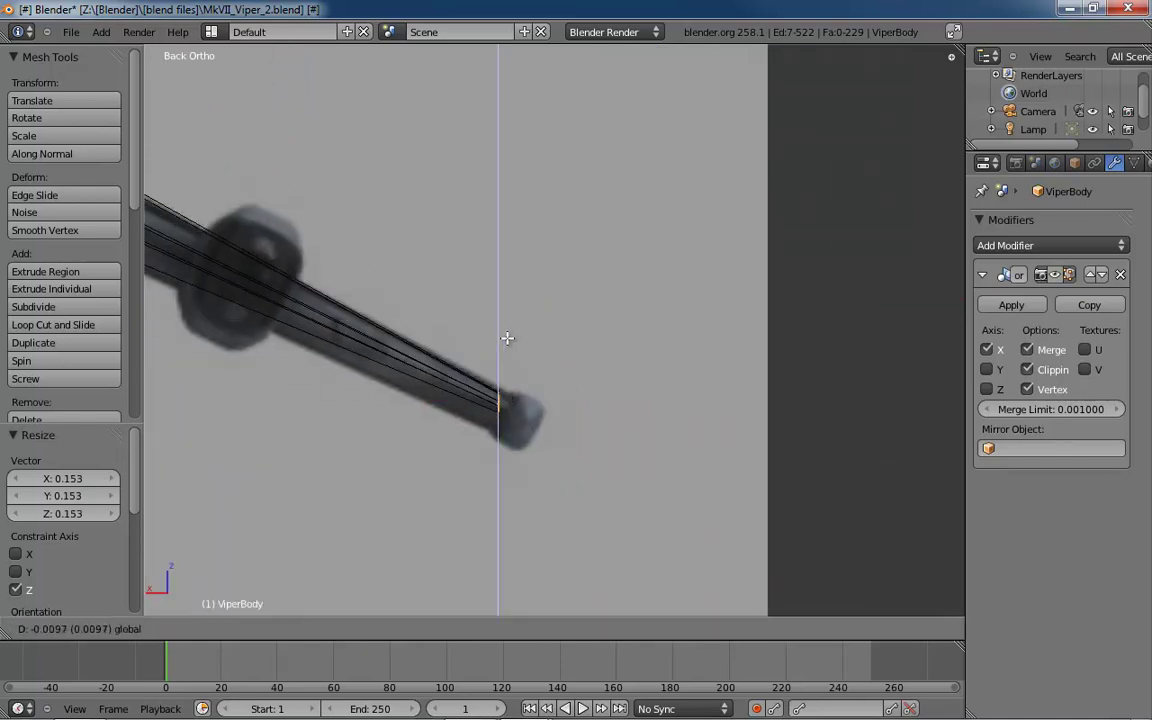
left_click(464, 390)
key("g")
key("x")
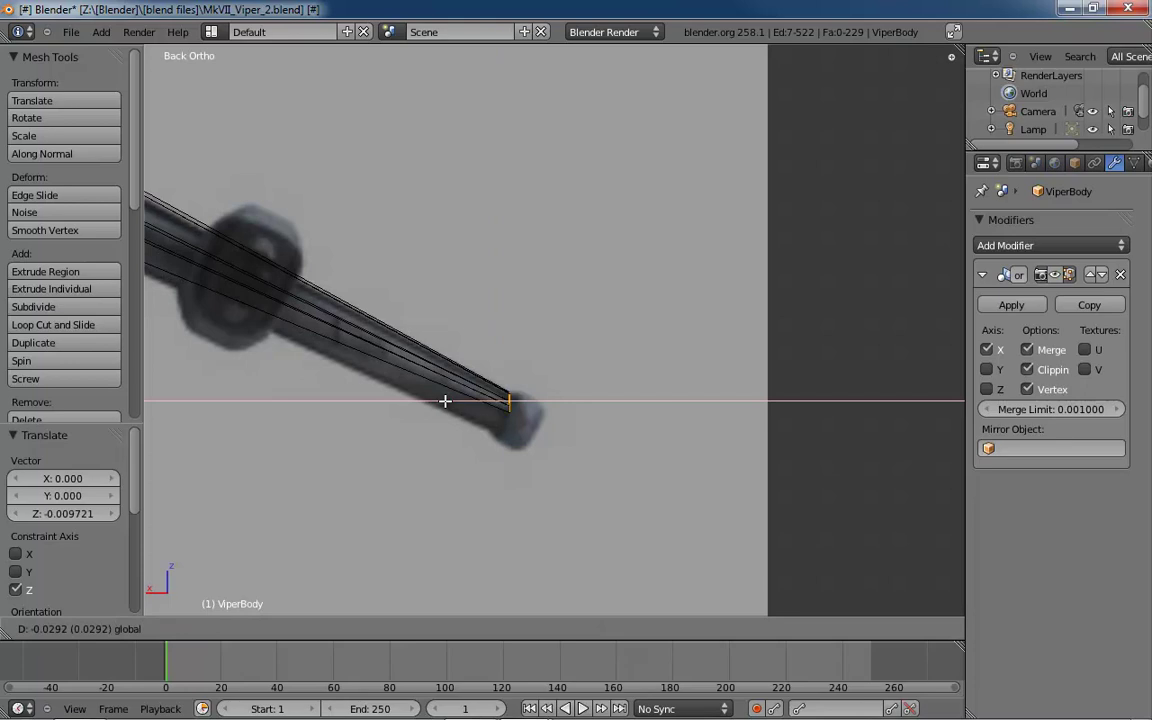
left_click(445, 401)
key("r")
left_click(631, 284)
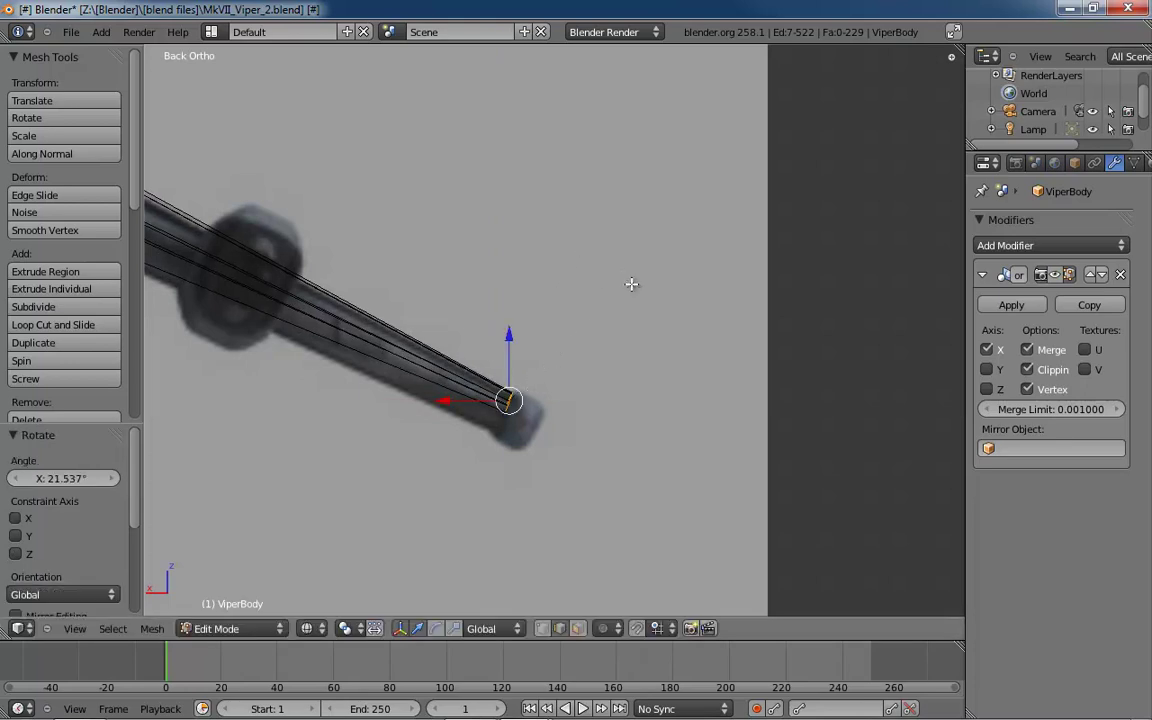
- Reselect the wingtip edge loop, nudge it in X, and lower it about 0.017 in Z onto the back reference
right_click(517, 403)
key("g")
right_click(546, 398)
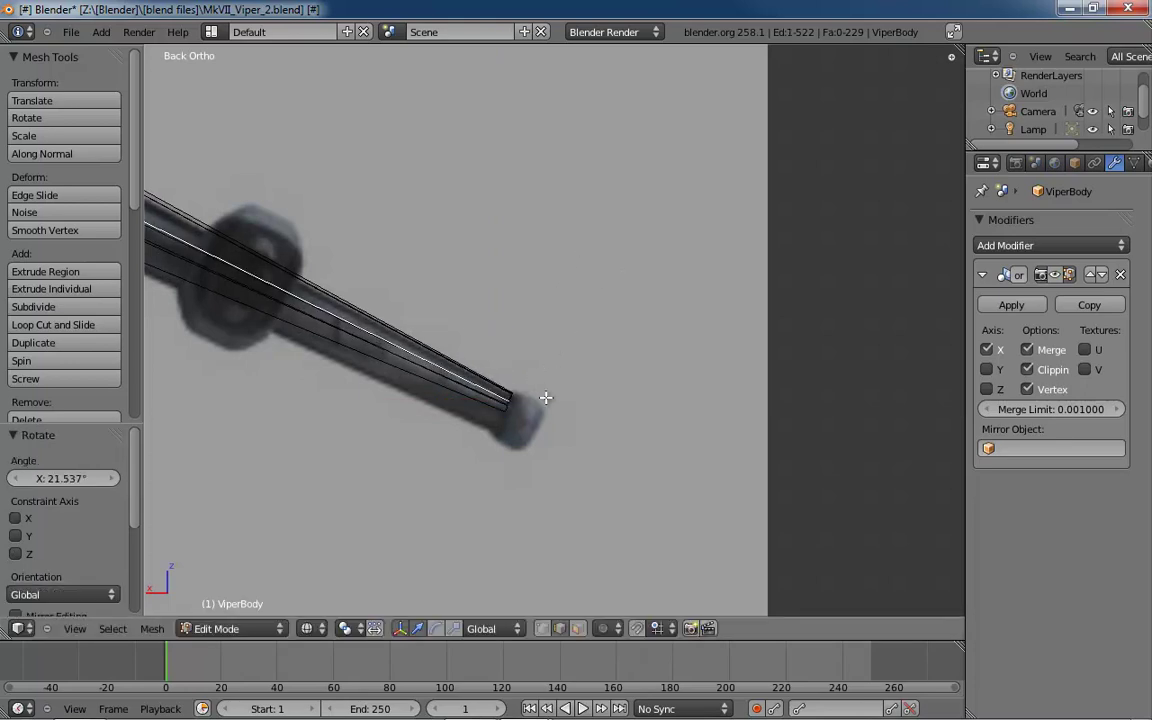
right_click(547, 399, "alt")
left_click_drag(445, 401, 453, 401)
left_click_drag(517, 333, 514, 339)
- Lower the three upper vertices where the wing root meets the outer wing about 0.032 in Z, and review the wing in solid shading
middle_click_drag(640, 399, 958, 492, "shift")
middle_click_drag(538, 354, 692, 478, "shift")
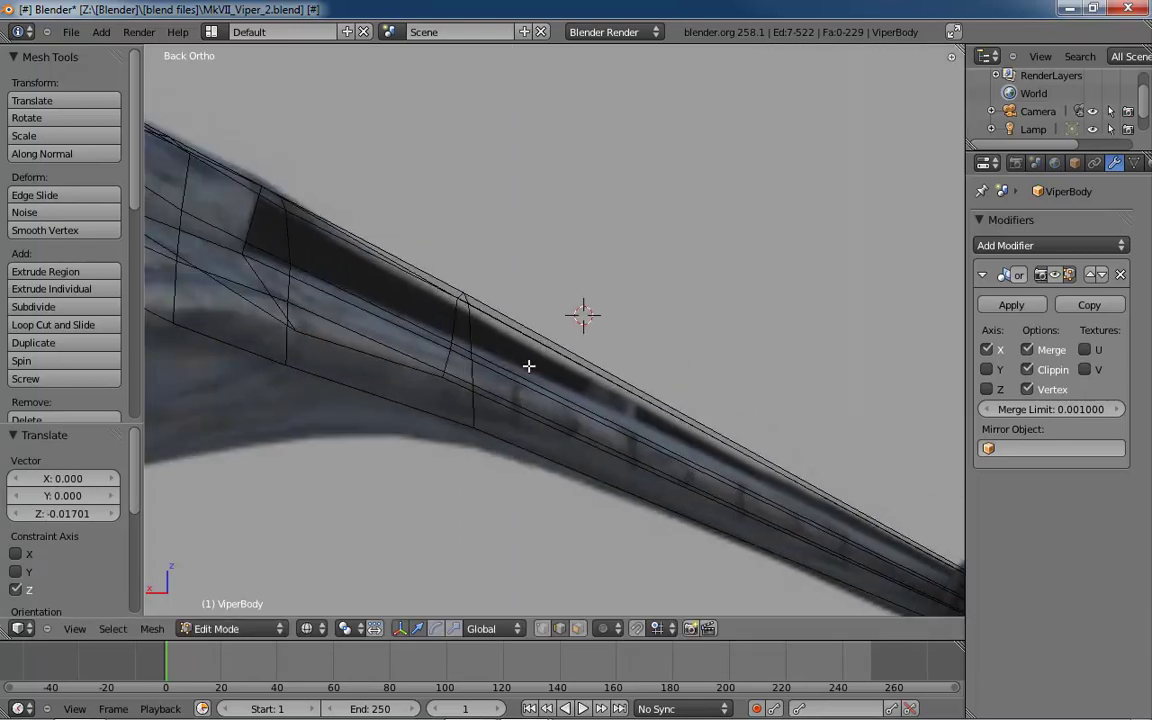
middle_click_drag(463, 301, 527, 355, "shift")
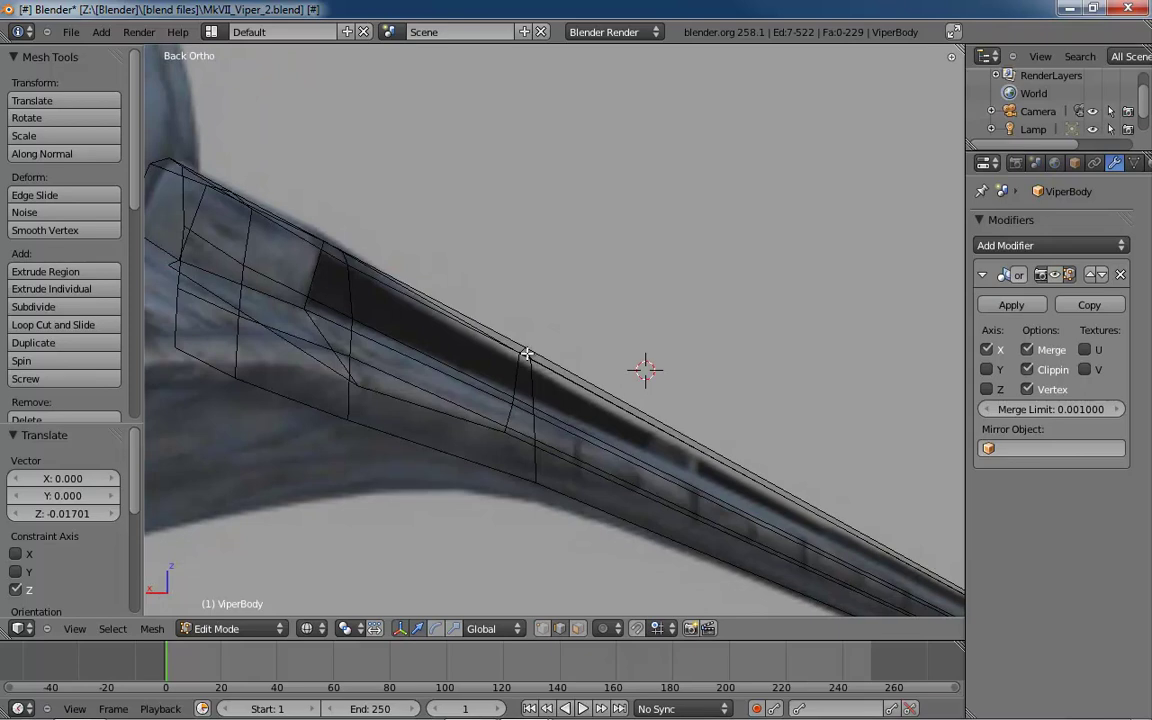
key("ctrl+Tab")
left_click(450, 337)
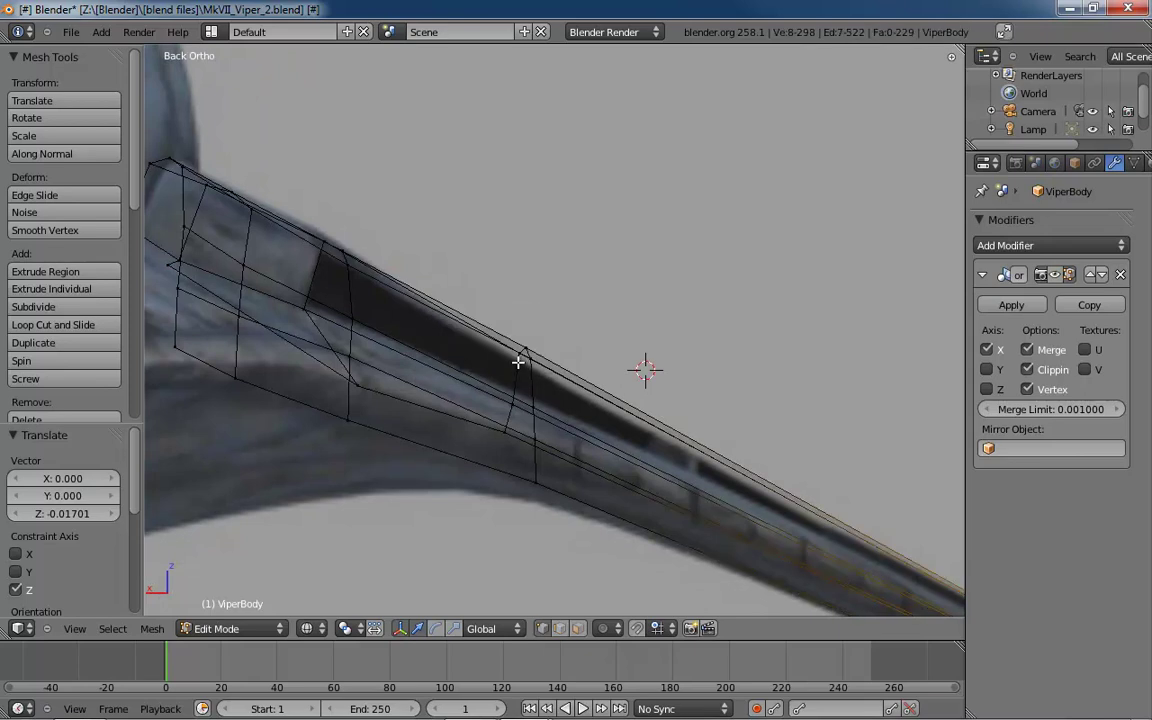
right_click(520, 352)
right_click(528, 345, "shift")
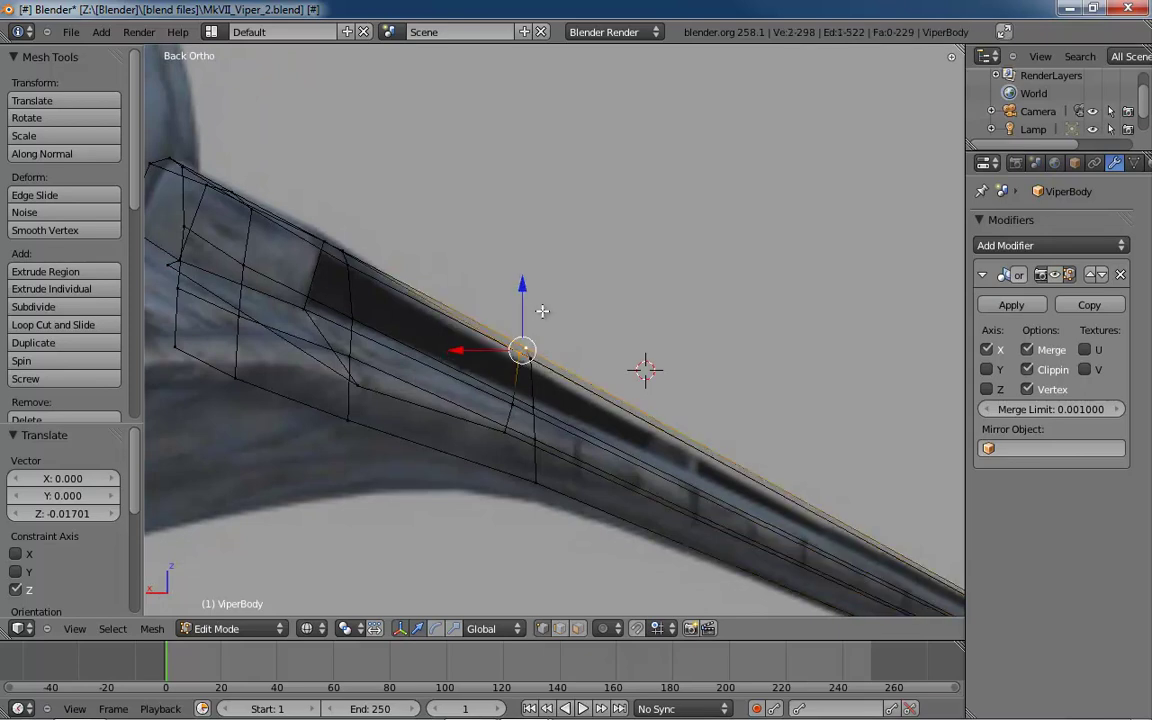
right_click(542, 365, "shift")
left_click_drag(524, 292, 524, 304)
mouse_move(839, 441)
middle_mouse_down("shift")
mouse_move(611, 331)
mouse_move(607, 437)
middle_mouse_up("shift")
scroll(614, 437, "down", 5)
key("z")
mouse_move(734, 423)
middle_mouse_down()
mouse_move(548, 481)
mouse_move(527, 521)
mouse_move(525, 468)
middle_mouse_up()
- In the top view, move the wingtip's rear corner vertex about 0.056 in X and -0.049 in Y onto the trailing corner
key("KP_7")
key("z")
scroll(481, 468, "up", 7)
middle_click_drag(453, 369, 471, 455, "shift")
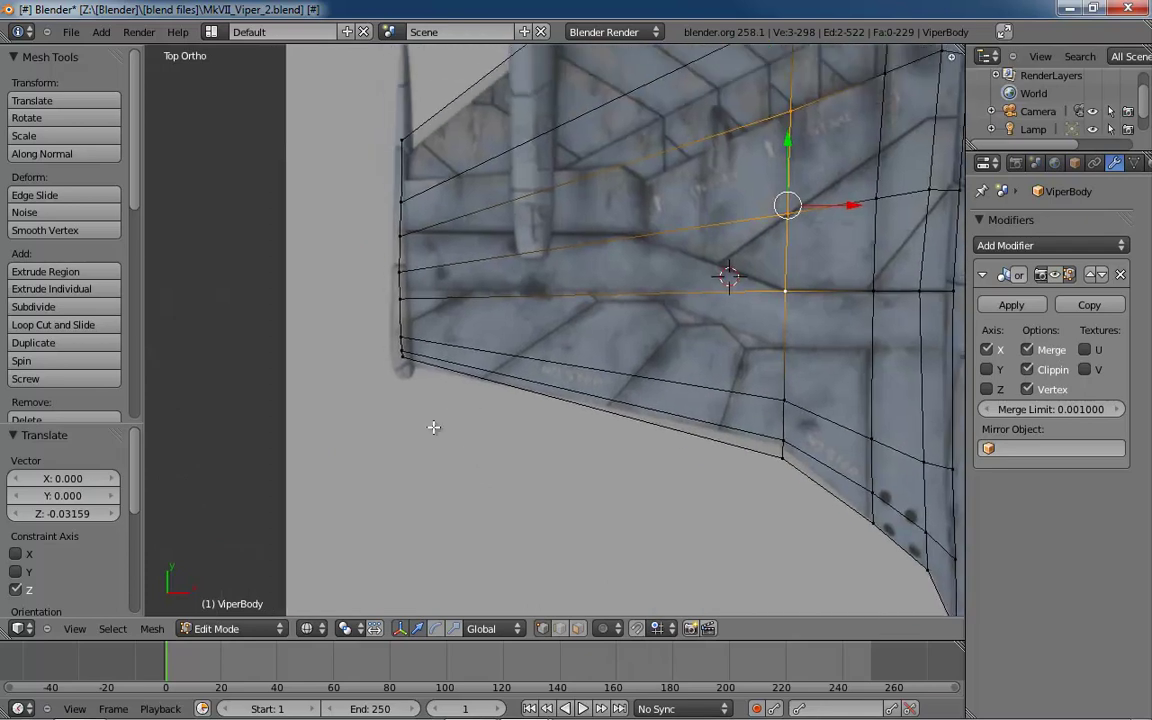
middle_click_drag(418, 315, 468, 378, "shift")
scroll(466, 376, "up", 4)
middle_click_drag(461, 440, 452, 394, "shift")
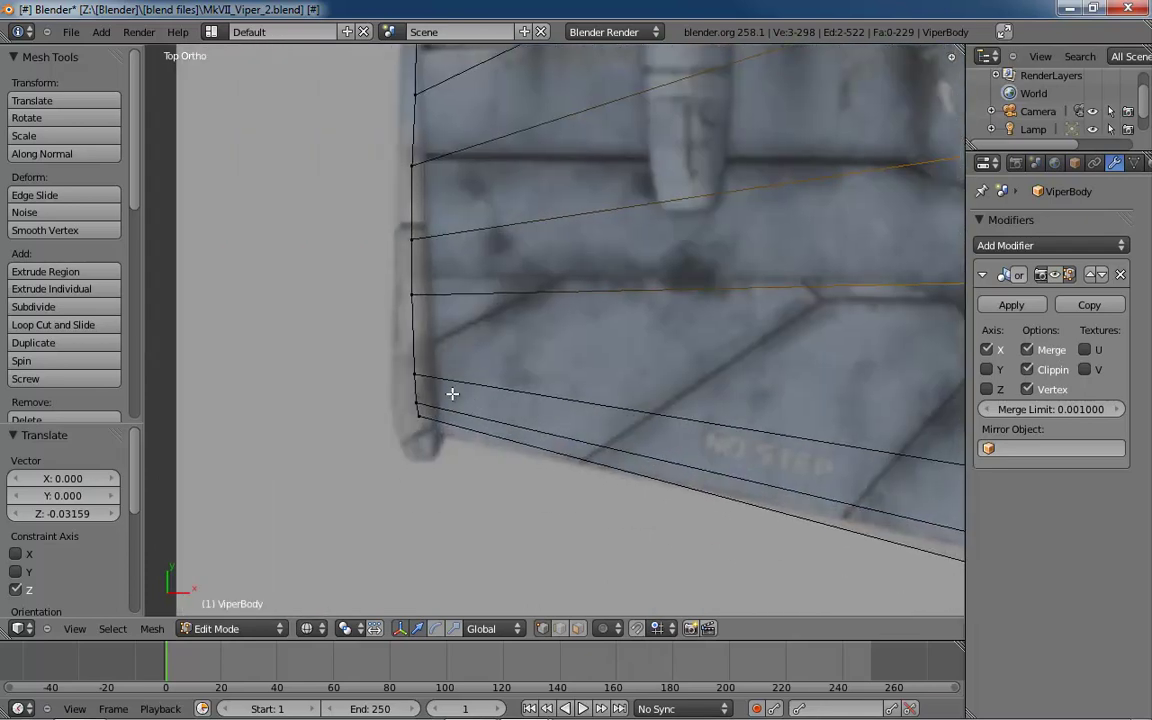
right_click(418, 412)
key("g")
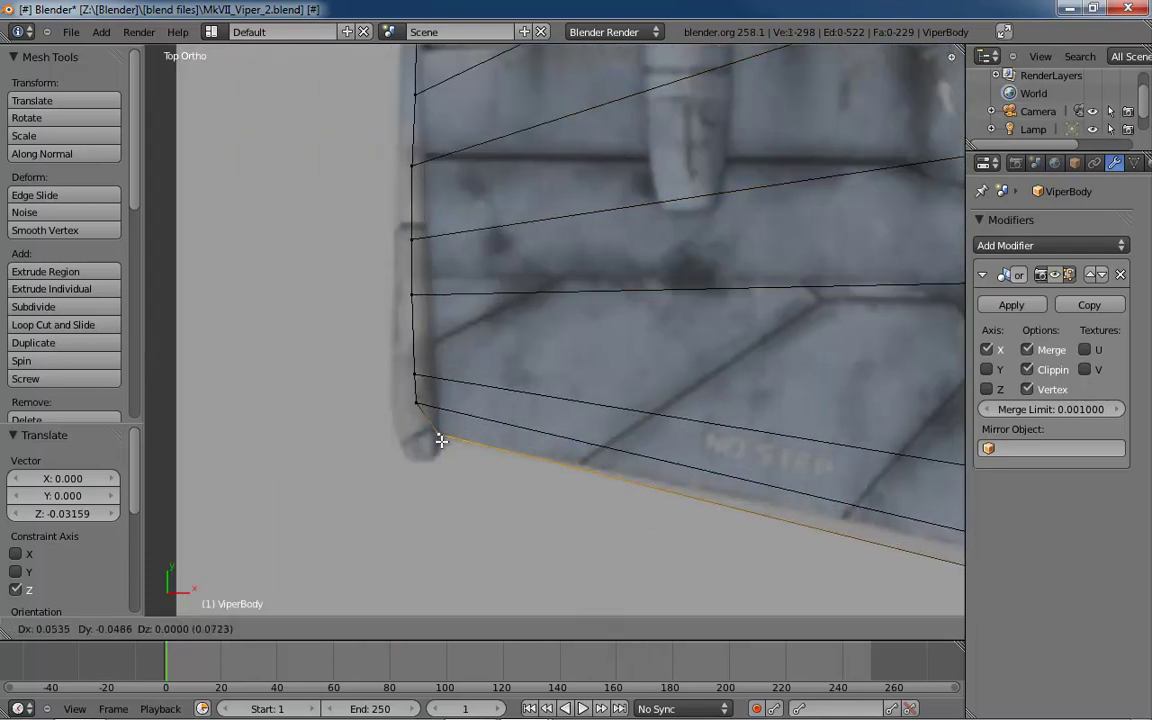
left_click(442, 440)
- Move the second wingtip vertex from the rear about 0.036 in X and -0.007 in Y, and the rear corner vertex about -0.024 in X
key("g")
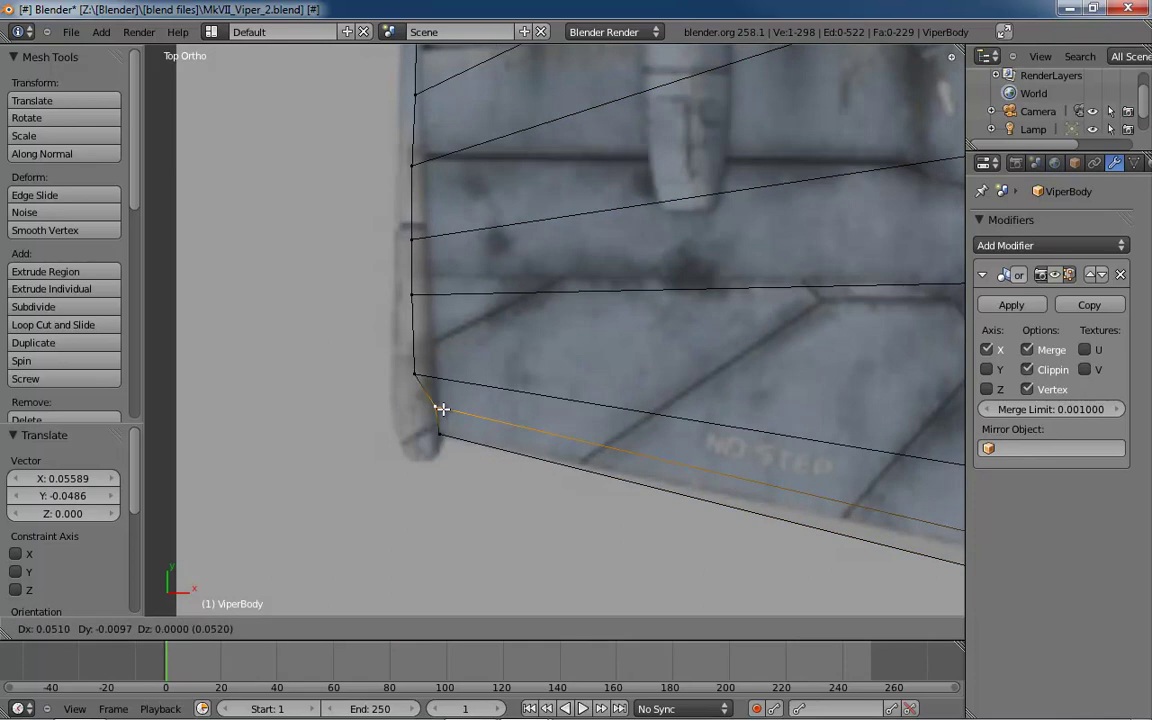
left_click(435, 407)
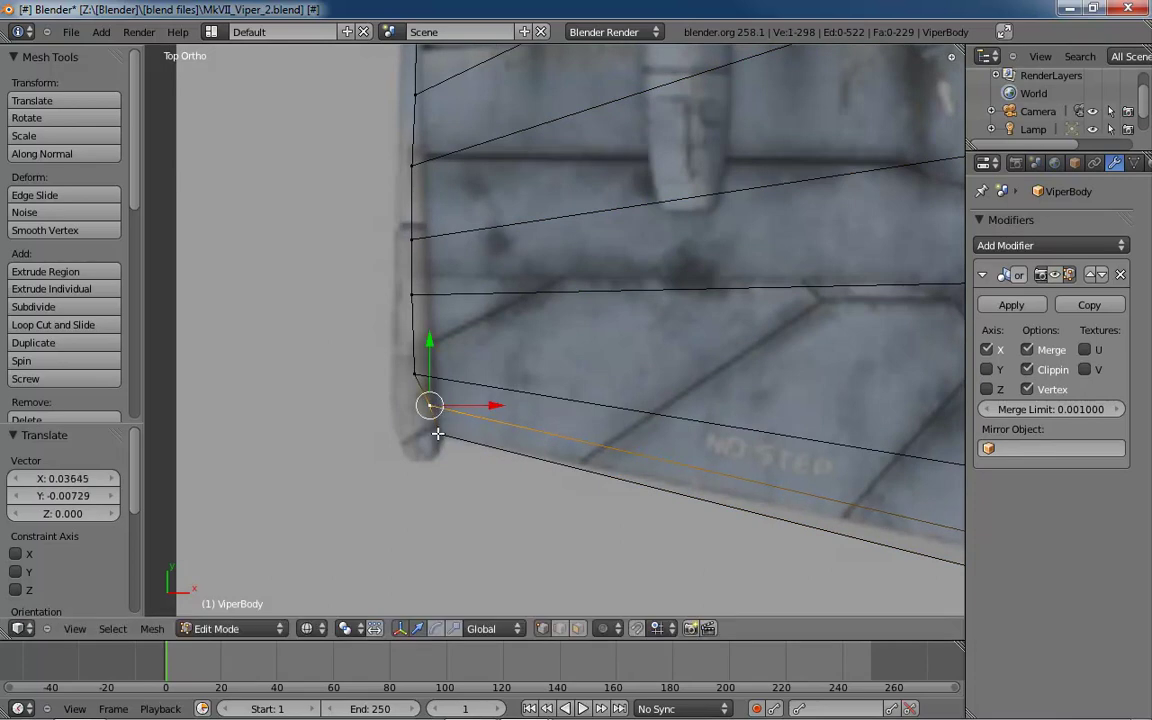
right_click(438, 434)
key("g")
key("x")
left_click(468, 433)
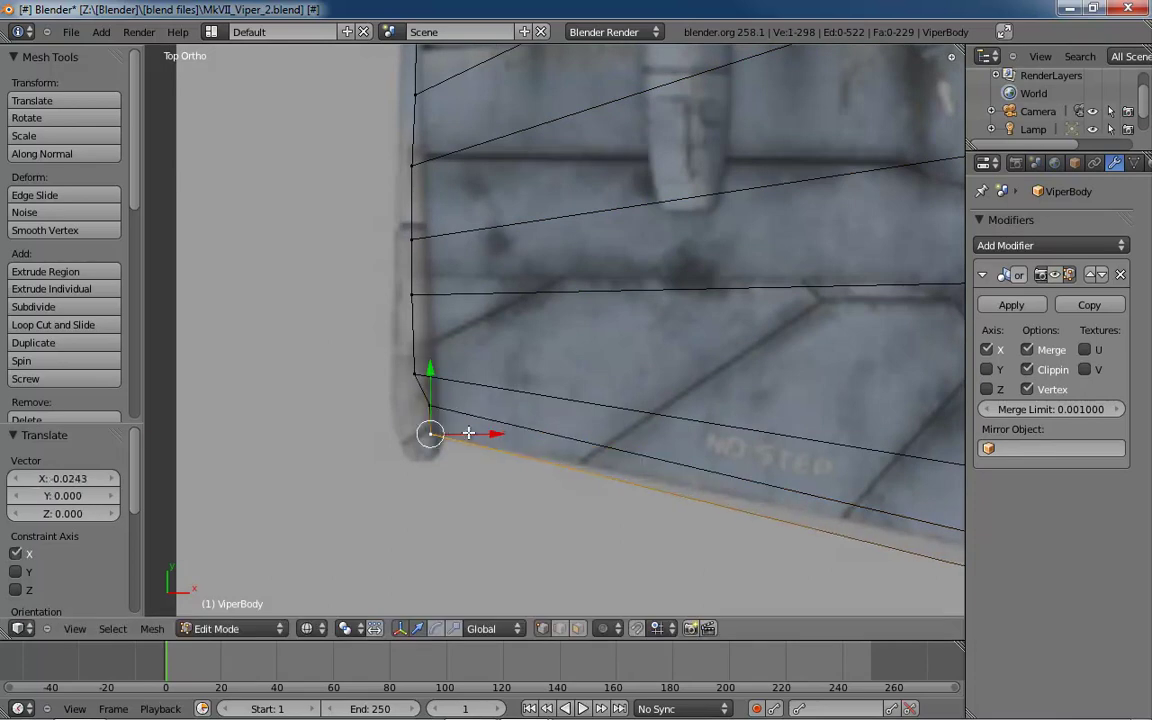
- Move the third and fourth wingtip vertices from the rear about 0.039 and 0.029 in X toward the wing's tip line
right_click(417, 380)
key("g")
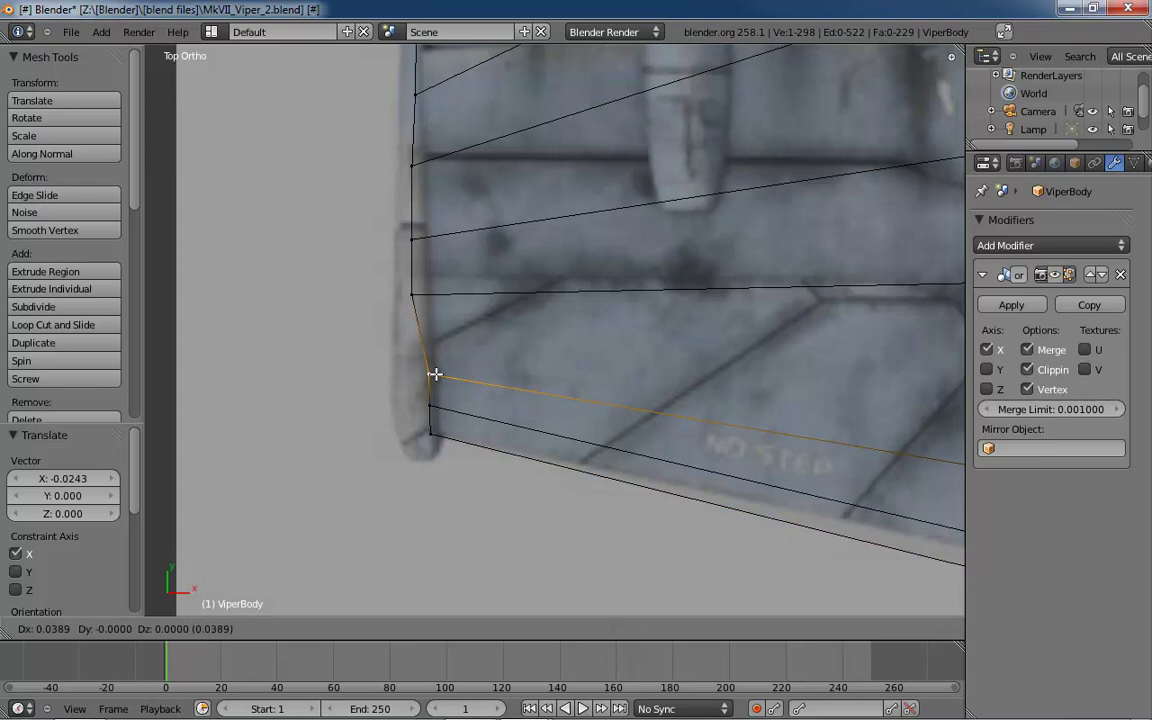
left_click(431, 375)
right_click(411, 295)
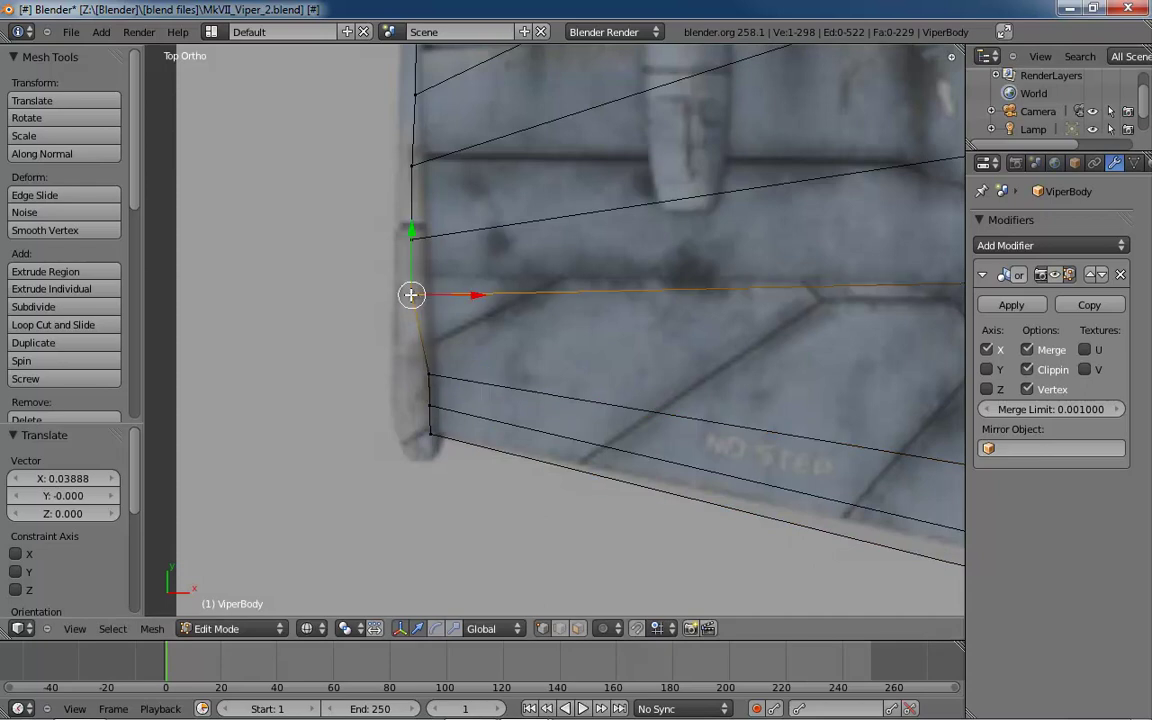
key("g")
key("x")
left_click(483, 295)
- Move the fifth and sixth wingtip vertices from the rear about 0.027 and 0.015 in X toward the wing's tip line
middle_click_drag(483, 293, 524, 398, "shift")
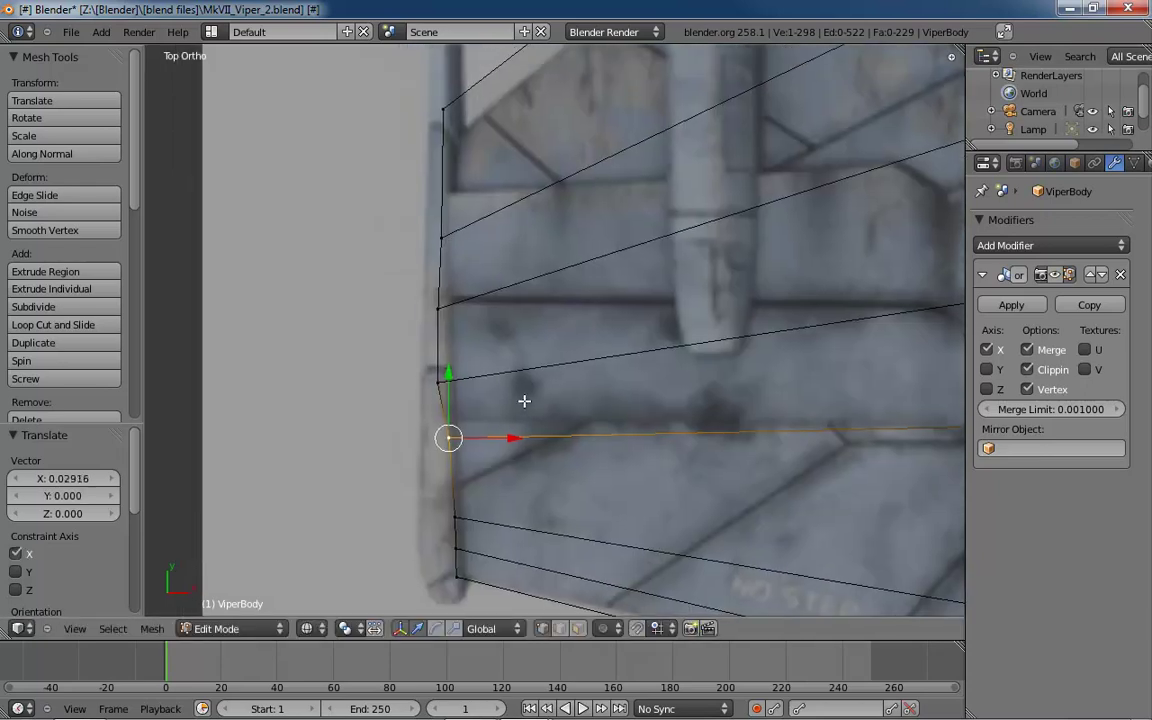
right_click(436, 382)
key("g")
key("x")
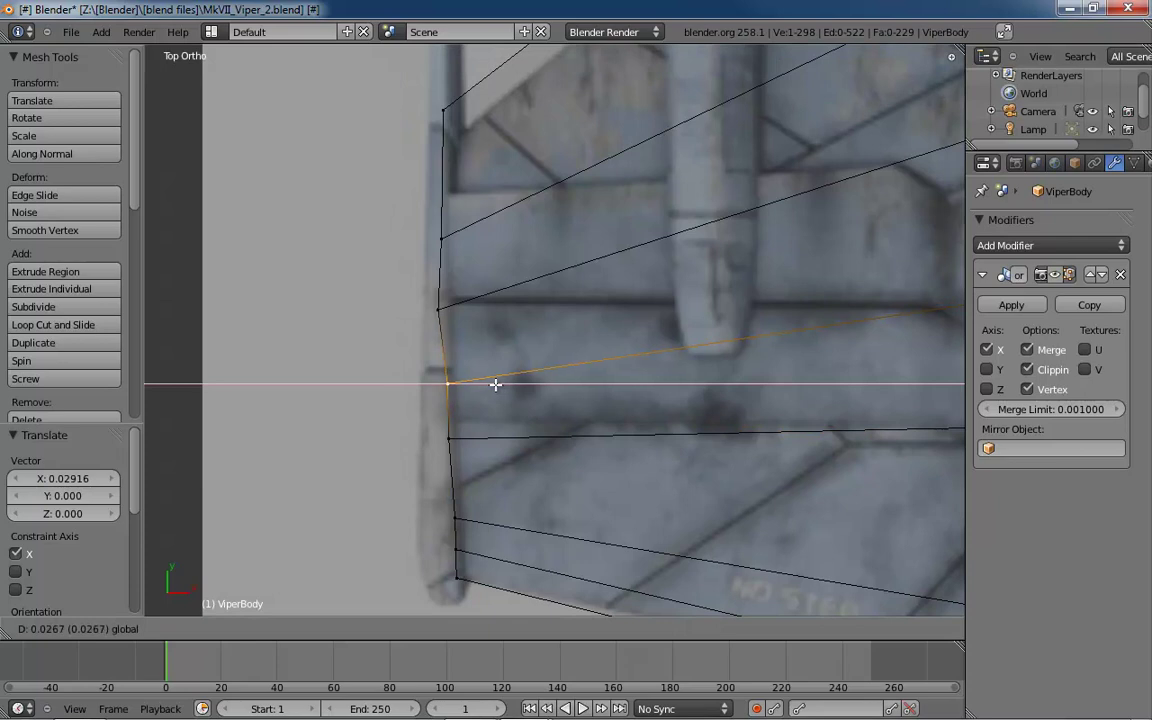
left_click(497, 381)
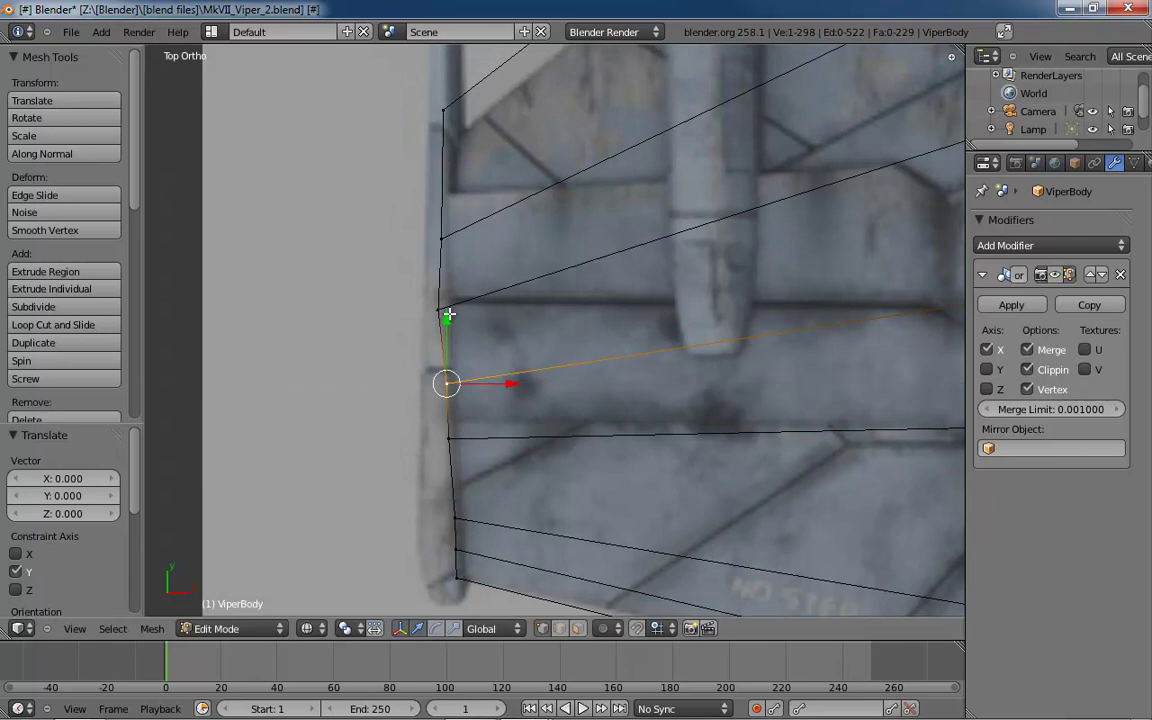
right_click(438, 311)
key("g")
key("x")
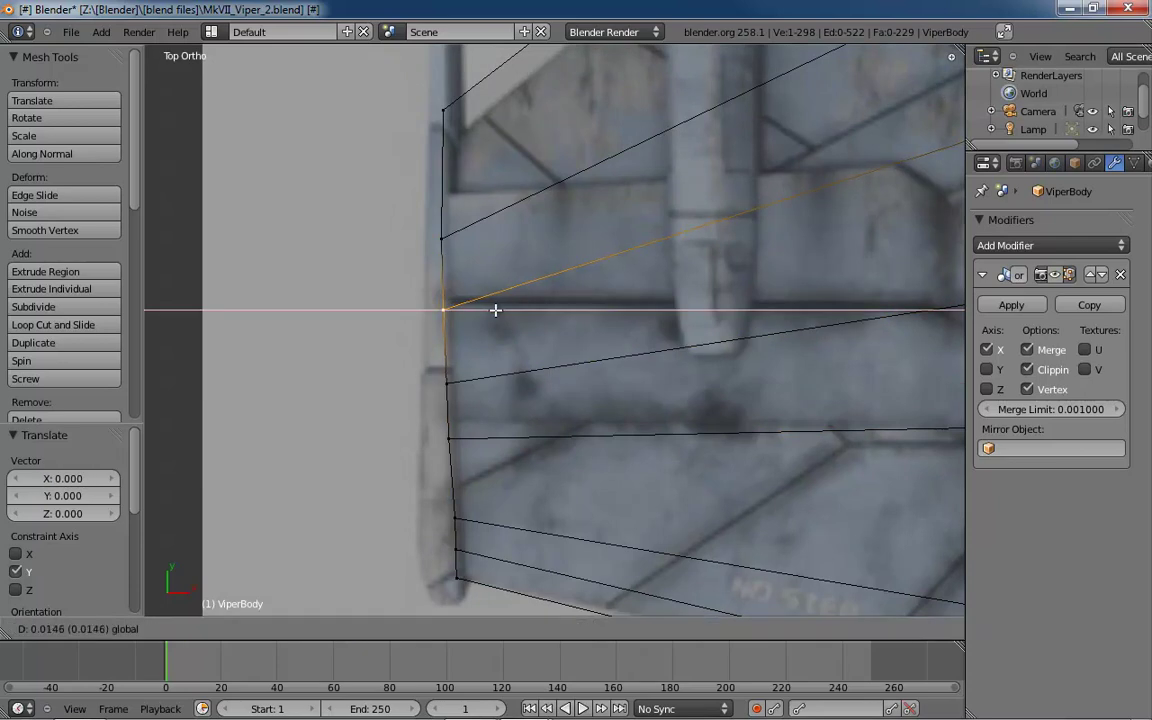
left_click(494, 310)
- Move the wingtip's front corner vertex about -0.107 in Y so the leading edge follows the top reference
middle_click_drag(540, 282, 388, 532, "shift")
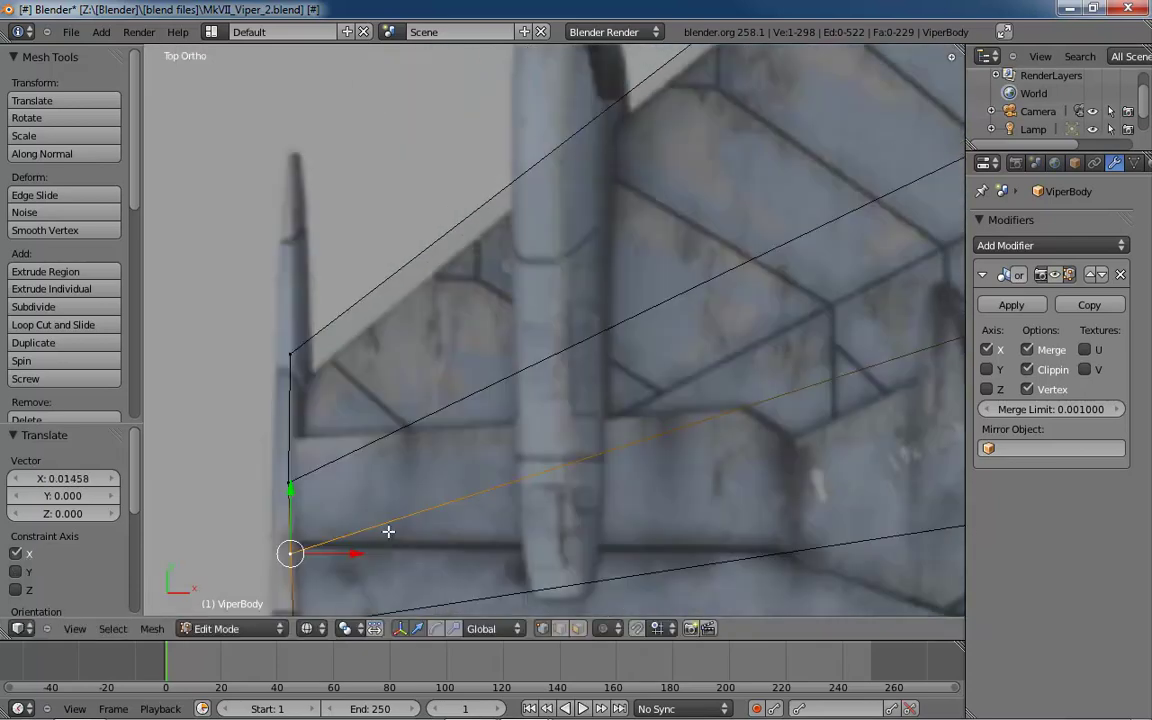
middle_click_drag(456, 473, 428, 452)
key("ctrl+KP_1")
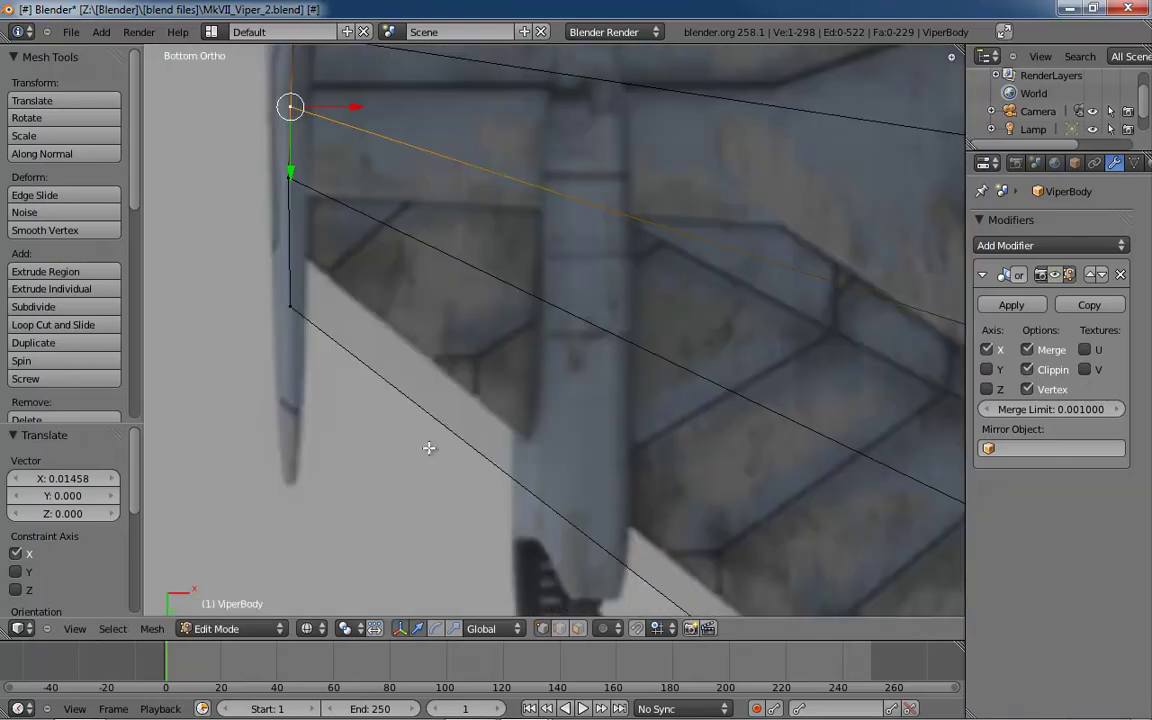
key("KP_7")
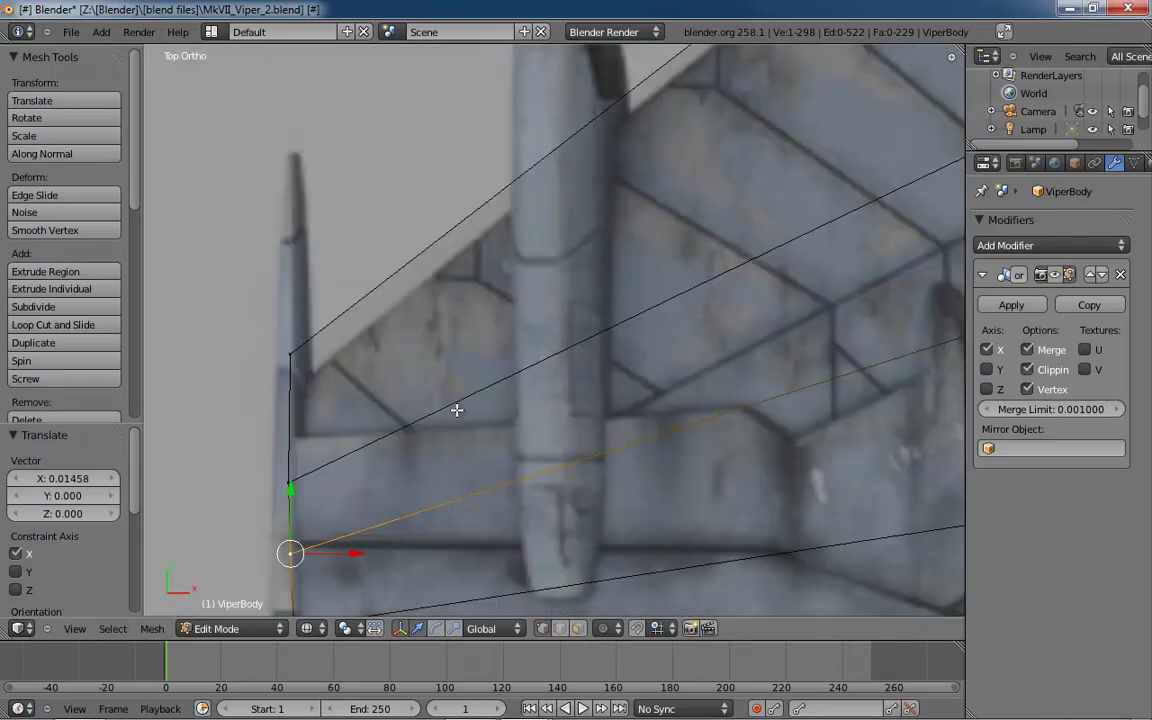
middle_click_drag(282, 340, 370, 281, "shift")
right_click(380, 292)
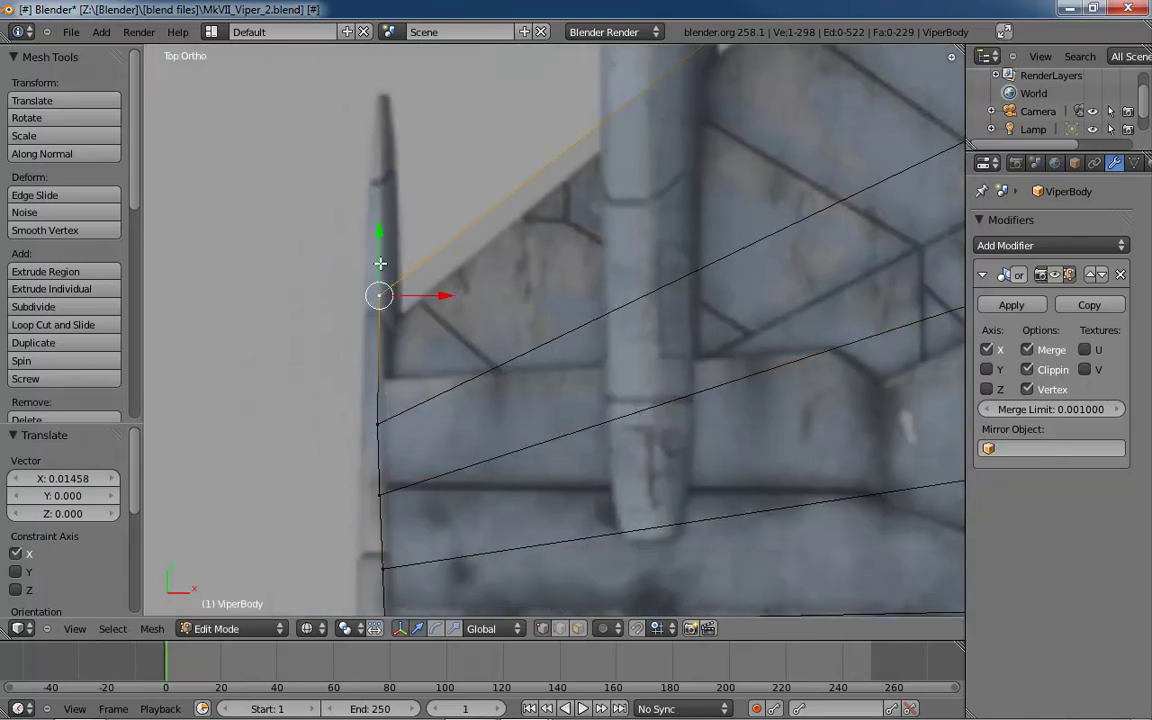
key("g")
key("y")
left_click(382, 283)
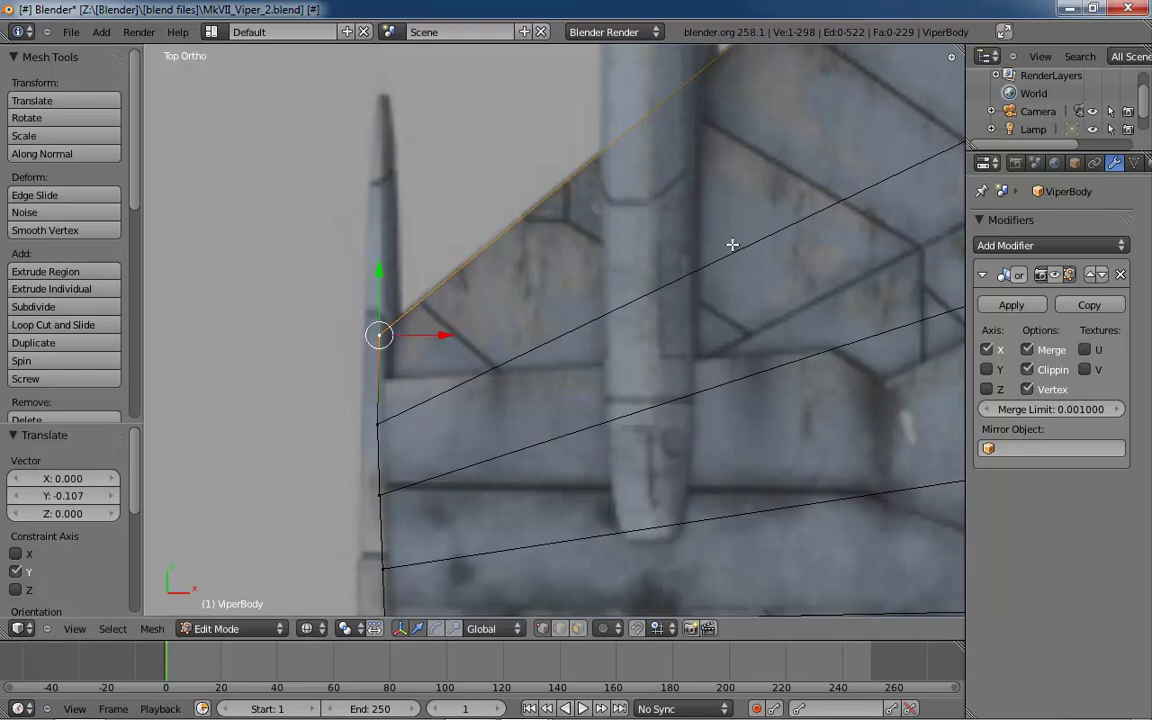
- Apply smooth shading to the Viper body in Object Mode and inspect the wing in solid view from several angles
middle_click_drag(818, 130, 485, 526, "shift")
middle_click_drag(800, 252, 512, 521, "shift")
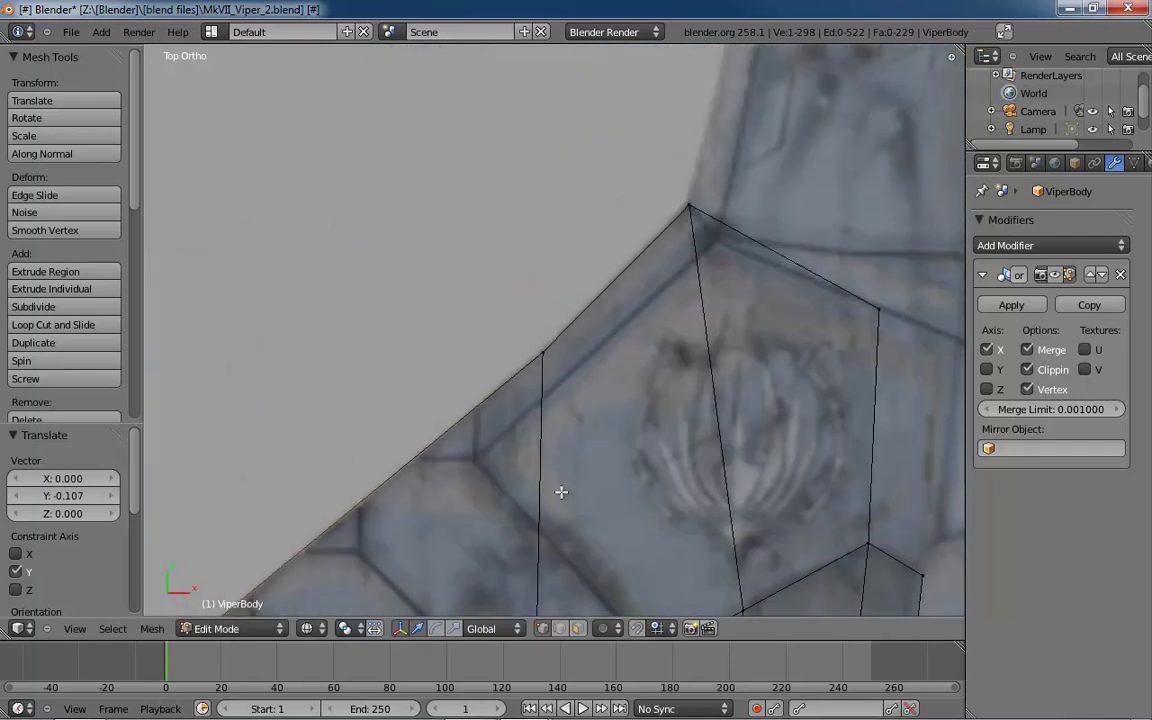
scroll(560, 489, "down", 8)
middle_click_drag(554, 418, 555, 395, "shift")
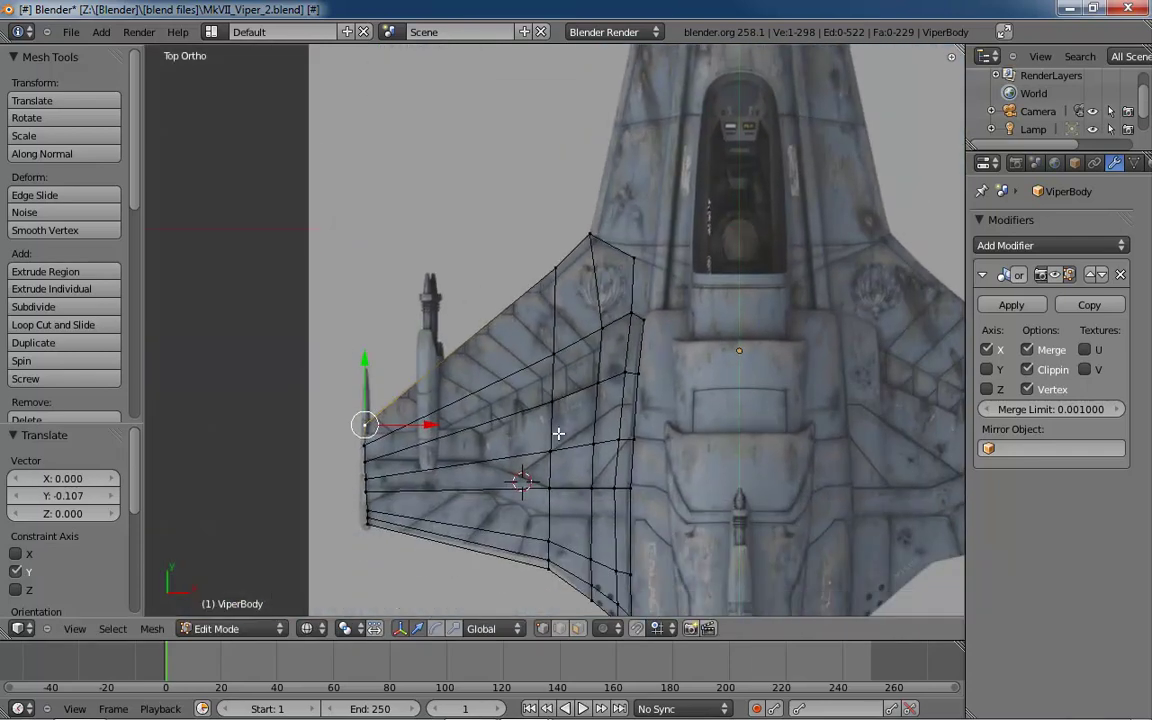
middle_click_drag(550, 448, 674, 398)
key("z")
mouse_move(581, 525)
middle_mouse_down()
mouse_move(707, 571)
mouse_move(650, 419)
mouse_move(678, 467)
mouse_move(612, 483)
middle_mouse_up()
key("Tab")
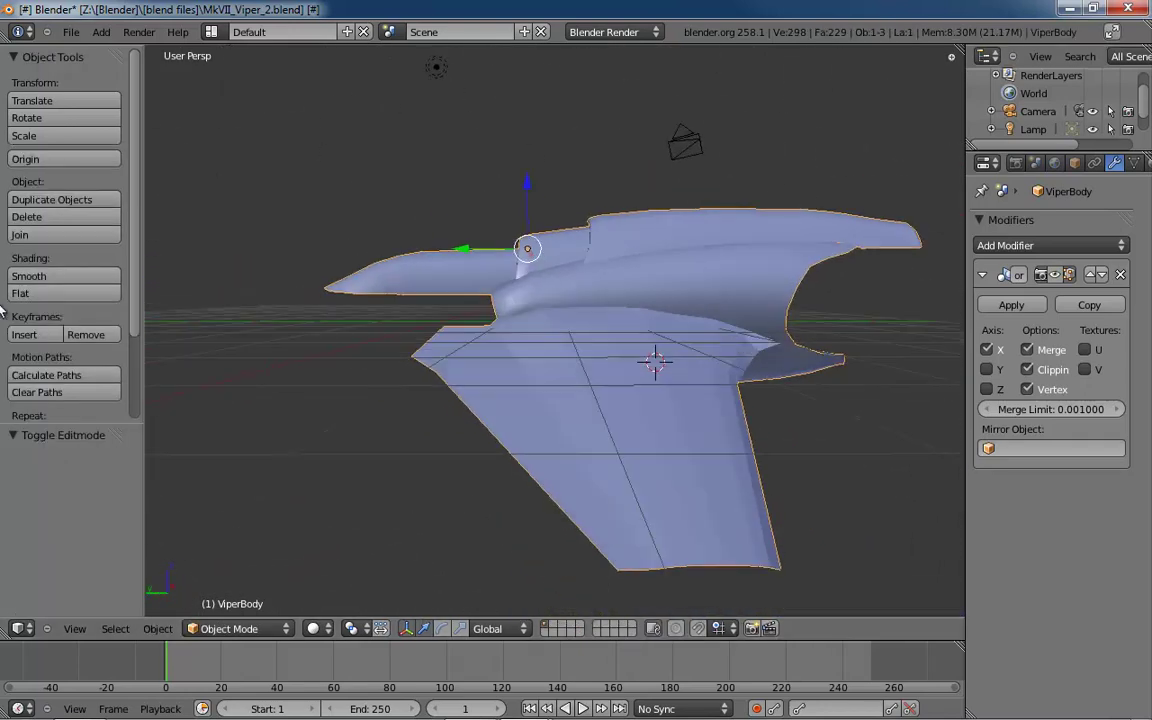
left_click(30, 276)
middle_click_drag(572, 430, 508, 549)
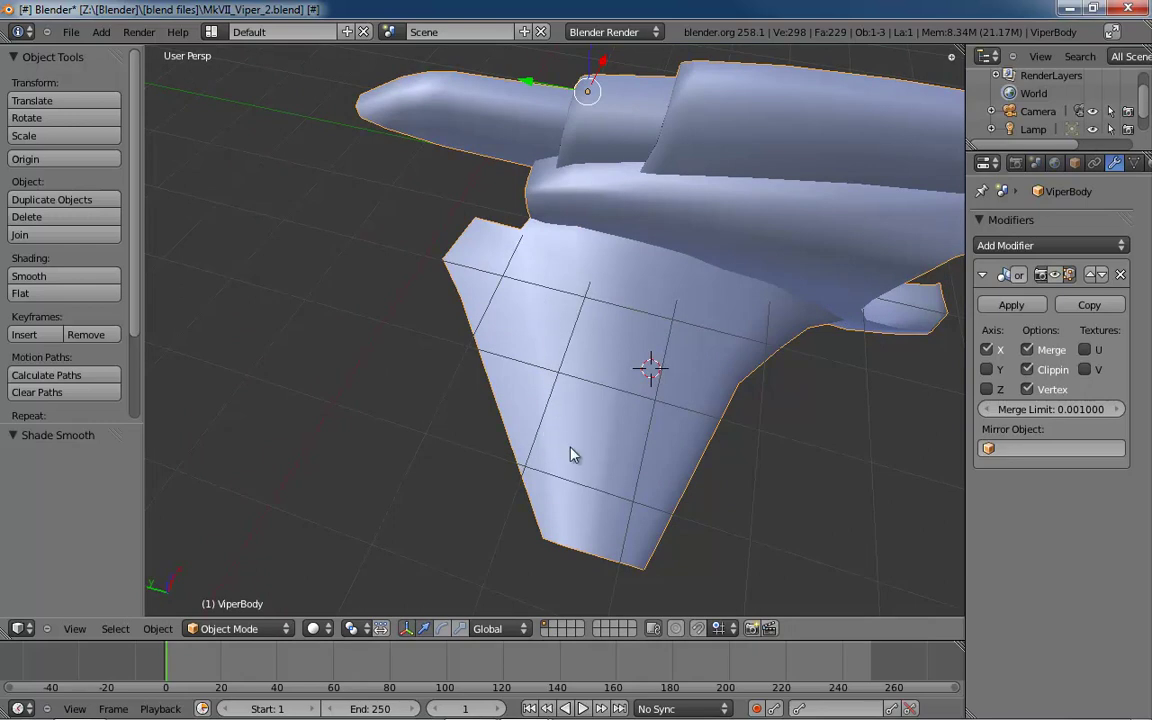
- In the top wireframe view, add a loop cut across the outer wing and slide it inboard, just past the wing gun
key("KP_7")
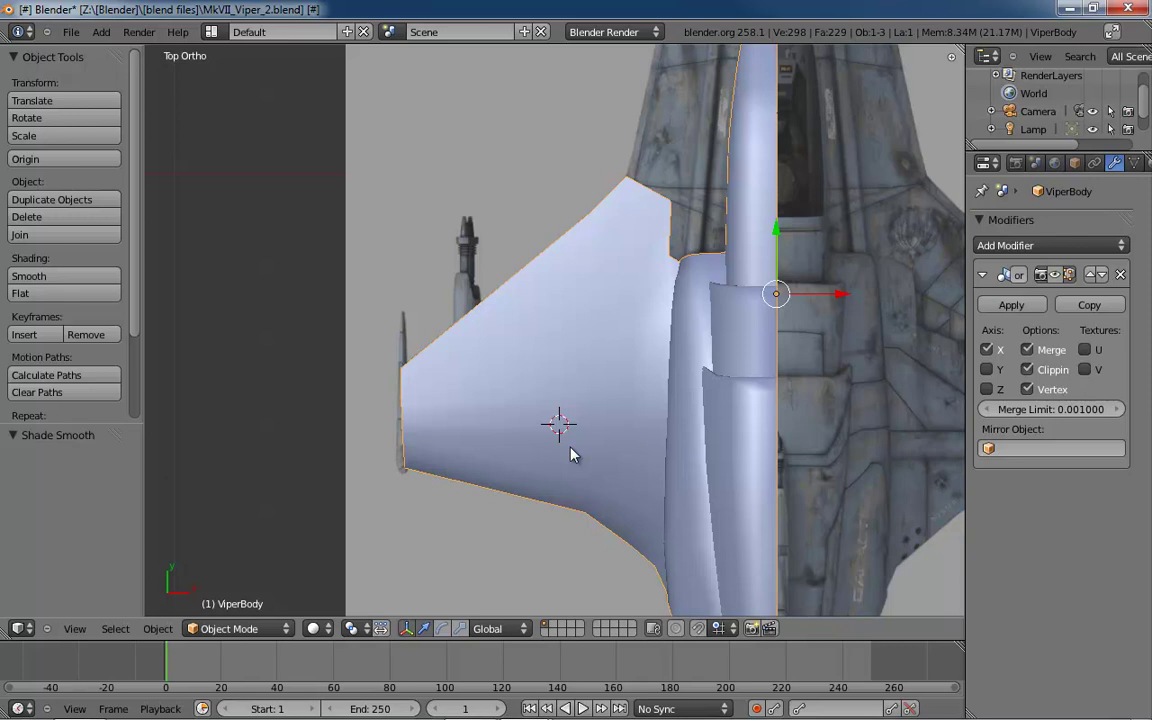
key("z")
scroll(570, 455, "up", 3)
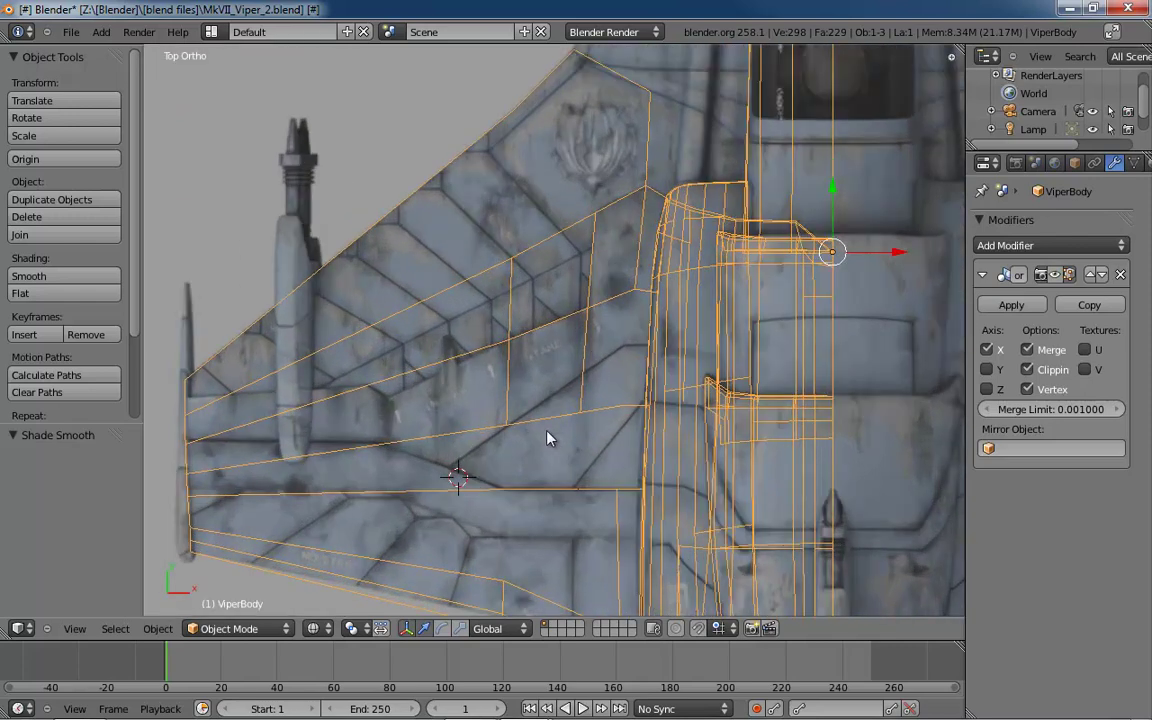
middle_click_drag(547, 432, 580, 425, "shift")
middle_click_drag(500, 418, 562, 395, "shift")
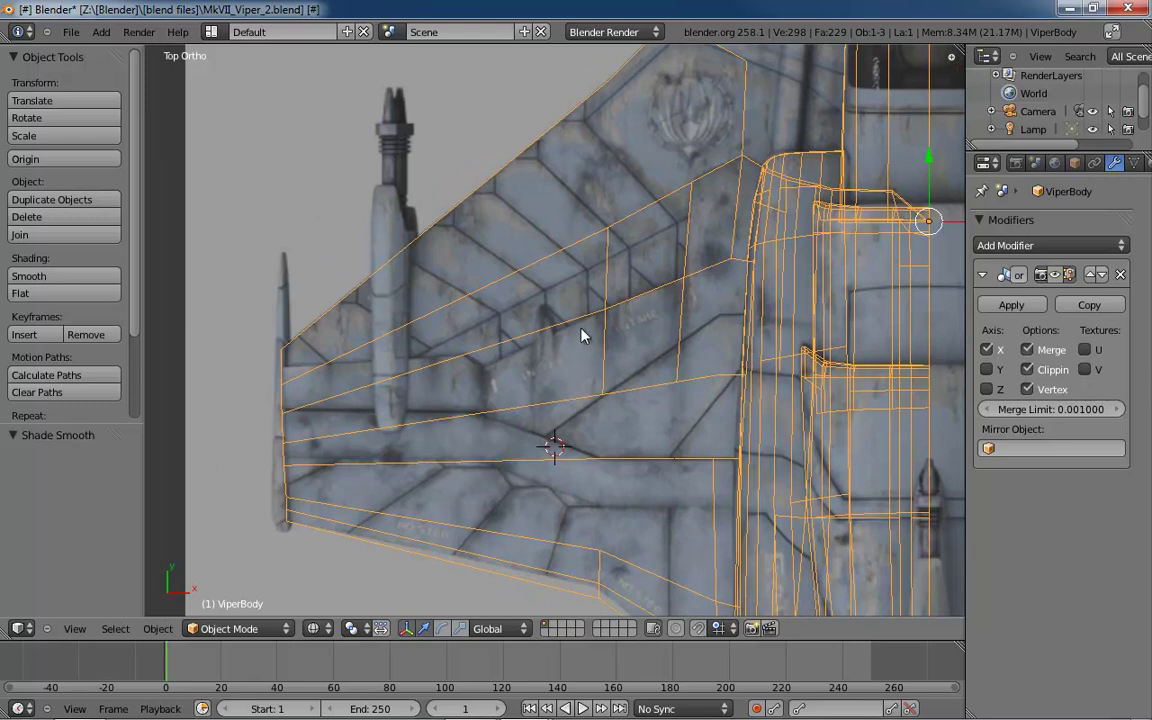
key("Tab")
key("ctrl+r")
left_click(462, 365)
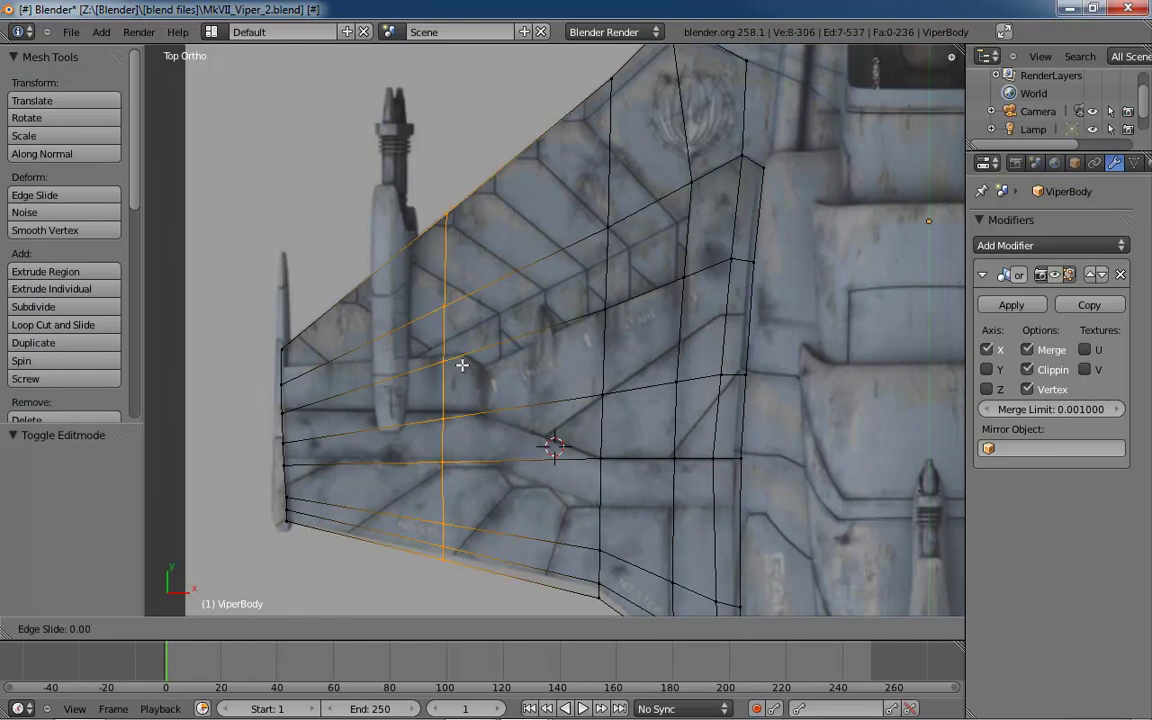
left_click(502, 365)
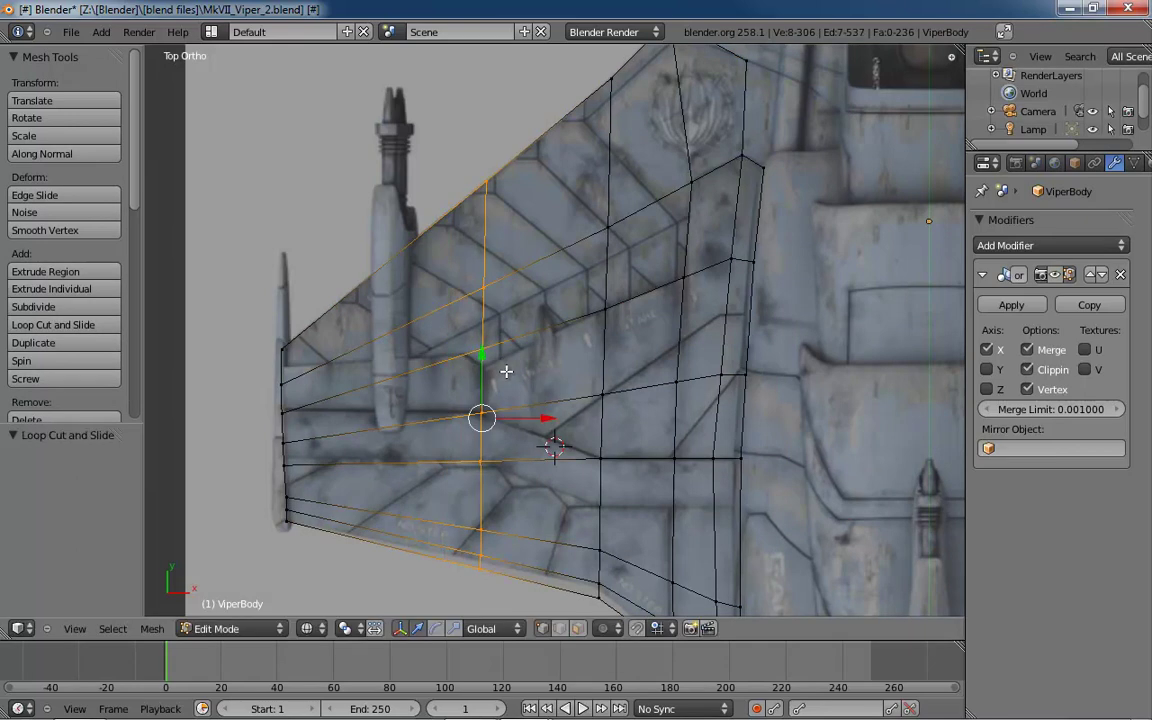
- Move the new loop's third vertex from the leading edge about -0.128 in Y onto the reference panel line
scroll(506, 372, "up", 4)
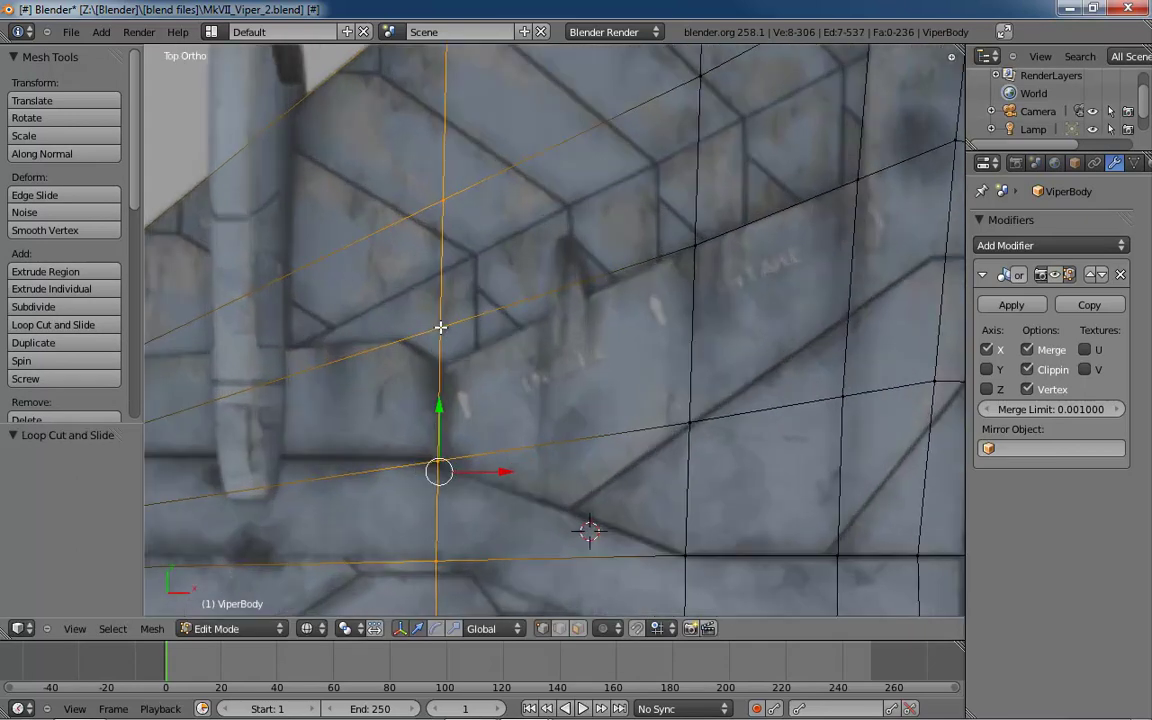
right_click(440, 326)
key("g")
key("y")
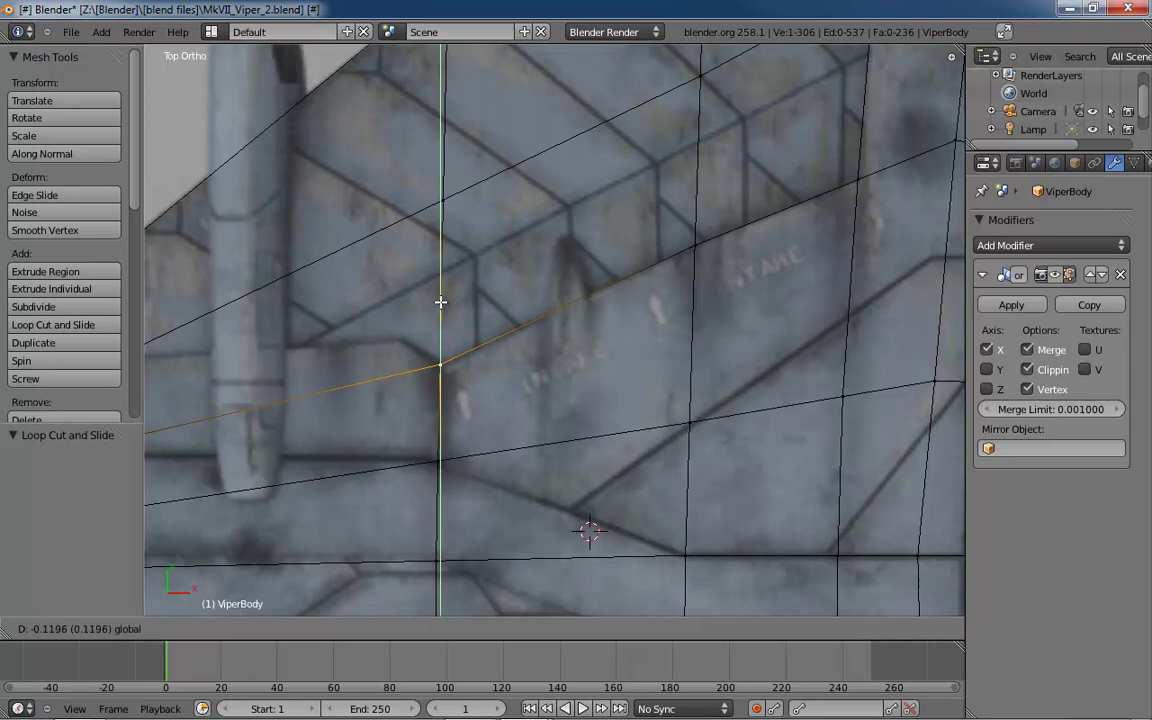
left_click(440, 303)
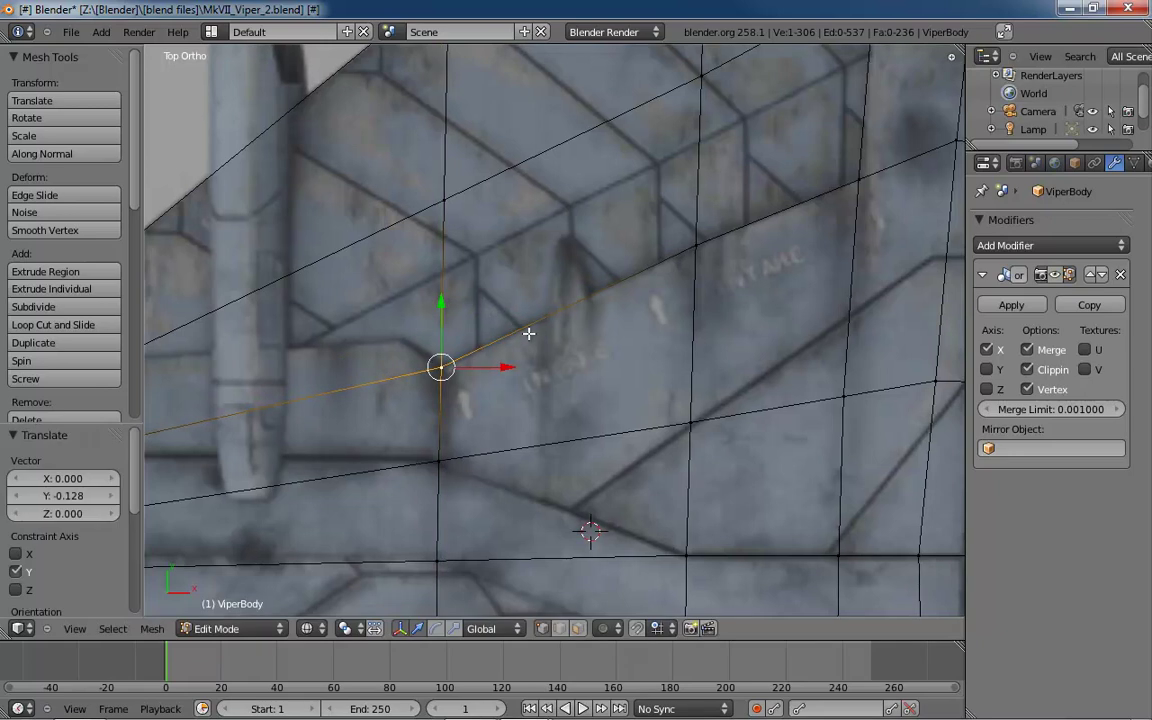
- Move the second wingtip vertex from the front about 0.172 in Y and merge it At Last onto the front corner vertex
middle_click_drag(527, 332, 702, 334, "shift")
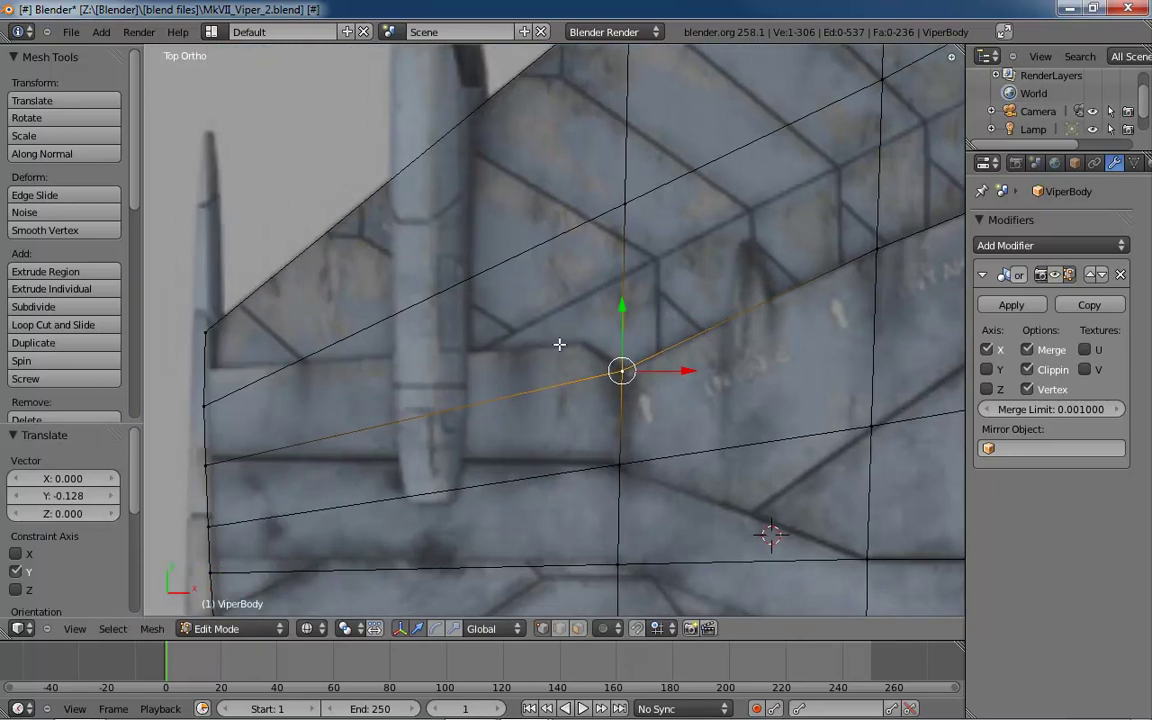
right_click(207, 407)
key("g")
key("y")
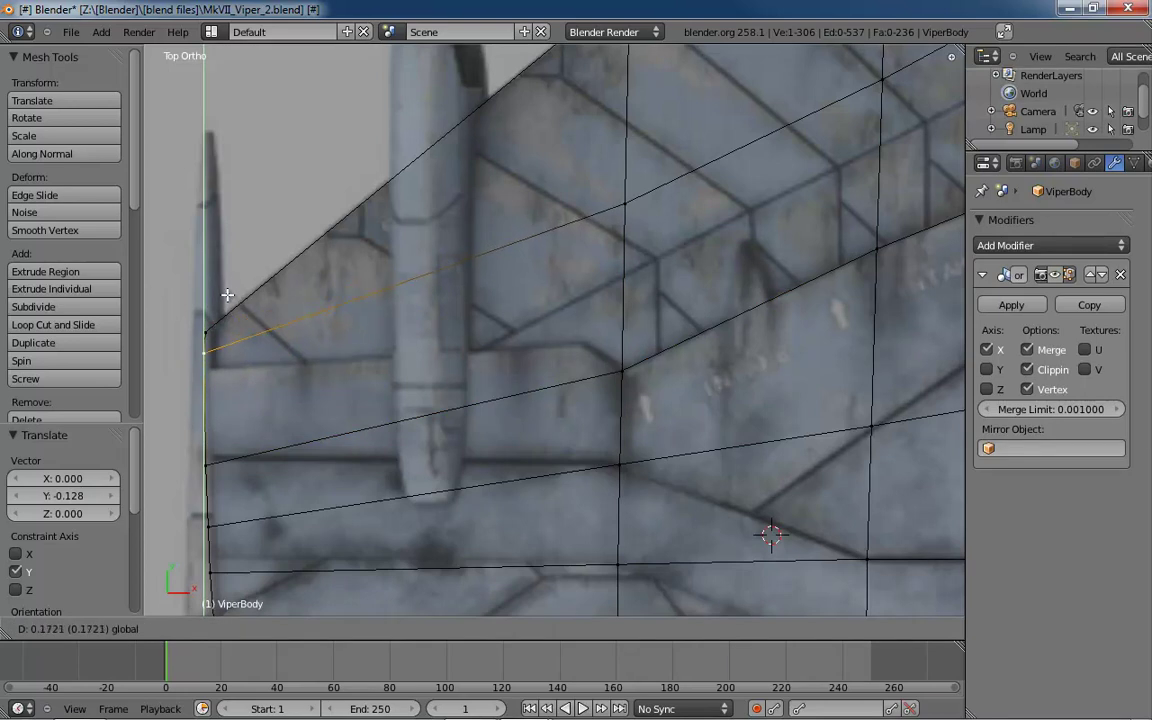
left_click(227, 295)
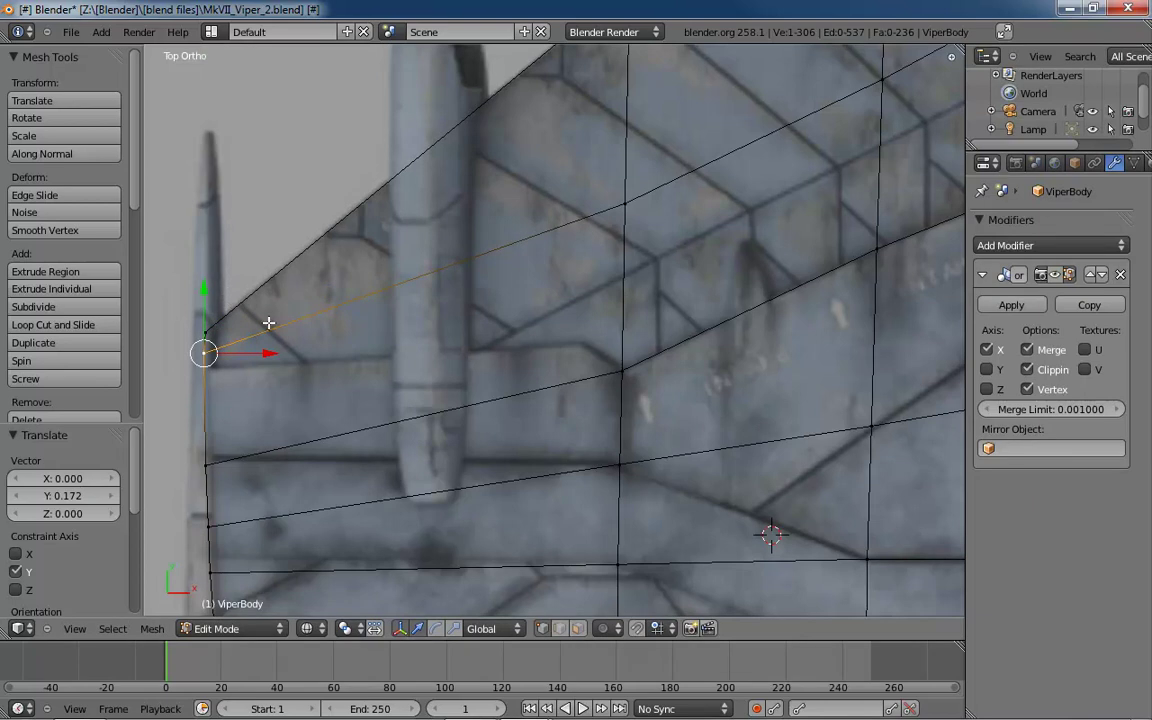
left_click(208, 330)
left_click(205, 332, "shift")
left_click(191, 324, "shift")
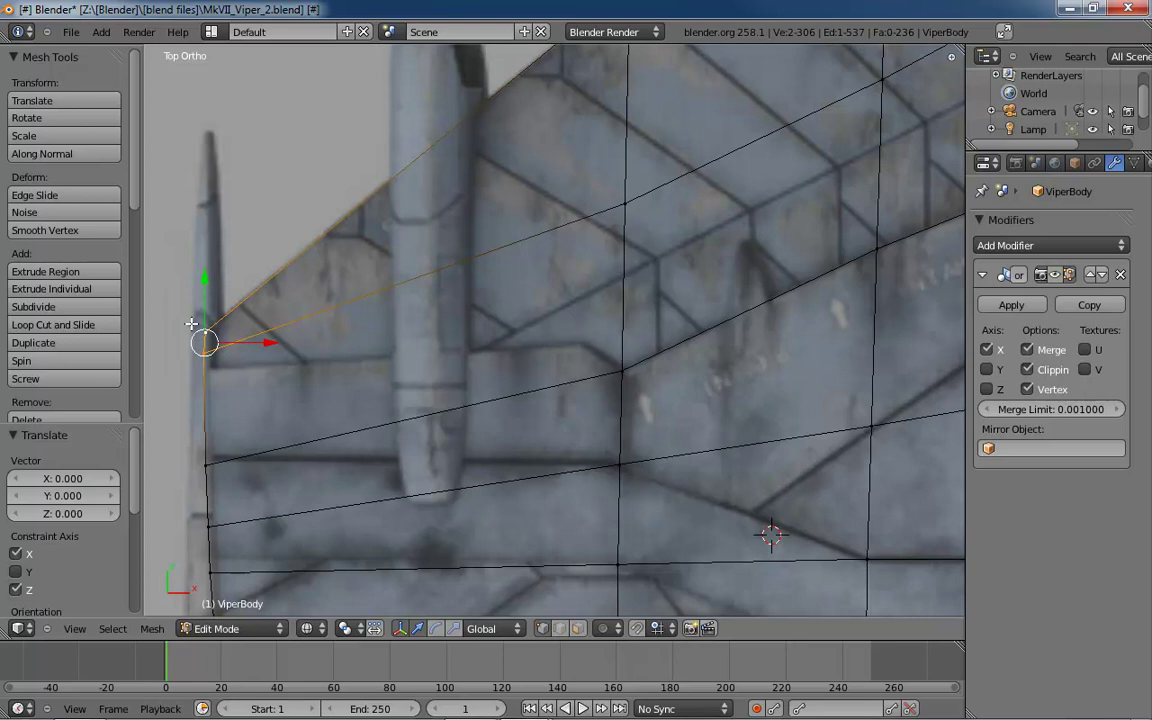
key("alt+m")
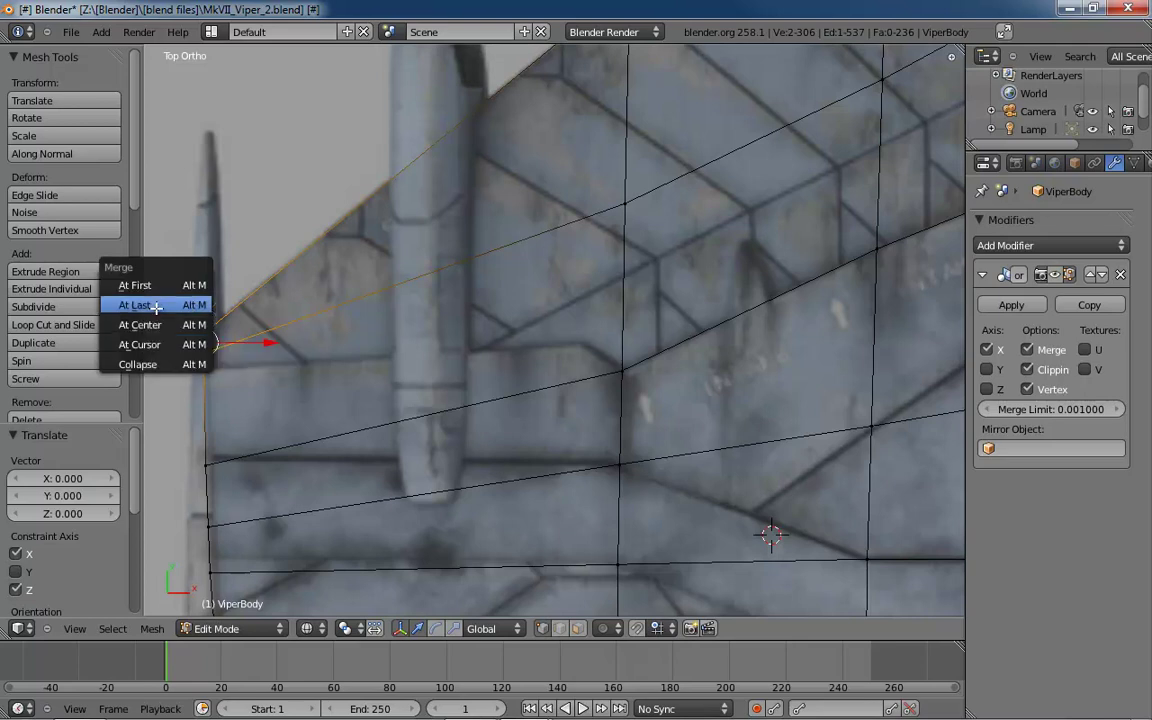
left_click(165, 301)
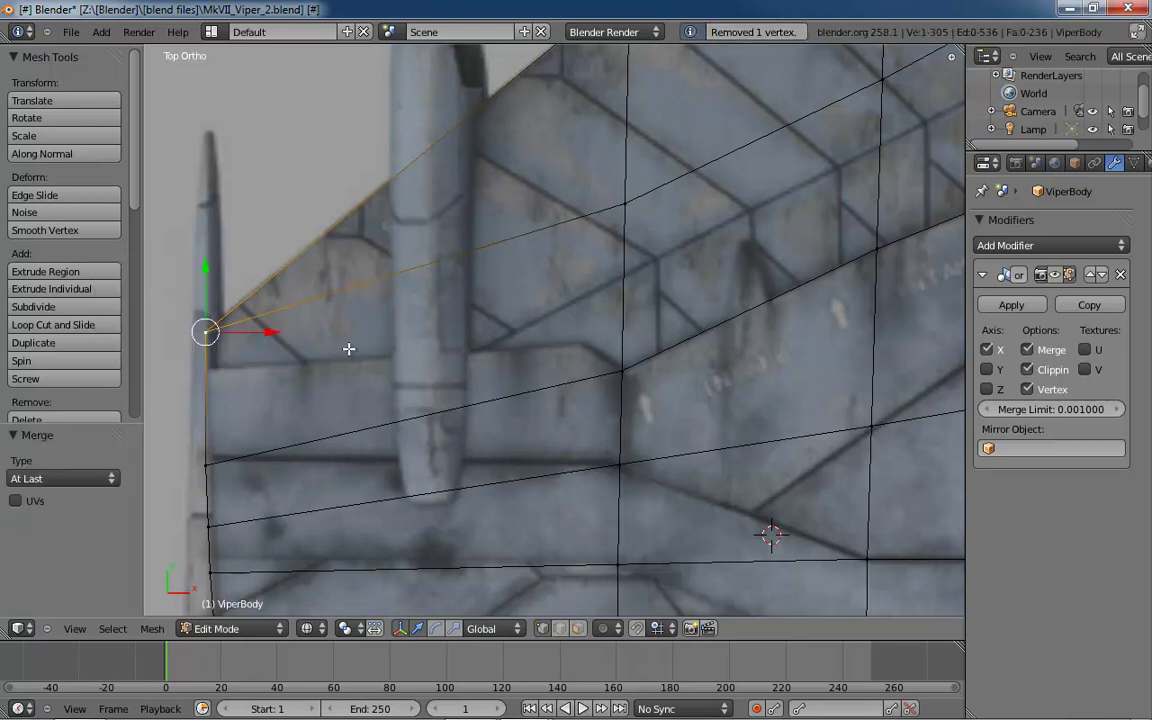
- Move the second and third wingtip vertices from the front about 0.315 and 0.210 in Y, level with the new loop's vertices
right_click(208, 464)
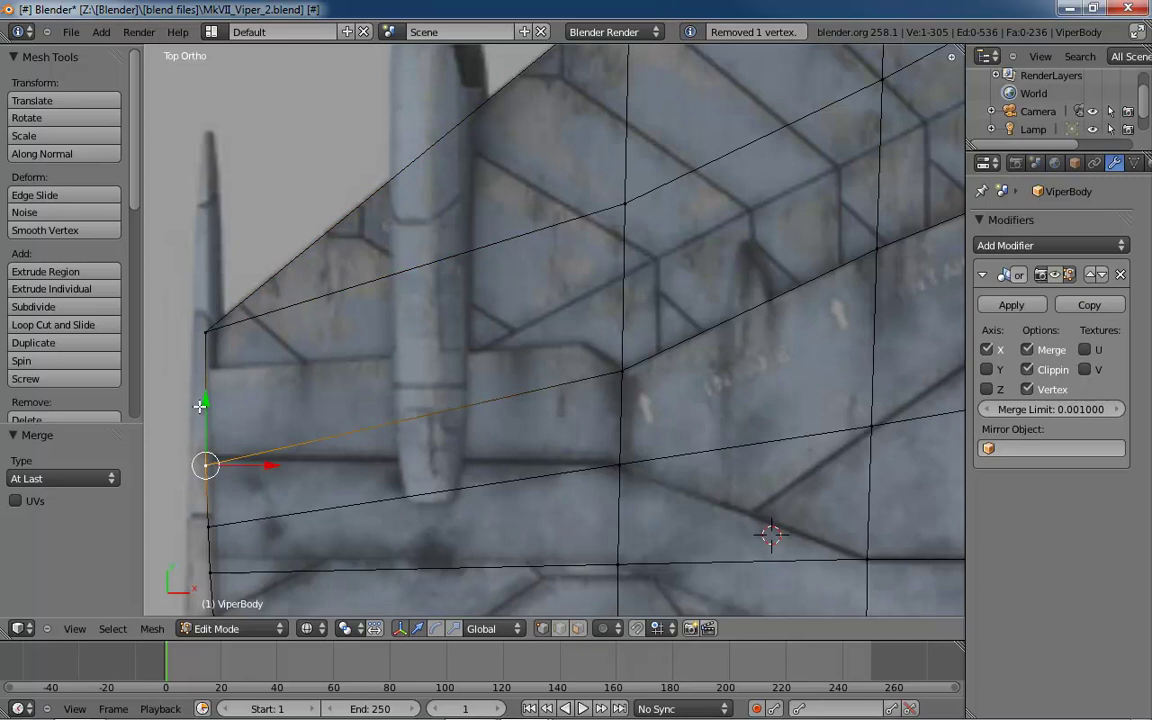
left_click_drag(206, 400, 449, 349)
right_click(206, 524)
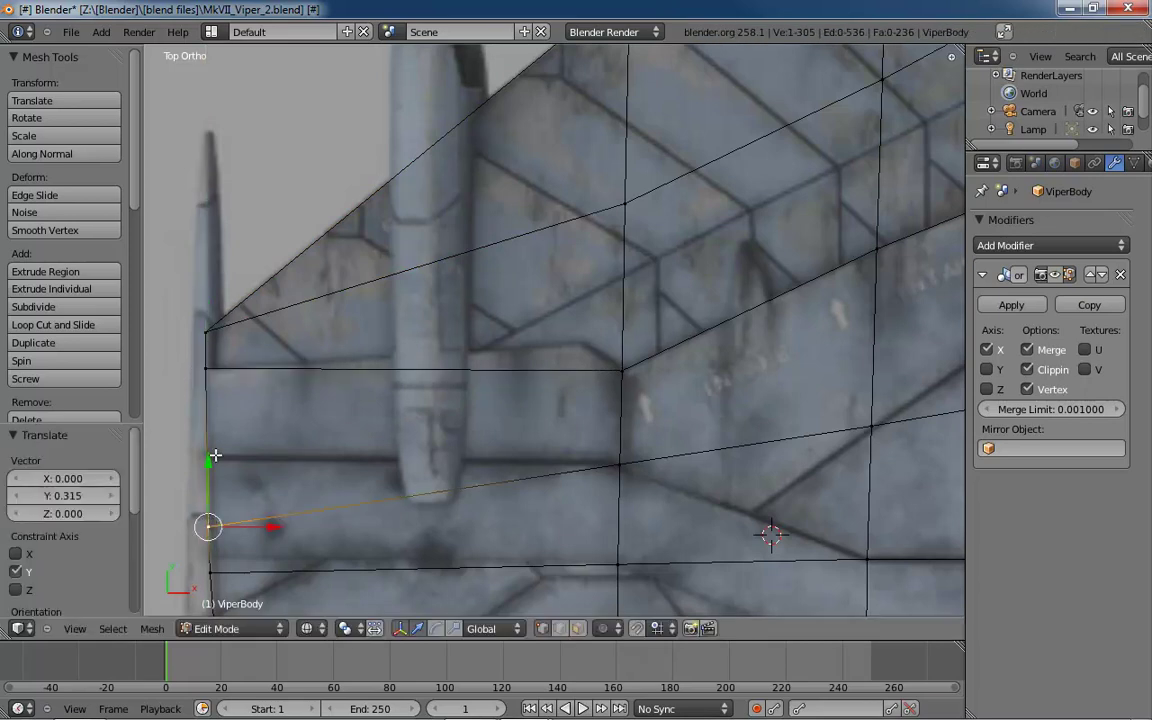
left_click_drag(206, 468, 218, 399)
- Move the fourth wingtip vertex from the front about 0.047 in Y onto the reference panel line
middle_click_drag(501, 589, 606, 401, "shift")
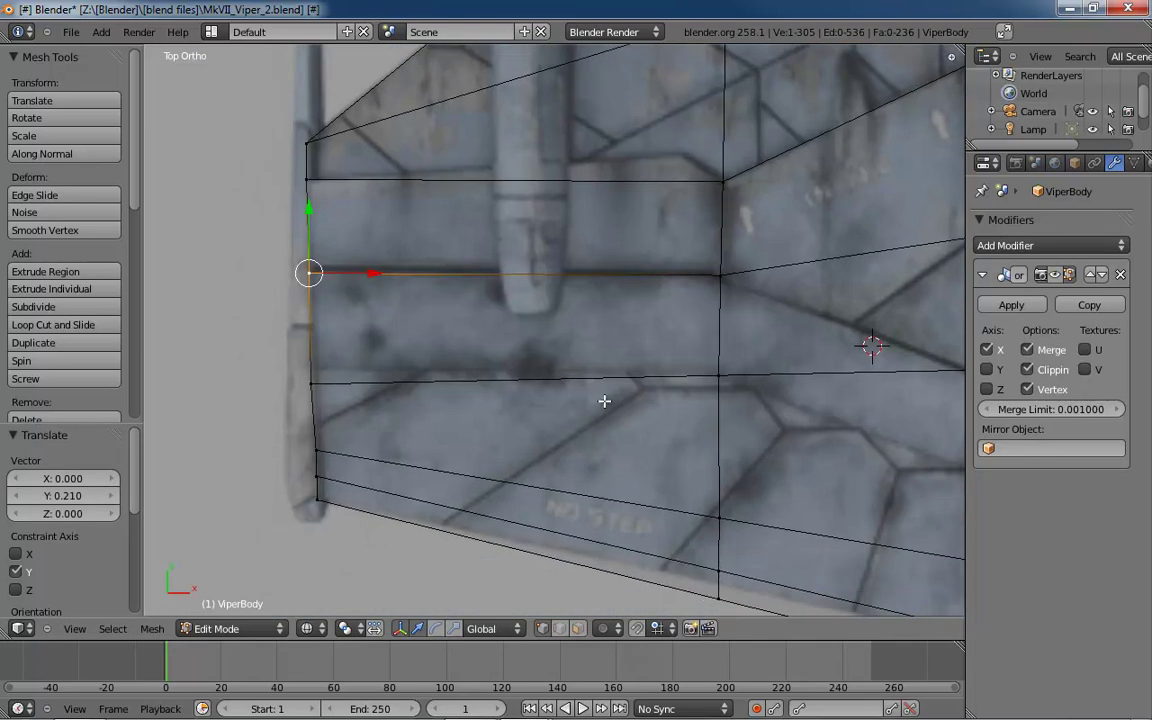
right_click(312, 385)
left_click_drag(310, 318, 311, 306)
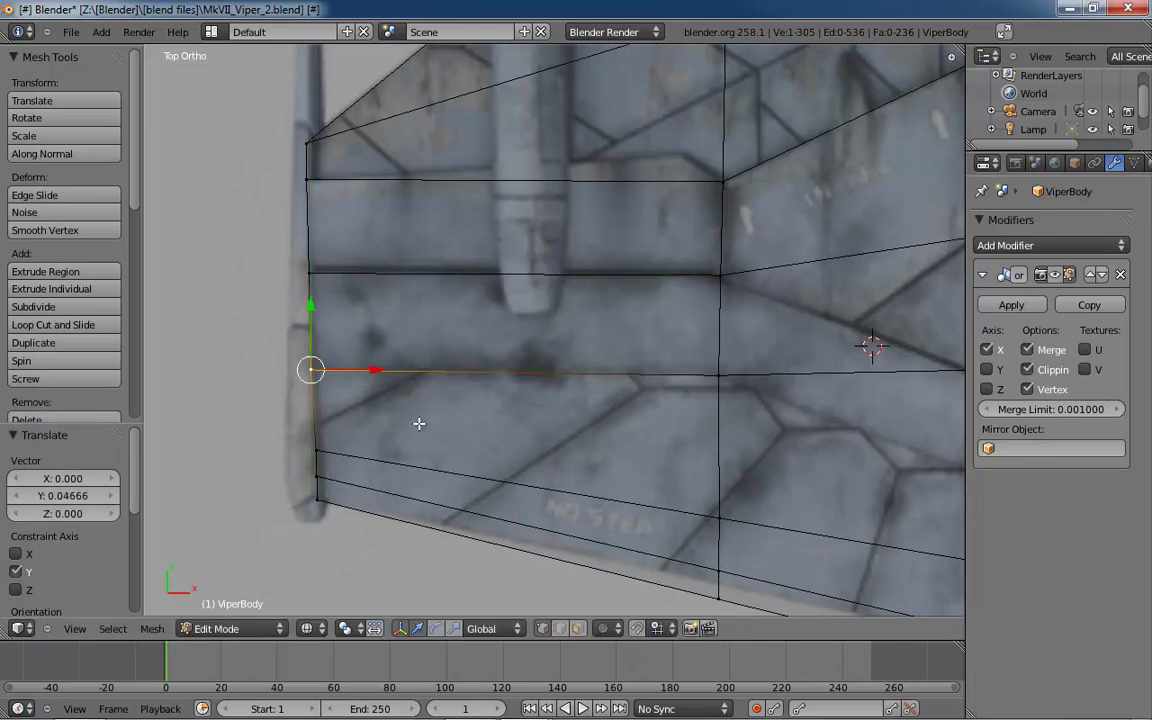
- Move the new loop's three rearmost vertices together about 0.05 in Y to match the trailing edge
middle_click_drag(645, 545, 647, 423, "shift")
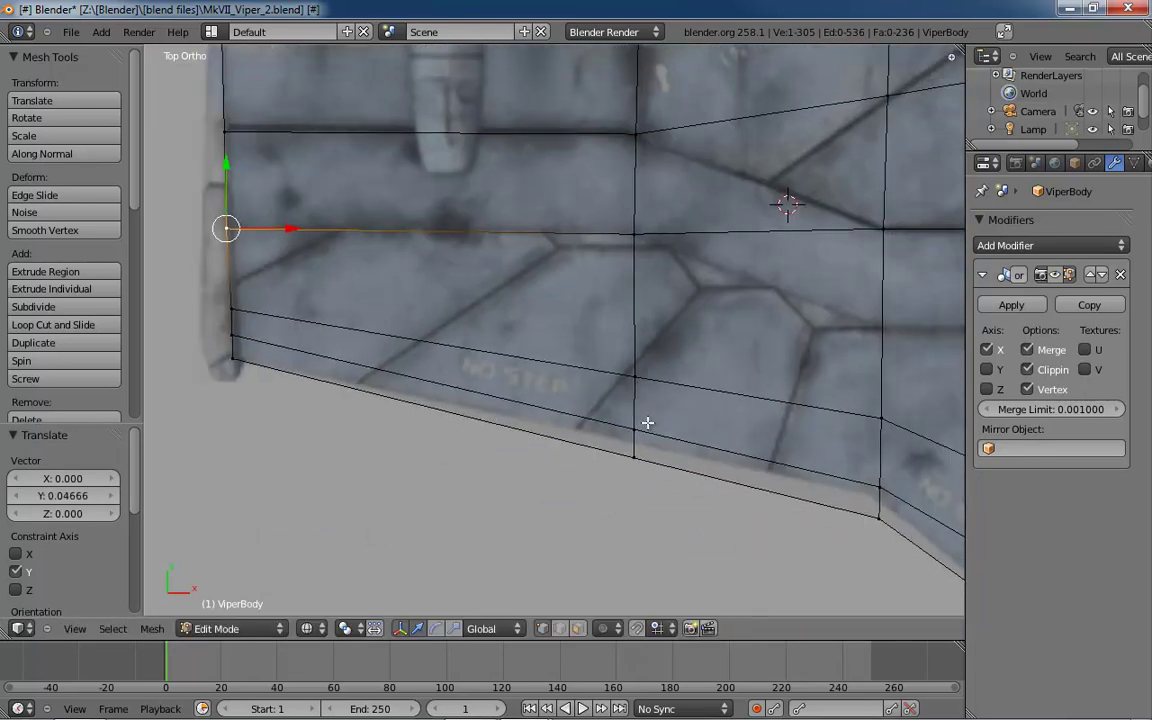
right_click(634, 374)
right_click(637, 432, "shift")
right_click(634, 456, "shift")
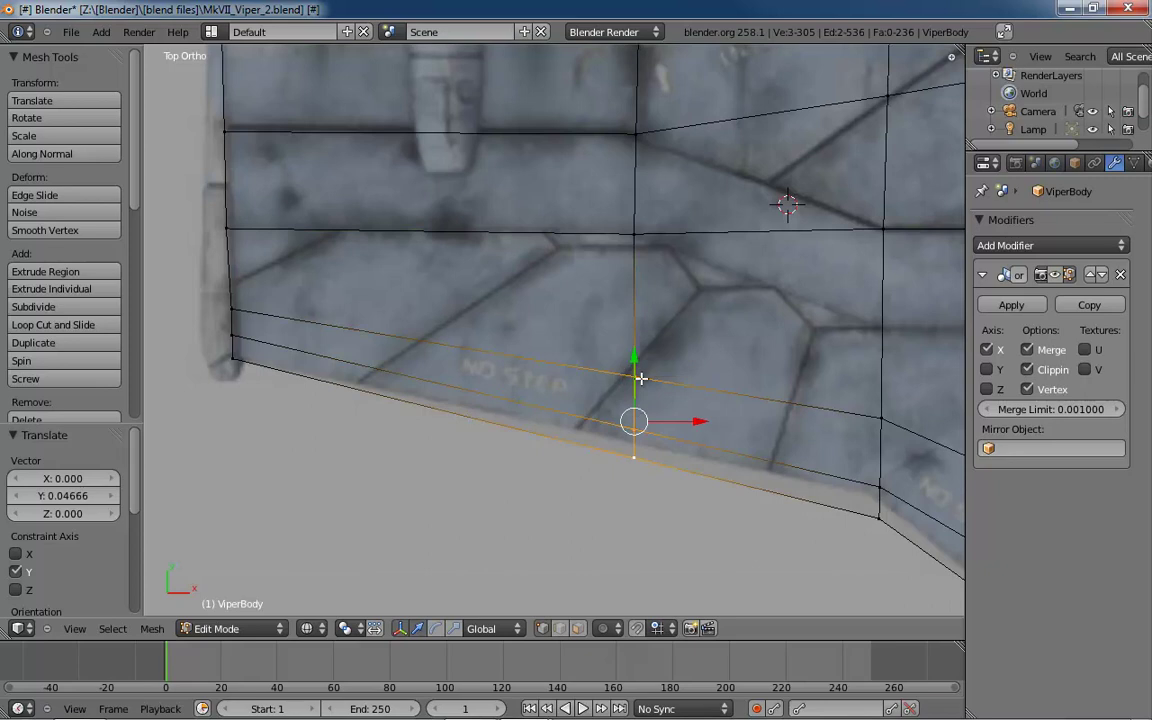
key("g")
key("y")
left_click(663, 368)
- Move the next inboard section's three rearmost vertices about 0.061 and 0.012 in Y, plus slightly outboard, to match the trailing edge
middle_click_drag(774, 500, 539, 478, "shift")
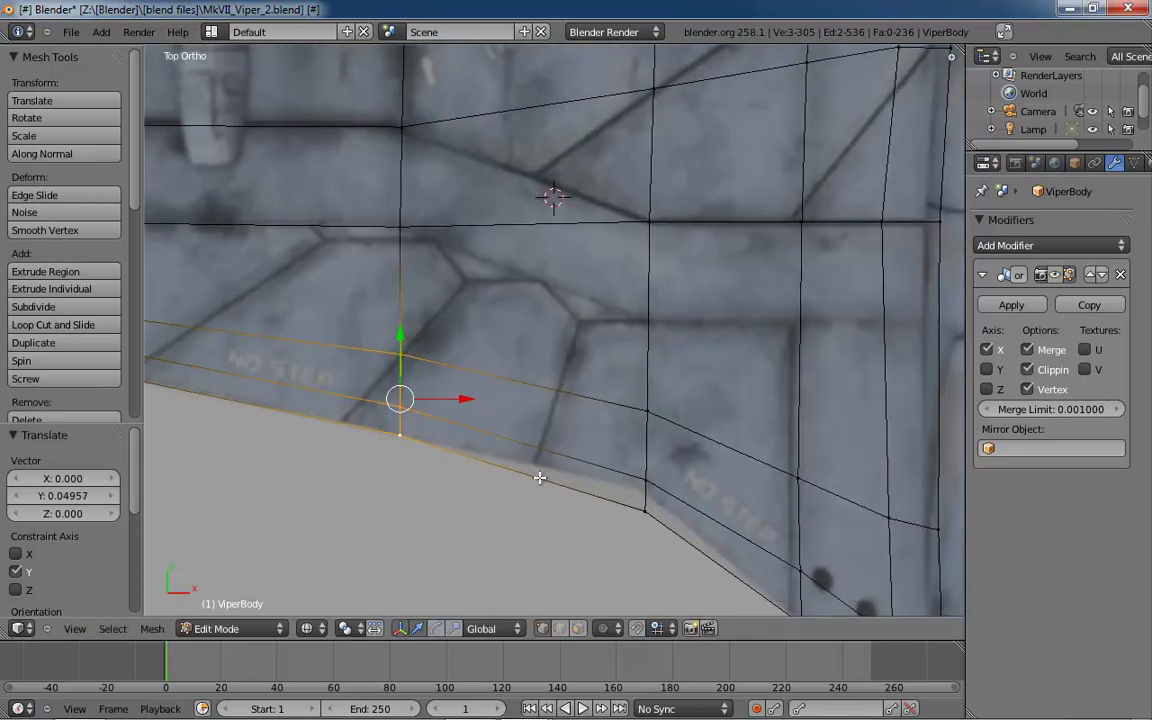
right_click(643, 492)
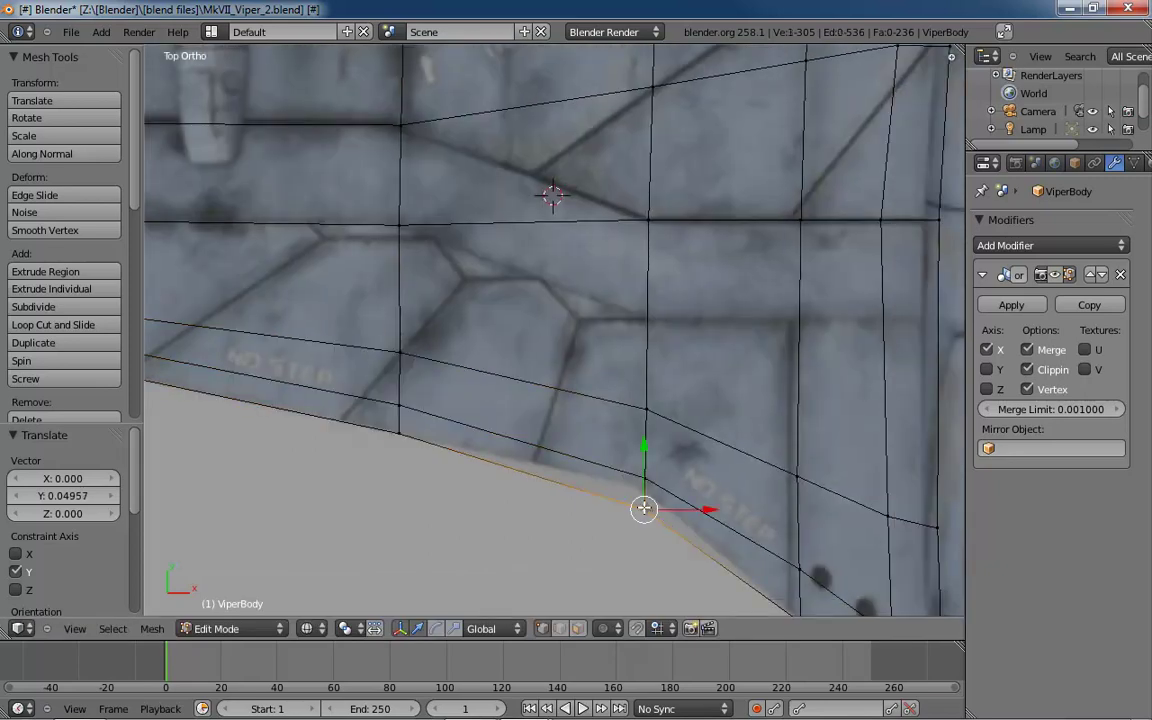
right_click(652, 411, "shift")
left_click_drag(645, 407, 645, 386)
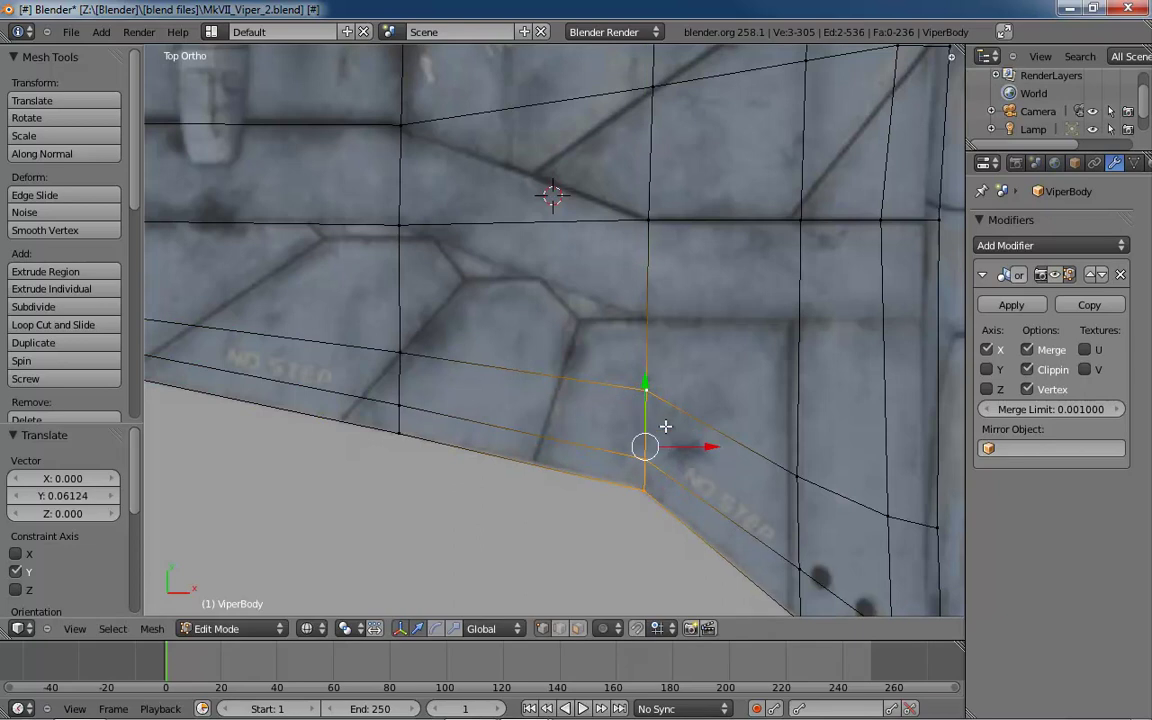
left_click_drag(696, 449, 688, 450)
left_click_drag(638, 389, 638, 385)
- Add a vertical loop cut across the outer wing panel and slide it inboard at about 0.79
middle_click_drag(742, 498, 597, 339, "shift")
middle_click_drag(687, 377, 775, 545, "shift")
middle_click_drag(537, 303, 714, 535, "shift")
middle_click_drag(580, 361, 627, 458, "shift")
middle_click_drag(593, 398, 660, 444, "shift")
key("ctrl+r")
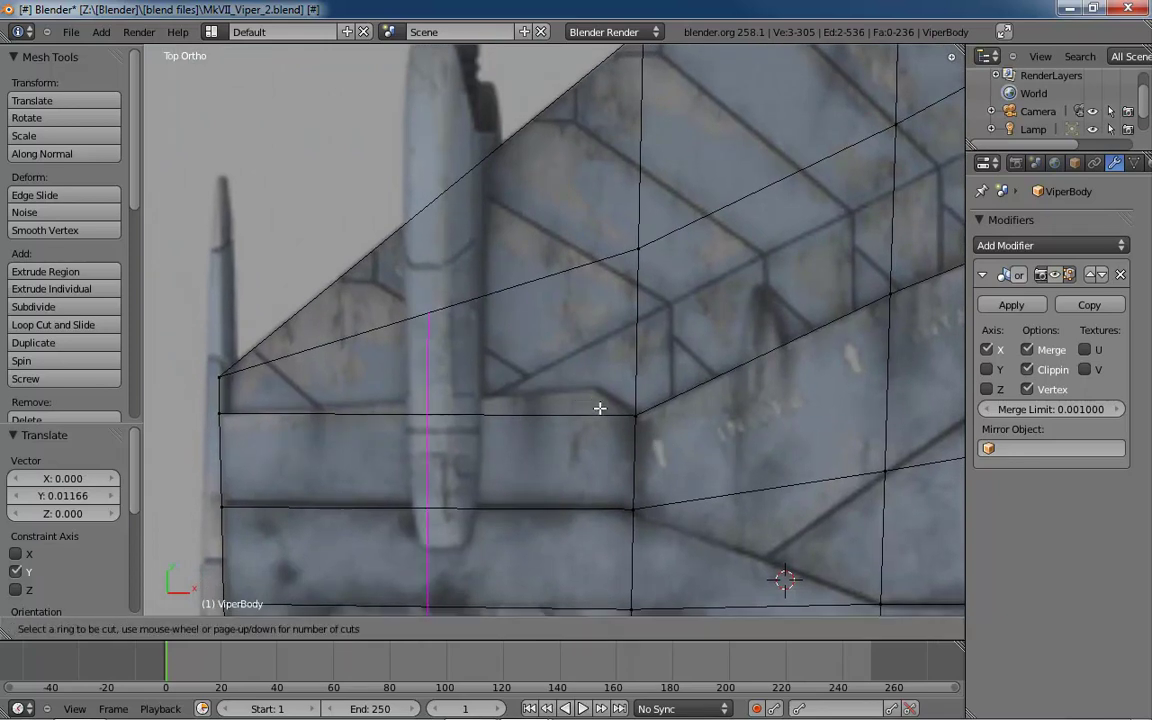
left_click(573, 409)
right_click(573, 409)
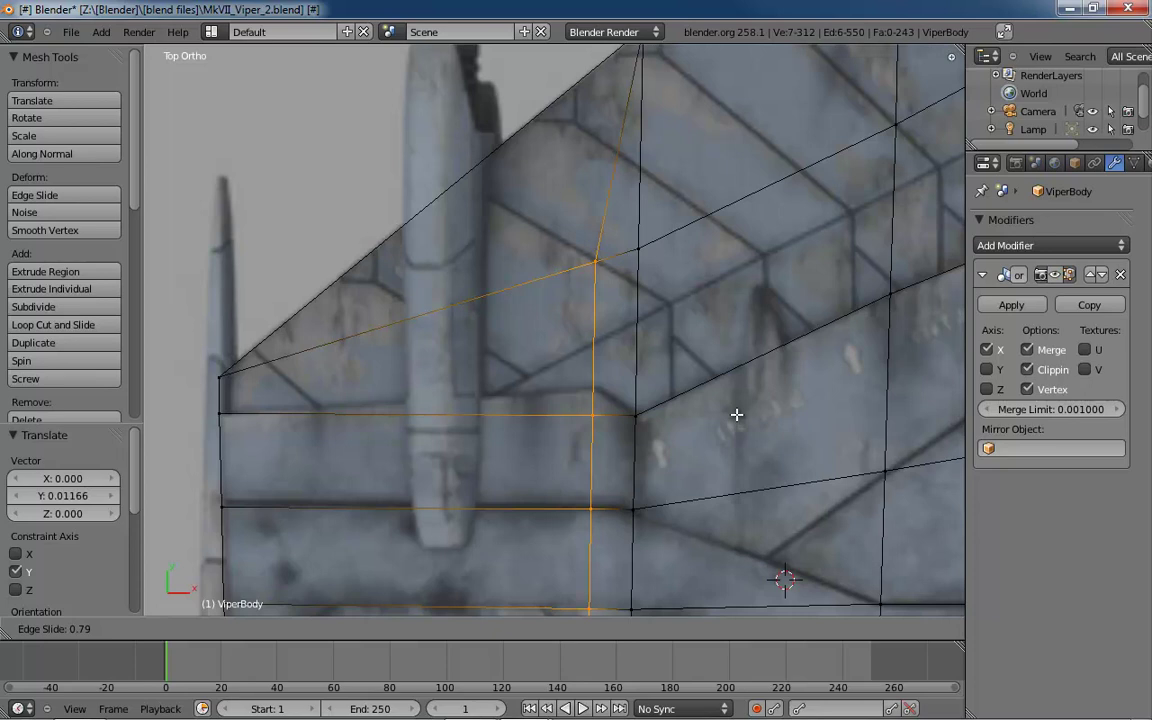
left_click(736, 414)
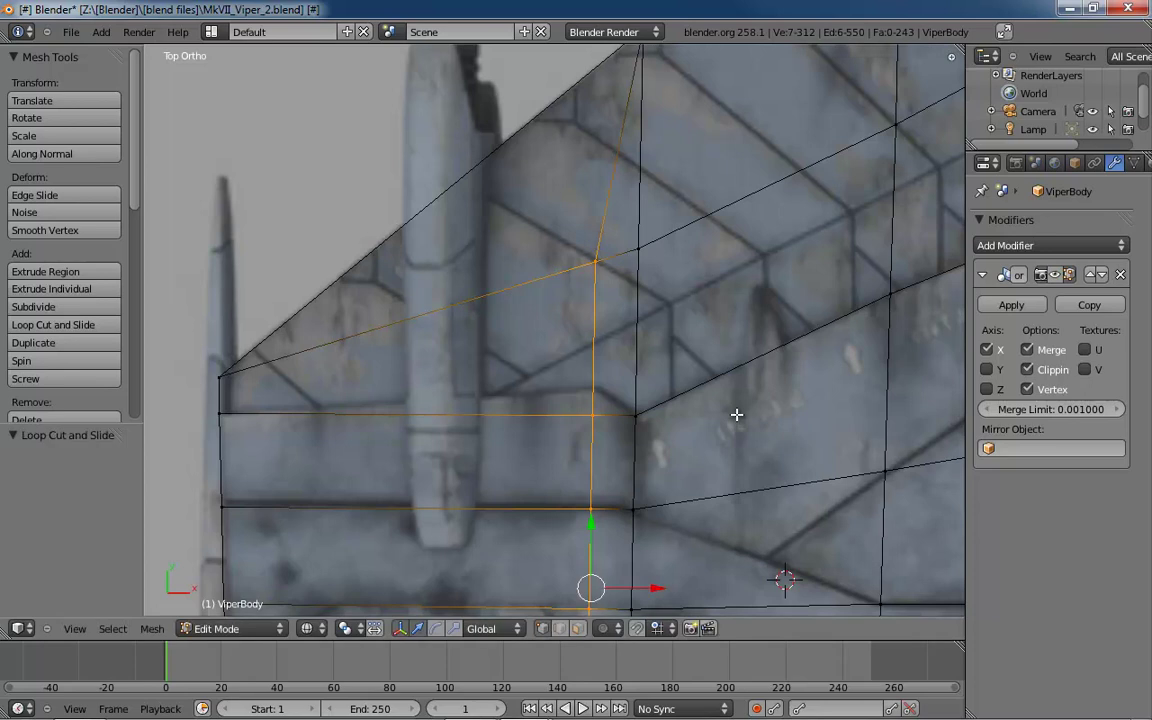
middle_click_drag(655, 327, 661, 439, "shift")
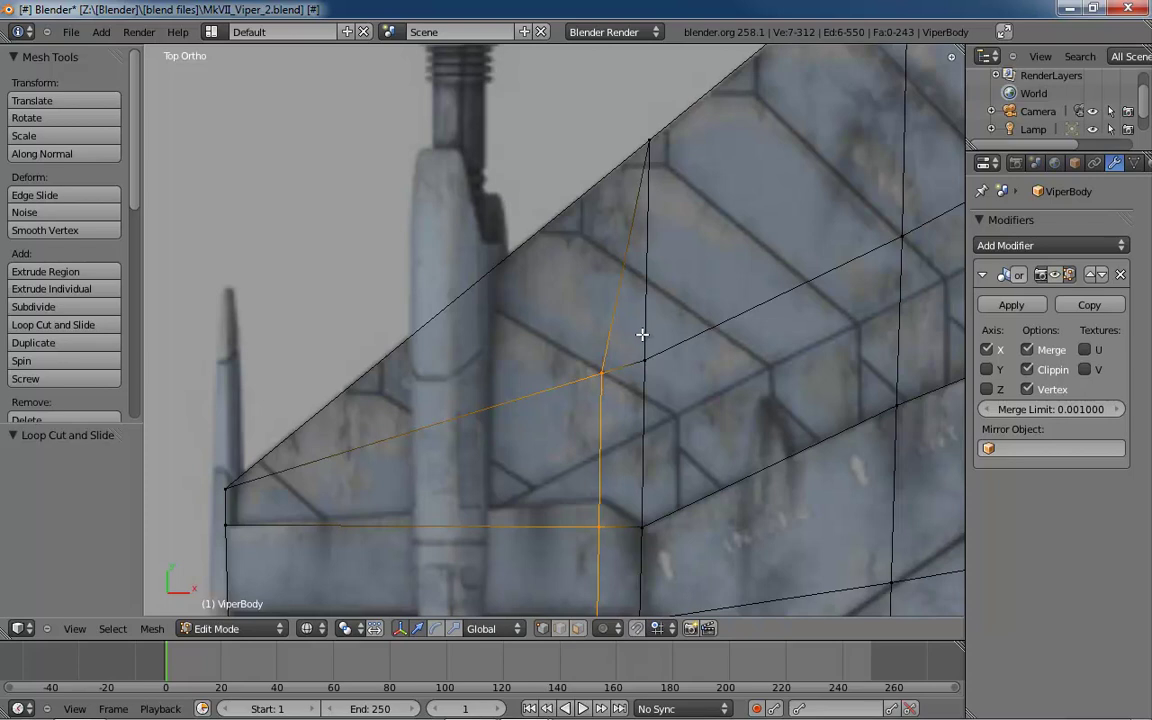
- Undo the last loop cut, the recent vertex moves and the merge at the wingtip's front corner
key("ctrl+z")
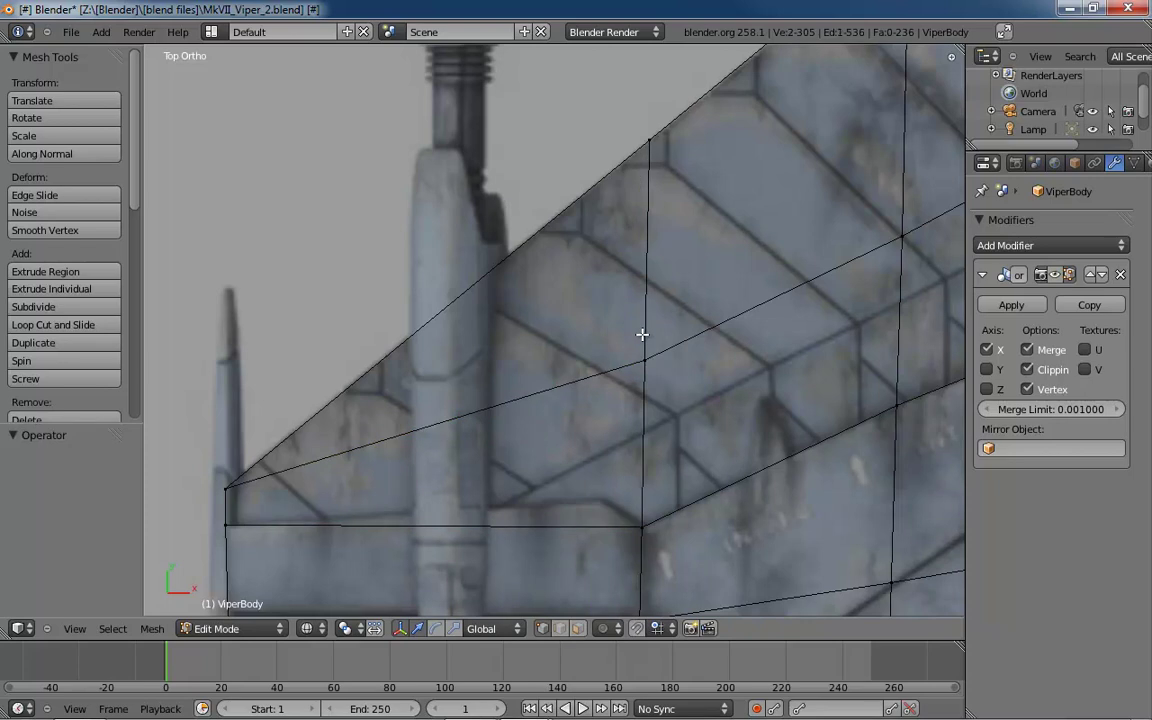
key("ctrl+z")
key("ctrl+z")
key("ctrl+z")
key("ctrl+z")
key("ctrl+z")
key("ctrl+z")
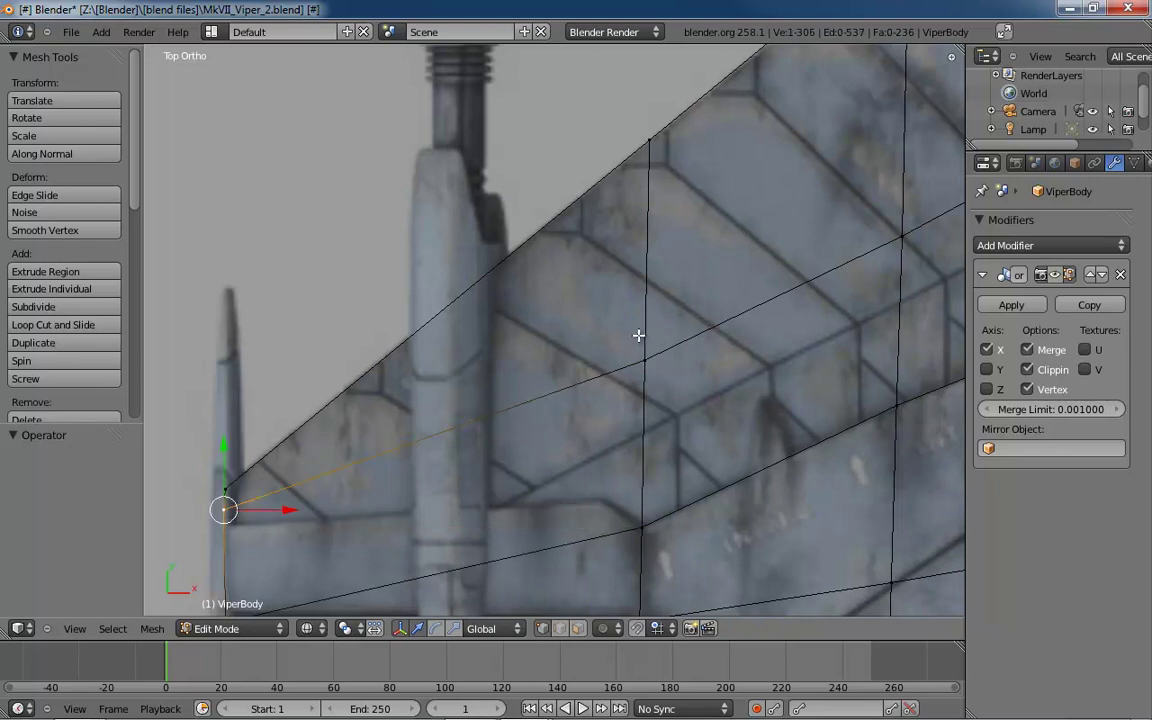
- Move the third wingtip vertex from the front about 0.309 in Y and the second about 0.020 in Y
middle_click_drag(643, 414, 644, 263, "shift")
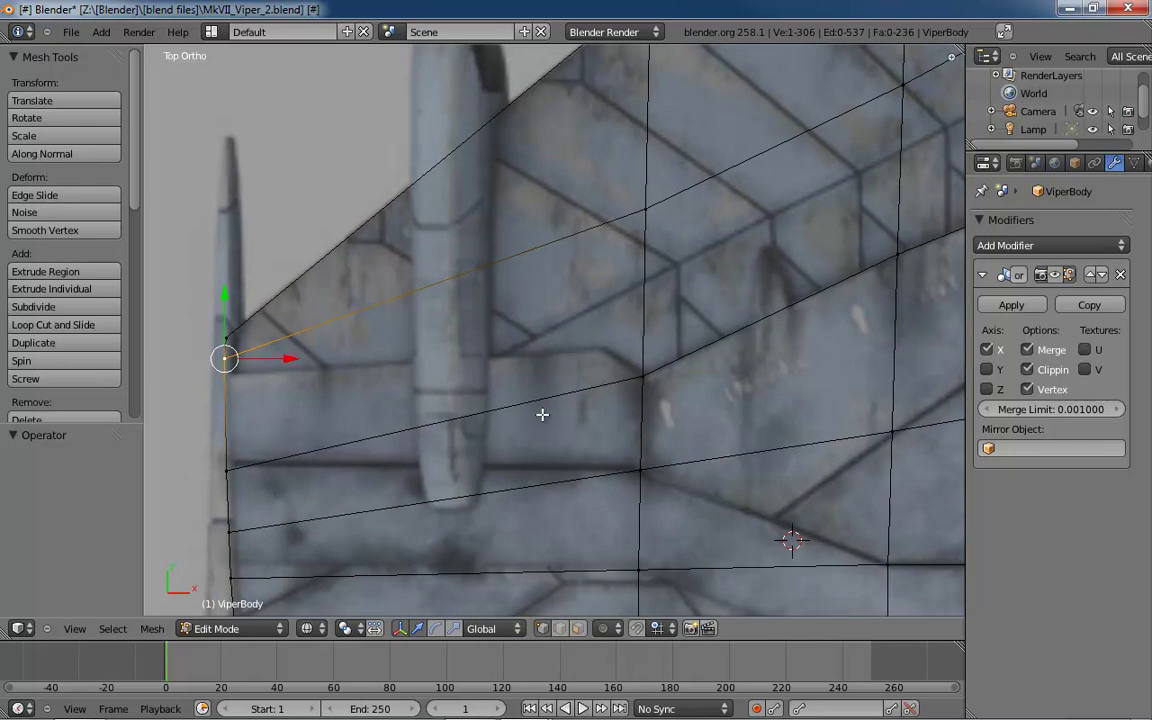
right_click(225, 469)
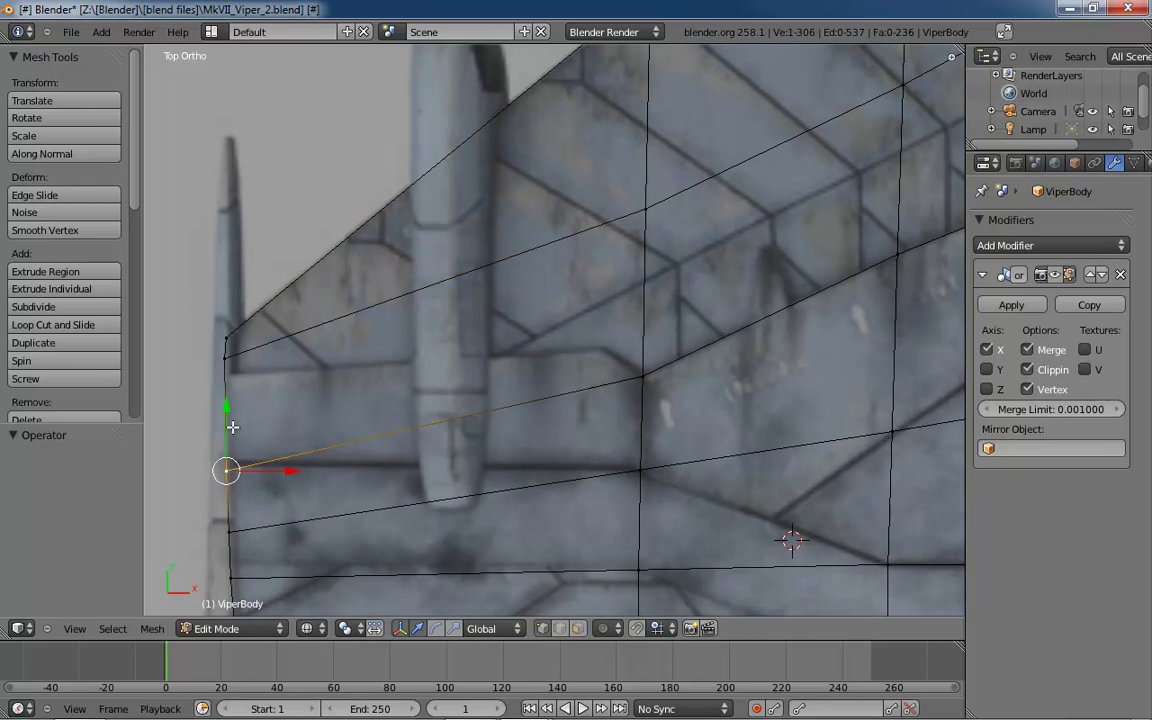
left_click_drag(229, 401, 227, 305)
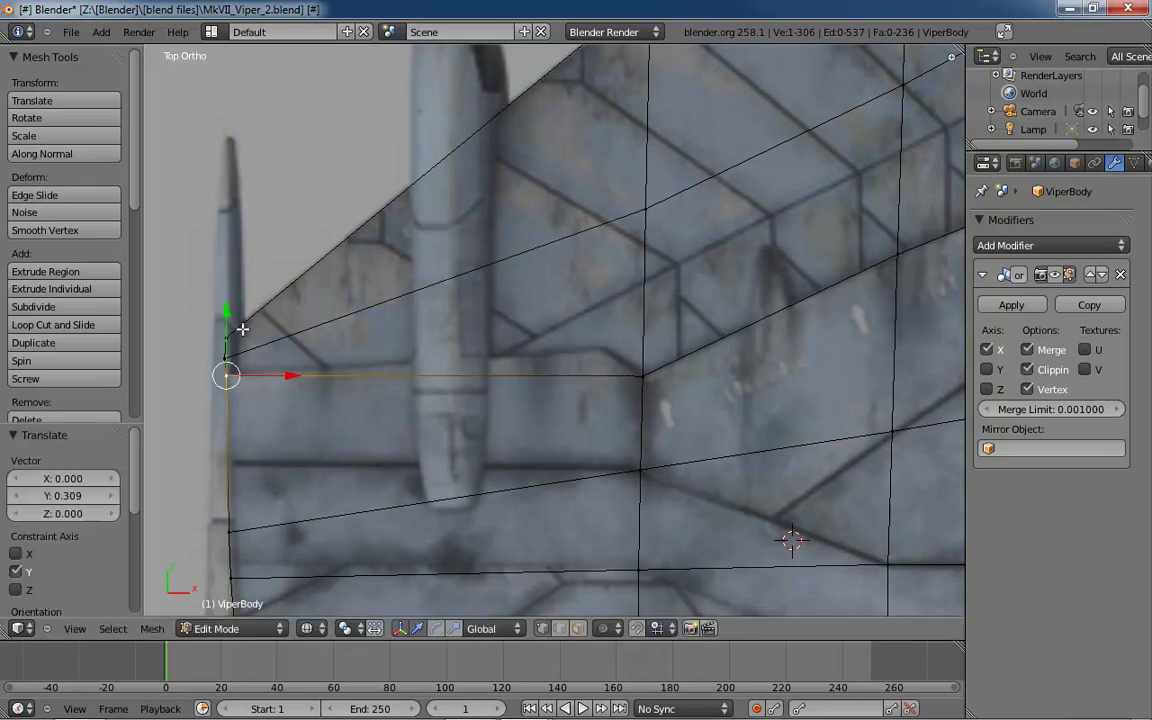
middle_click_drag(213, 356, 357, 414, "shift")
key("a")
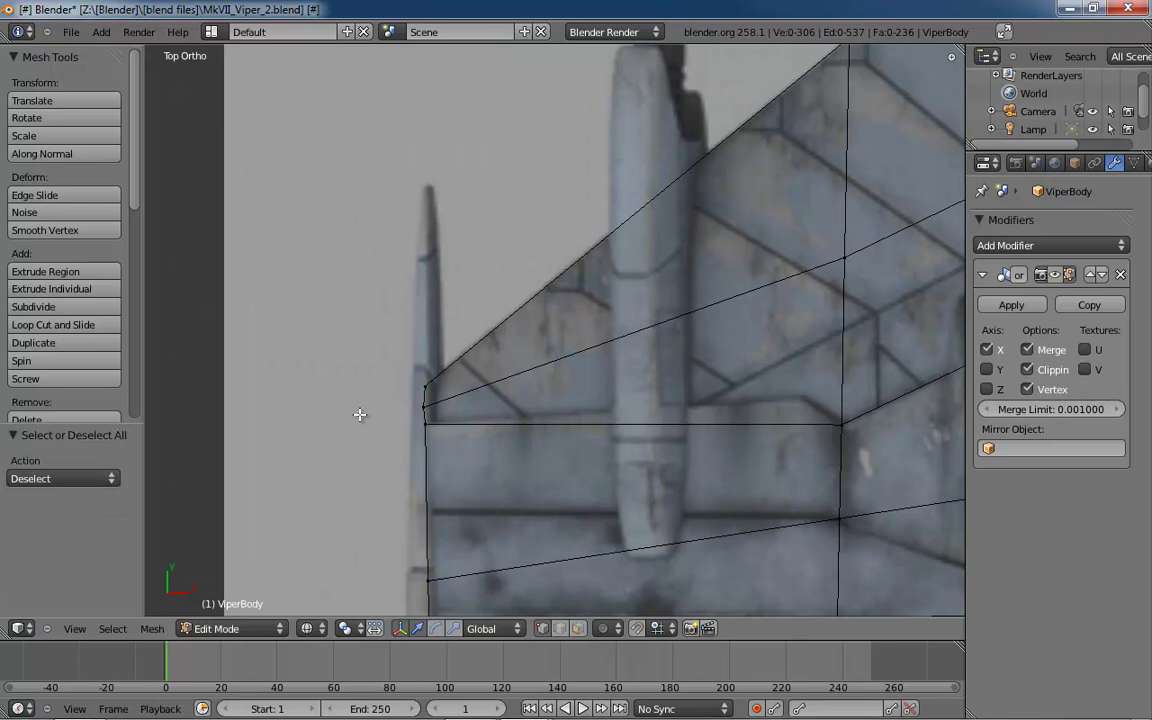
right_click(428, 406)
left_click_drag(422, 344, 426, 338)
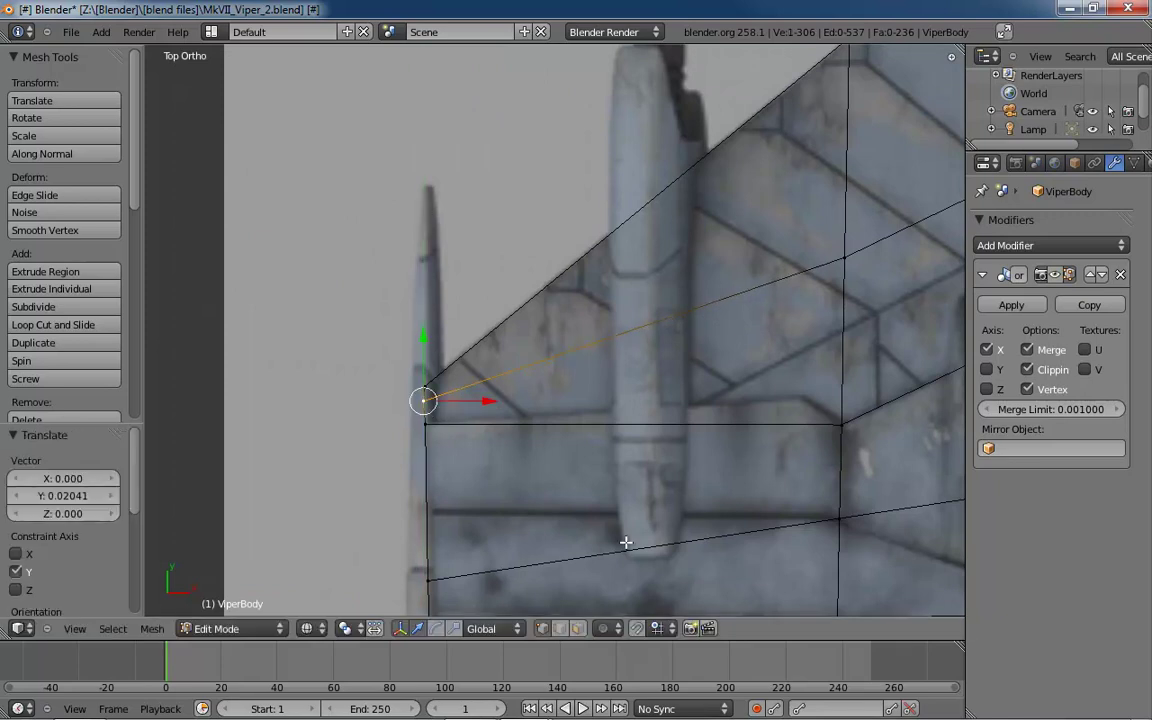
- Move the fourth wingtip vertex from the front about 0.227 in Y onto the panel line and the fifth about 0.055 in Y
middle_click_drag(623, 547, 592, 335, "shift")
right_click(398, 366)
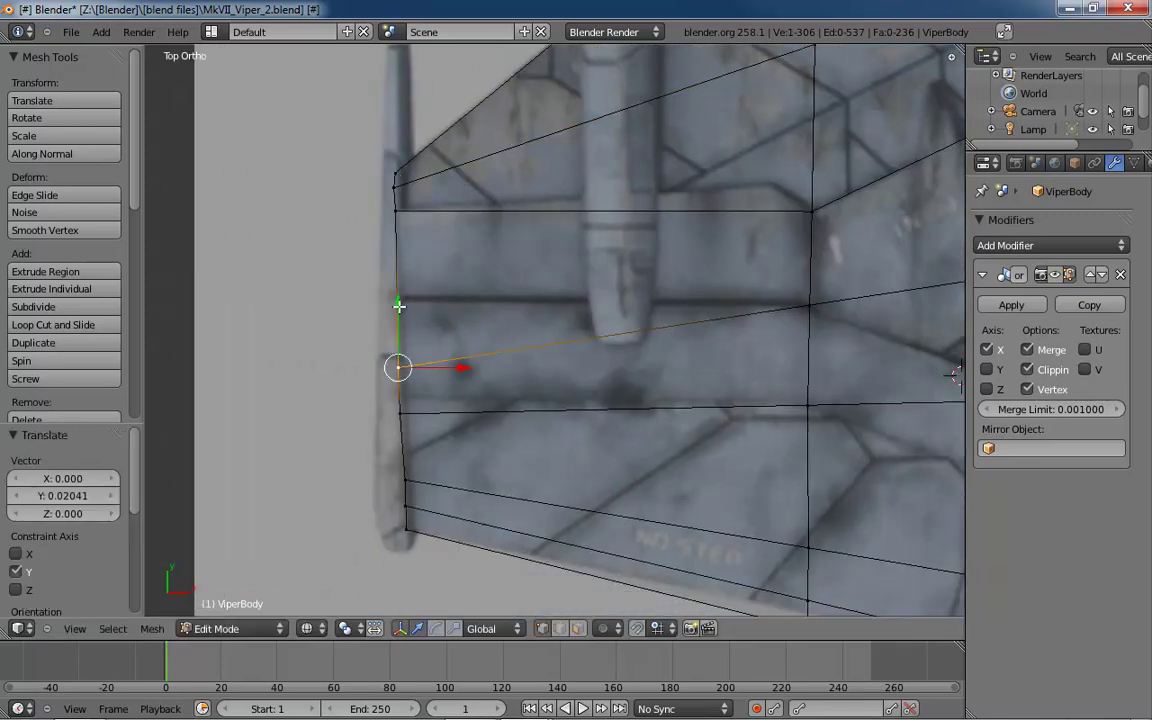
key("g")
key("y")
left_click(402, 236)
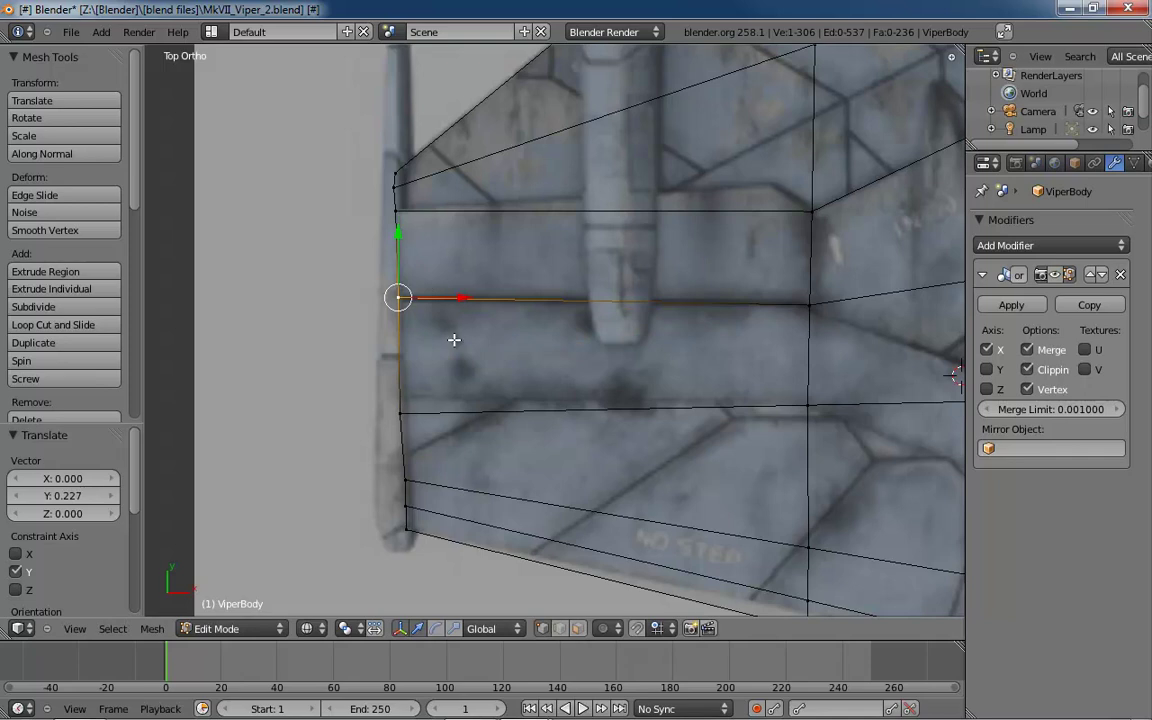
right_click(400, 412)
left_click_drag(398, 355, 398, 339)
- Align the trailing edge by moving the loop's three rearmost vertices about 0.047 in Y and the next inboard section's three about 0.067
middle_click_drag(697, 558, 458, 372, "shift")
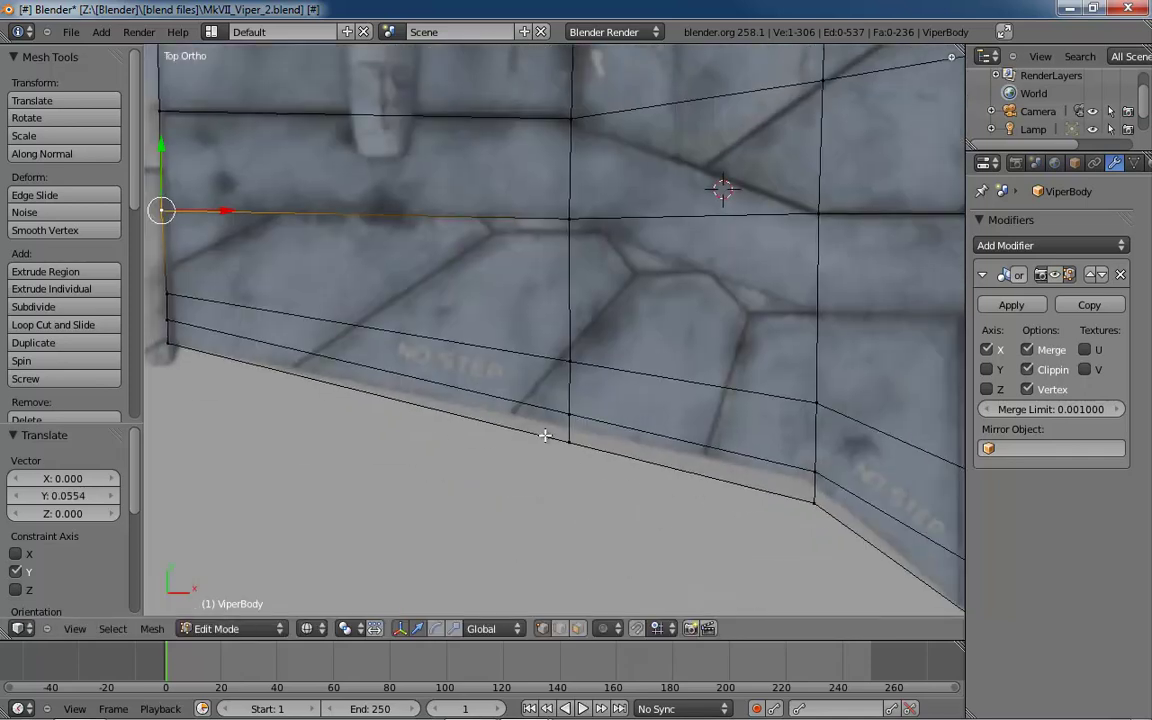
right_click(573, 430)
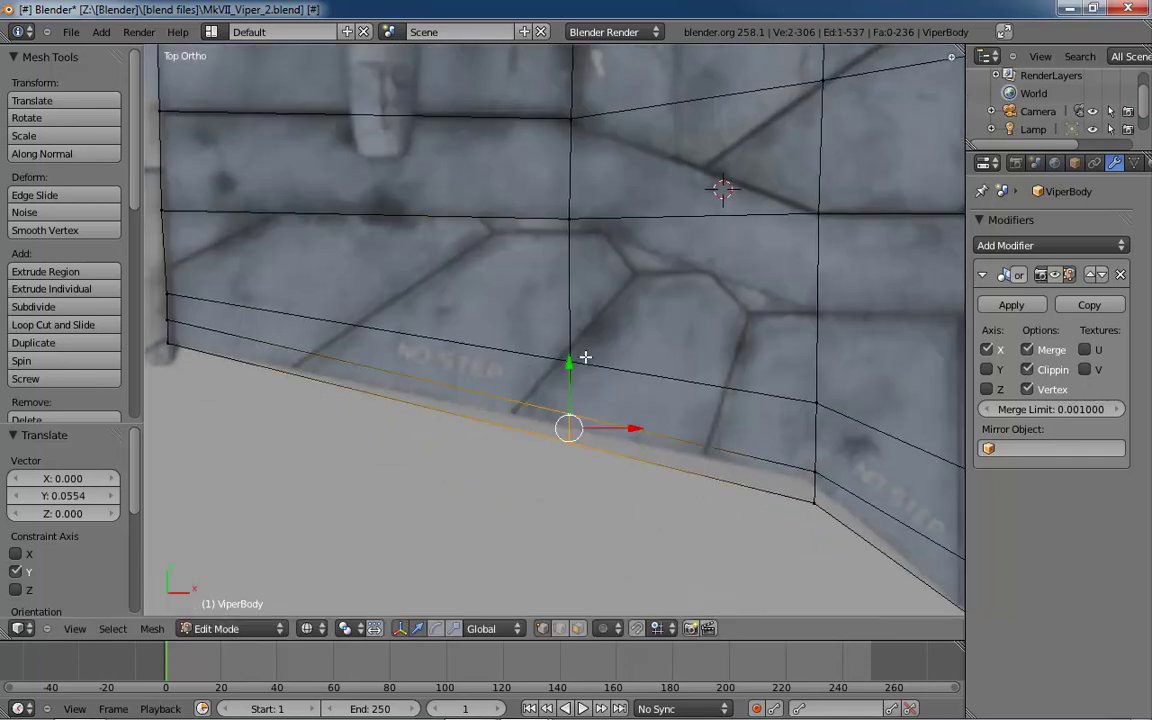
left_click_drag(569, 350, 570, 328)
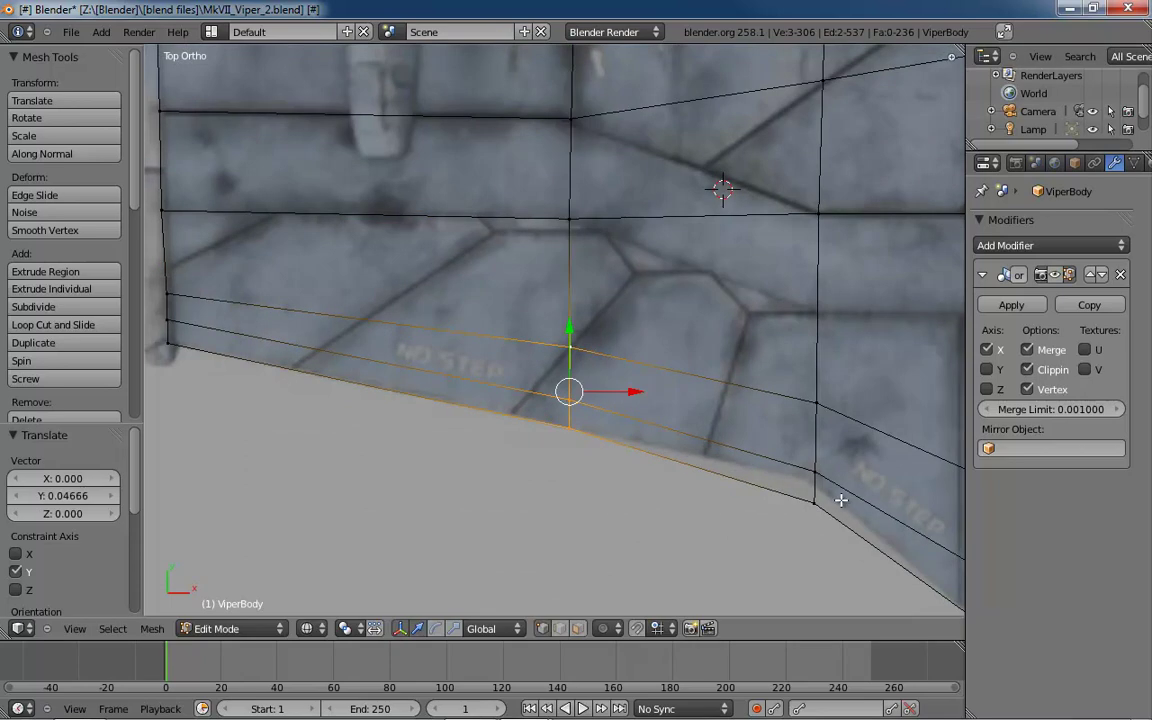
right_click(816, 506)
right_click(824, 467, "shift")
right_click(834, 405, "shift")
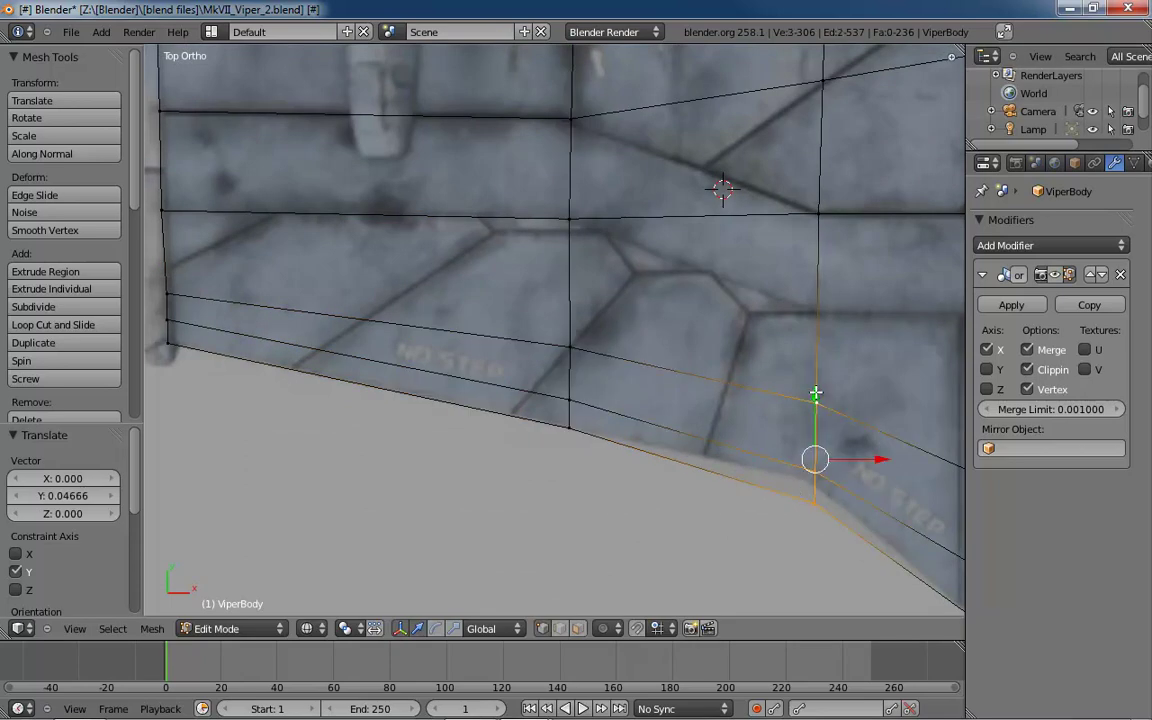
left_click_drag(815, 397, 815, 375)
- Move the inboard section's second vertex from the rear about 0.088 in Z, and its three rearmost vertices about -0.015 in X
right_click(815, 438)
key("g")
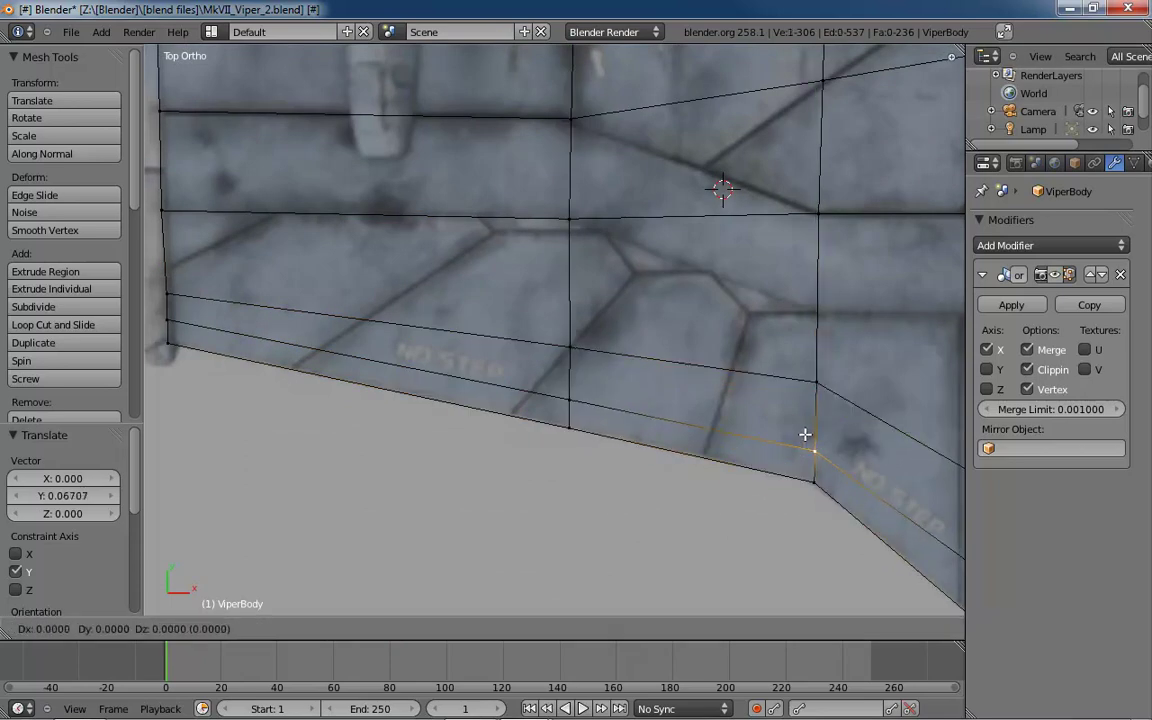
key("z")
key("z")
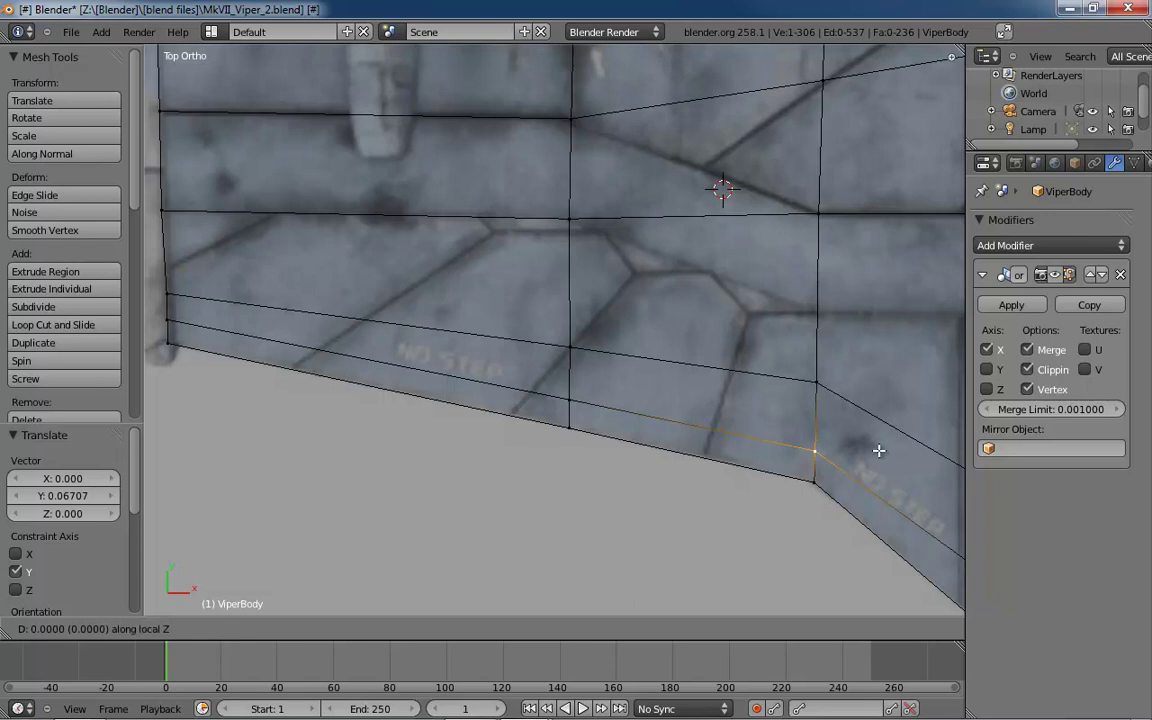
left_click(813, 460)
right_click(825, 382, "shift")
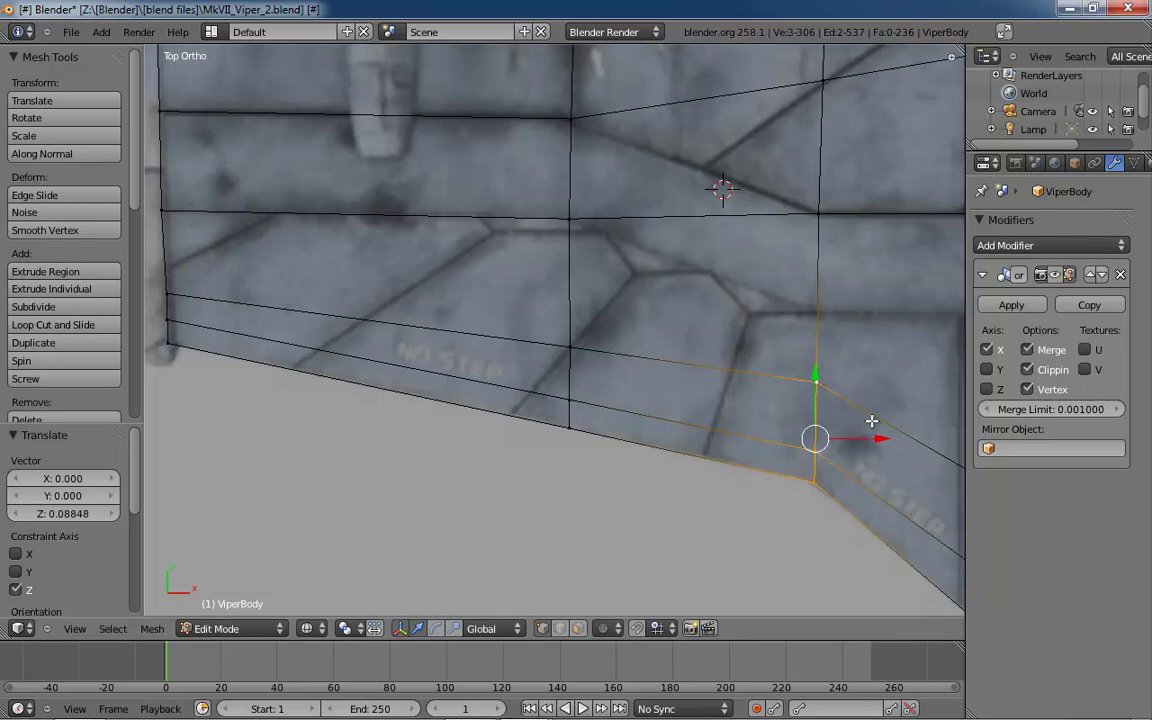
left_click_drag(874, 440, 870, 440)
- Move the third-from-rear vertex of the following inboard section about 0.009 in Y
middle_click_drag(786, 539, 627, 517, "shift")
right_click(756, 464)
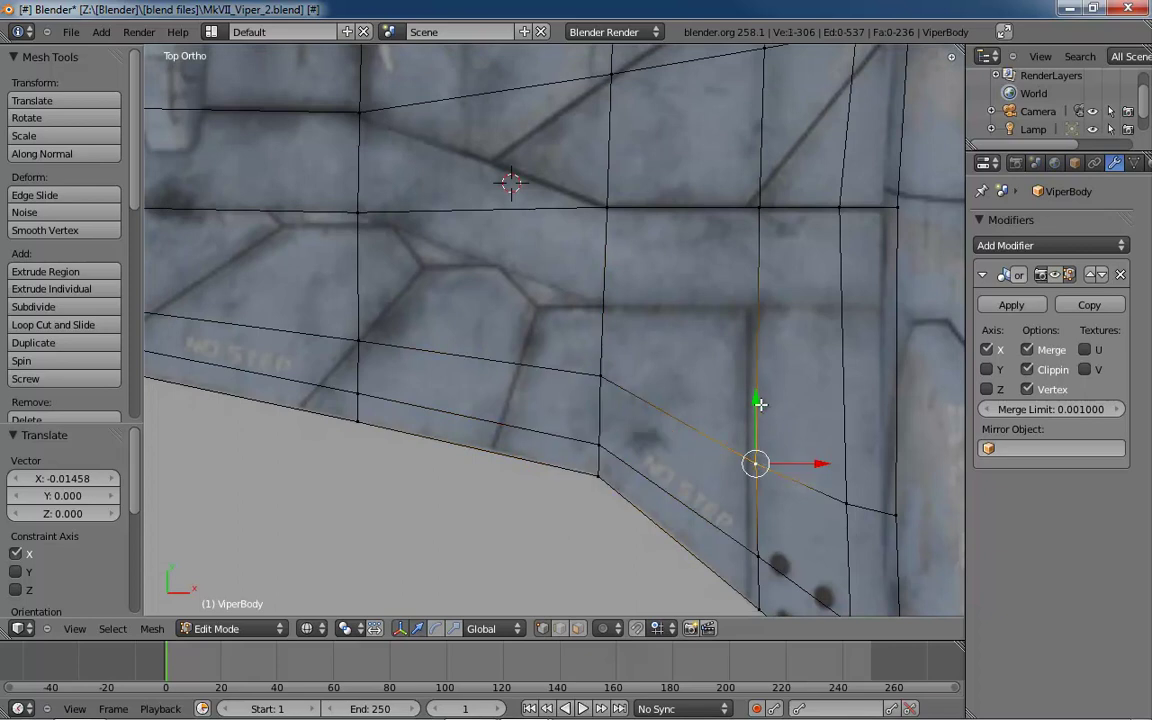
left_click_drag(757, 400, 756, 397)
- Add a loop cut across the outer wing panel and slide it inboard to the bend in the reference panel line
middle_click_drag(540, 454, 743, 581, "shift")
middle_click_drag(641, 472, 670, 493, "shift")
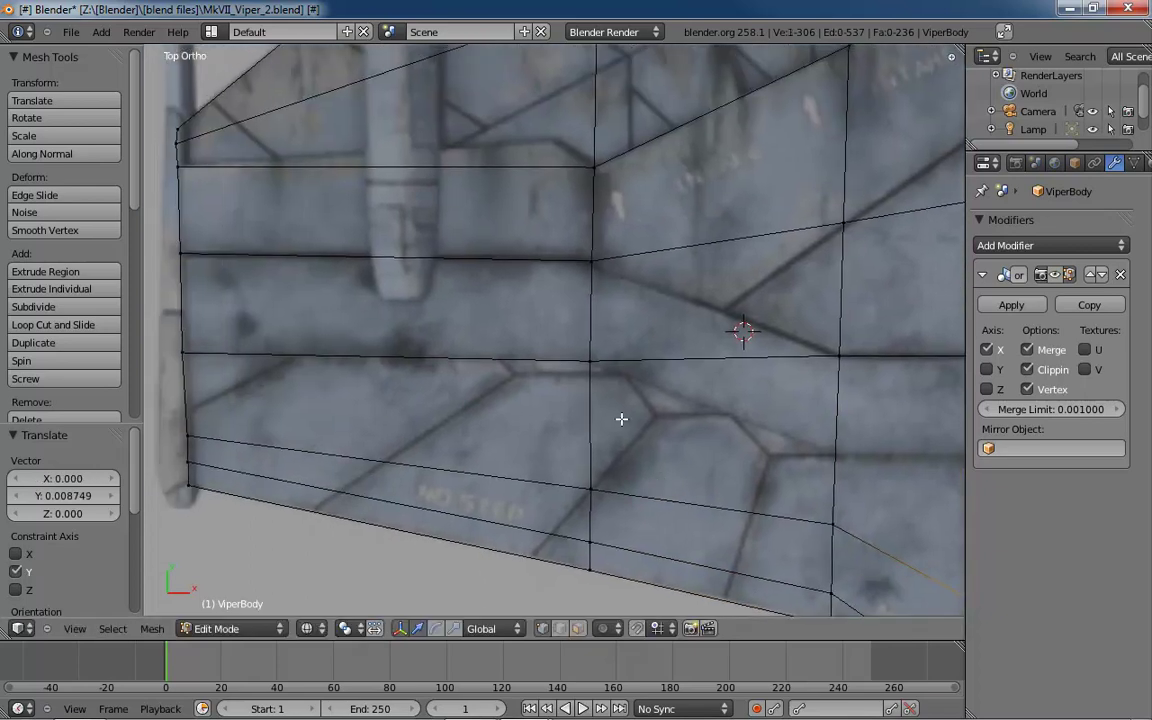
middle_click_drag(580, 378, 685, 487, "shift")
middle_click_drag(662, 292, 654, 306, "shift")
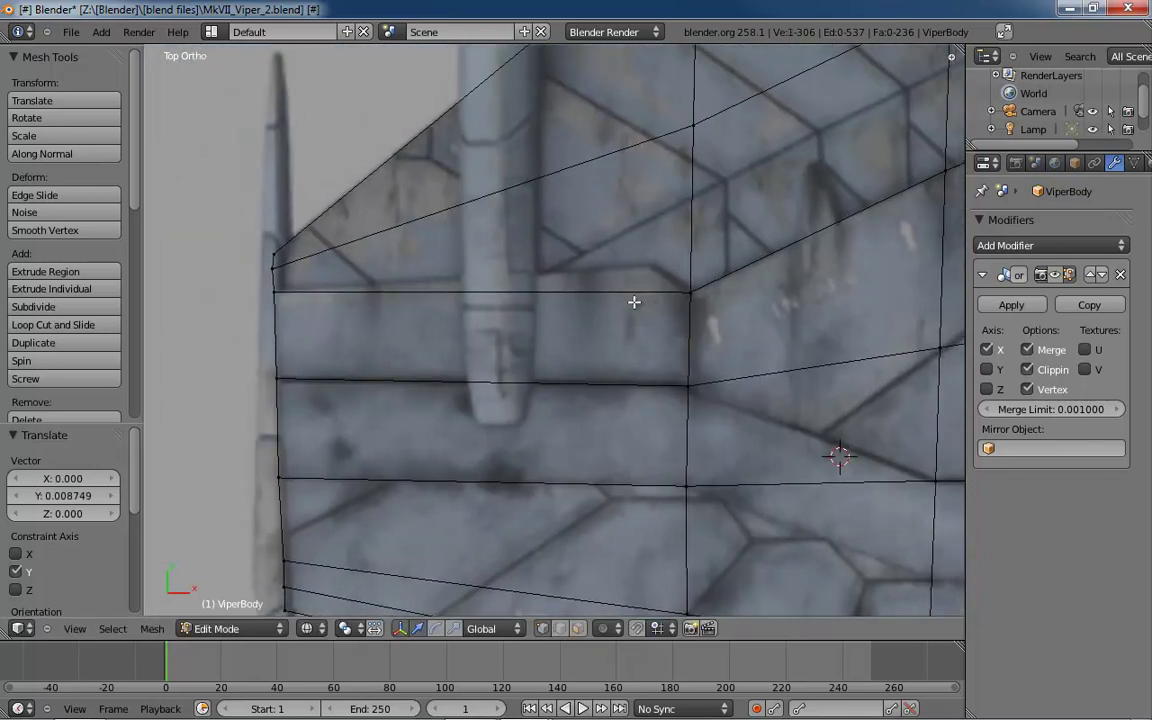
key("ctrl+r")
left_click(531, 294)
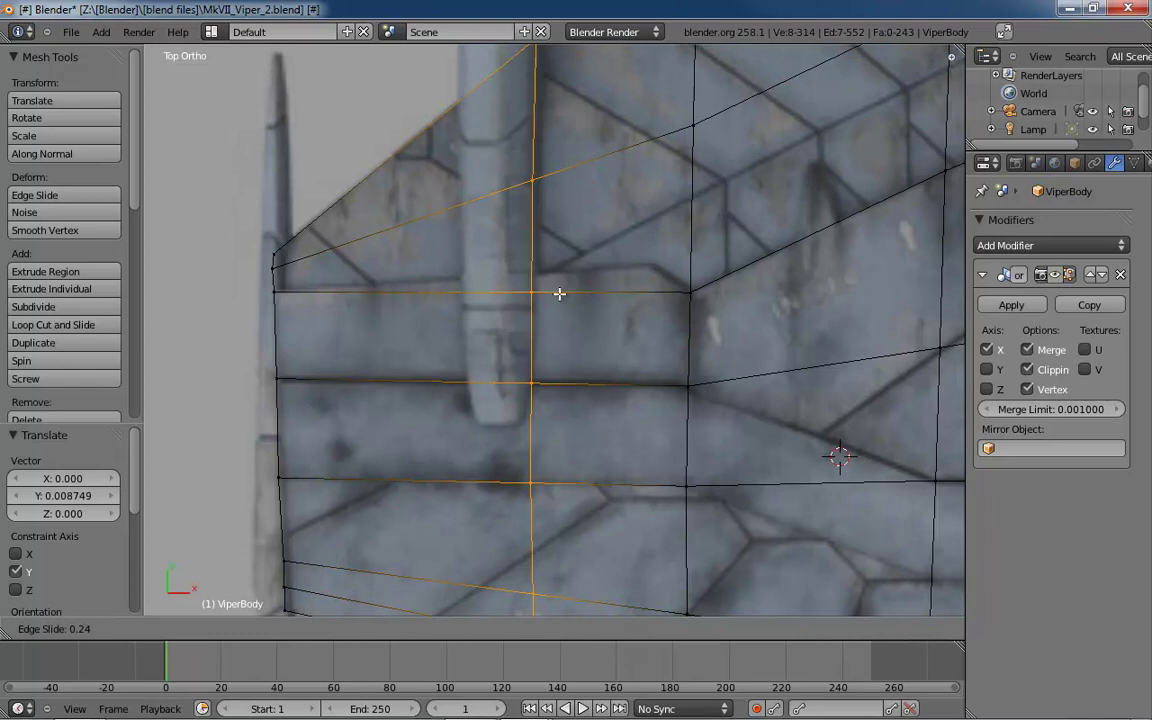
left_click(669, 291)
- Move the new loop's third vertex from the front about 0.096 in Y onto the bend of the reference panel line
middle_click_drag(704, 353, 682, 403, "shift")
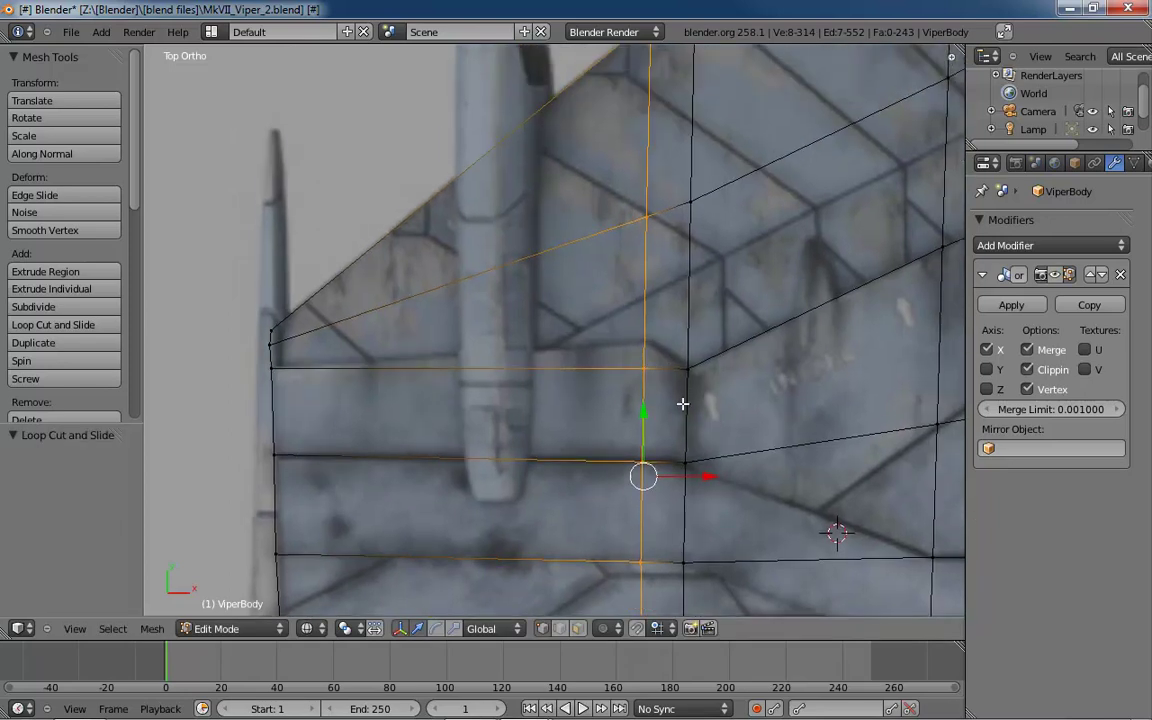
right_click(645, 369)
key("g")
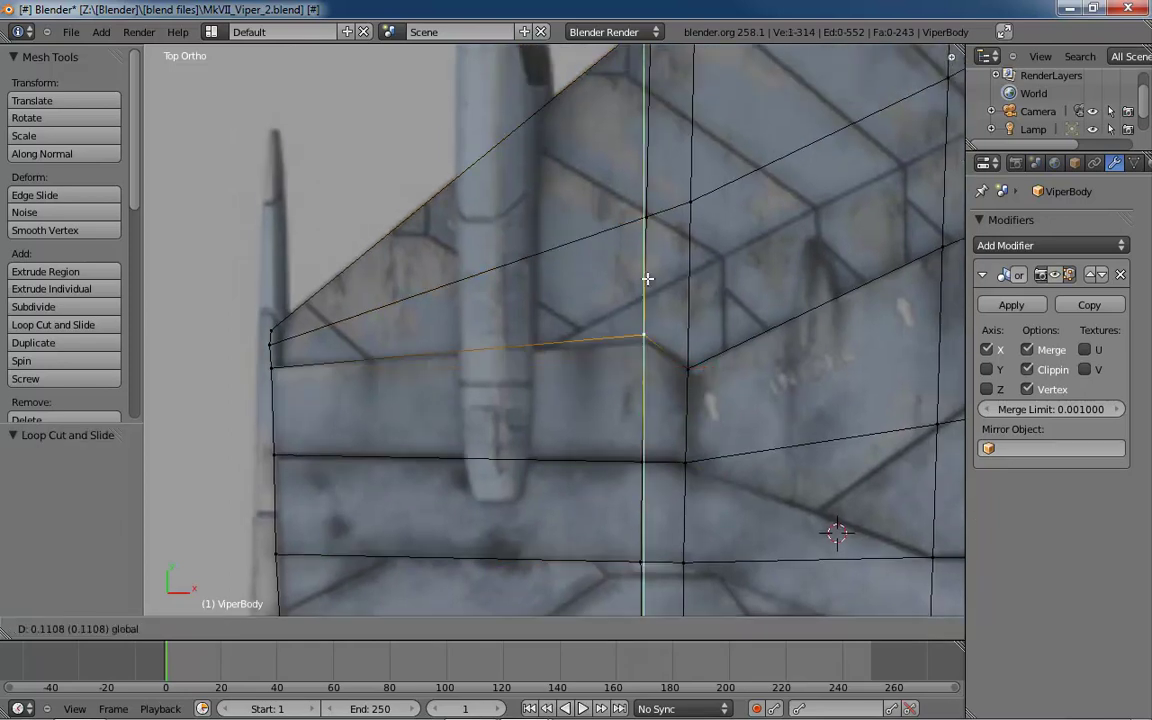
left_click(648, 283)
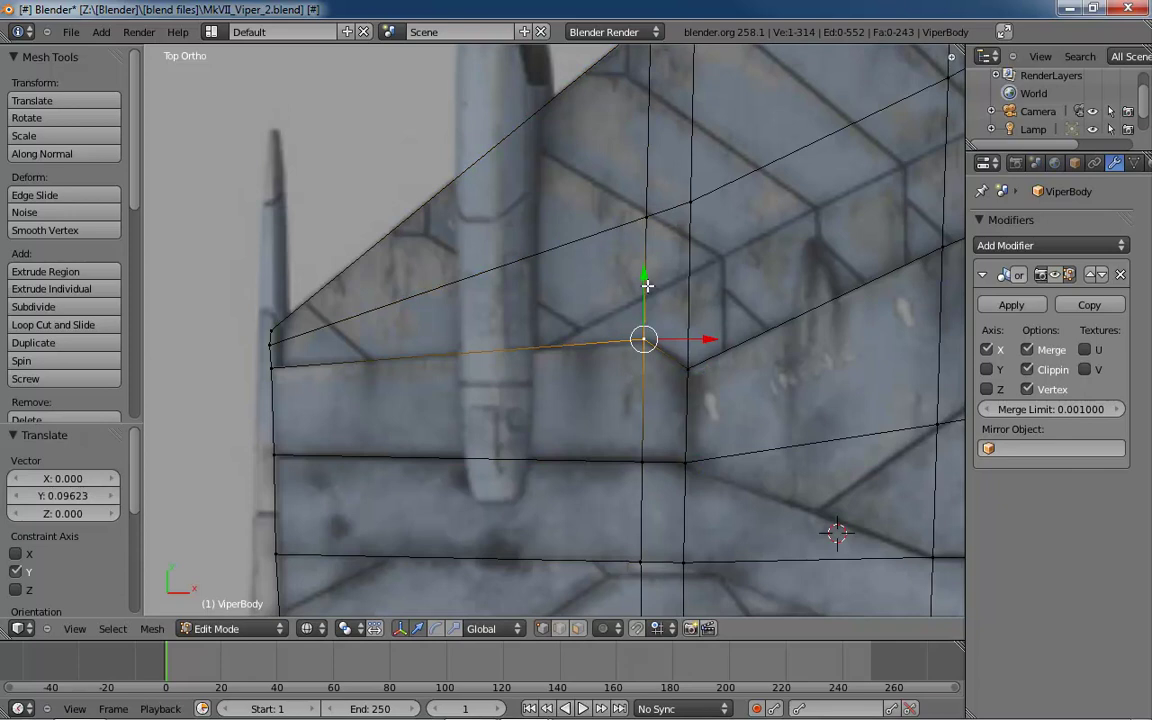
middle_click_drag(702, 476, 696, 434, "shift")
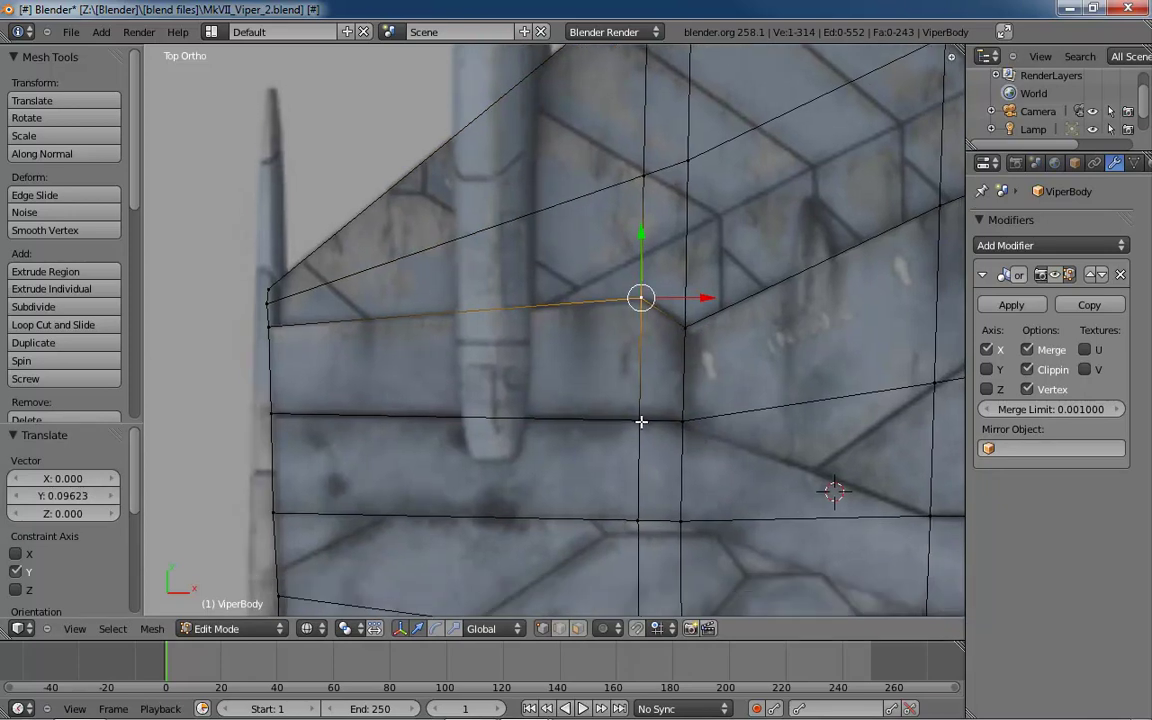
middle_click_drag(704, 503, 656, 451, "shift")
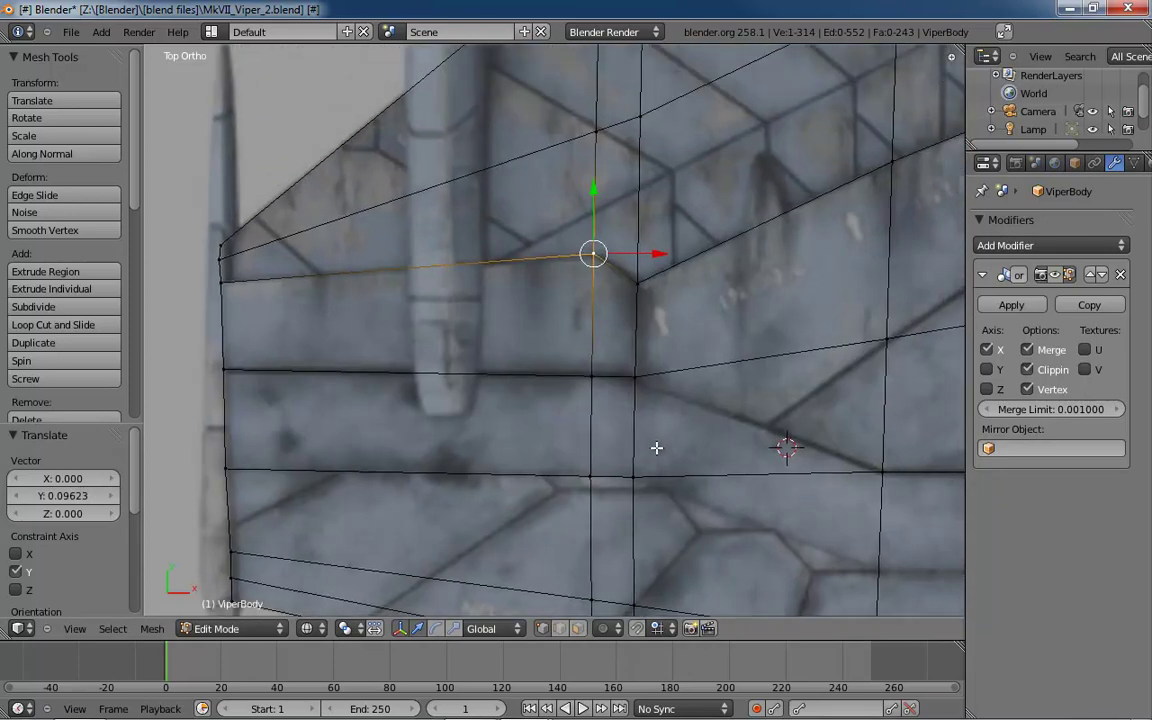
middle_click_drag(625, 406, 528, 447)
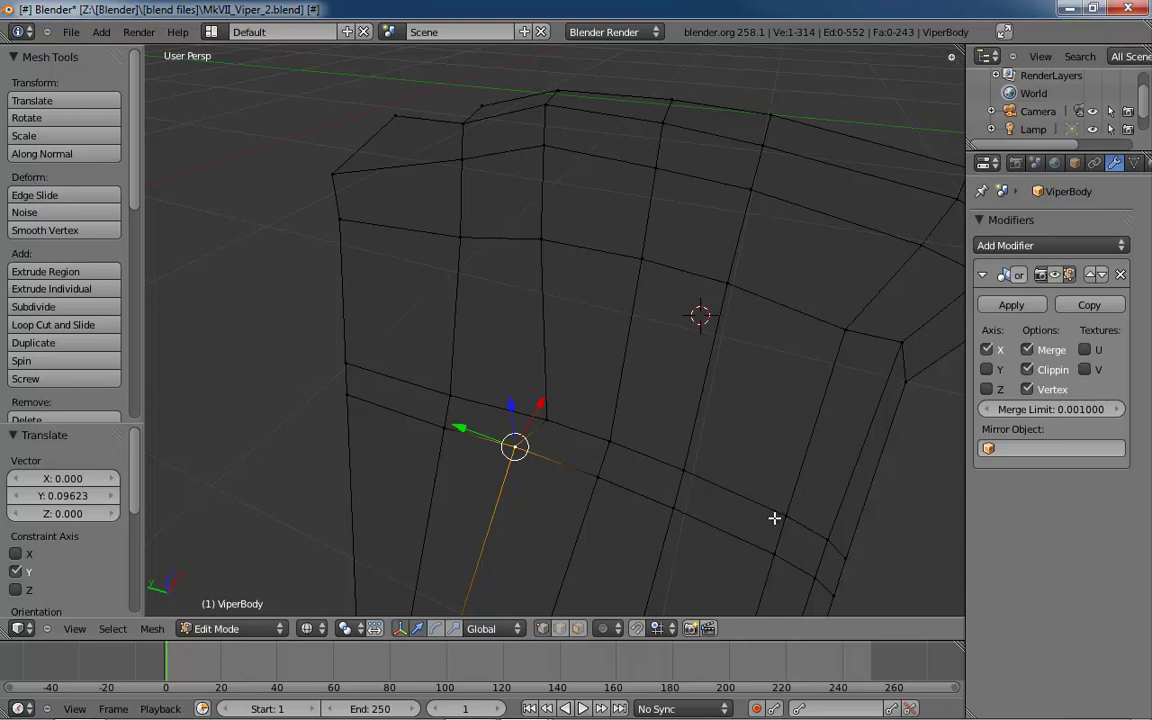
middle_click_drag(774, 518, 602, 417)
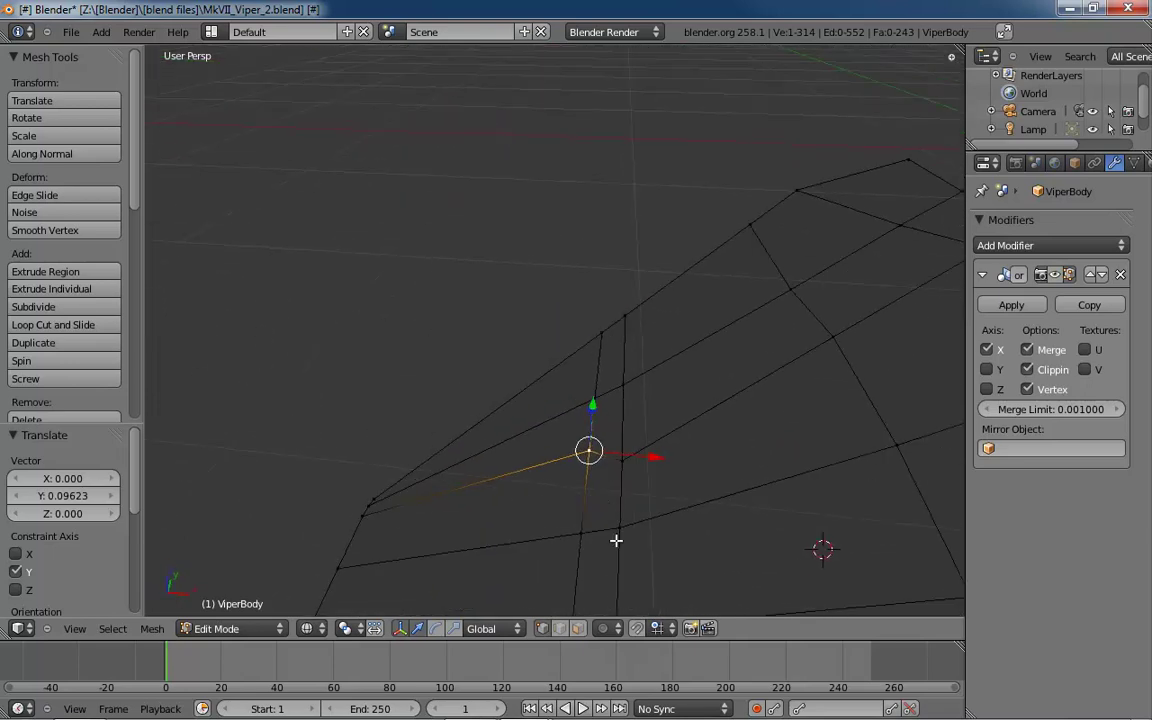
key("KP_7")
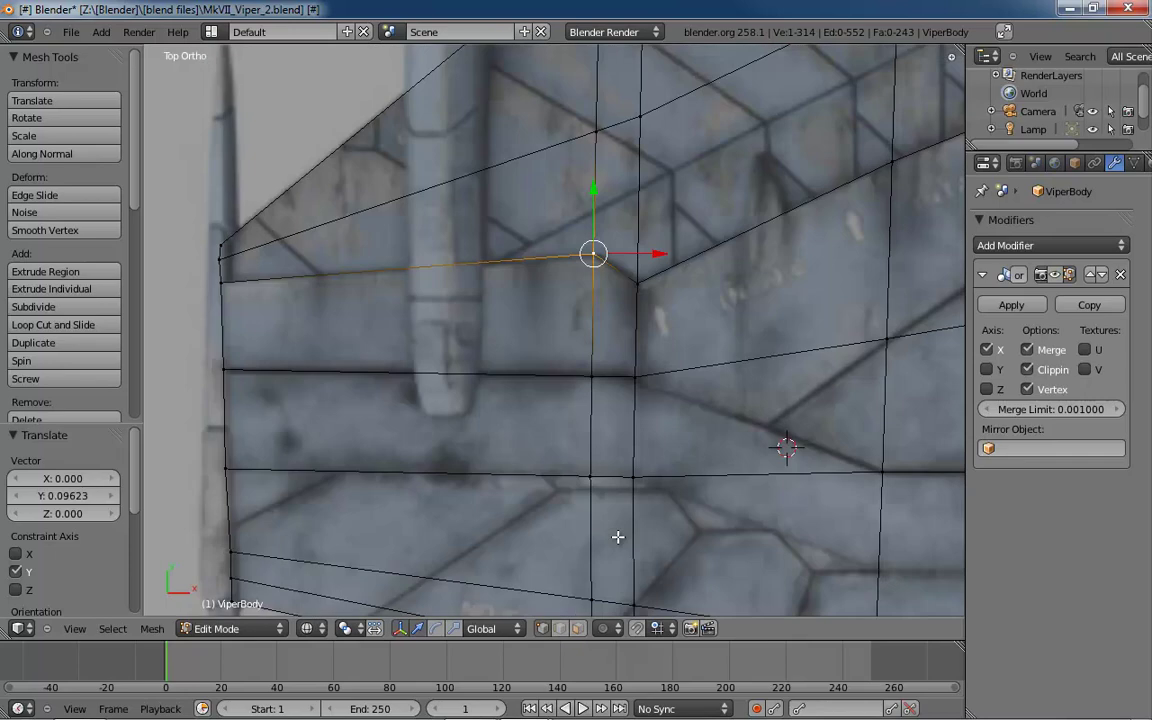
- Merge the fourth and fifth vertices from the front of the double loop's inboard edge into their outboard neighbours using At Last
right_click(636, 378)
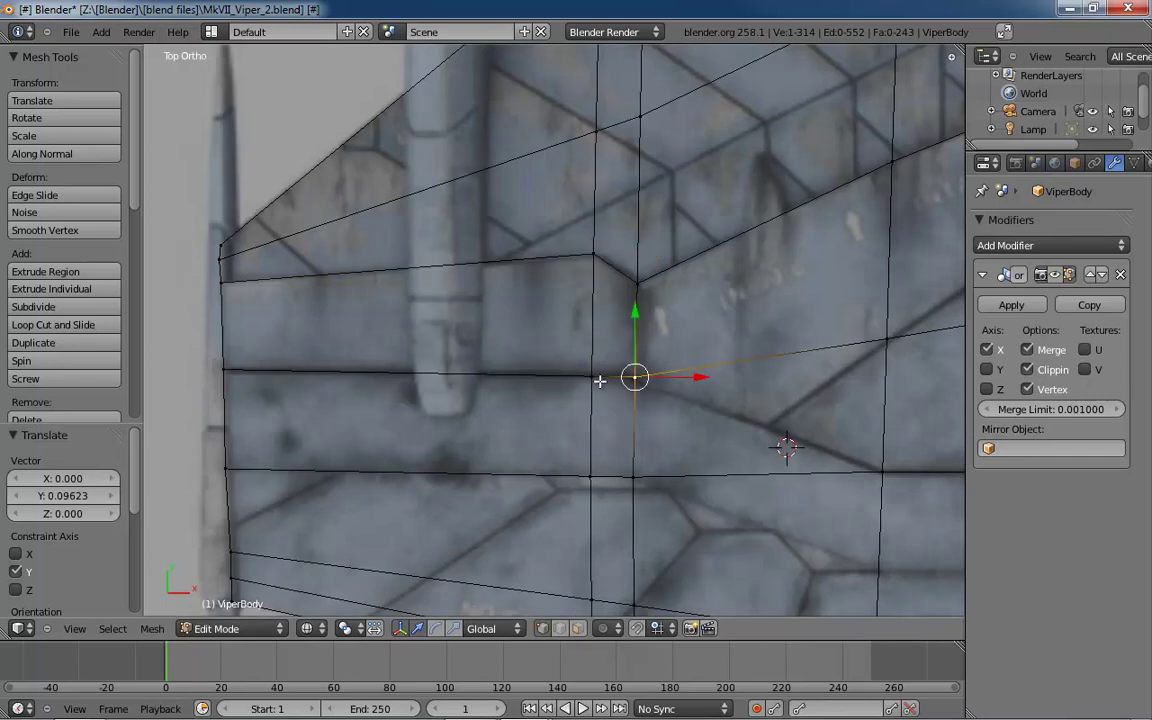
right_click(594, 379, "shift")
key("alt+m")
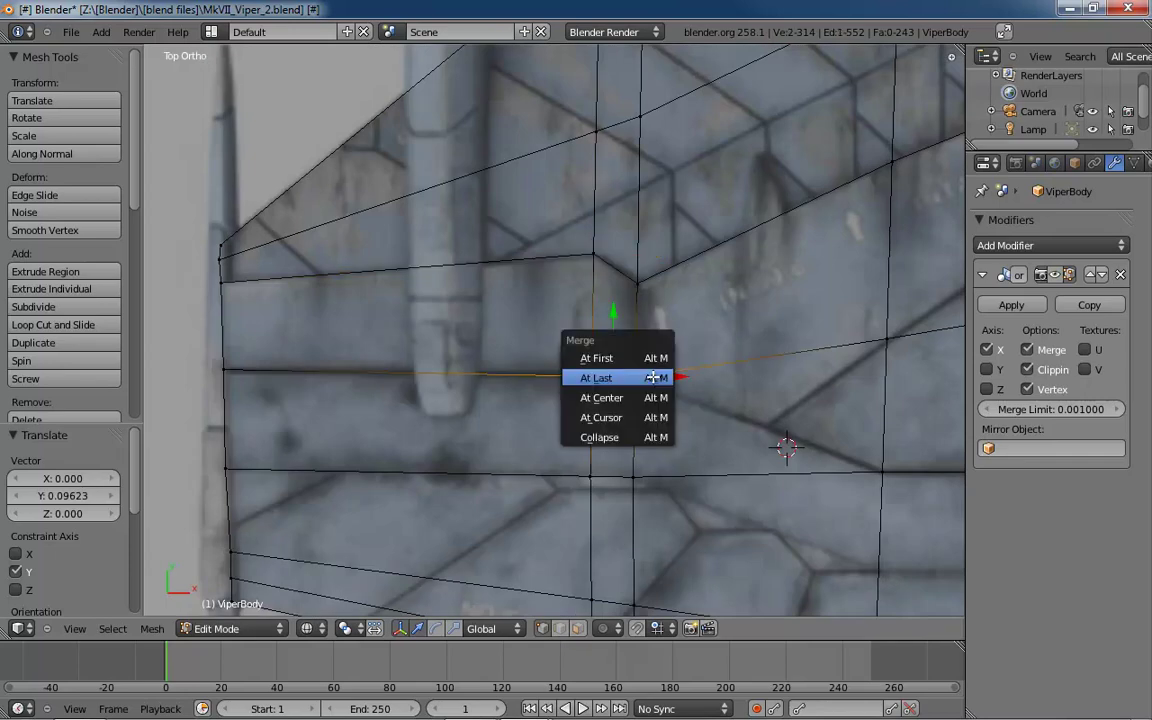
left_click(652, 376)
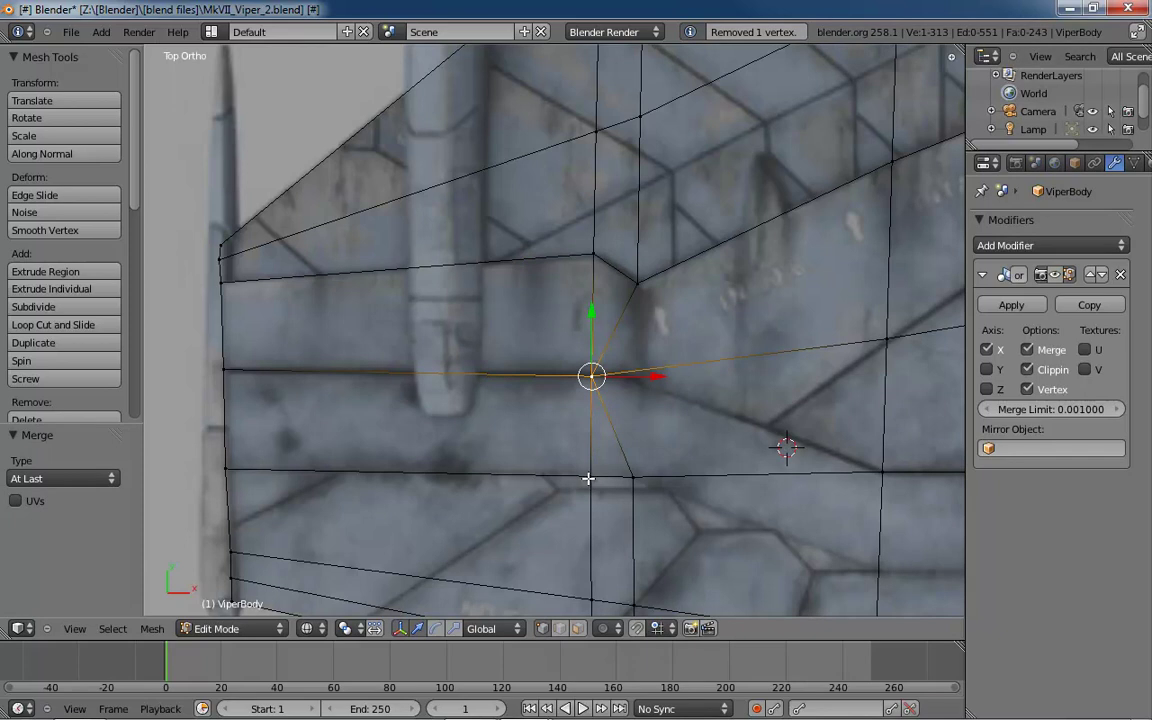
key("g")
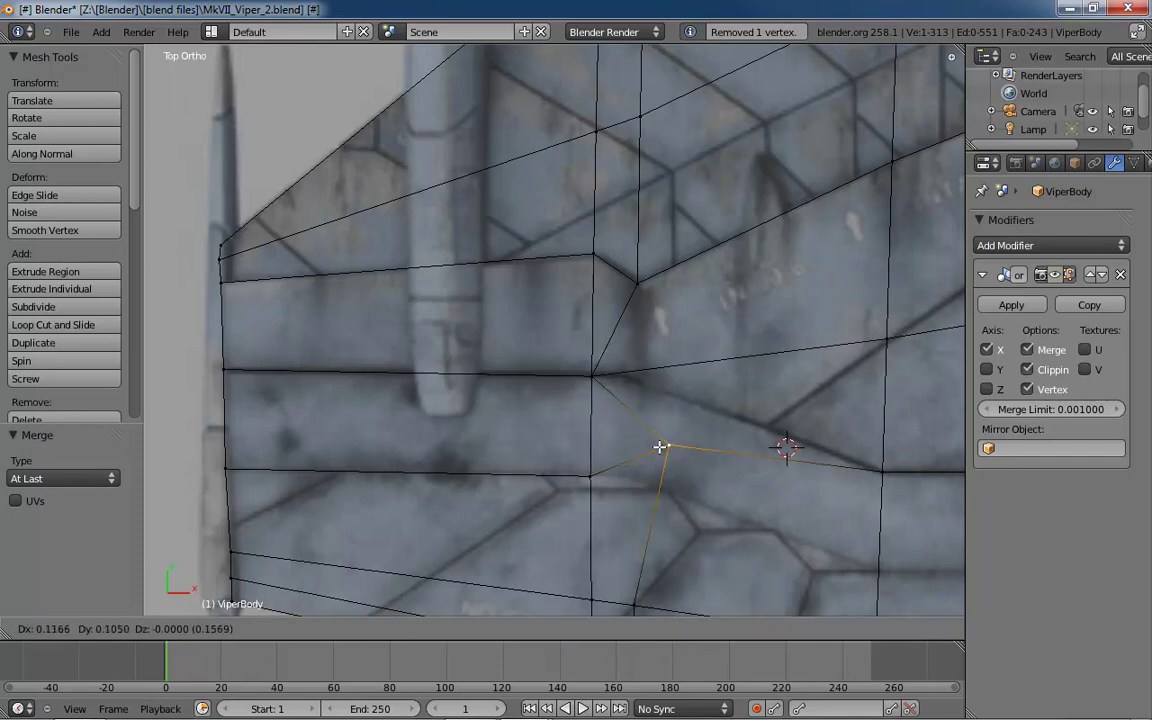
left_click(660, 446)
right_click(594, 474, "shift")
key("alt+m")
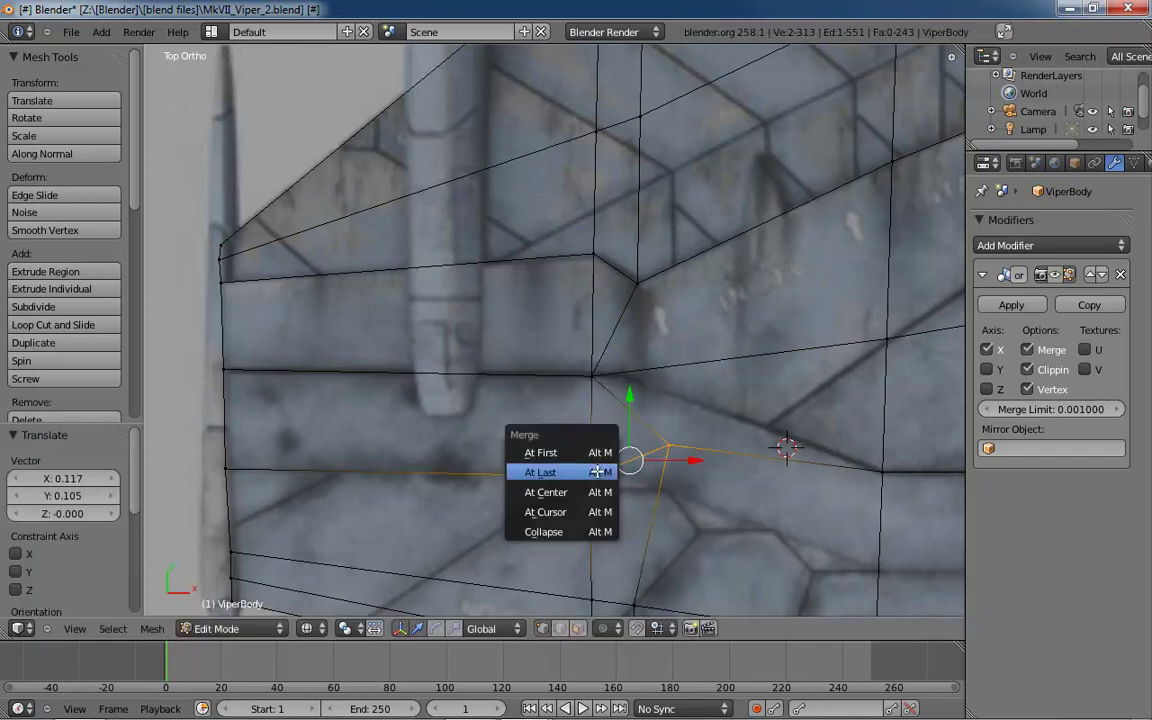
left_click(596, 472)
- Merge the three rearmost vertices of the same inboard edge loop into their outboard neighbours using At Last
middle_click_drag(661, 517, 624, 322, "shift")
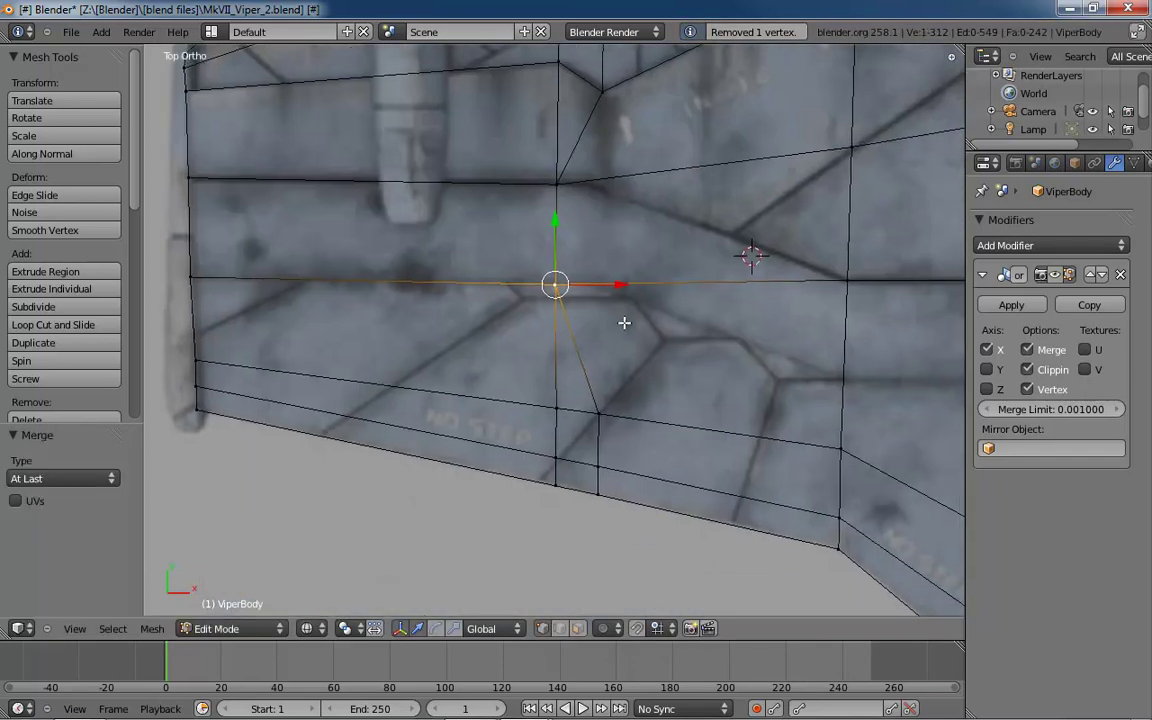
right_click(598, 408)
right_click(556, 403, "shift")
key("alt+m")
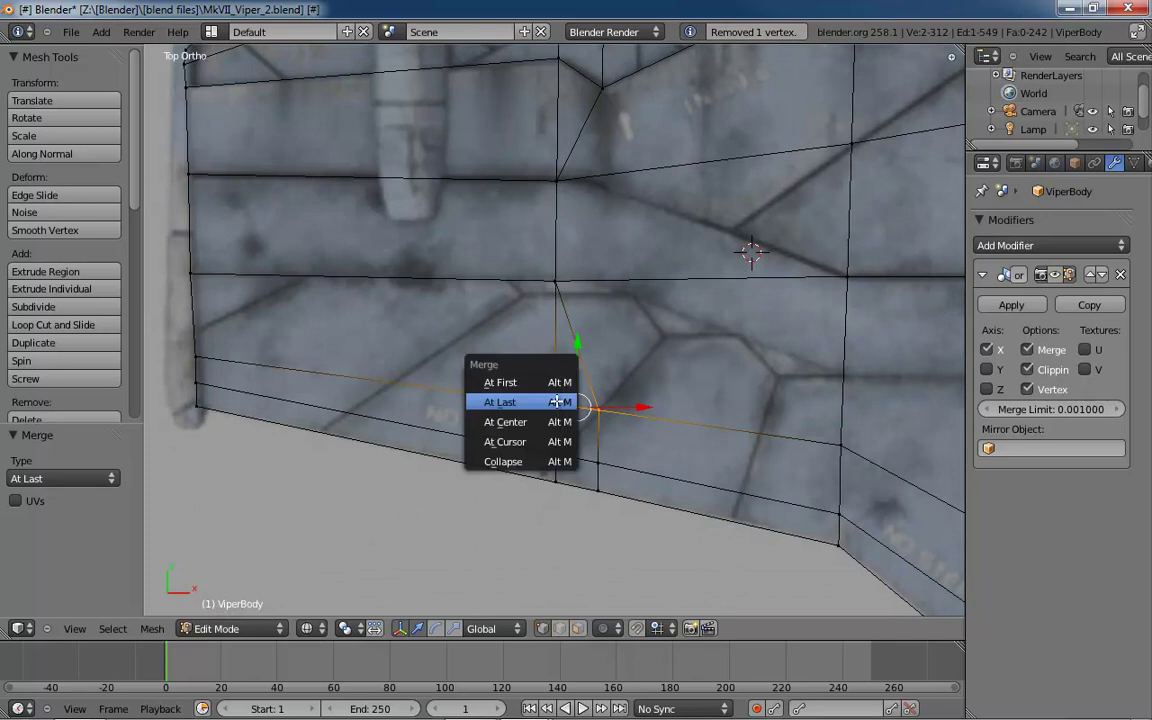
left_click(560, 399)
right_click(598, 462)
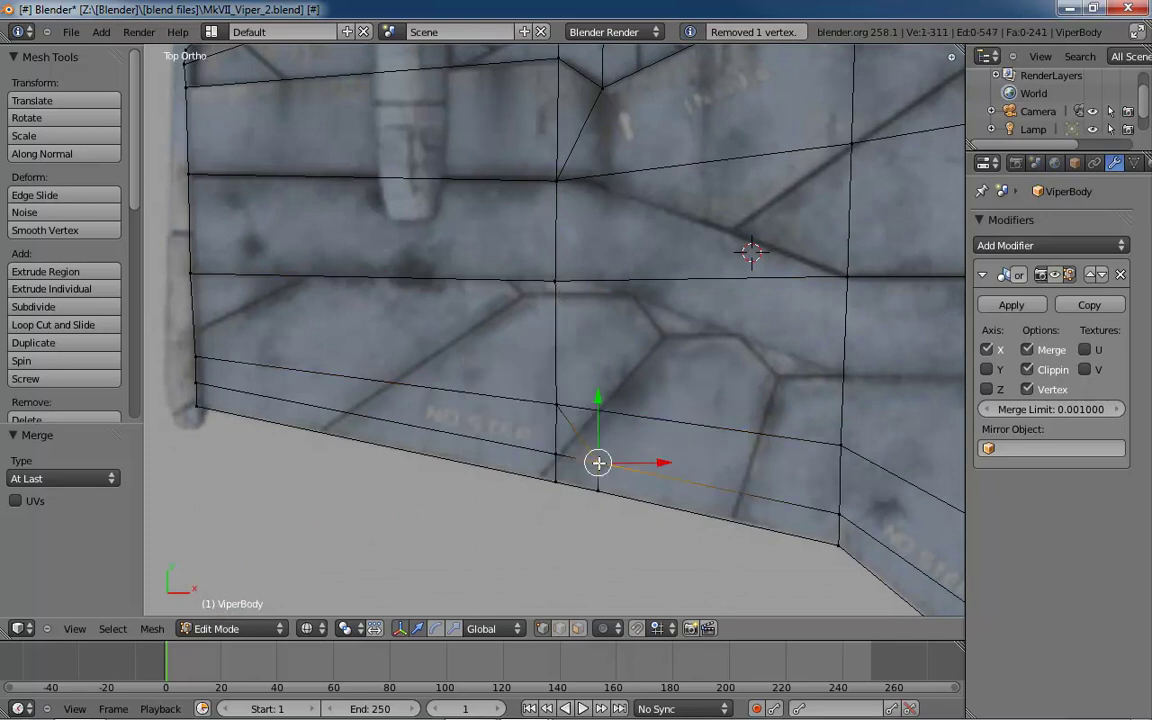
right_click(549, 454, "shift")
key("alt+m")
left_click(550, 455)
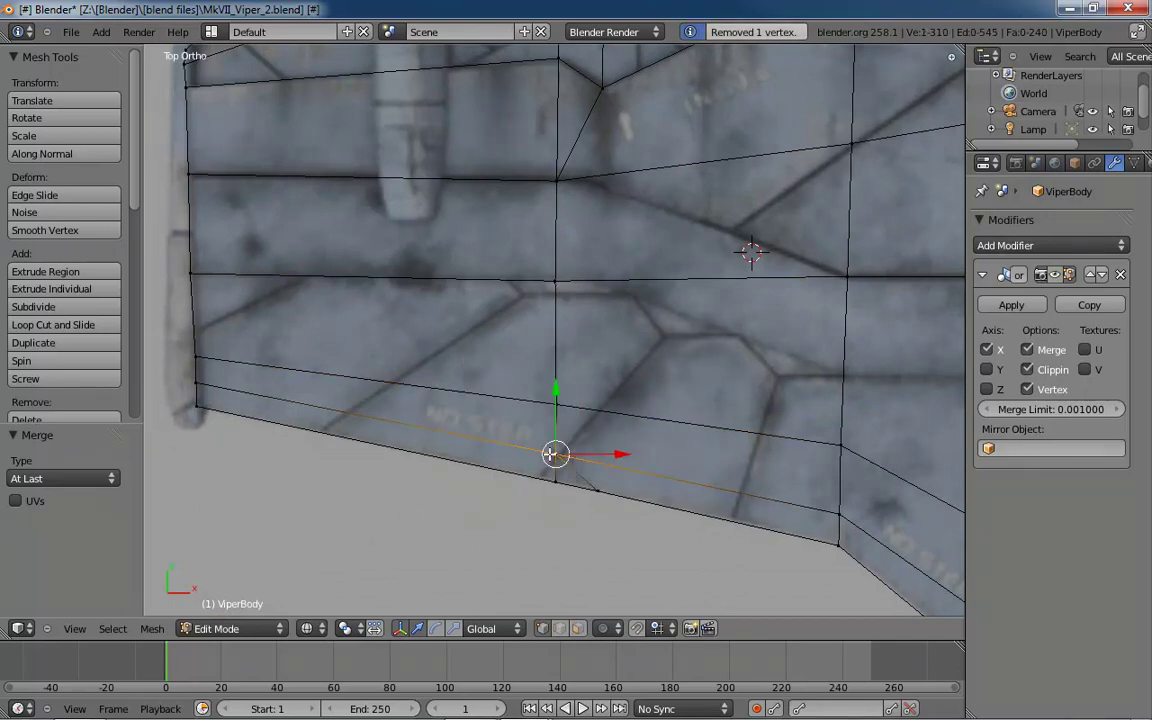
right_click(596, 489)
right_click(557, 483, "shift")
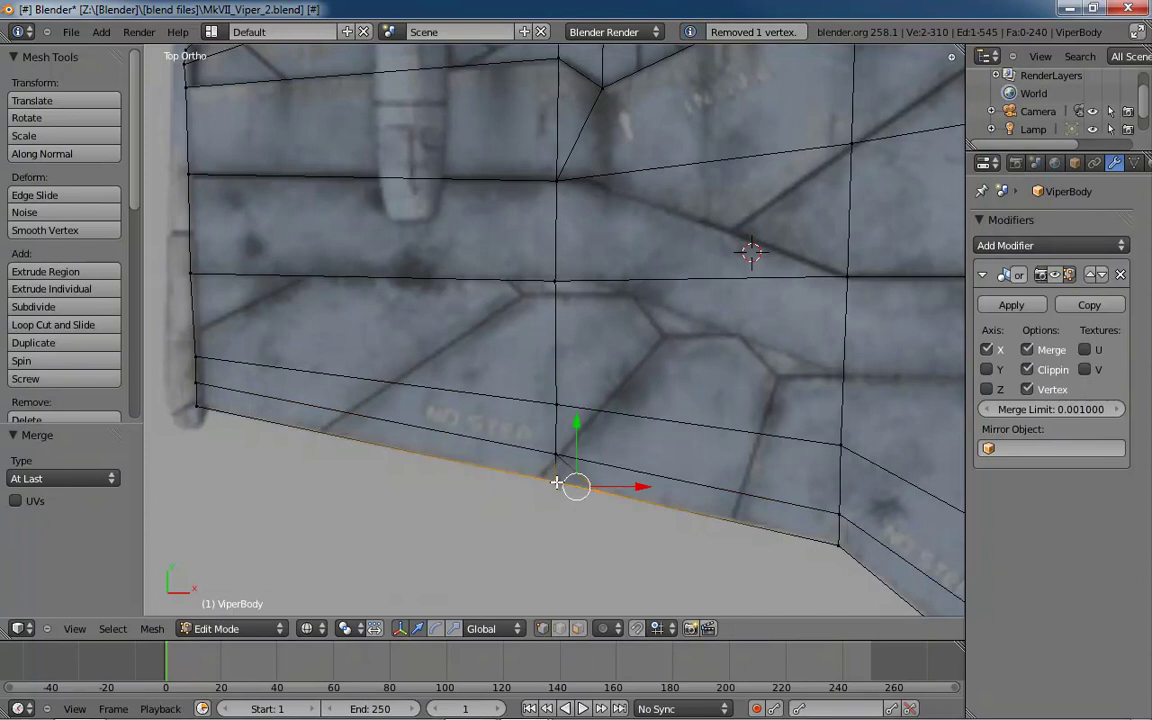
key("alt+m")
left_click(557, 470)
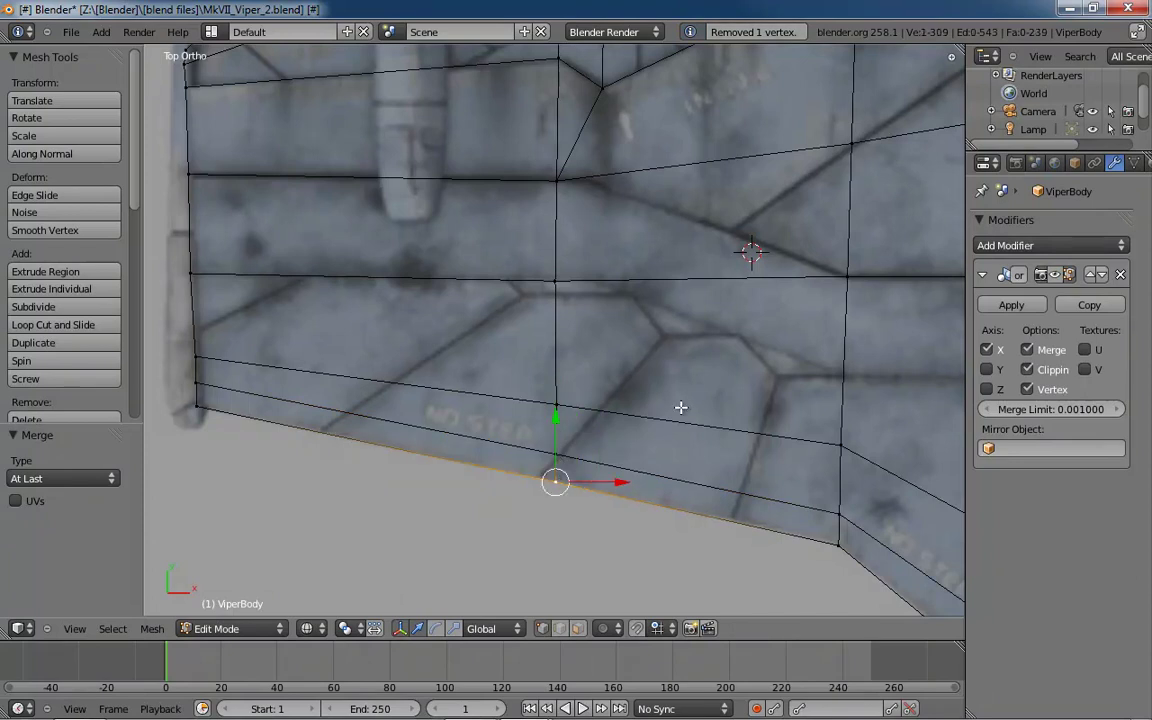
- Merge the wing tip's second vertex from the front into the third one using At Last
middle_click_drag(694, 348, 609, 499, "shift")
mouse_move(668, 364)
middle_mouse_down("shift")
mouse_move(689, 507)
mouse_move(685, 380)
mouse_move(519, 411)
mouse_move(598, 369)
mouse_move(609, 427)
mouse_move(594, 445)
mouse_move(676, 345)
middle_mouse_up("shift")
mouse_move(500, 358)
middle_mouse_down("shift")
mouse_move(586, 342)
mouse_move(658, 303)
mouse_move(483, 365)
middle_mouse_up("shift")
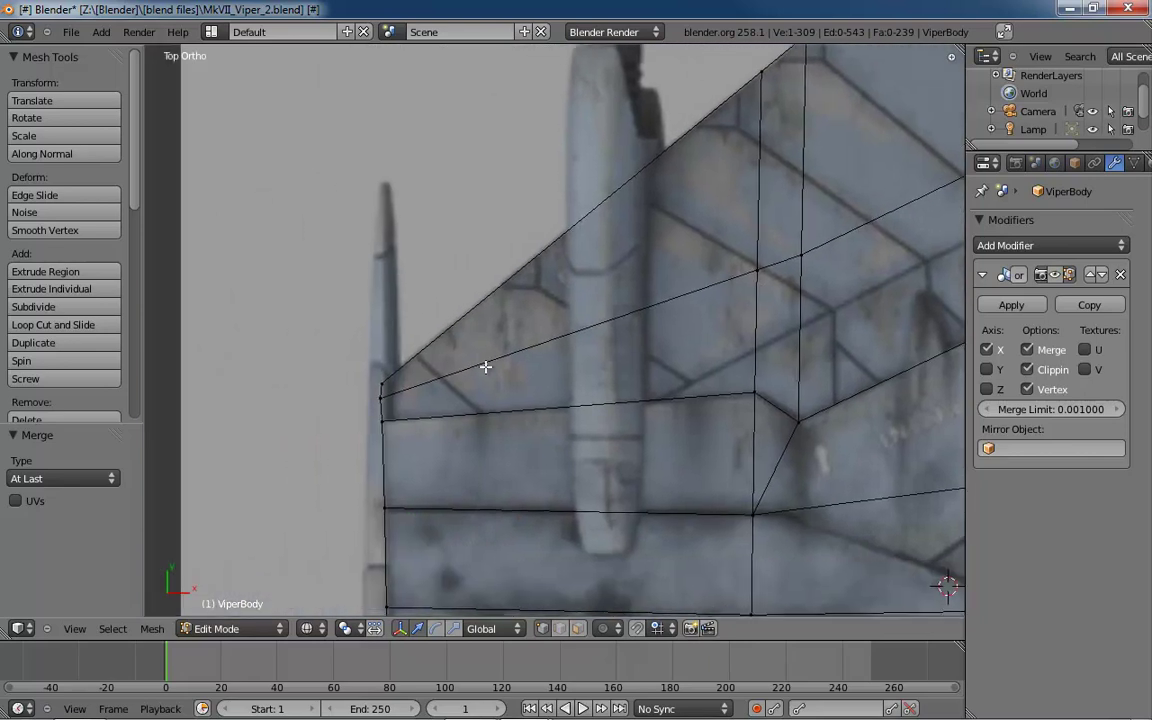
right_click(381, 399)
right_click(382, 421, "shift")
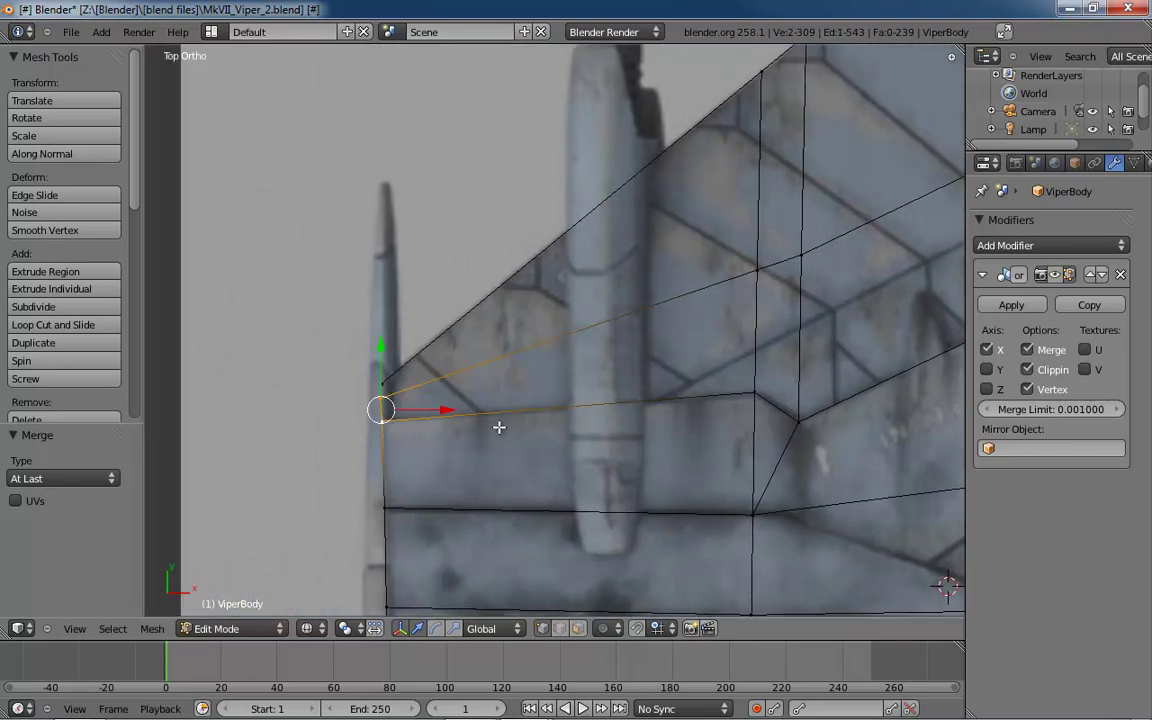
key("shift+r")
- Add a loop cut across the wing just inboard of the merged loops, with an edge slide of about -0.12 outboard
middle_click_drag(757, 381, 499, 387, "shift")
middle_click_drag(643, 386, 533, 417, "shift")
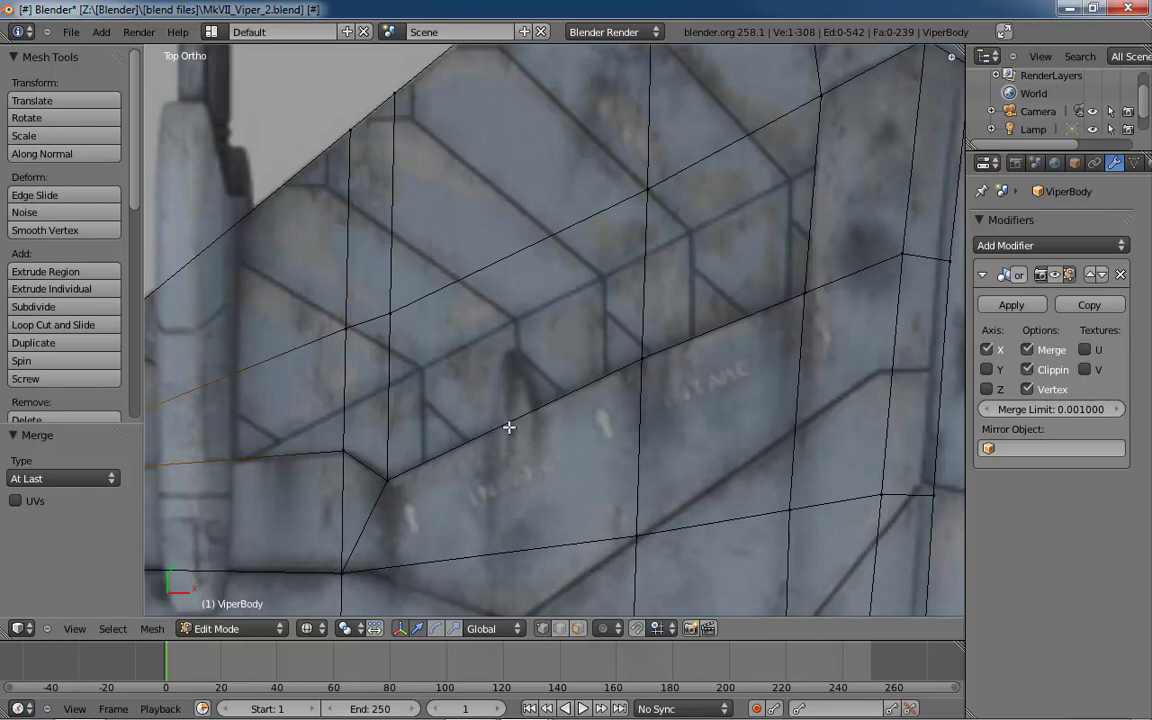
key("ctrl+r")
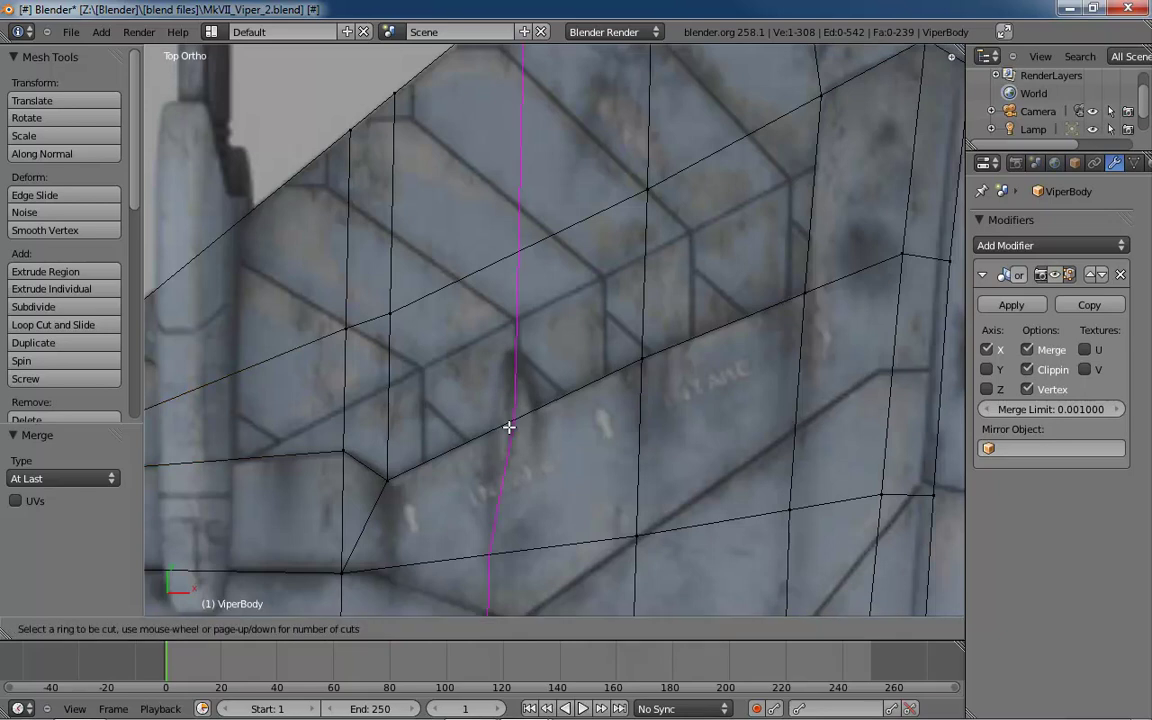
left_click(511, 424)
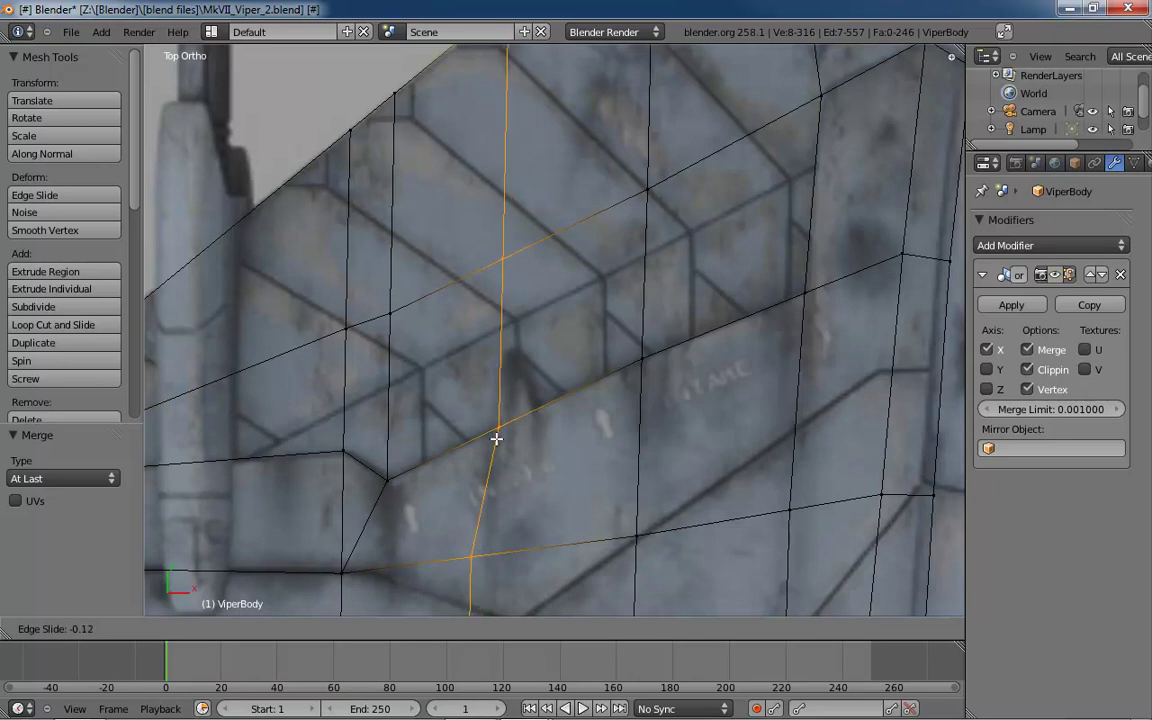
left_click(496, 438)
scroll(605, 260, "down", 8, "shift")
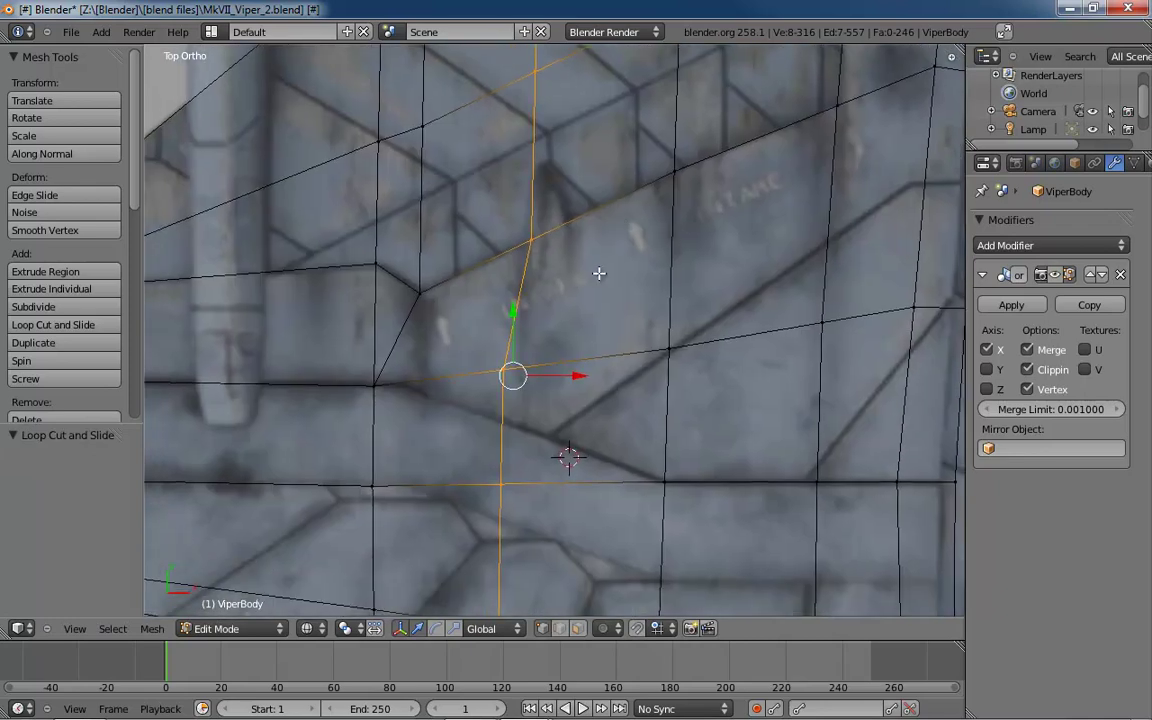
middle_click_drag(589, 276, 567, 408, "shift")
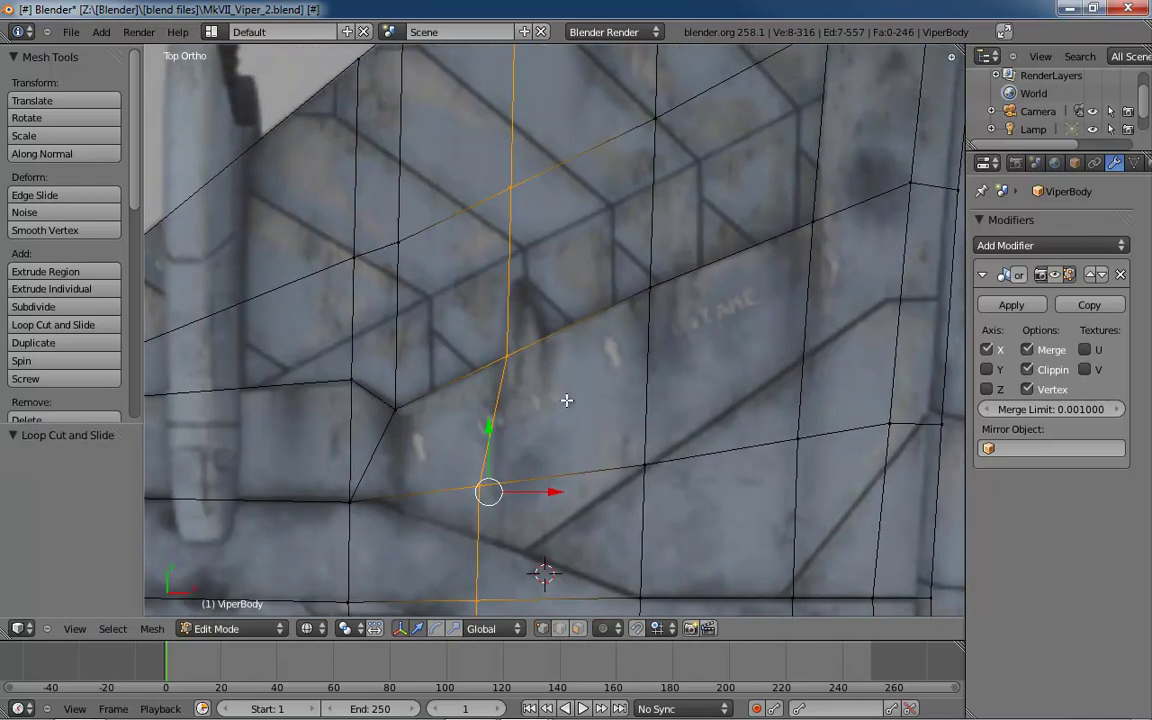
middle_click_drag(532, 355, 505, 405, "shift")
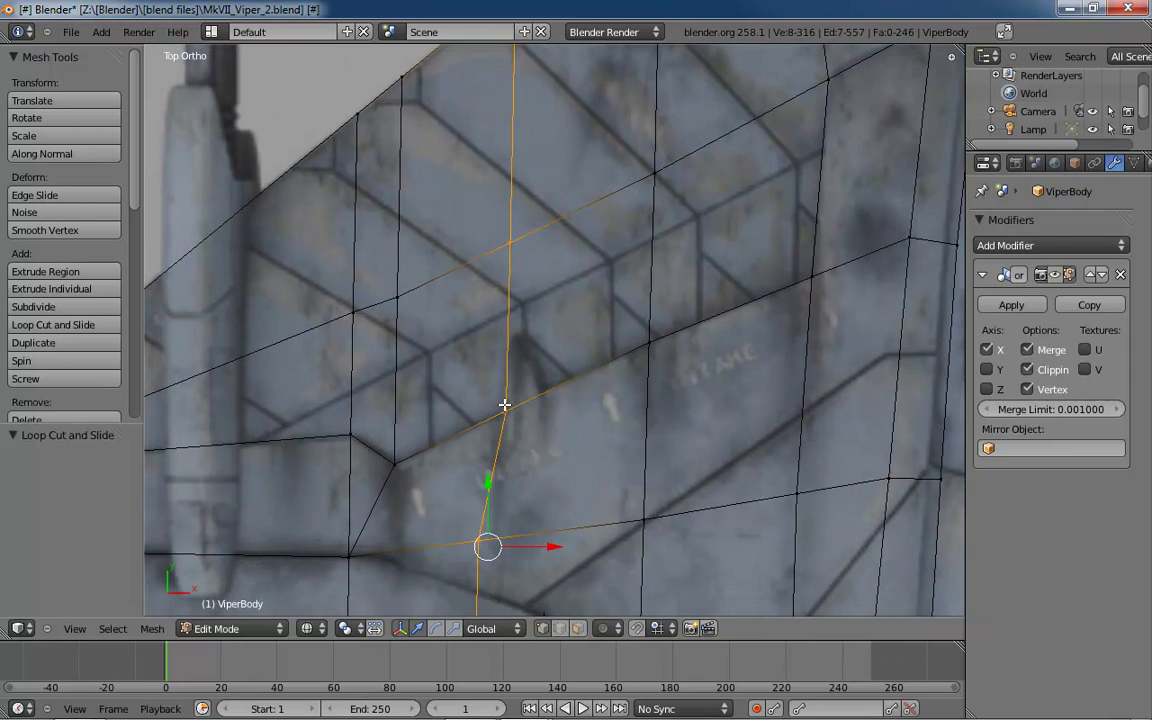
mouse_move(570, 427)
middle_mouse_down("shift")
mouse_move(568, 166)
mouse_move(596, 289)
middle_mouse_up("shift")
middle_click_drag(571, 356, 550, 532, "shift")
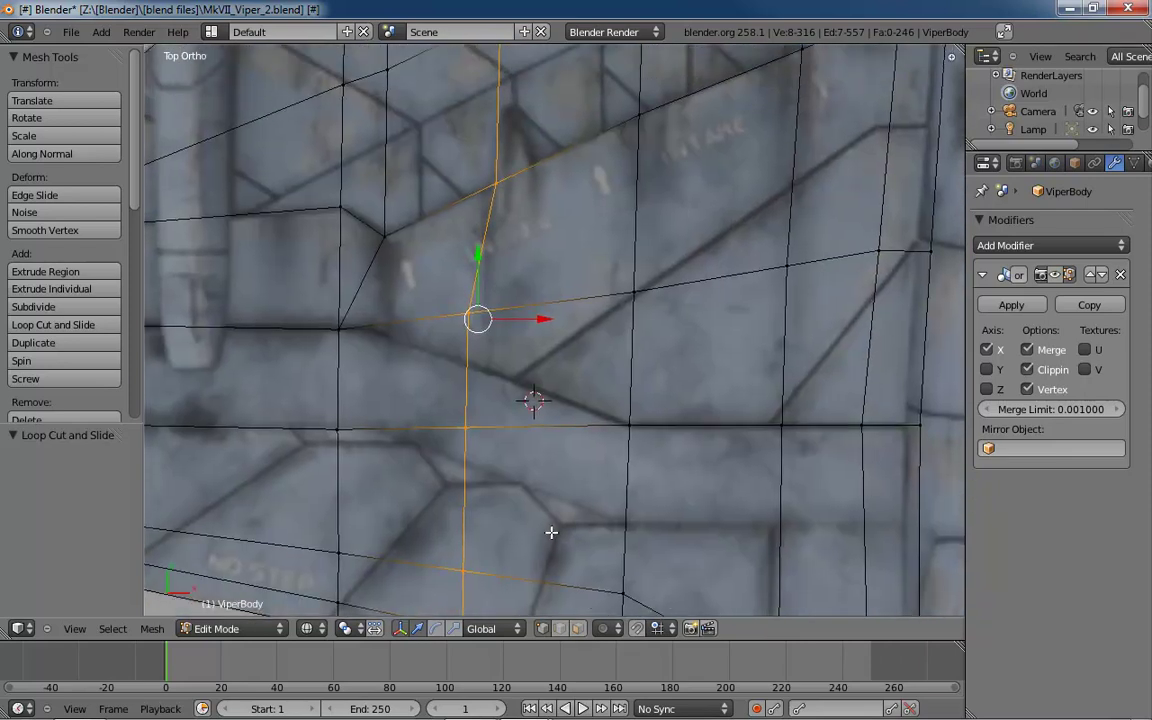
- Edge-slide the new loop's four rearmost edges inboard by a factor of 0.18 to straighten the loop
key("ctrl+Tab")
key("2")
right_click(468, 408)
right_click(470, 485, "shift")
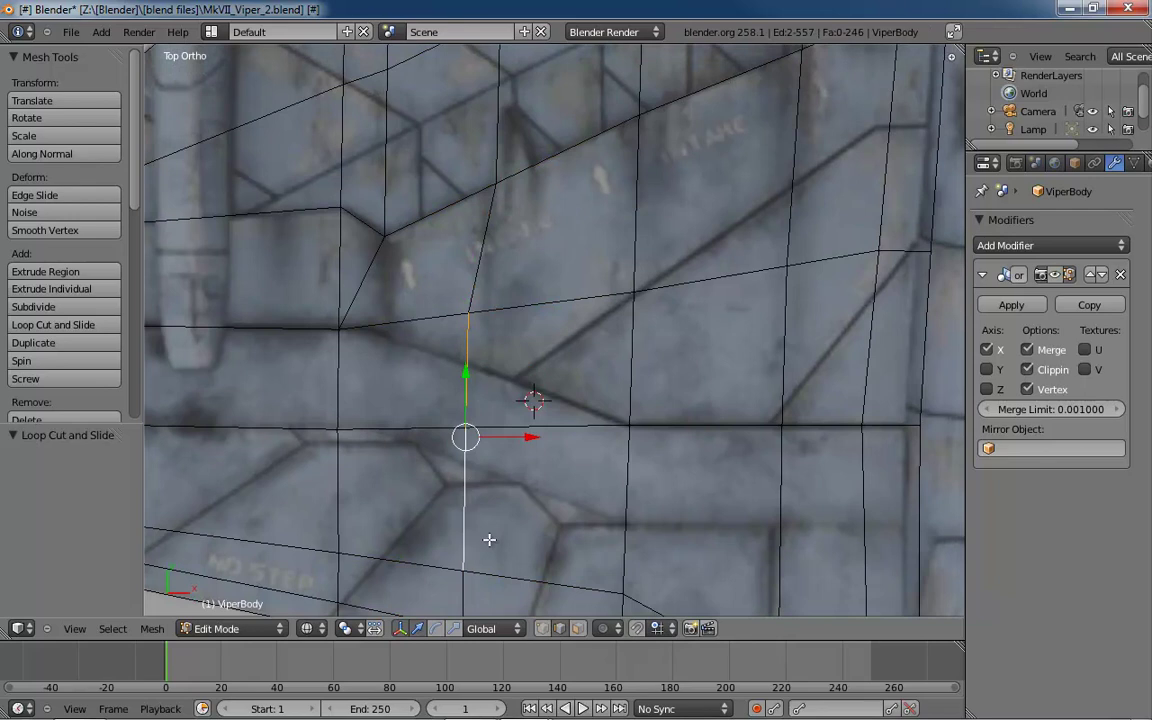
middle_click_drag(530, 518, 556, 373, "shift")
right_click(489, 463, "shift")
right_click(489, 501, "shift")
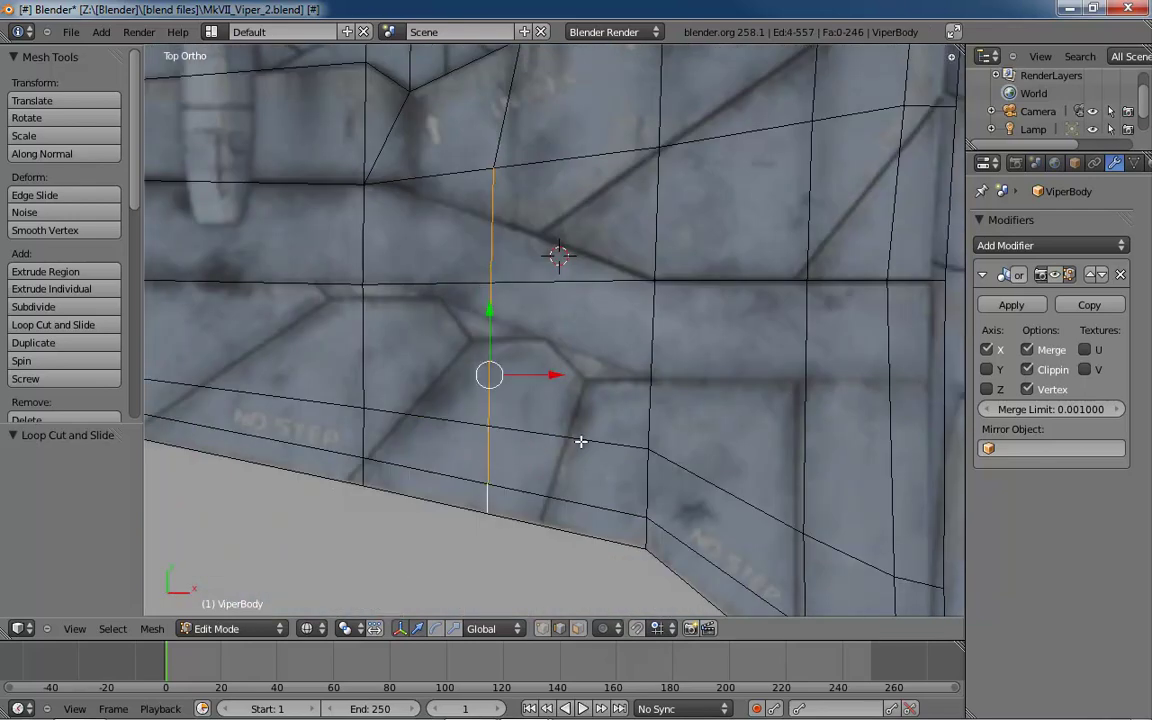
key("ctrl+e")
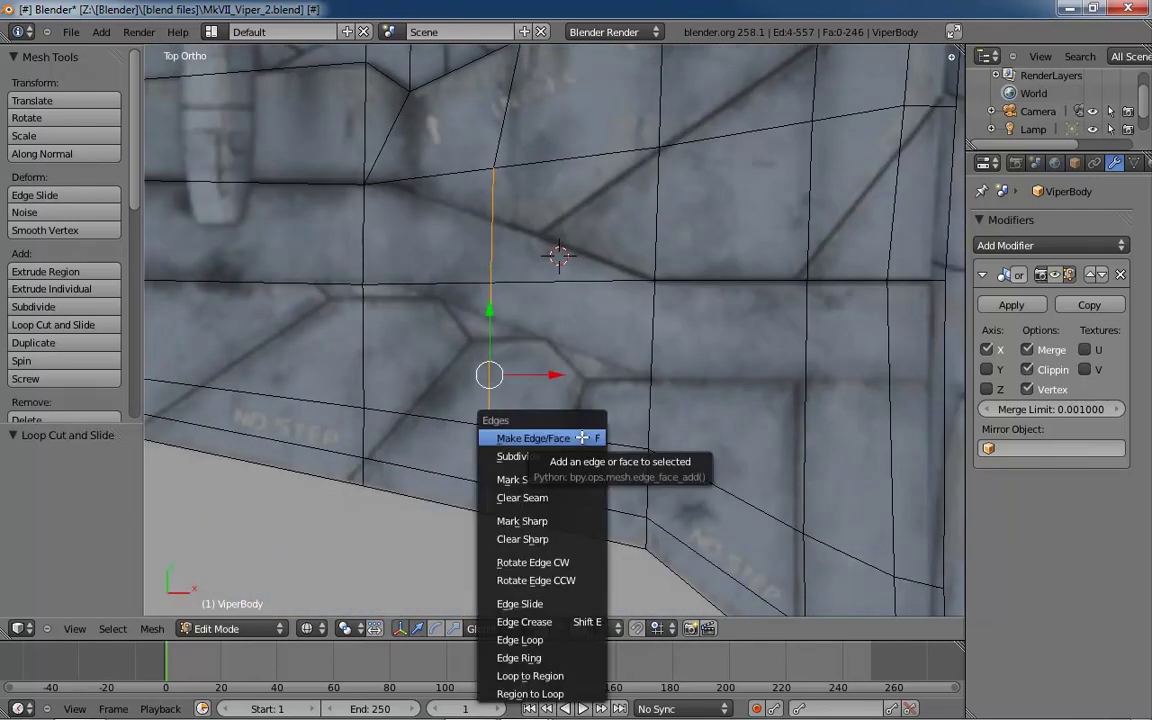
left_click(518, 603)
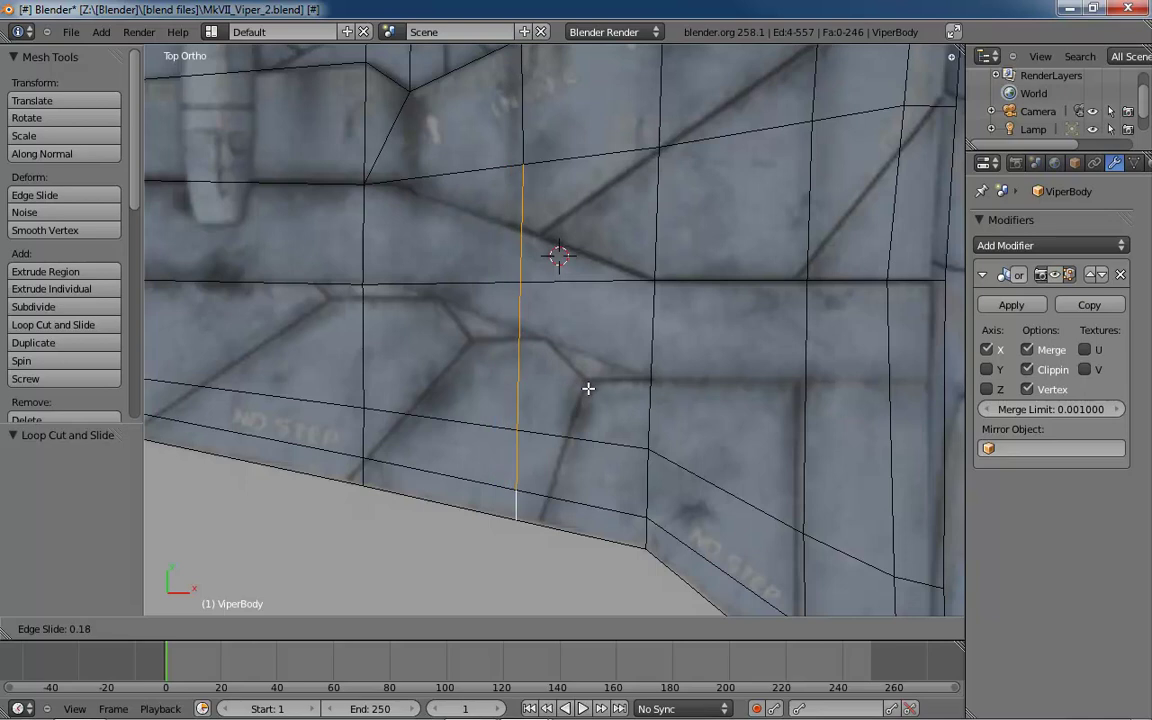
left_click(588, 388)
- Add another loop cut across the wing just inboard of the straightened loop and slide it outboard close to that loop
middle_click_drag(614, 333, 612, 558, "shift")
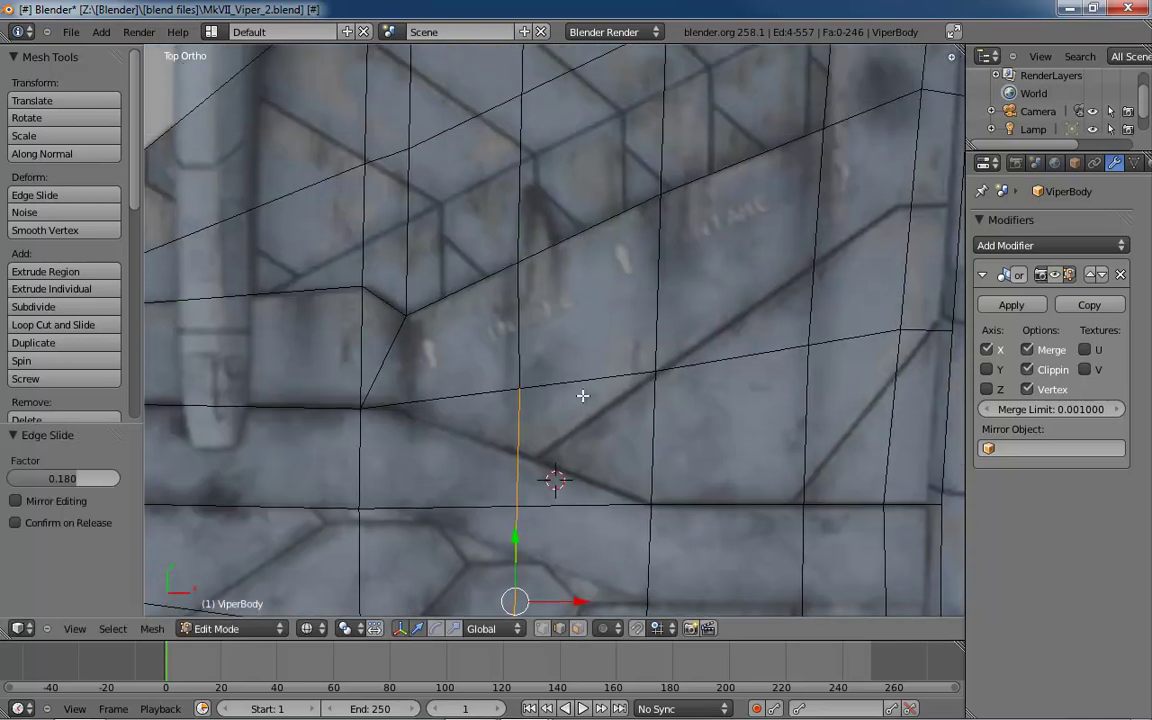
middle_click_drag(582, 396, 576, 432, "shift")
middle_click_drag(588, 306, 572, 449, "shift")
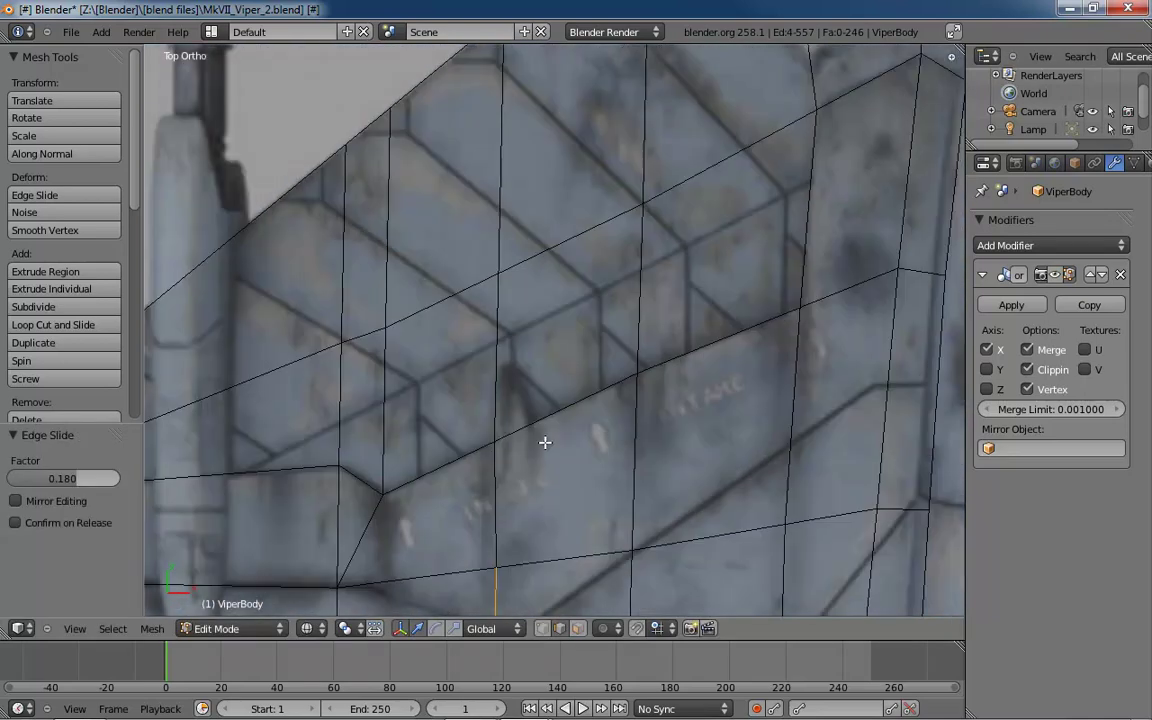
key("ctrl+r")
left_click(561, 418)
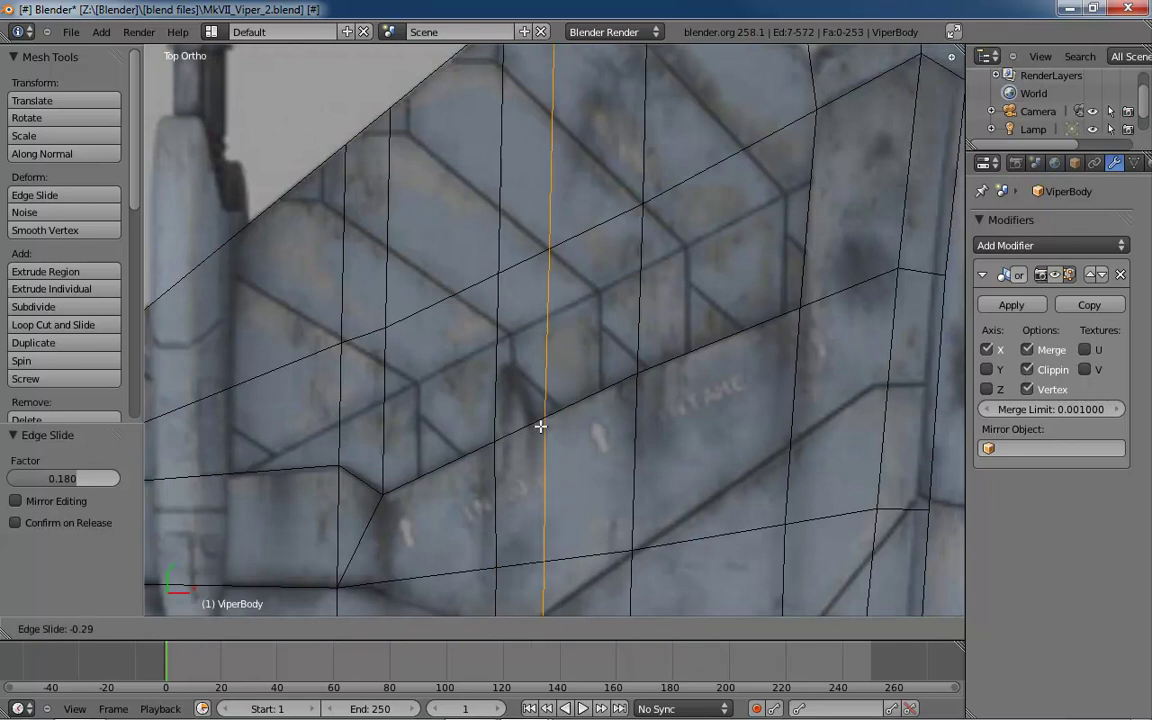
left_click(530, 432)
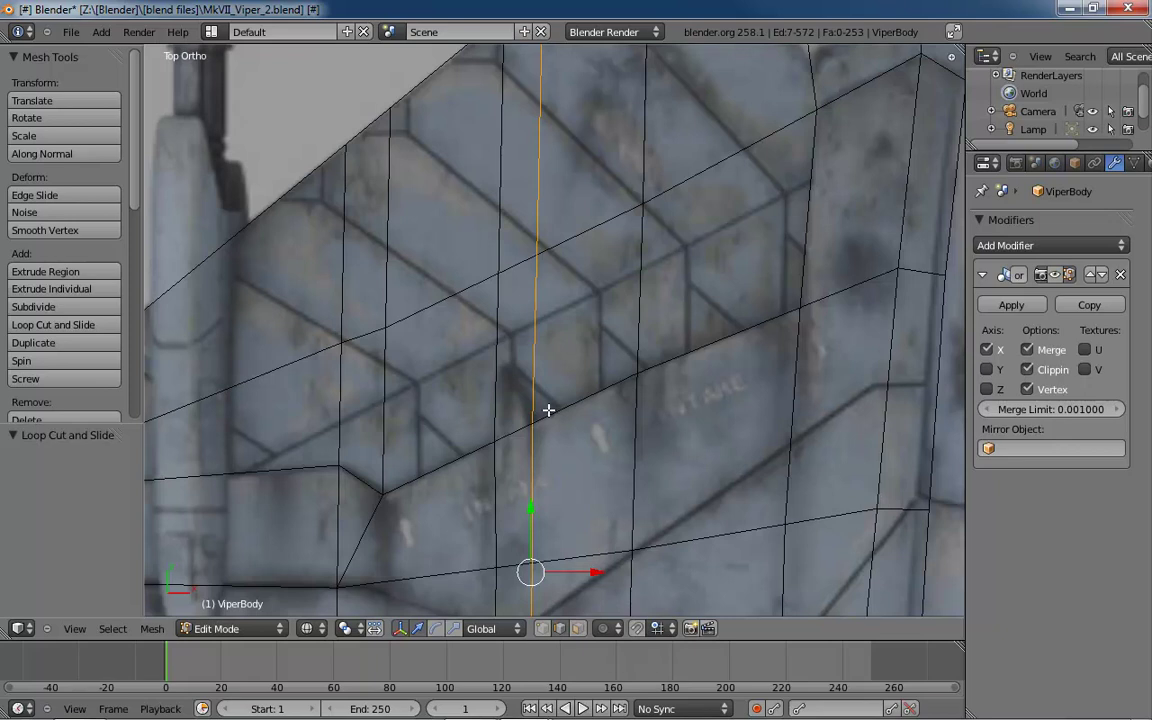
- Check the wing in solid shading, then add a spanwise loop cut between its second and third lengthwise edges, along the reference panel line
mouse_move(555, 410)
middle_mouse_down()
mouse_move(748, 298)
mouse_move(676, 445)
mouse_move(720, 440)
mouse_move(651, 345)
mouse_move(651, 381)
mouse_move(615, 396)
mouse_move(561, 483)
mouse_move(559, 345)
middle_mouse_up()
key("z")
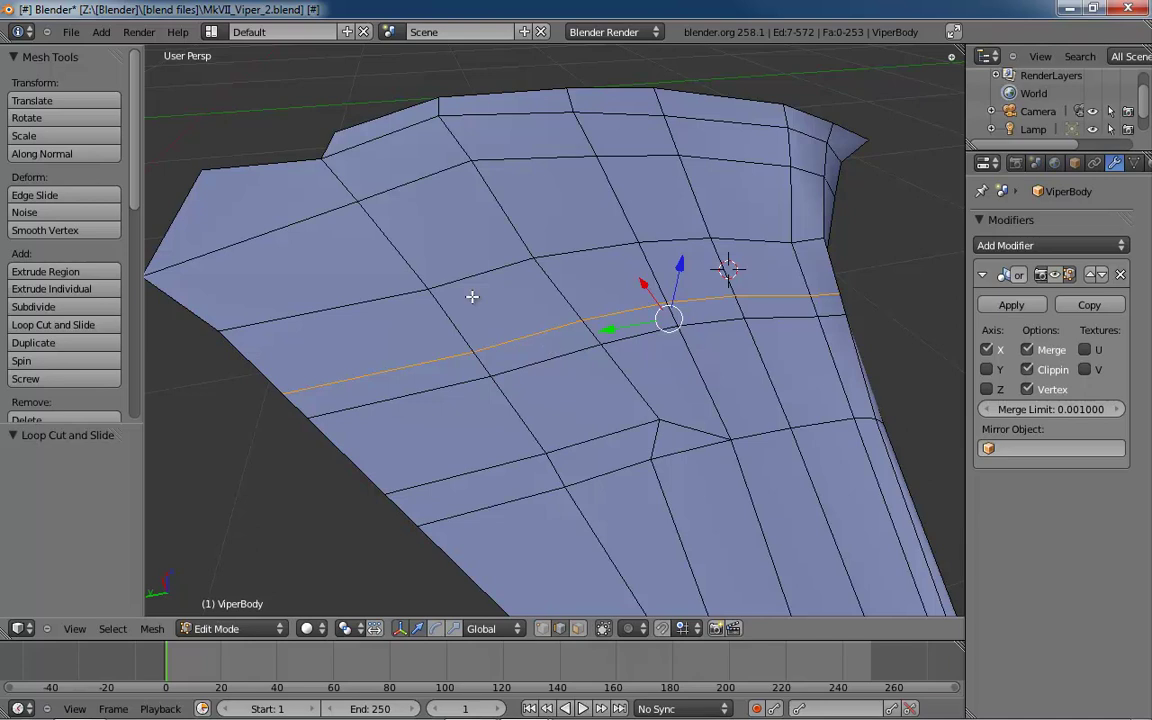
key("KP_7")
key("alt+z")
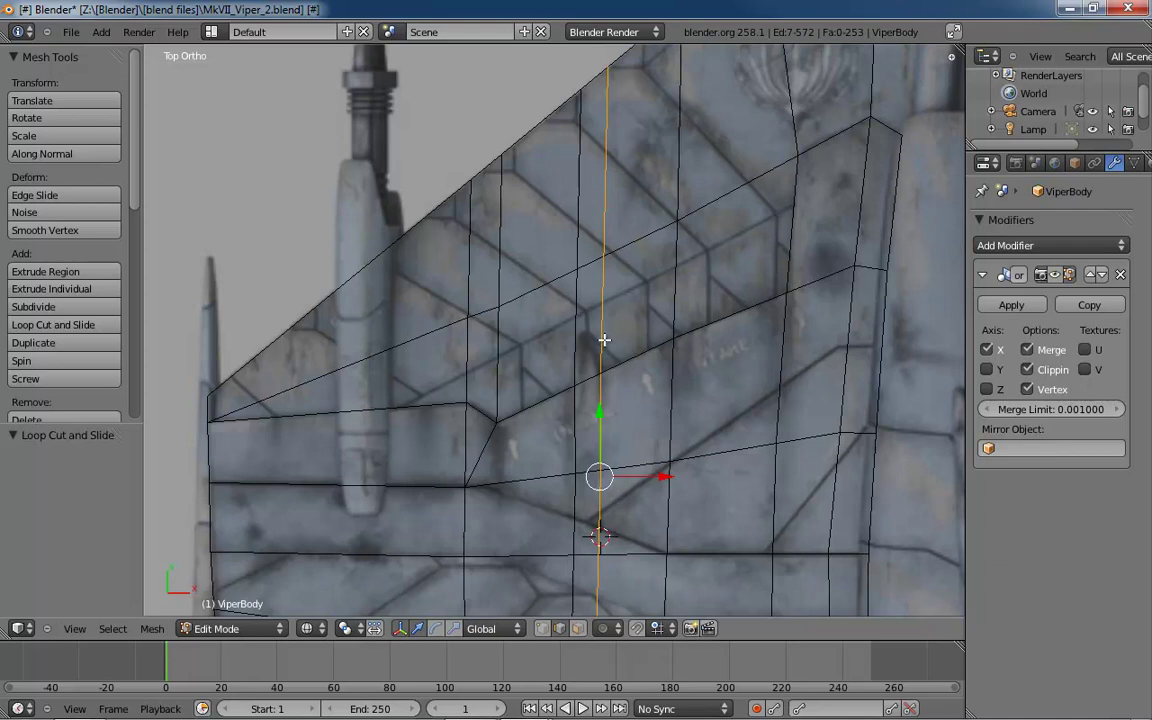
key("ctrl+r")
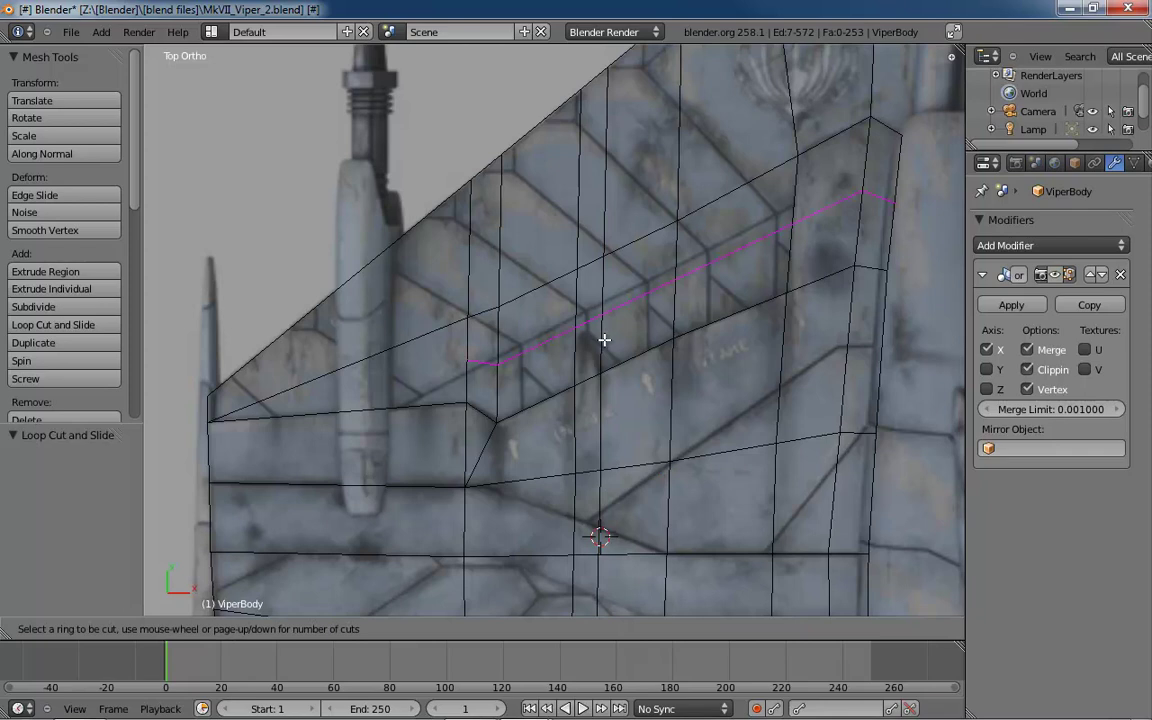
left_click(605, 338)
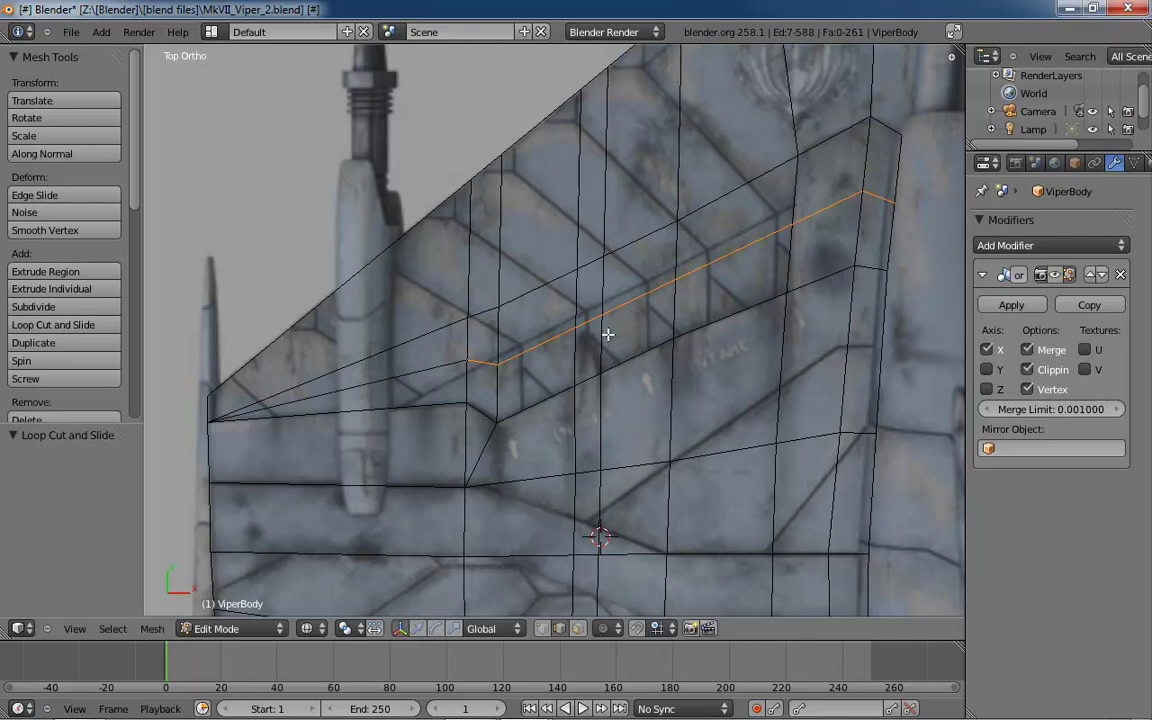
left_click(677, 341)
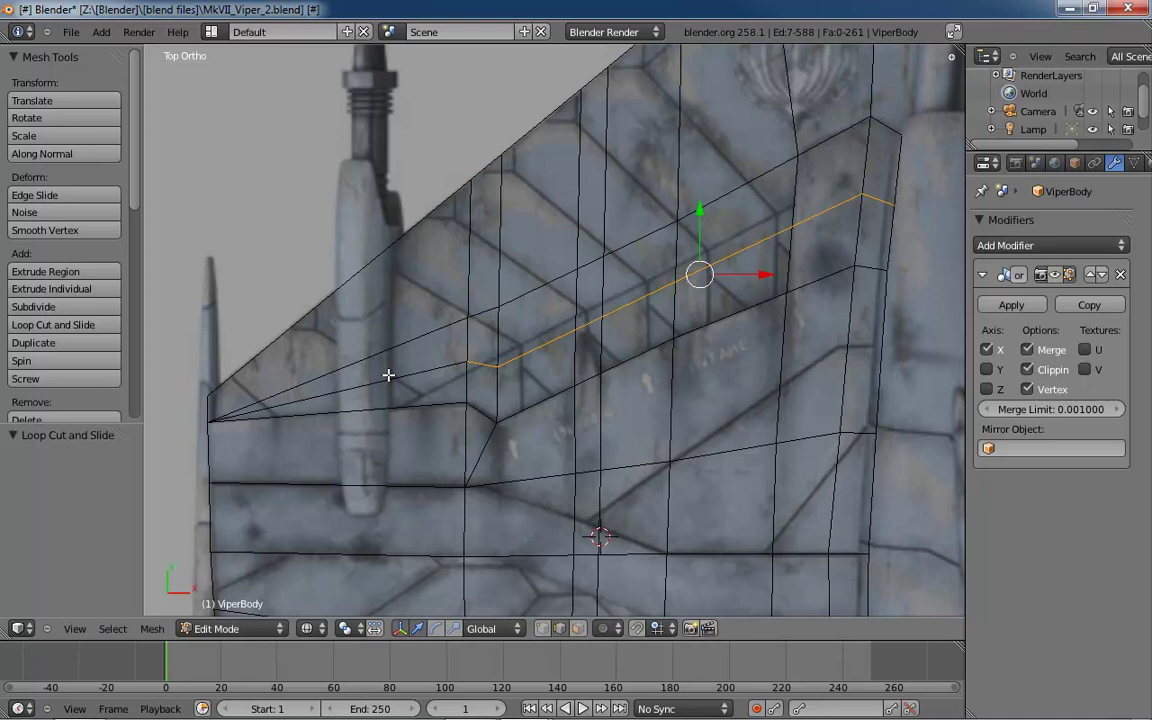
- Switch to vertex selection and try merging the new spanwise loop's two vertices at the closely spaced crosswise loops, using At Last
scroll(595, 335, "up", 3)
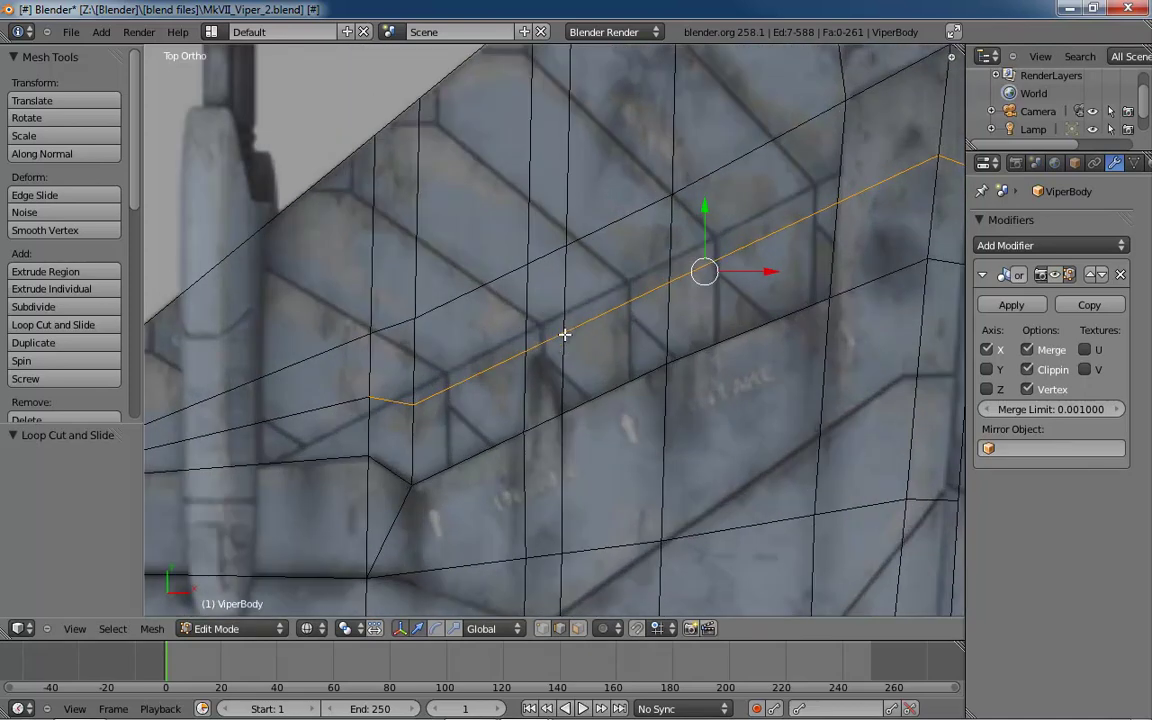
key("ctrl+Tab")
left_click(563, 321)
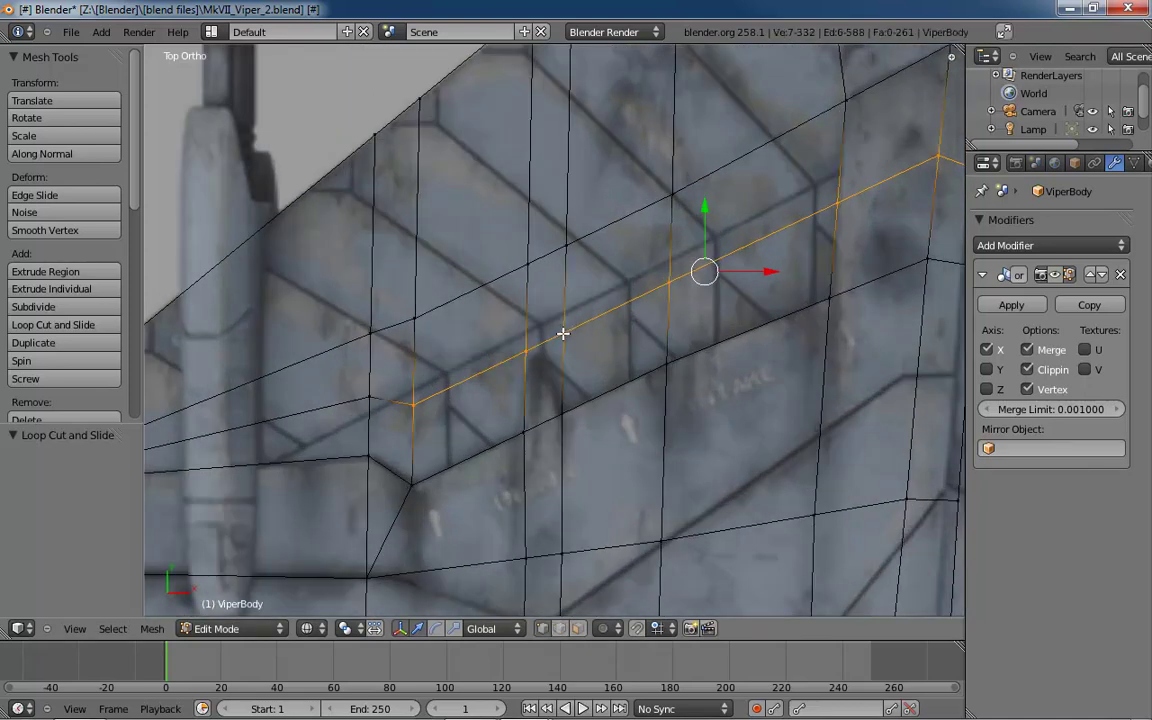
right_click(563, 332)
right_click(526, 351, "shift")
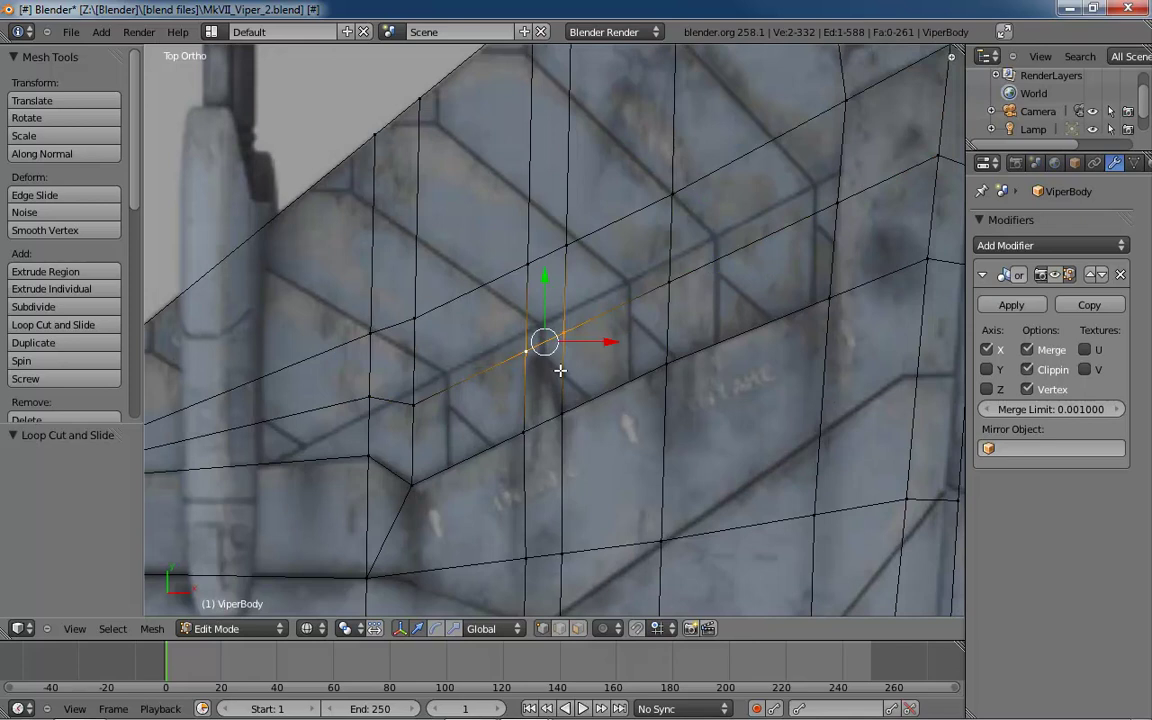
key("alt+m")
left_click(560, 371)
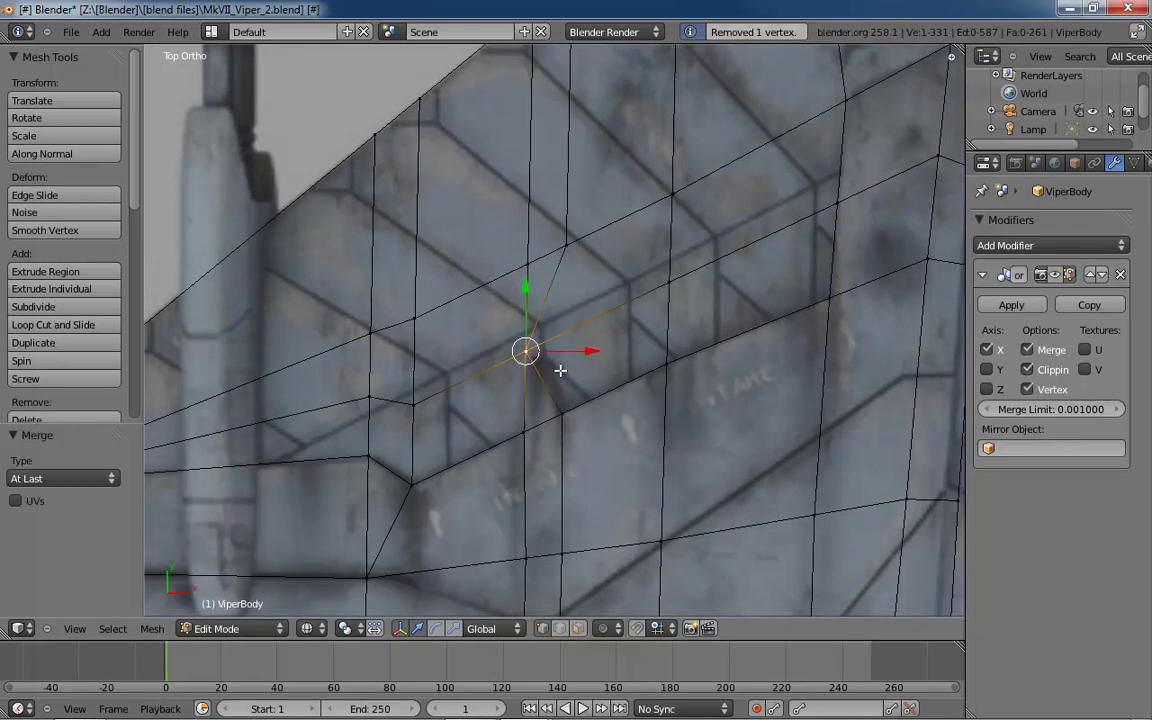
- Try the same At Last merge on the next vertex pair forward and on the pair at the wing's leading edge
right_click(566, 247)
right_click(530, 265, "shift")
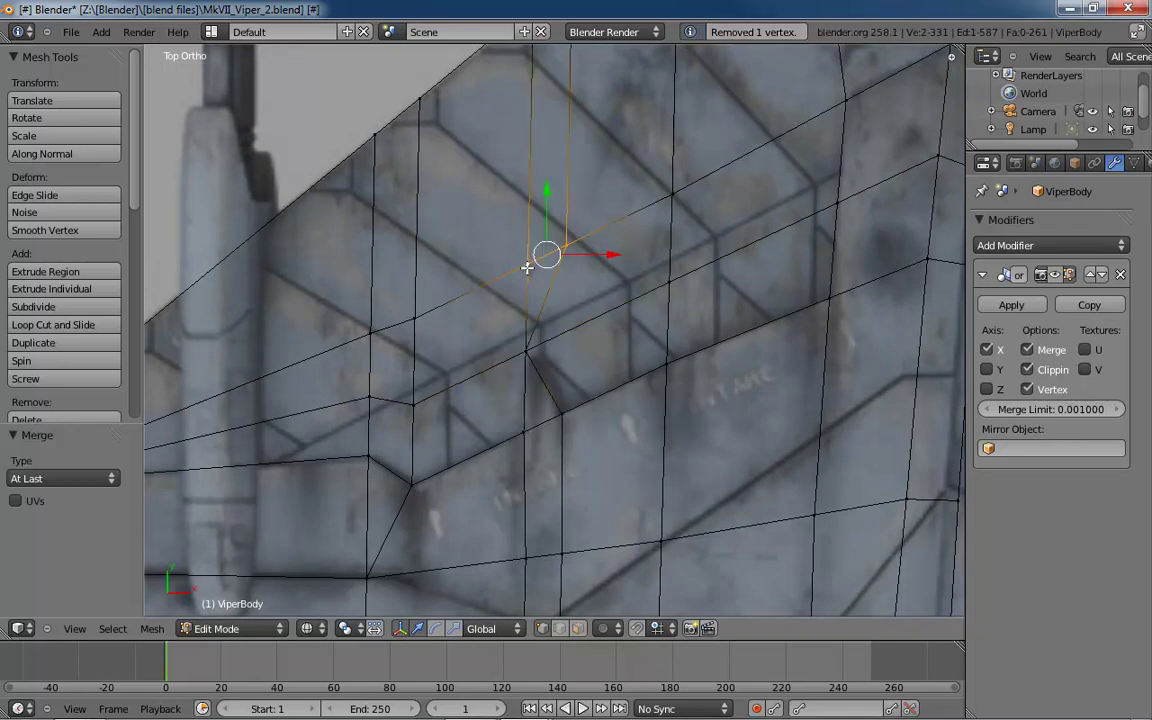
key("shift+r")
middle_click_drag(586, 208, 593, 405, "shift")
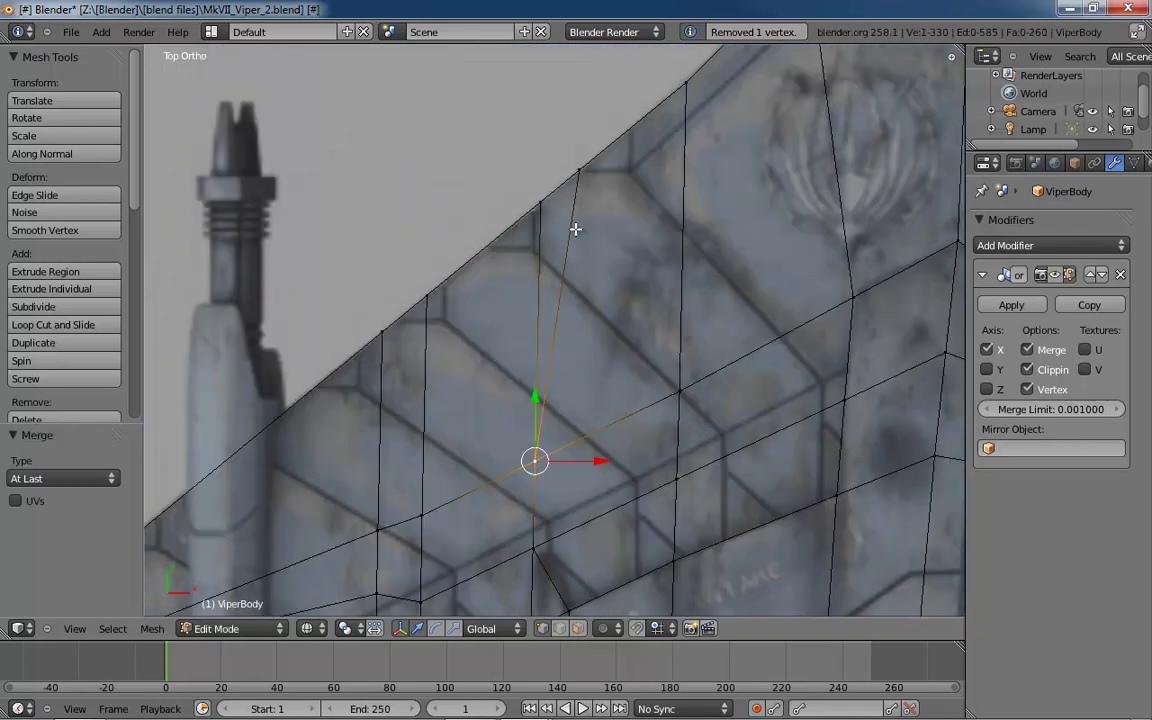
right_click(579, 172)
right_click(541, 201, "shift")
key("shift+r")
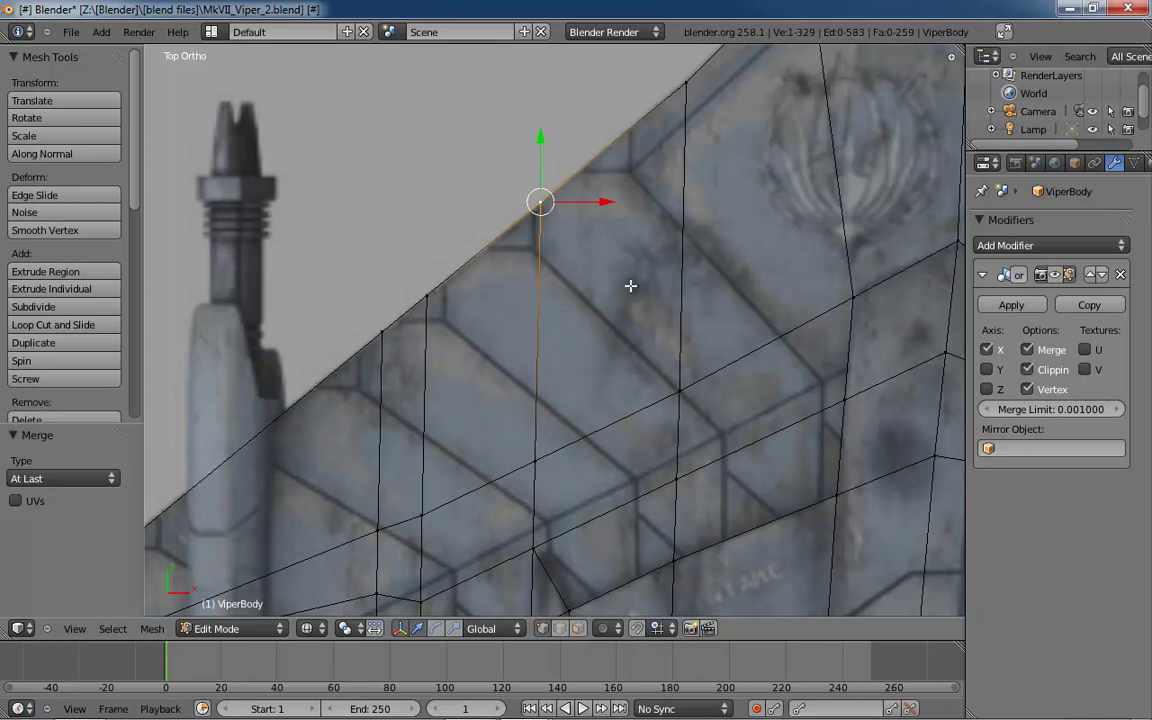
- Try moving the merged vertex on the new spanwise loop about 0.04 along X toward the reference panel corner
middle_click_drag(659, 474, 640, 306, "shift")
middle_click_drag(627, 435, 626, 340, "shift")
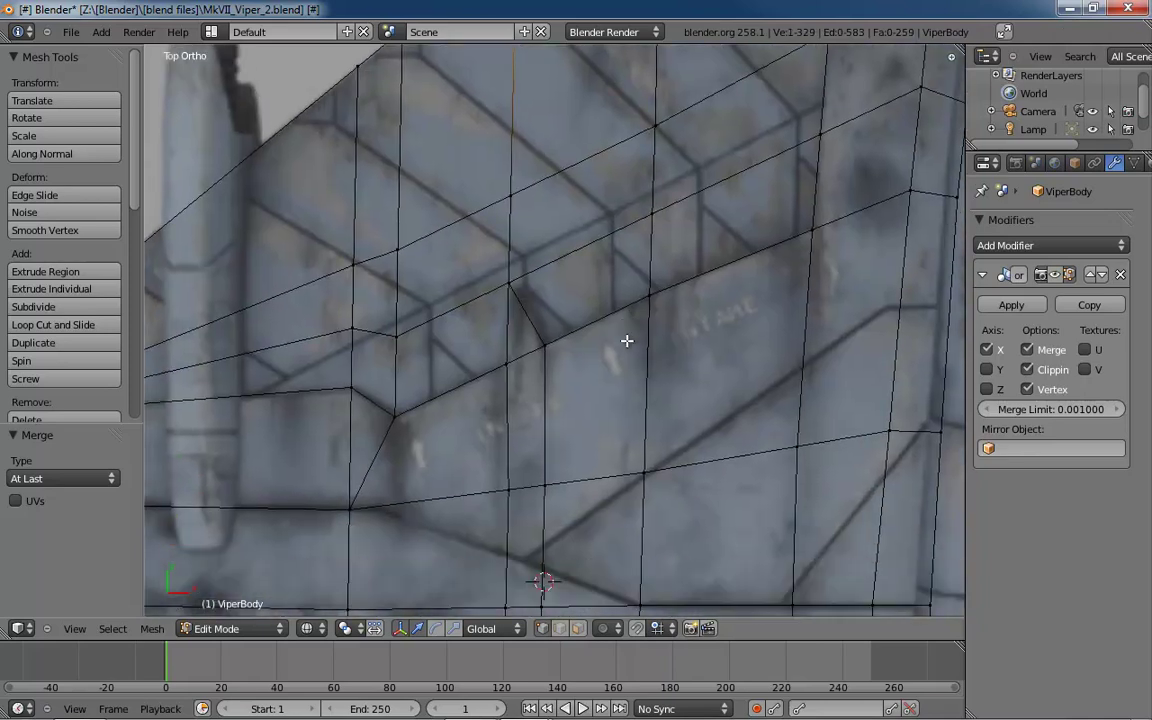
right_click(509, 283)
key("g")
key("x")
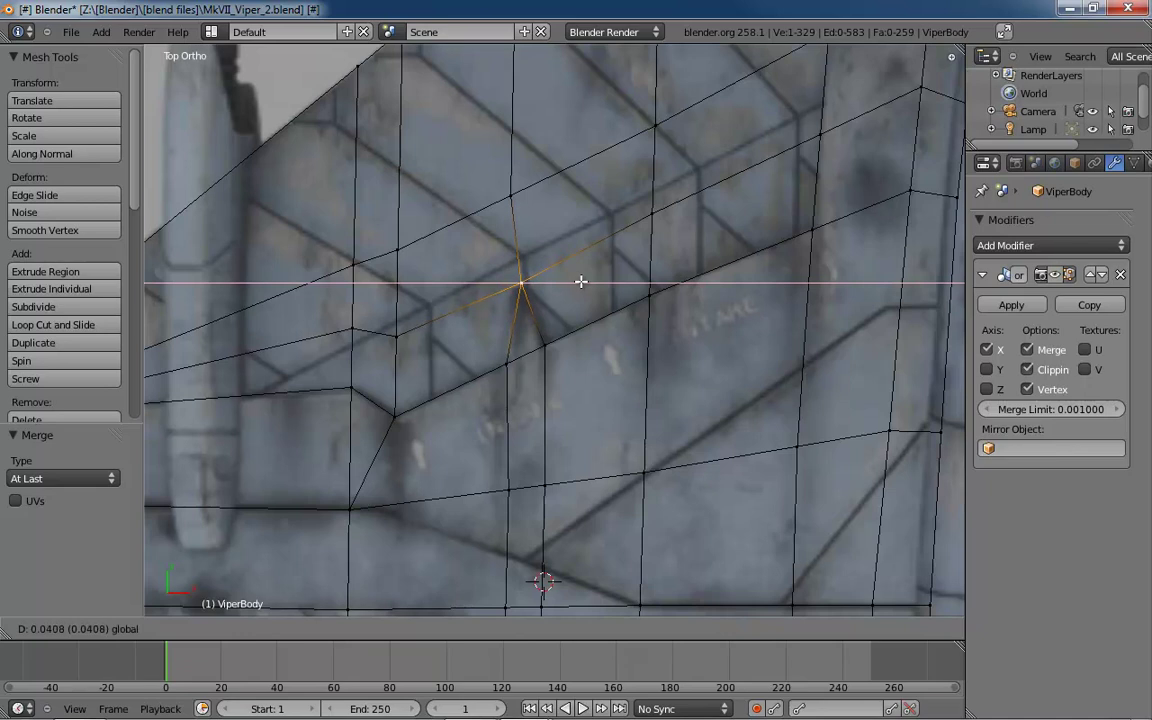
left_click(581, 282)
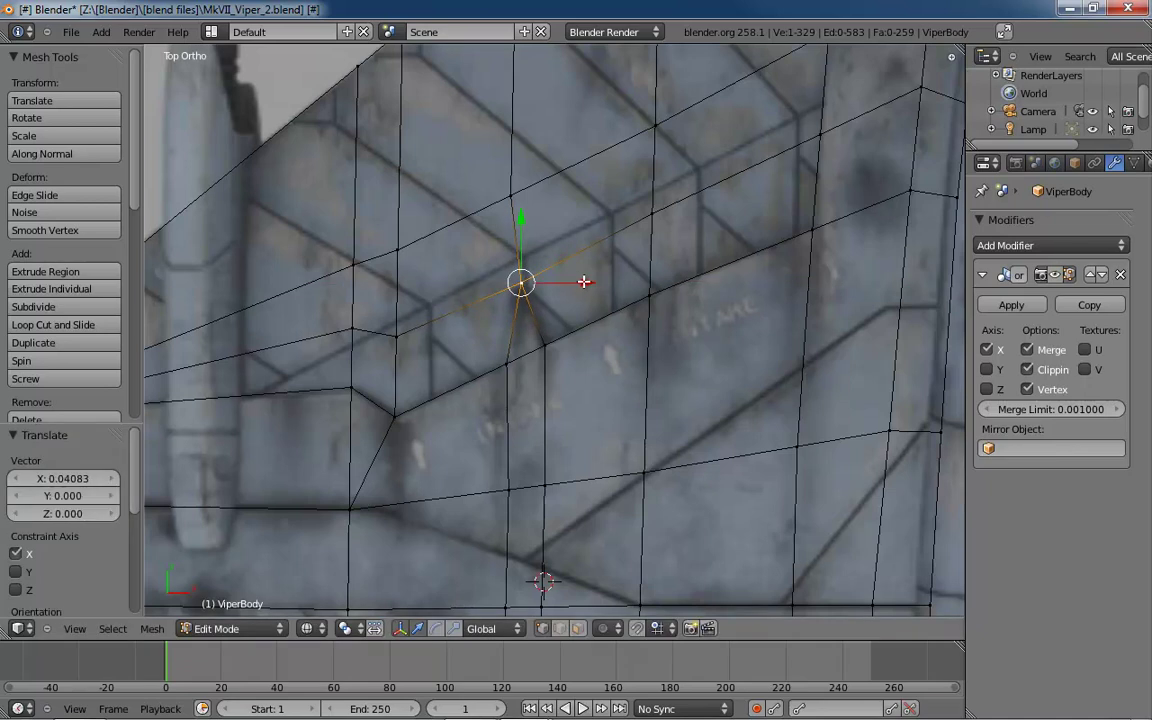
- Undo the vertex move and the merges on the two closely spaced crosswise loops
key("ctrl+z")
key("ctrl+z")
key("ctrl+z")
key("ctrl+z")
key("ctrl+z")
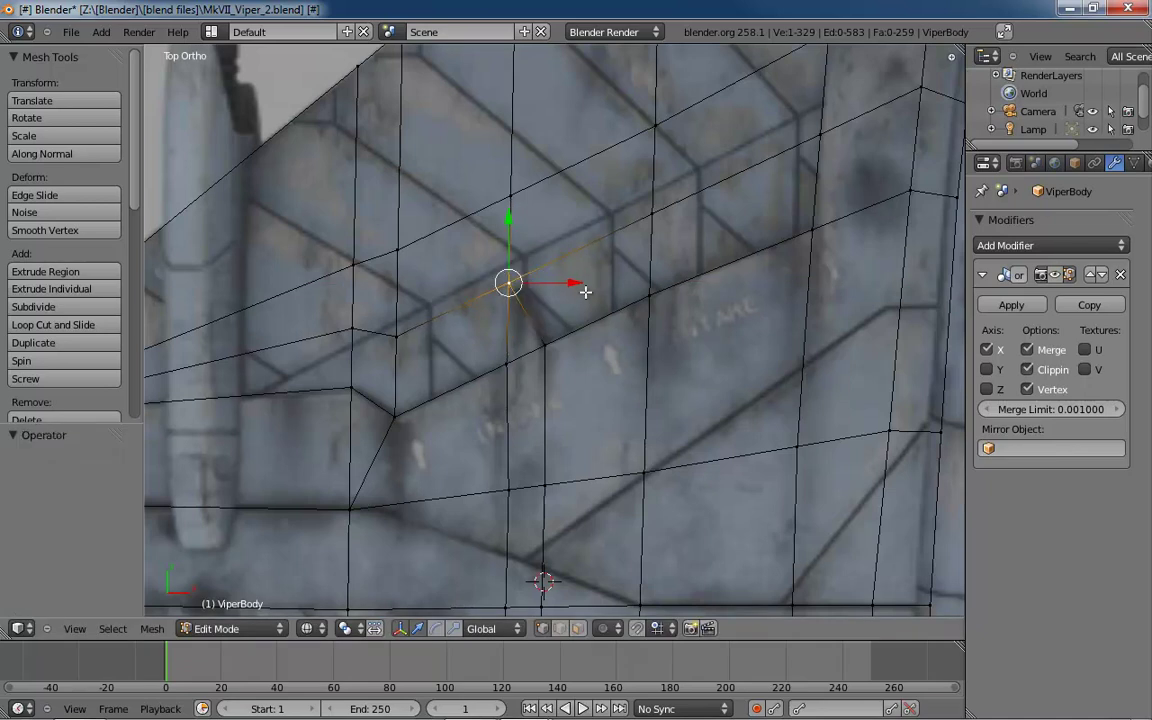
key("ctrl+z")
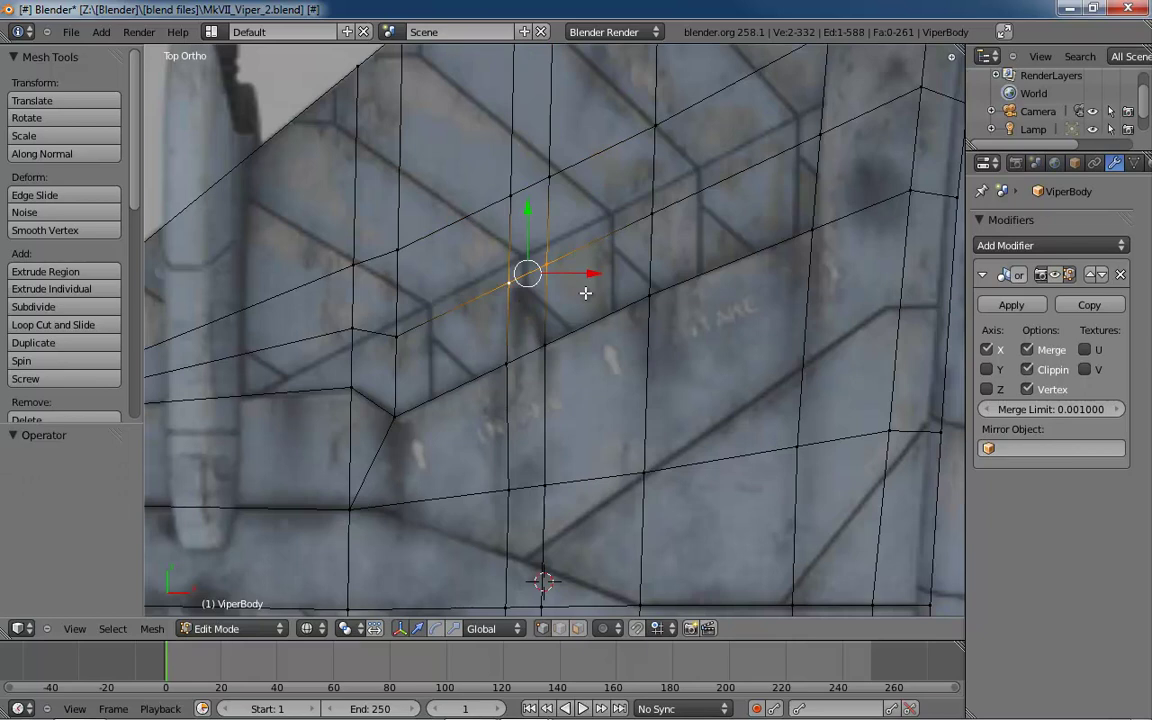
- Move the outboard vertex of the close pair on the new spanwise loop about -0.022 along Y
left_click(515, 280)
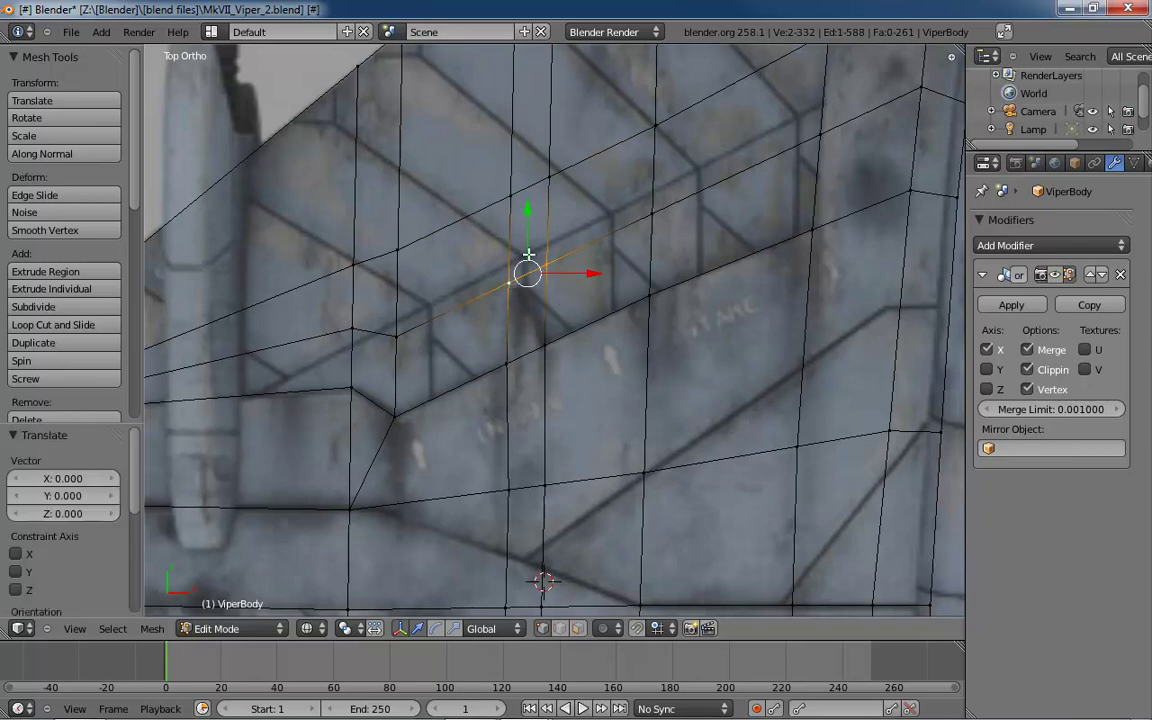
scroll(519, 314, "up", 7)
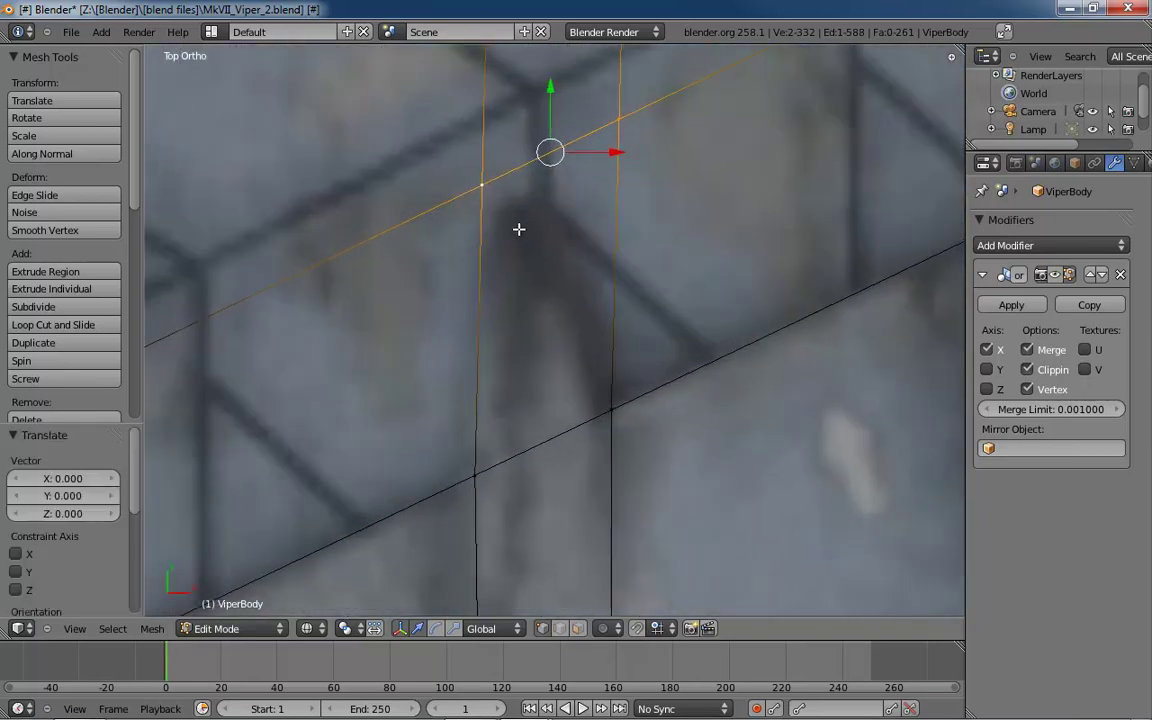
right_click(481, 203)
key("g")
key("y")
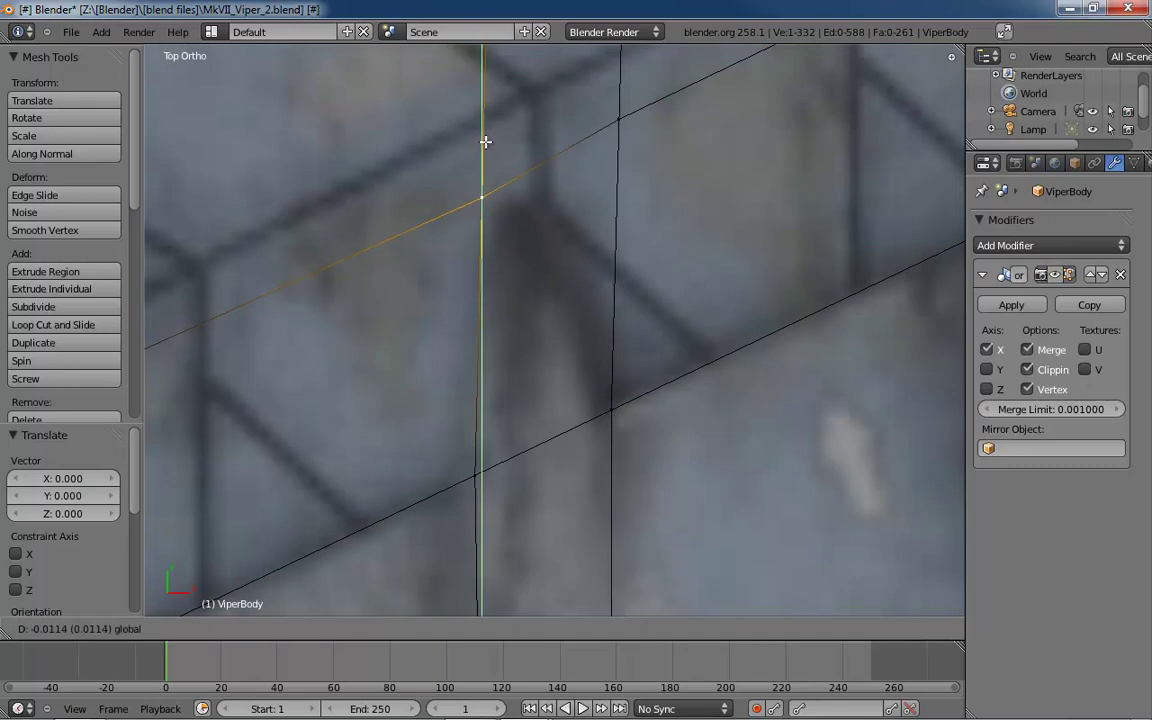
left_click(487, 150)
- Move the pair's inboard vertex about -0.085 in X and -0.073 in Y, and nudge the outboard one about 0.01 in X toward it
right_click(617, 118)
key("g")
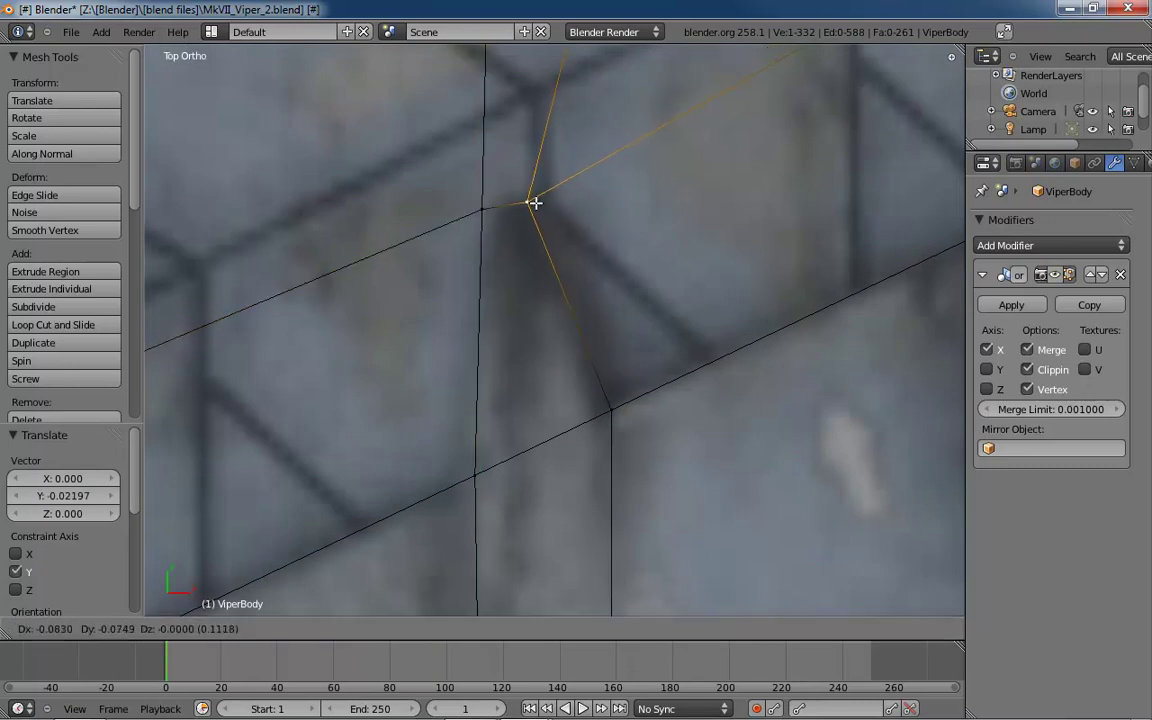
left_click(533, 201)
right_click(485, 210)
key("g")
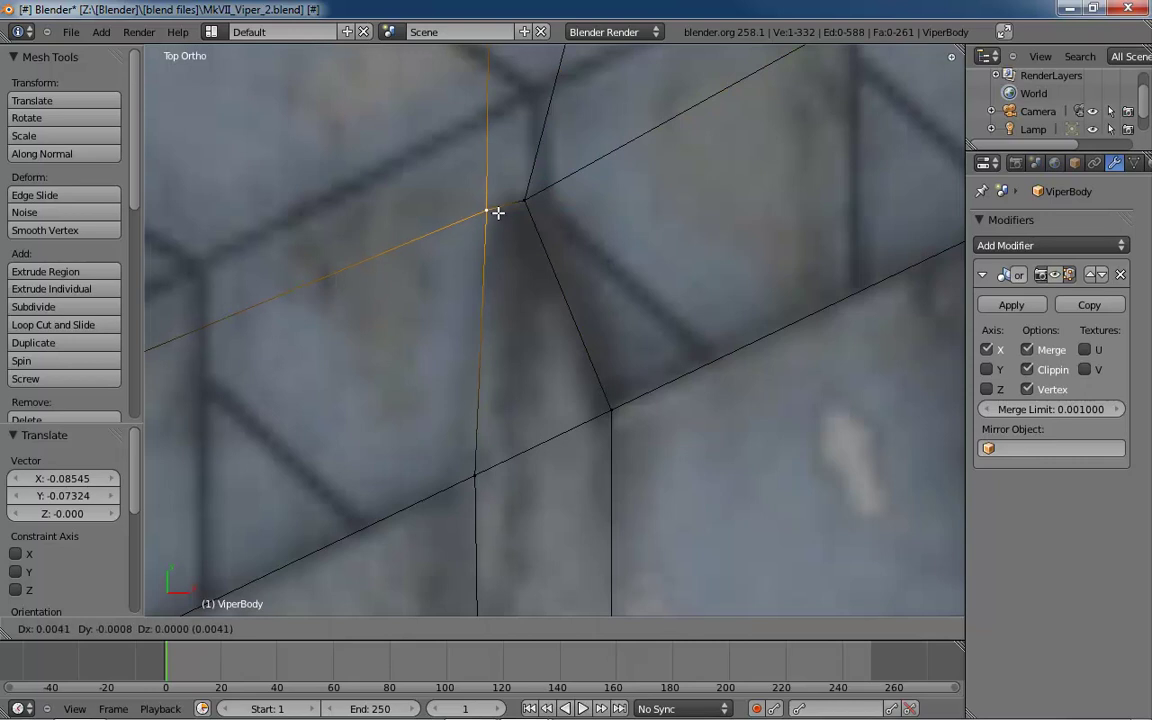
left_click(504, 209)
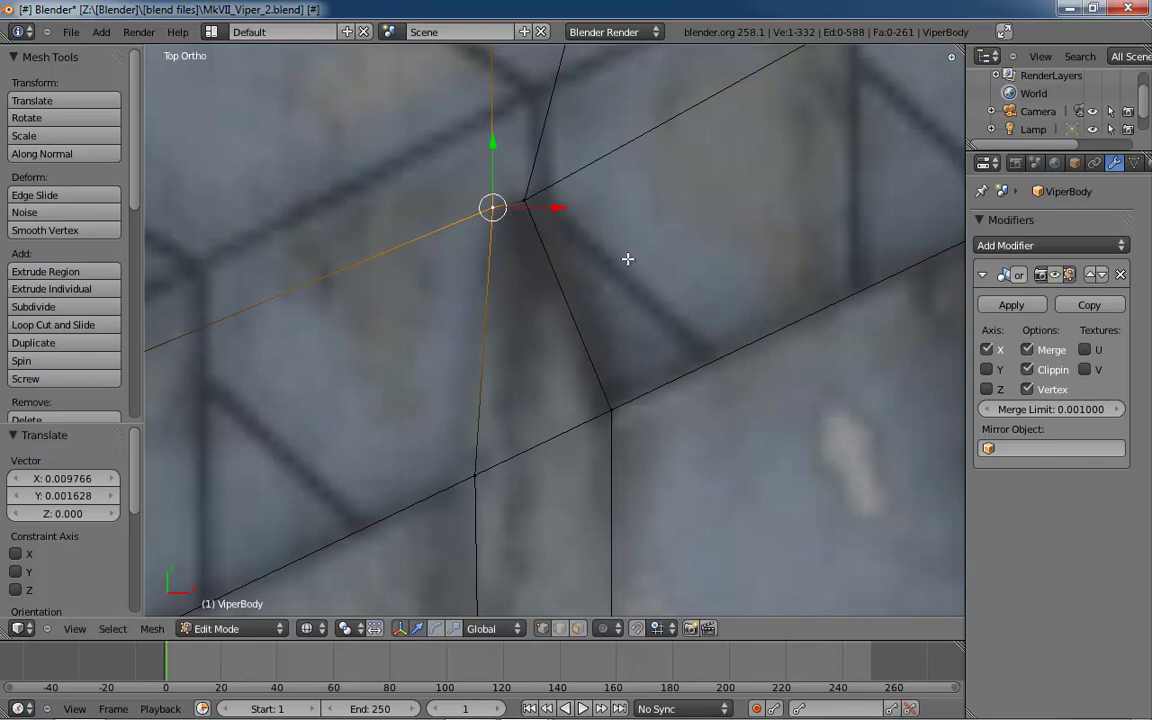
- Merge the close vertex pair on the next spanwise edge forward into its outboard vertex, using At Last
middle_click_drag(627, 257, 612, 533, "shift")
scroll(591, 429, "down", 4)
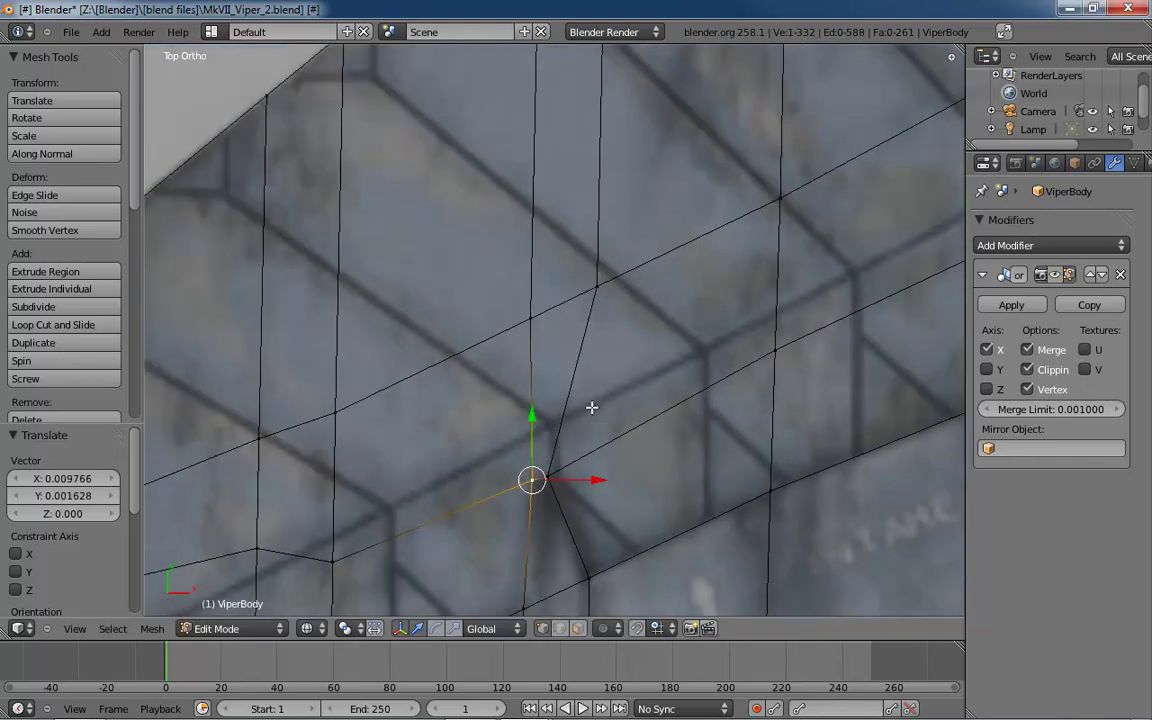
right_click(597, 286)
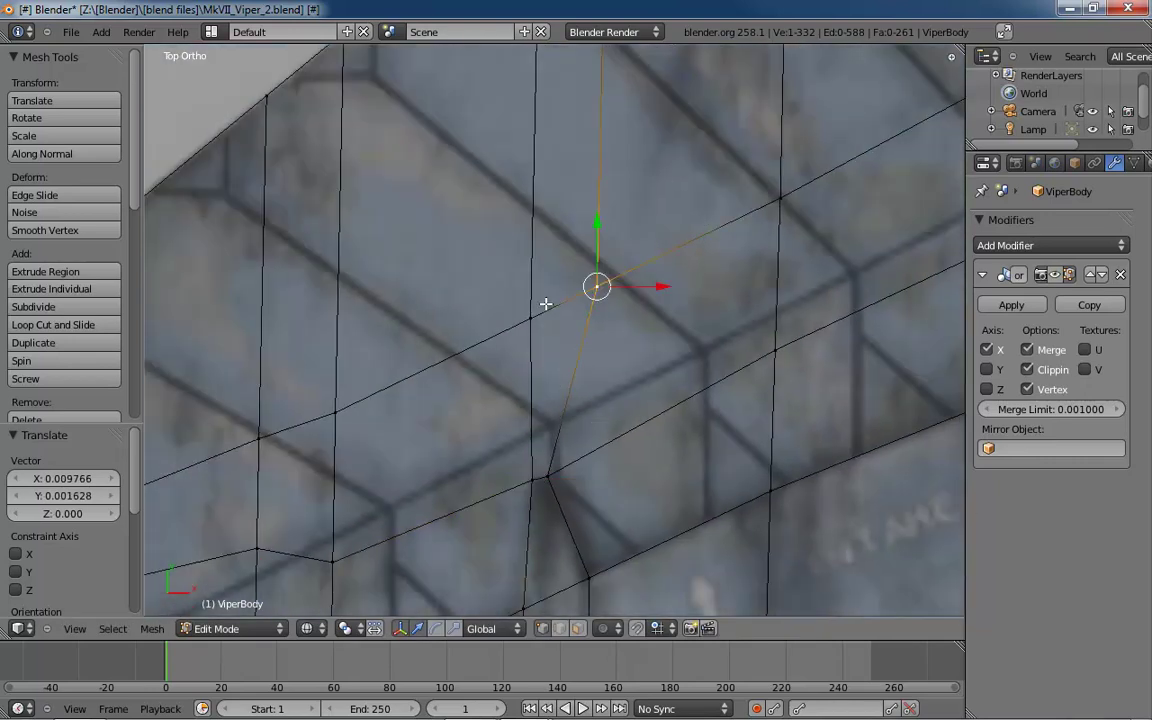
right_click(530, 318, "shift")
key("ctrl+z")
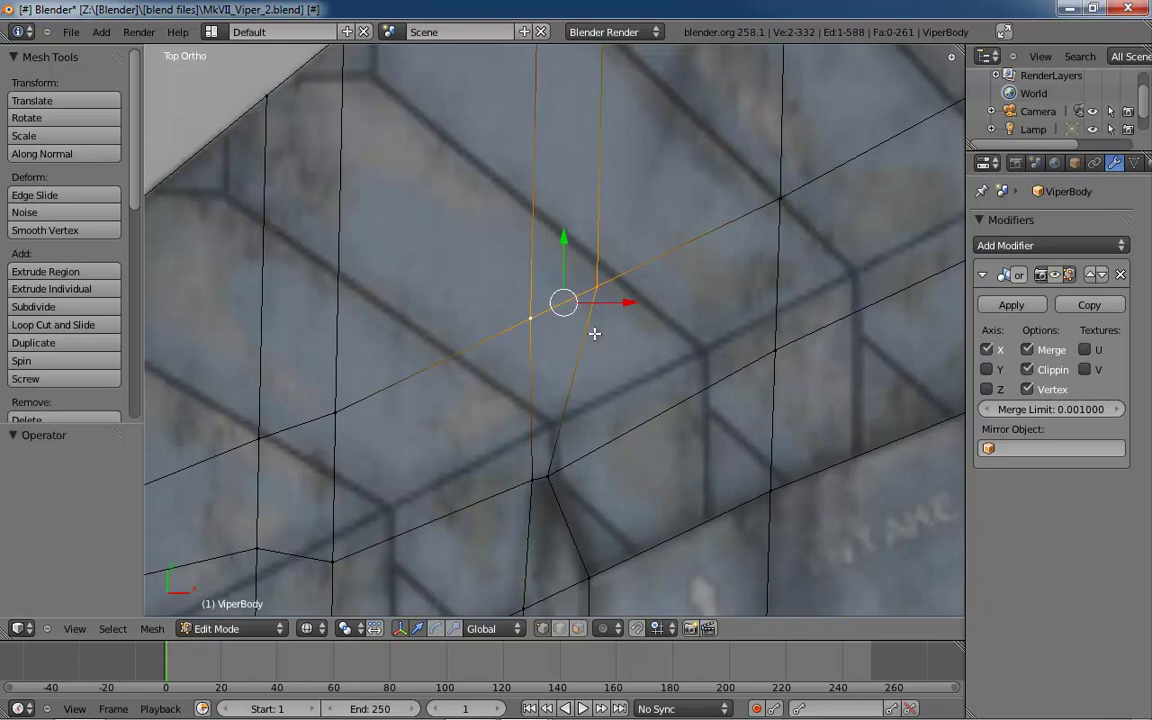
right_click(600, 290)
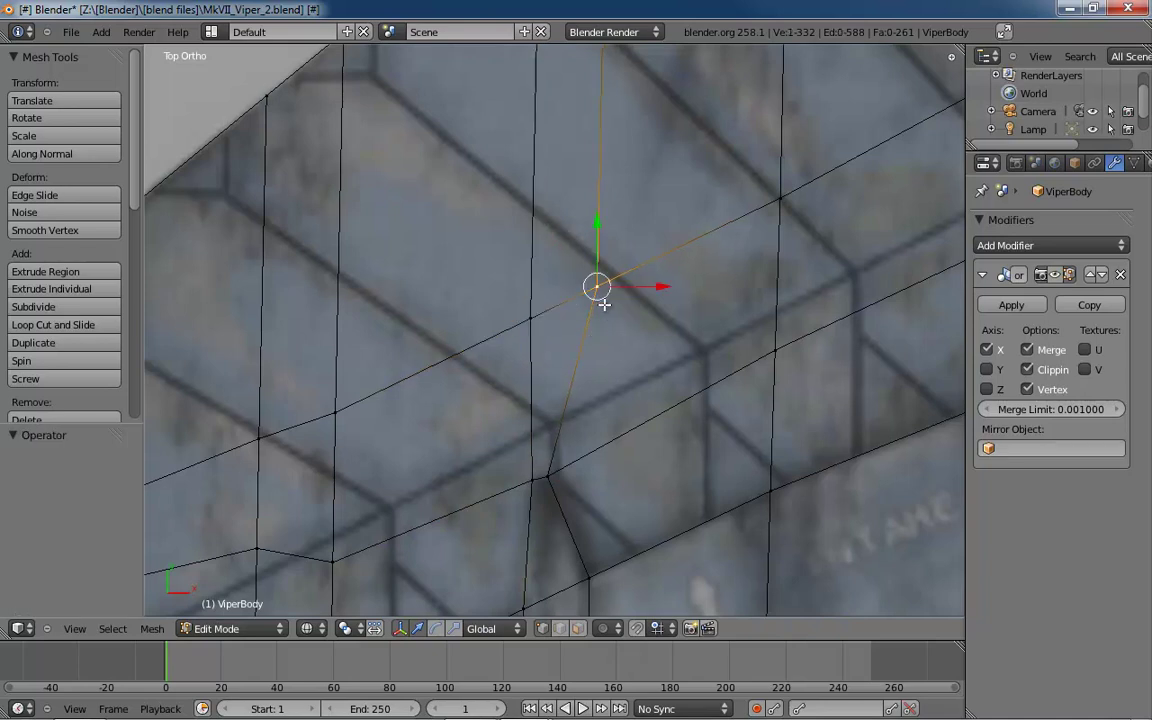
key("alt+m")
left_click(575, 306)
right_click(528, 318, "shift")
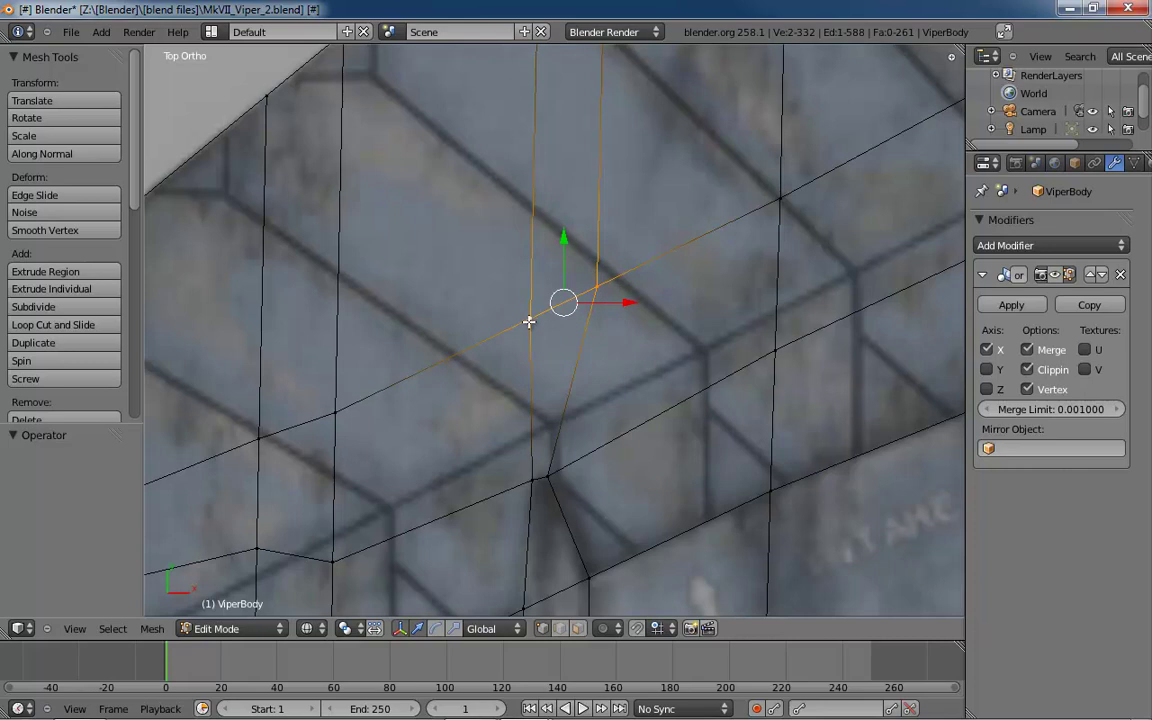
key("alt+m")
left_click(528, 321)
- Merge the matching vertex pair on the wing's leading edge into its outboard vertex, using At Last
scroll(612, 398, "up", 5, "shift")
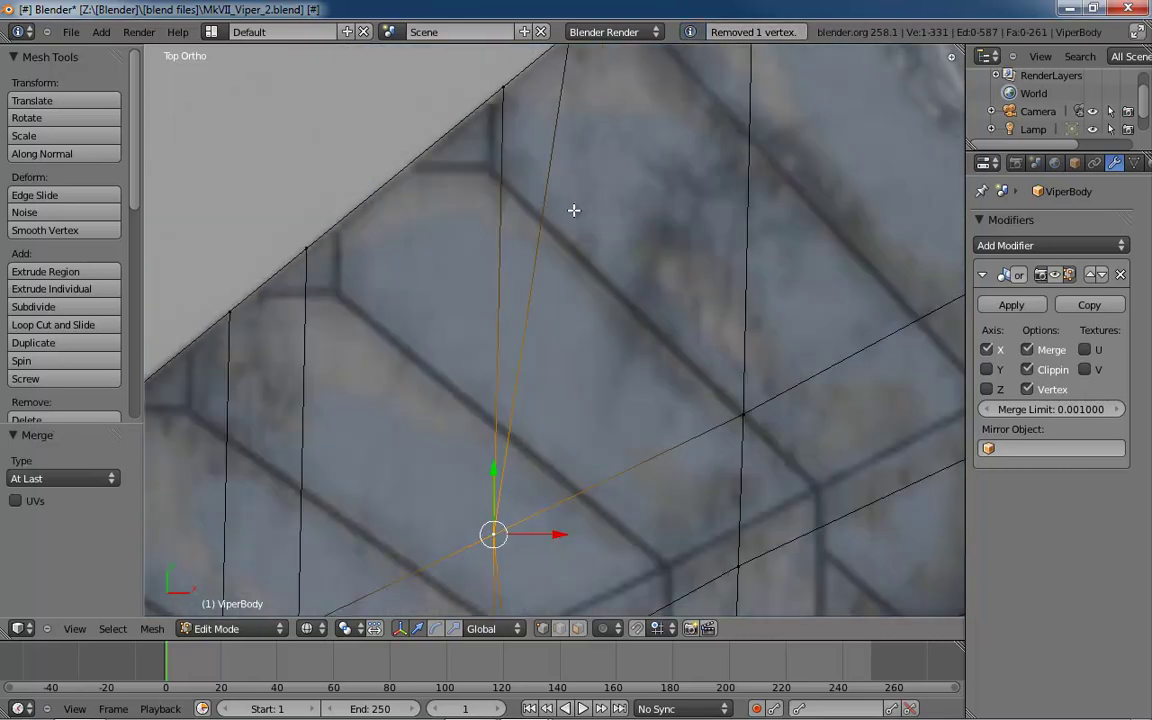
scroll(573, 210, "up", 4, "shift")
right_click(568, 198)
right_click(506, 251, "shift")
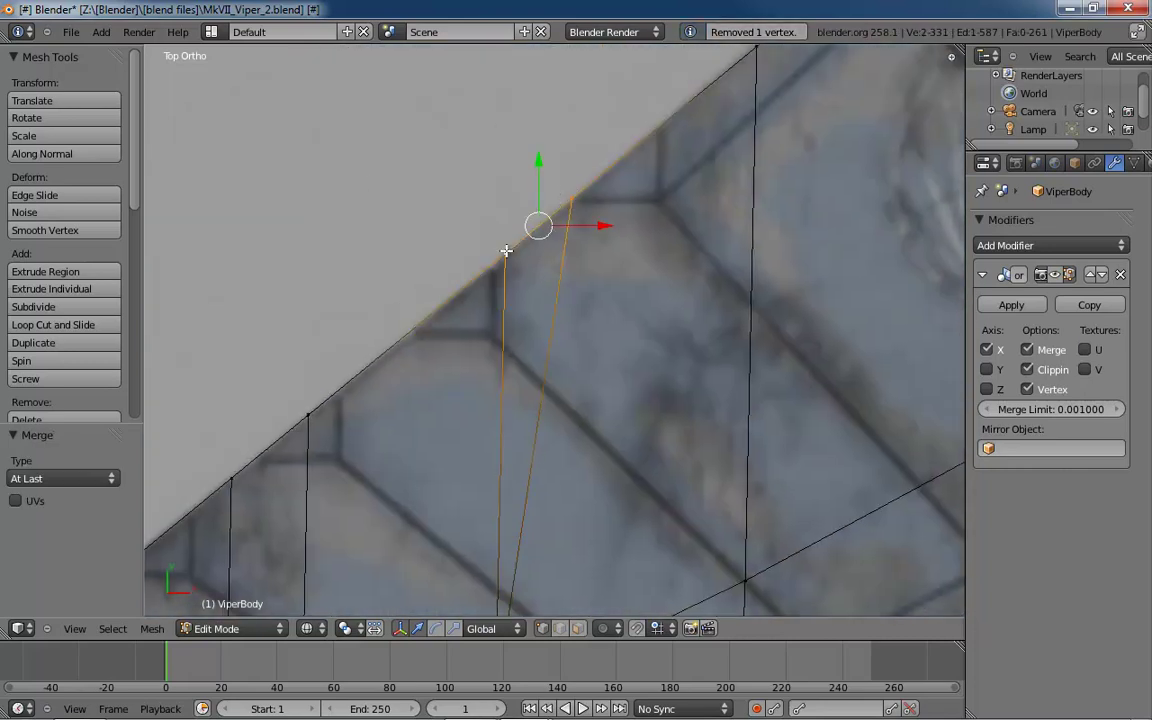
key("alt+m")
left_click(532, 327)
- Raise the inboard vertex of the repositioned pair about 0.008 along Z in a perspective view
scroll(604, 272, "down", 12, "shift")
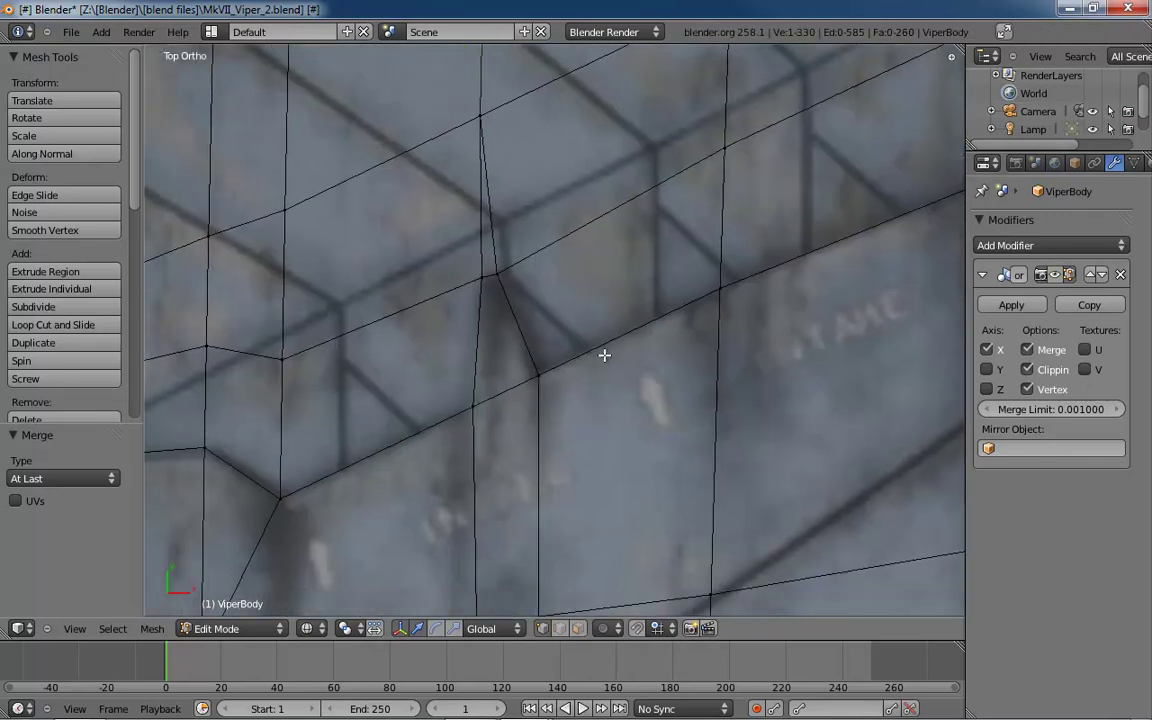
middle_click_drag(591, 399, 526, 426)
right_click(588, 494)
mouse_move(526, 426)
left_mouse_down()
mouse_move(522, 411)
mouse_move(506, 429)
left_mouse_up()
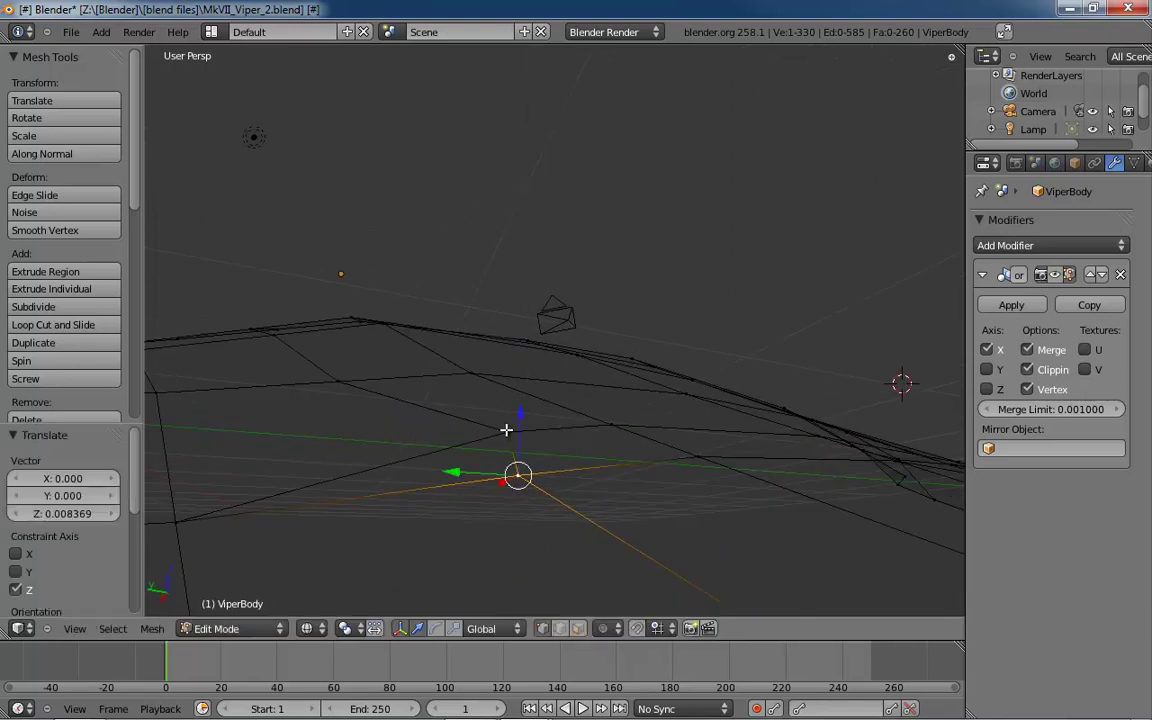
- In solid shading, lower the same vertex about 0.043 along Z and inspect the wing's surface from several angles
middle_click_drag(506, 429, 638, 457)
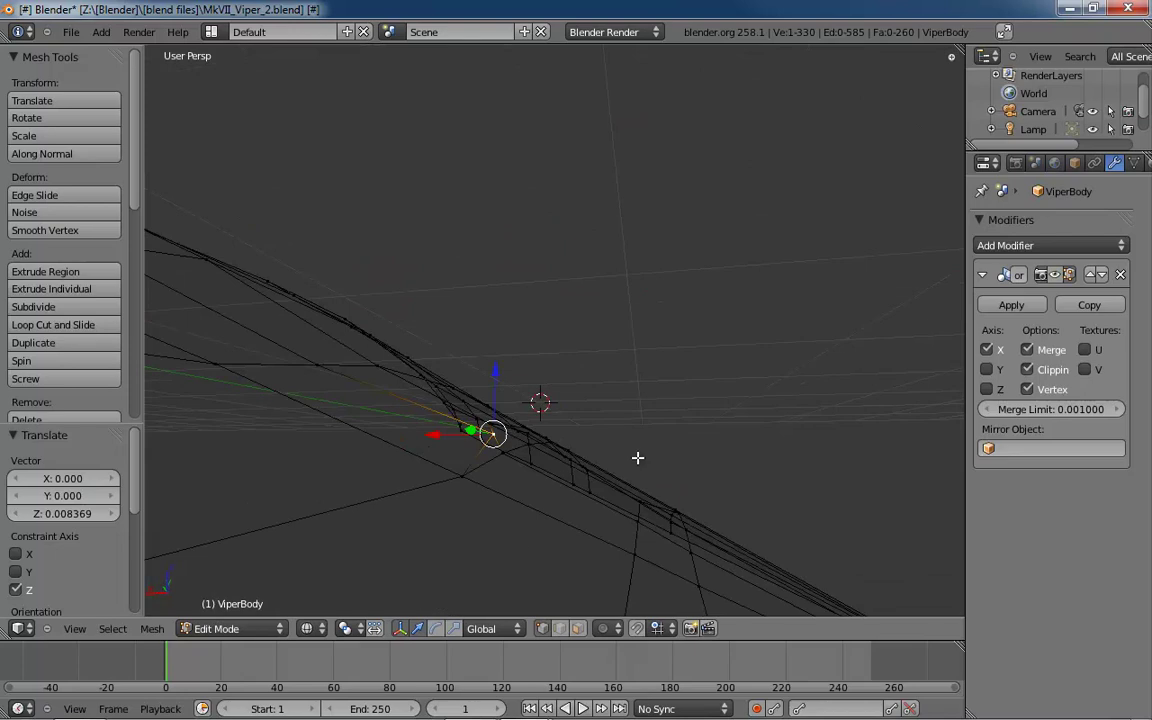
key("z")
mouse_move(527, 463)
middle_mouse_down()
mouse_move(566, 473)
mouse_move(517, 454)
middle_mouse_up()
left_click(503, 443)
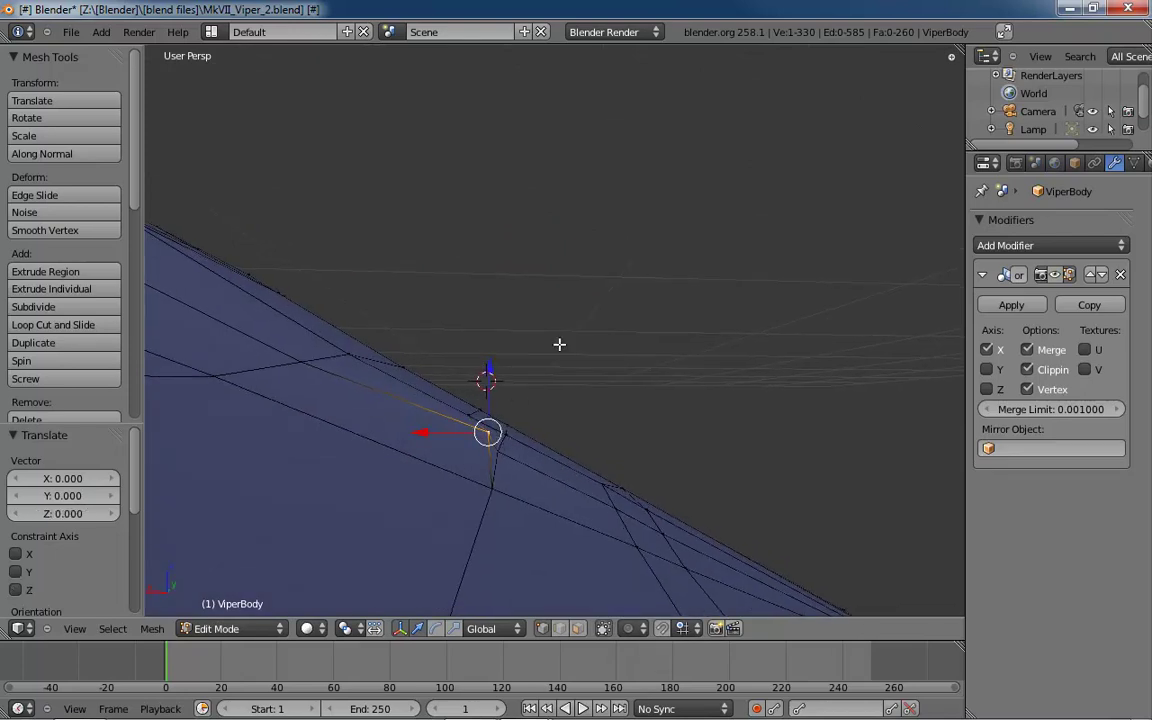
left_click_drag(492, 368, 490, 381)
middle_click_drag(663, 437, 477, 538)
middle_click_drag(467, 557, 465, 560)
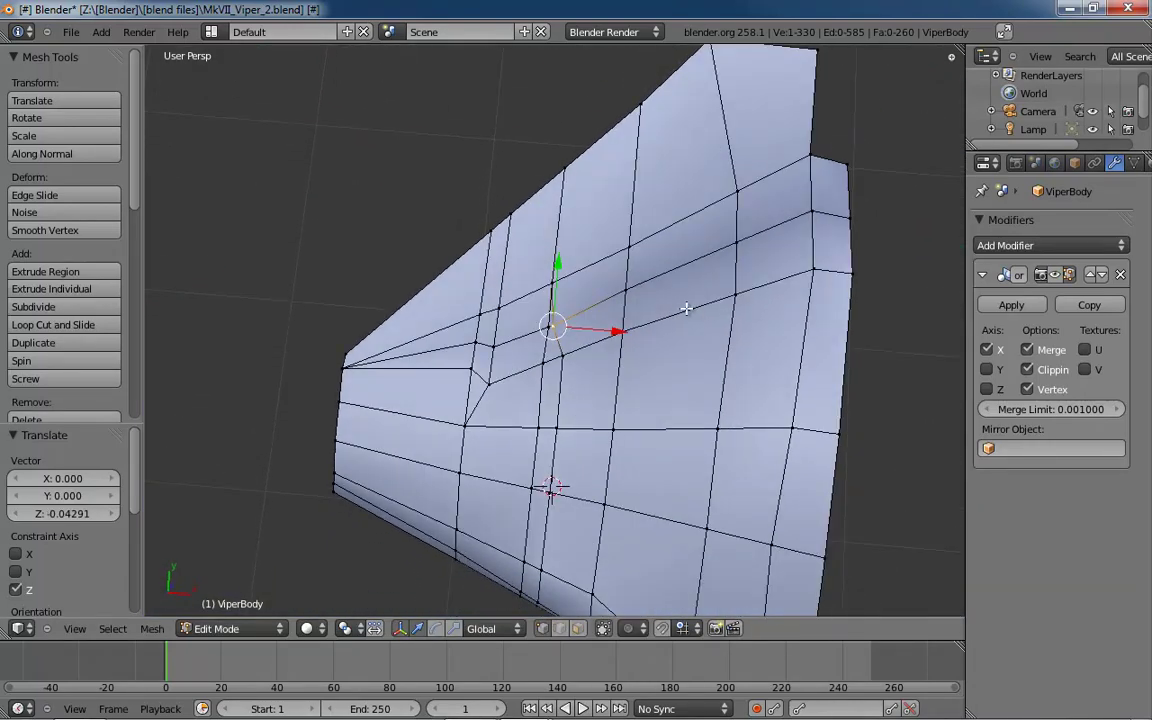
middle_click_drag(624, 256, 800, 235)
middle_click_drag(636, 354, 707, 328)
middle_click_drag(646, 392, 717, 372)
scroll(717, 372, "down", 5)
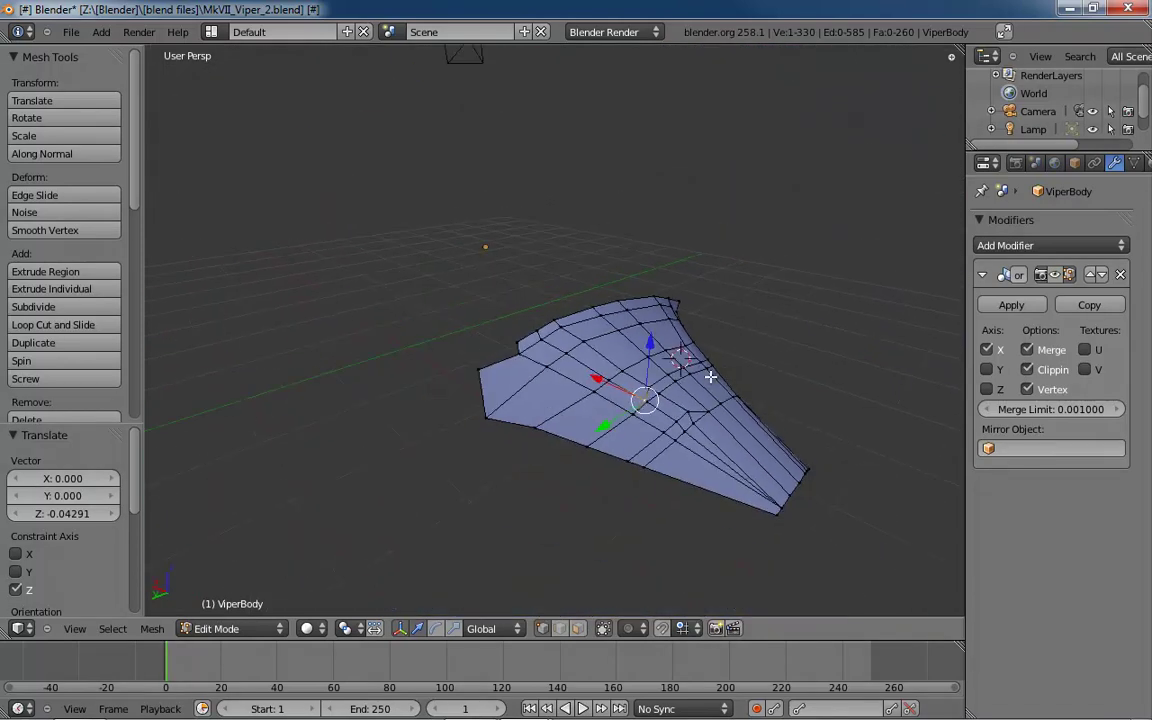